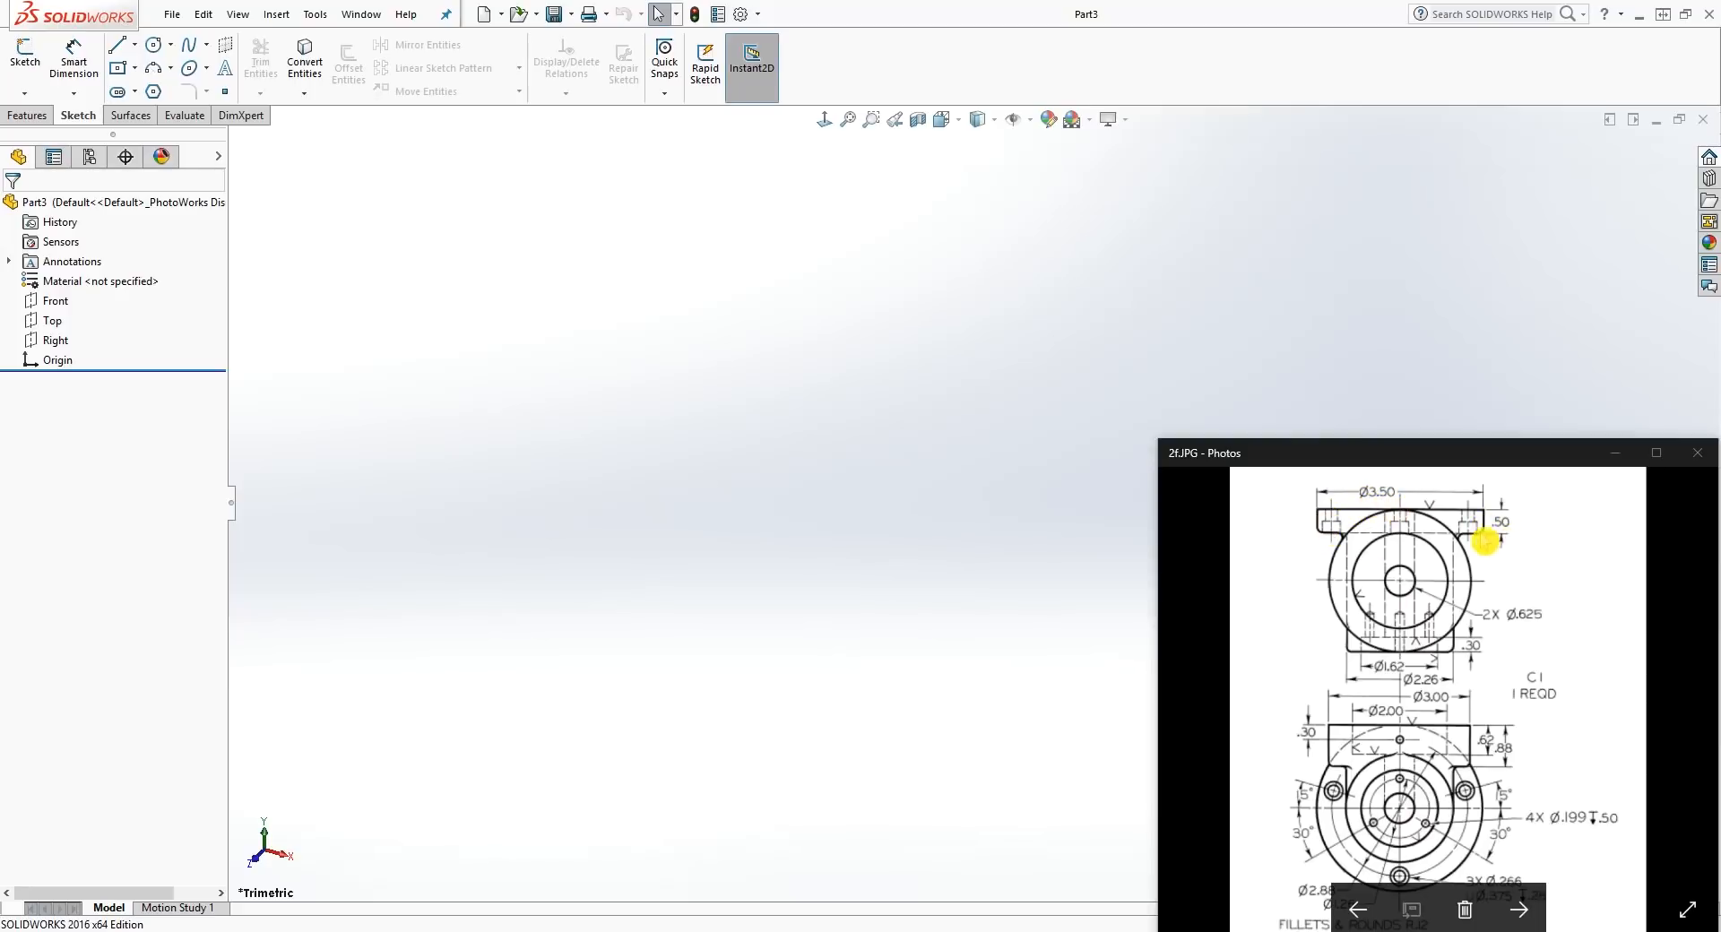
Step: Open a sketch on the Top plane and draw a circle centred on the origin, about 3.49 in in diameter
click(52, 320)
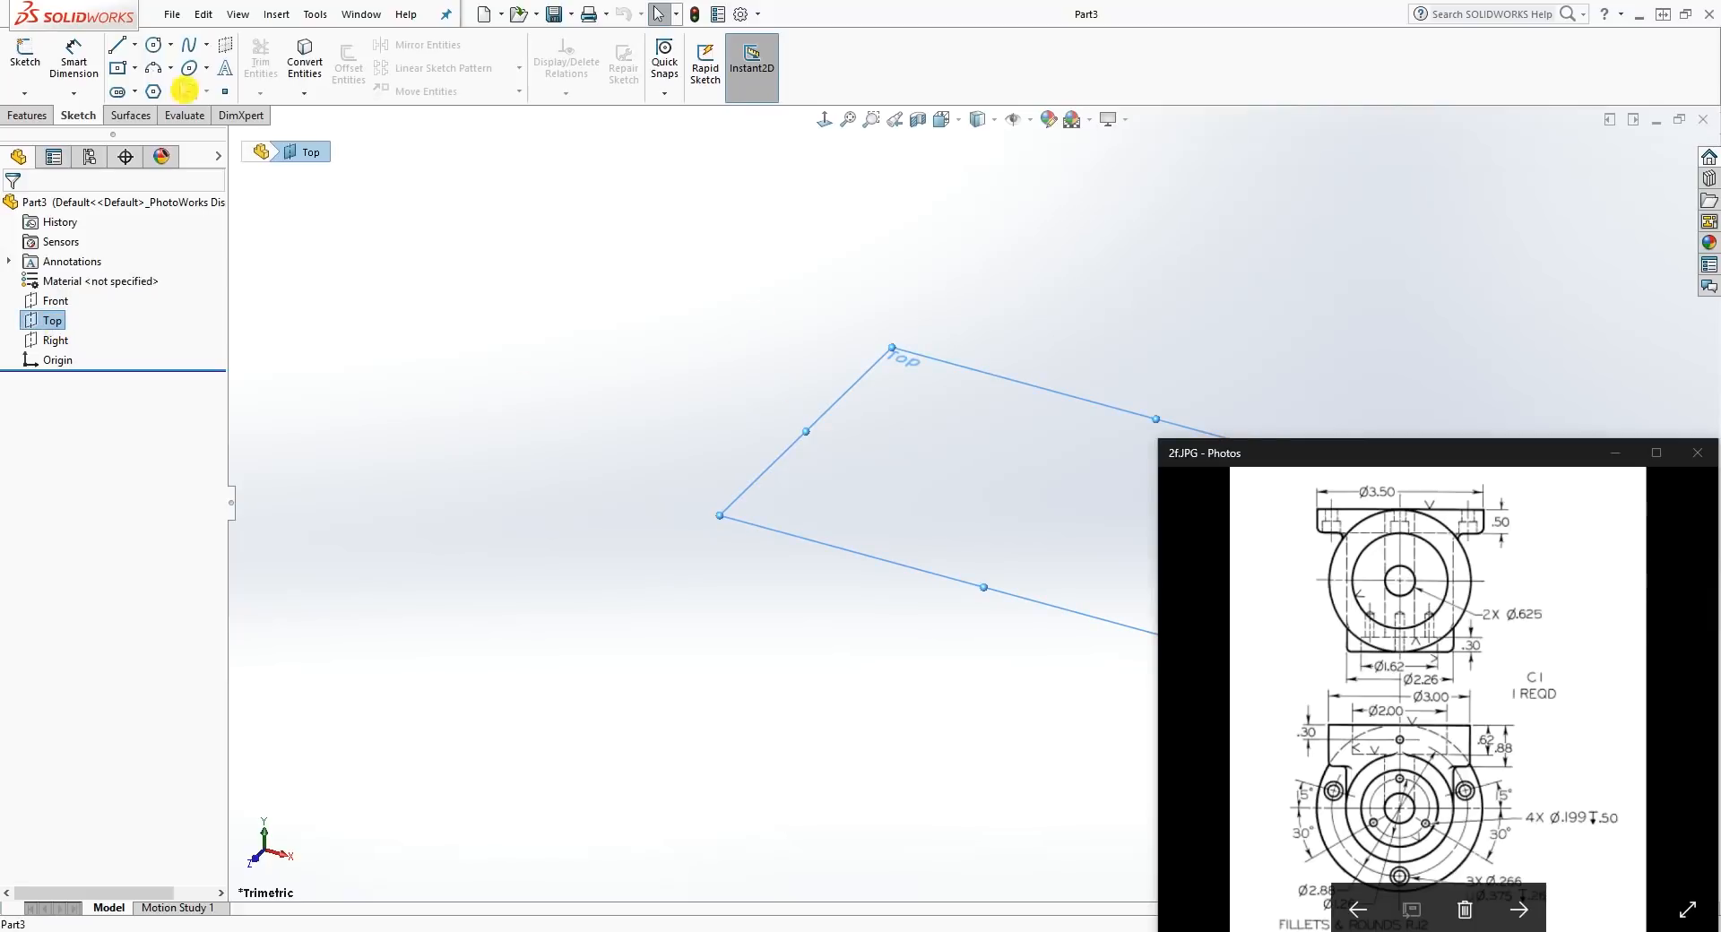
click(27, 63)
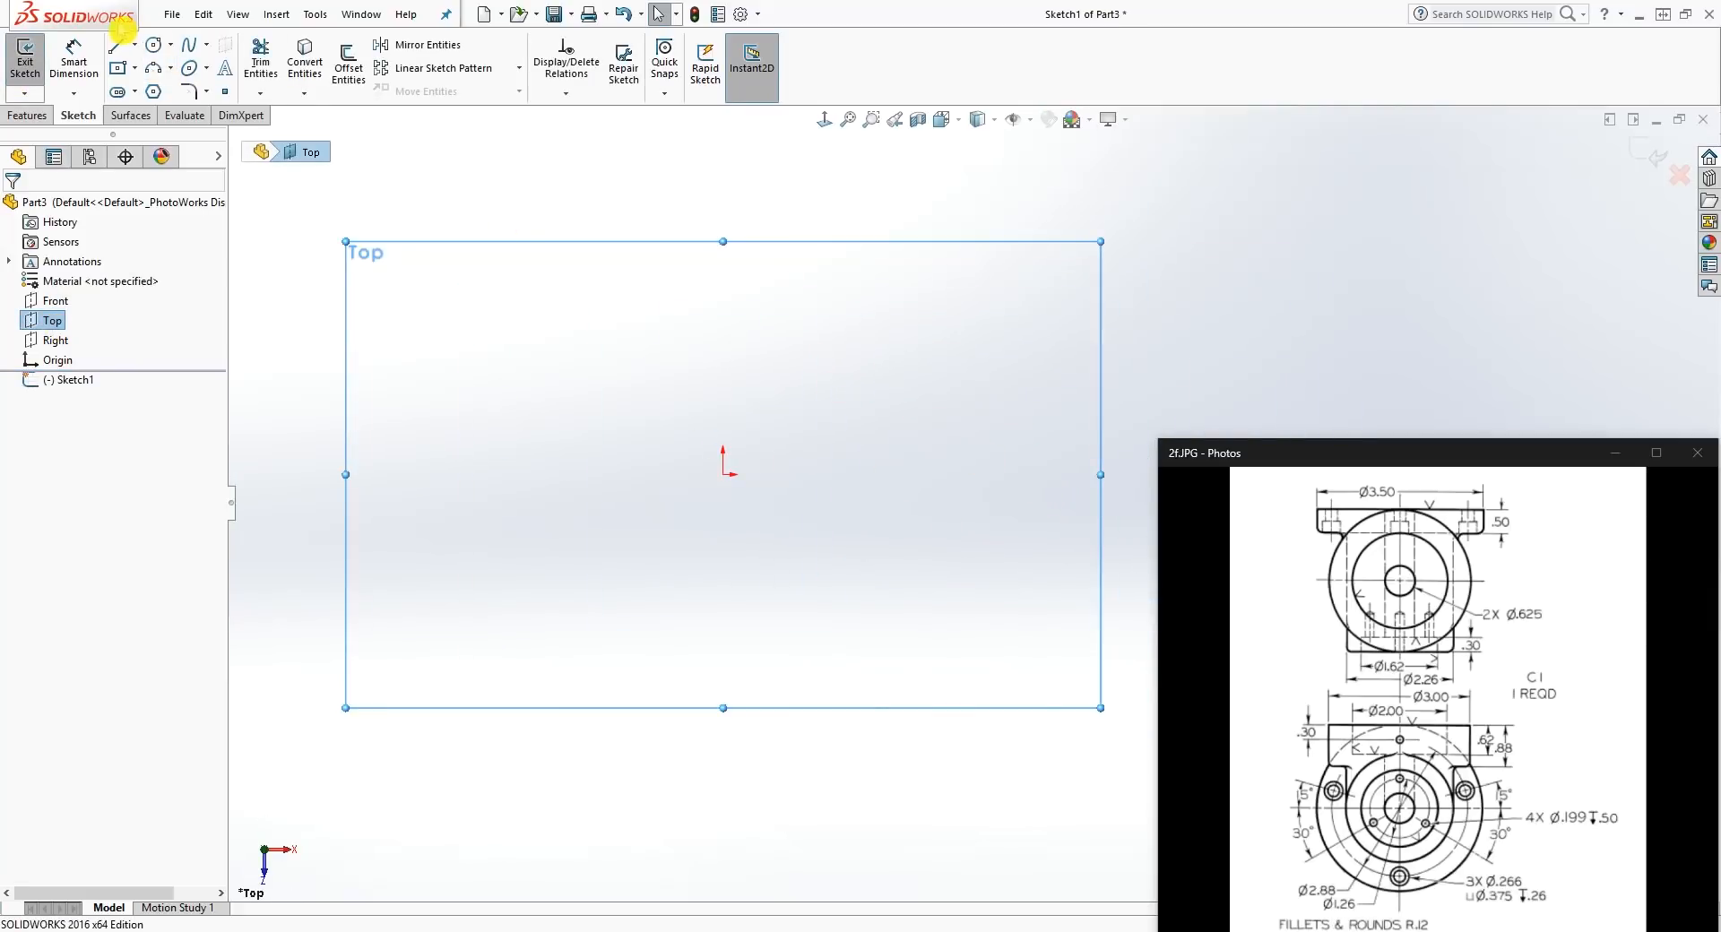
click(154, 45)
click(723, 475)
click(911, 389)
key(Escape)
Step: Dimension the circle's diameter and set it to 3.5 in
right_drag(907, 760, 923, 409)
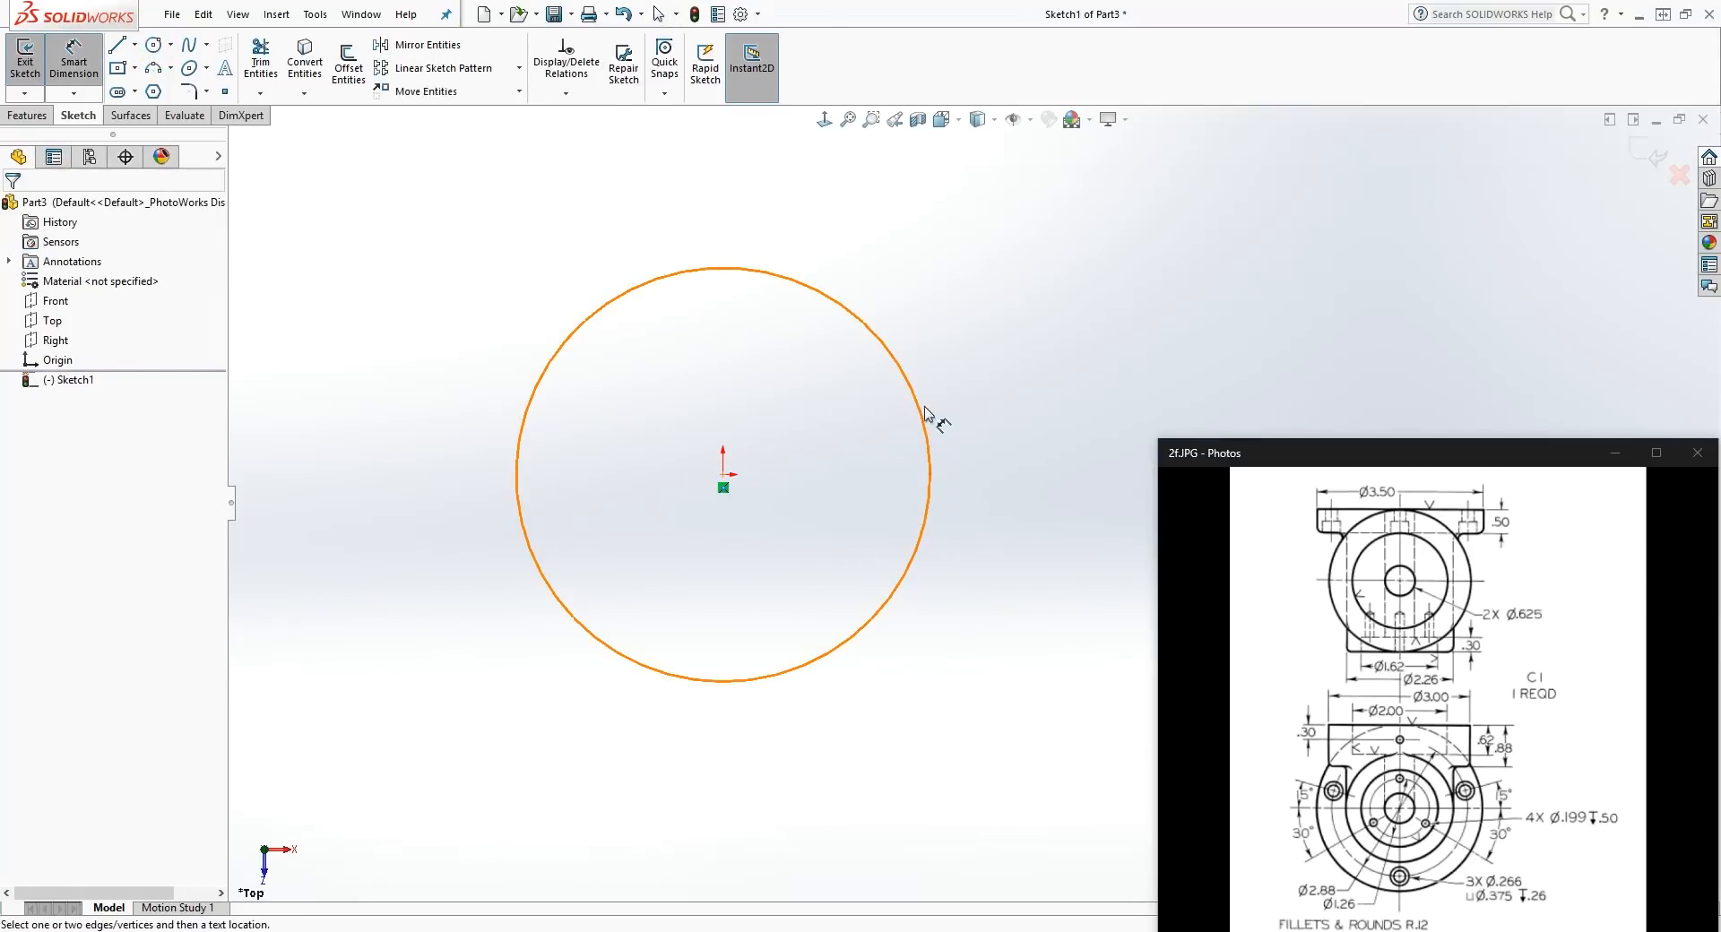
click(925, 418)
click(1044, 231)
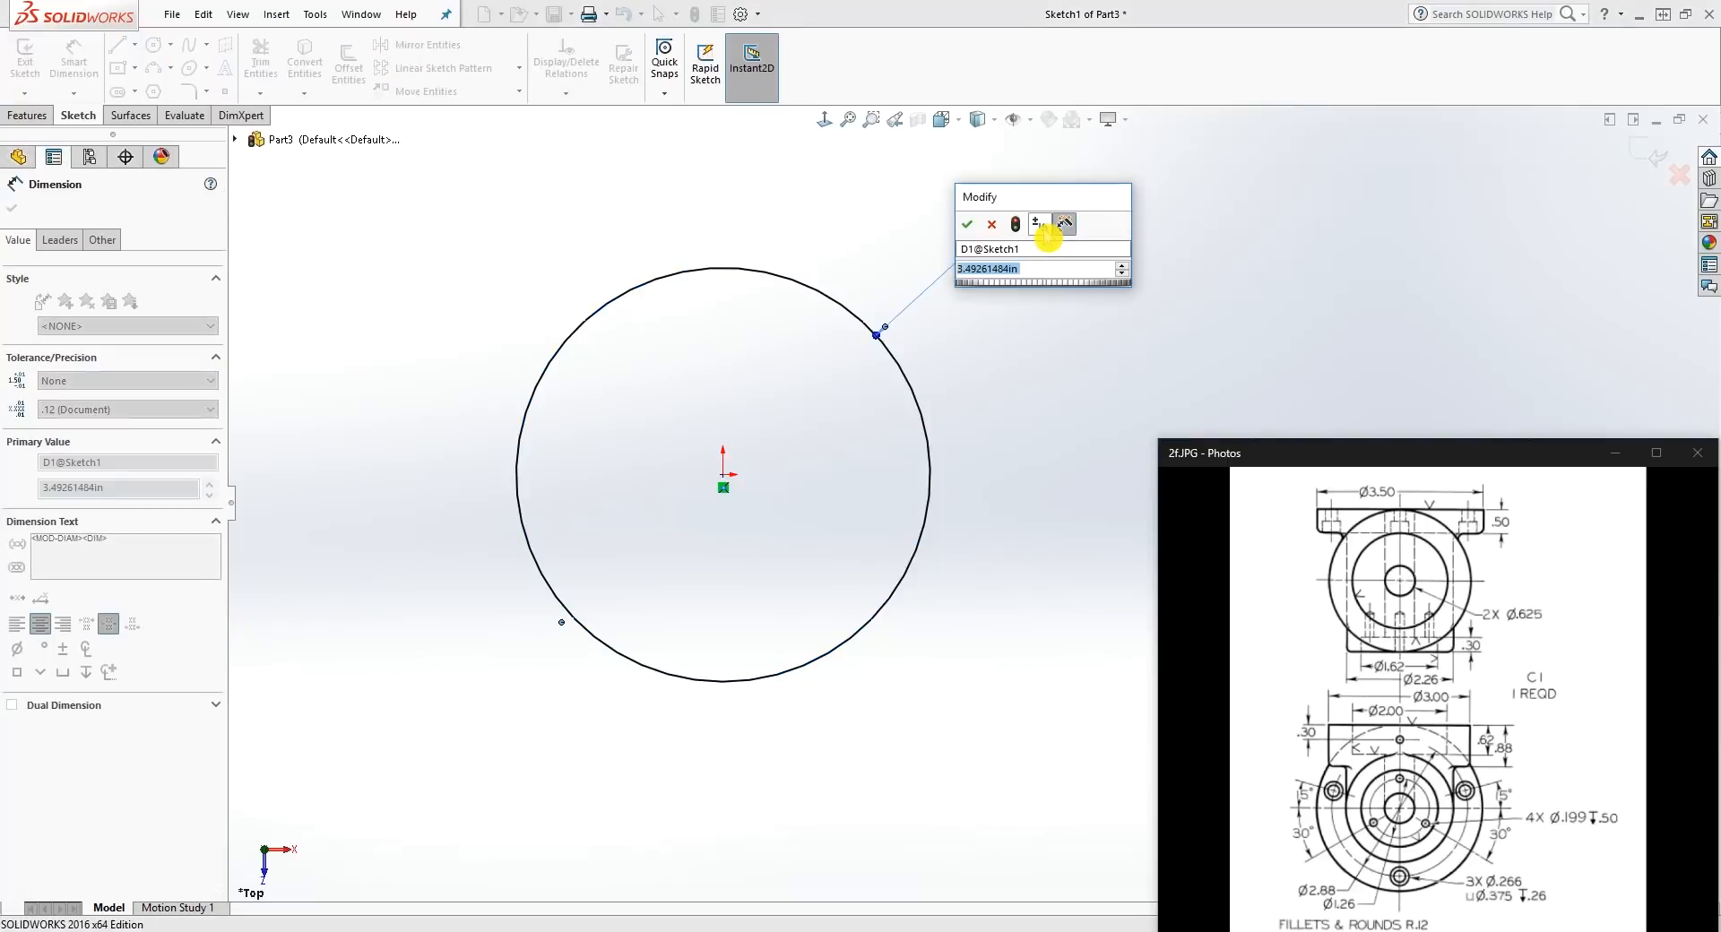
text(3.)
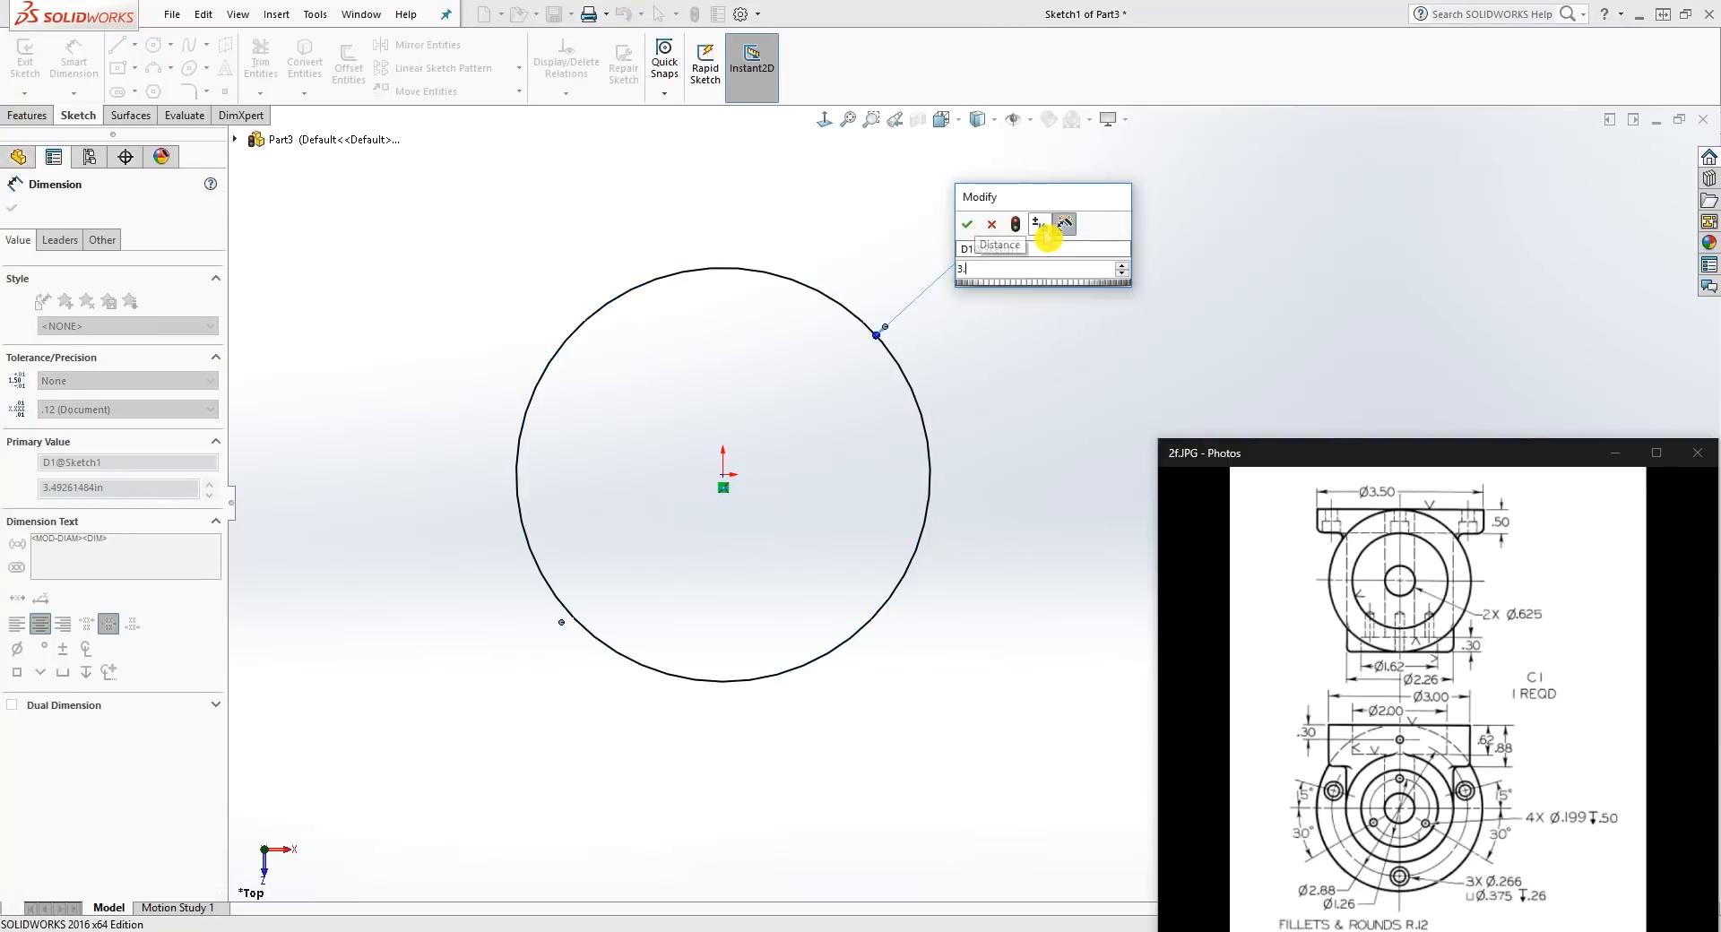
text(5)
key(Return)
key(Escape)
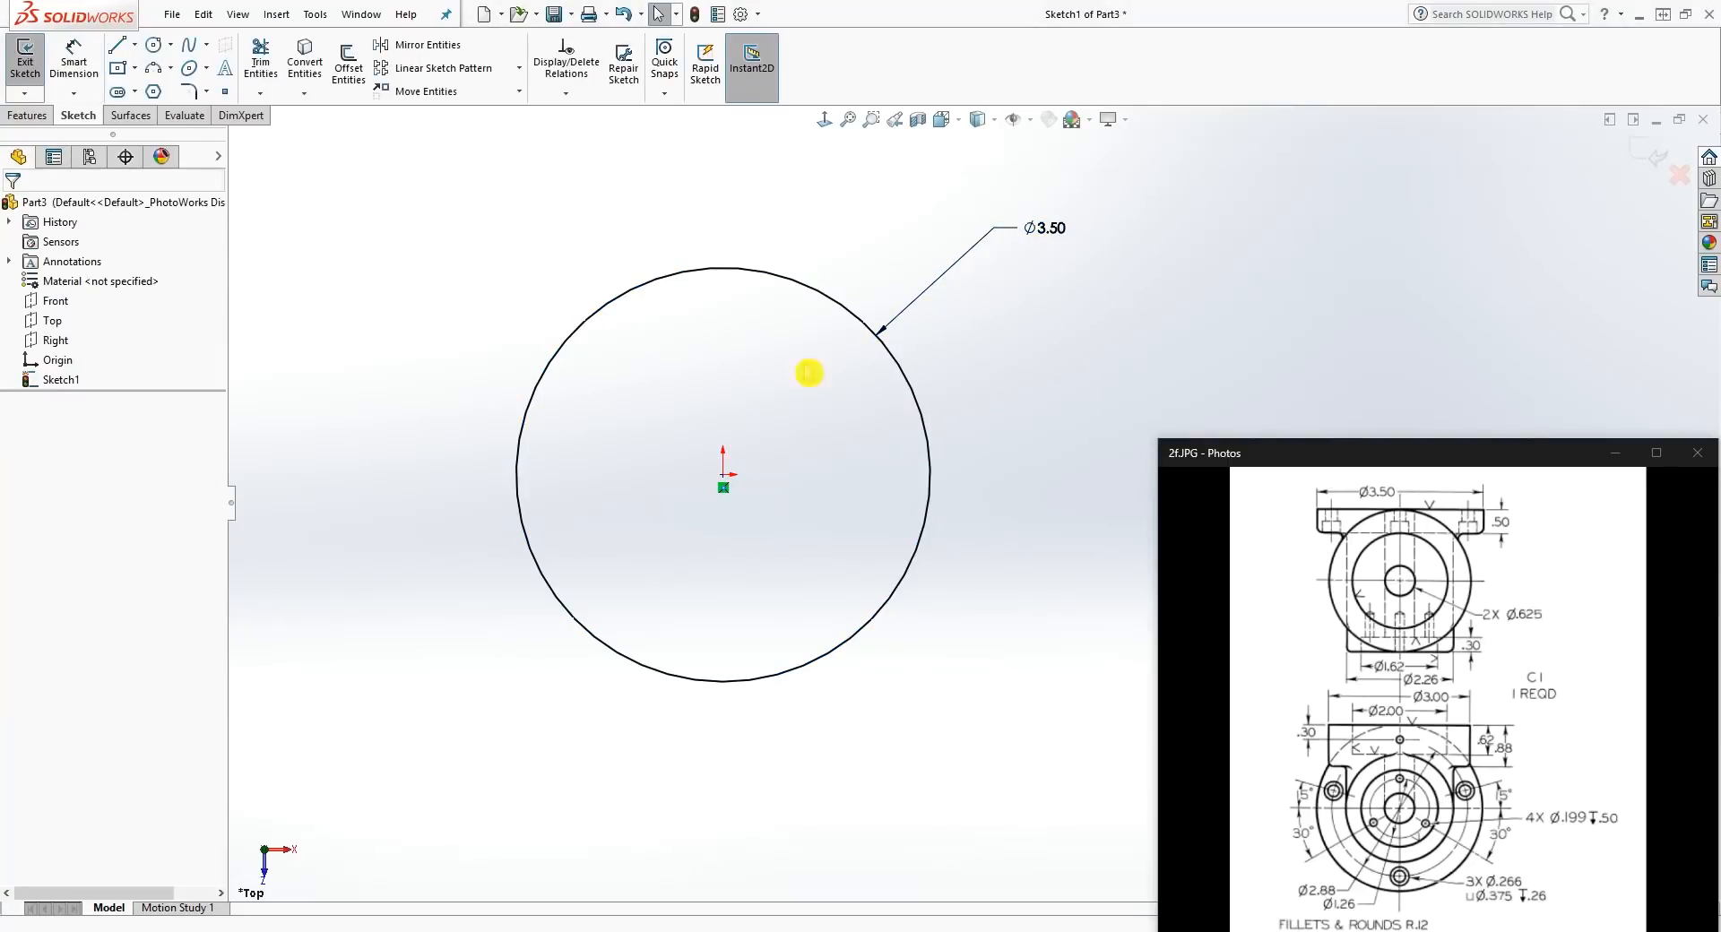
Step: Extrude the circle 0.5 in blind in the reversed direction, below the Top plane
click(27, 115)
click(33, 63)
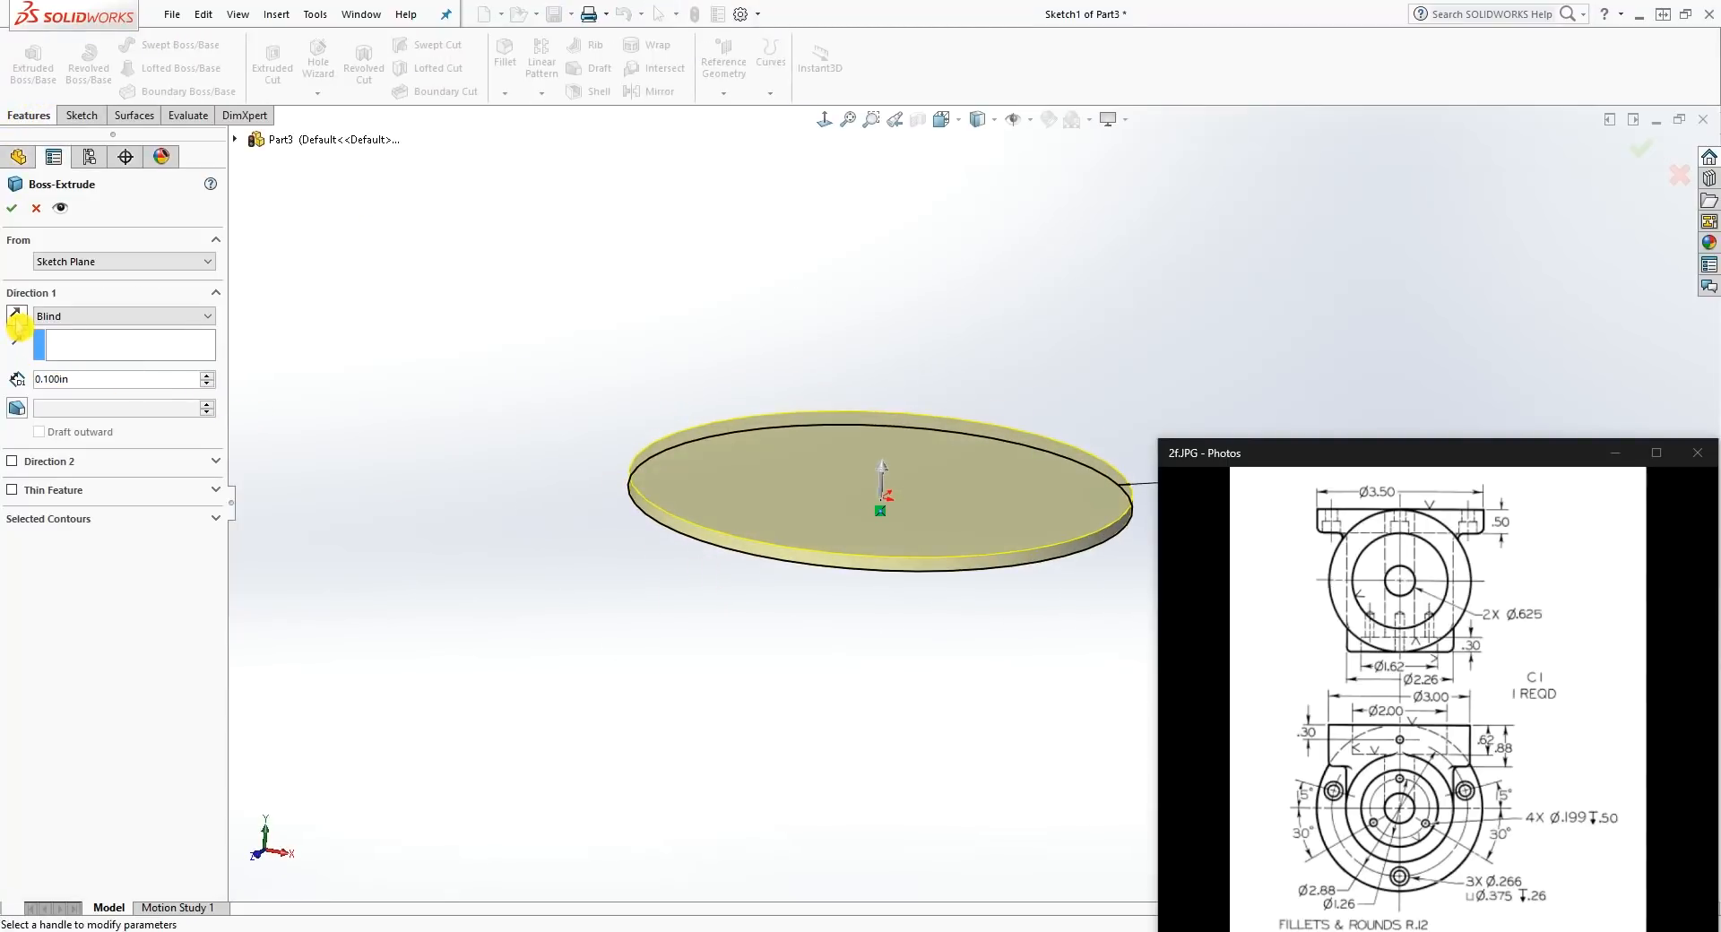
click(16, 316)
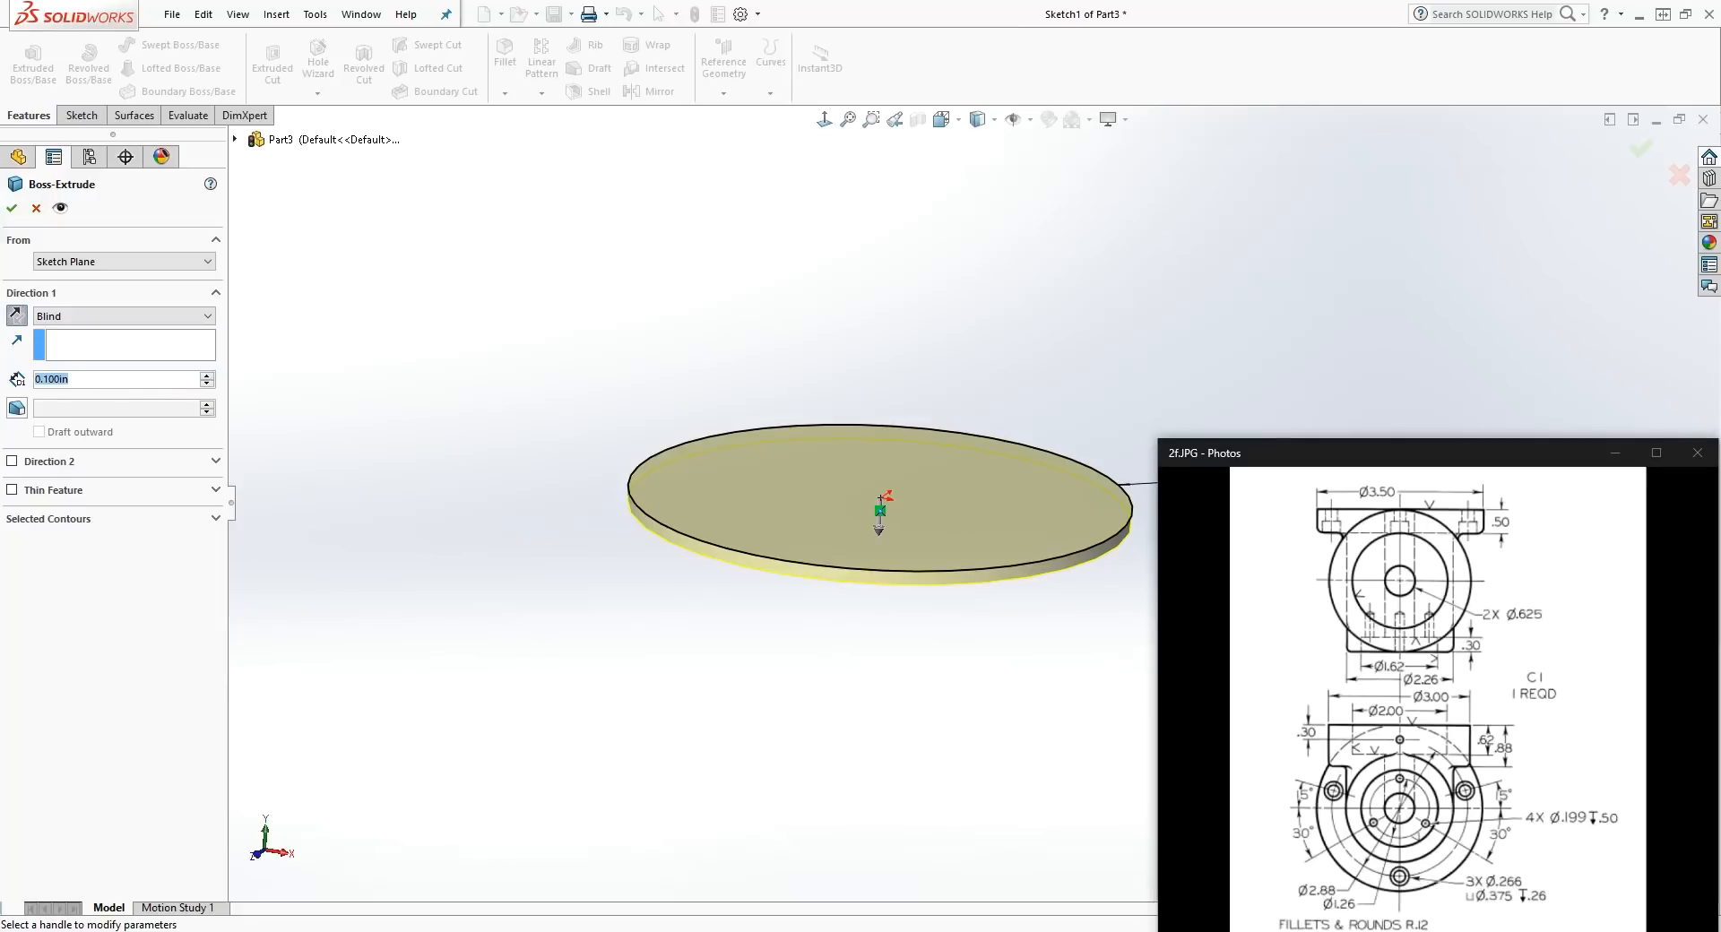
text(5)
key(Return)
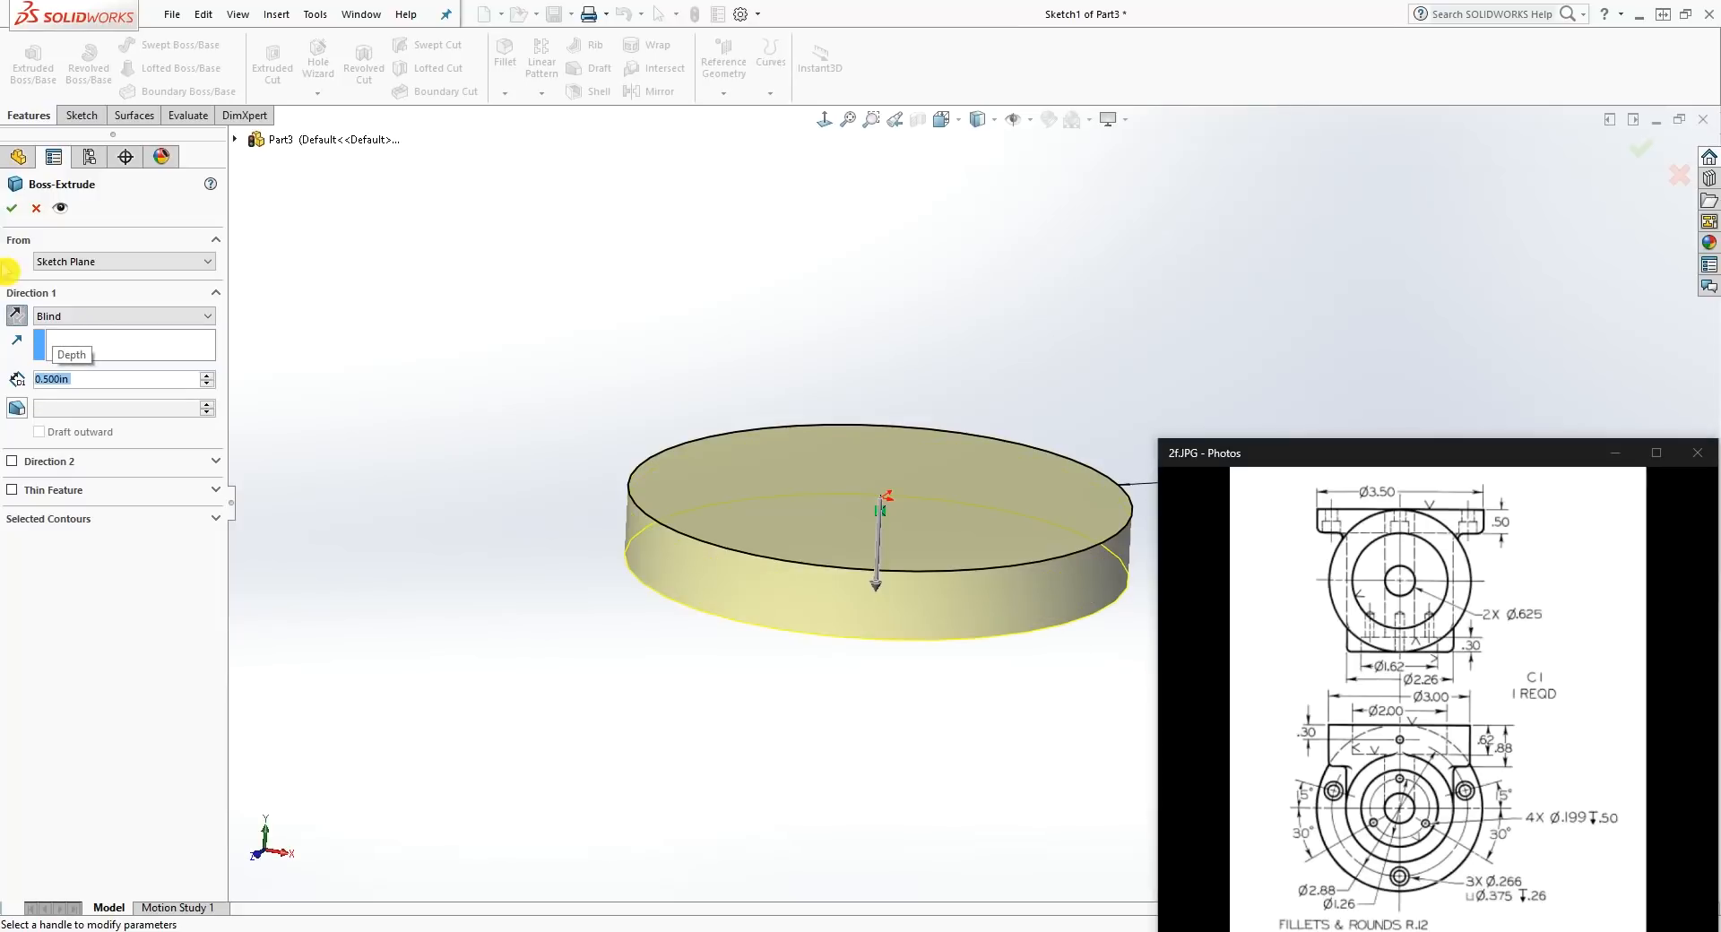
click(17, 209)
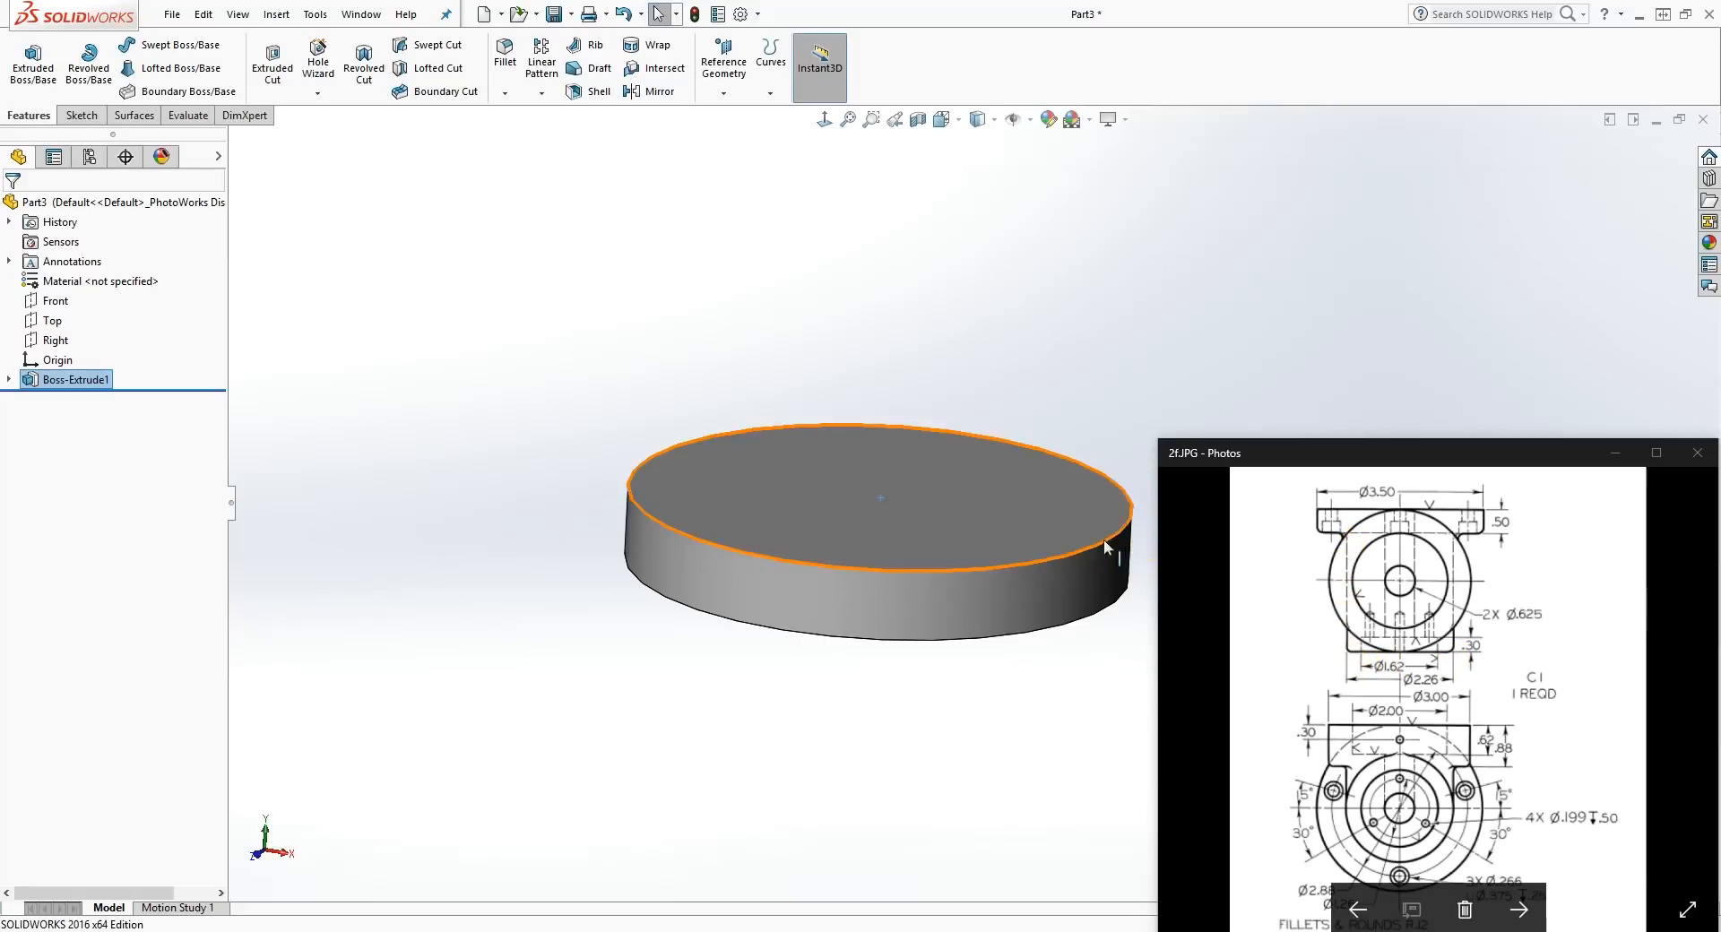
scroll(1104, 540, up, 3)
scroll(1141, 489, down, 1)
scroll(1452, 685, down, 1)
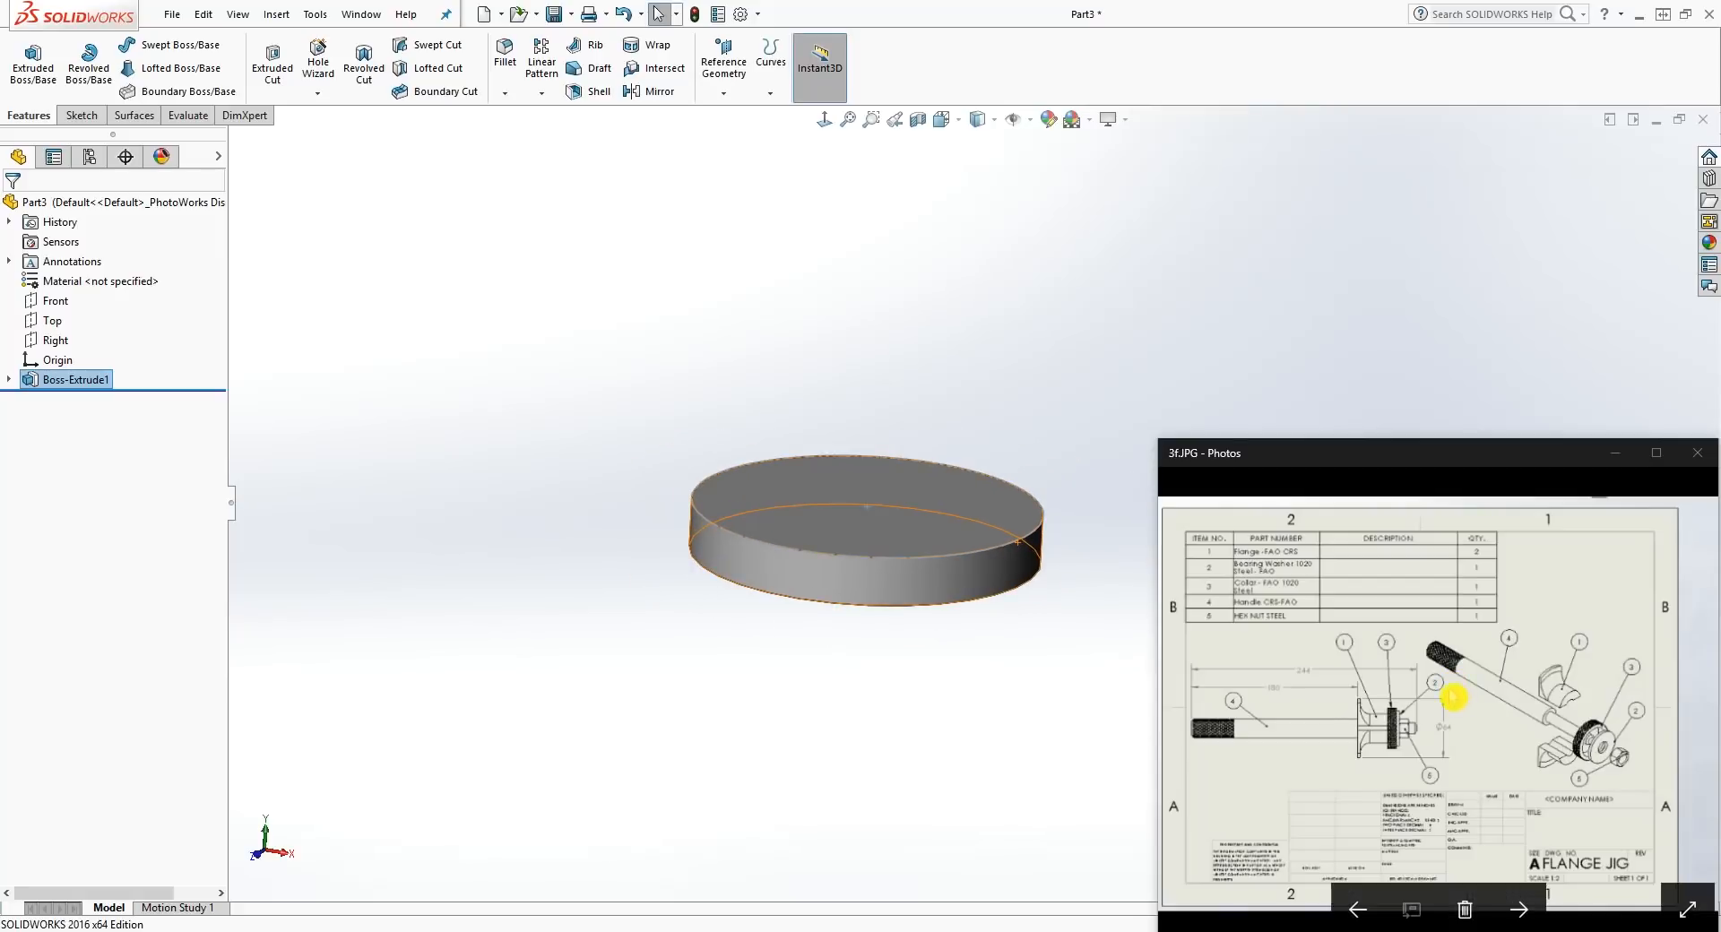
scroll(1452, 698, up, 1)
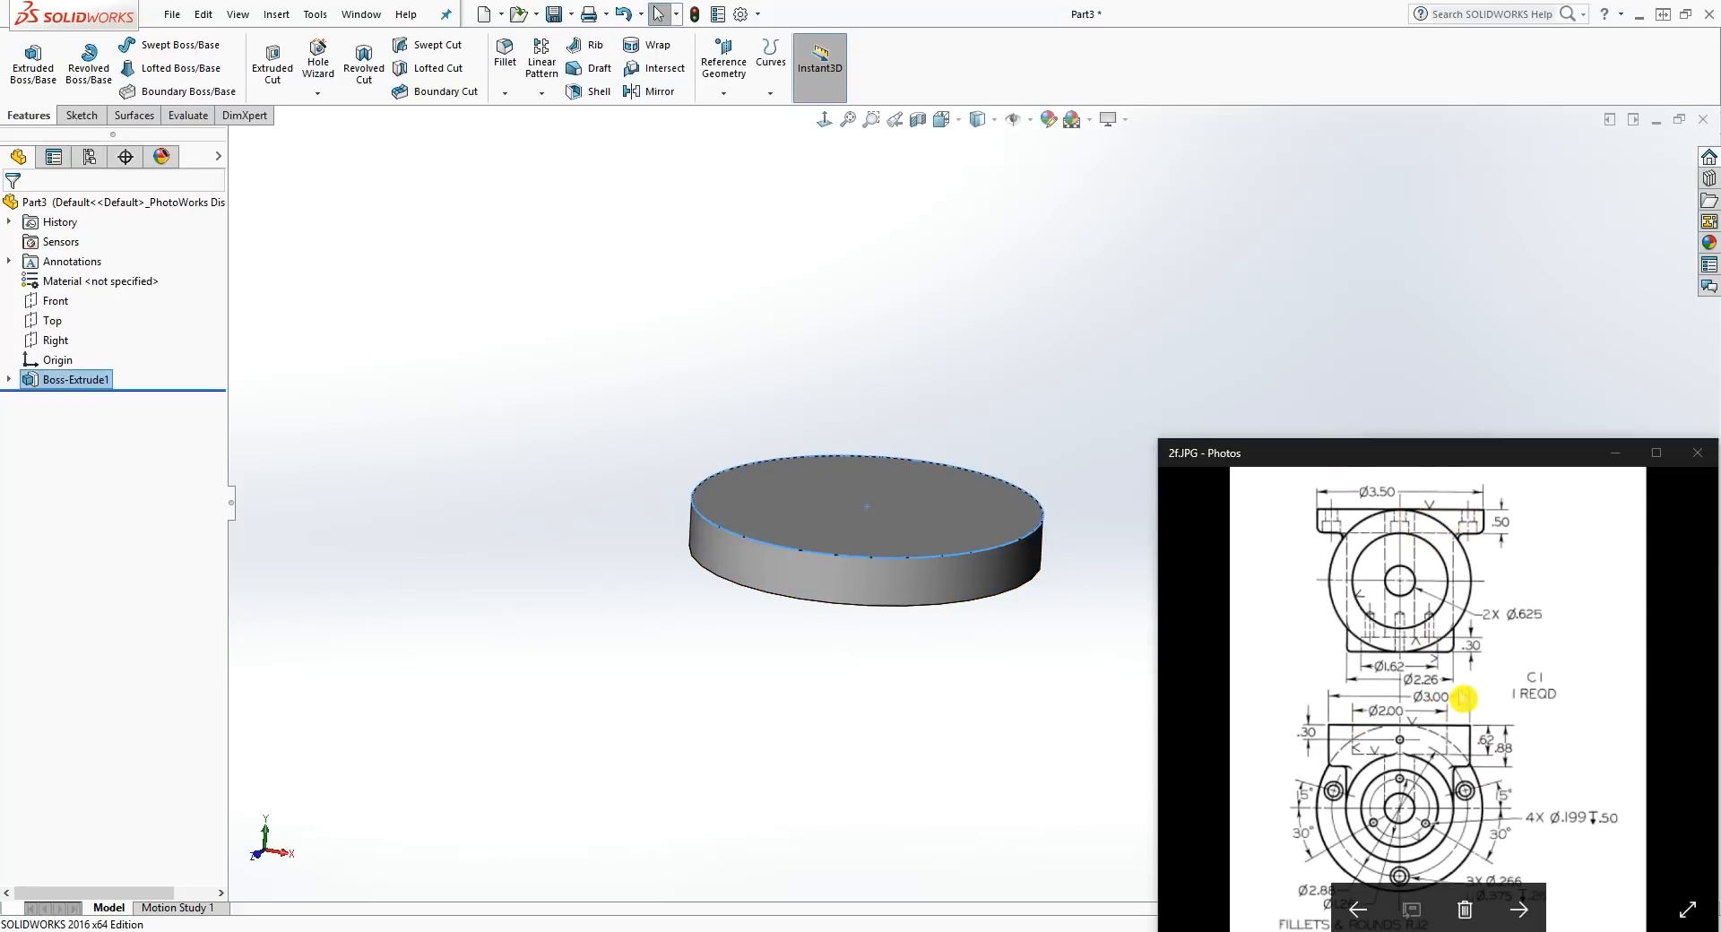
Step: Open a sketch on the disc's top face and draw a circle centred on the origin, about 2.25 in in diameter
click(853, 486)
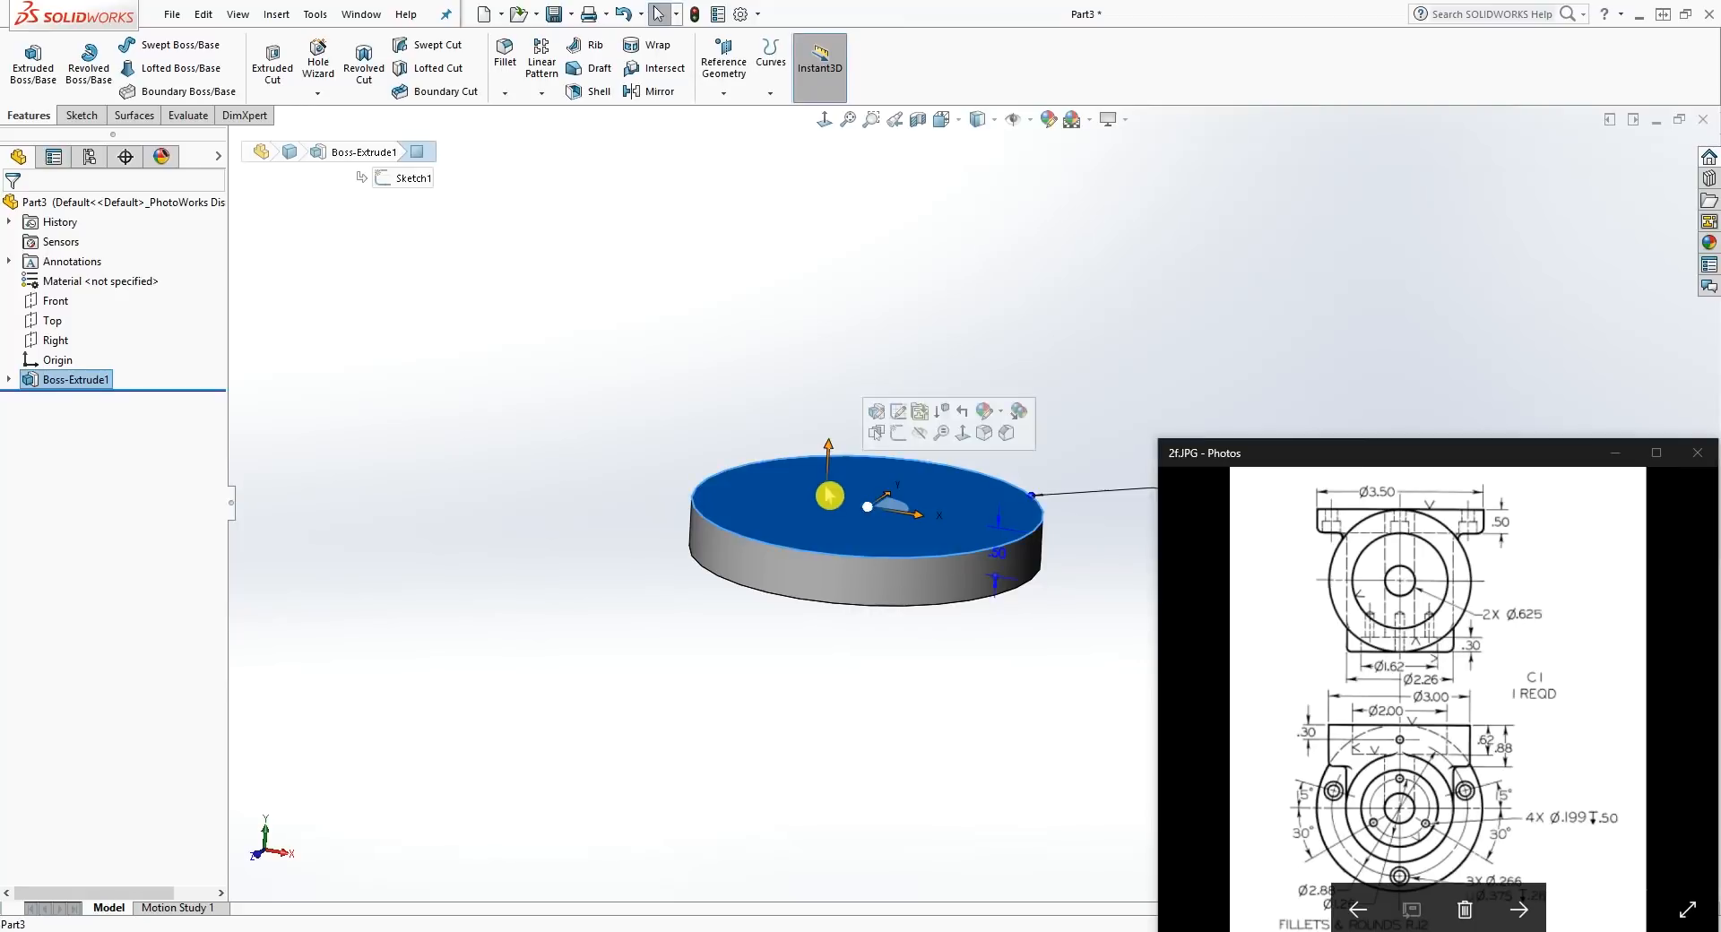
click(83, 116)
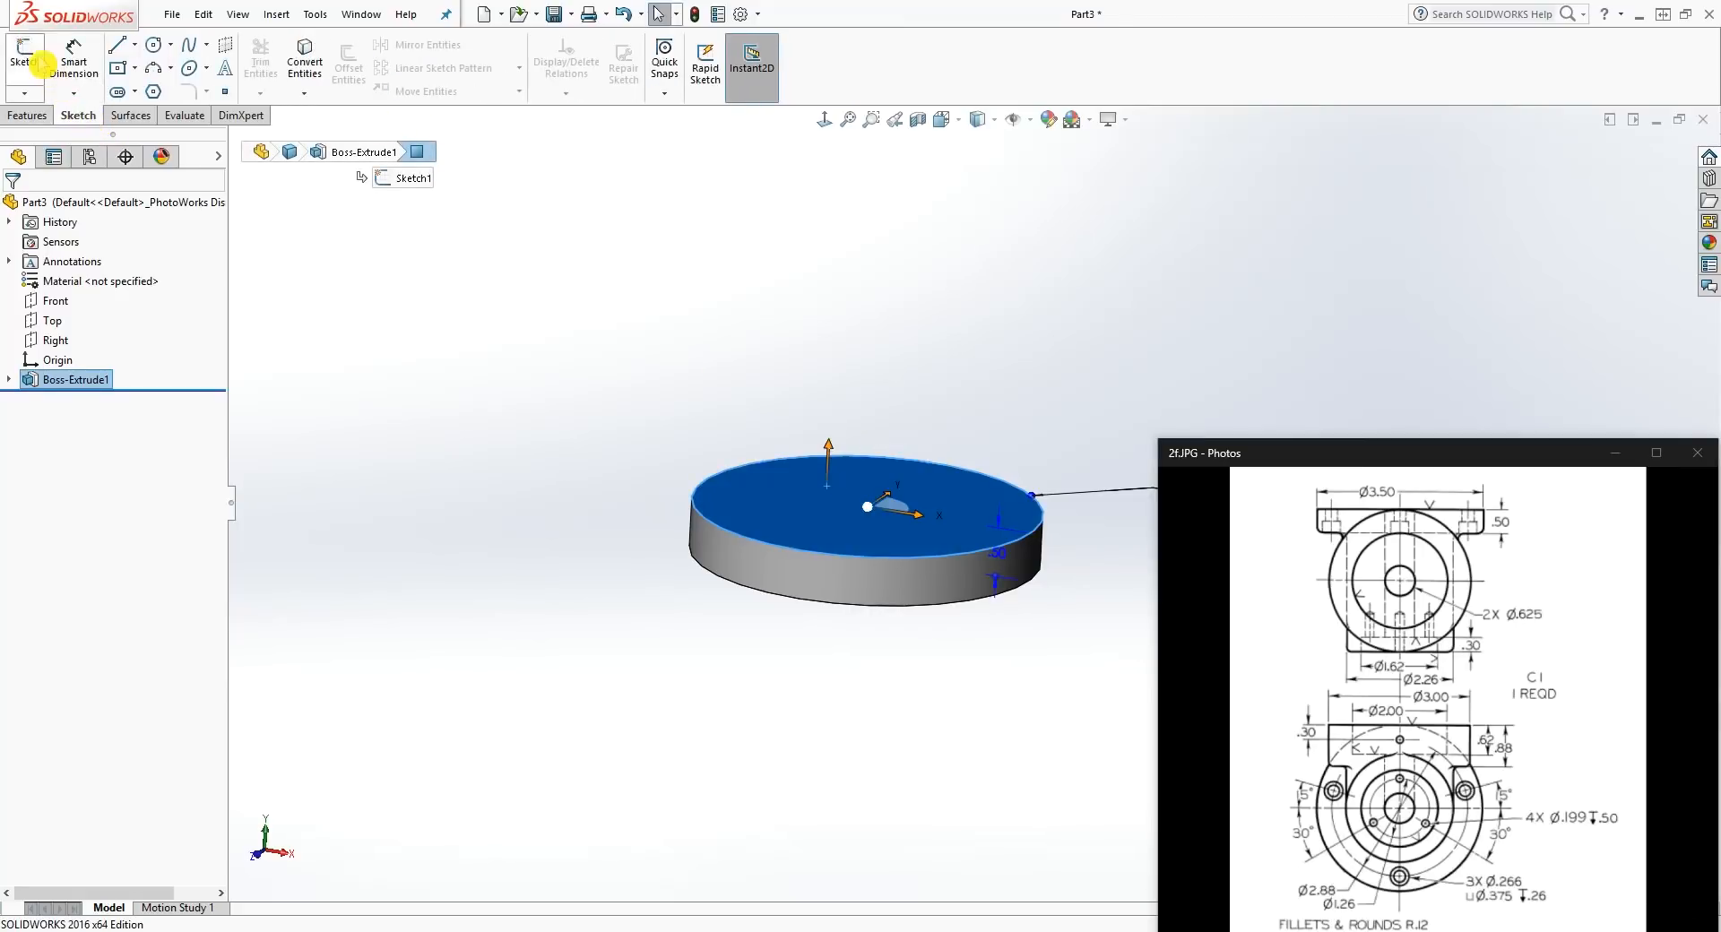
click(26, 55)
click(824, 119)
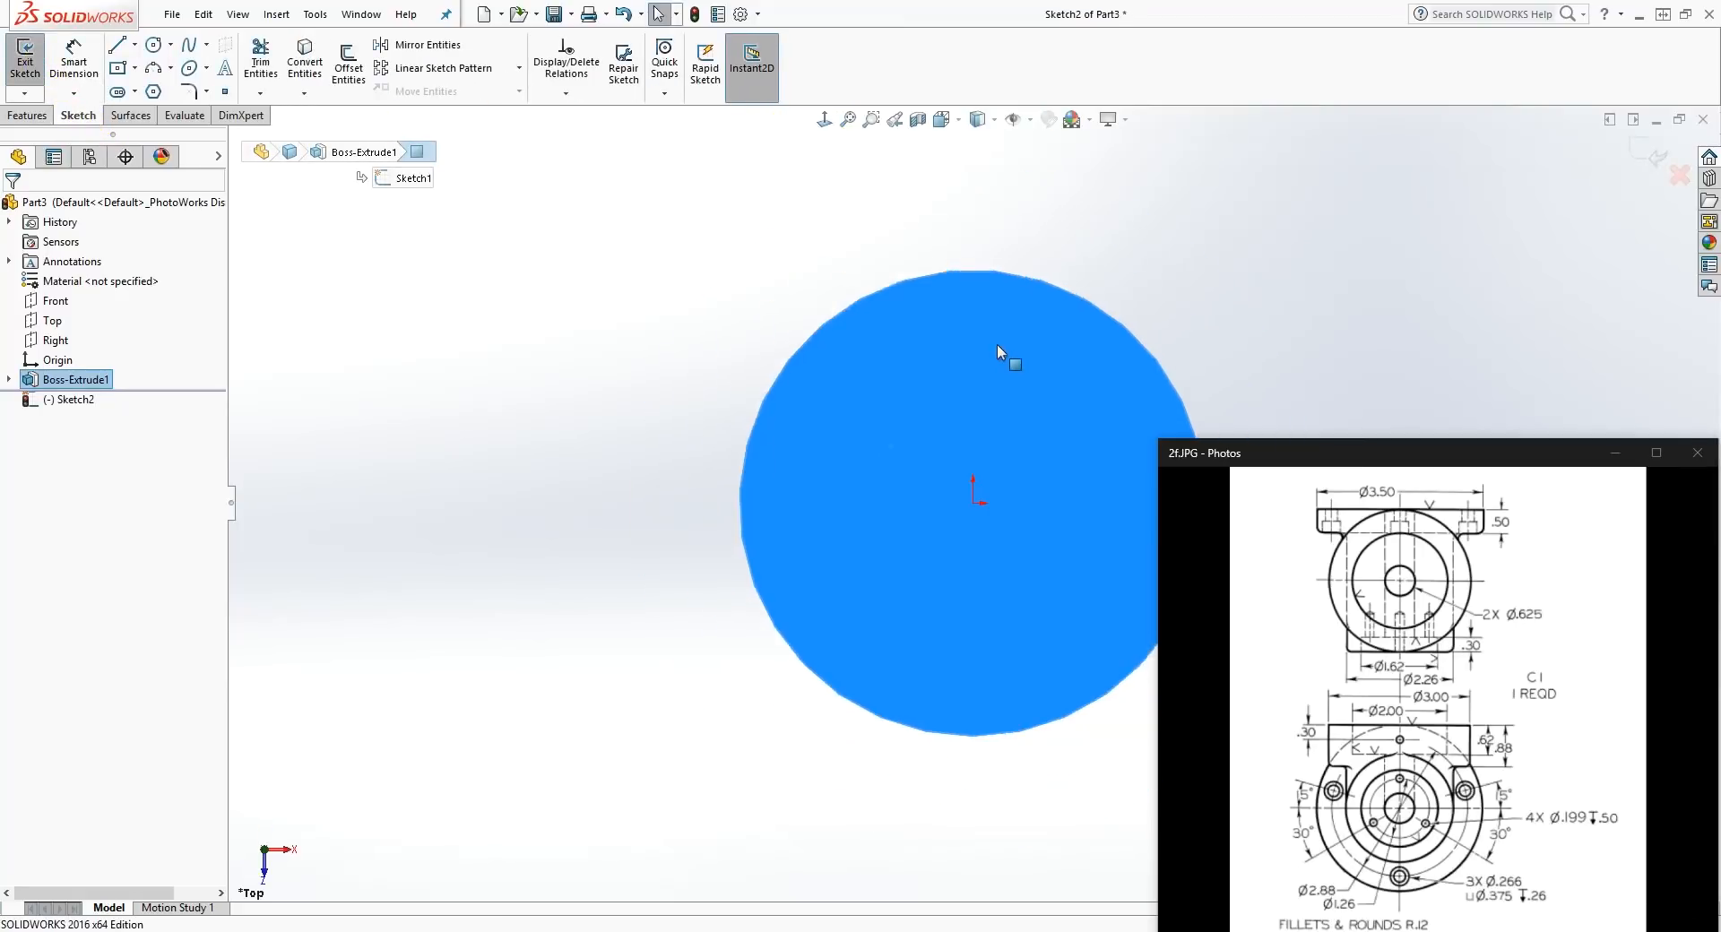
scroll(1160, 369, down, 3)
scroll(914, 618, up, 3)
scroll(914, 619, down, 3)
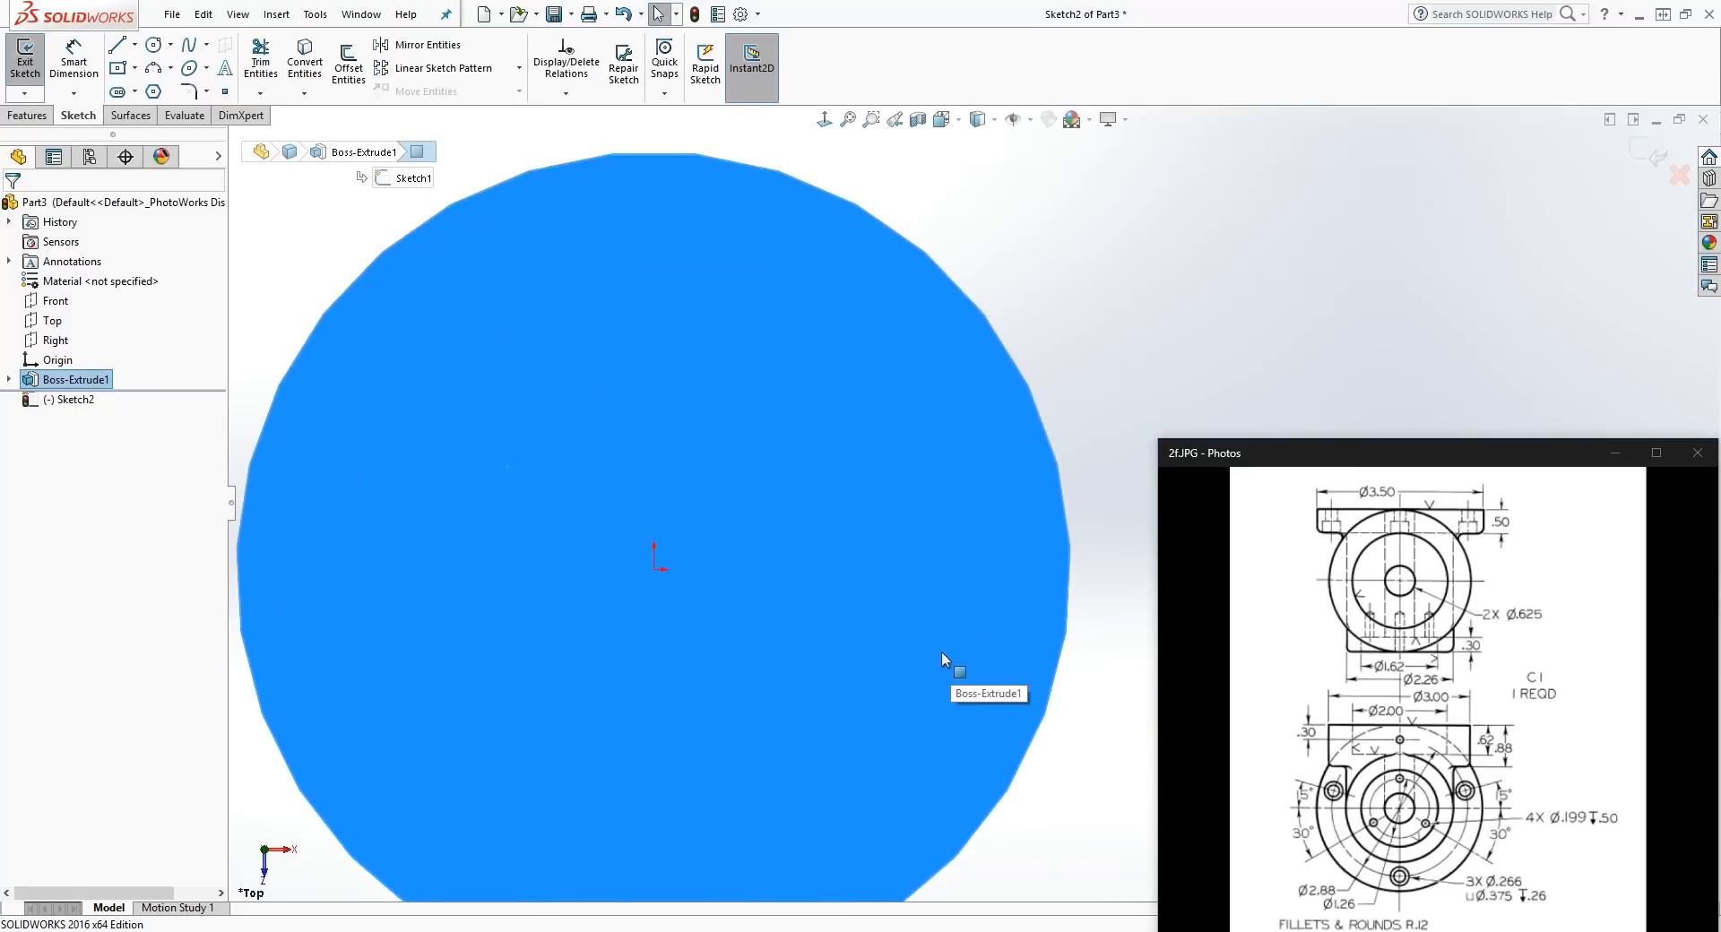
scroll(954, 663, up, 2)
click(153, 44)
drag(708, 558, 897, 451)
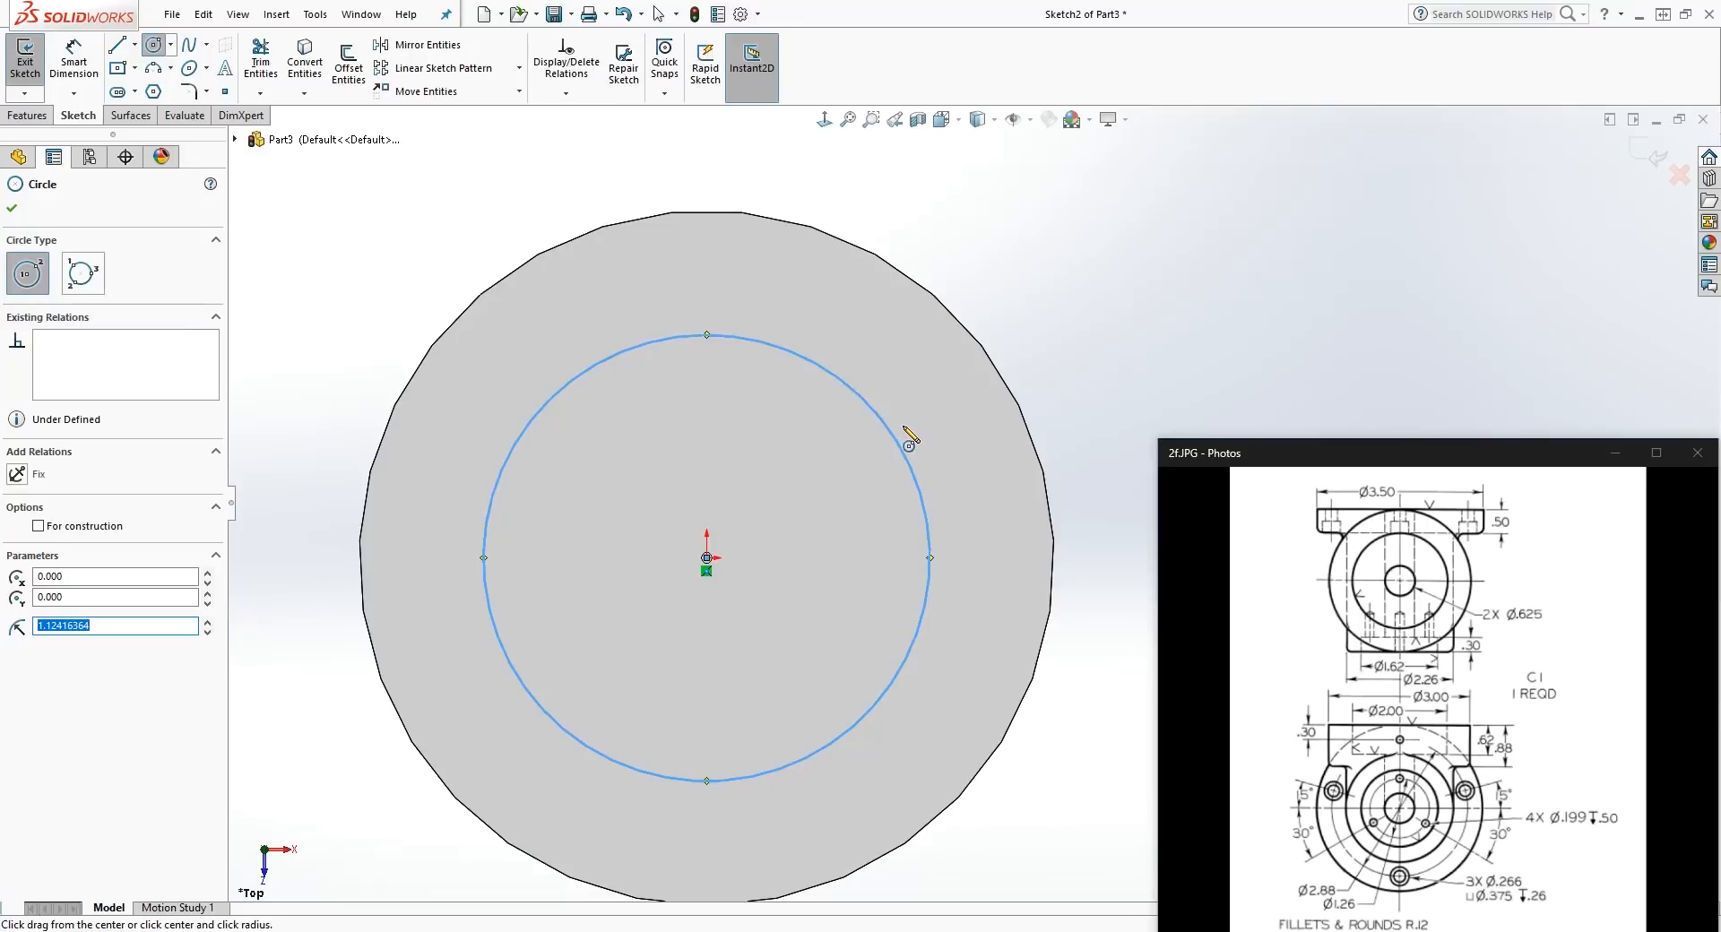
key(Escape)
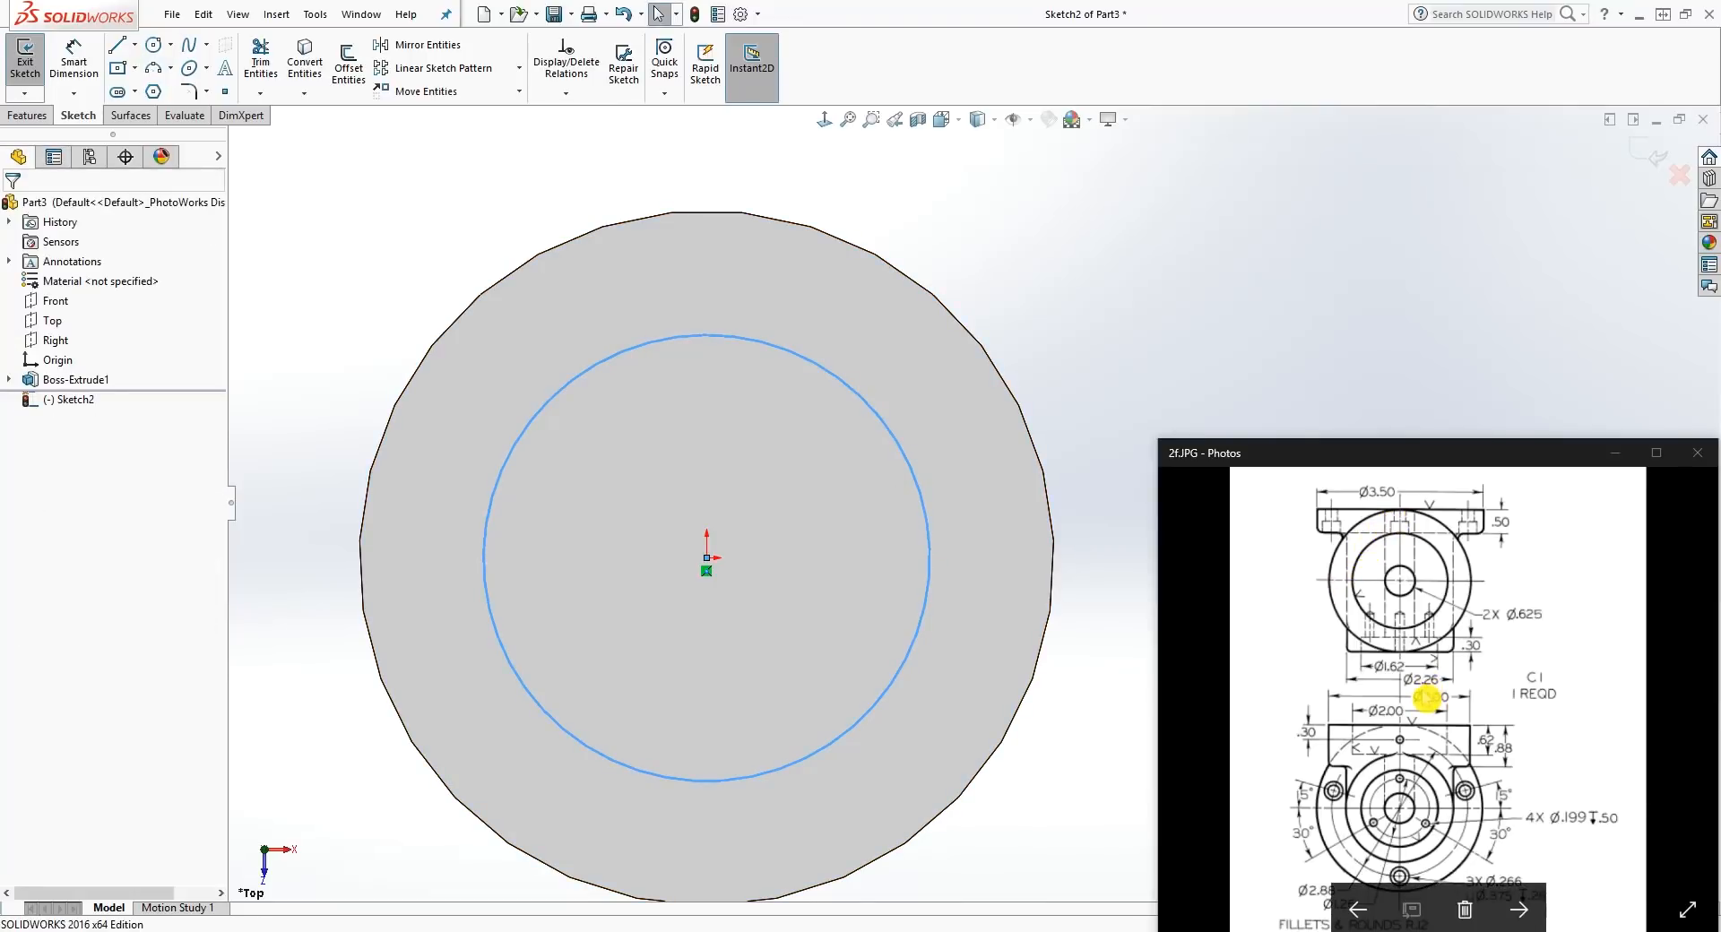
Step: Dimension the inner circle's diameter and set it to 2.26 in
right_drag(750, 866, 663, 538)
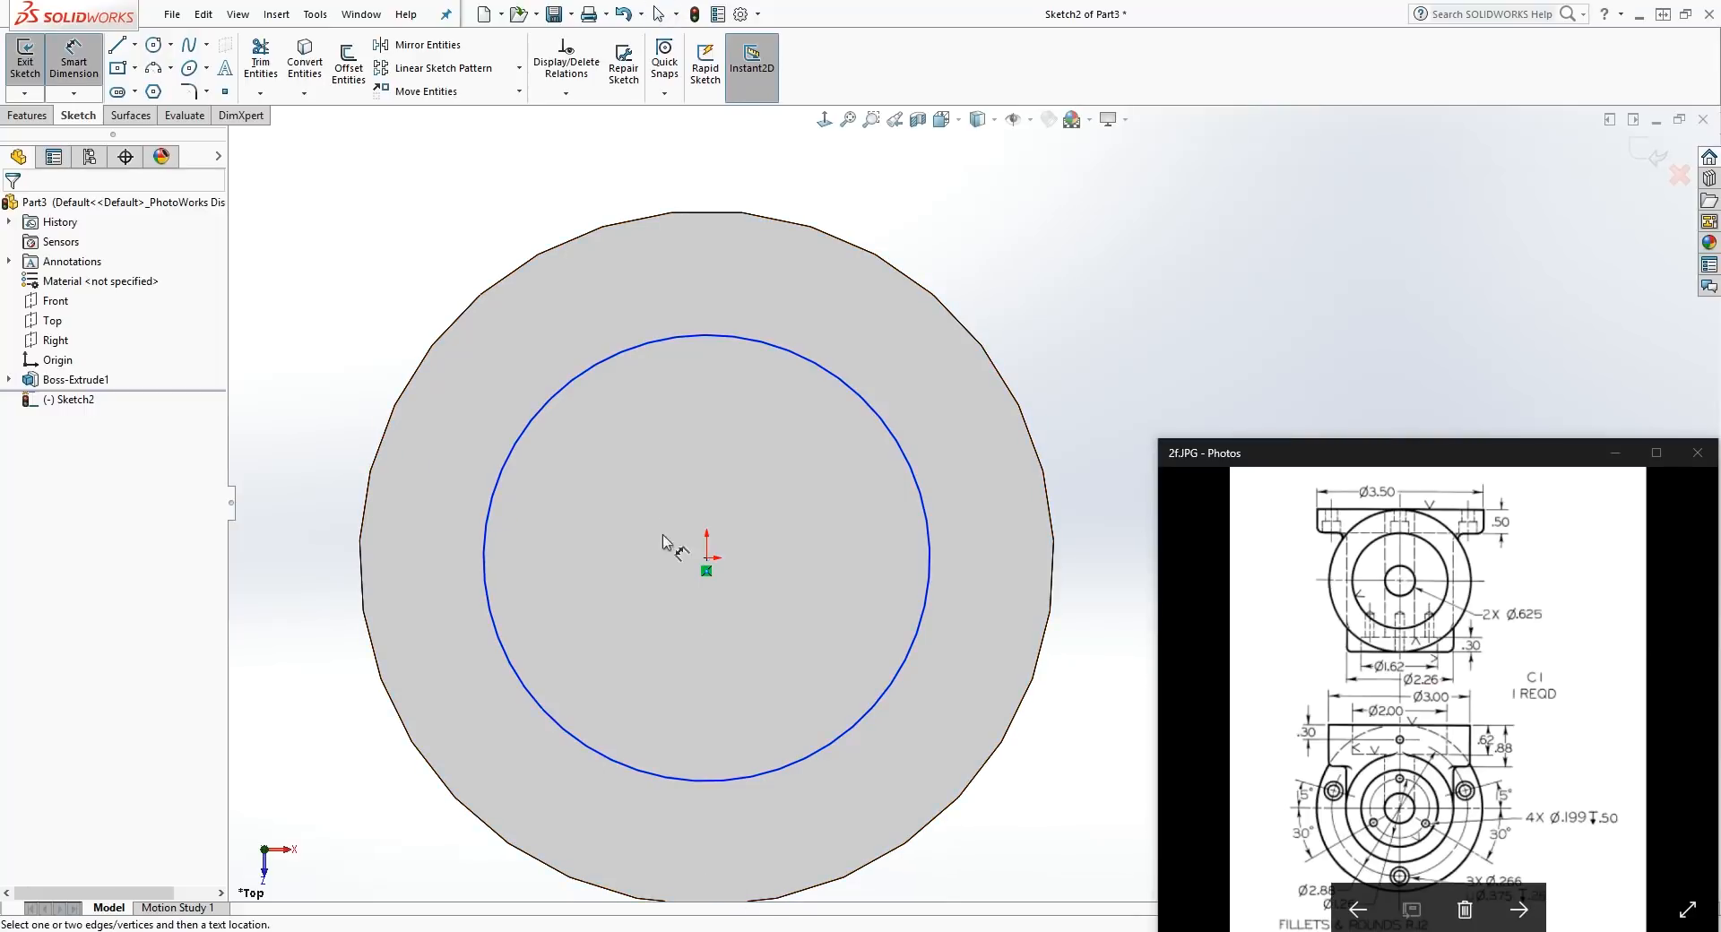
click(552, 396)
click(363, 260)
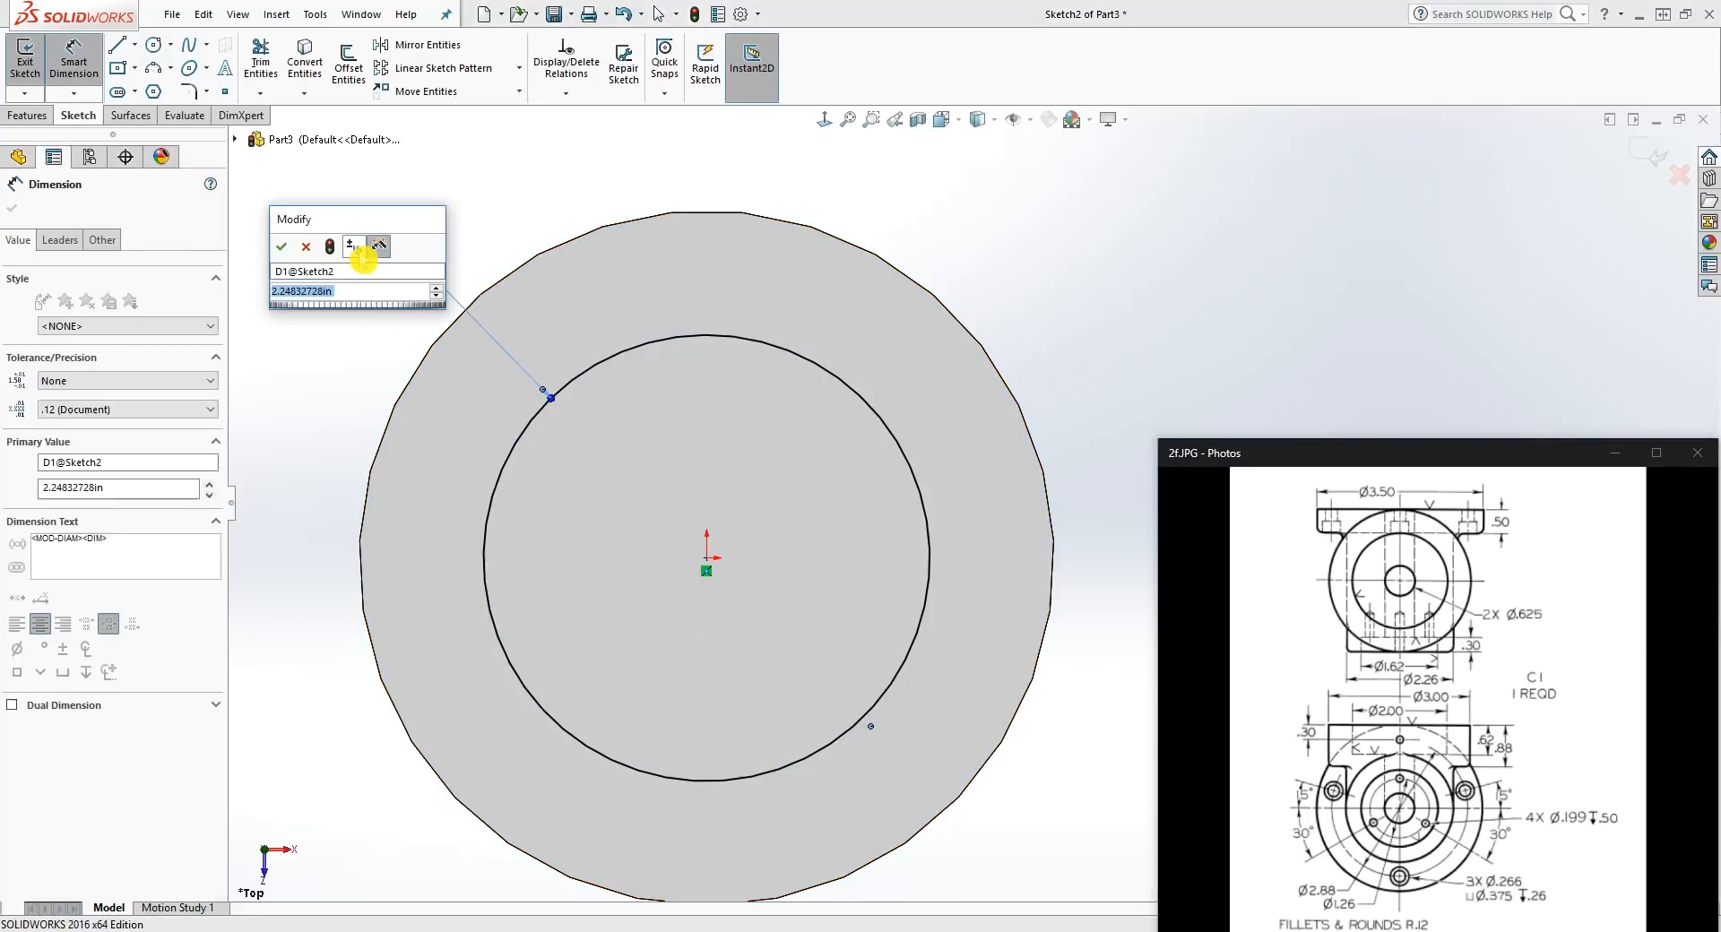
text(2.26)
key(Return)
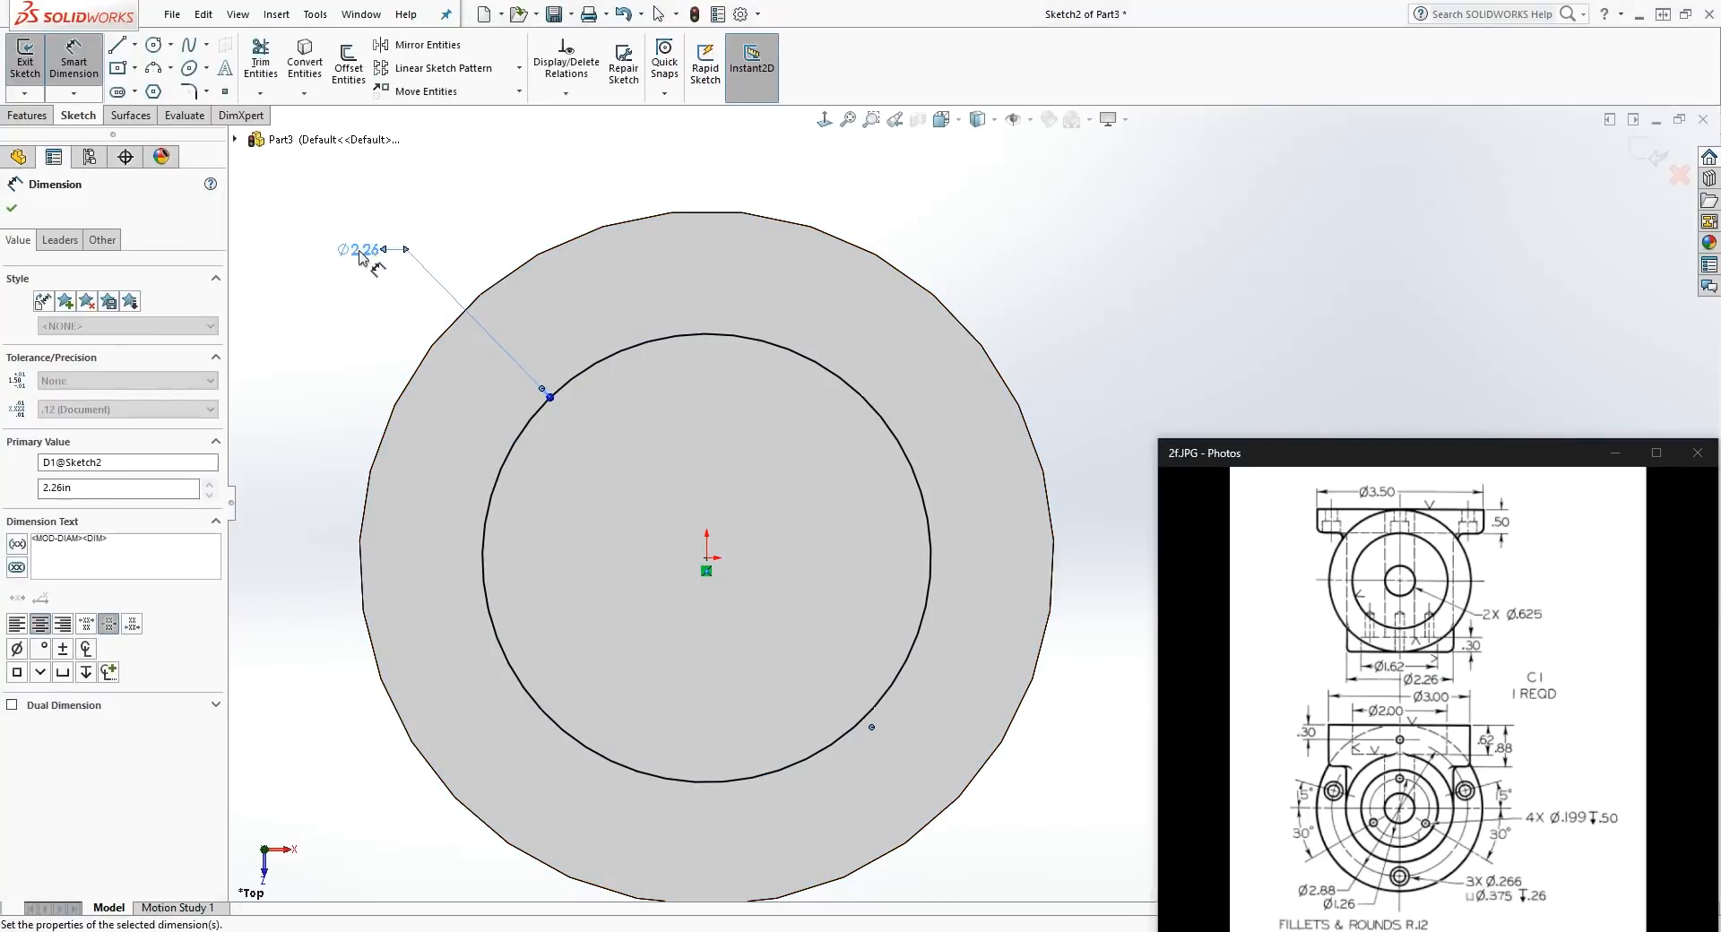
key(Escape)
Step: Extrude the inner circle 3 in blind in the reversed direction, down through the disc, with the result merged
mouse_move(469, 377)
middle_down()
mouse_move(703, 308)
mouse_move(615, 296)
middle_up()
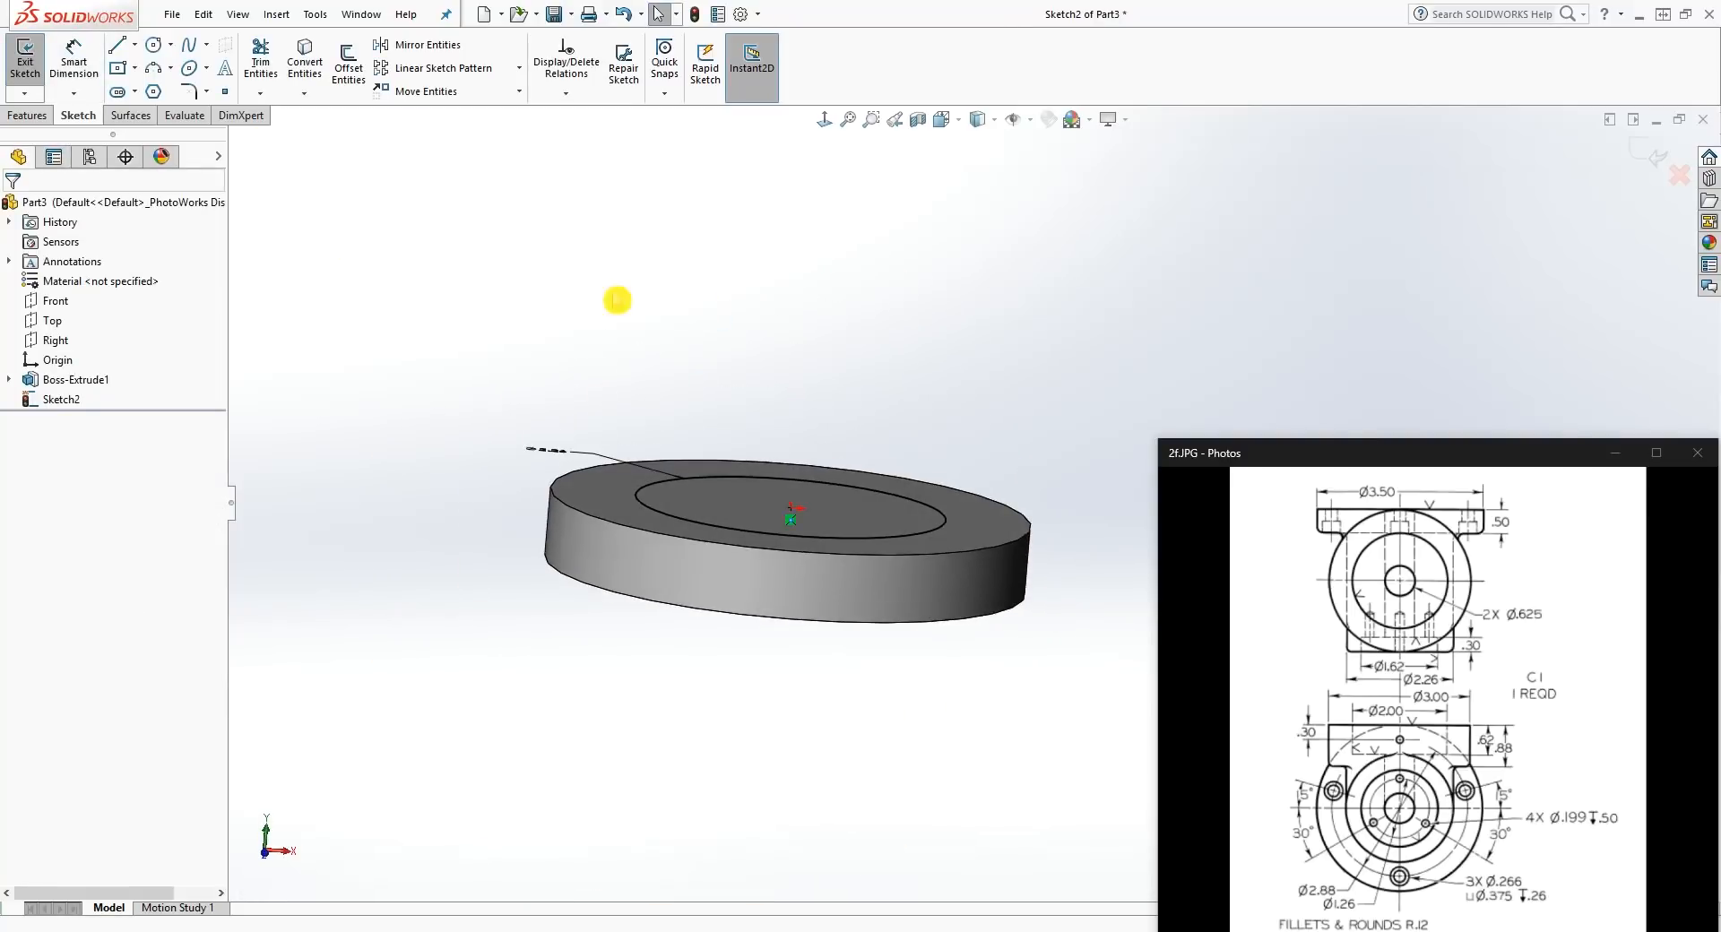
click(27, 115)
click(33, 64)
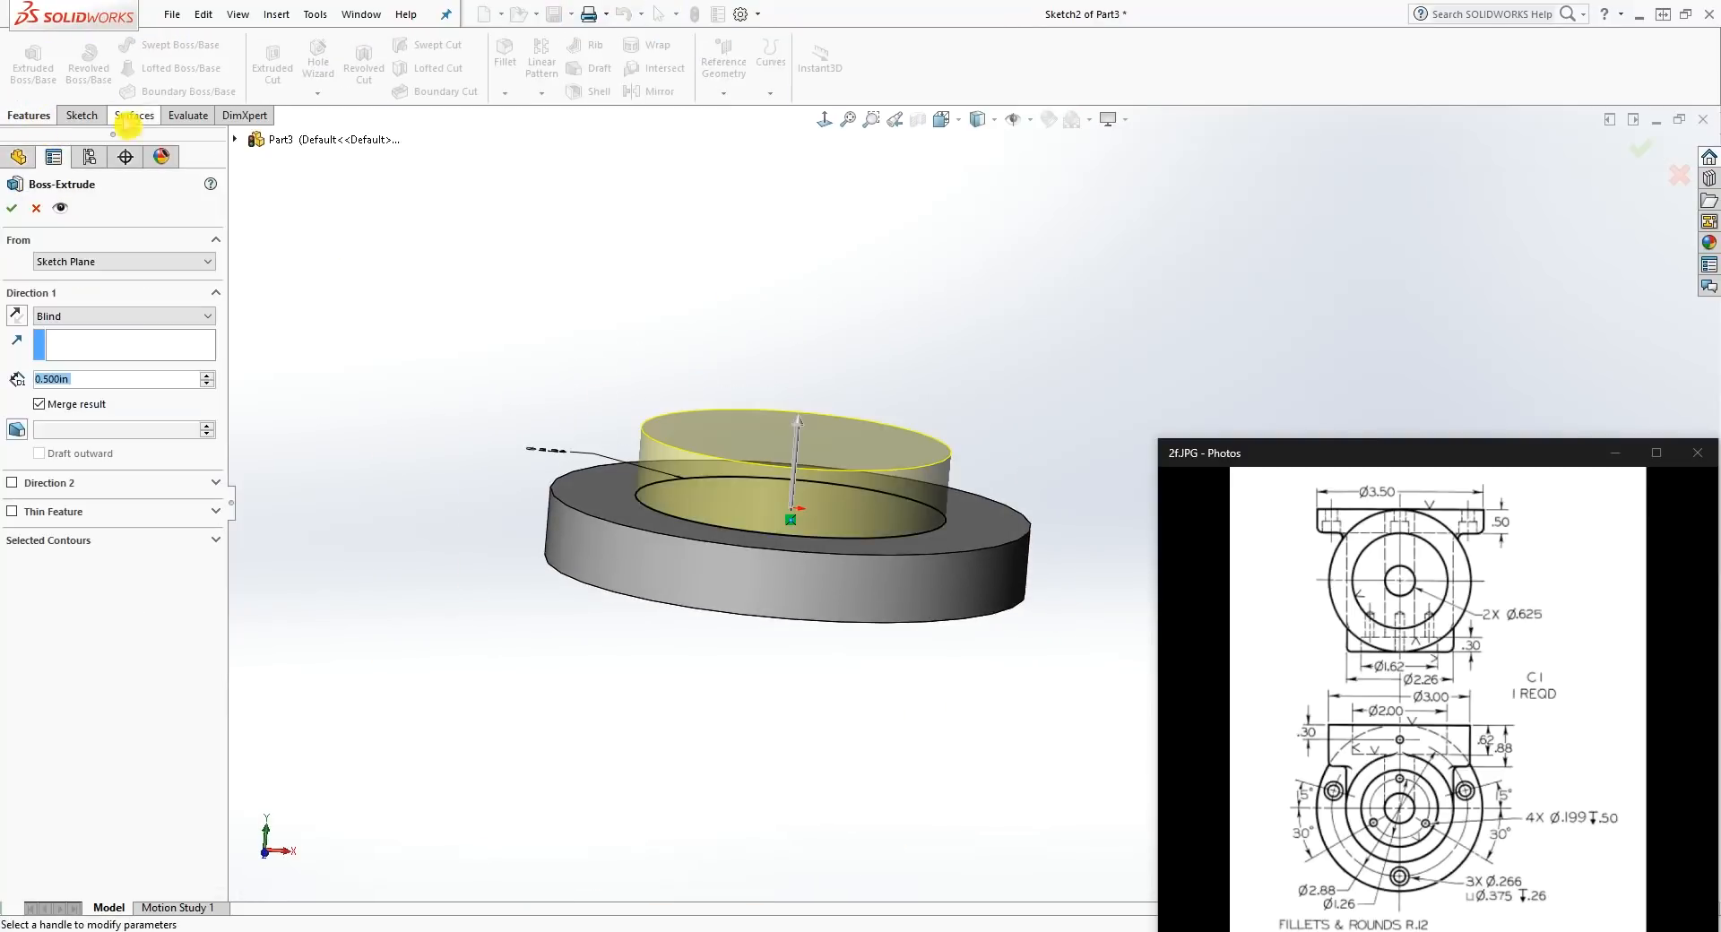
click(16, 315)
click(78, 378)
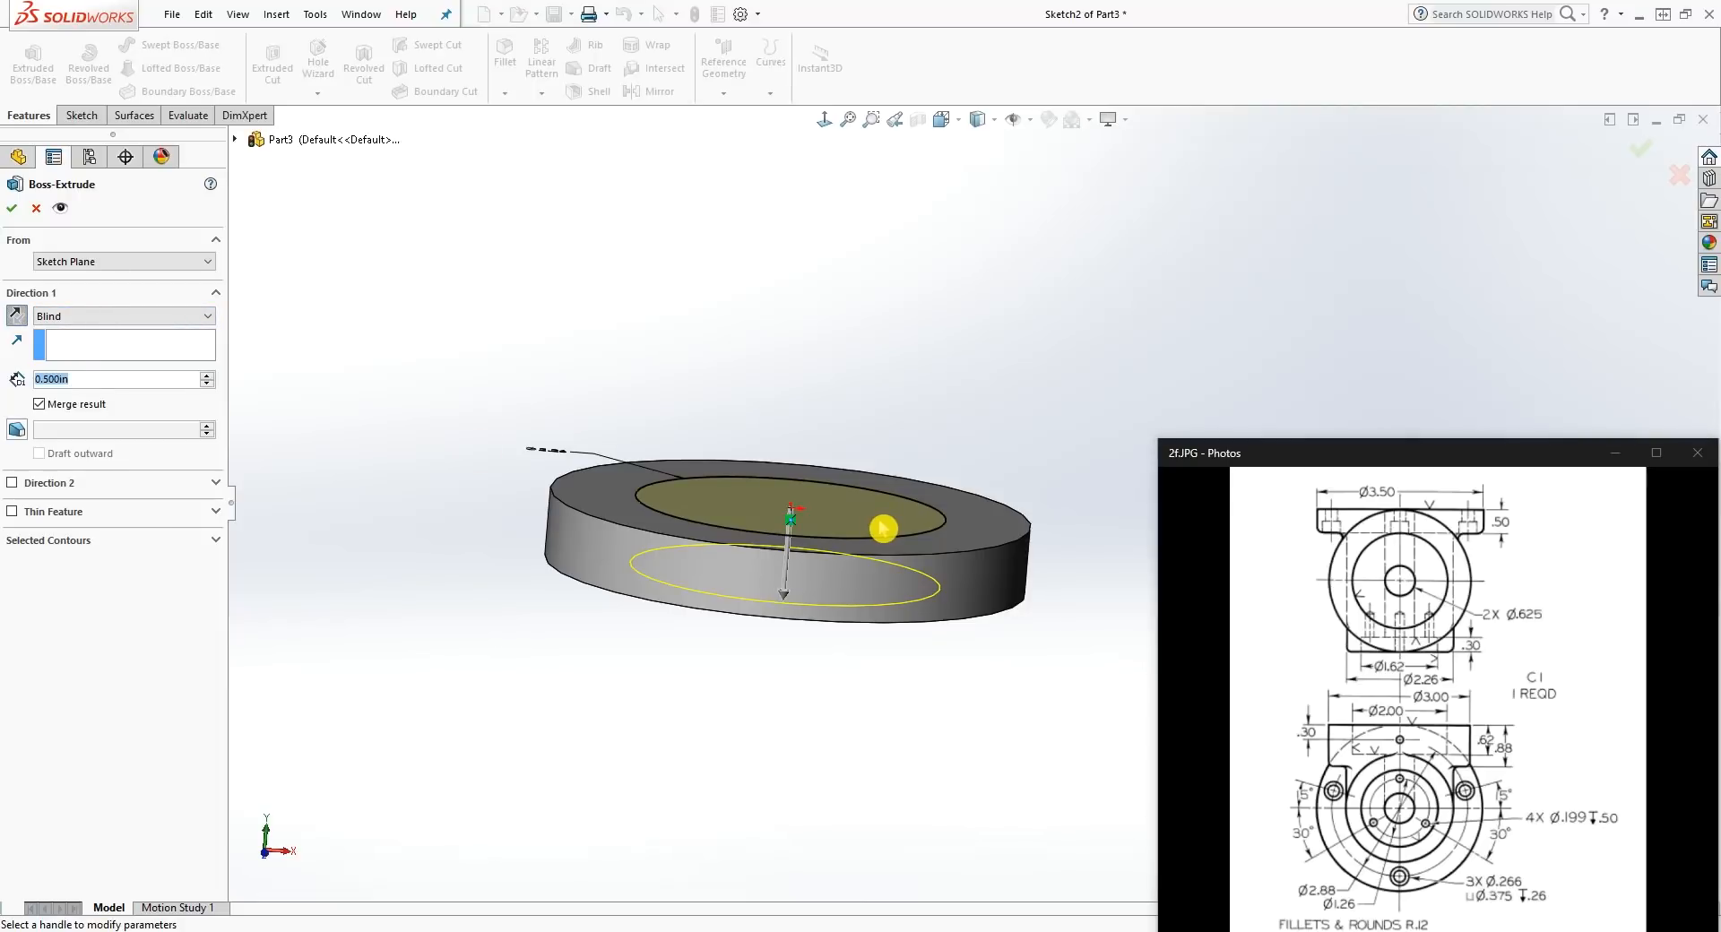
text(3)
key(Return)
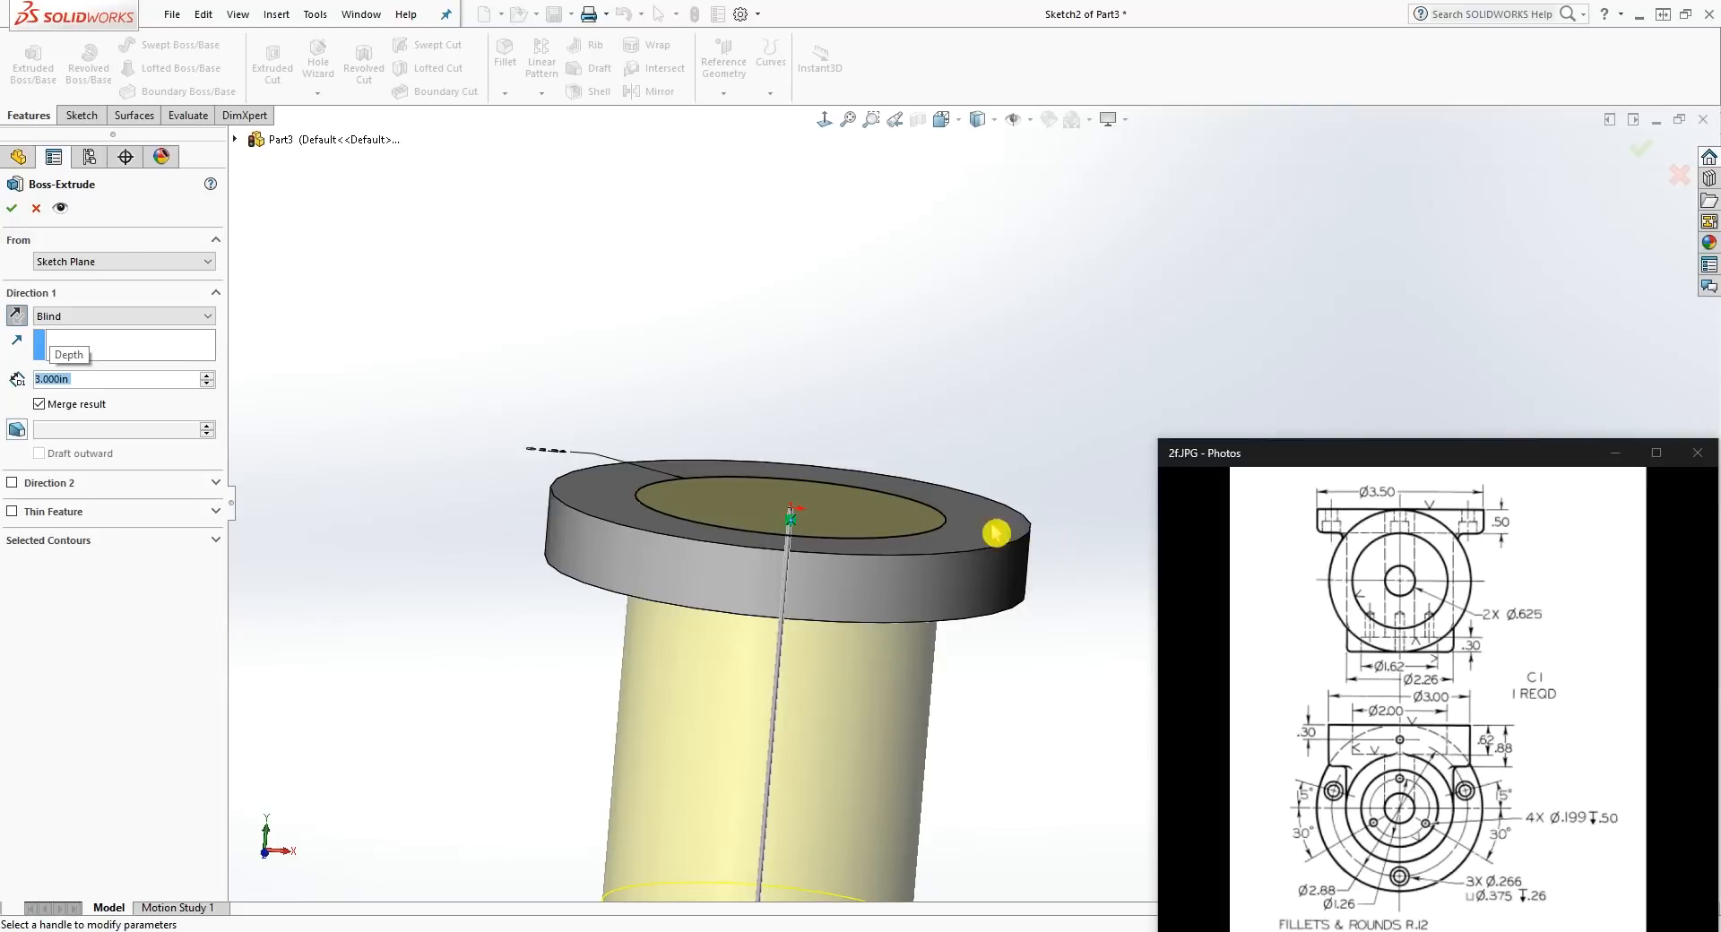
click(9, 208)
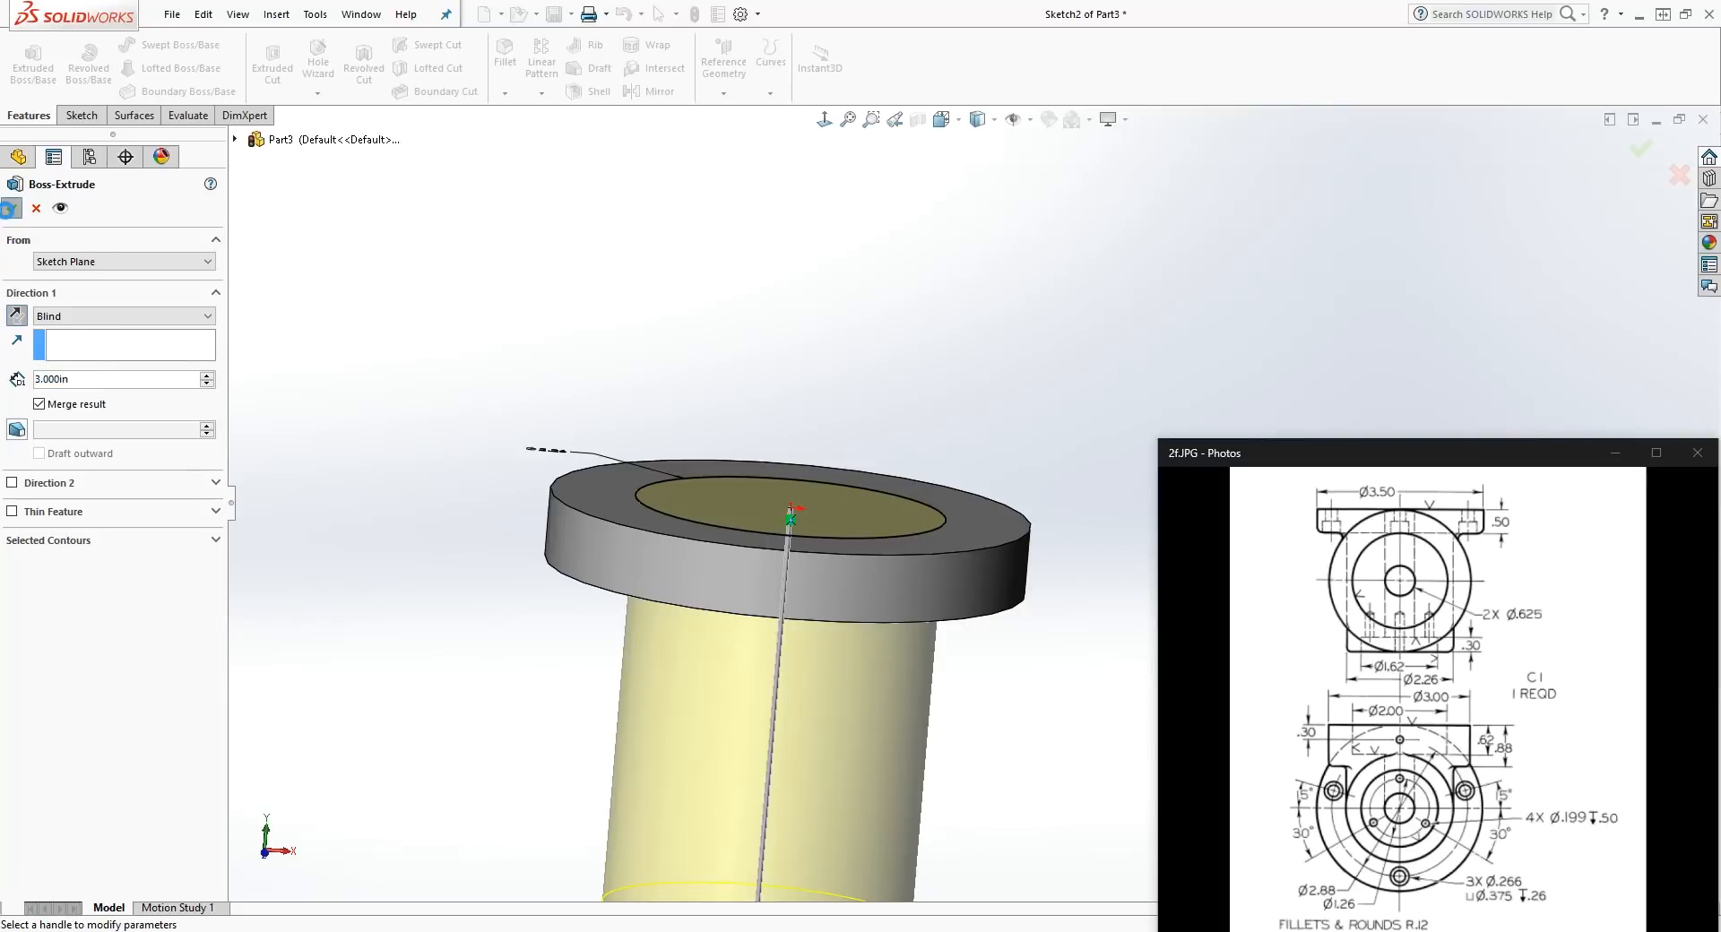
Step: Fillet the flange-to-cylinder junction, the flange's lower outer edge and the cylinder's bottom edge with a 0.12 in radius
middle_drag(1018, 717, 949, 518)
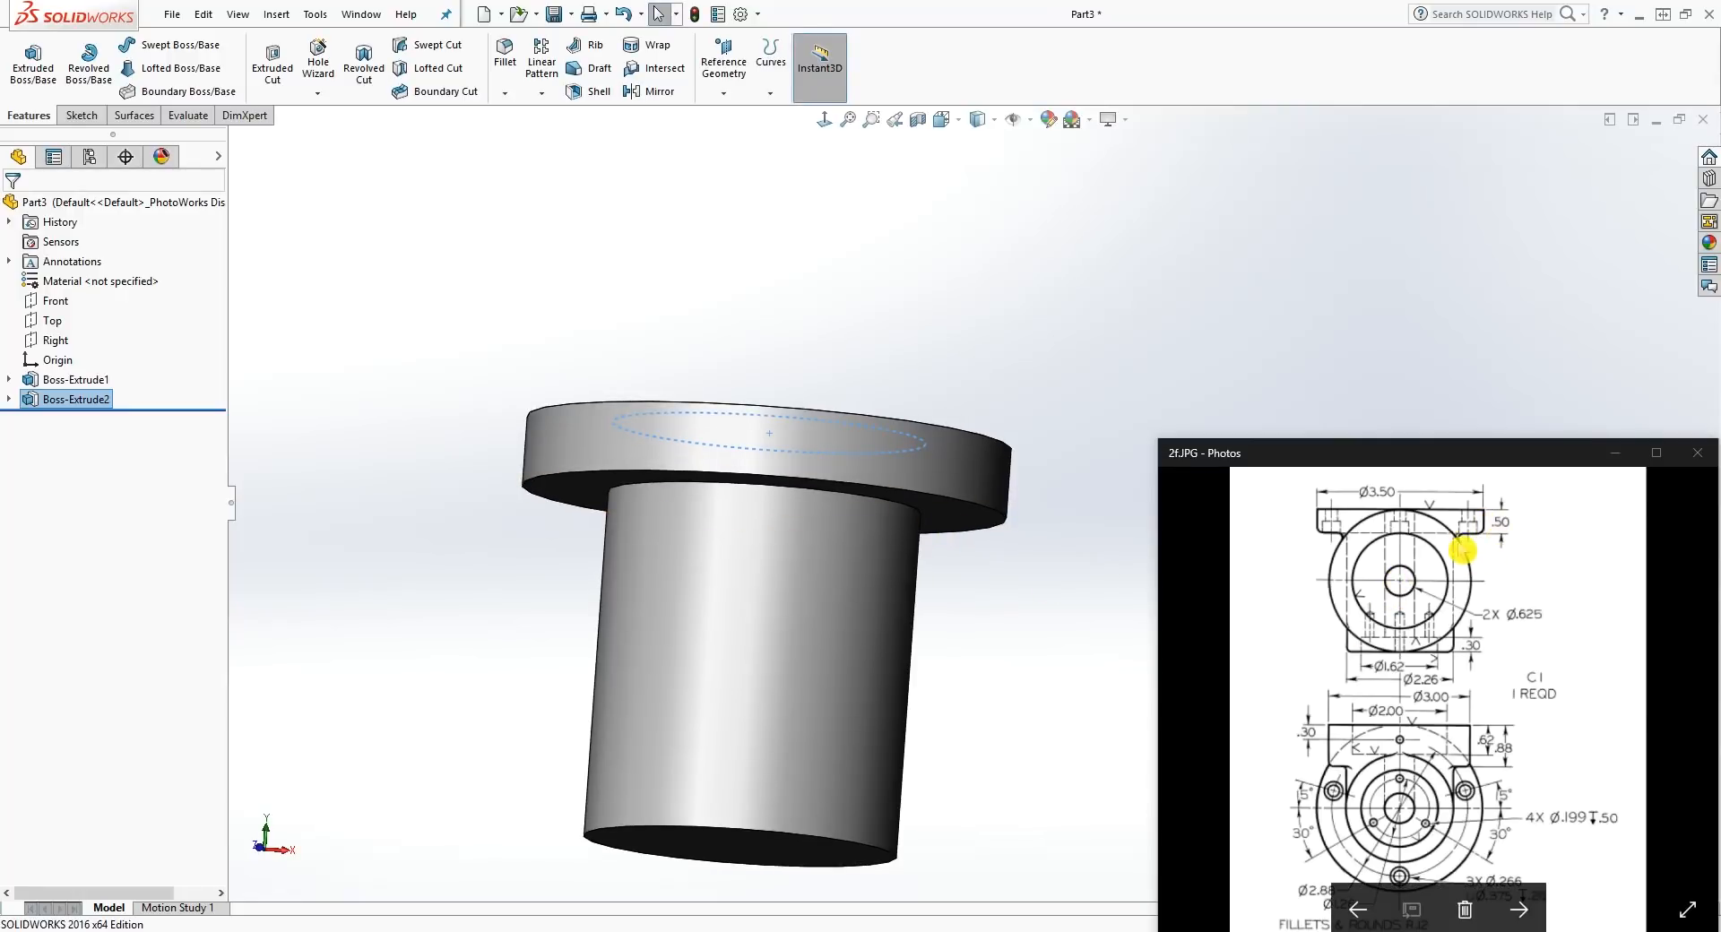
middle_drag(964, 492, 780, 322)
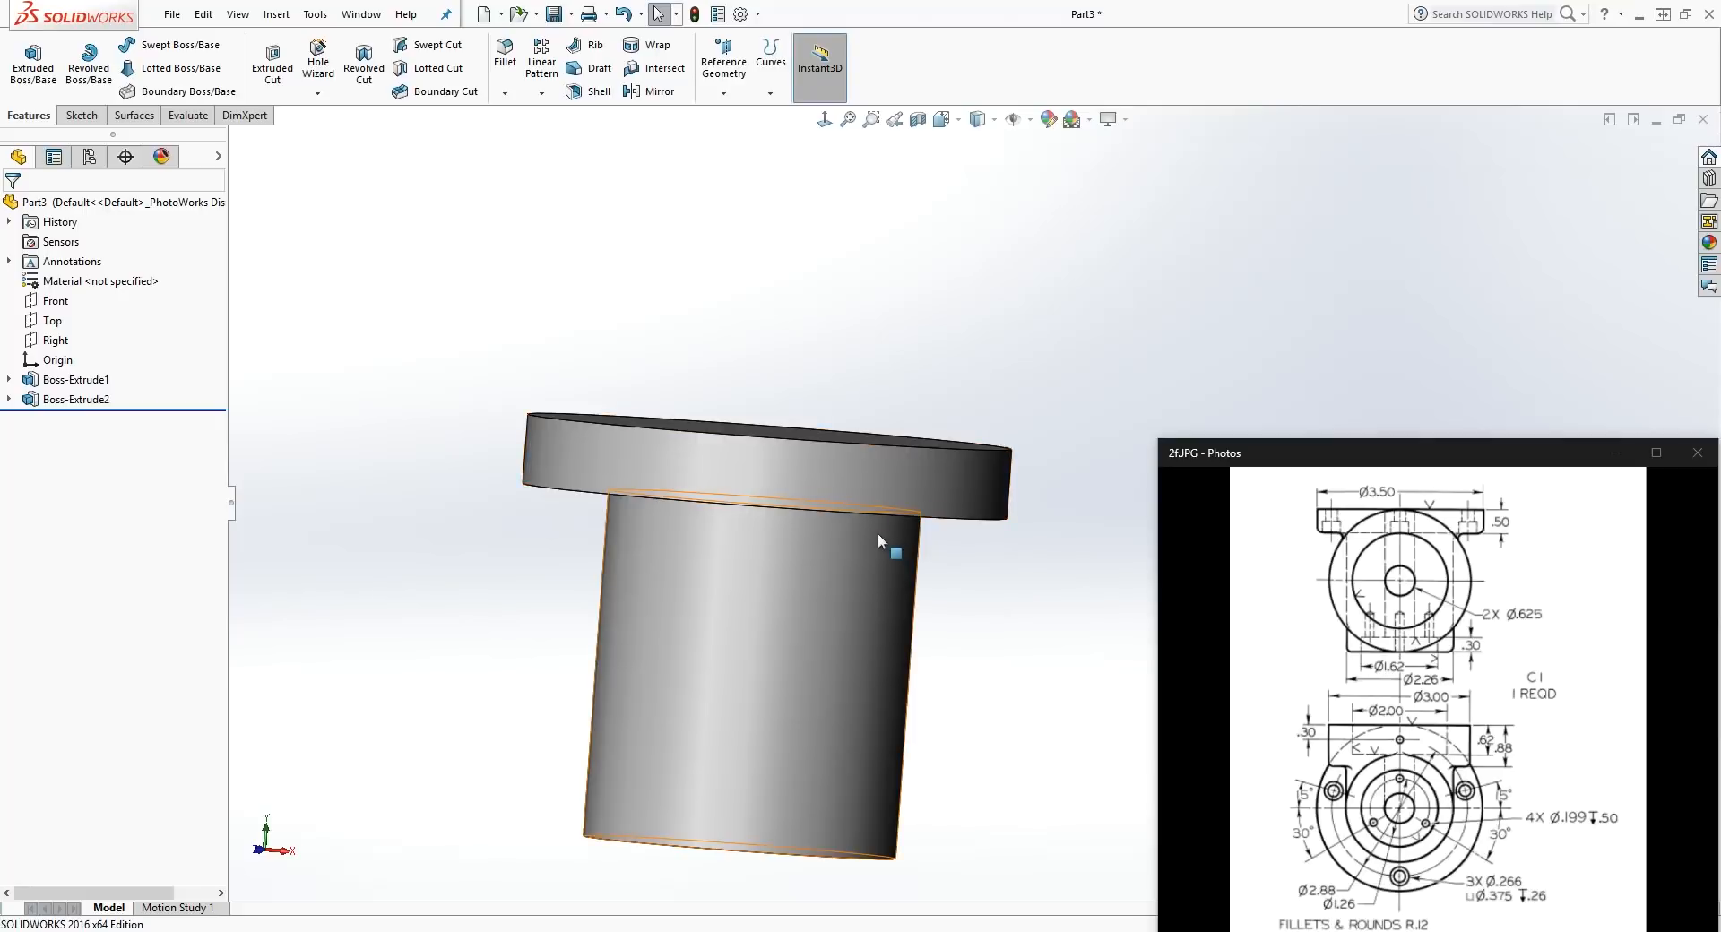
click(955, 699)
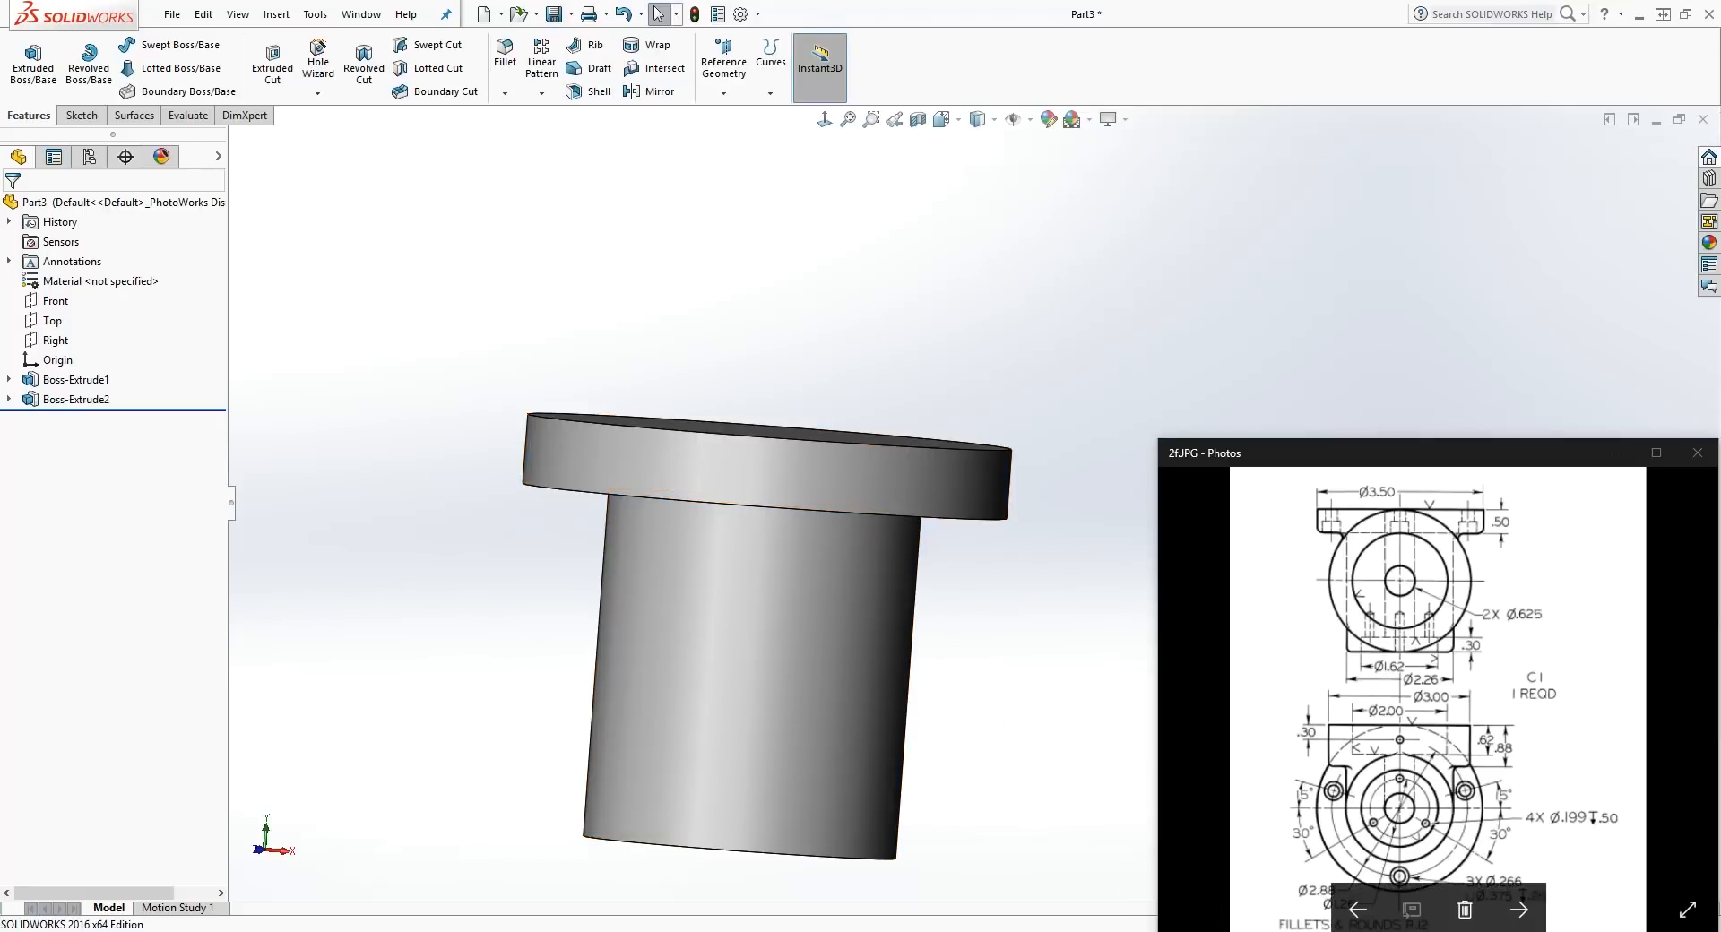
click(505, 52)
text(.120in)
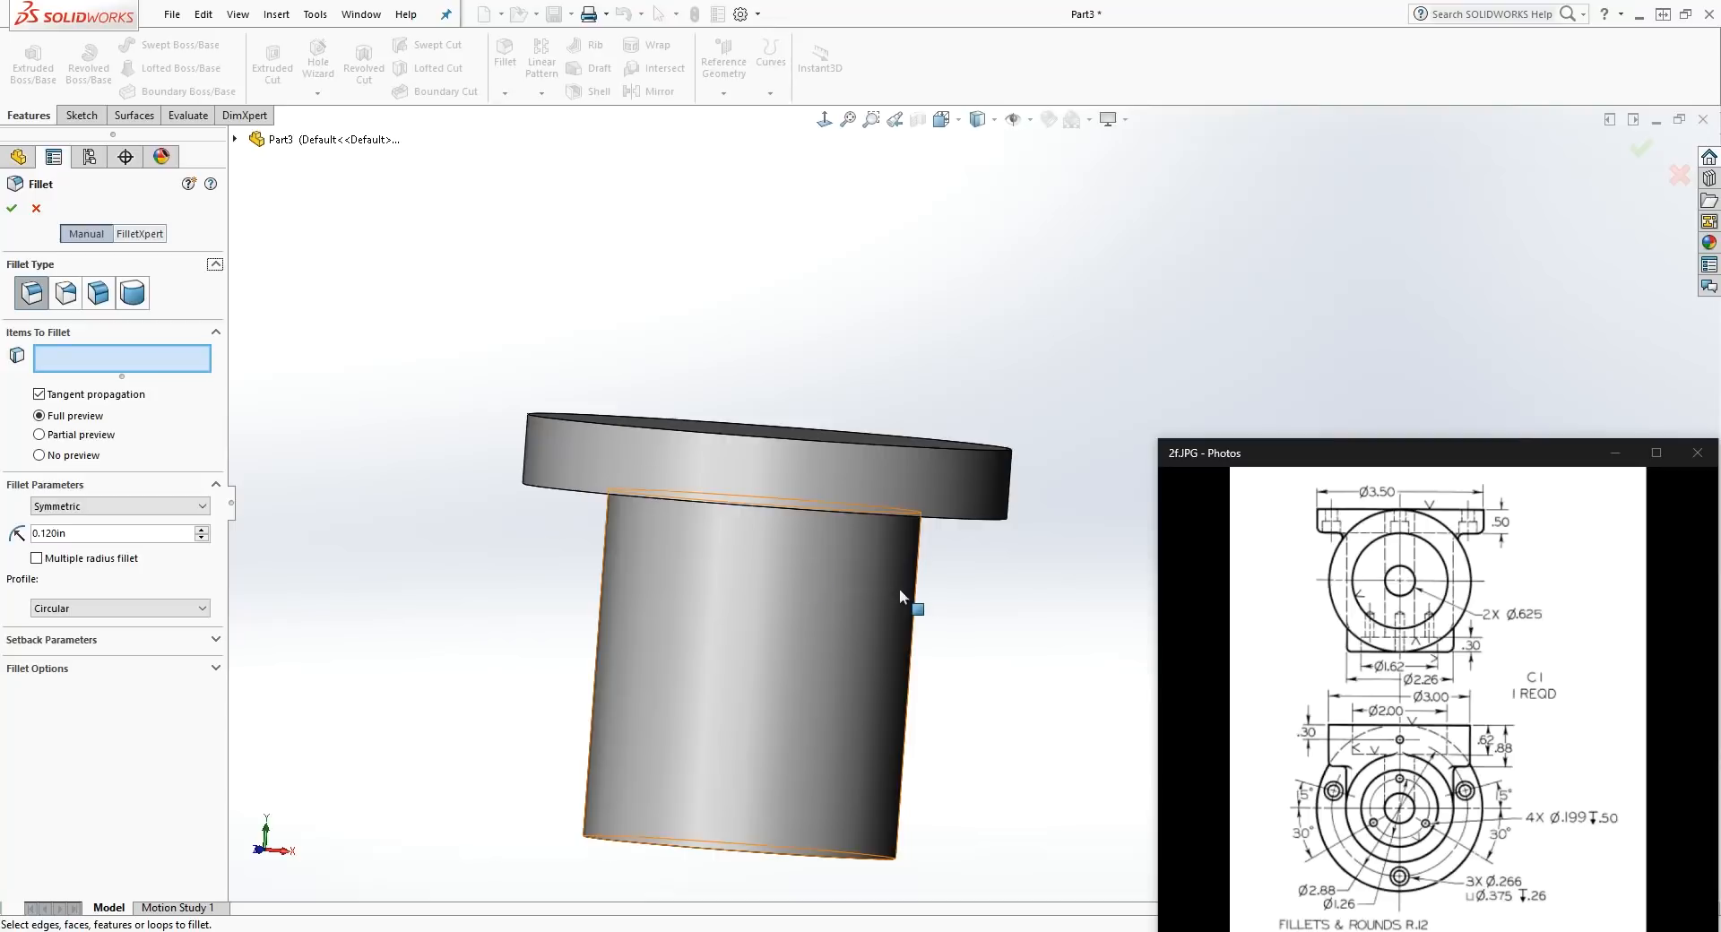
middle_drag(907, 596, 896, 507)
click(897, 508)
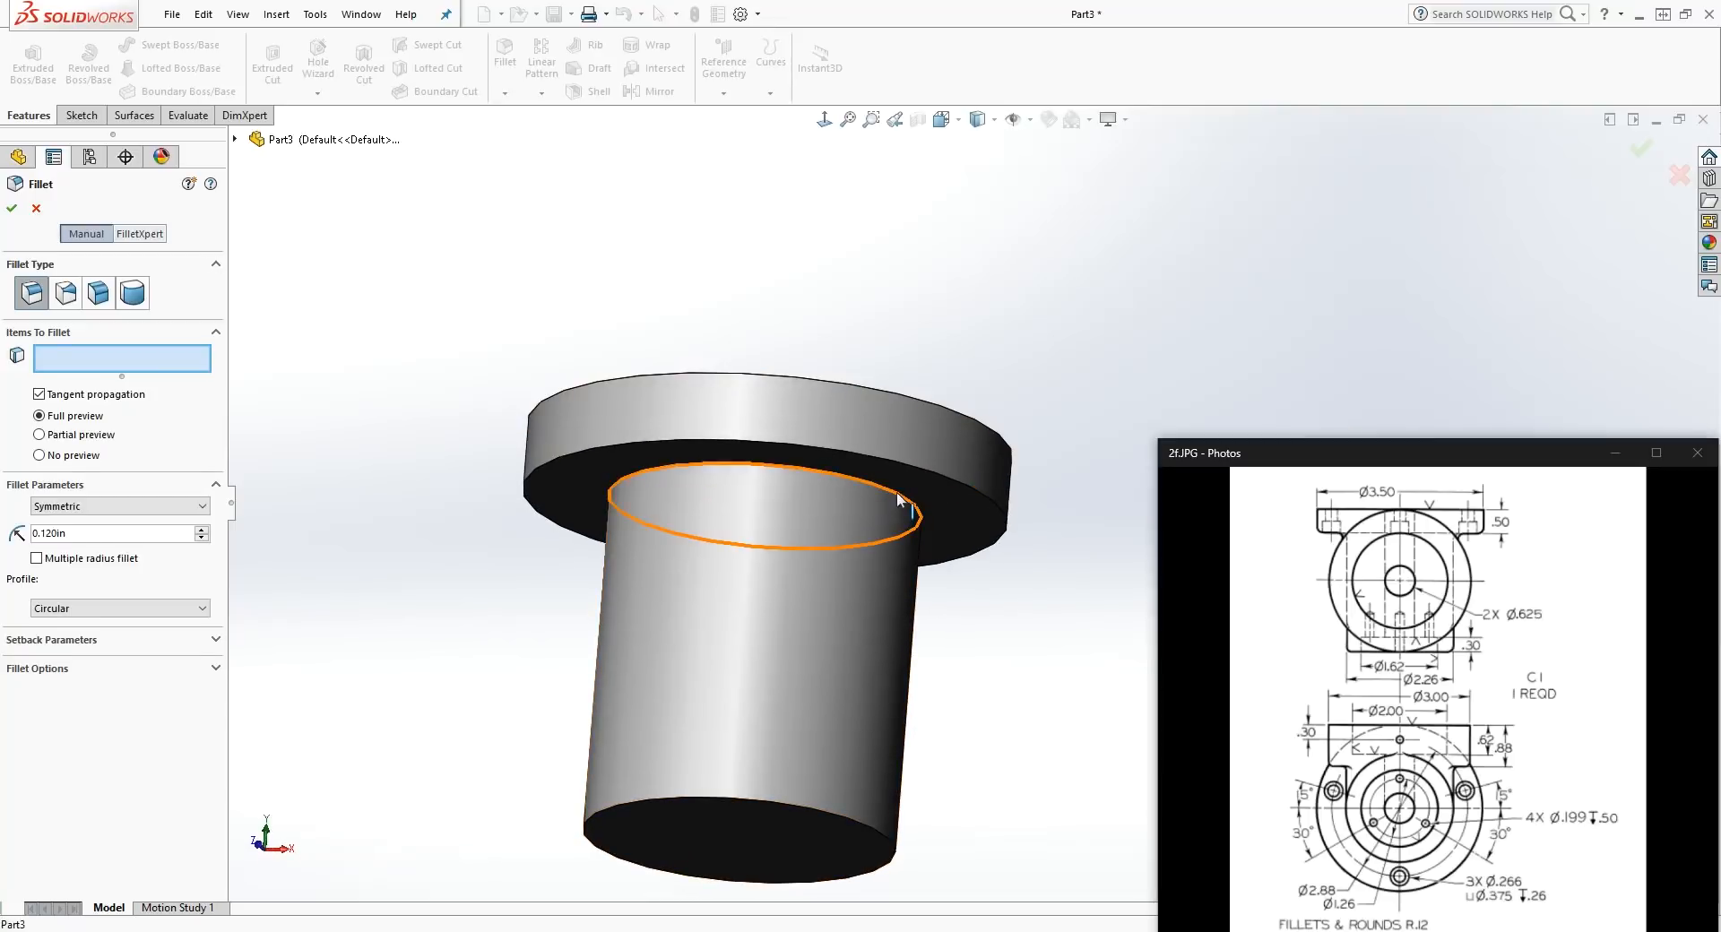
click(921, 520)
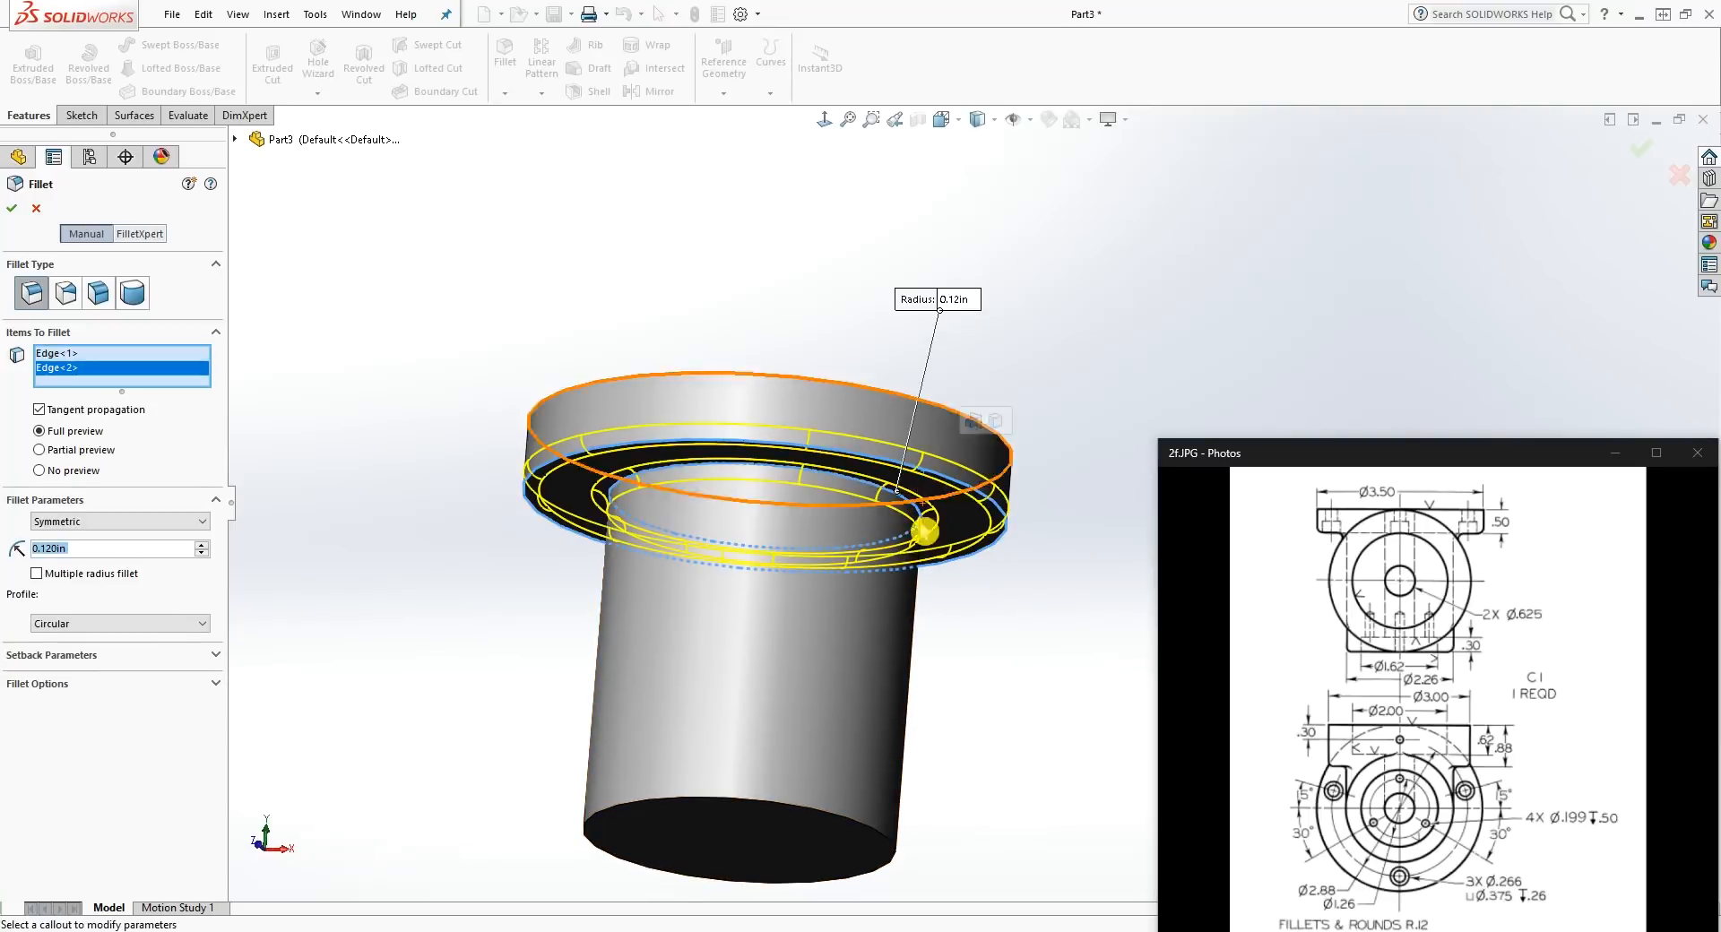
click(829, 810)
click(12, 208)
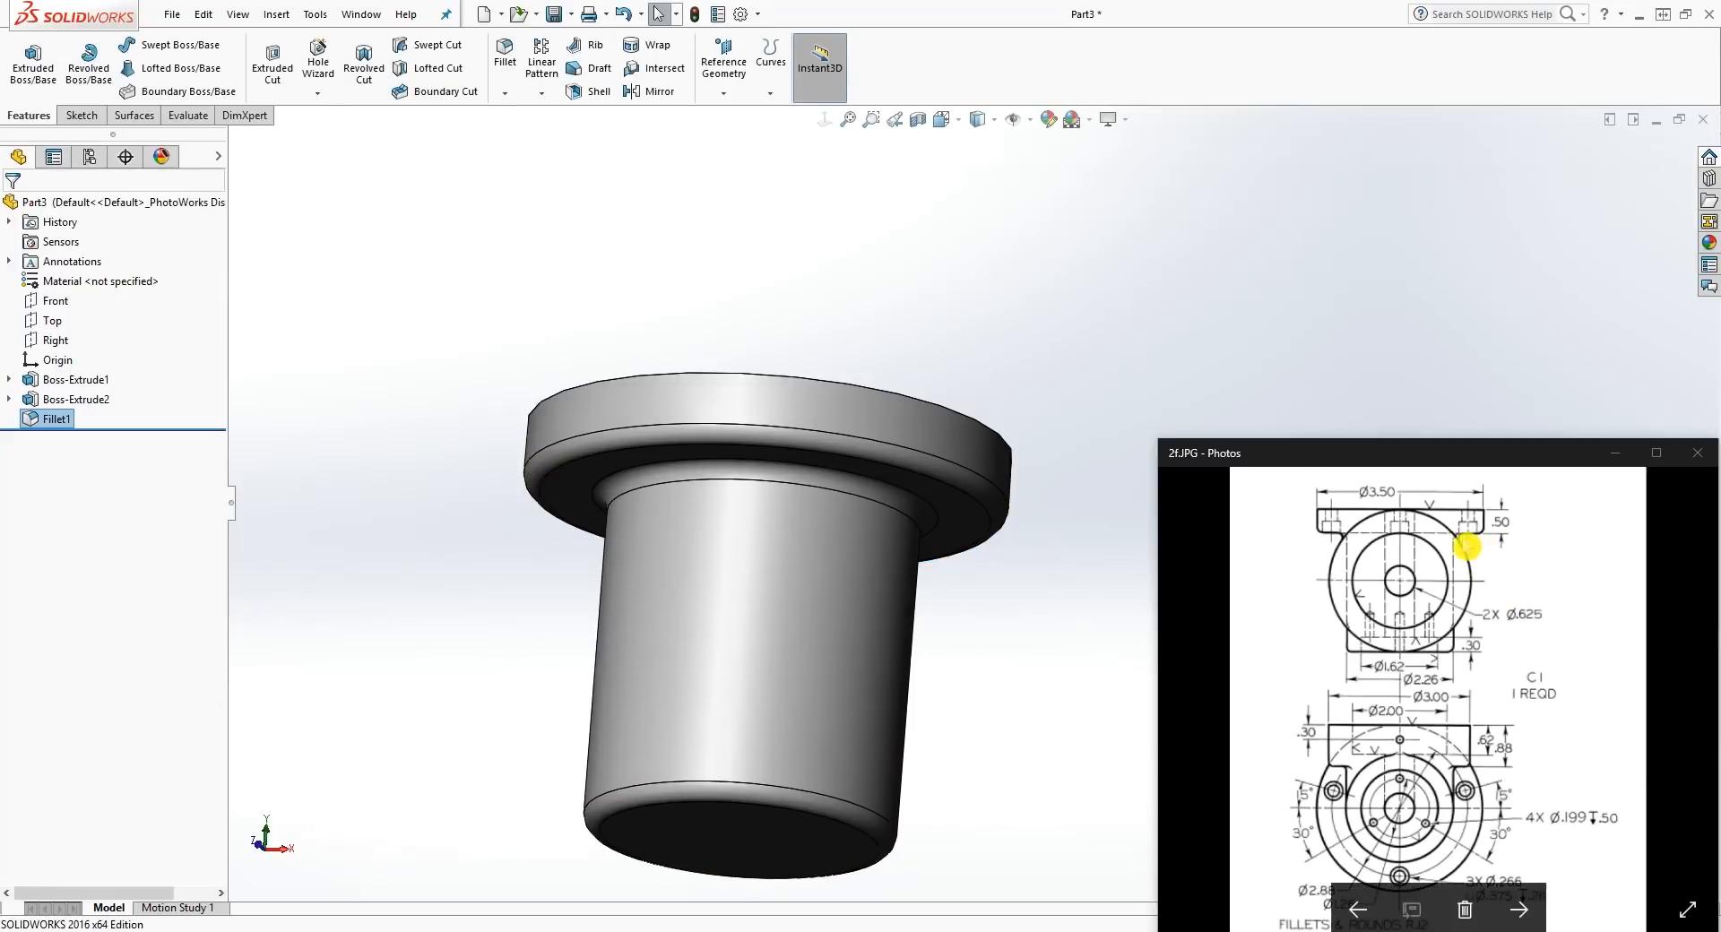
Step: Orient the model to a straight-on front view
middle_drag(796, 499, 856, 592)
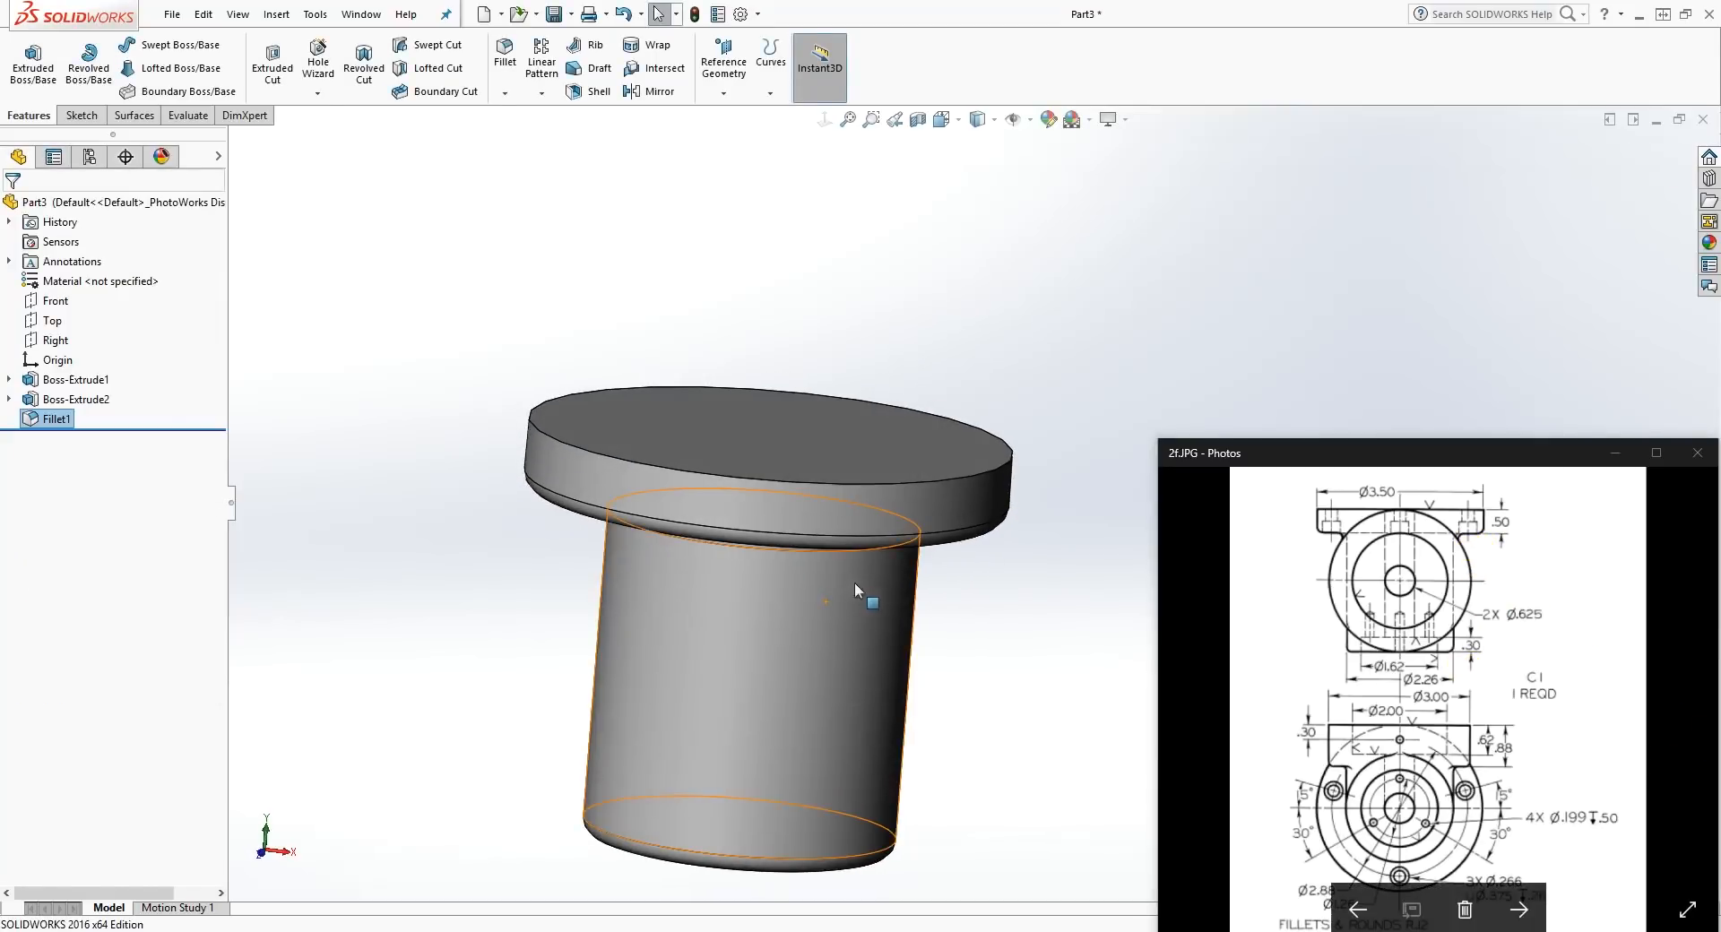
click(937, 574)
scroll(939, 572, up, 1)
click(823, 120)
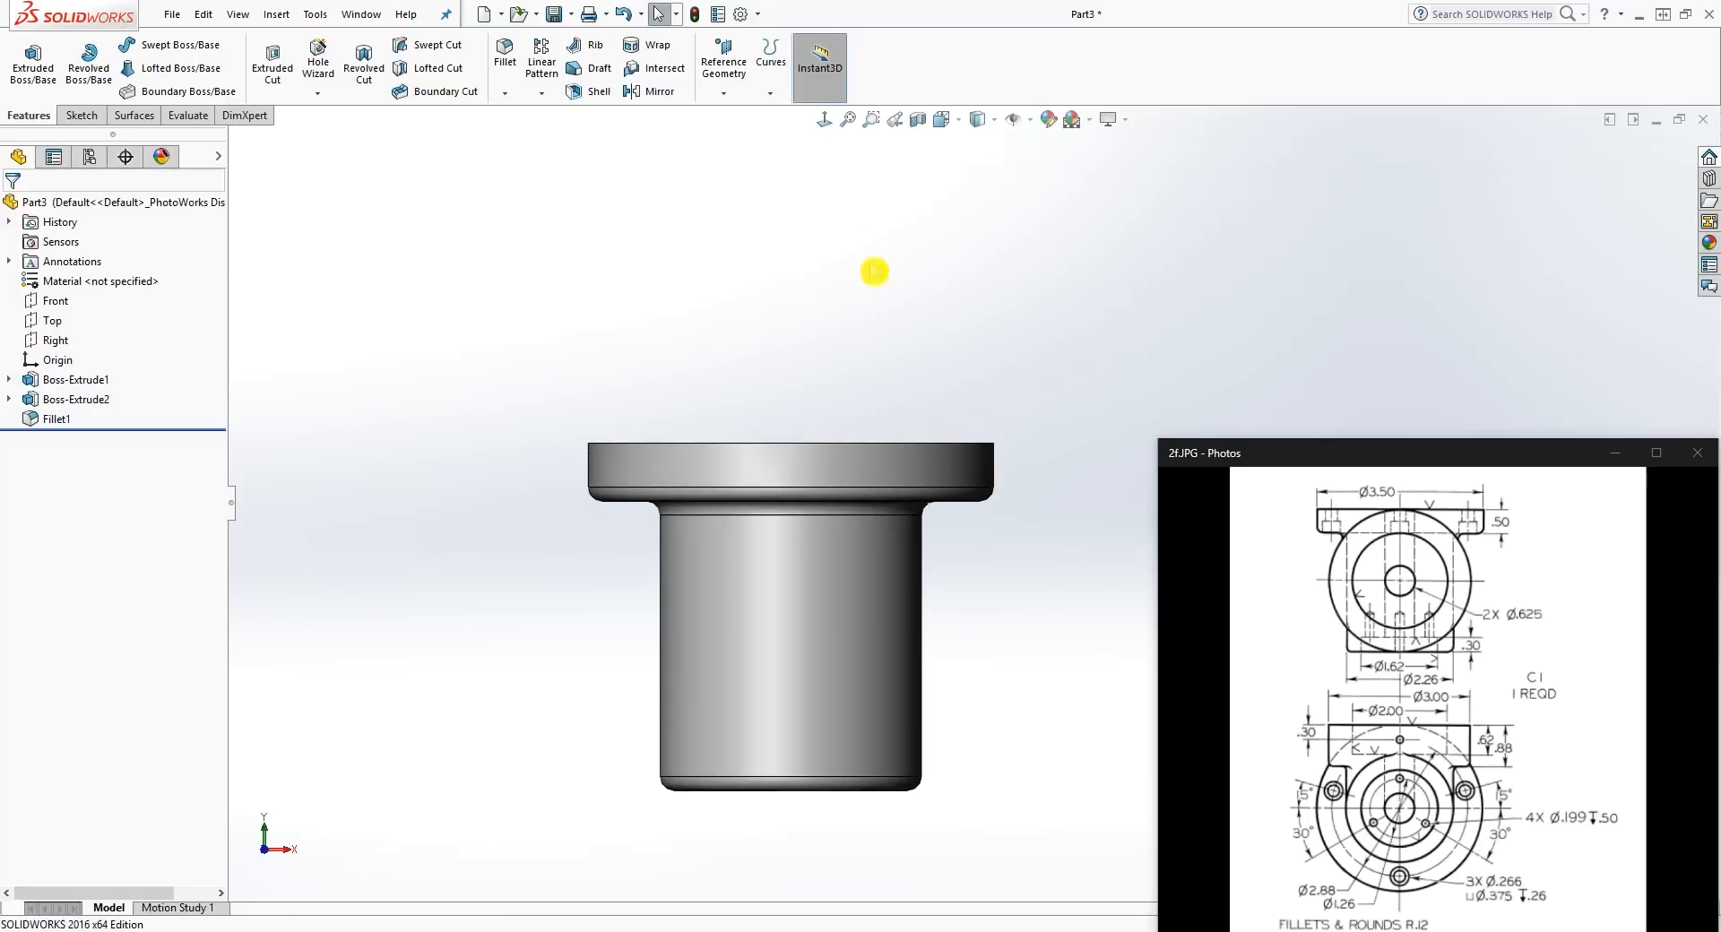
Step: Start a new sketch on the Front plane and orient the view normal to it
scroll(910, 595, down, 1)
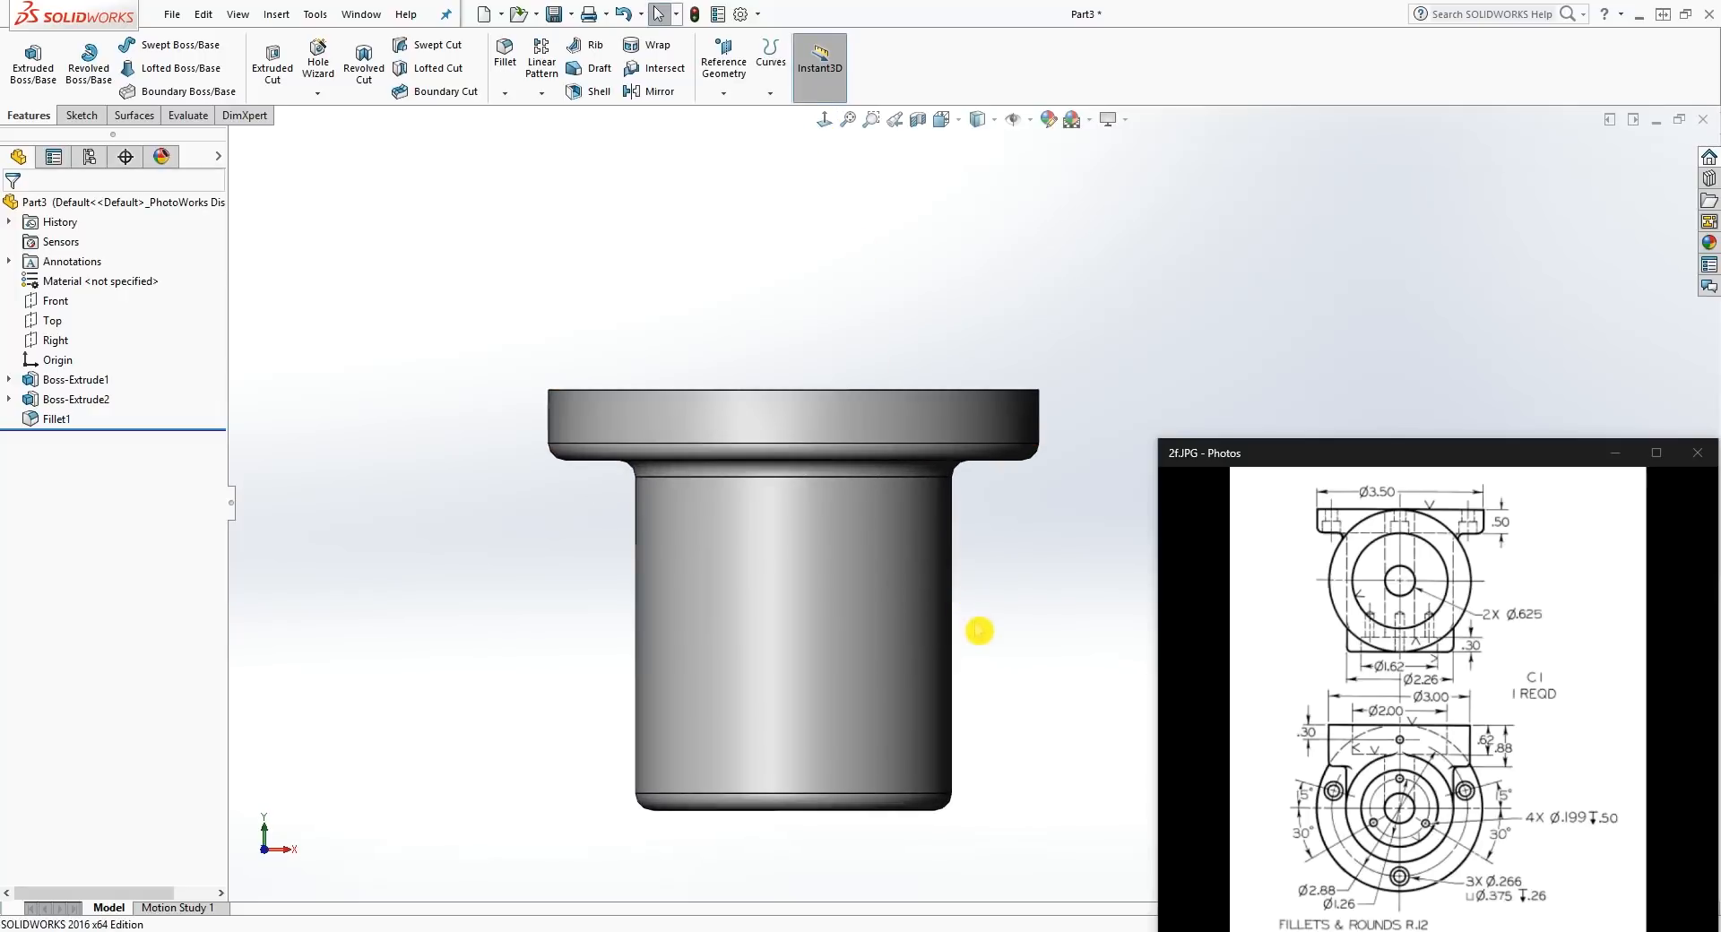
scroll(979, 630, up, 1)
scroll(982, 636, down, 1)
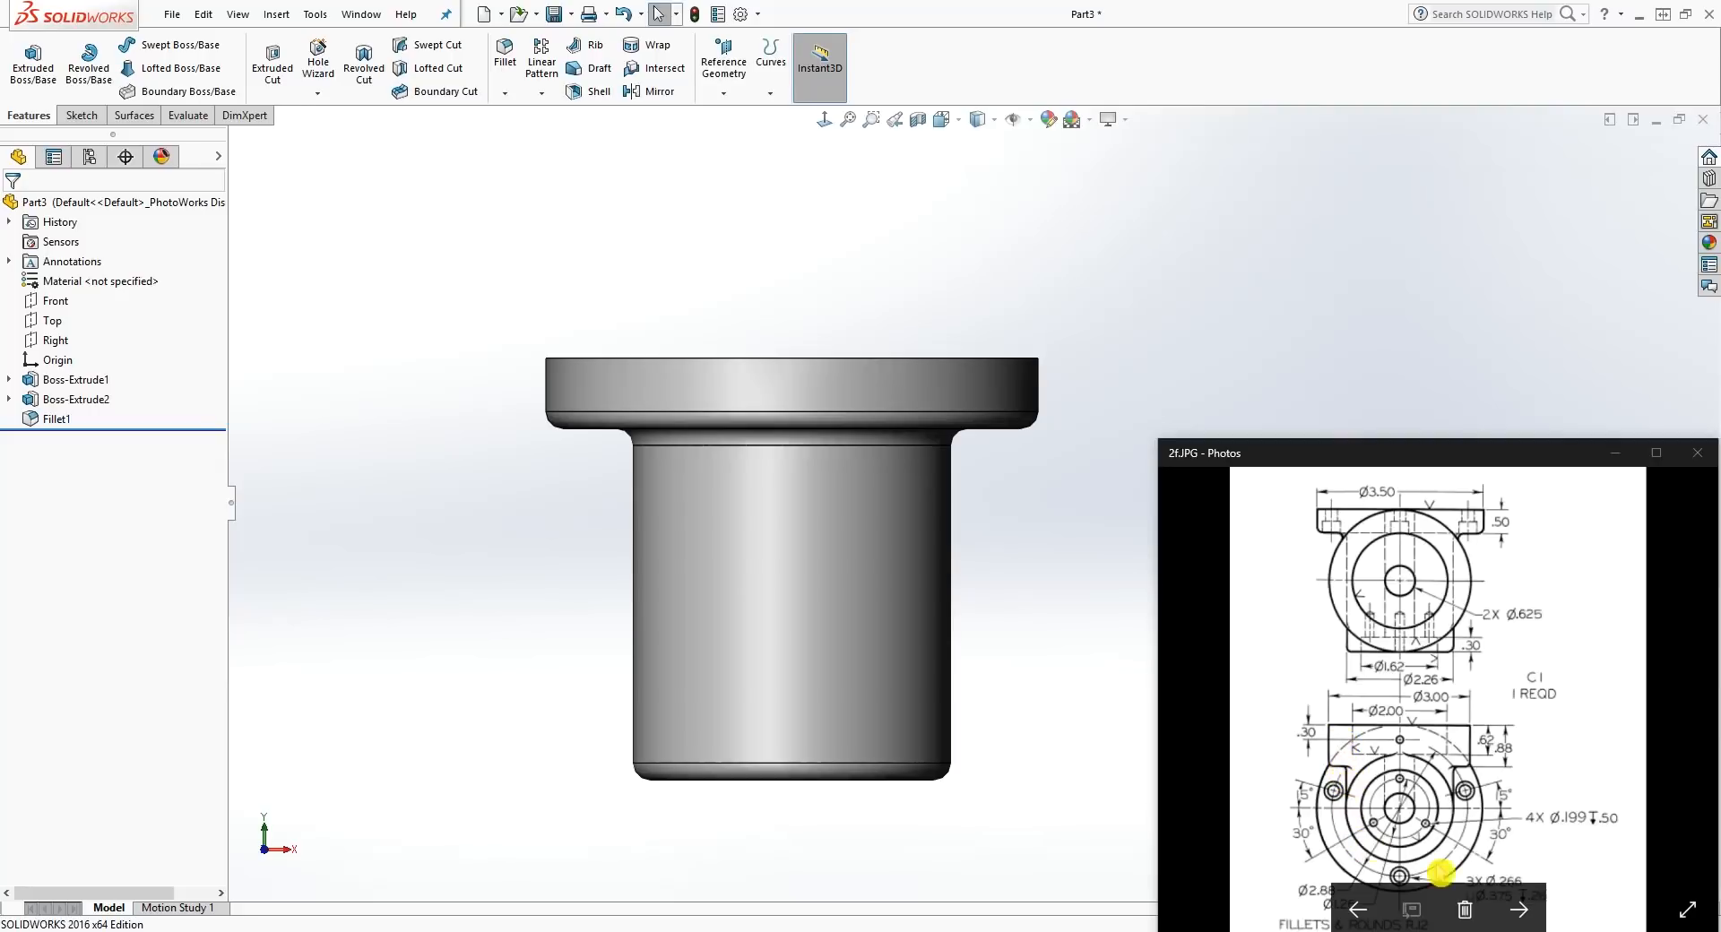
click(56, 302)
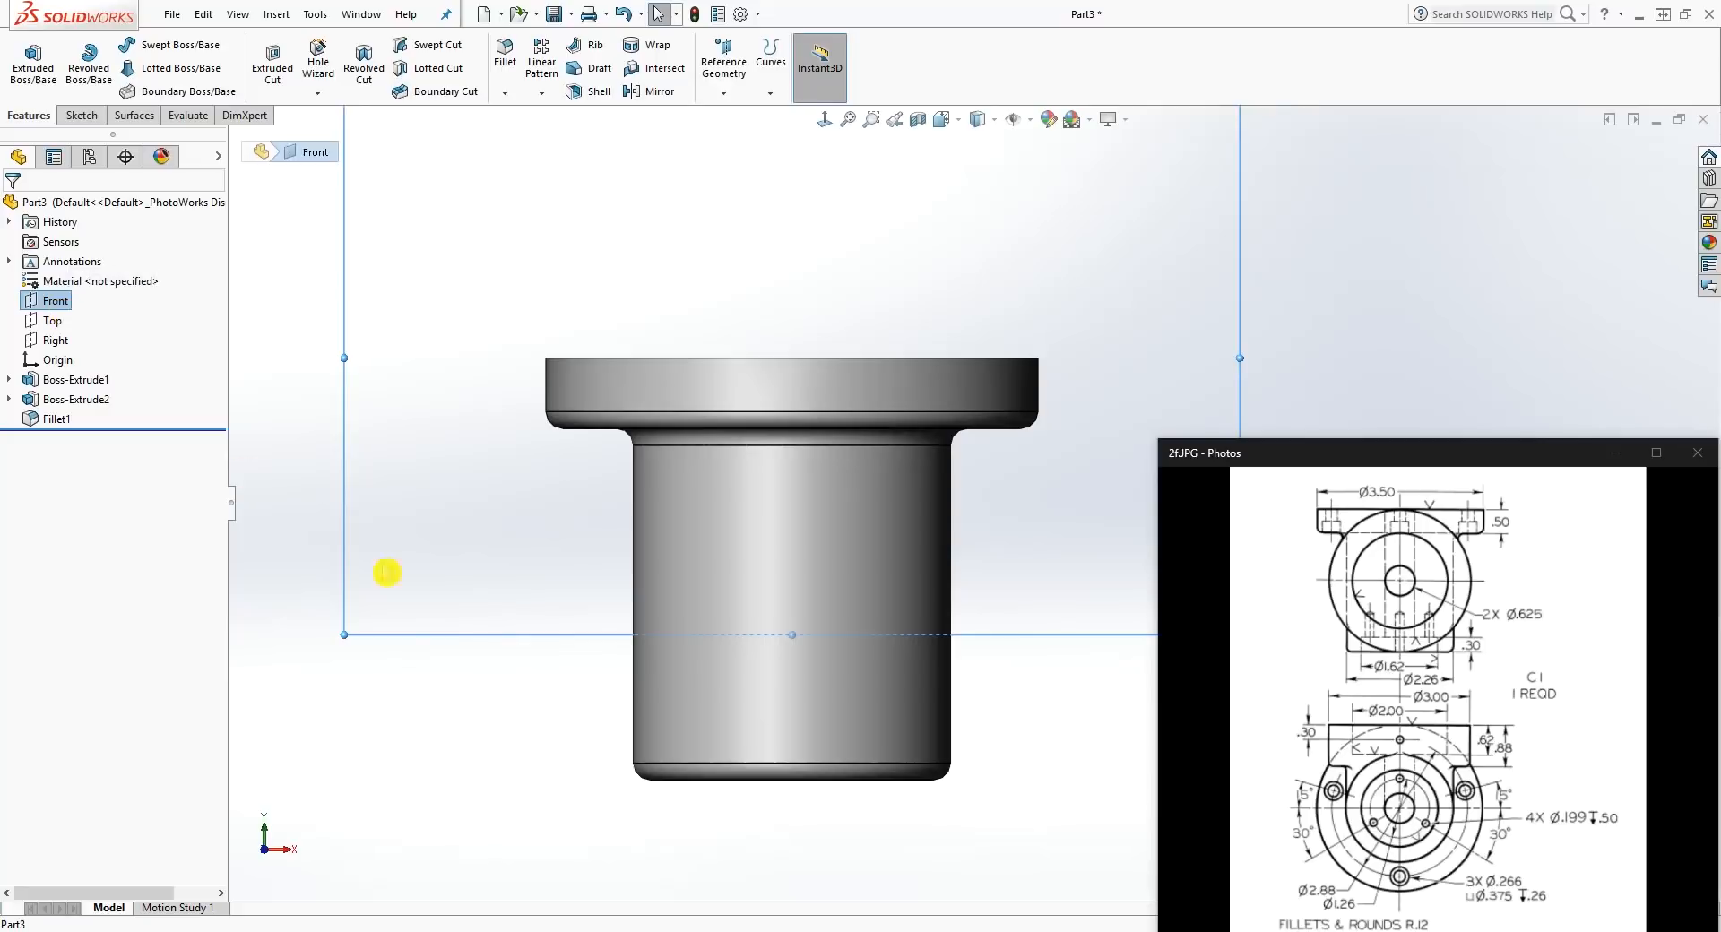
middle_drag(795, 833, 790, 444)
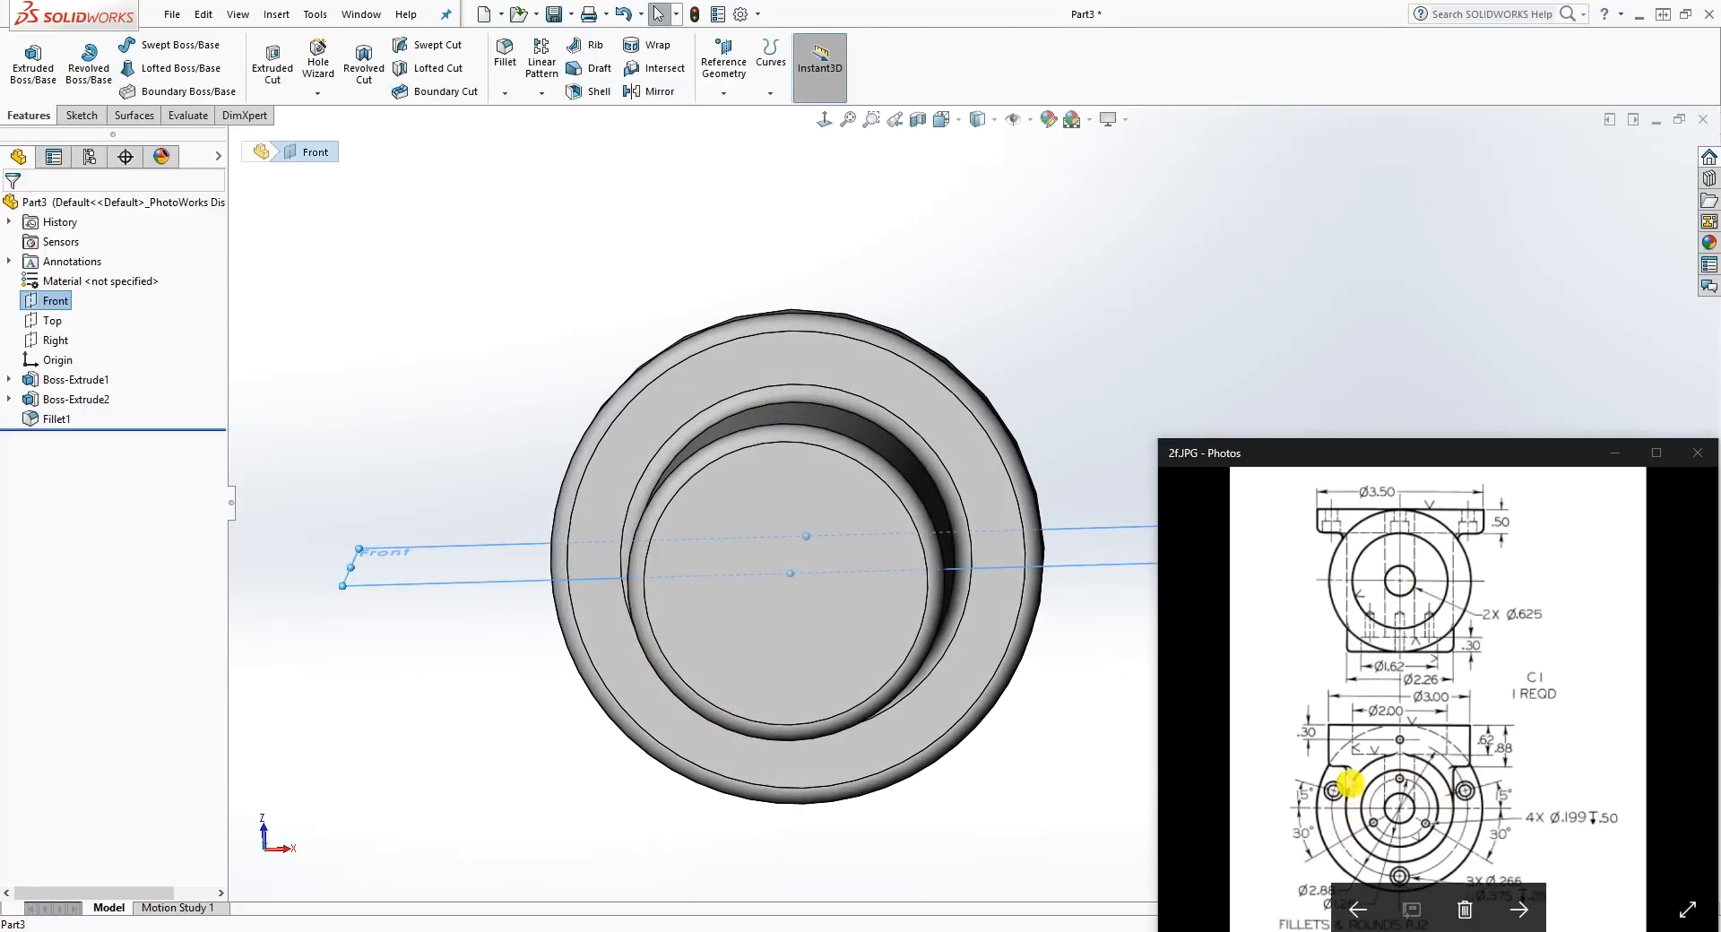
middle_drag(961, 627, 939, 662)
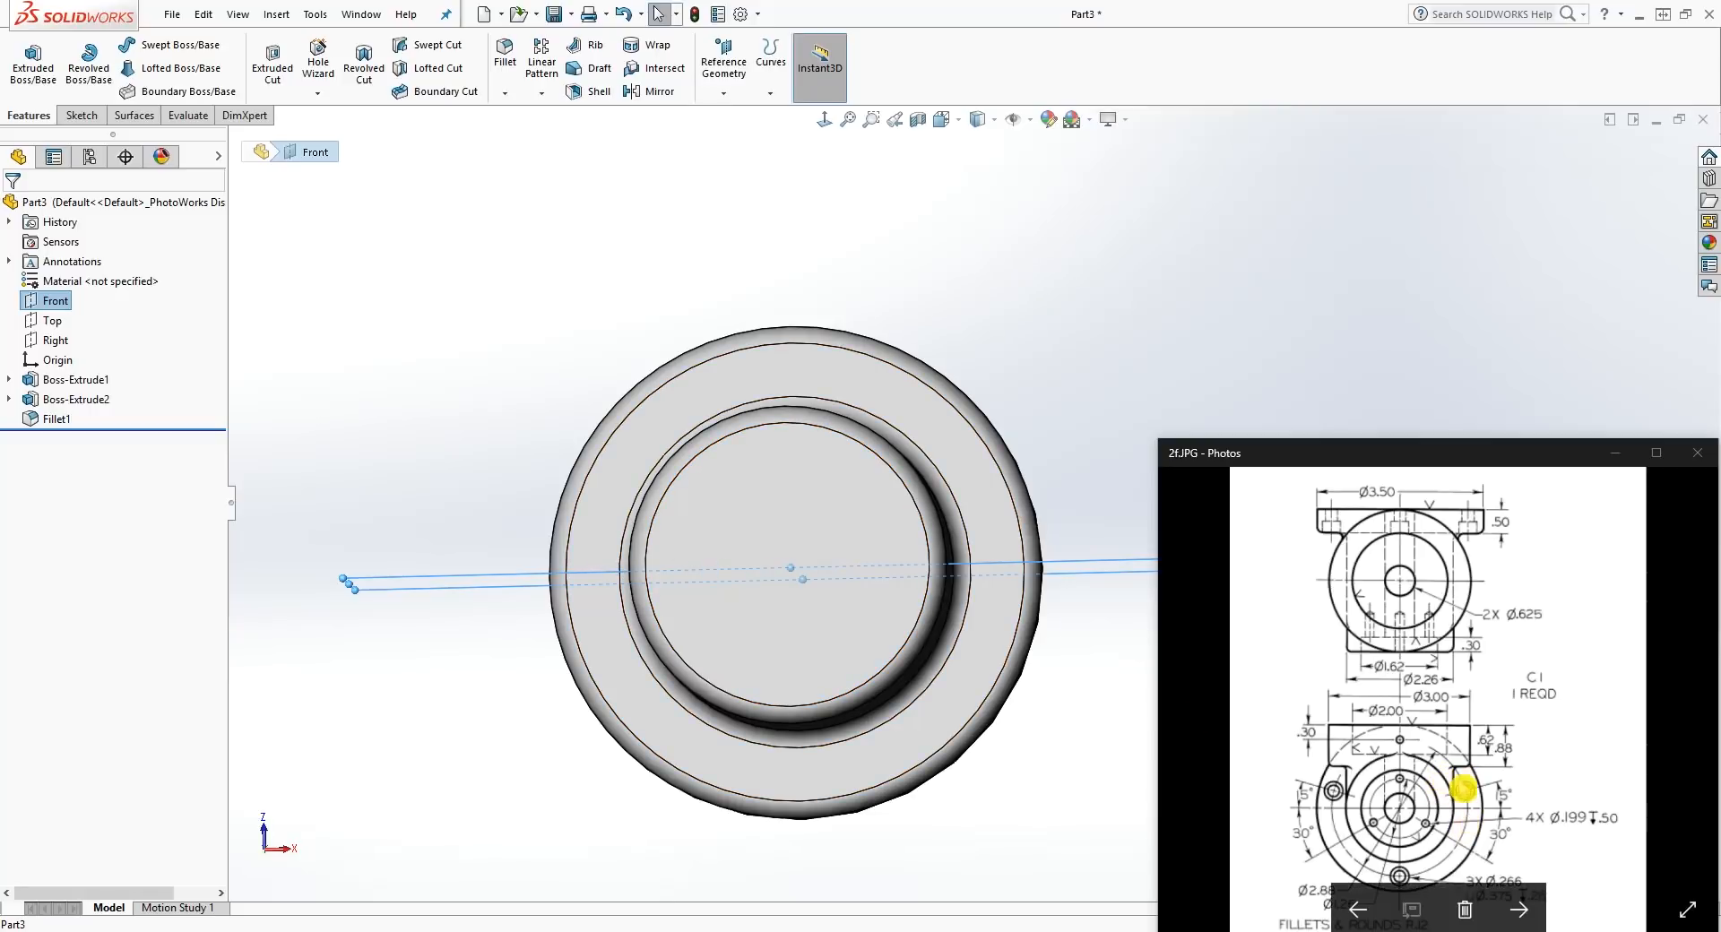
scroll(857, 617, up, 2)
middle_drag(858, 617, 778, 541)
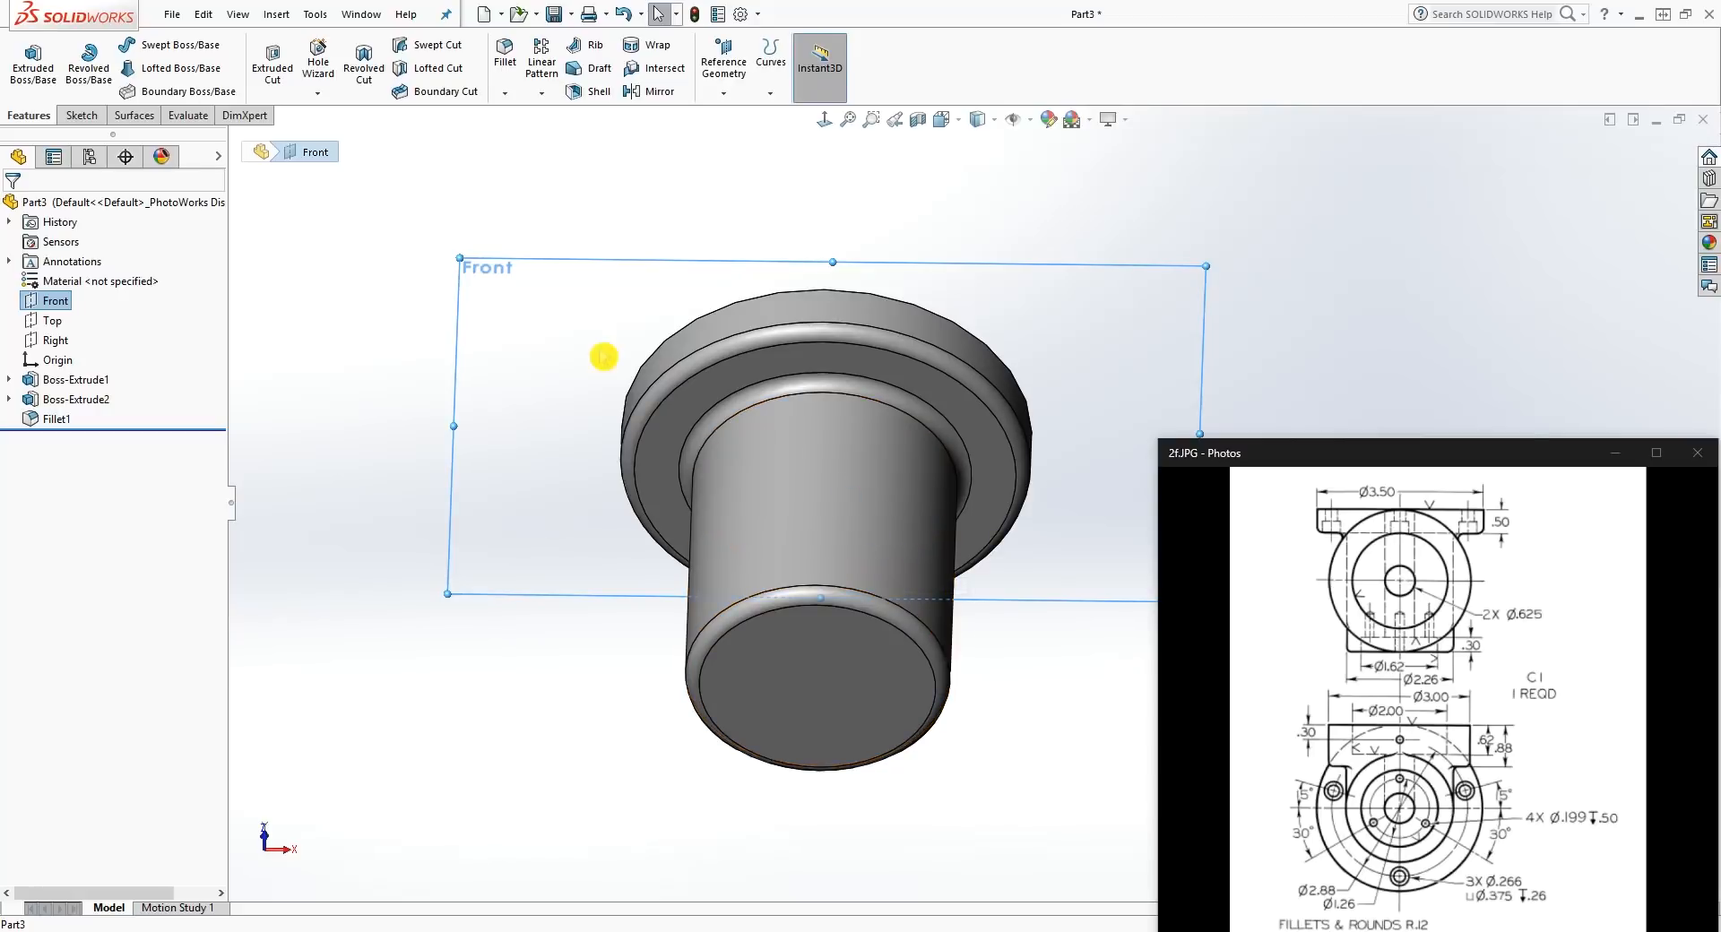
click(79, 114)
click(26, 65)
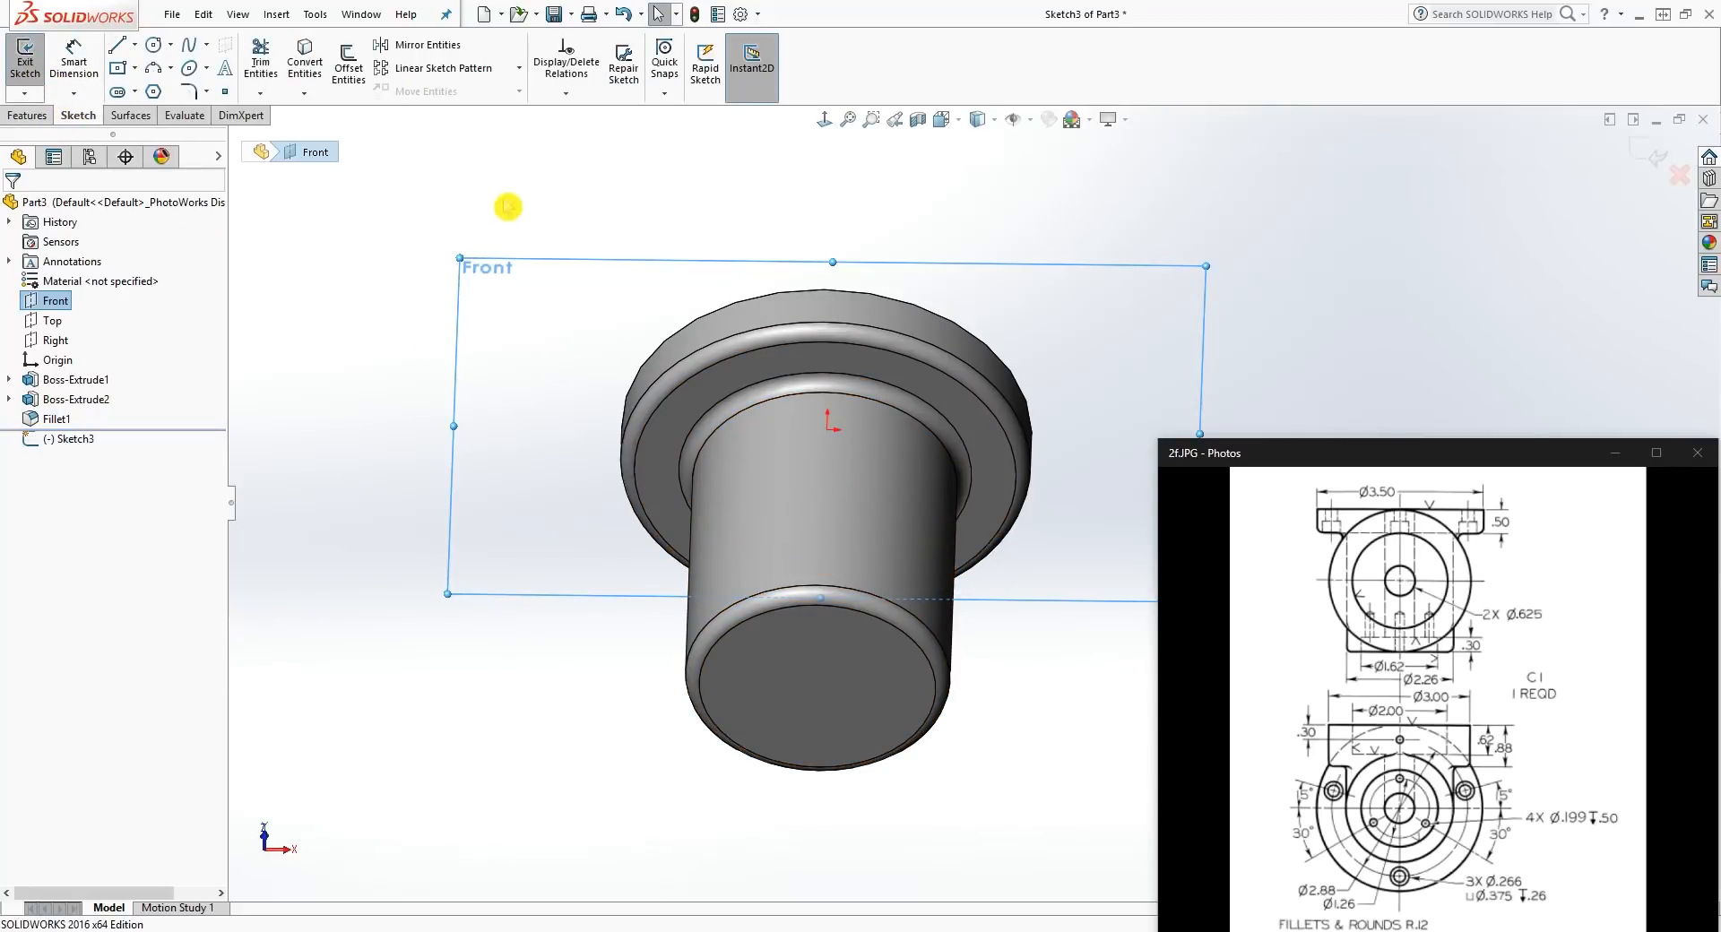
click(823, 119)
scroll(1017, 517, down, 5)
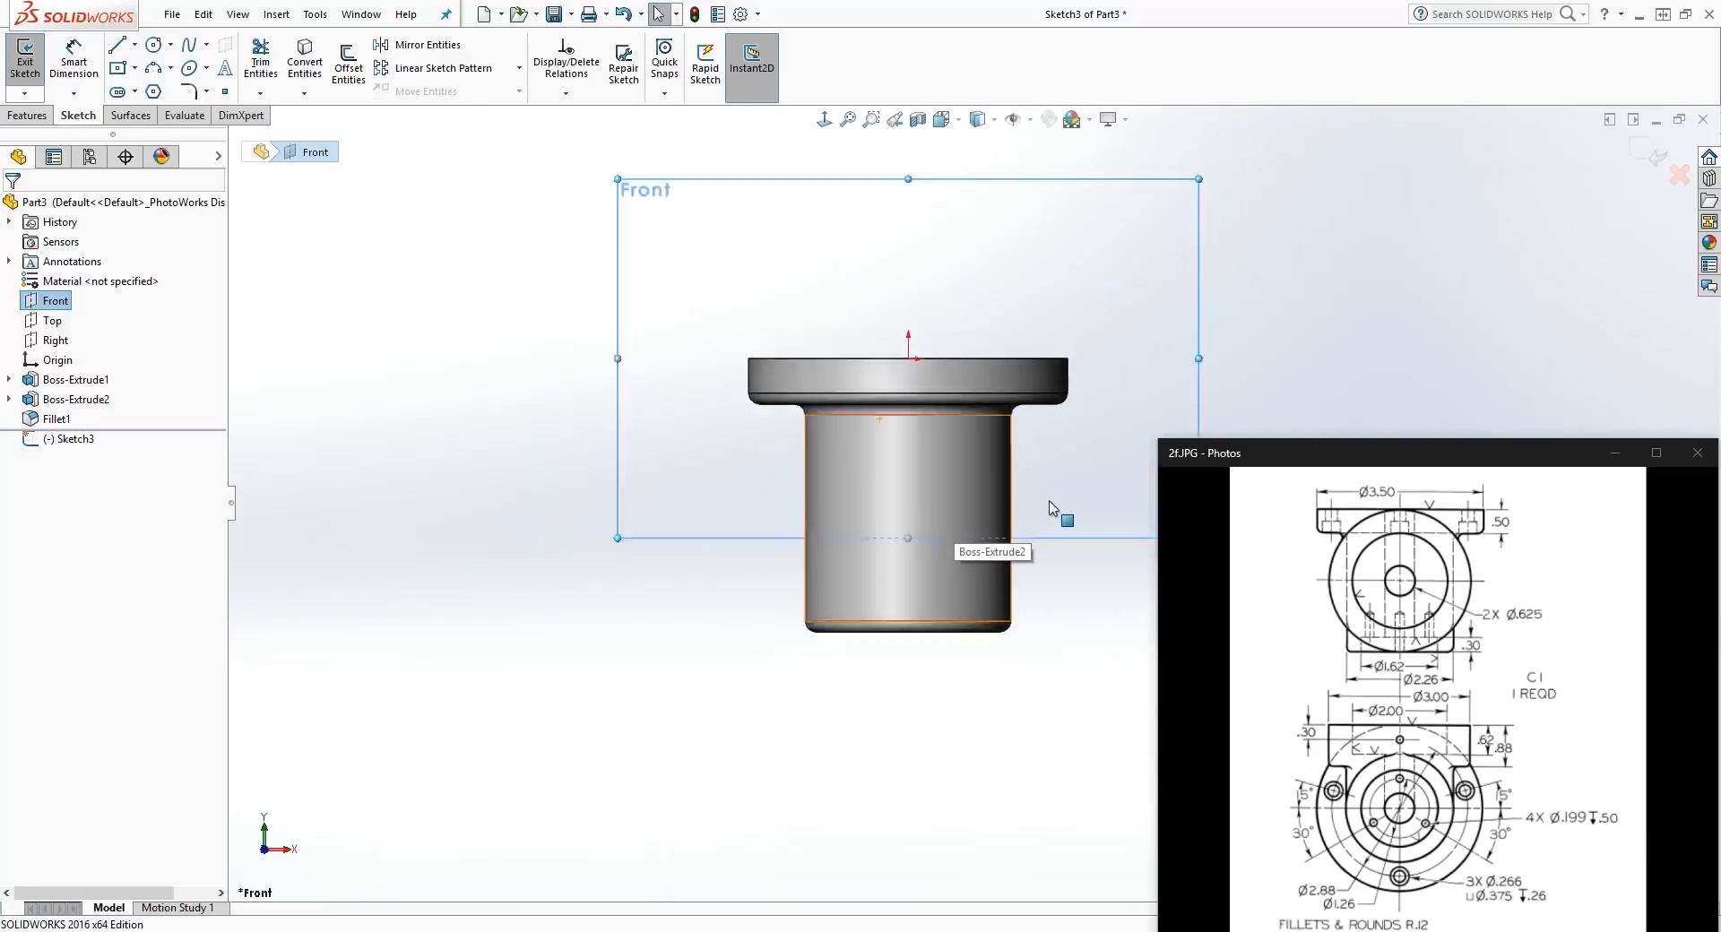
scroll(1029, 505, up, 1)
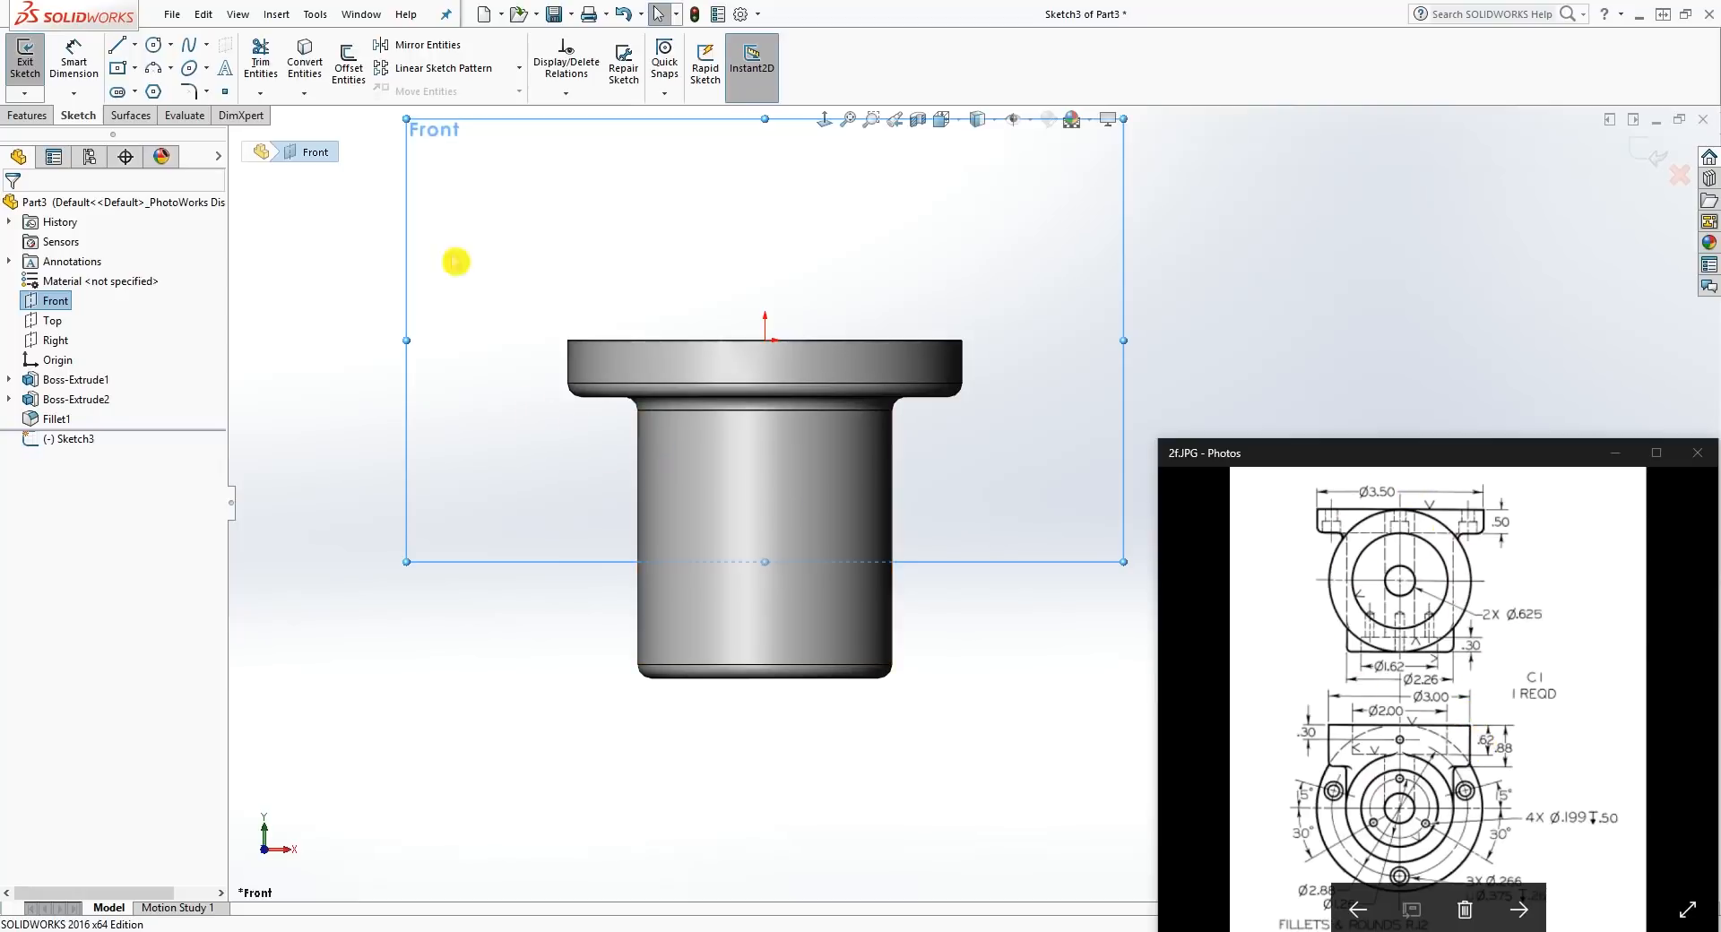
Step: Sketch two concentric circles on the cylinder's centre axis, with radii of about 1.4 in and 1.05 in, centred about 1.56 in below the flange's top
click(154, 44)
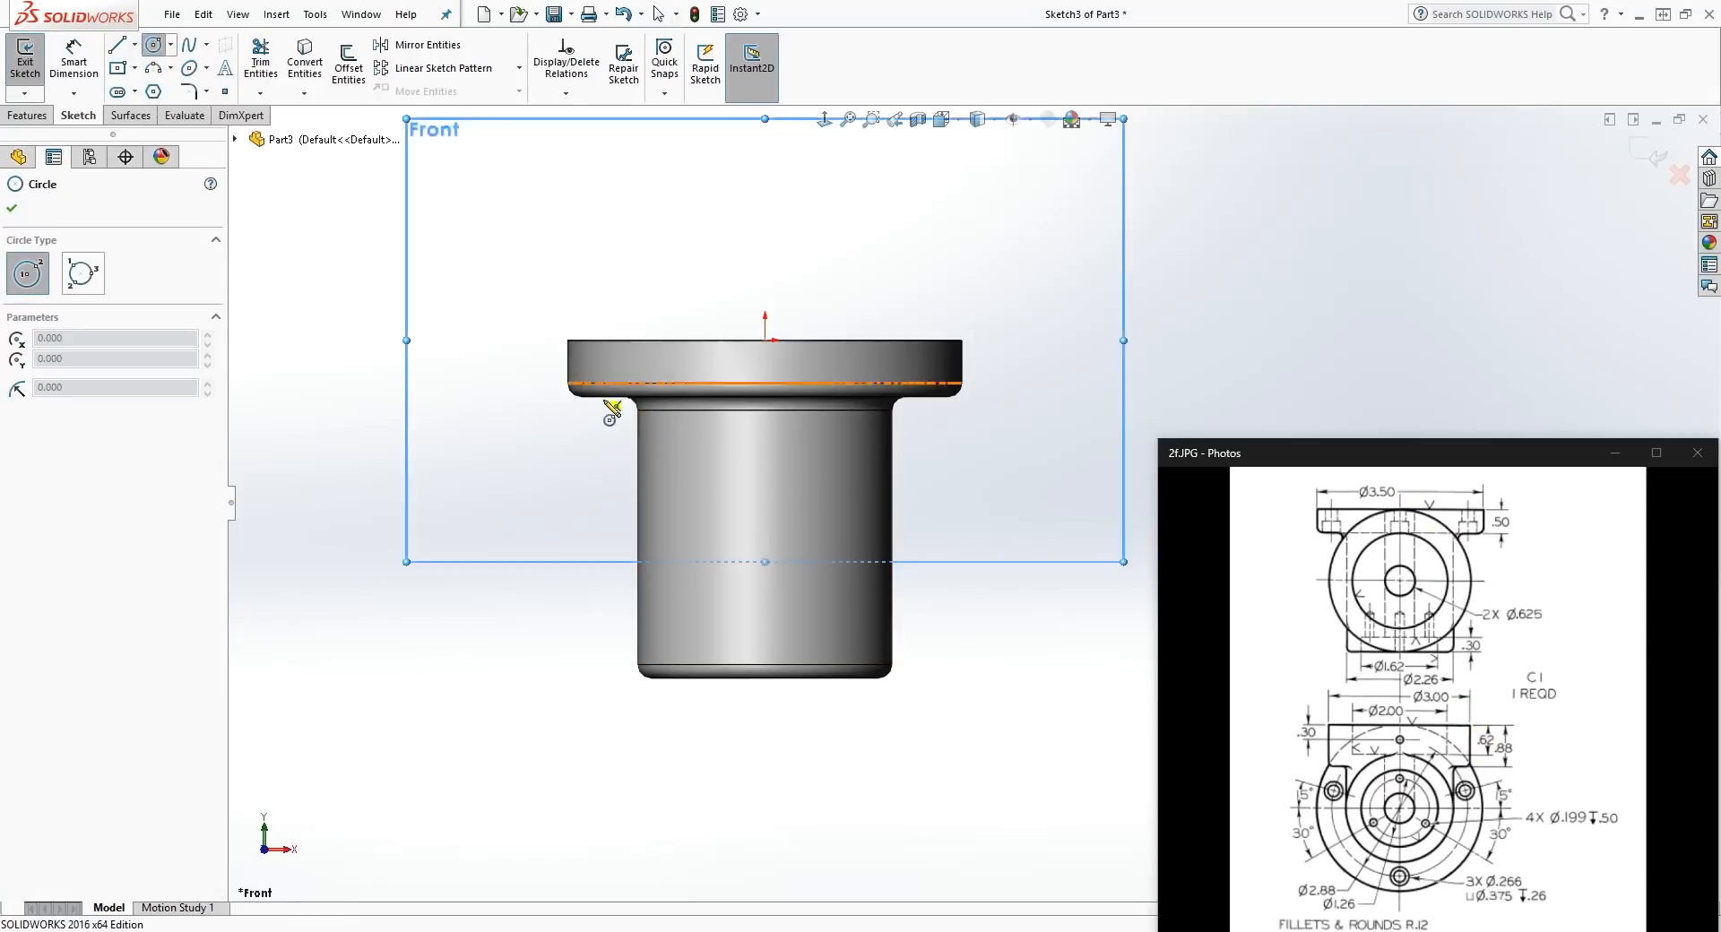
click(764, 515)
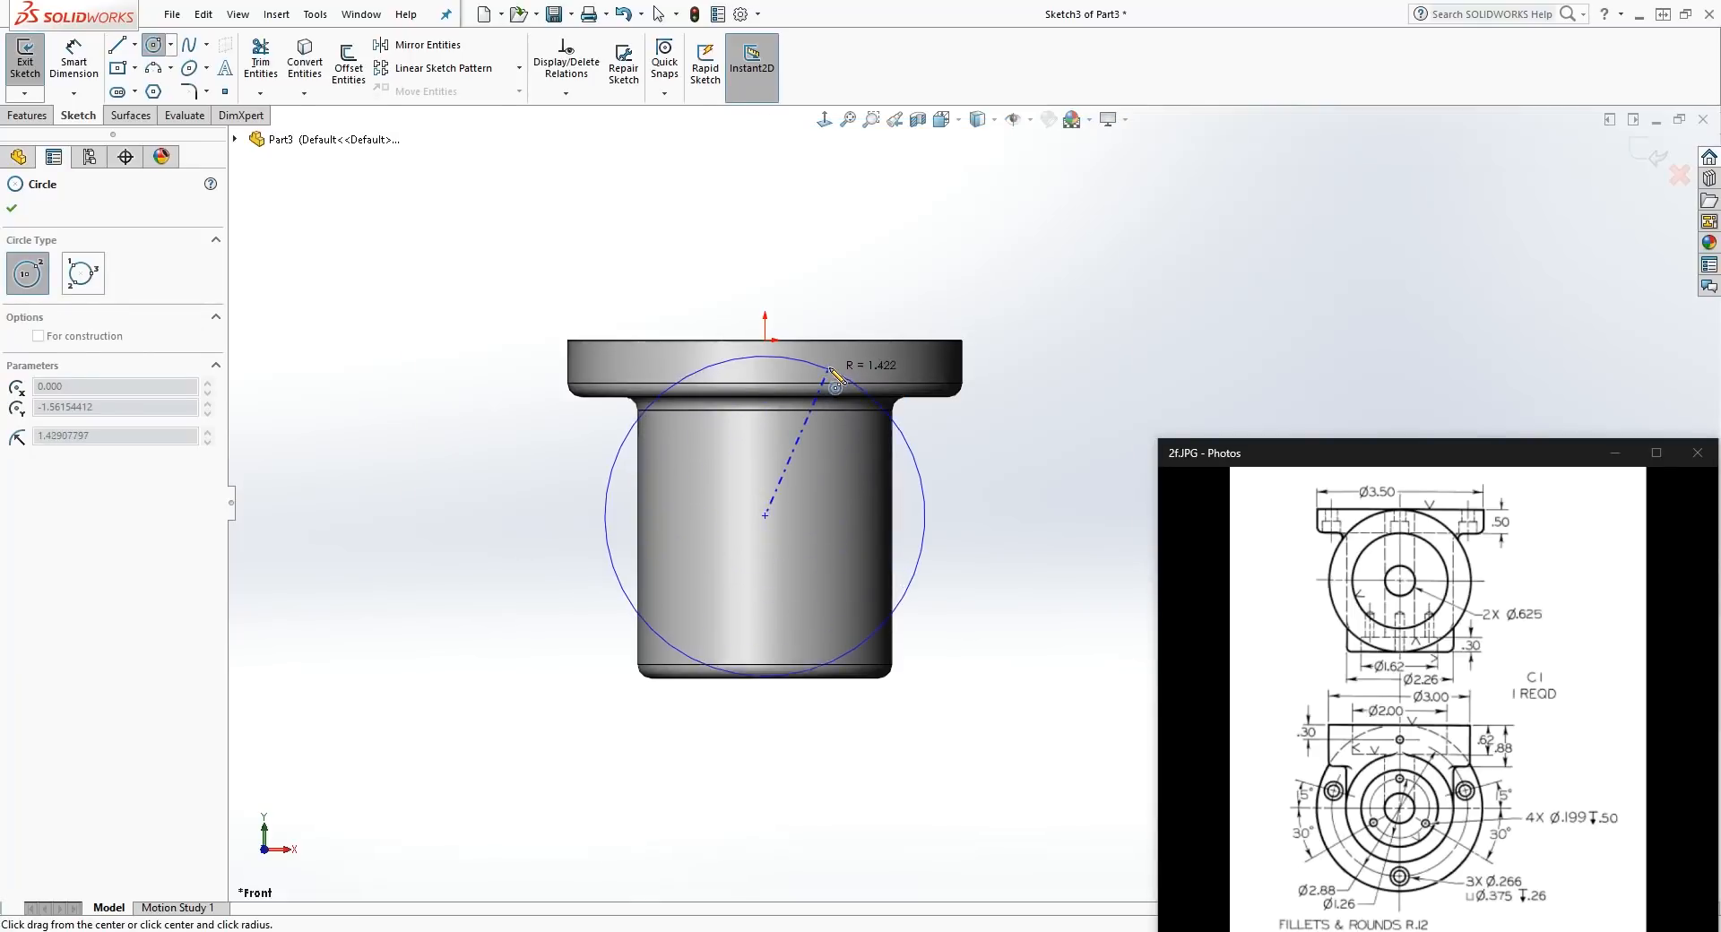
click(836, 368)
click(765, 515)
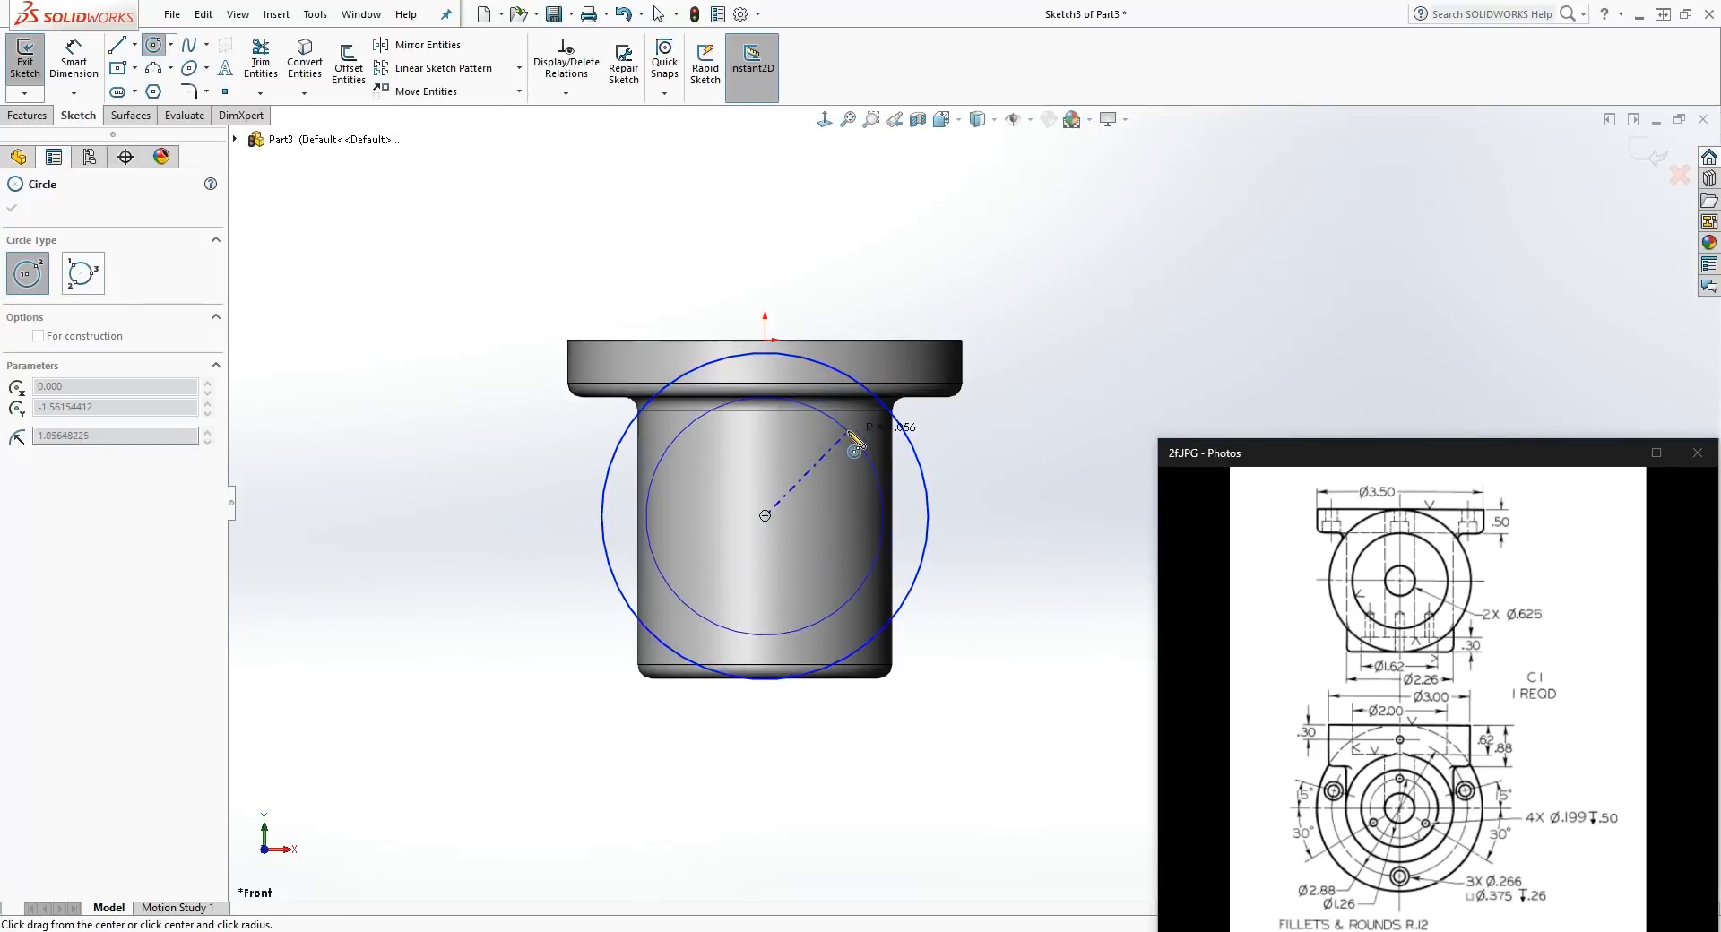
click(866, 458)
key(Escape)
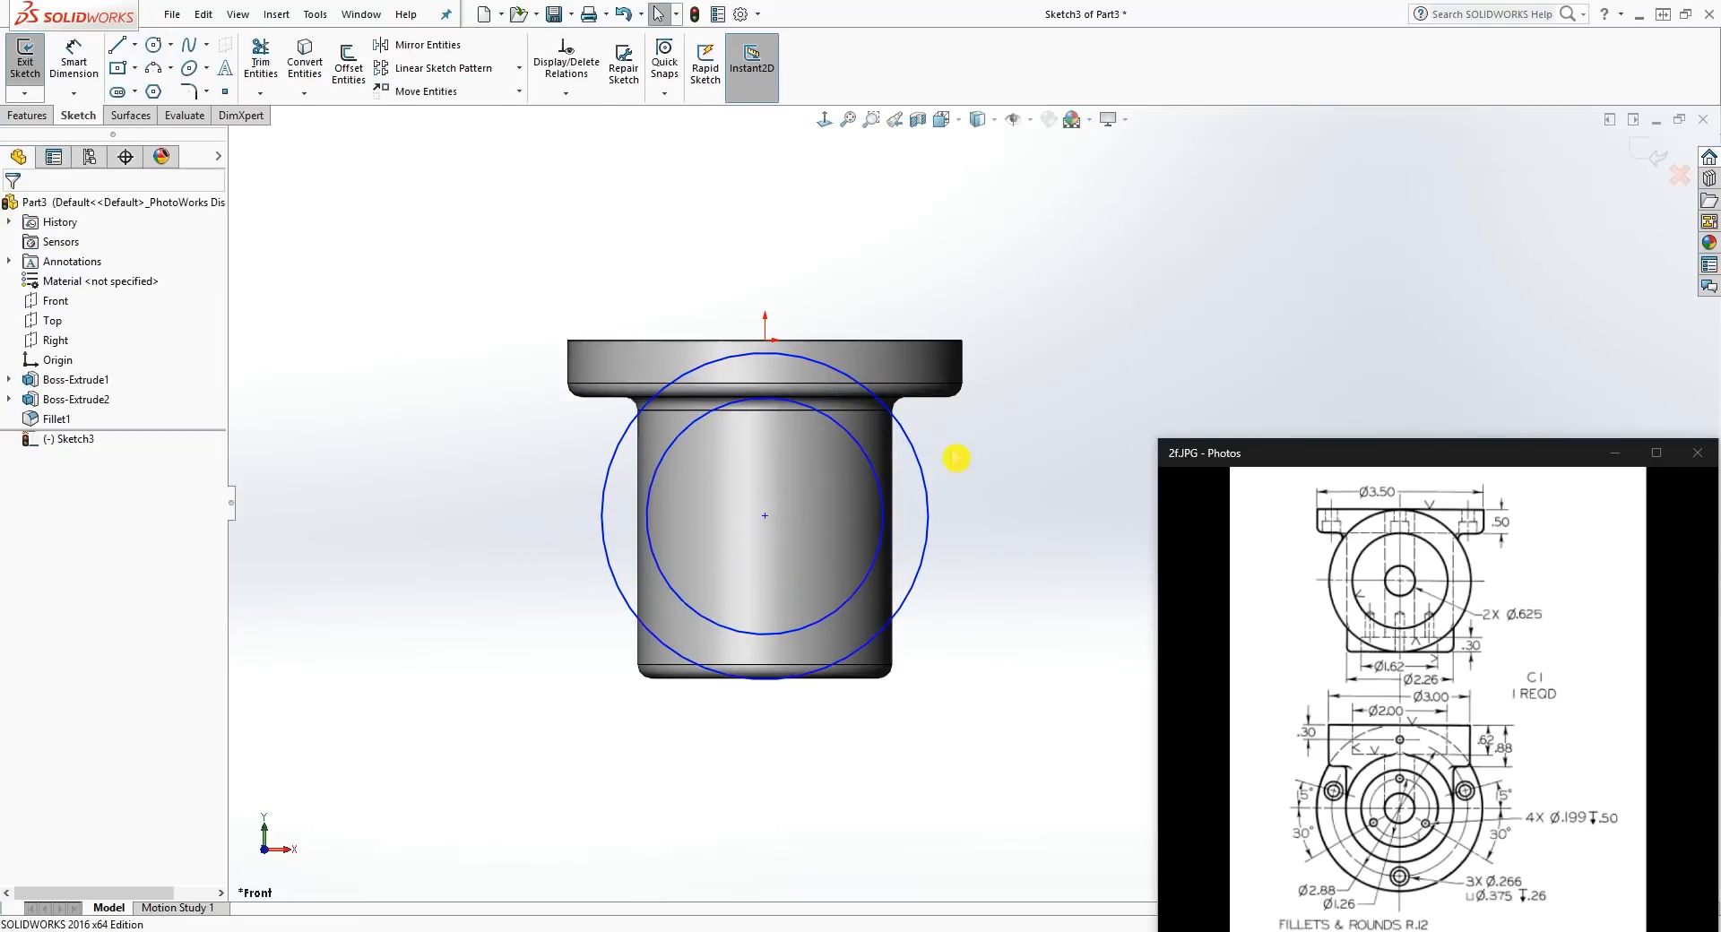
Step: Make the outer circle tangent to both the flange's top edge and the cylinder's bottom edge
click(724, 363)
ctrl+click(717, 341)
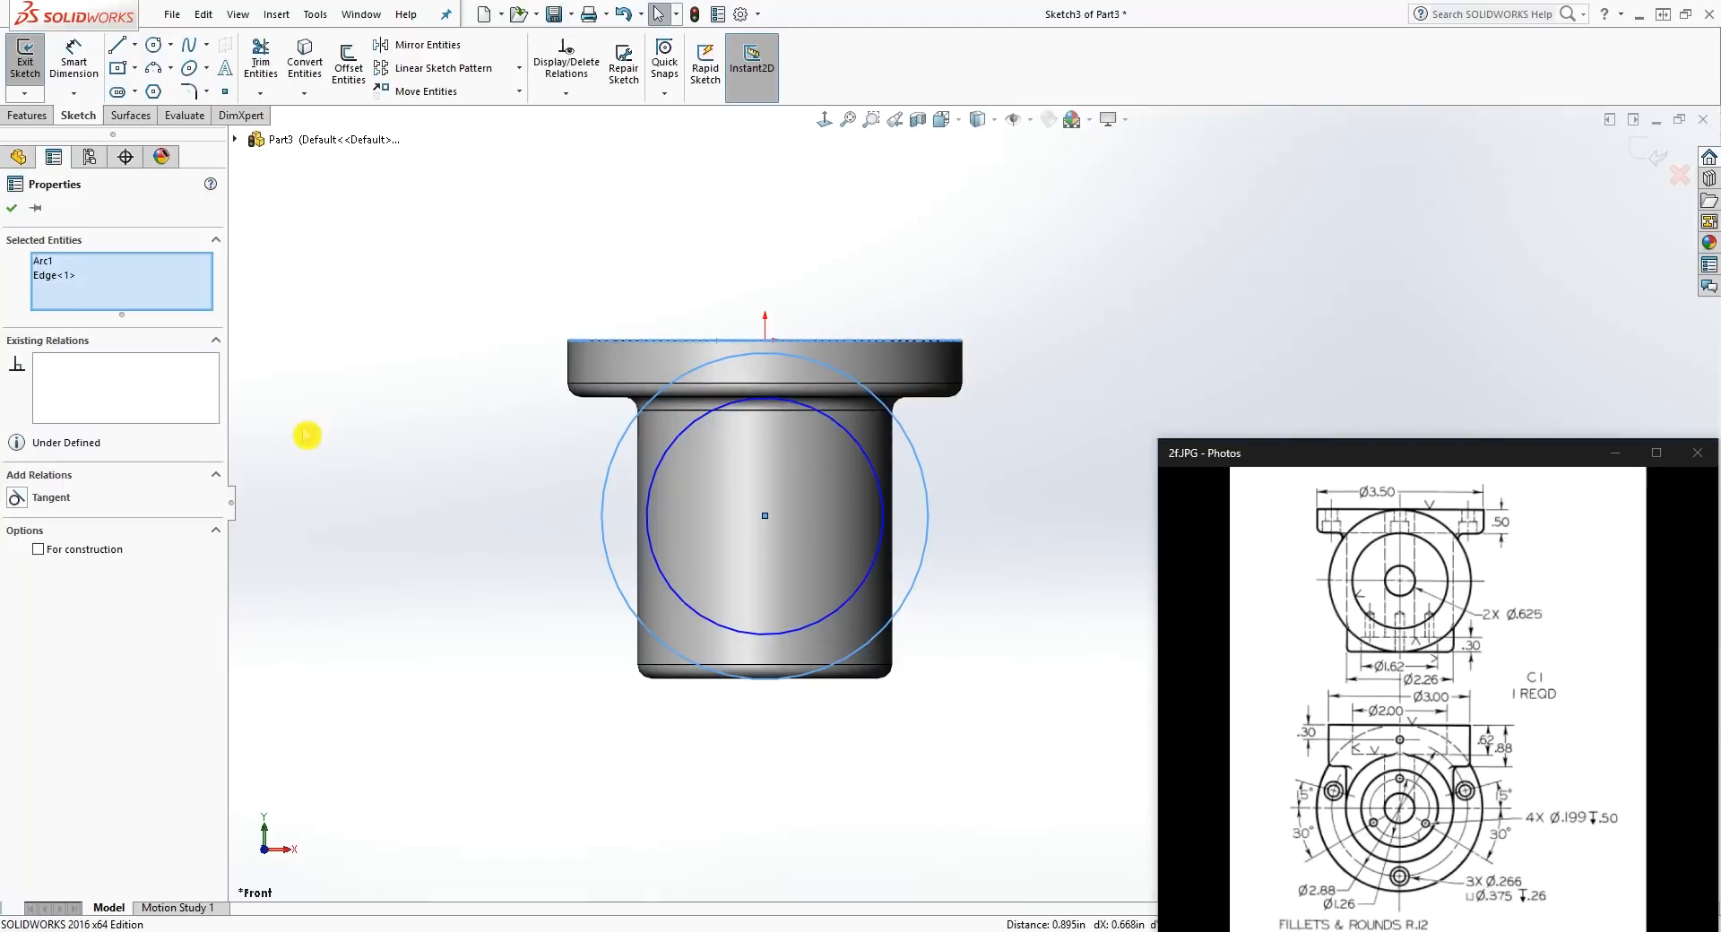
click(18, 499)
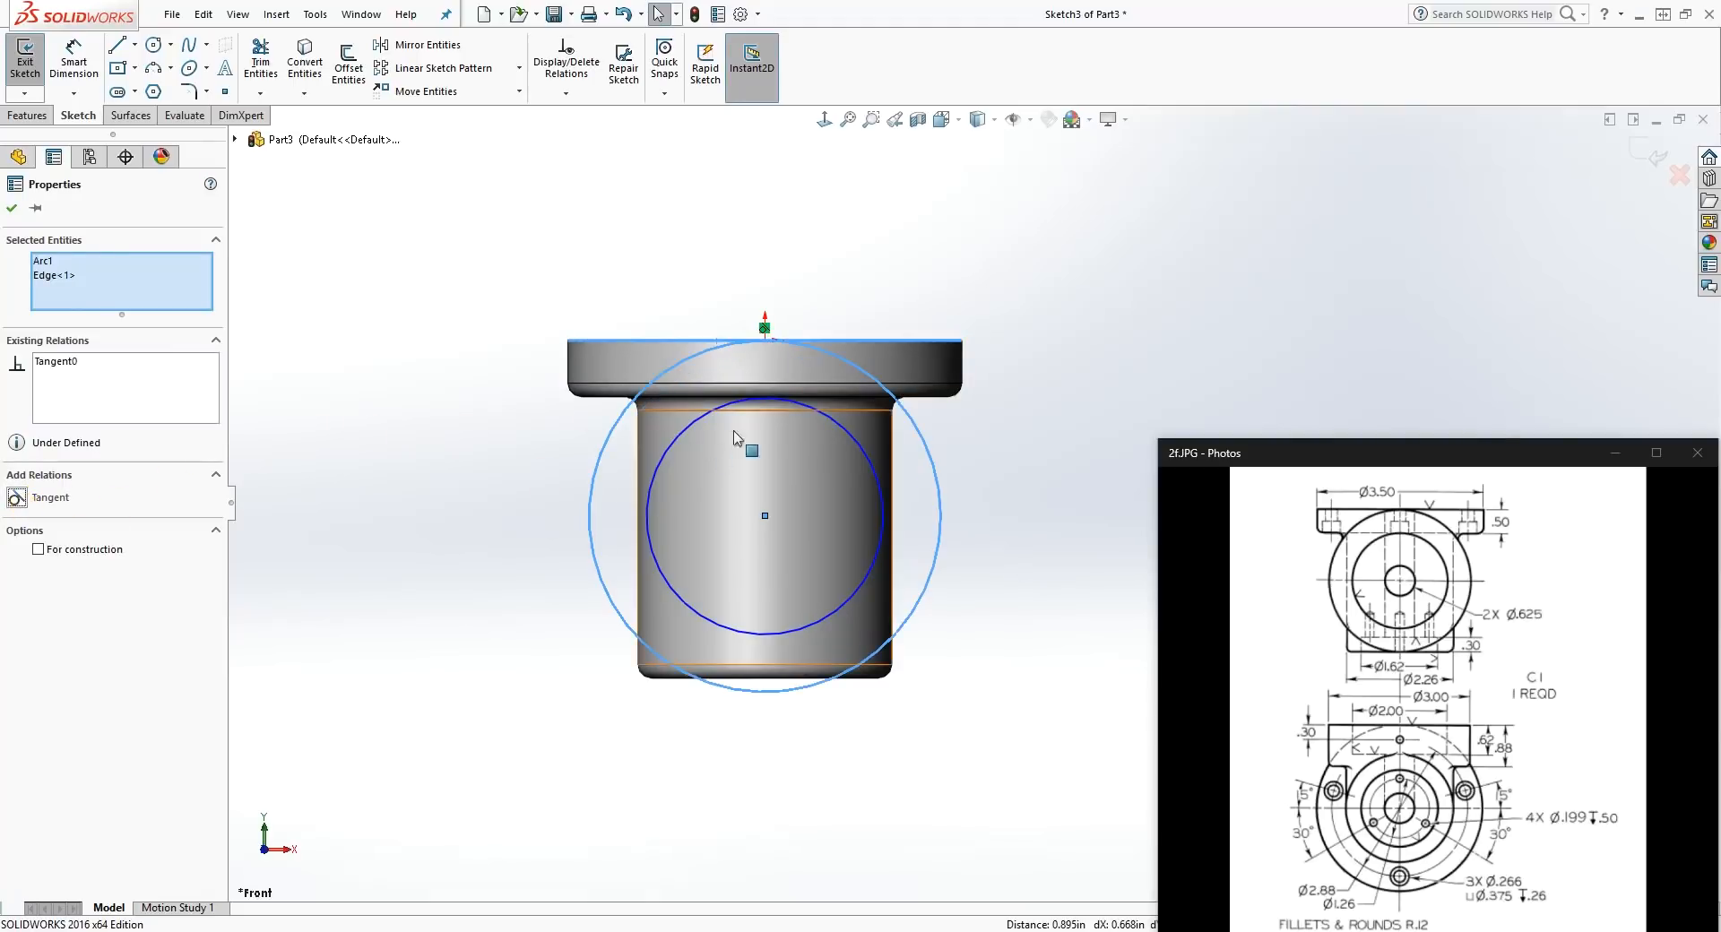
click(766, 692)
ctrl+click(765, 677)
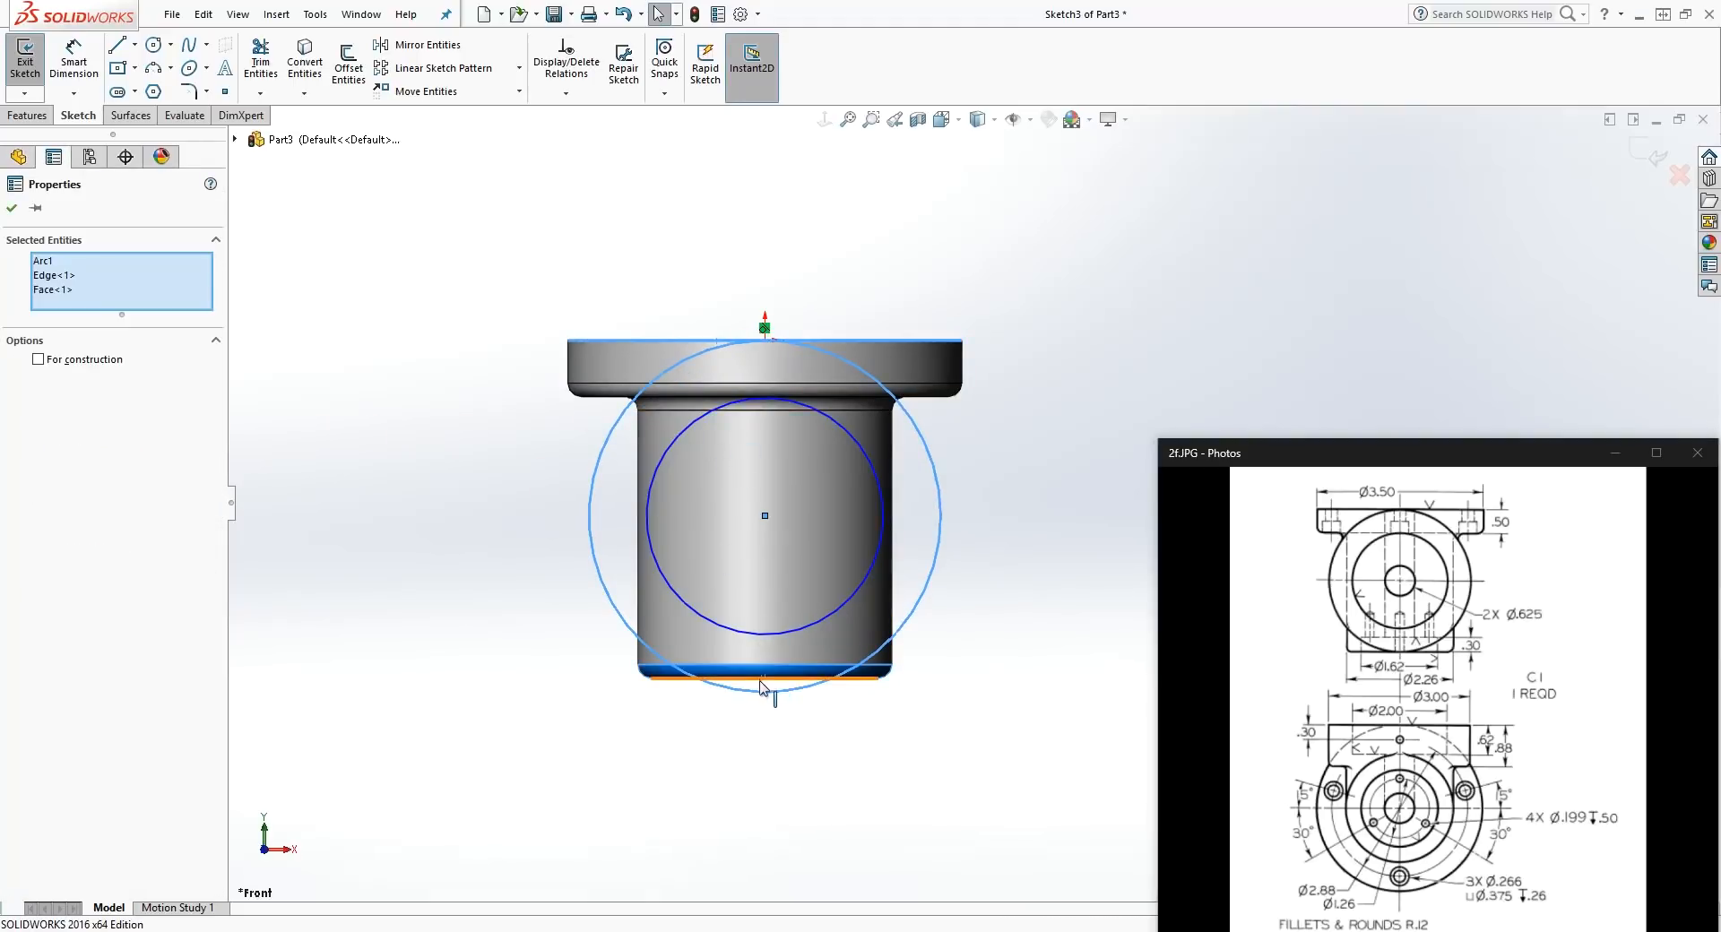
click(833, 756)
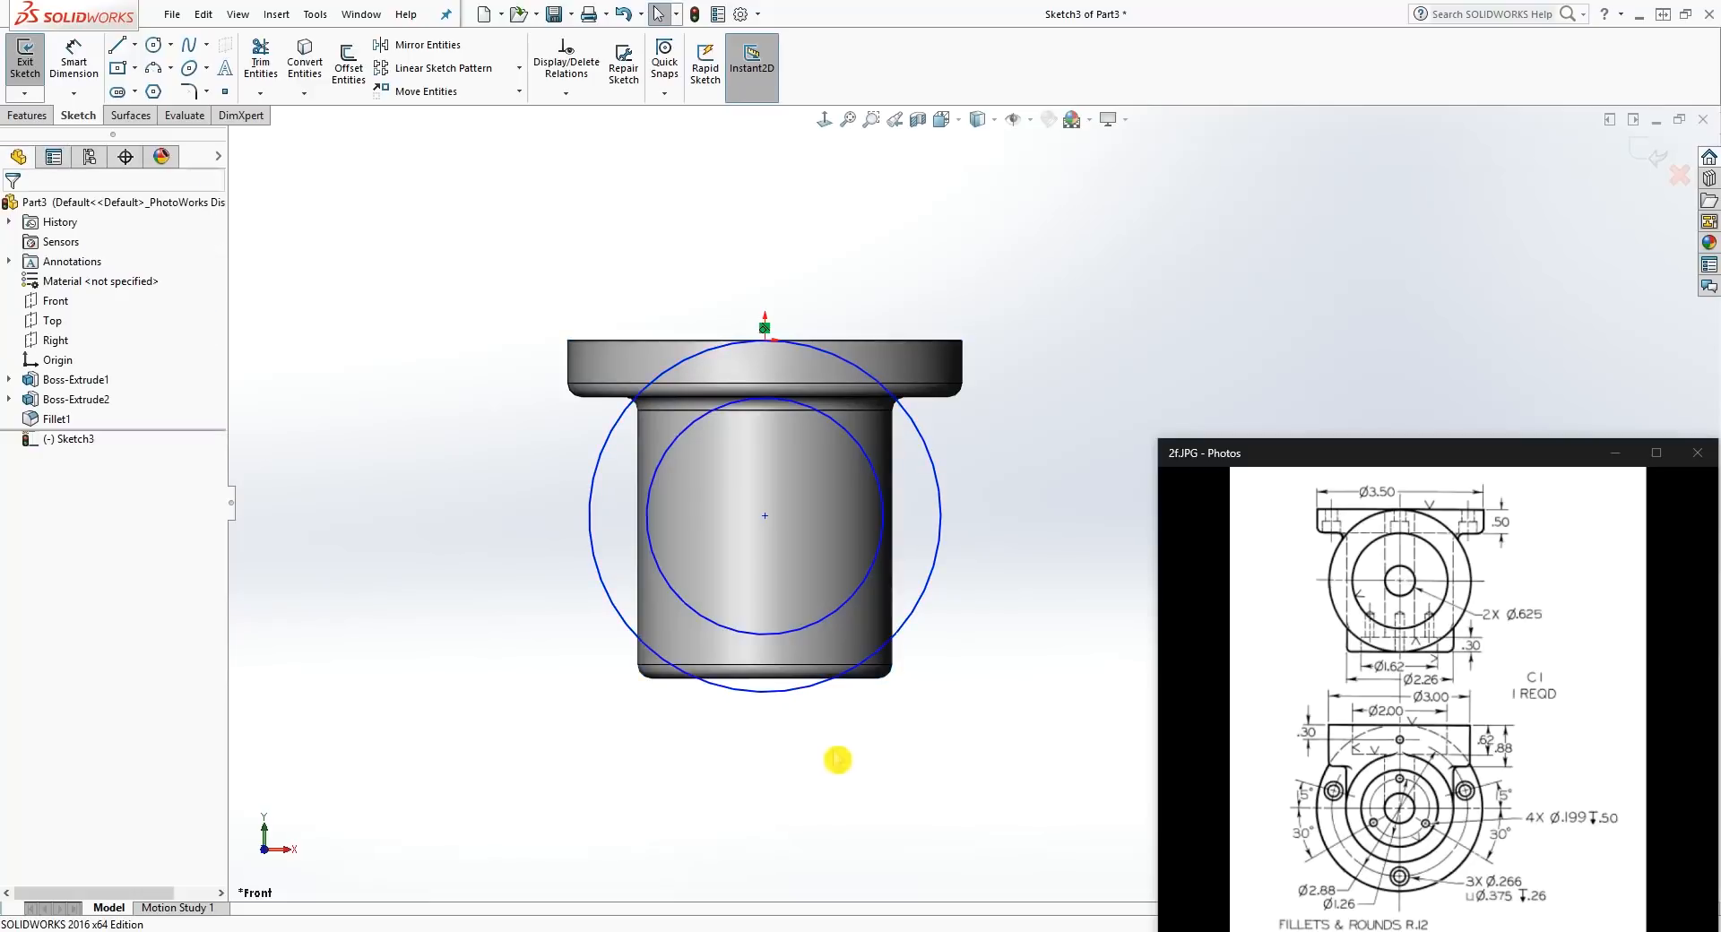
ctrl+click(753, 691)
click(25, 500)
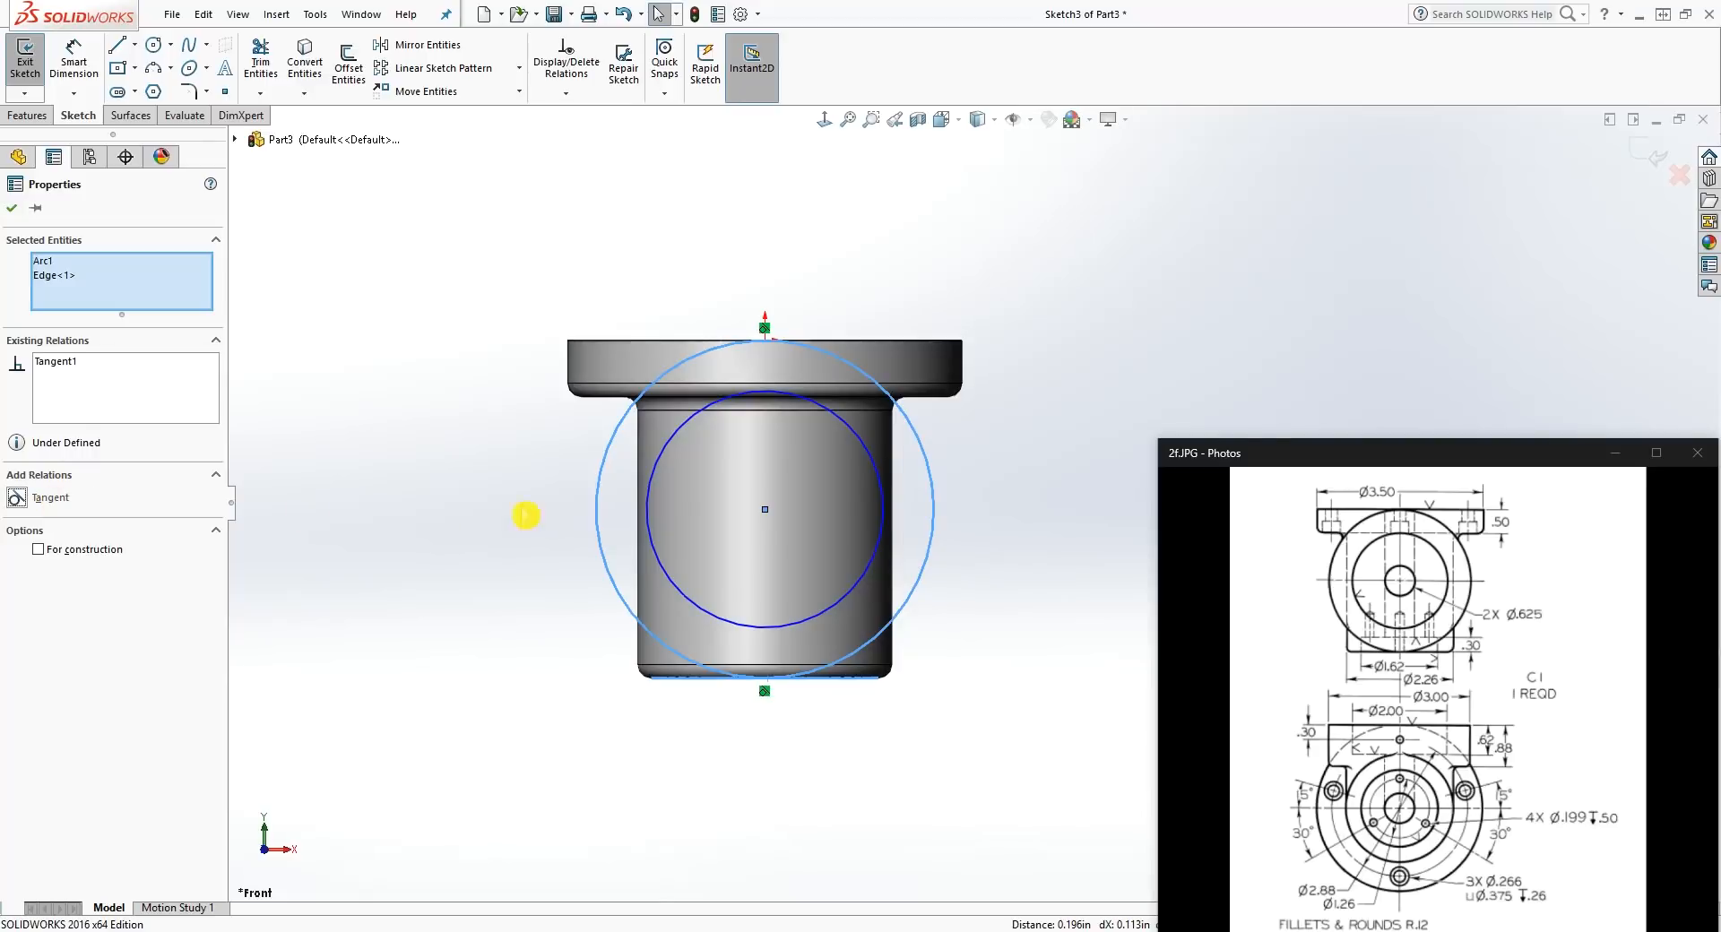
Step: Add a vertical relation between the circles' shared centre point and the origin
click(519, 511)
click(764, 510)
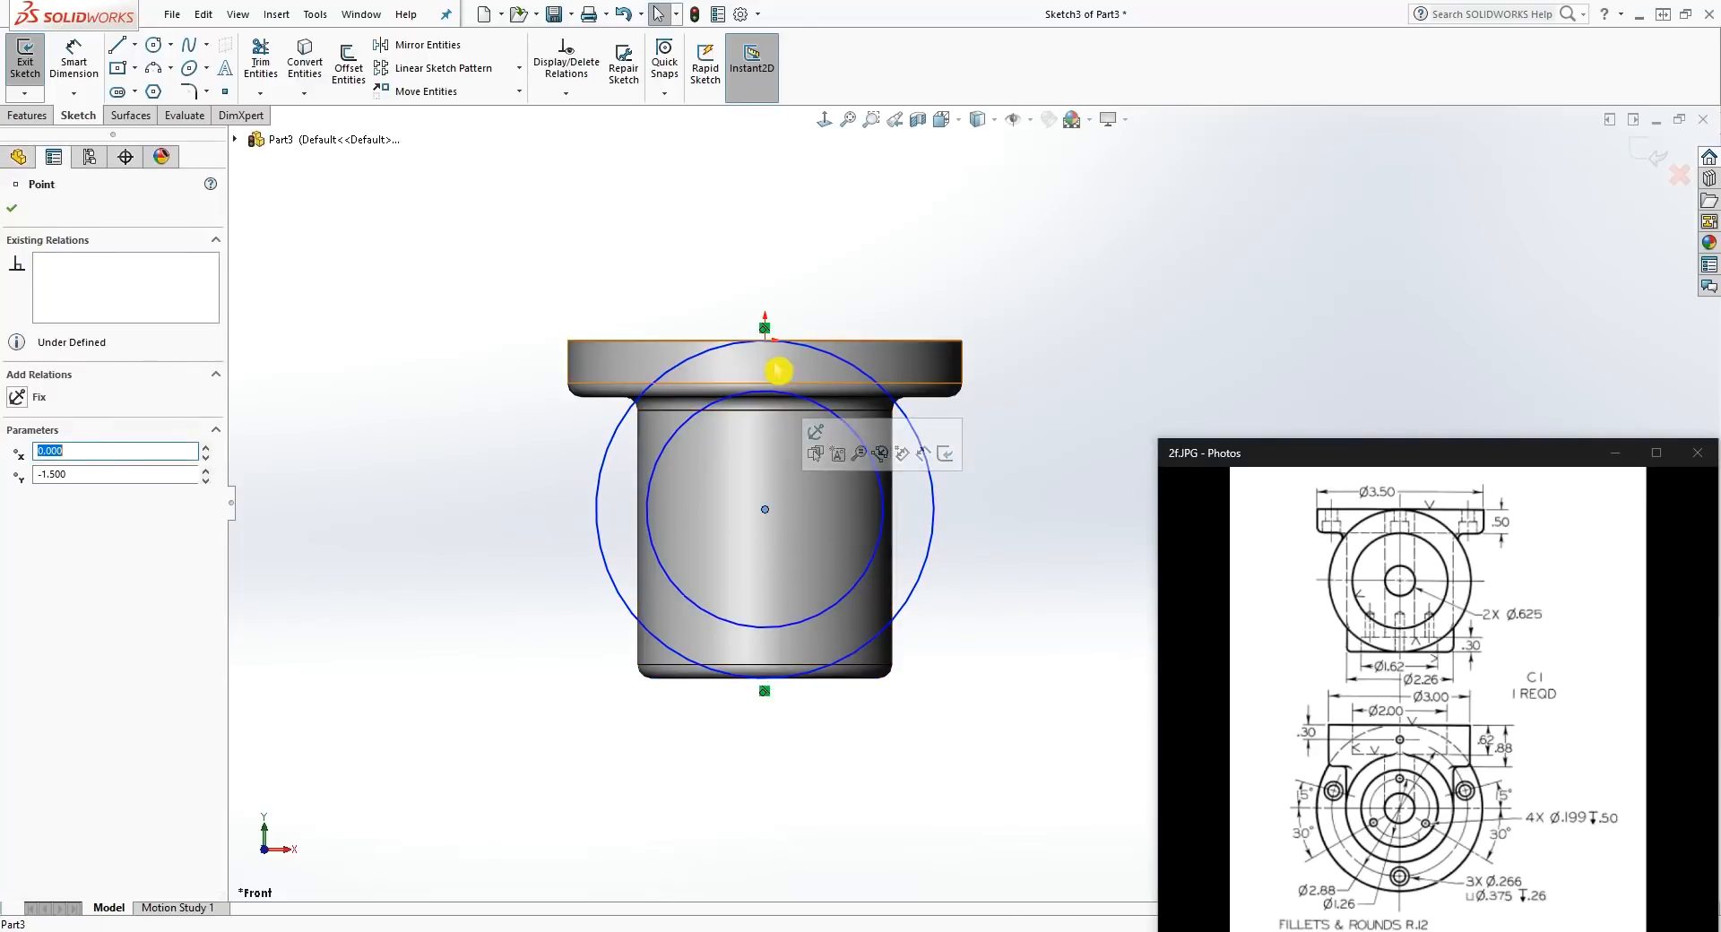
ctrl+click(765, 340)
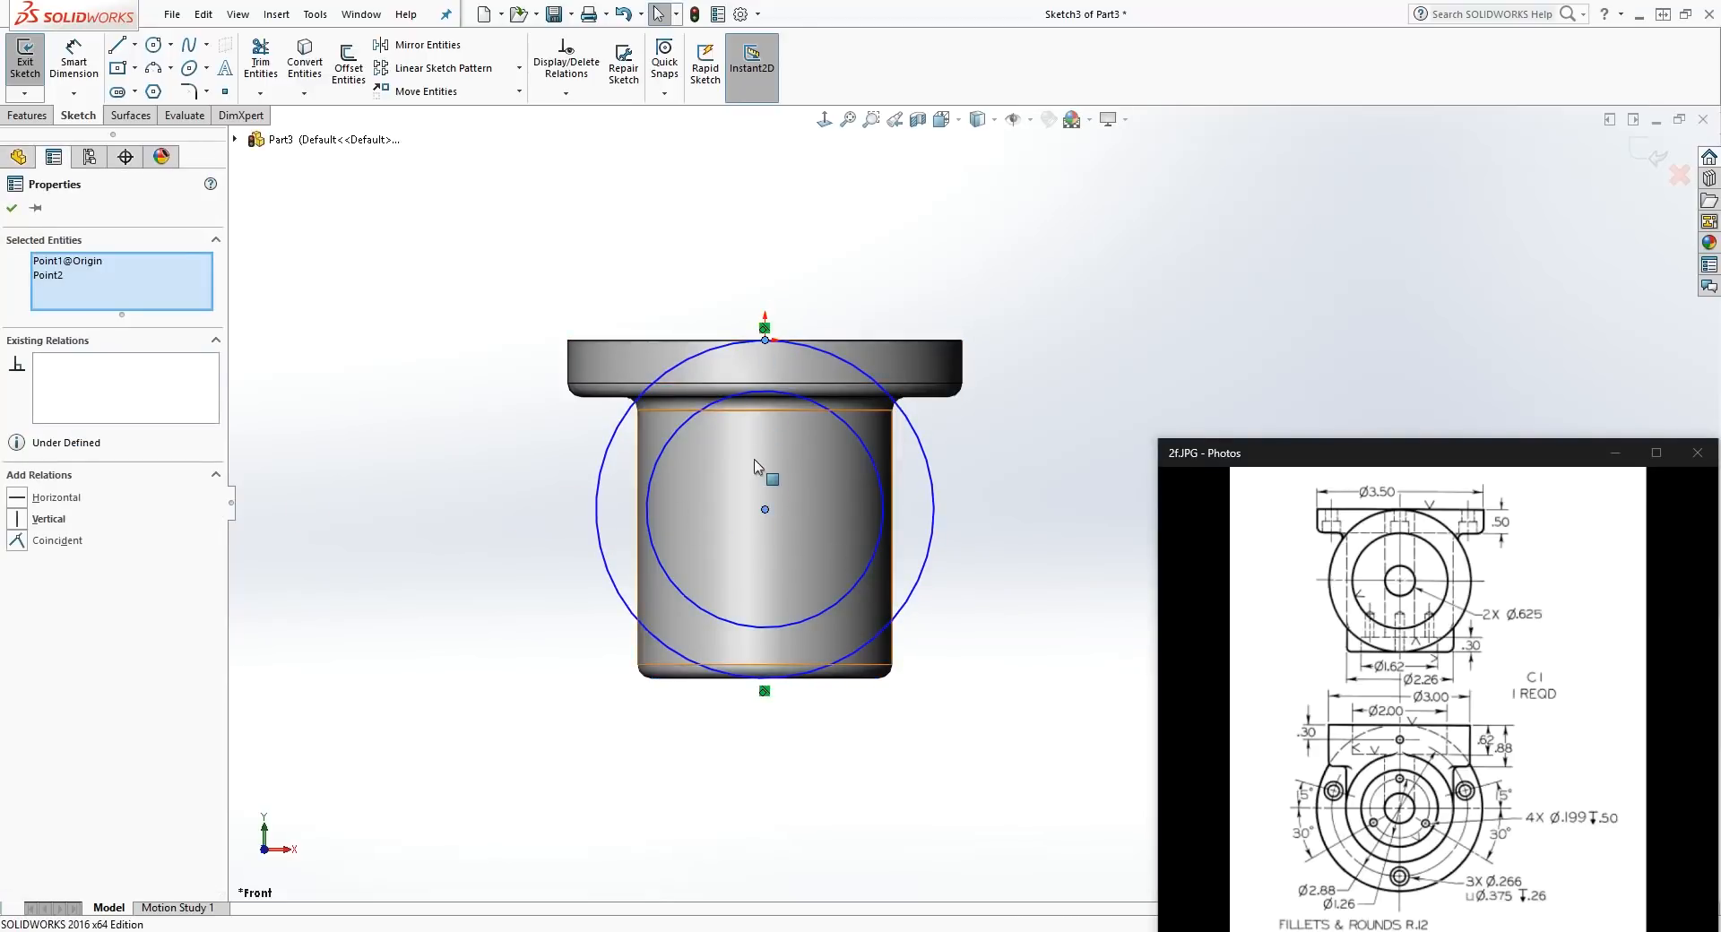
click(20, 520)
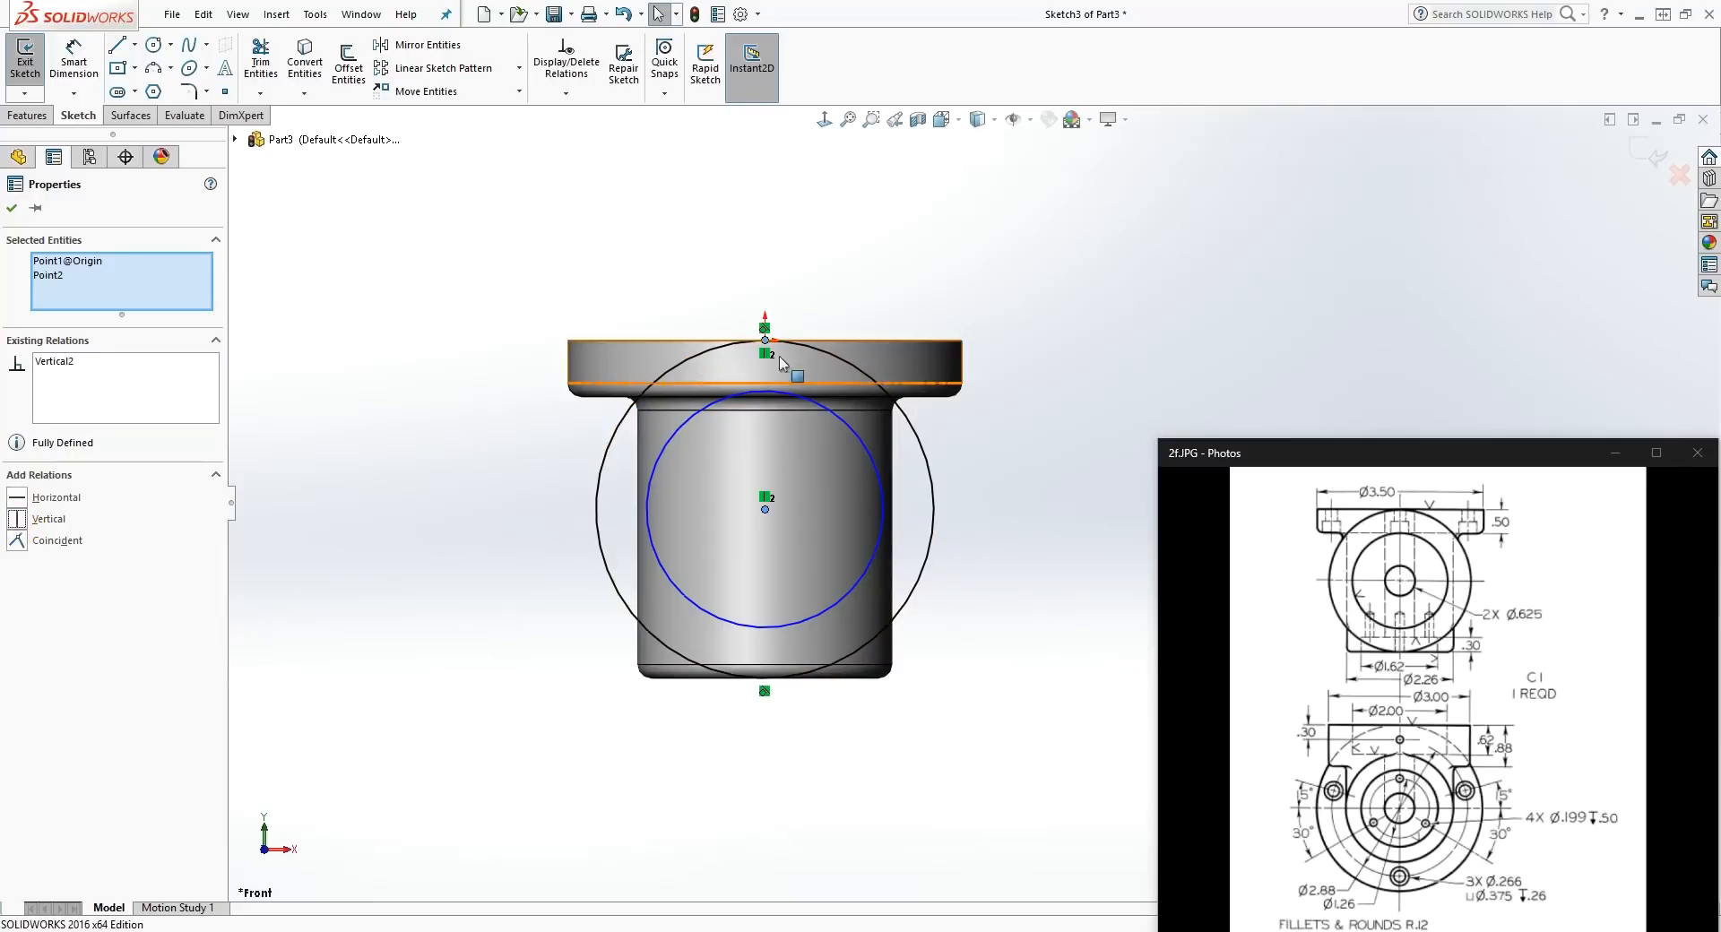
click(953, 471)
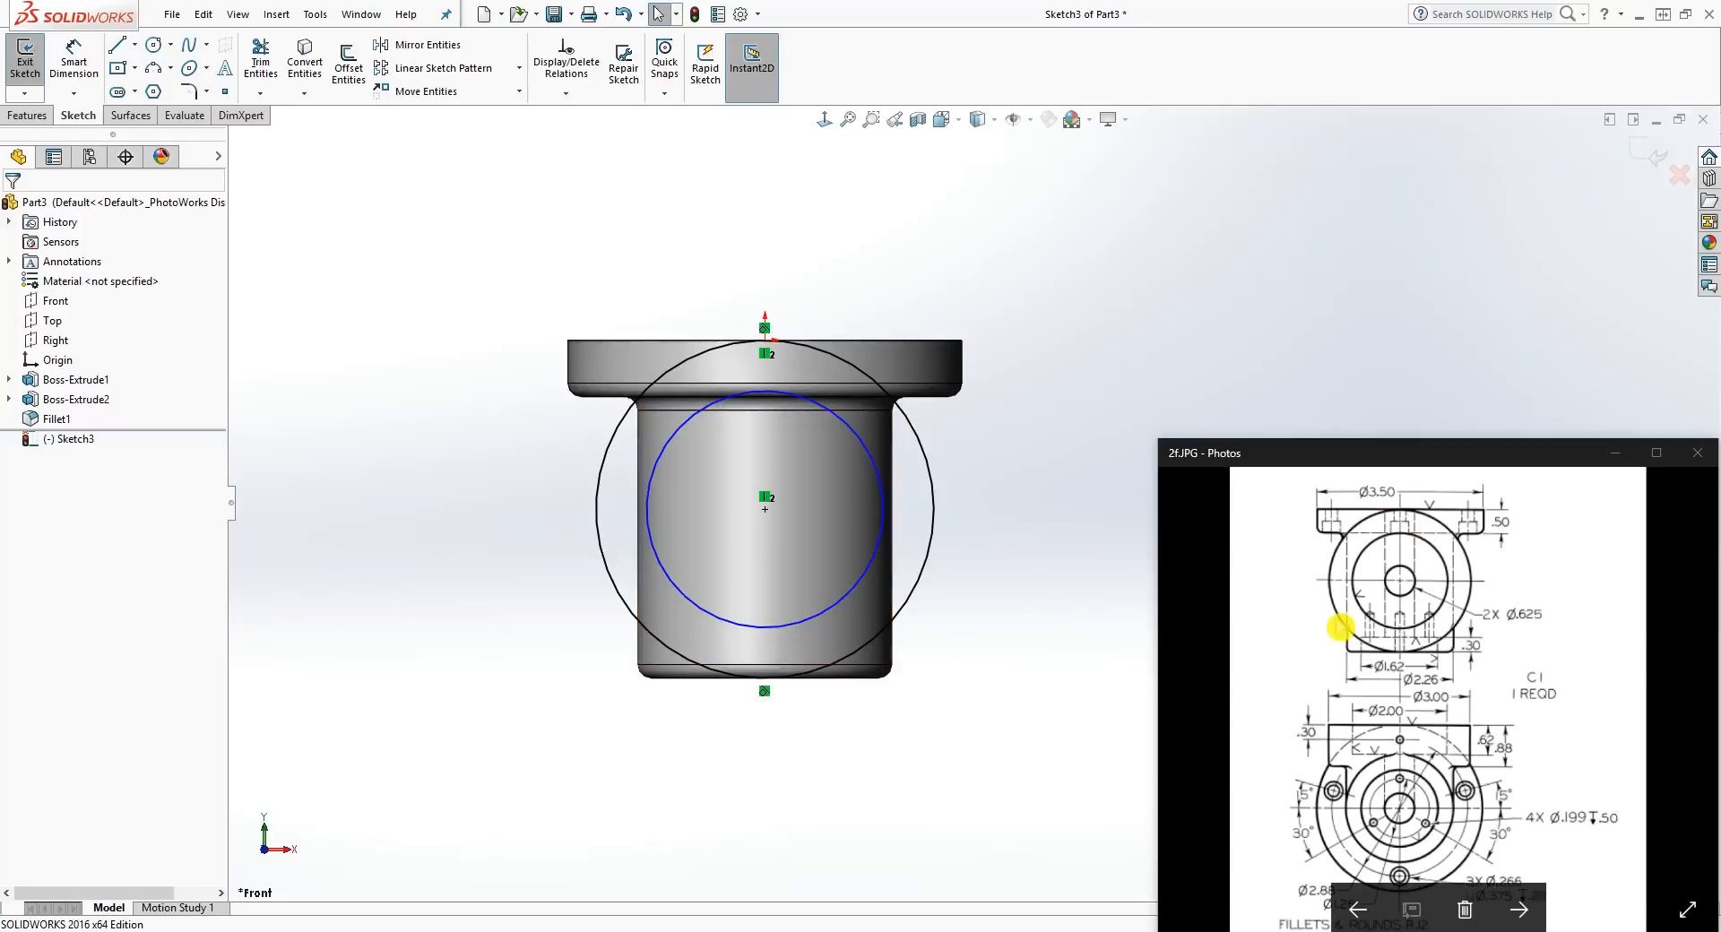
Step: Convert the outer circle to construction geometry
click(915, 429)
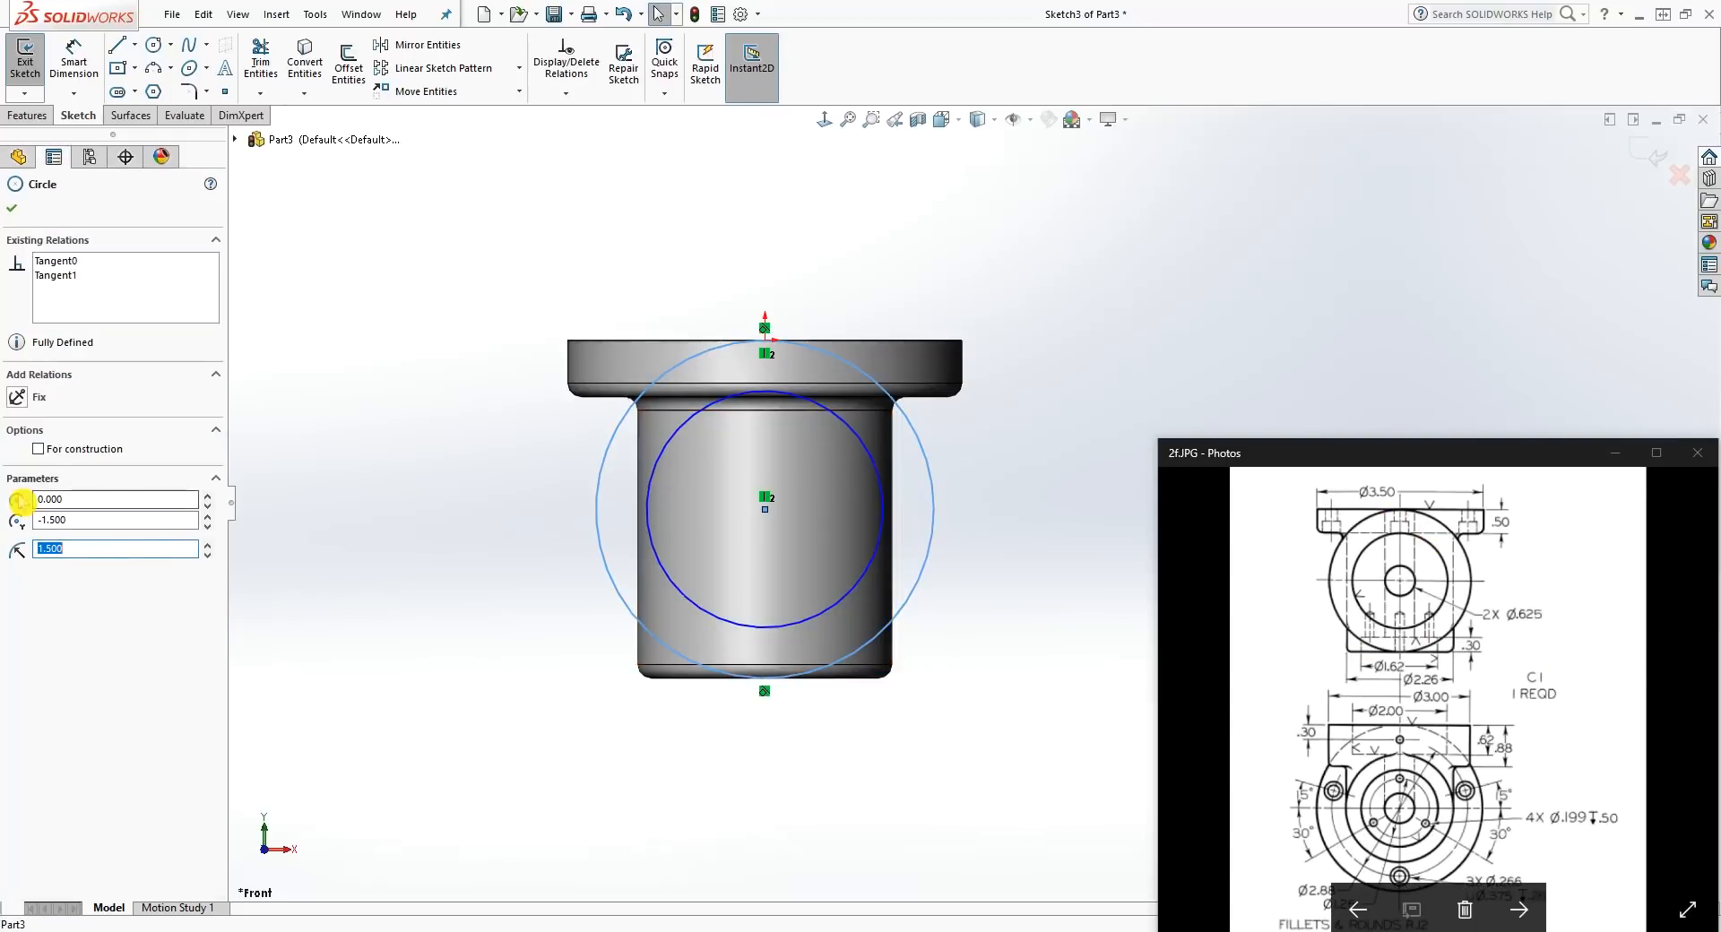
click(47, 451)
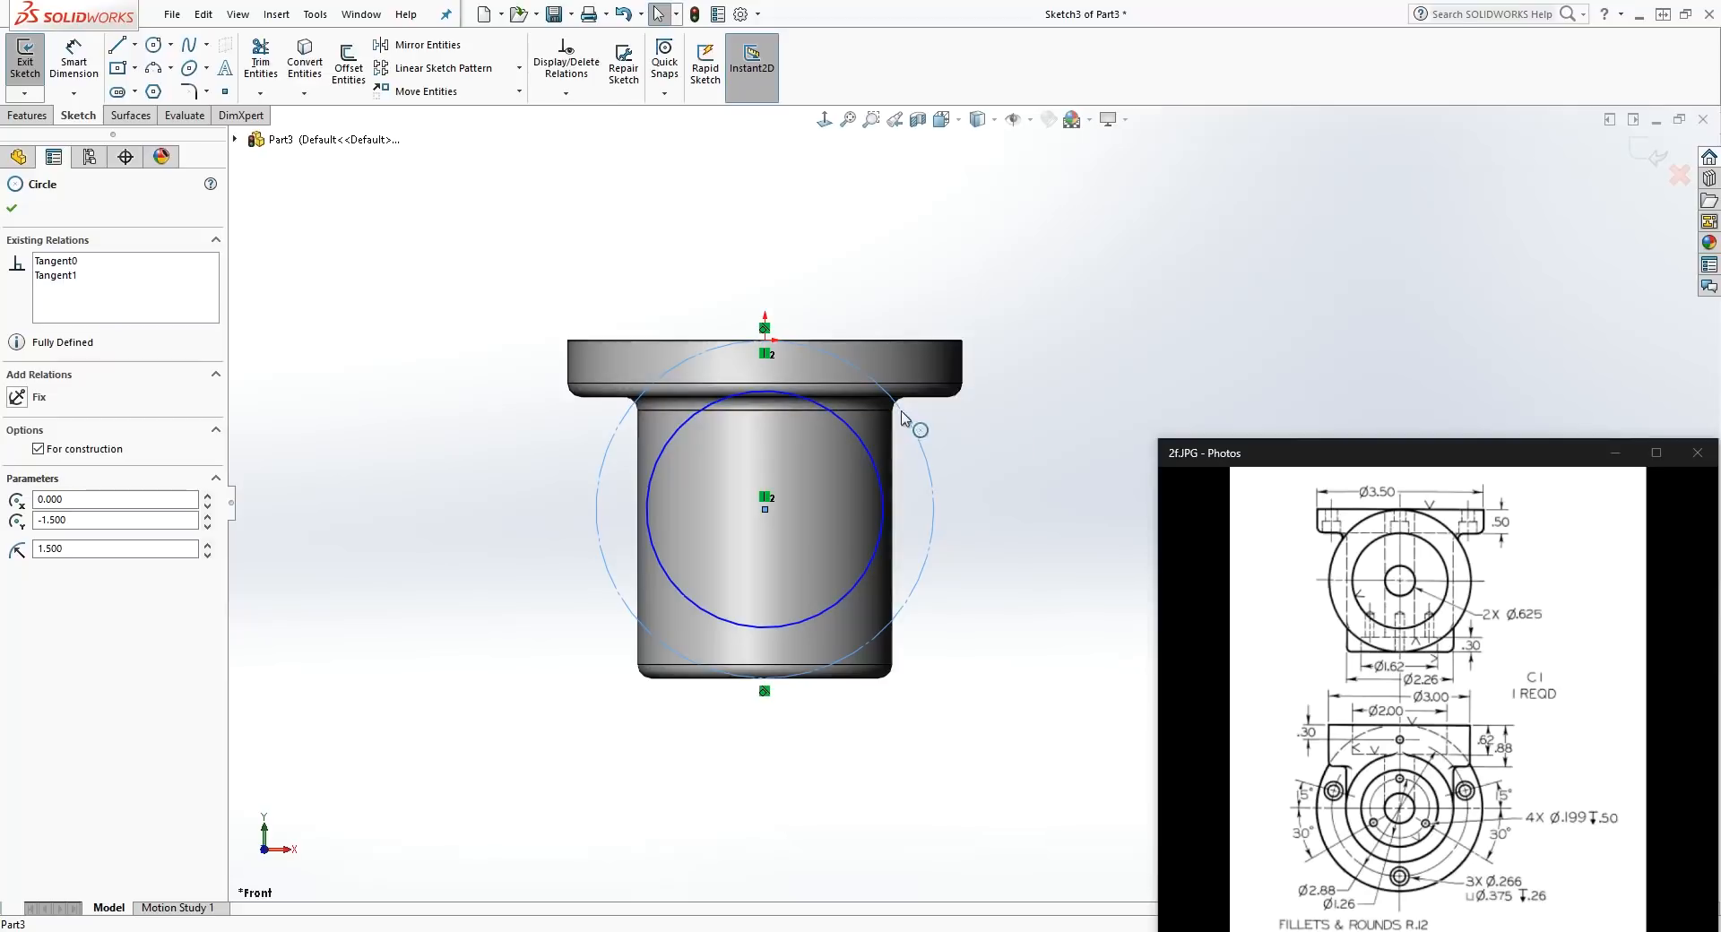
click(941, 442)
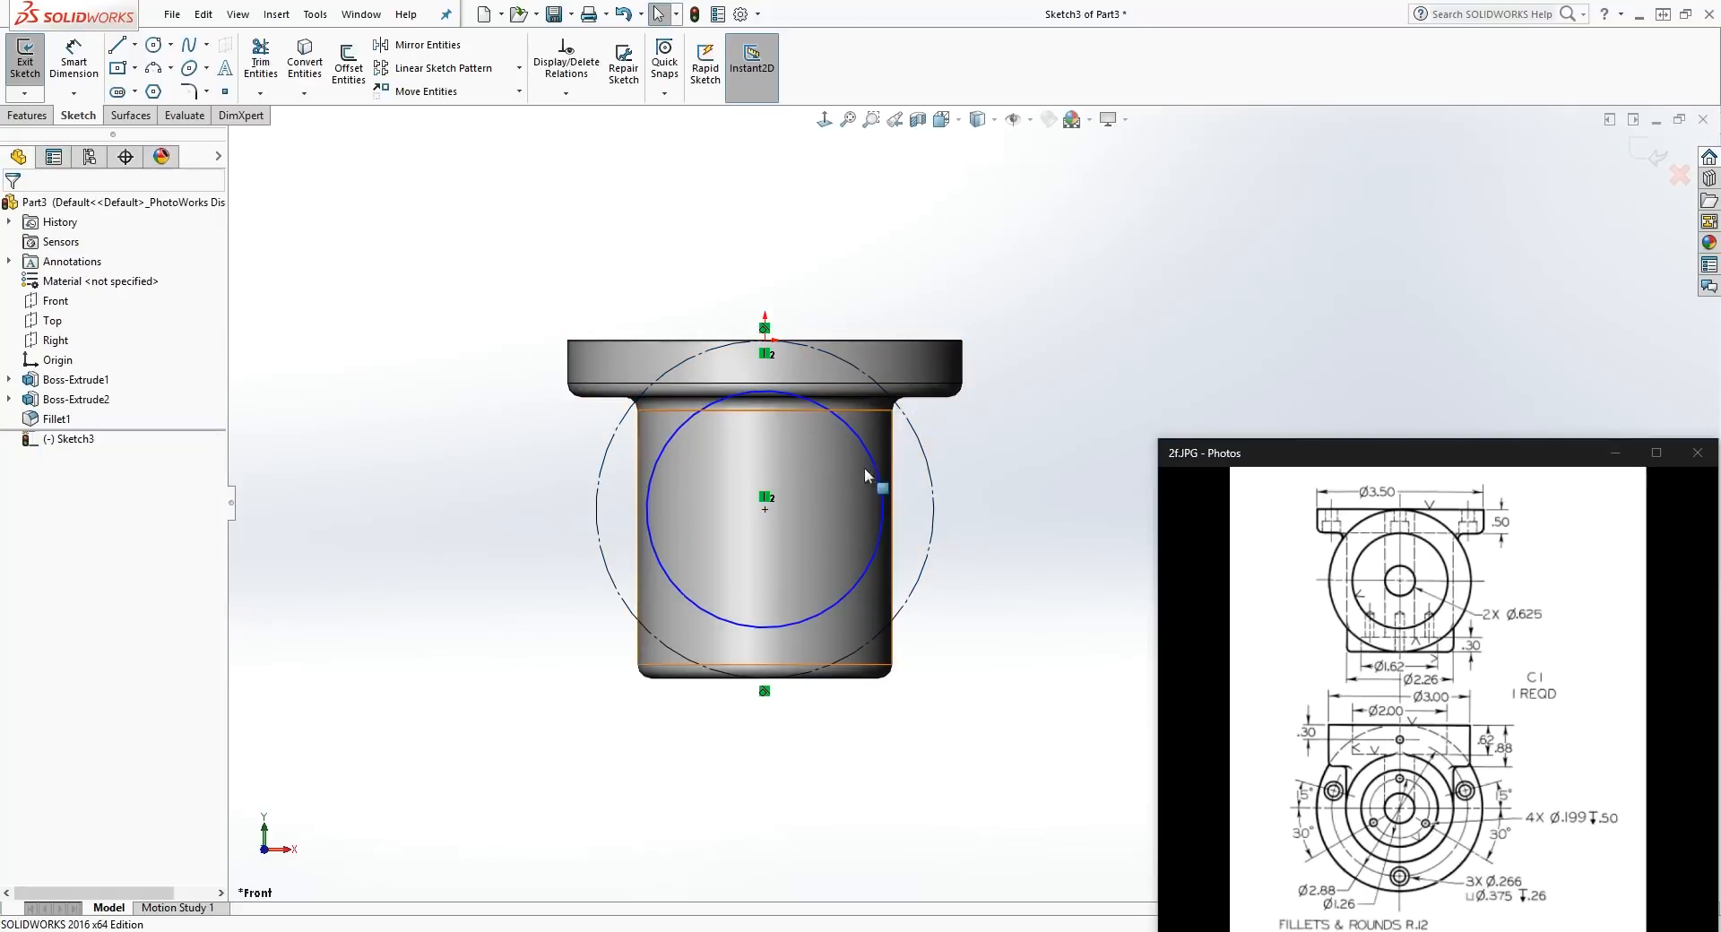
Step: Make the inner circle tangent to the cylinder's side silhouette edge
click(1399, 612)
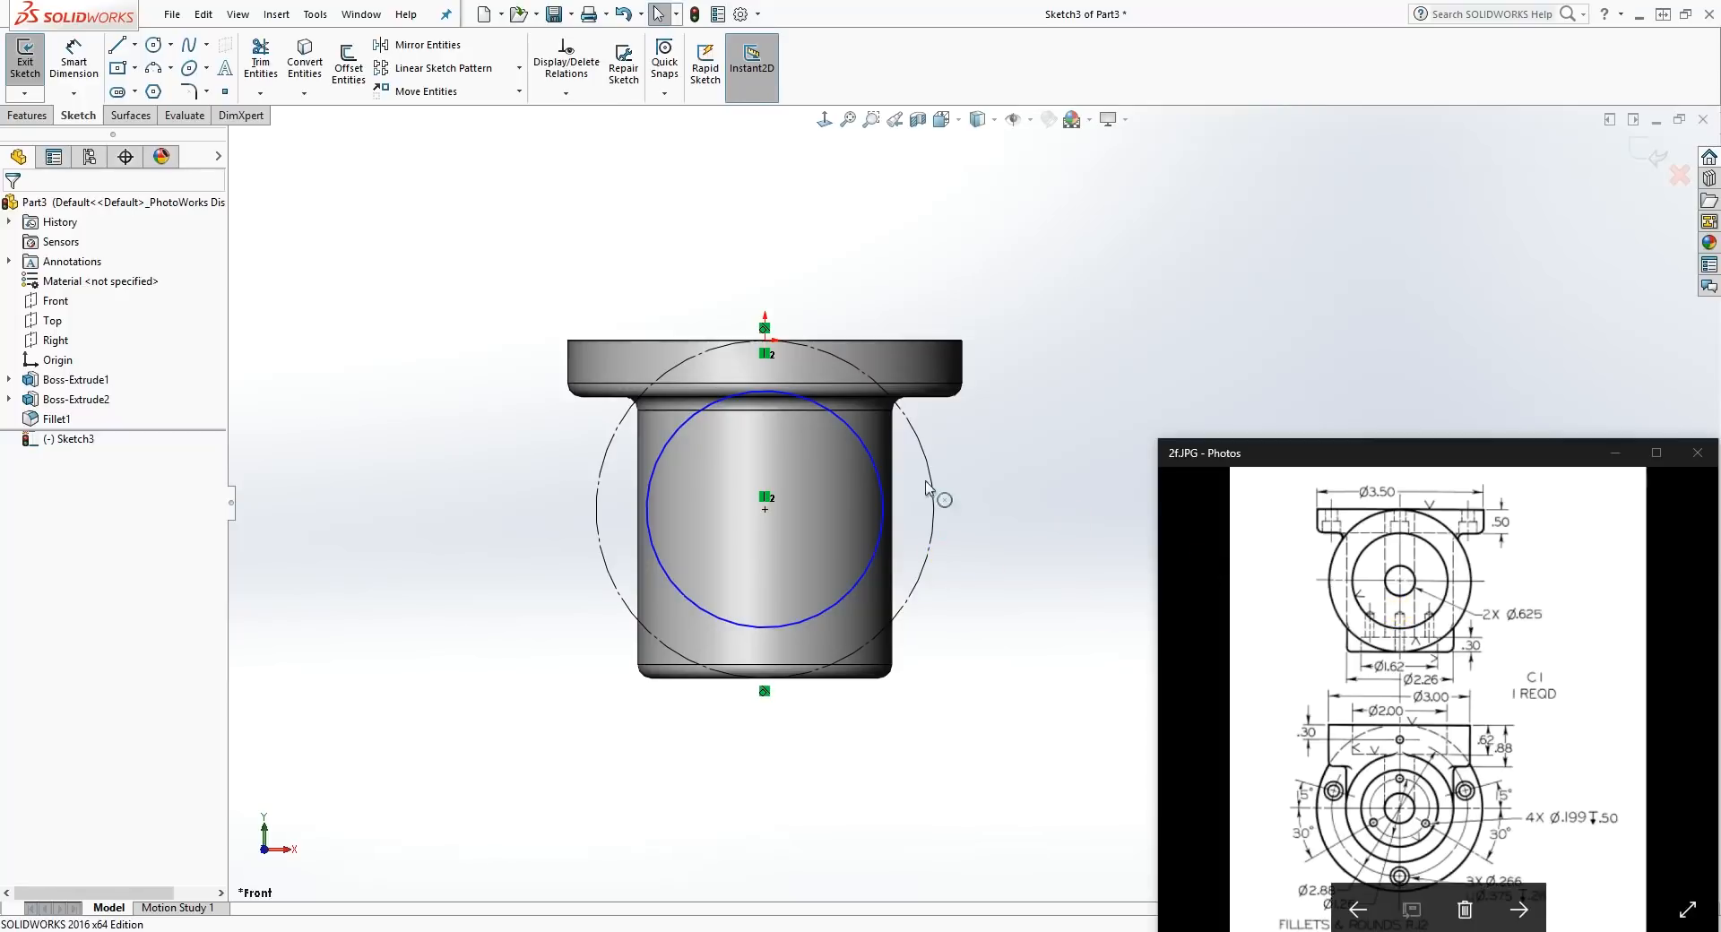
middle_drag(880, 748, 855, 461)
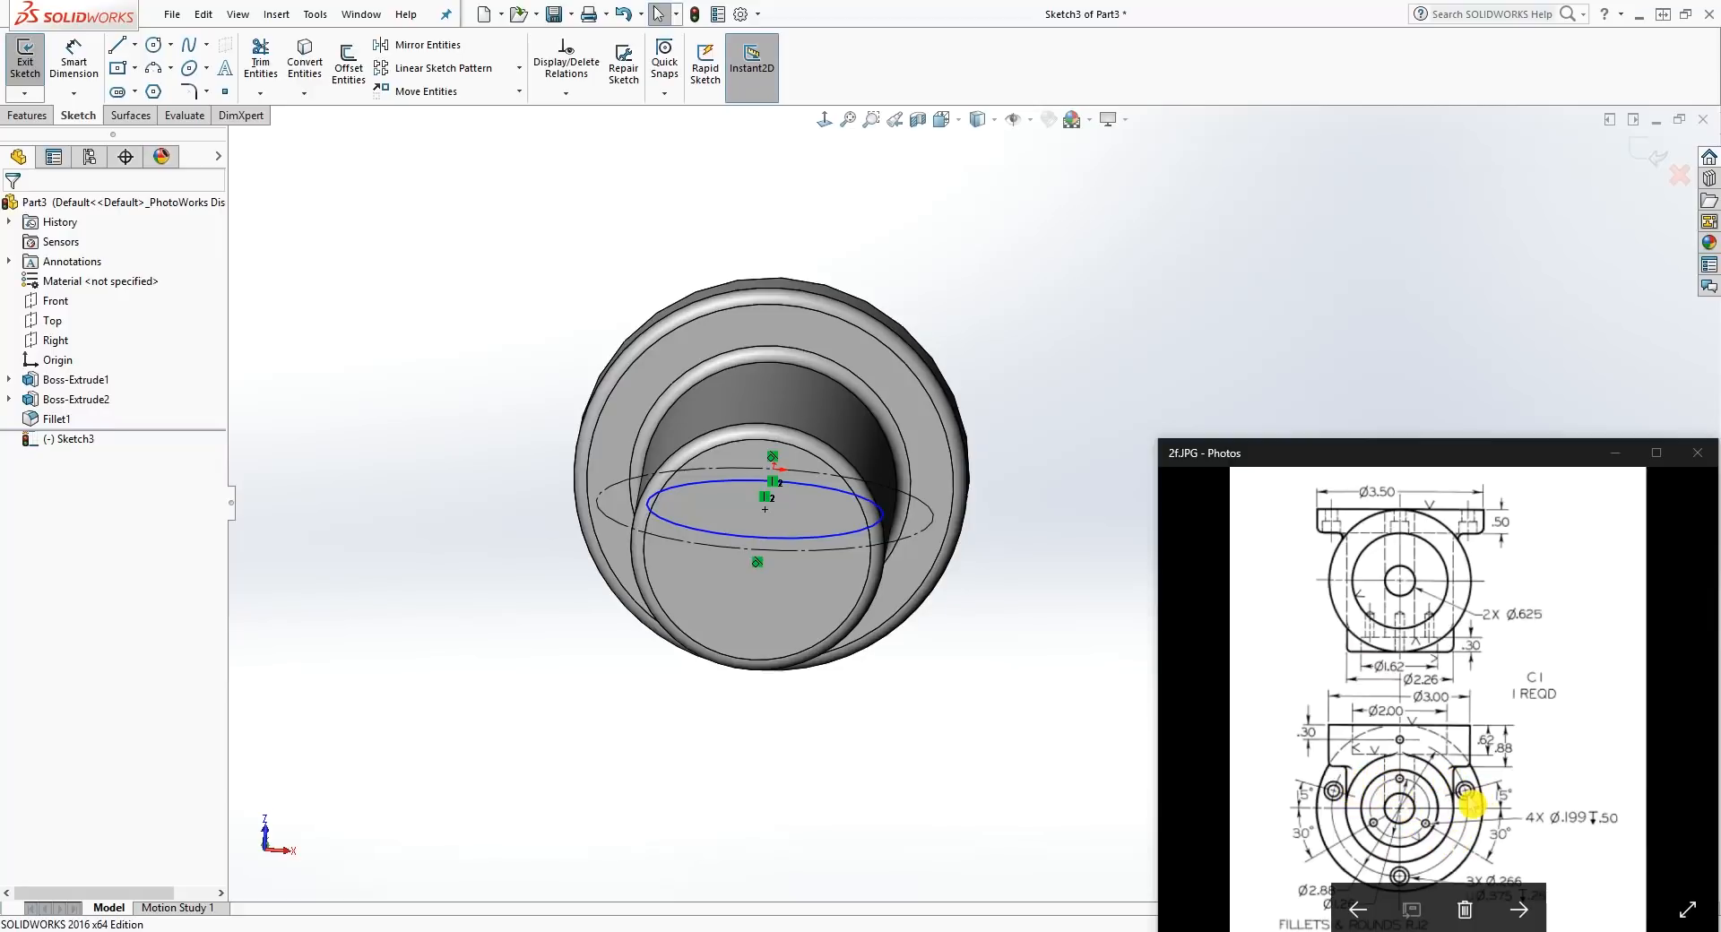
middle_drag(910, 566, 918, 691)
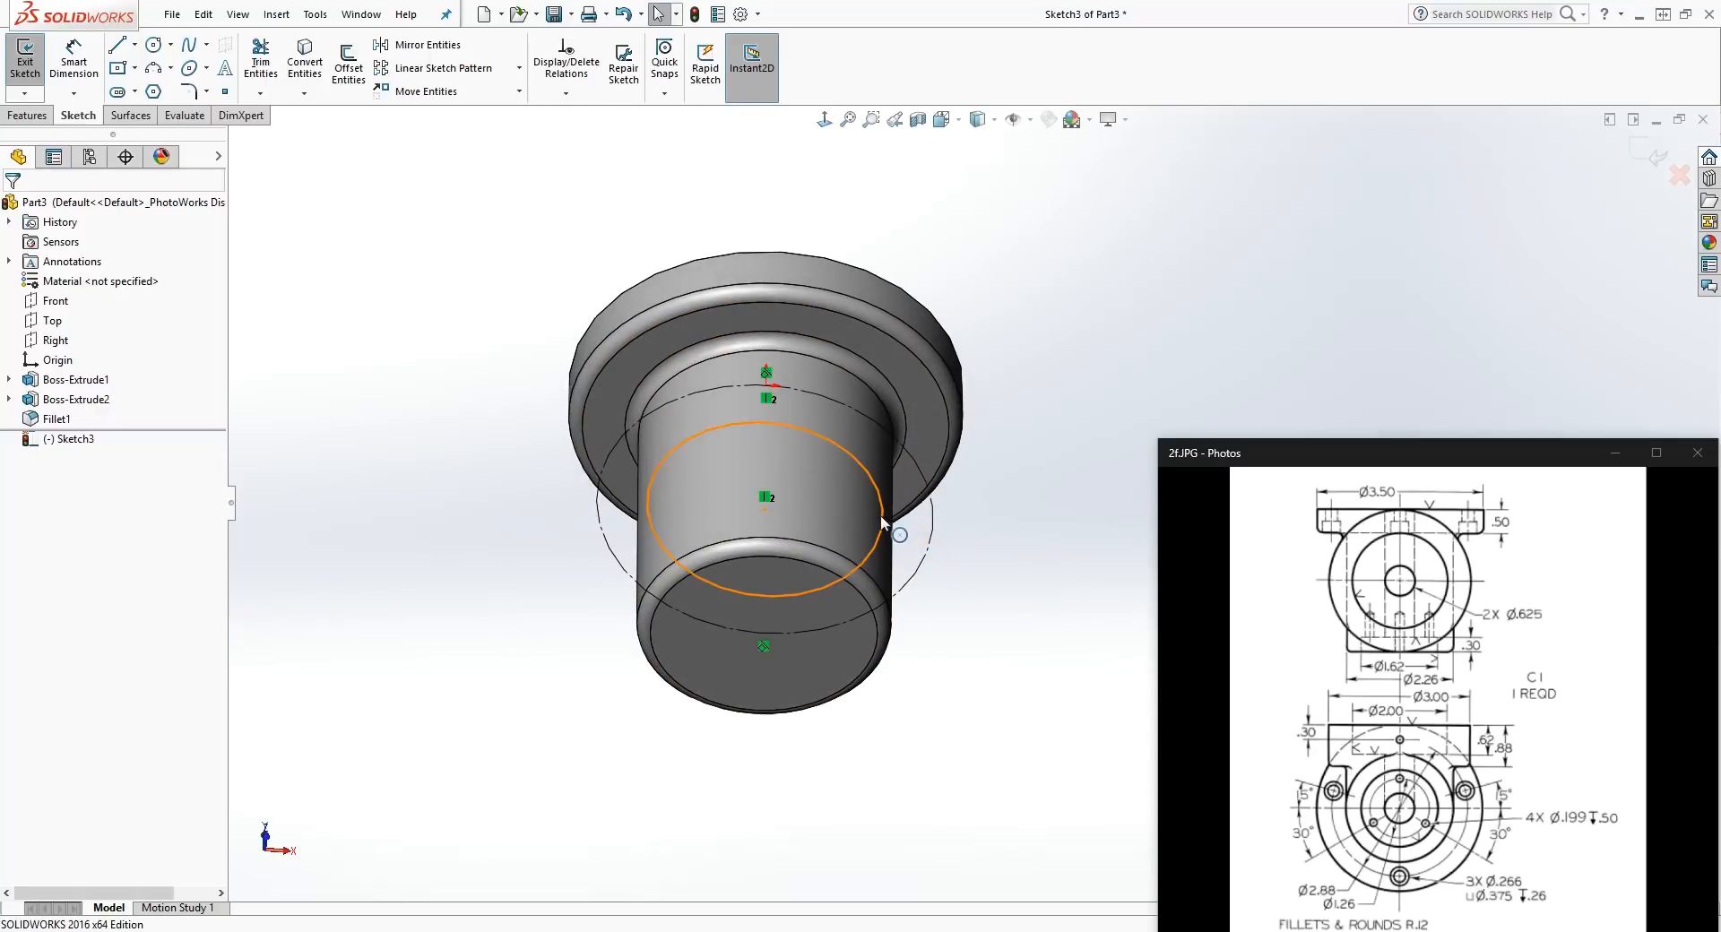
click(1353, 689)
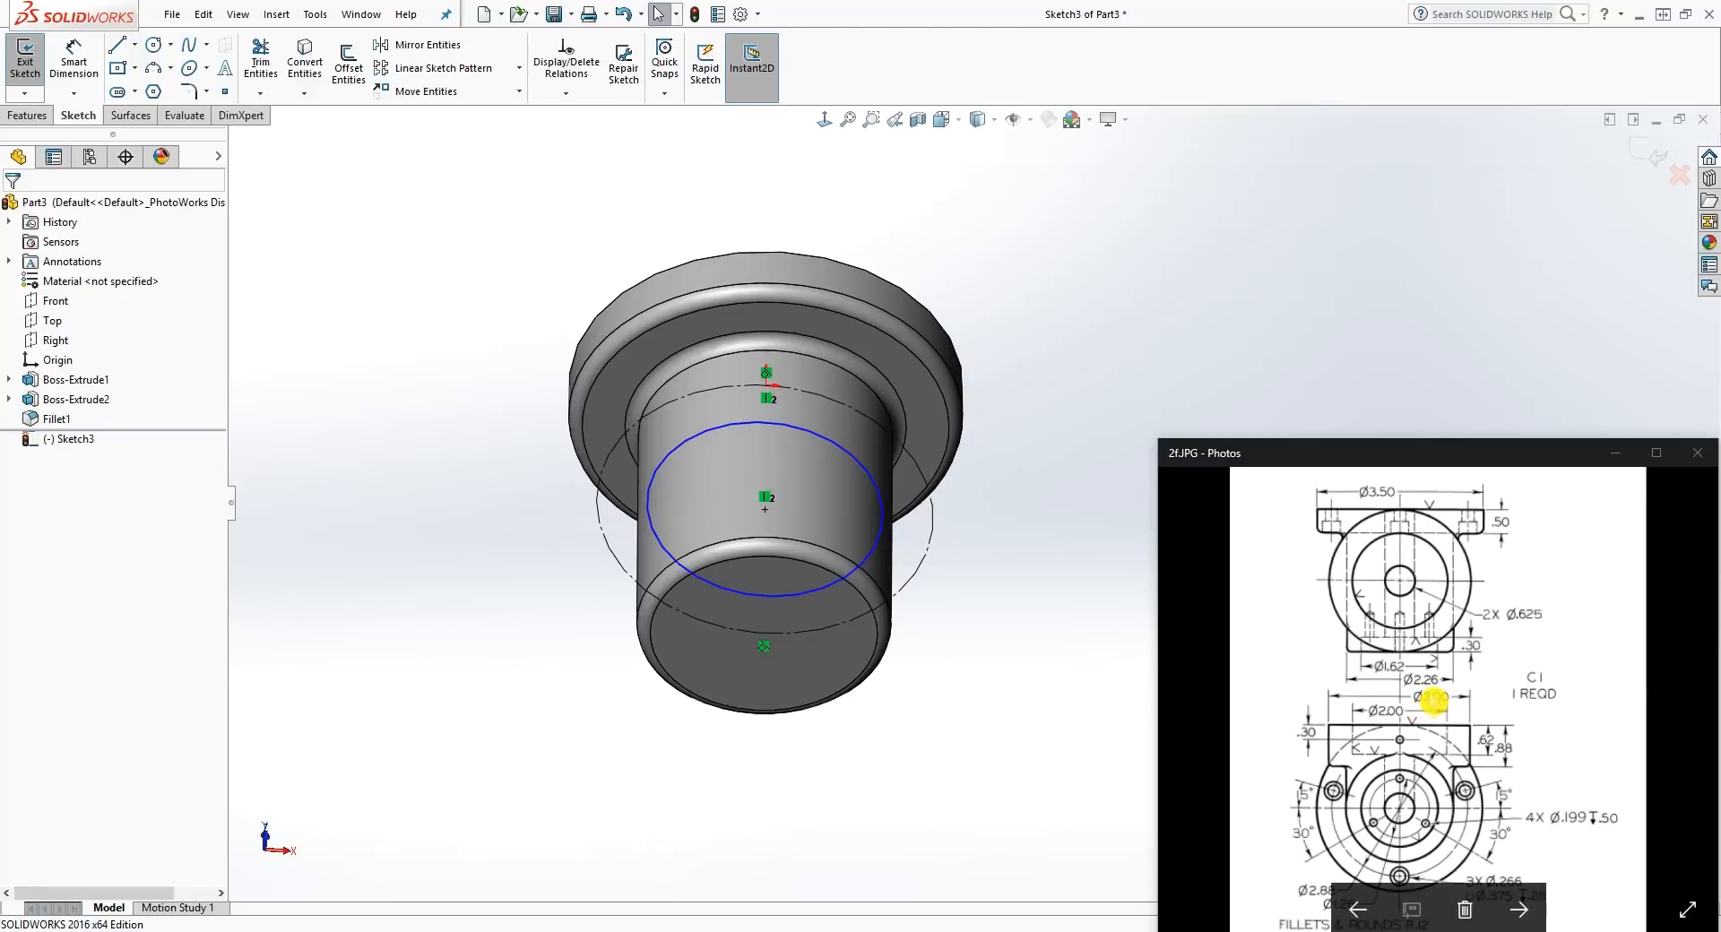
click(824, 119)
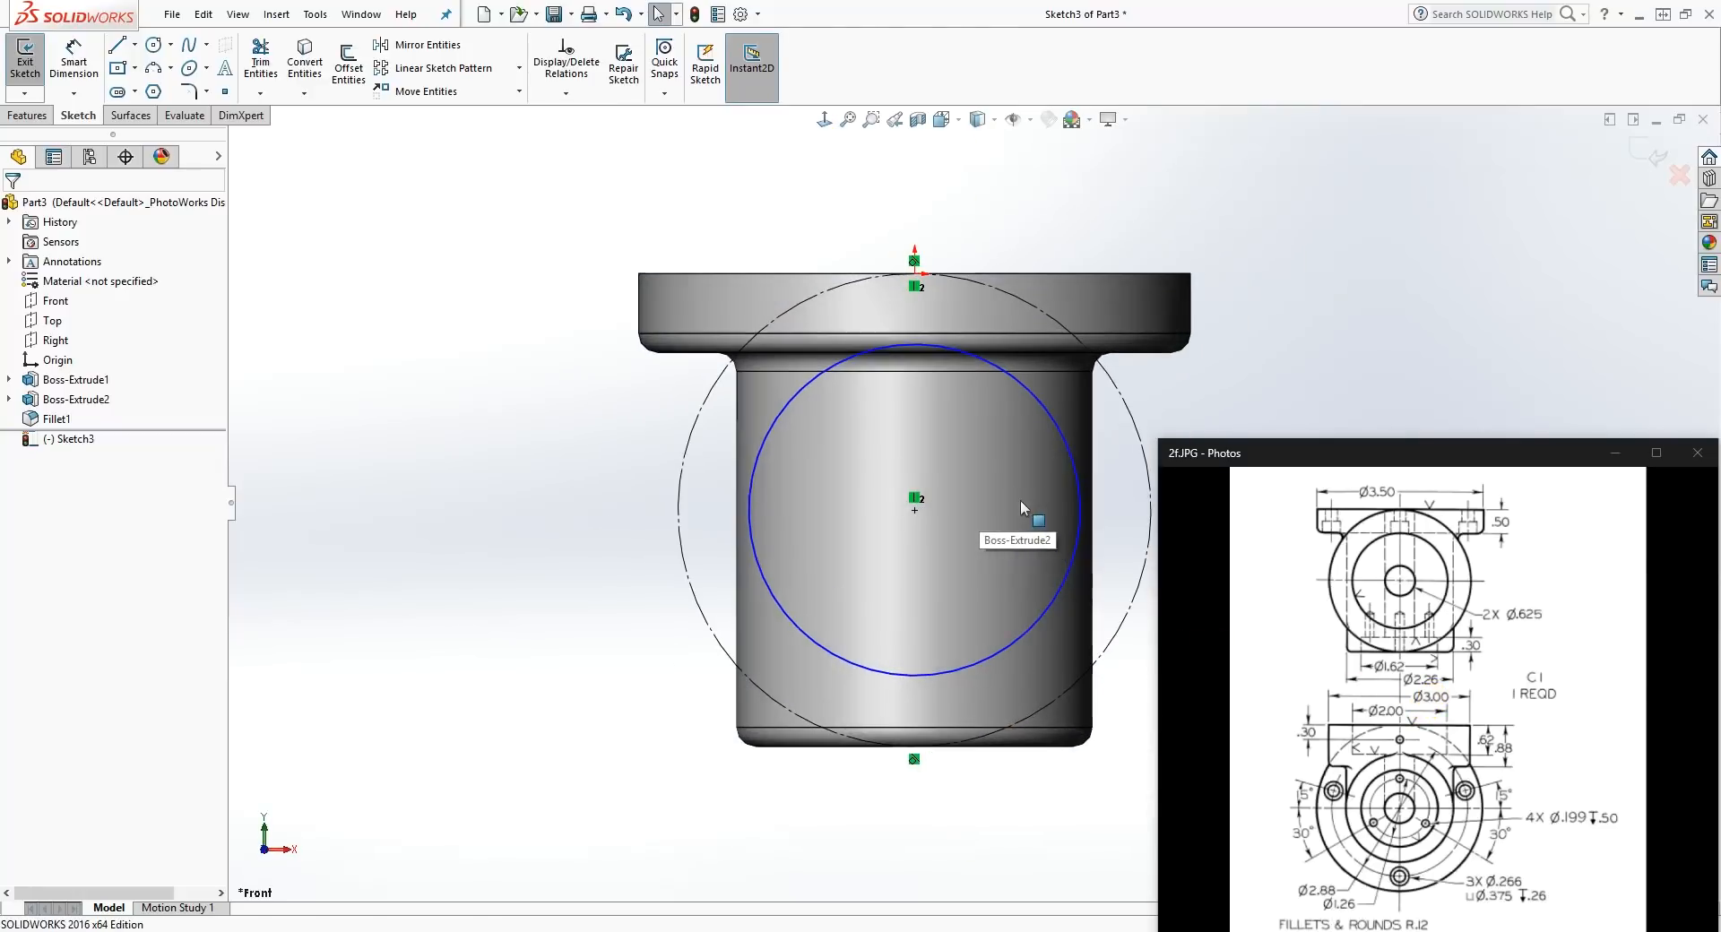
click(1080, 533)
scroll(1102, 562, down, 3)
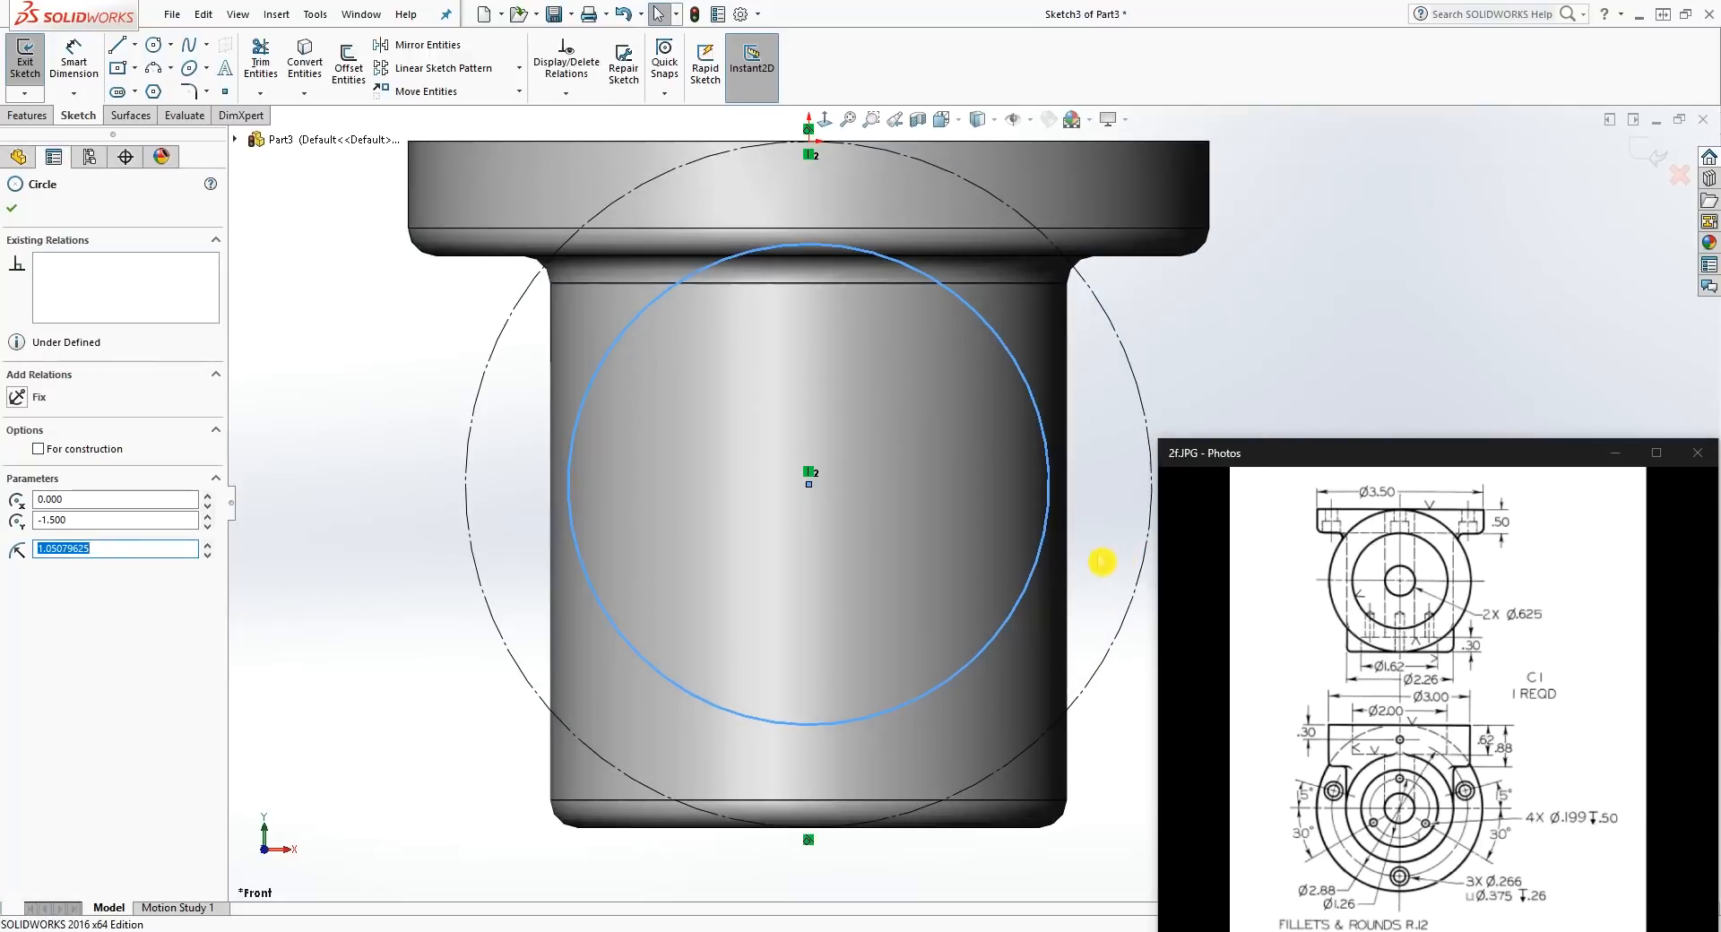
ctrl+click(1067, 516)
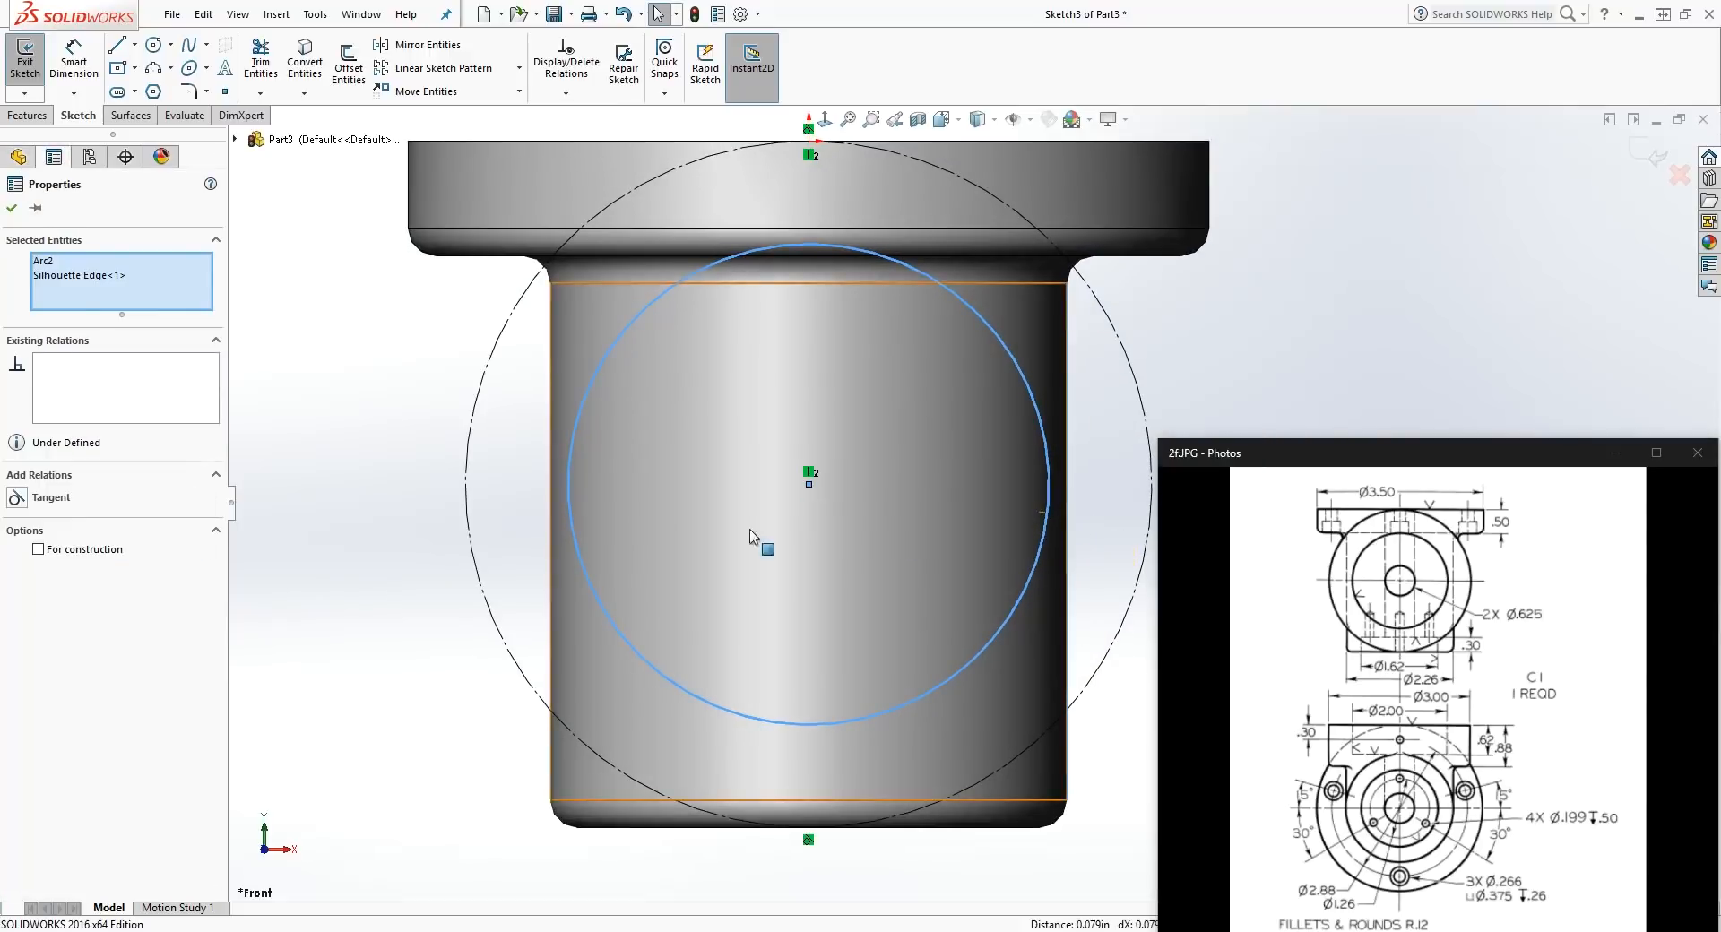
click(19, 499)
key(Escape)
scroll(973, 498, up, 3)
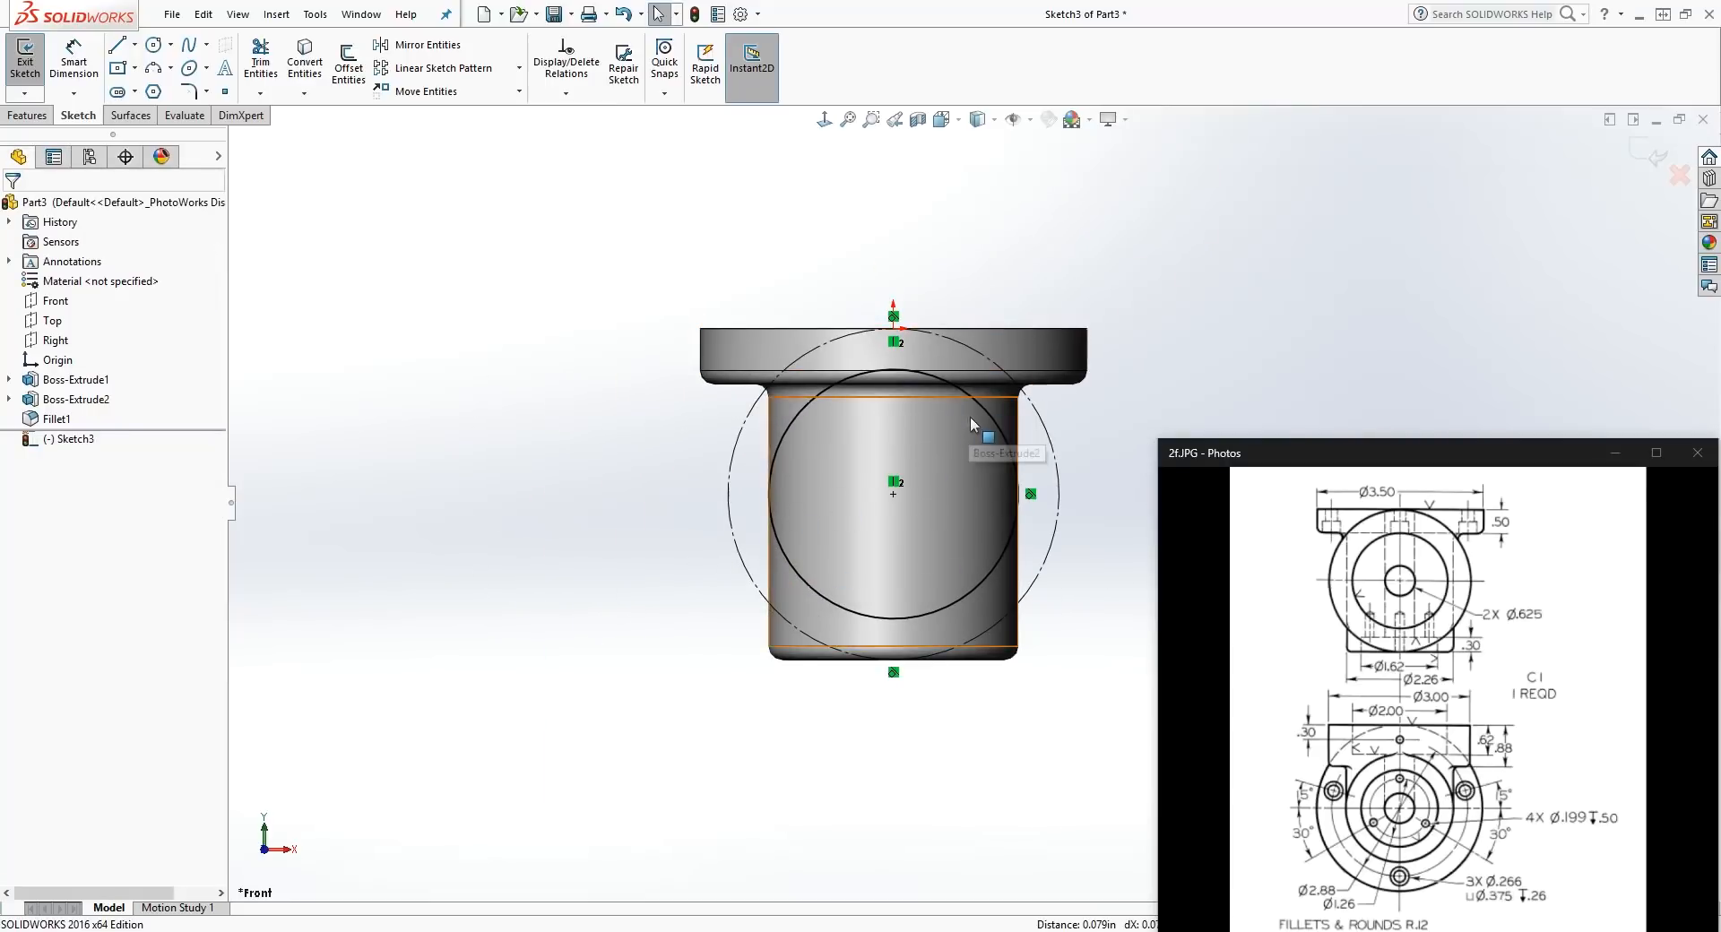
scroll(991, 448, up, 1)
scroll(1013, 448, down, 1)
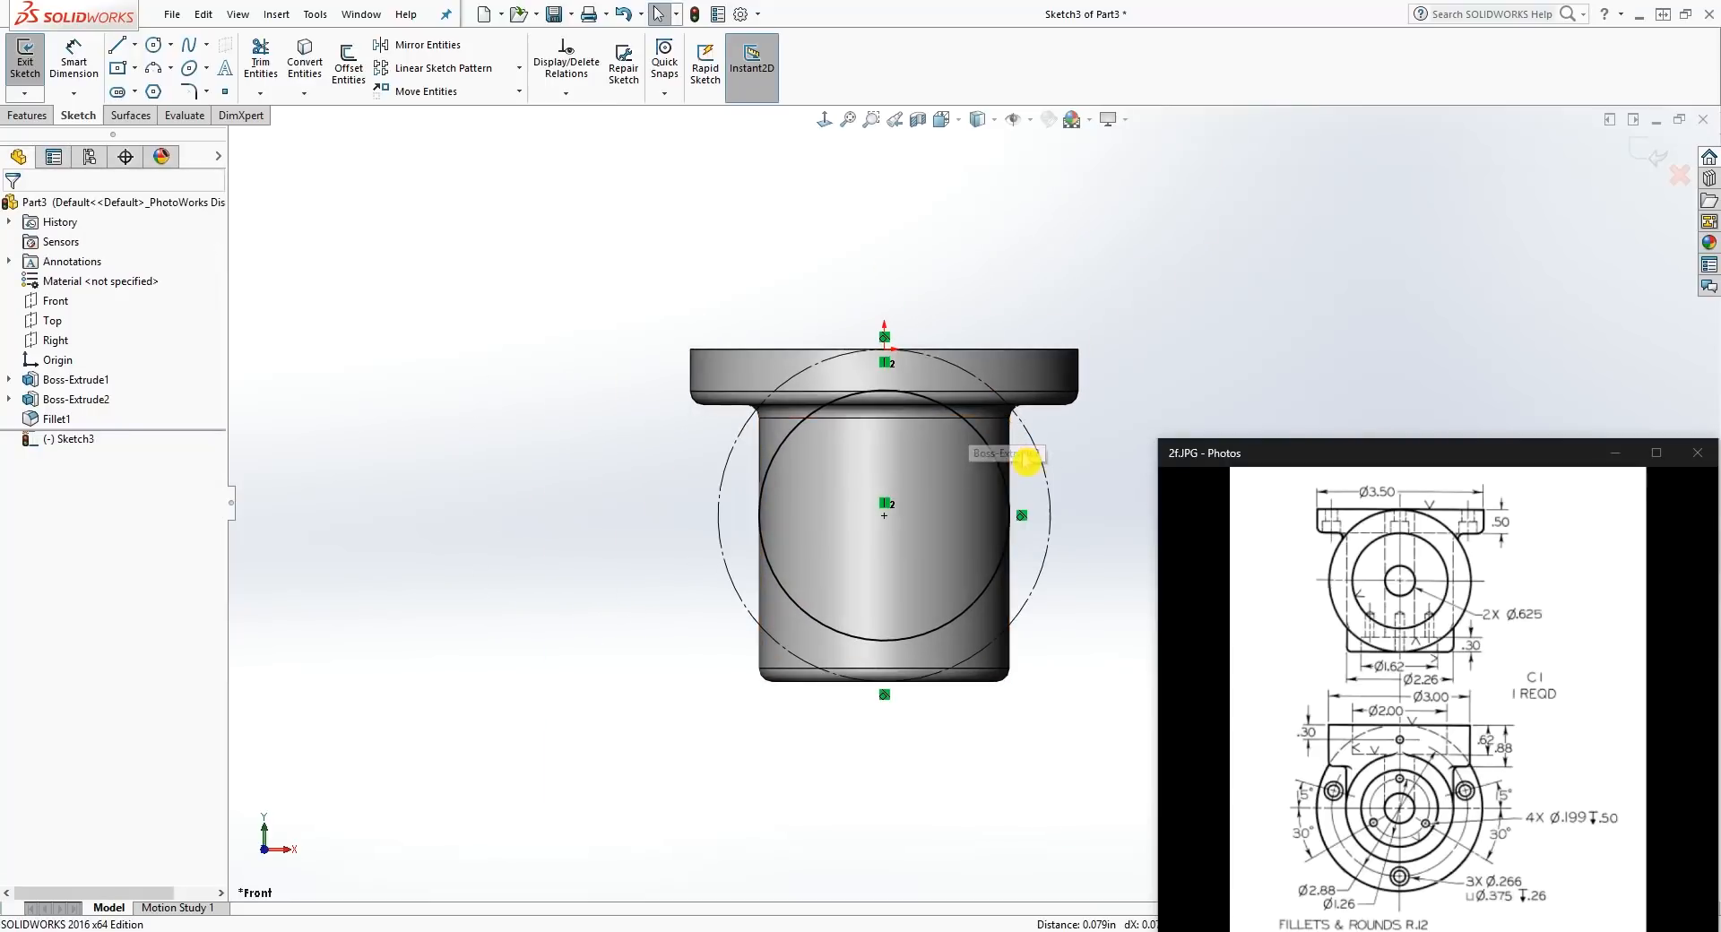
middle_drag(927, 431, 771, 453)
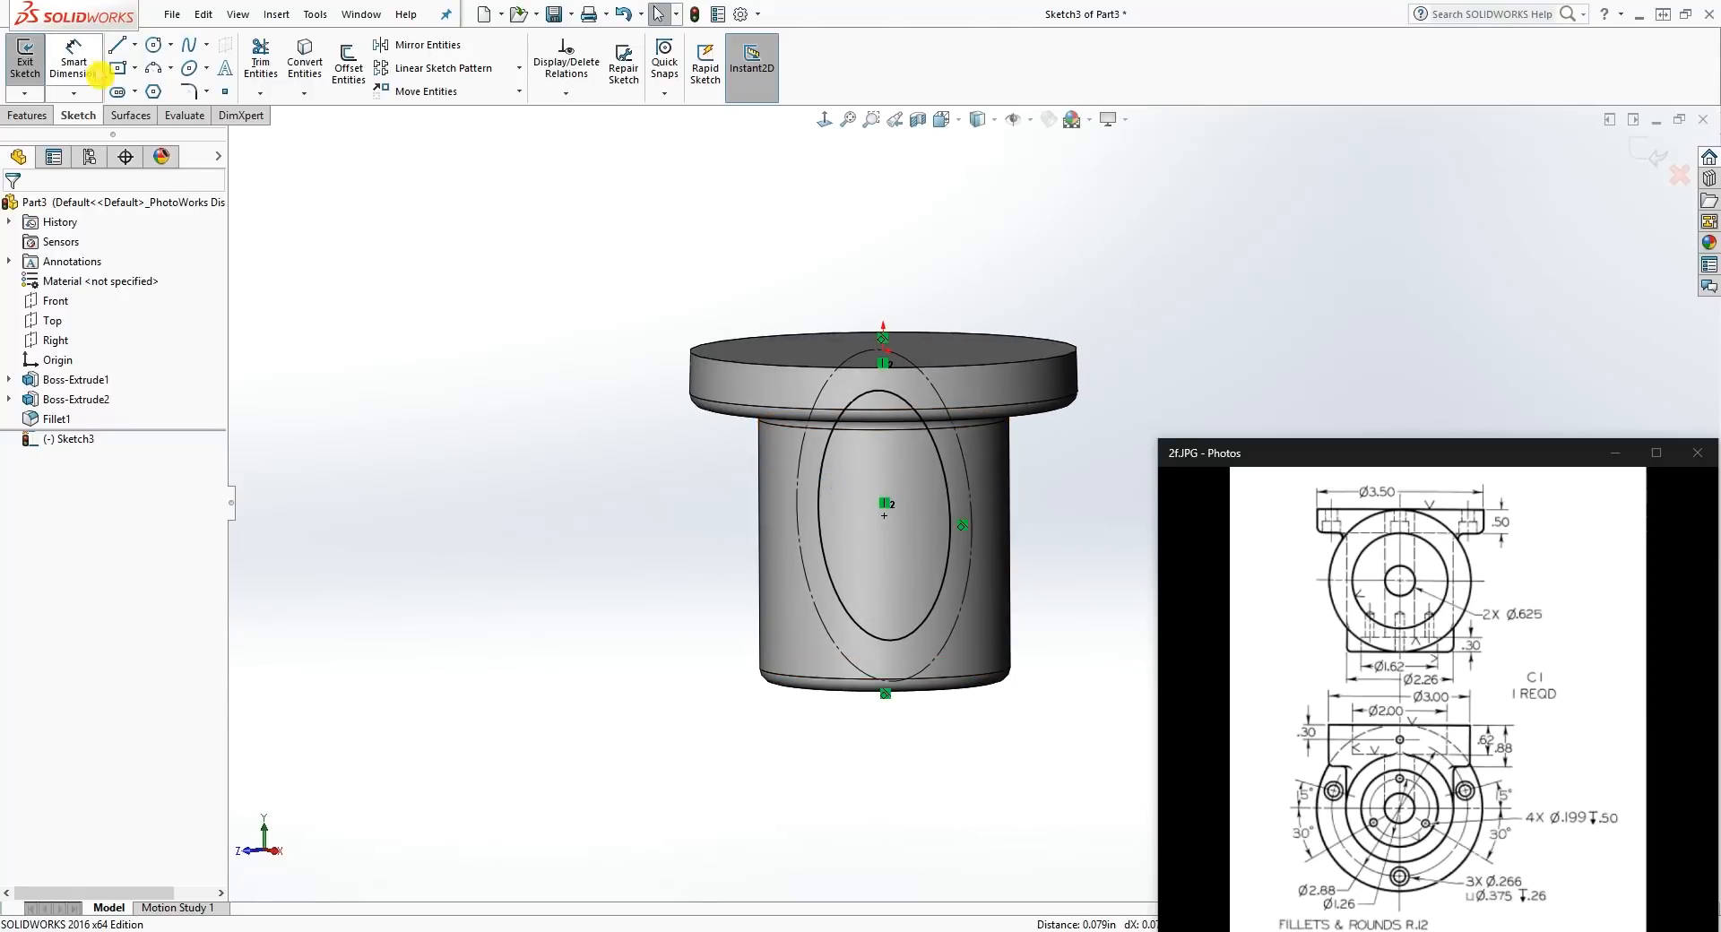
Step: Extrude the inner circle as a blind boss 1.75 in deep, merged with the body
click(36, 114)
click(33, 62)
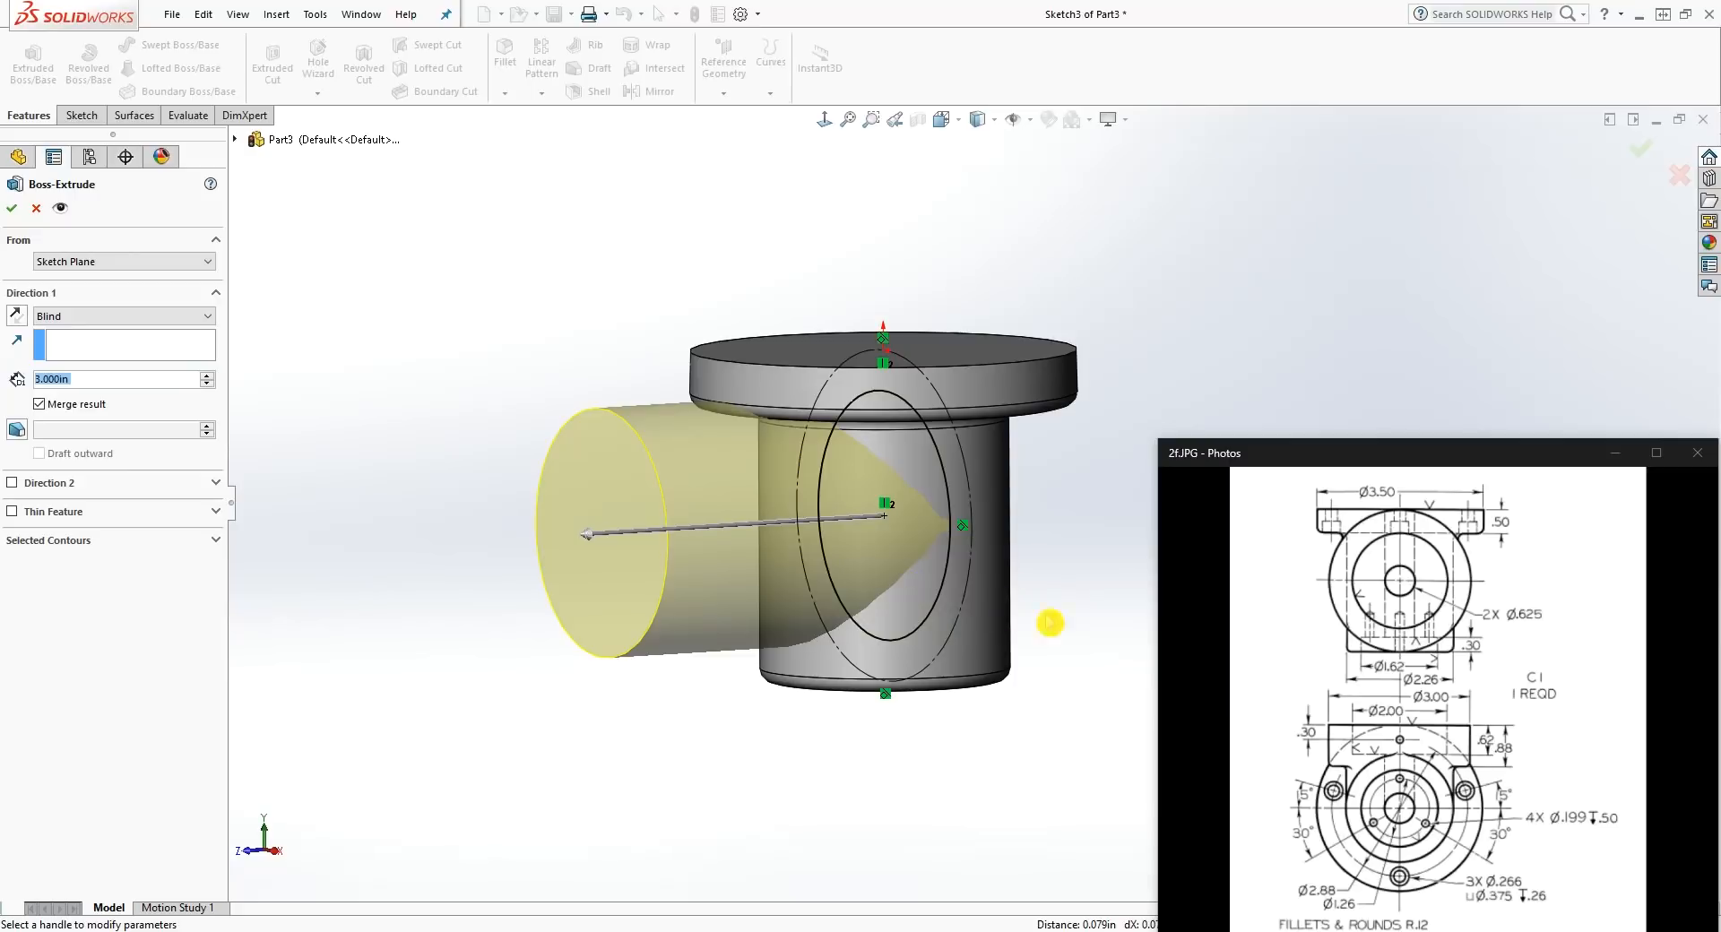
mouse_move(1331, 795)
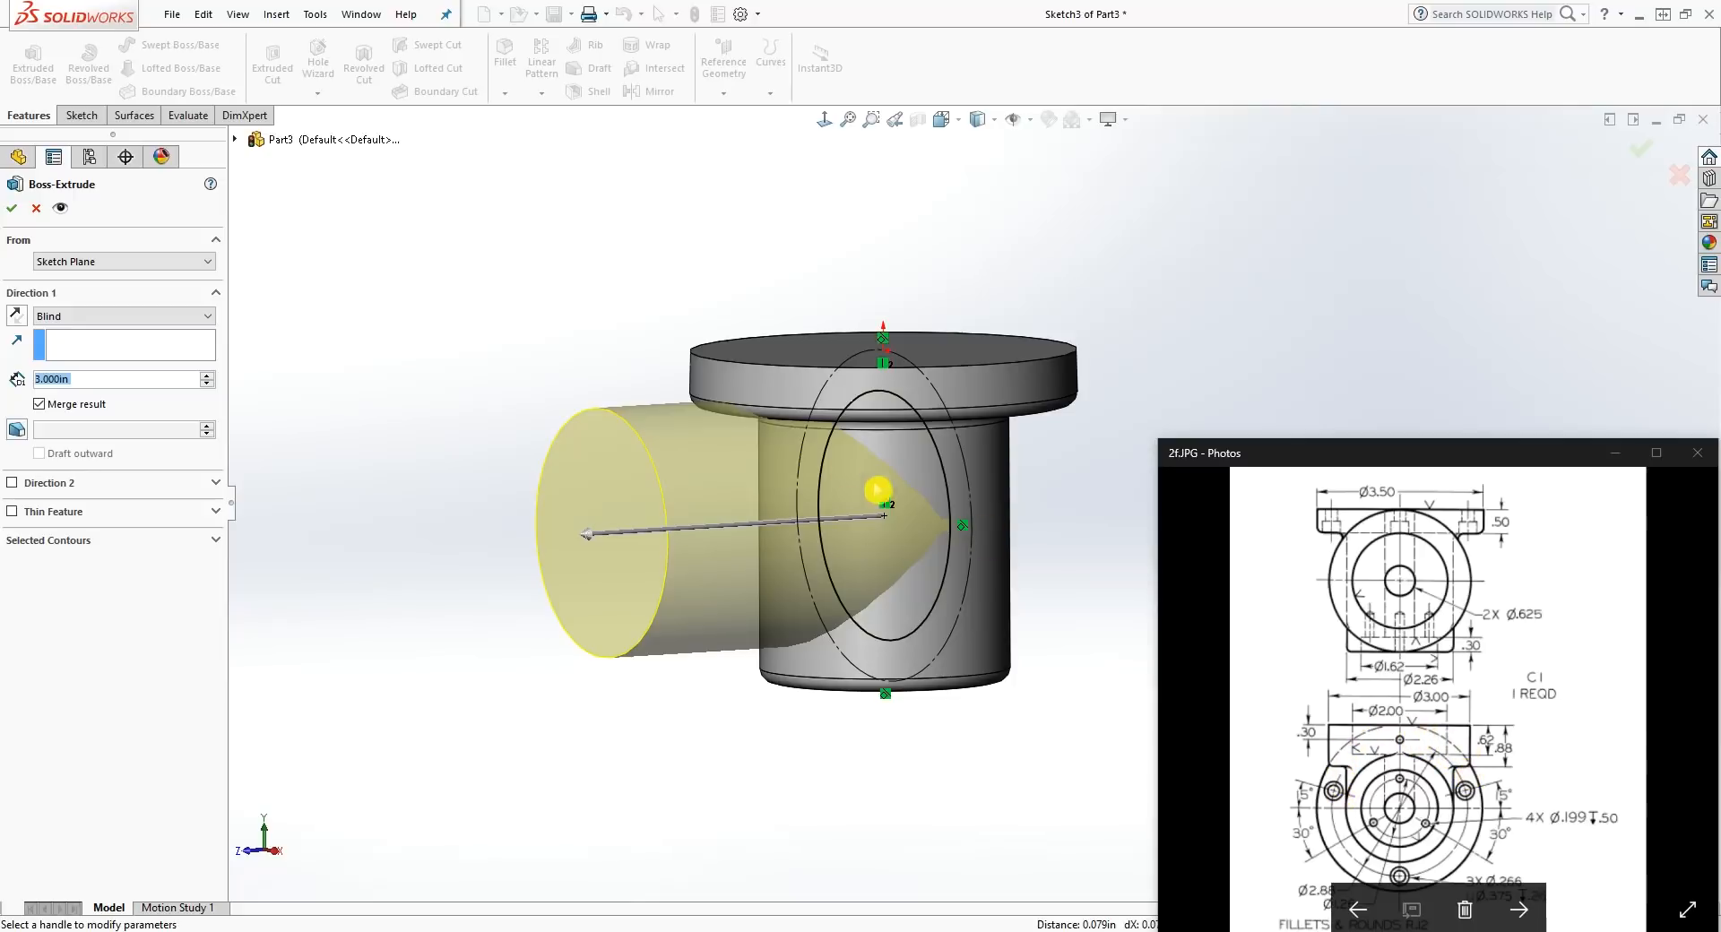
middle_drag(771, 494, 884, 192)
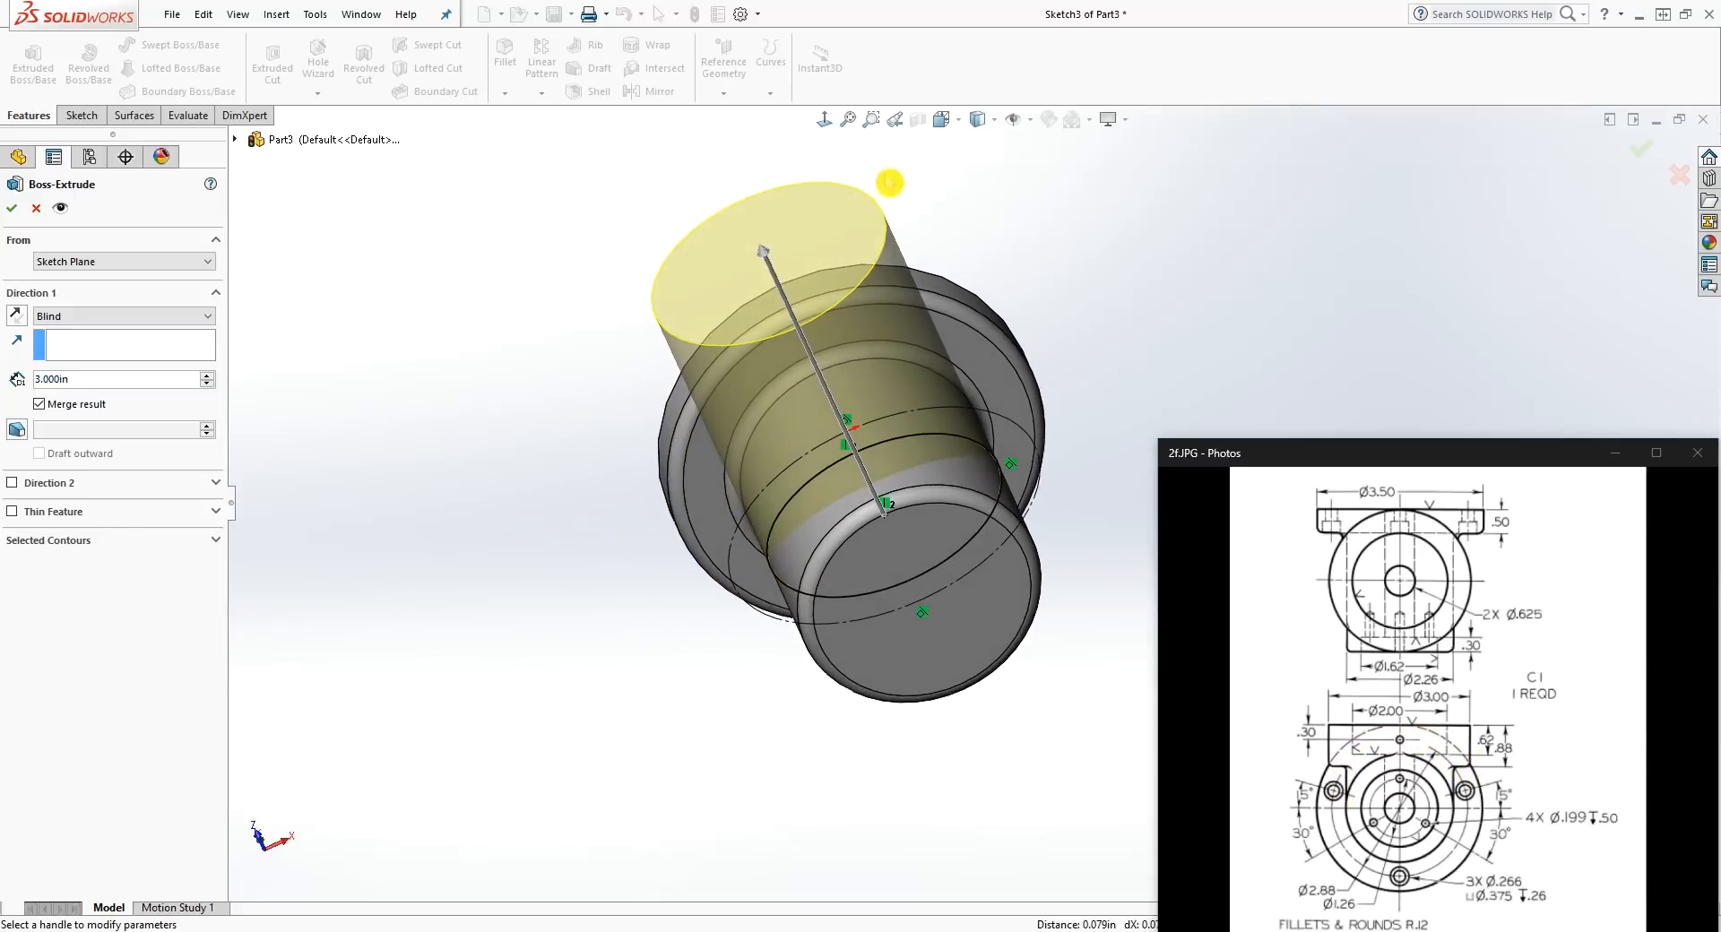
click(824, 122)
middle_drag(909, 435, 978, 347)
scroll(978, 347, up, 2)
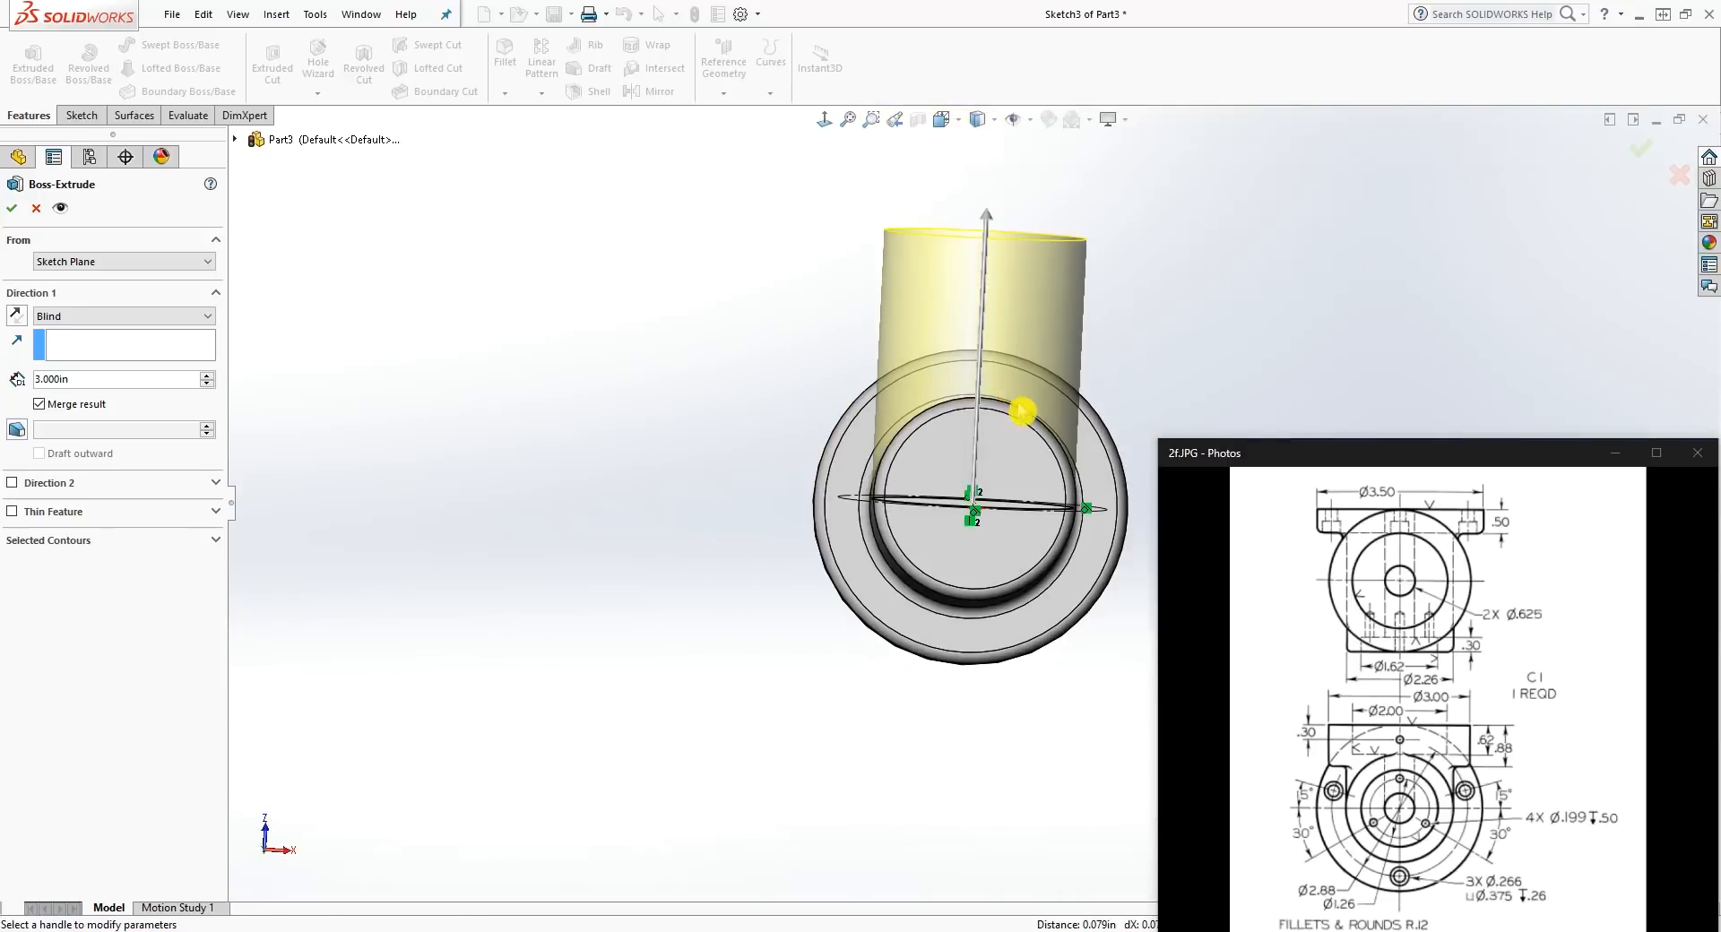
drag(986, 241, 984, 346)
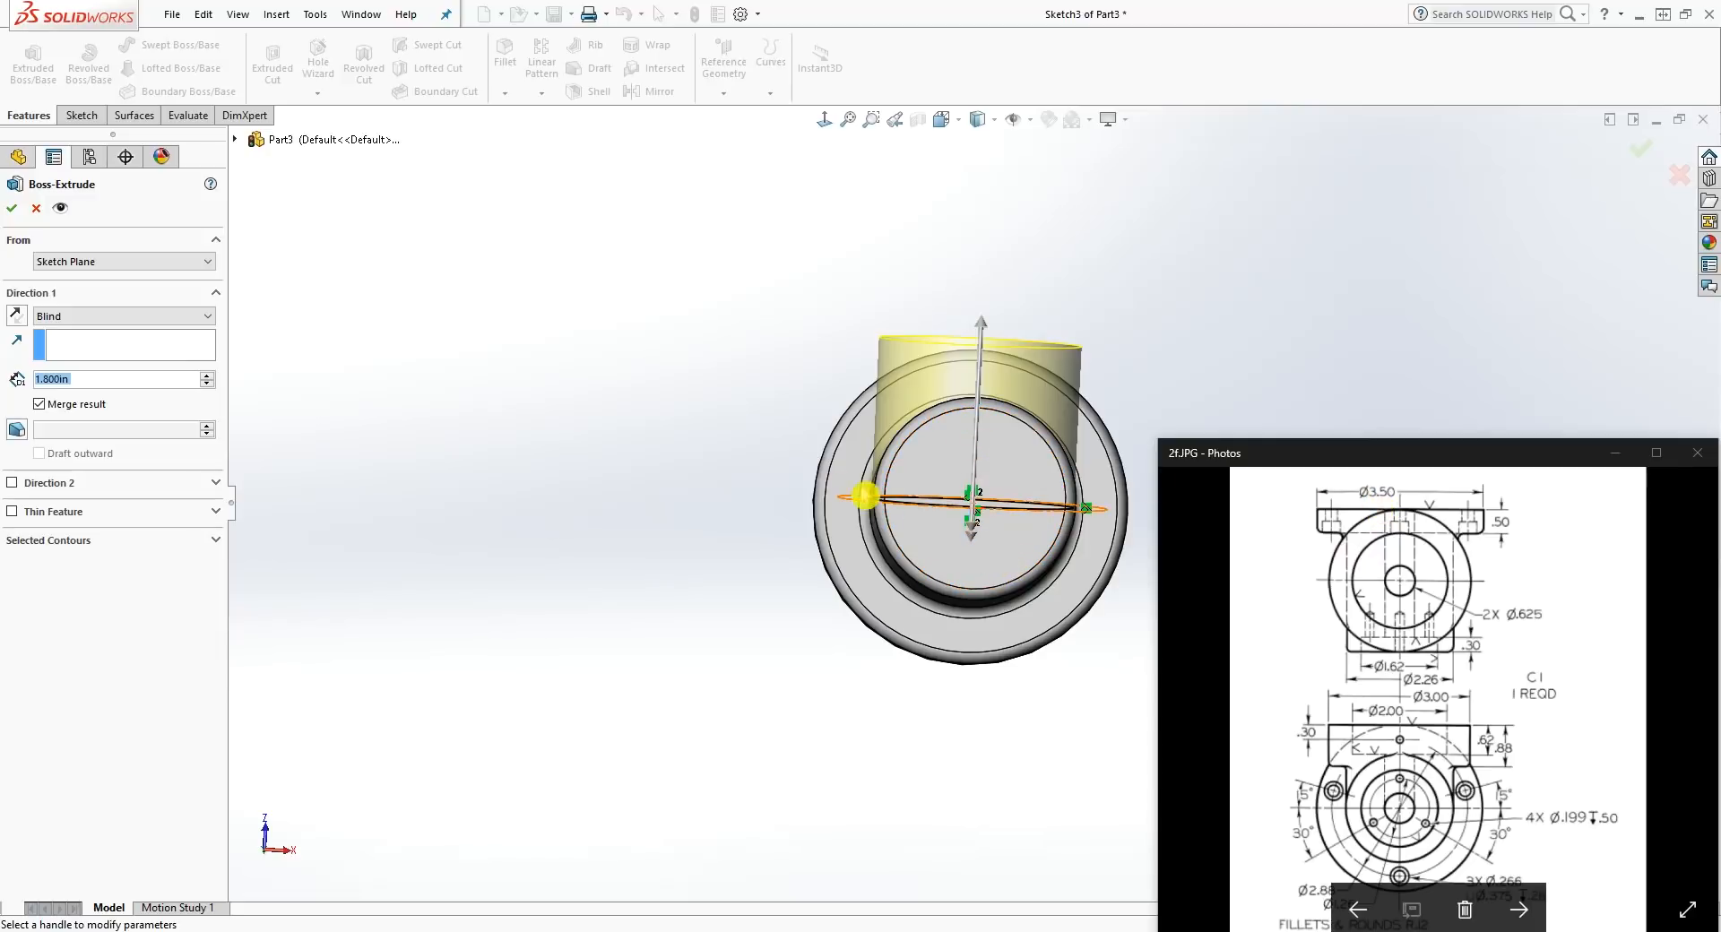
middle_drag(818, 466, 766, 688)
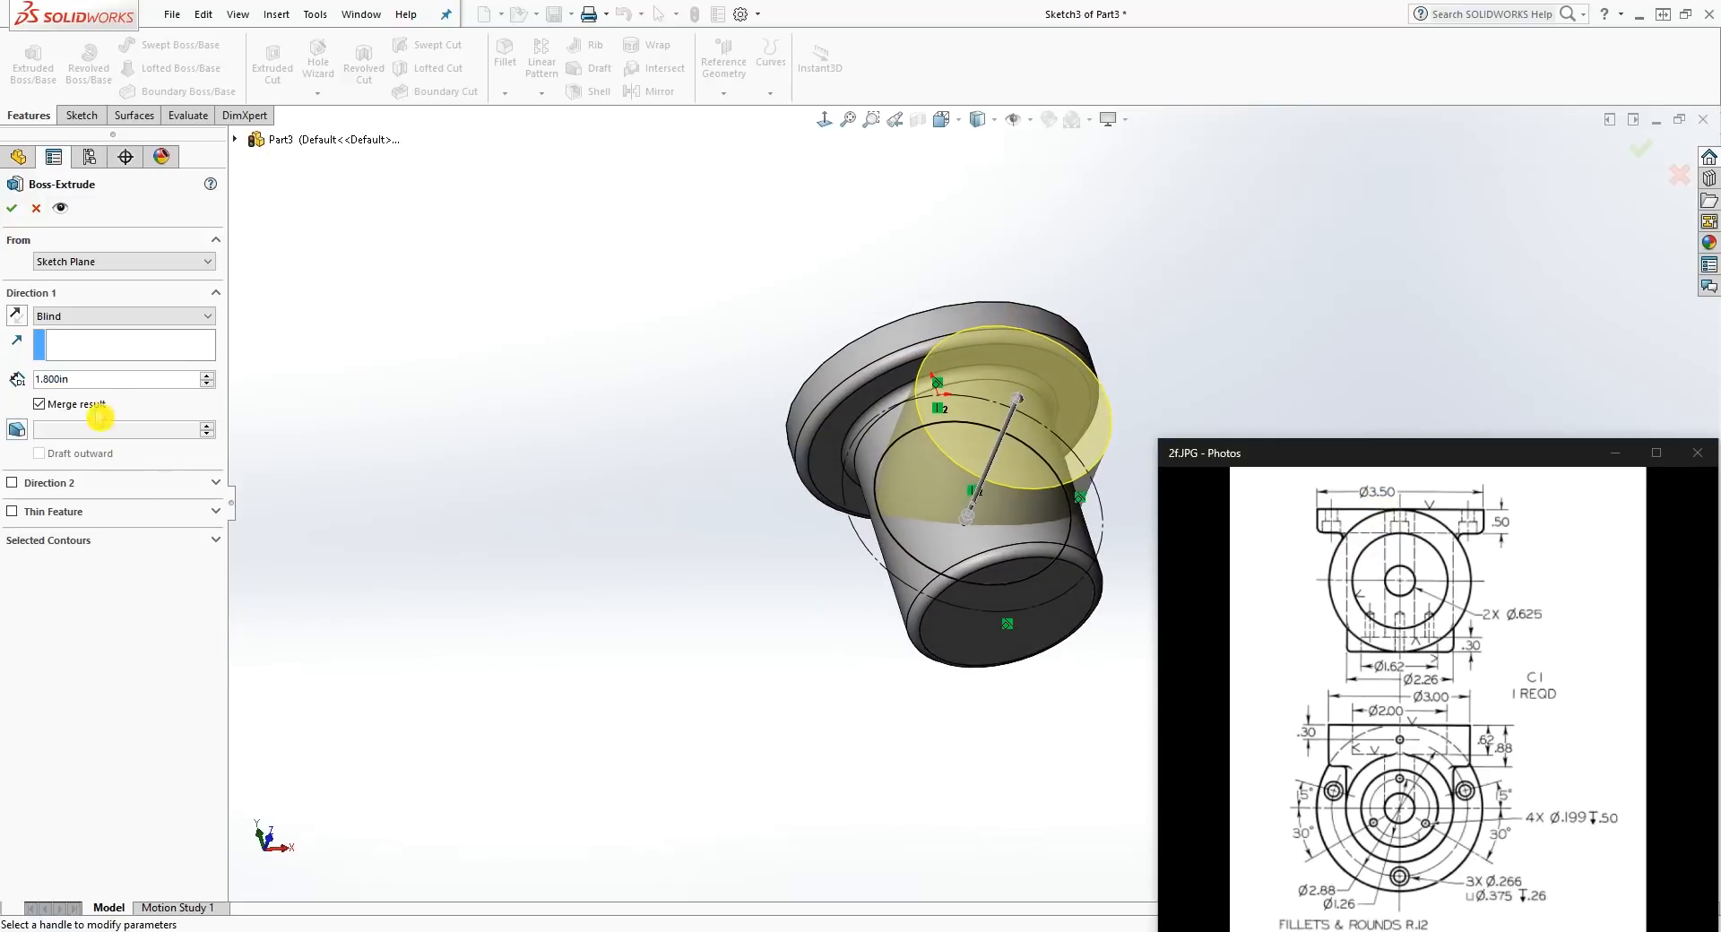
click(78, 377)
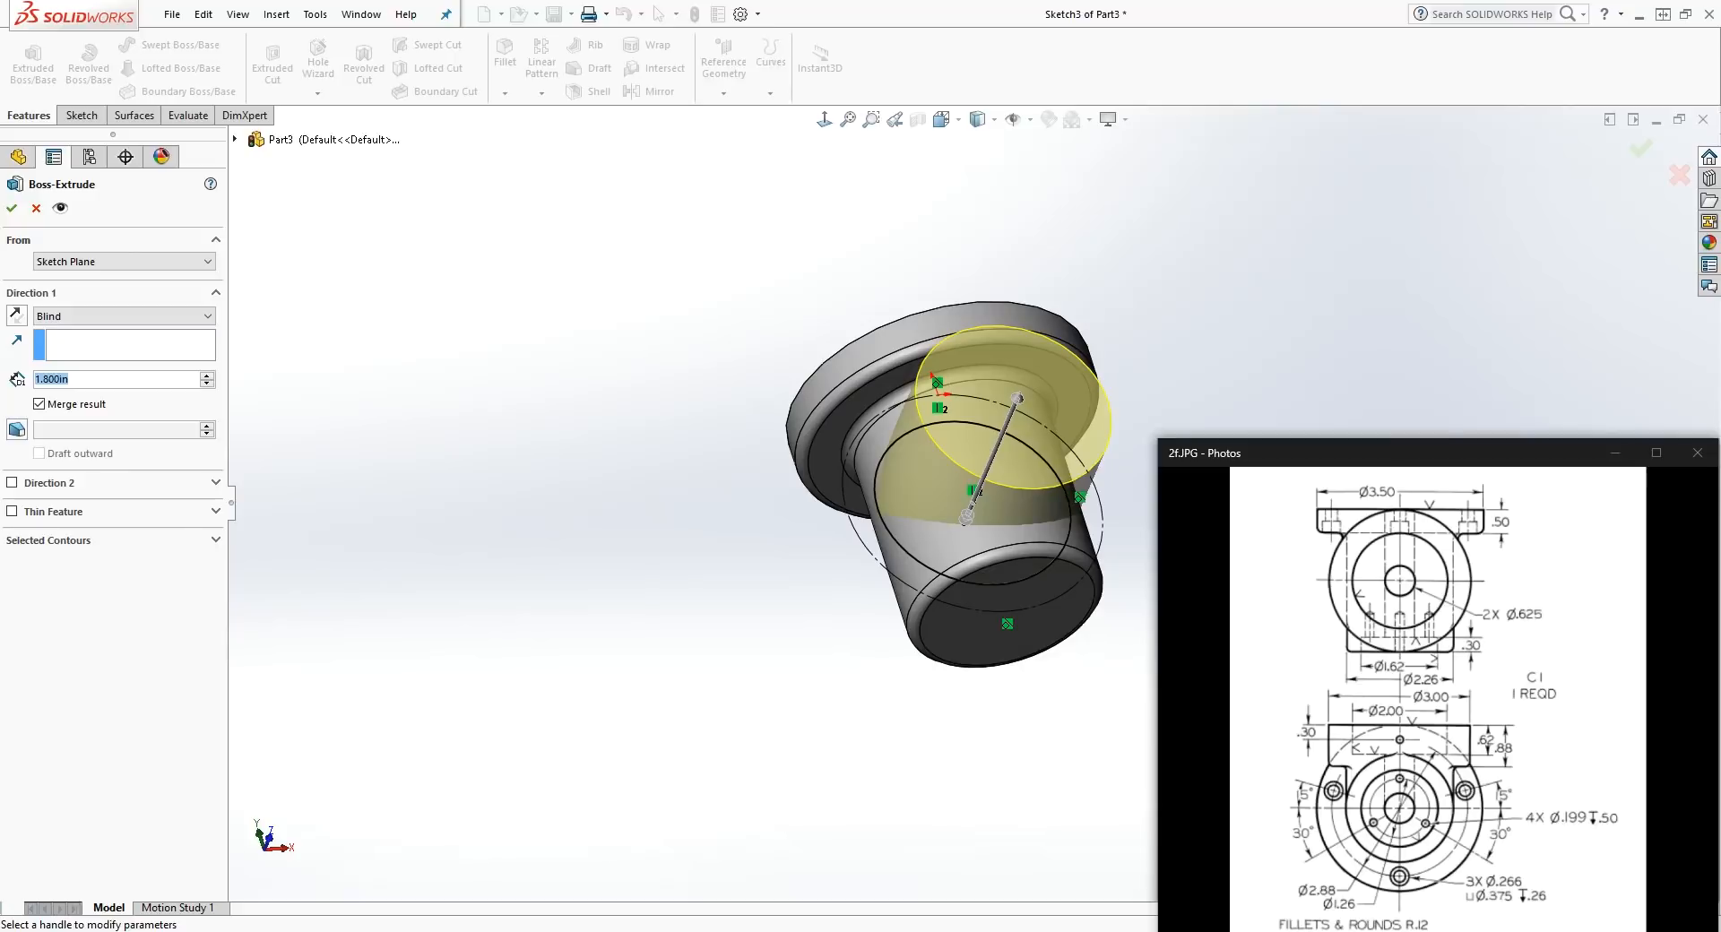
text(1.75)
key(Return)
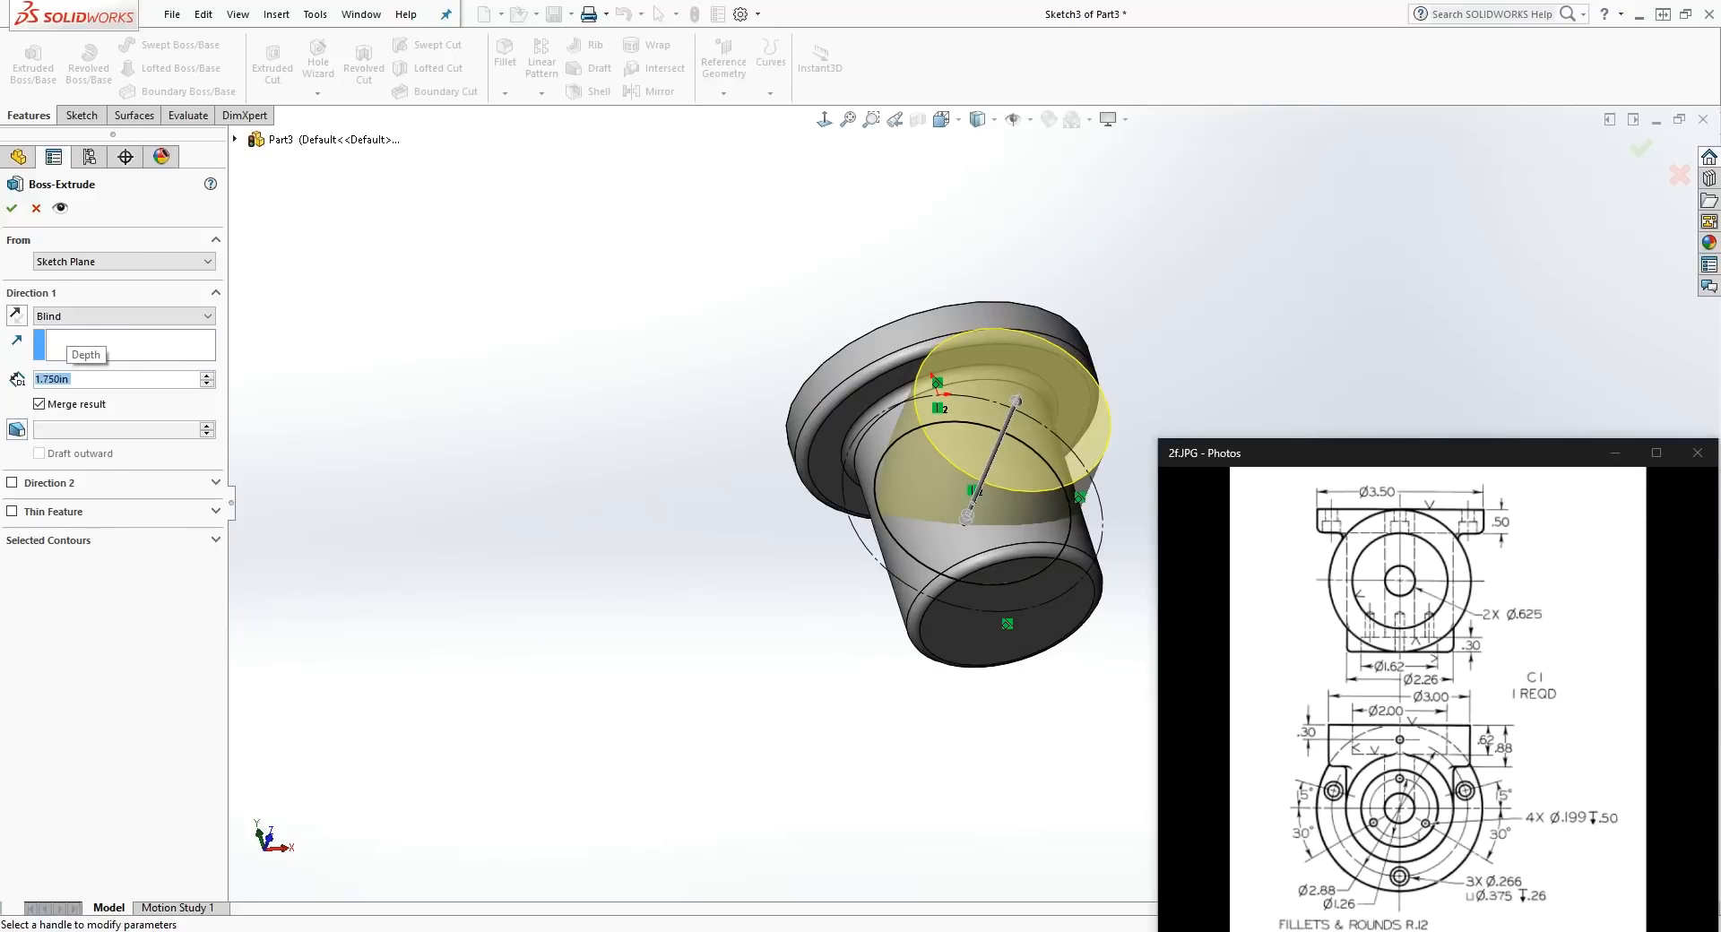
click(11, 208)
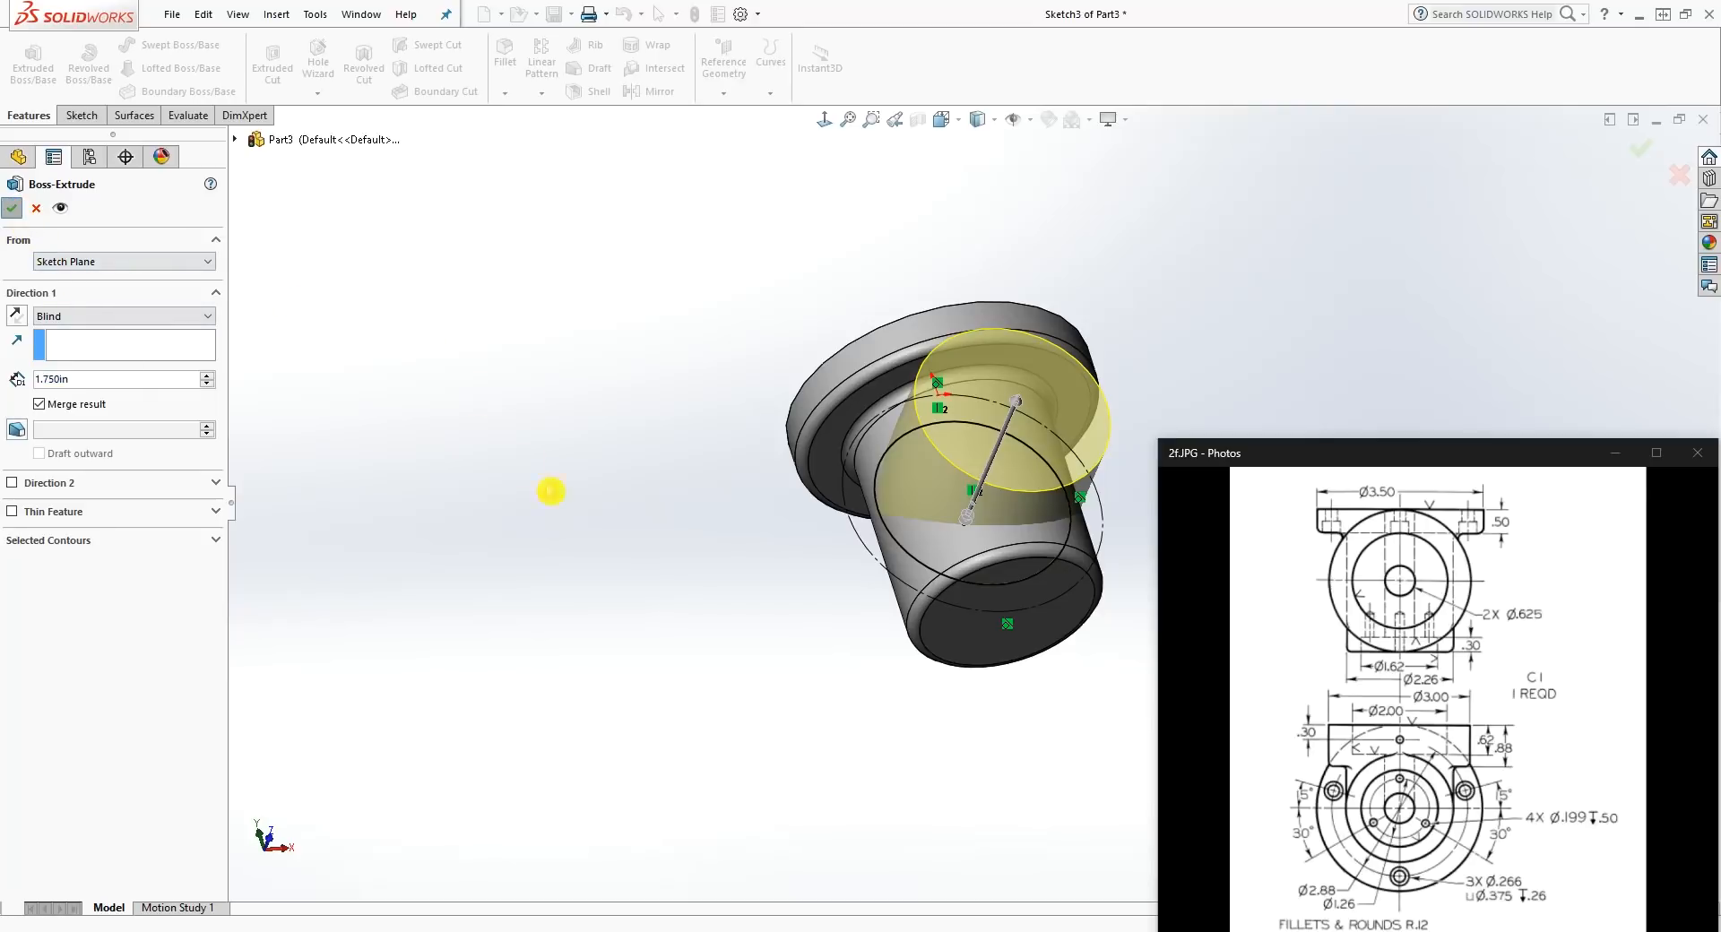
Step: Examine from several angles how the cross boss meets the cylinder and the flange
middle_drag(746, 634, 732, 483)
scroll(1042, 499, up, 2)
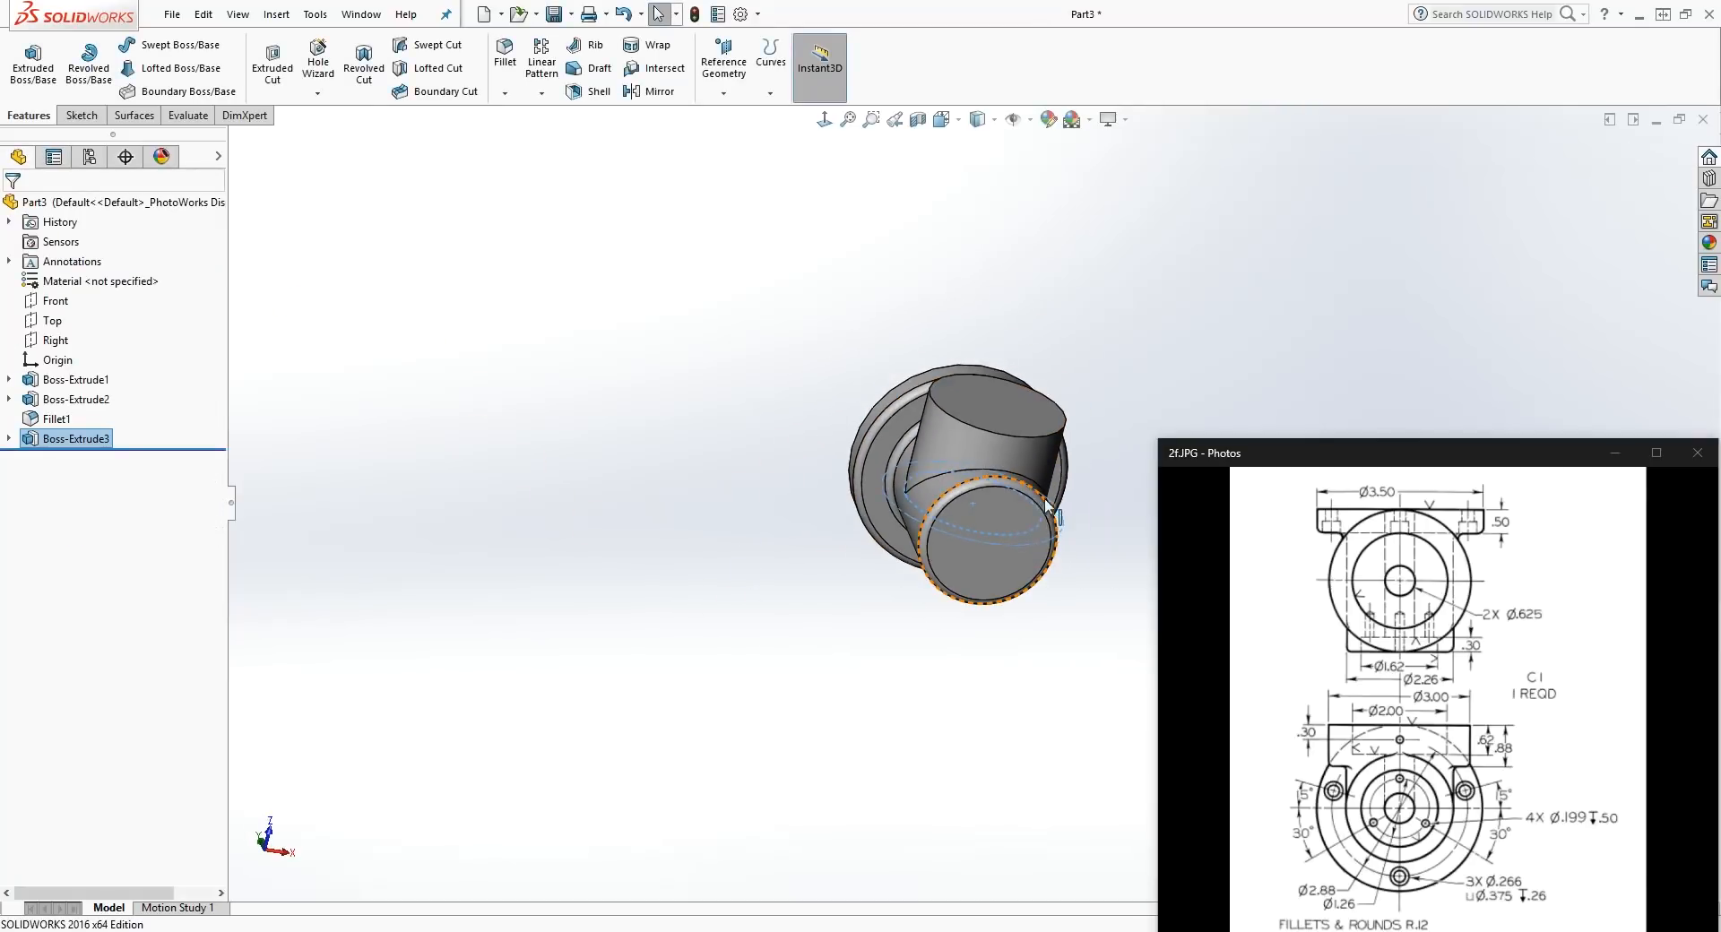
click(1147, 368)
click(824, 119)
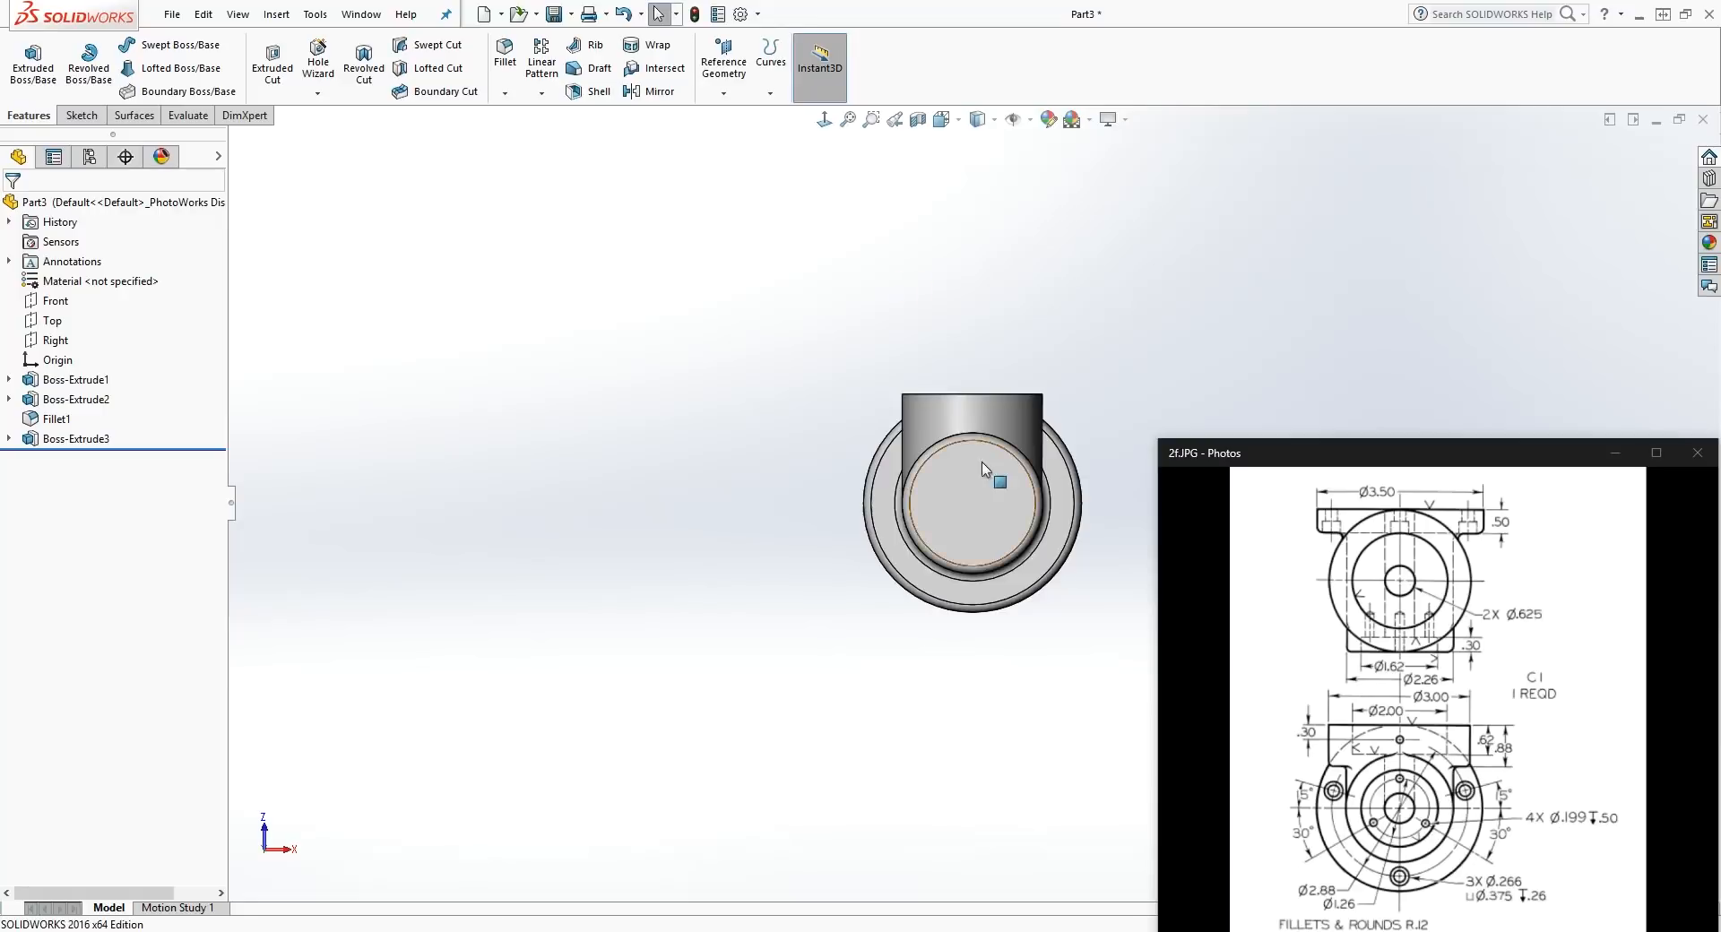
scroll(986, 413, down, 4)
middle_drag(1046, 414, 995, 582)
scroll(1011, 579, up, 3)
scroll(1011, 580, down, 3)
middle_drag(1011, 449, 934, 413)
click(934, 412)
click(575, 485)
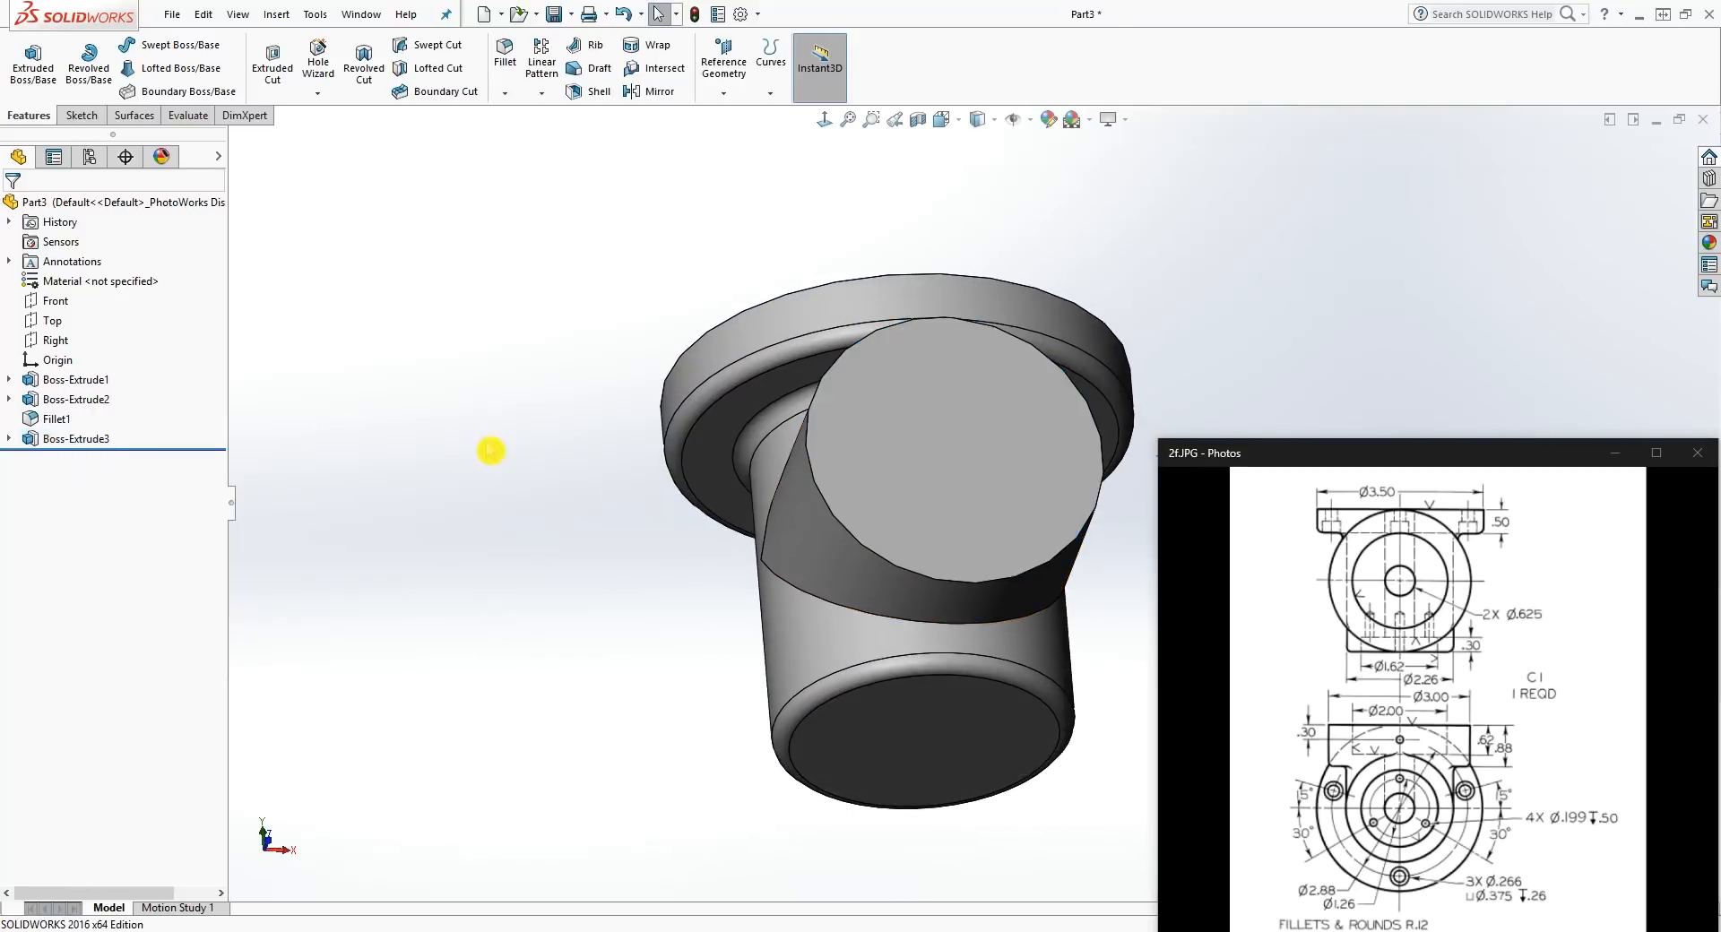
Step: Show the sketch absorbed in the cross boss's extrusion
click(9, 438)
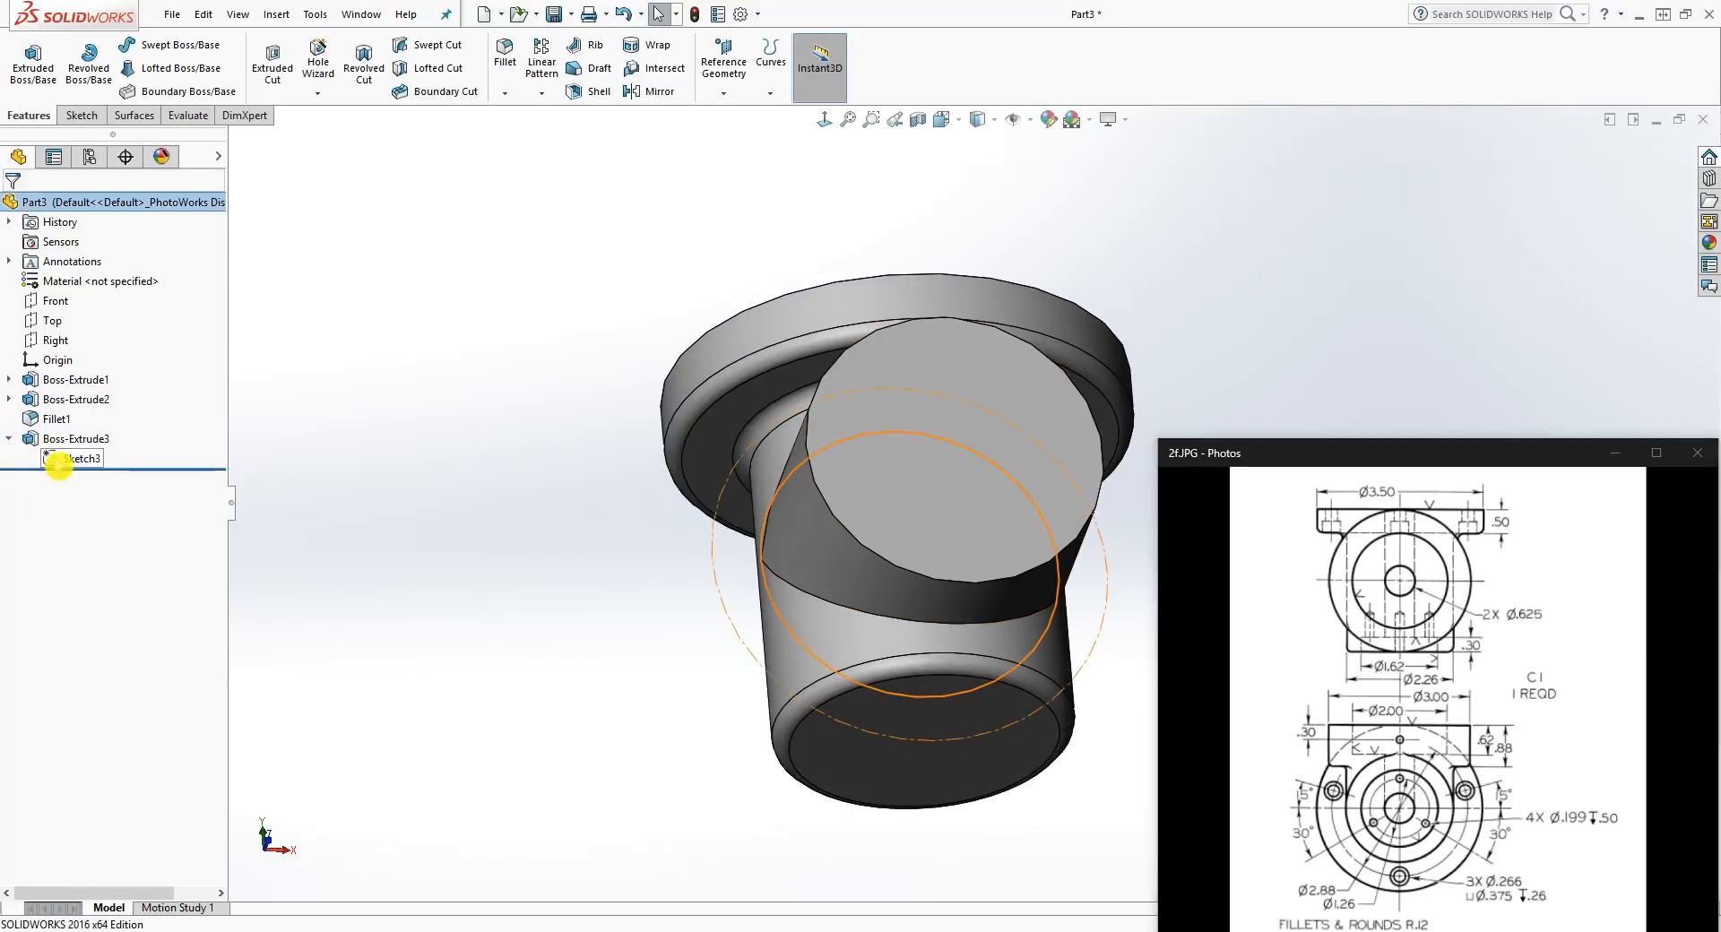
right_click(64, 458)
click(79, 439)
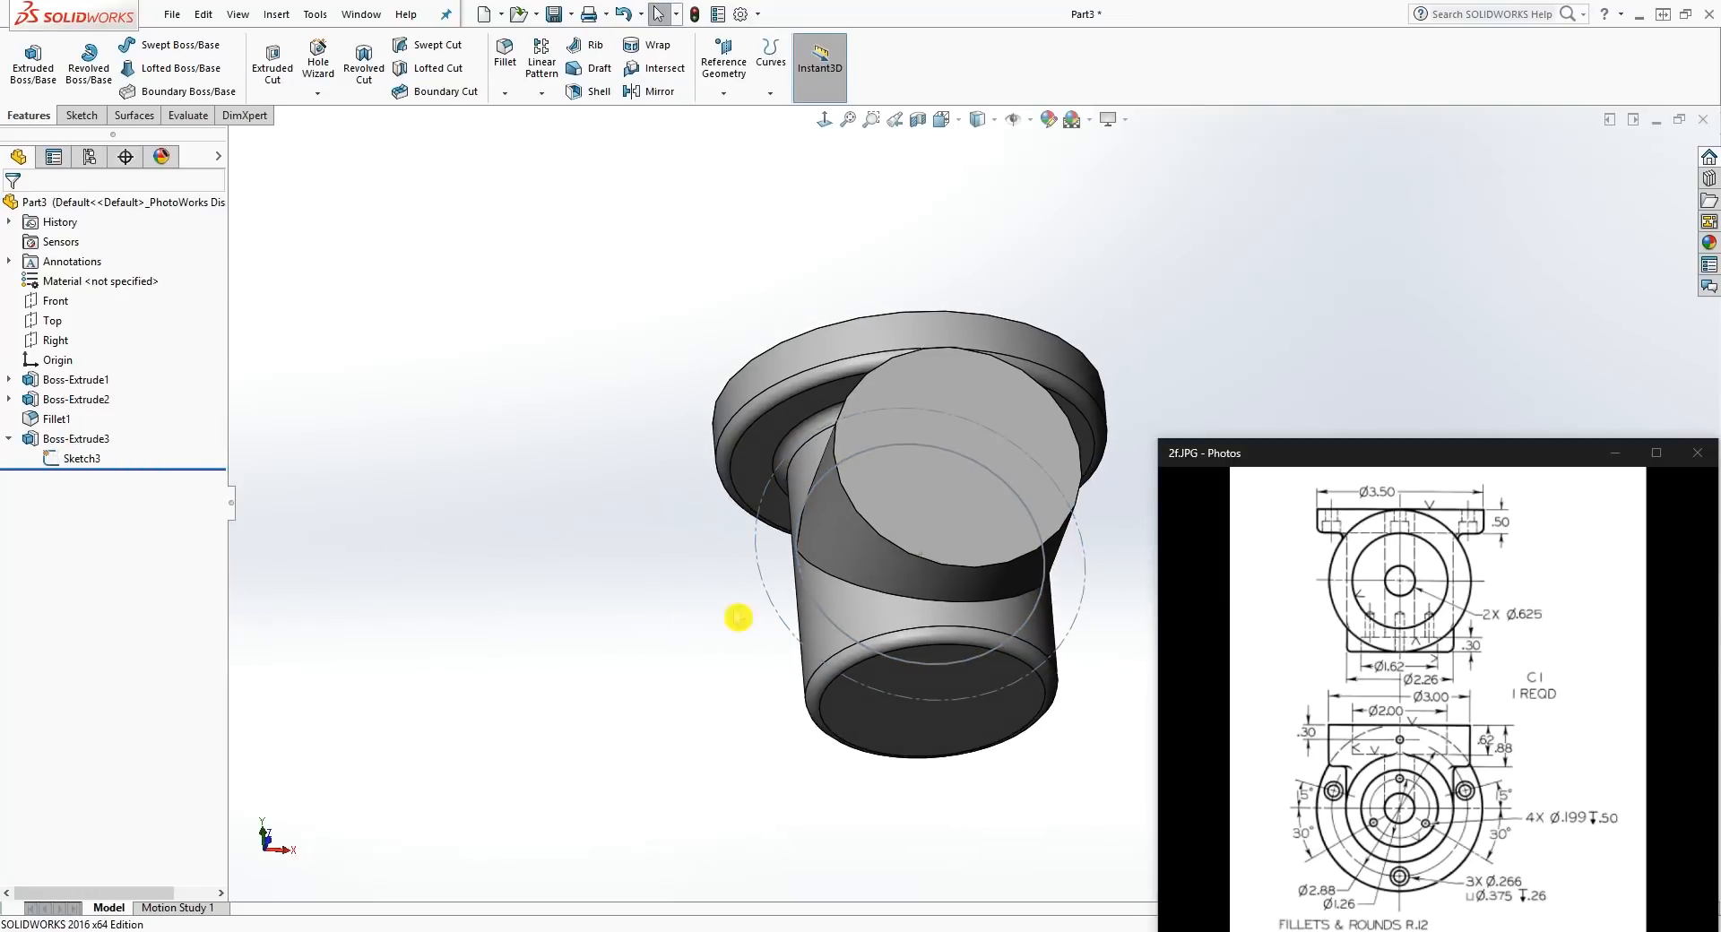
Step: Start a new sketch on the circular end face of the cross boss
click(983, 403)
mouse_move(538, 493)
middle_down()
mouse_move(576, 478)
mouse_move(438, 407)
middle_up()
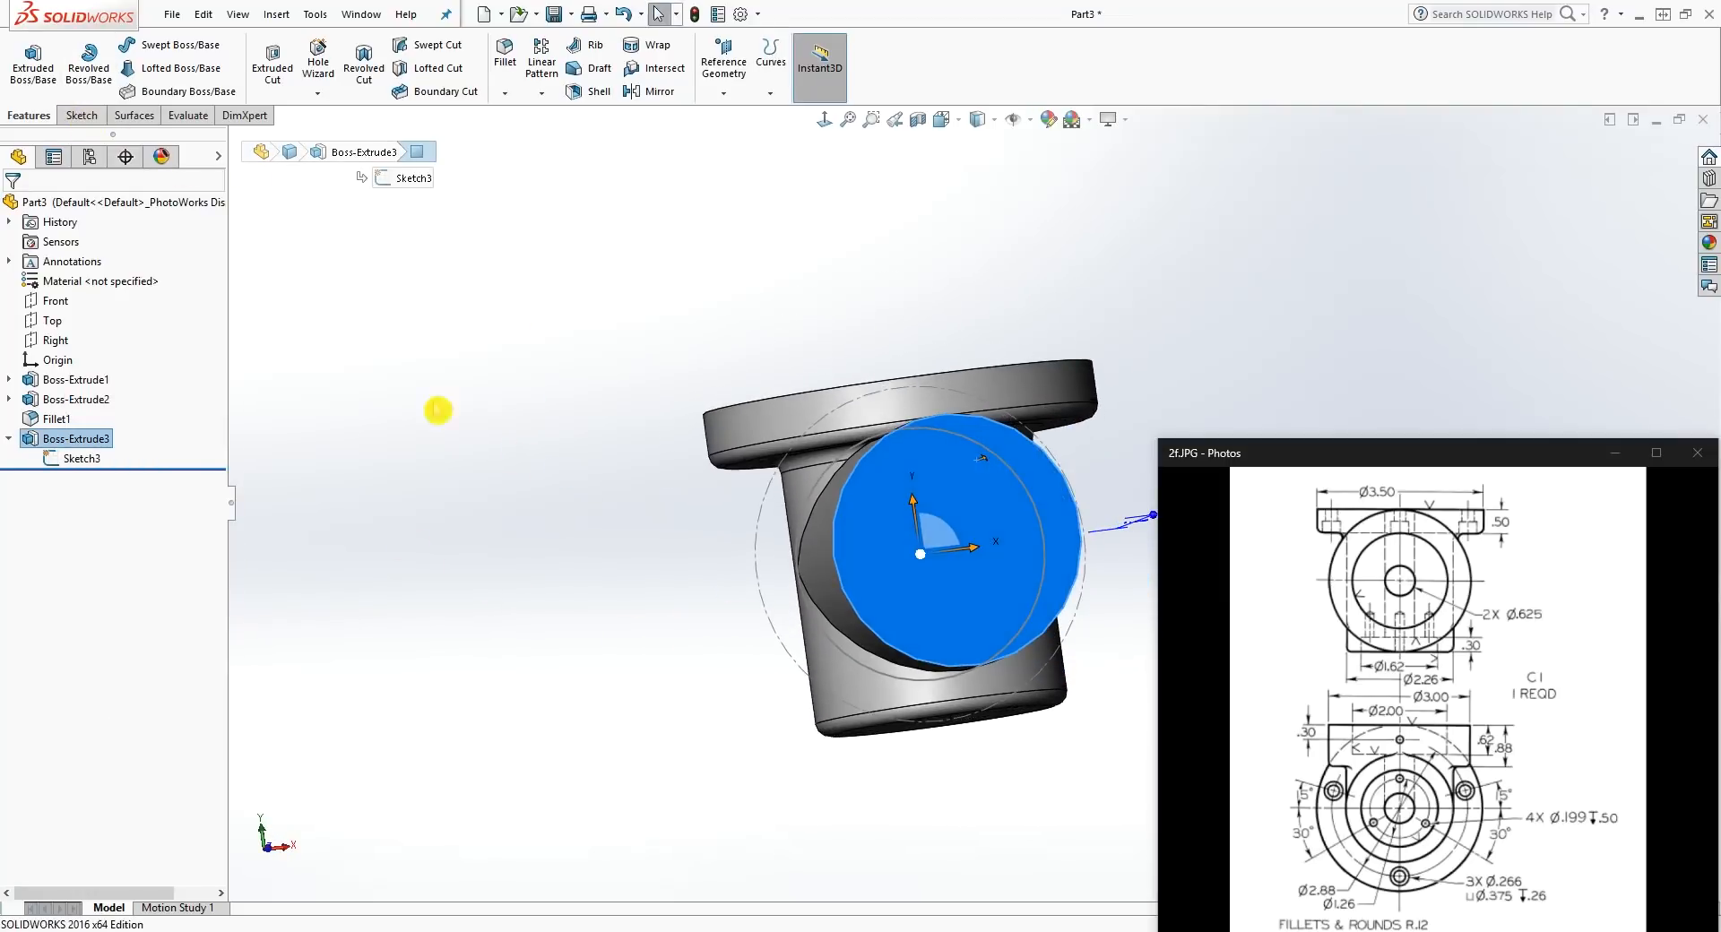
click(79, 115)
click(40, 58)
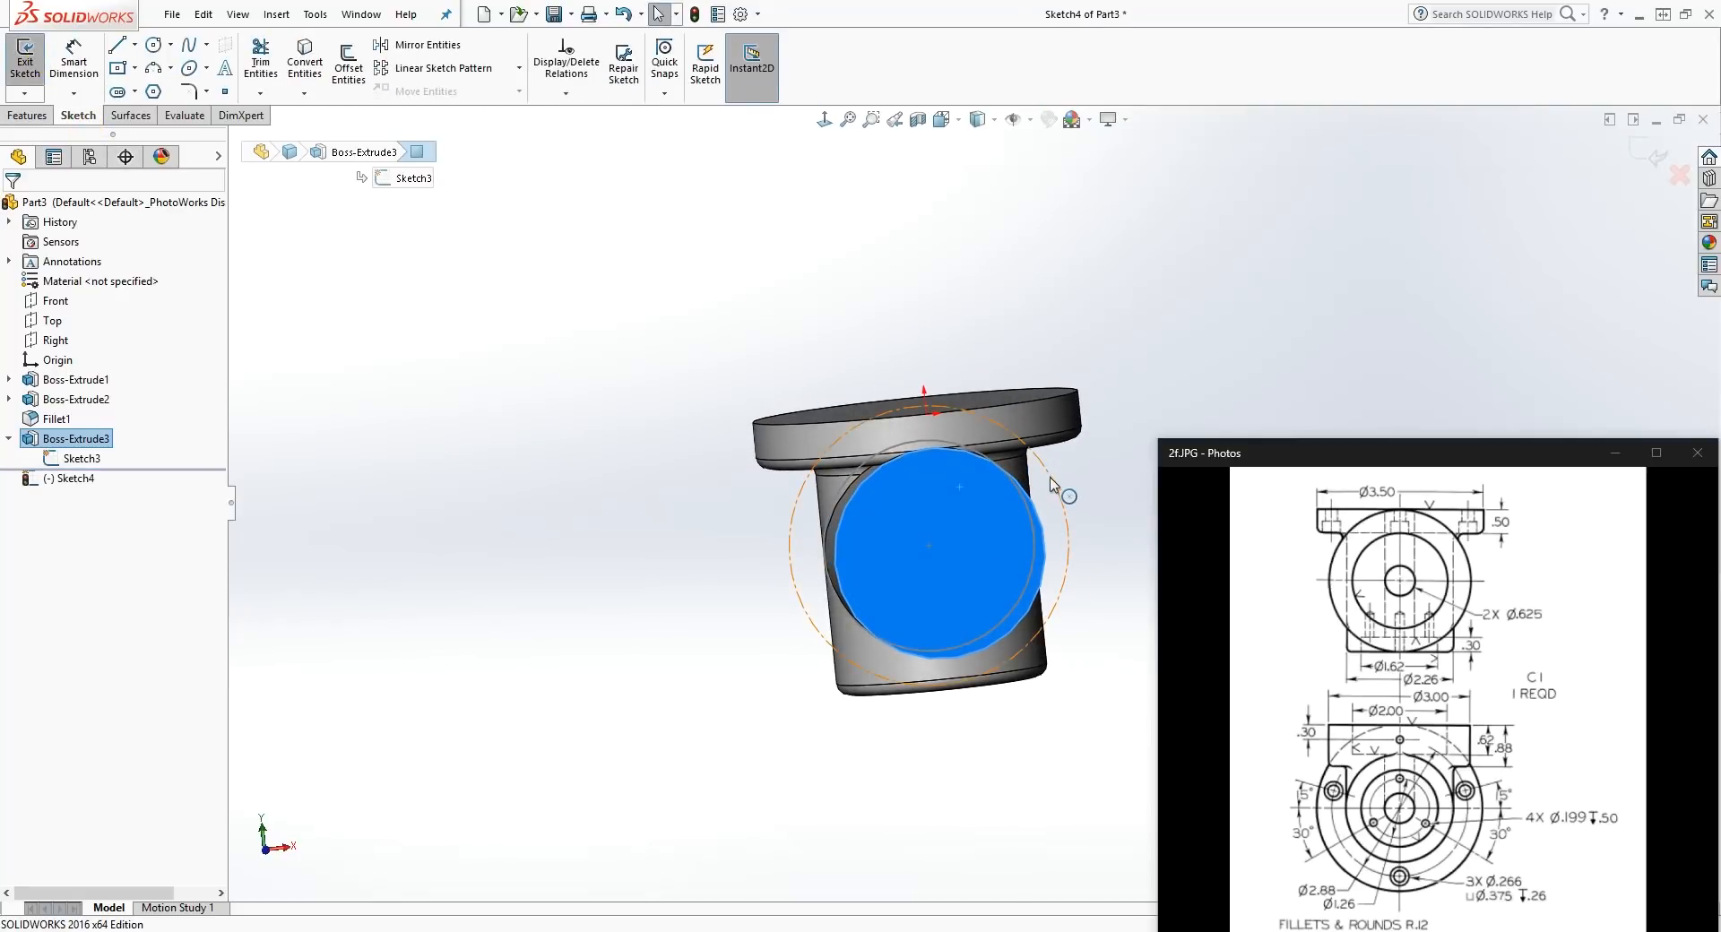
Step: Convert the large construction circle of the boss's sketch into a solid circle in the new sketch
click(1050, 484)
mouse_move(1061, 594)
middle_down()
mouse_move(983, 635)
mouse_move(993, 622)
middle_up()
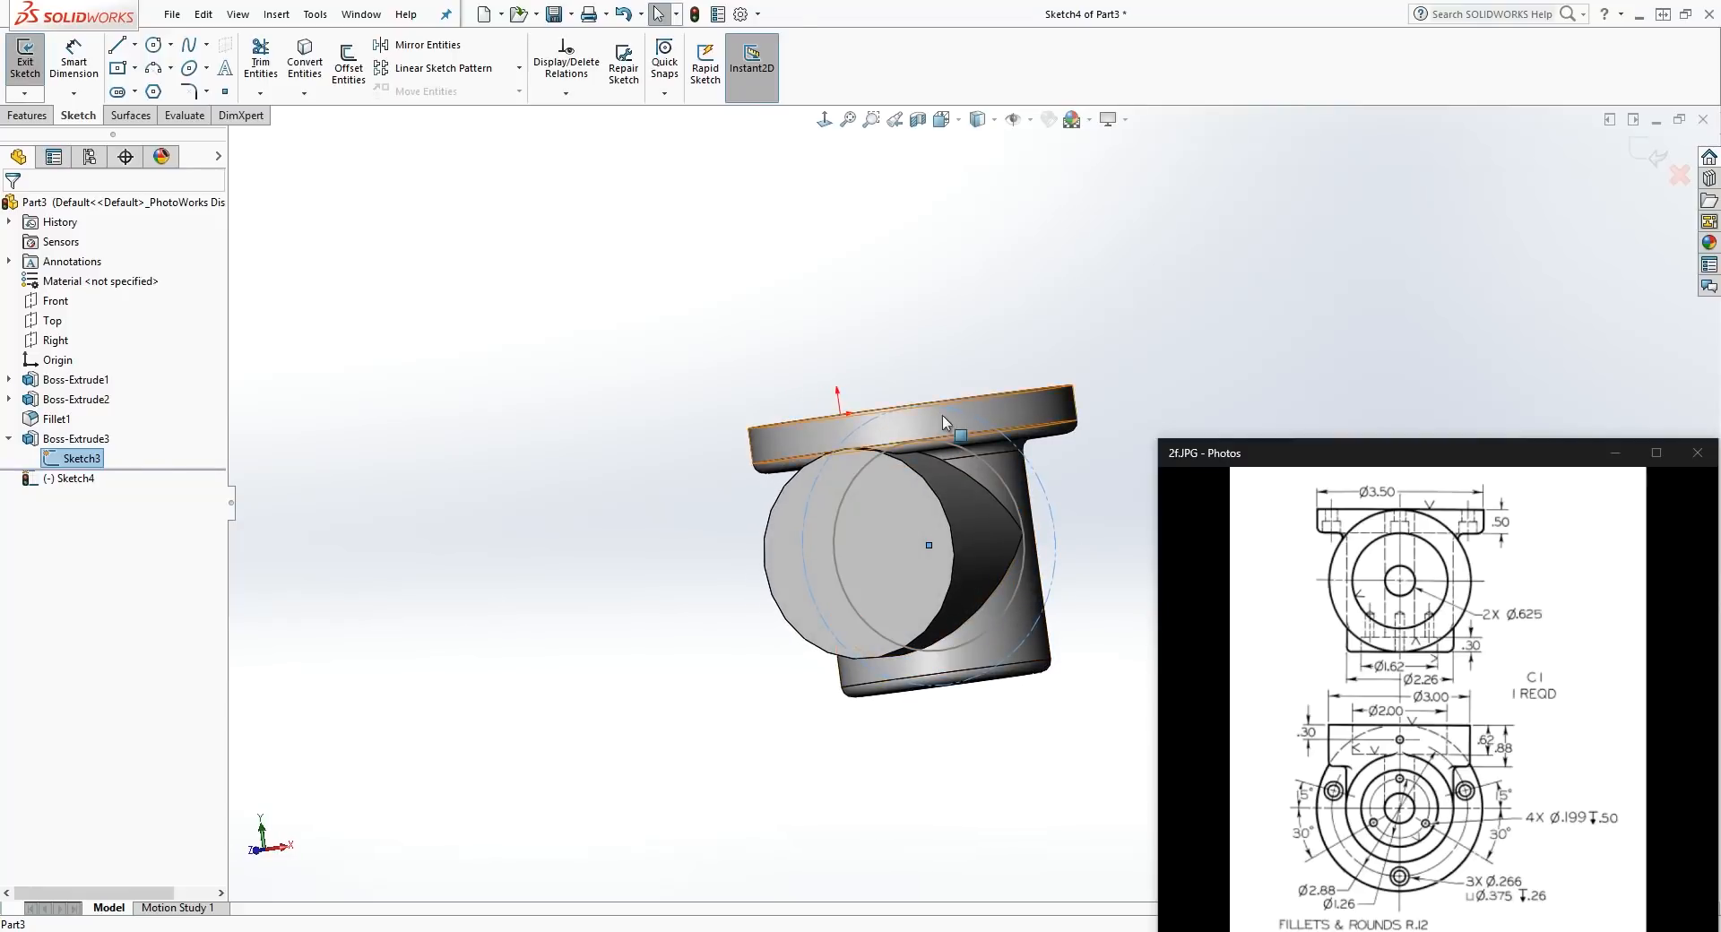
click(1053, 561)
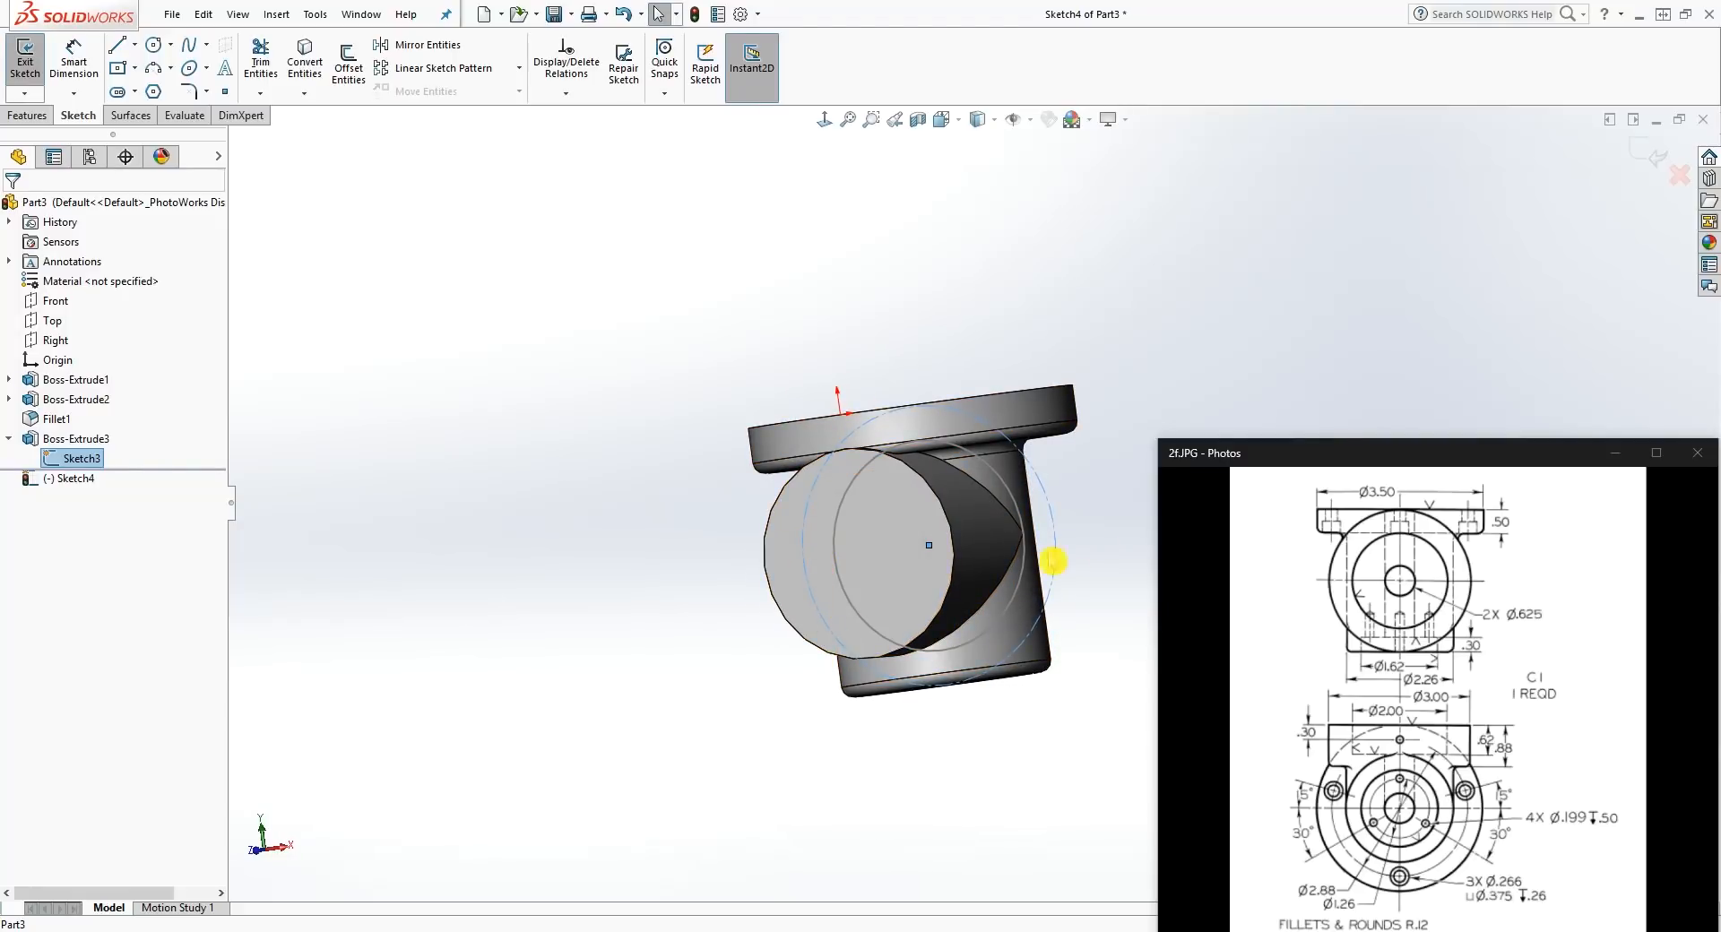
click(1058, 479)
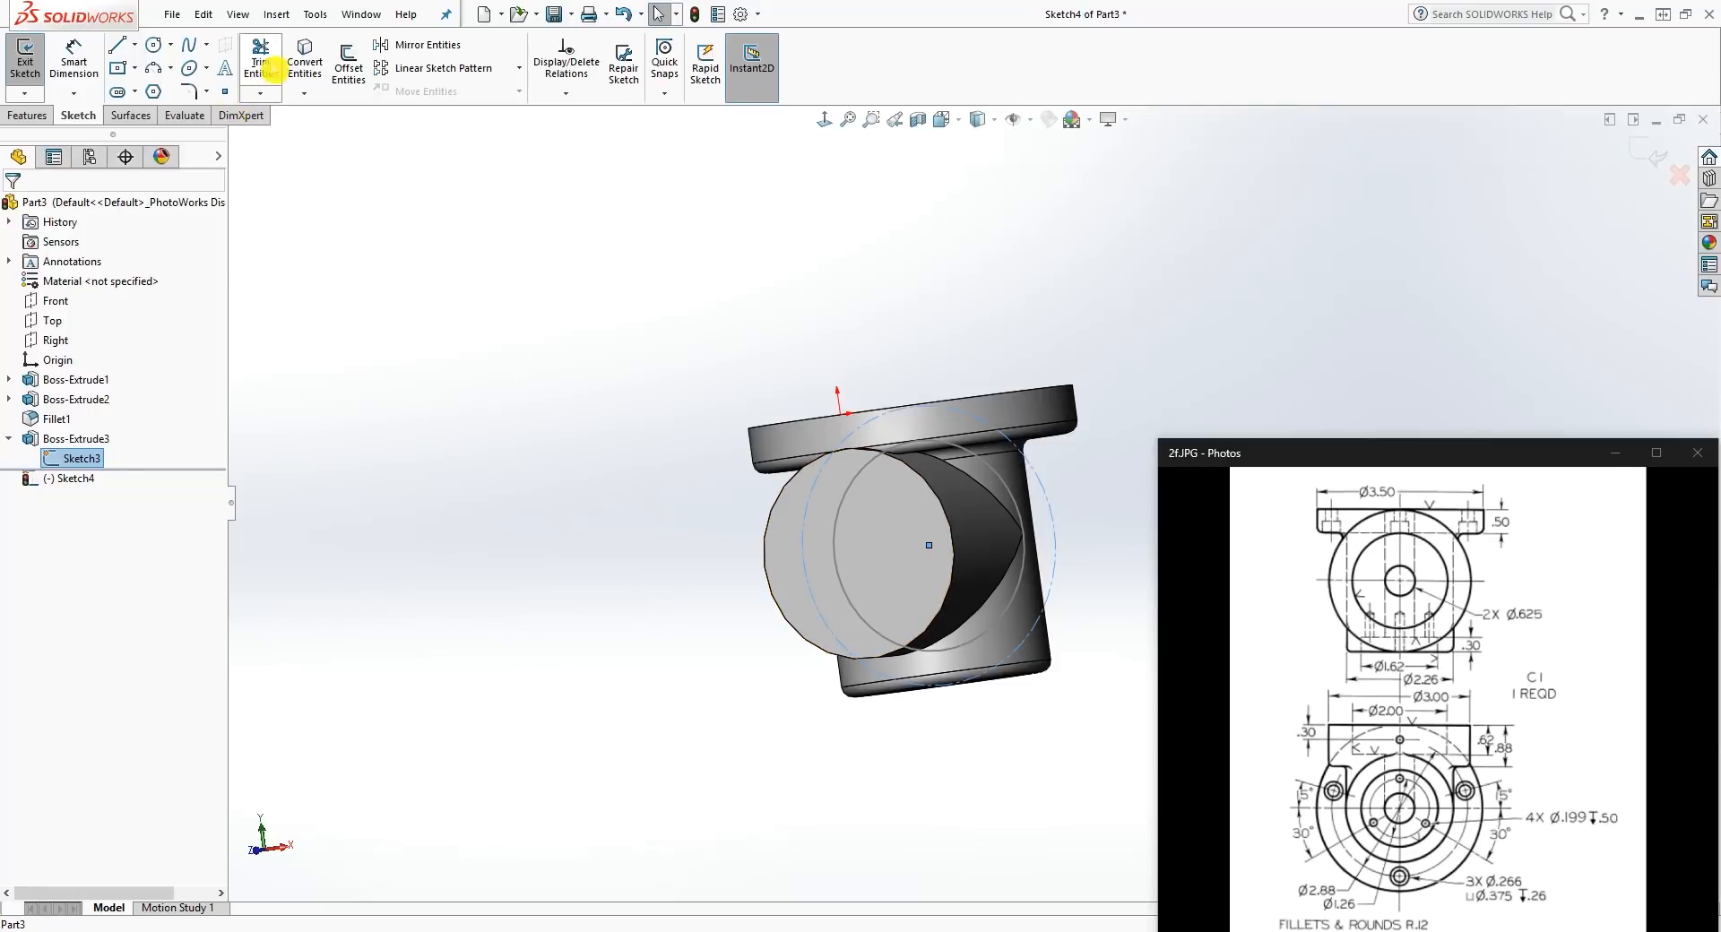
click(306, 74)
key(ctrl+8)
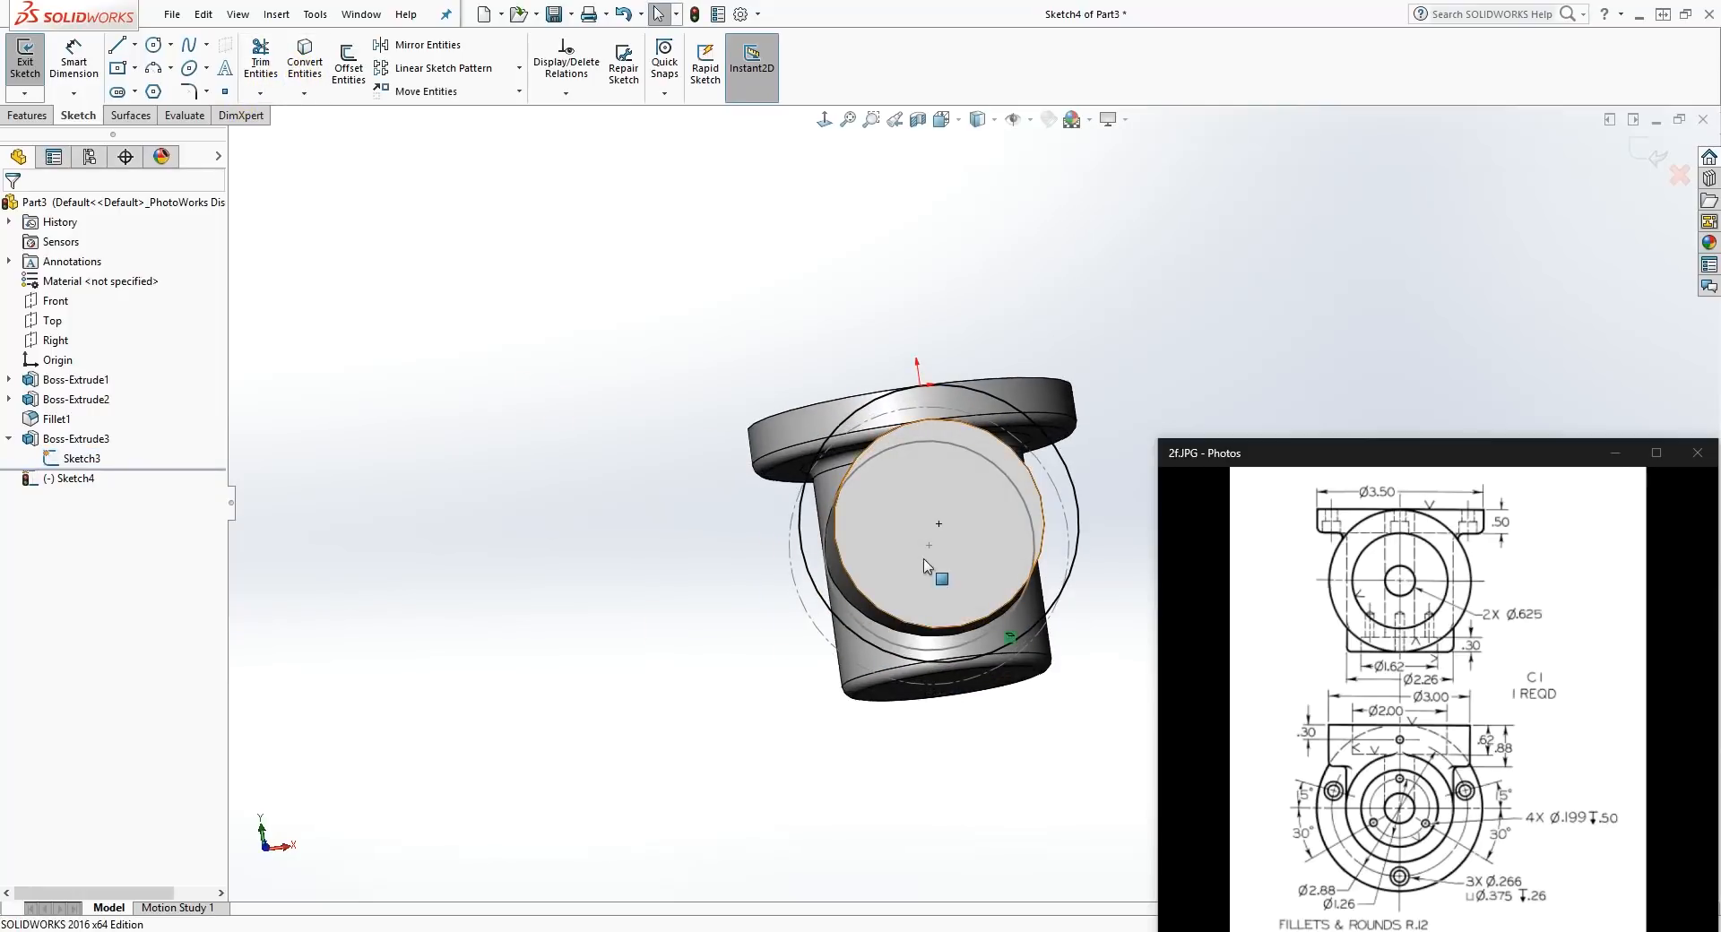
Step: Hide the cross boss's original sketch
right_click(85, 462)
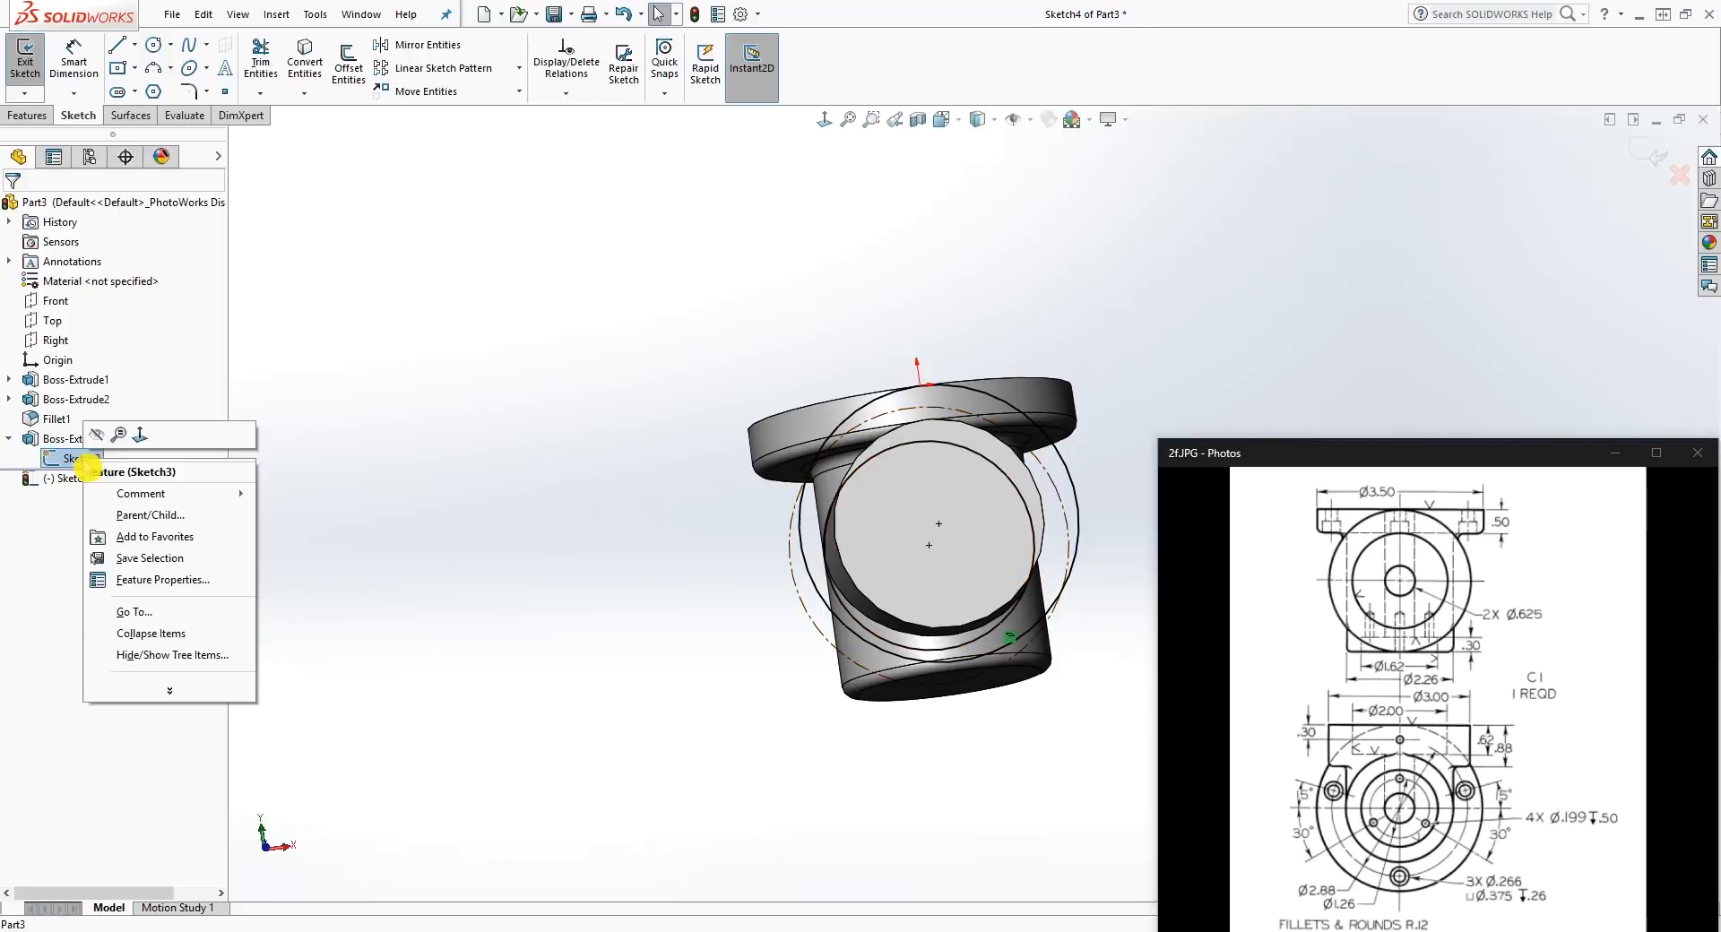
click(102, 437)
middle_drag(823, 592, 980, 559)
click(1315, 697)
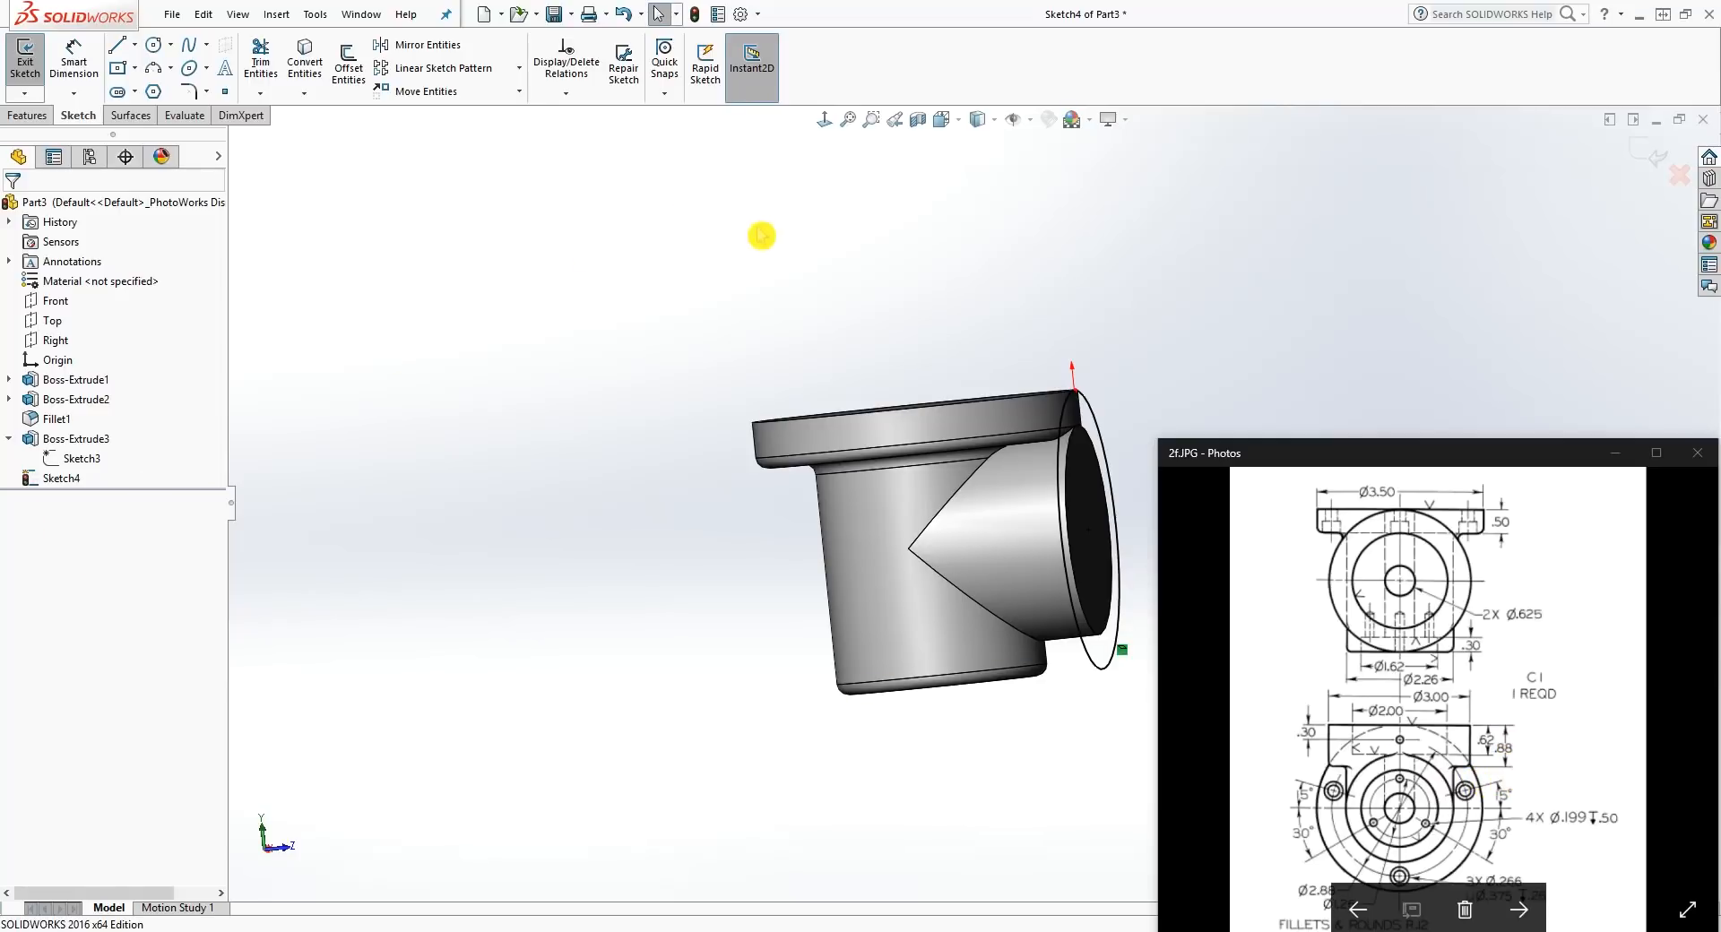
Step: Extrude the large circle 0.88 in back toward the cylinder with Merge result turned off, as a separate body
click(21, 115)
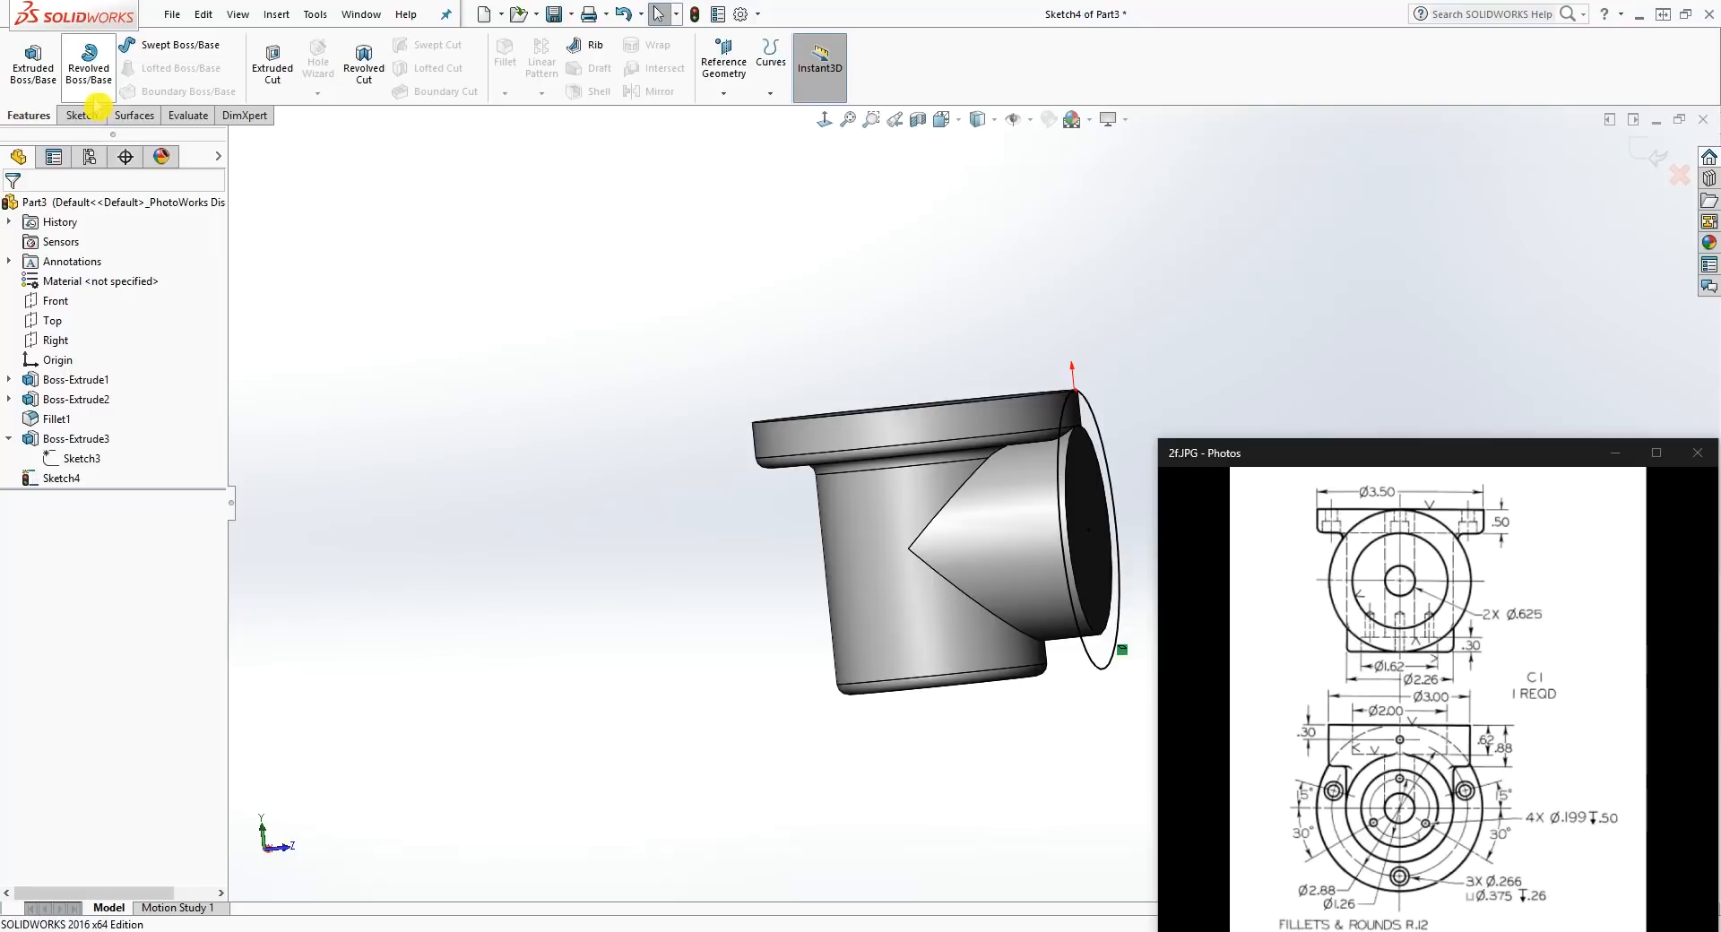
click(52, 68)
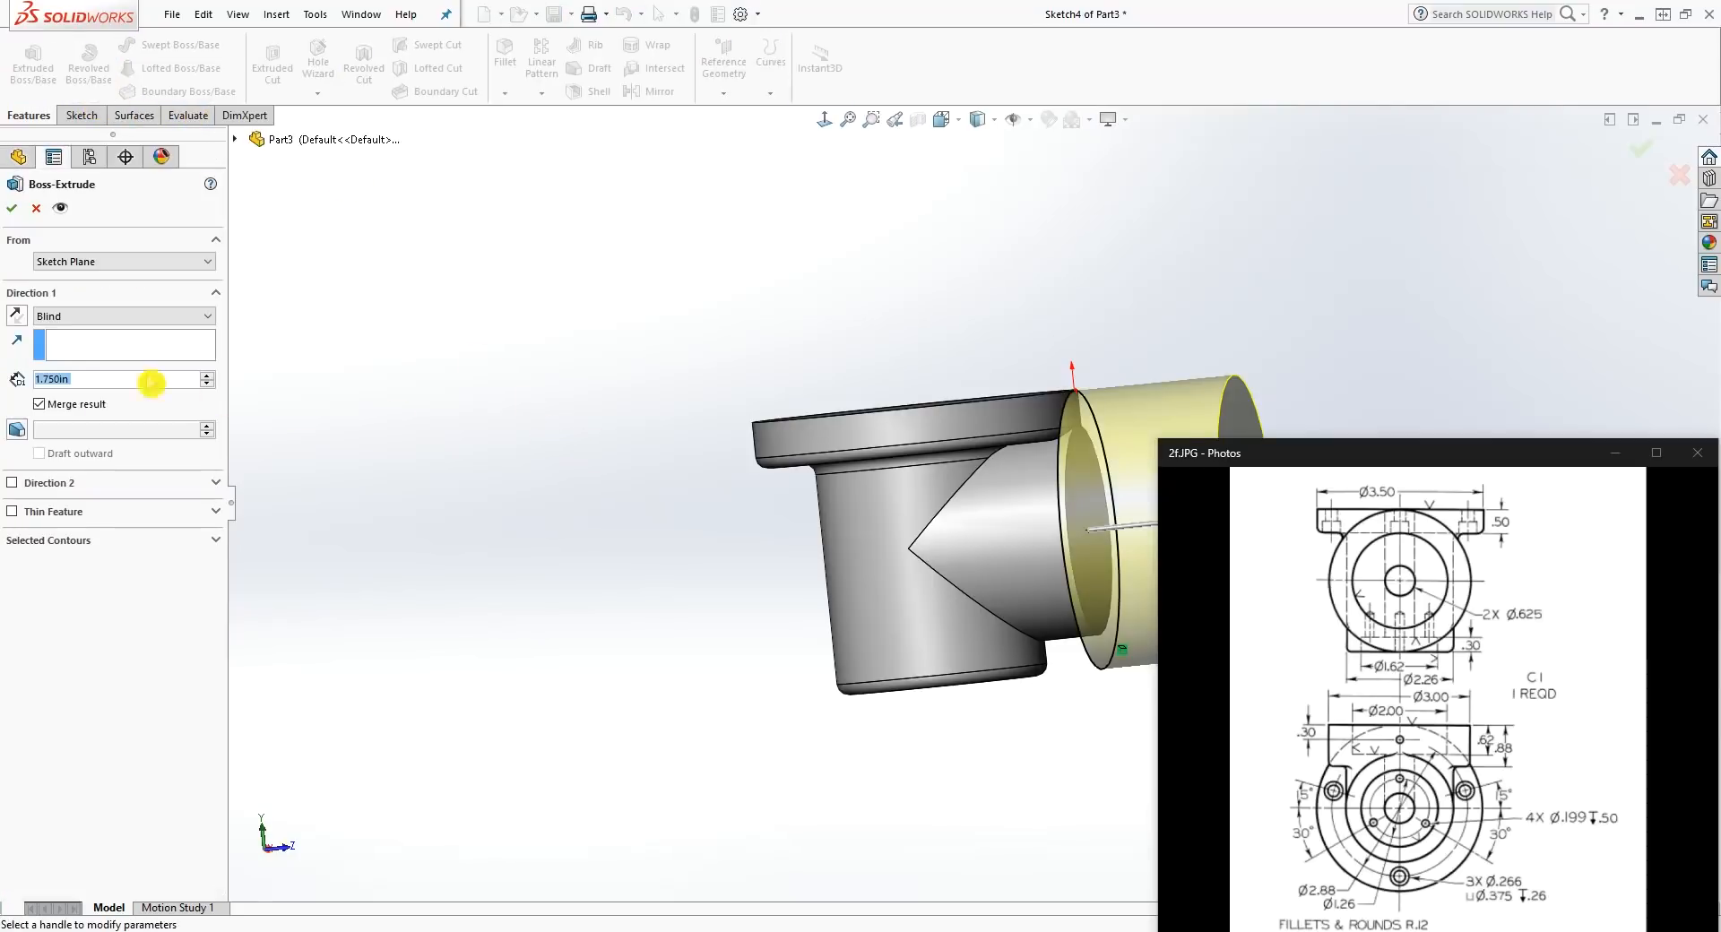
click(17, 314)
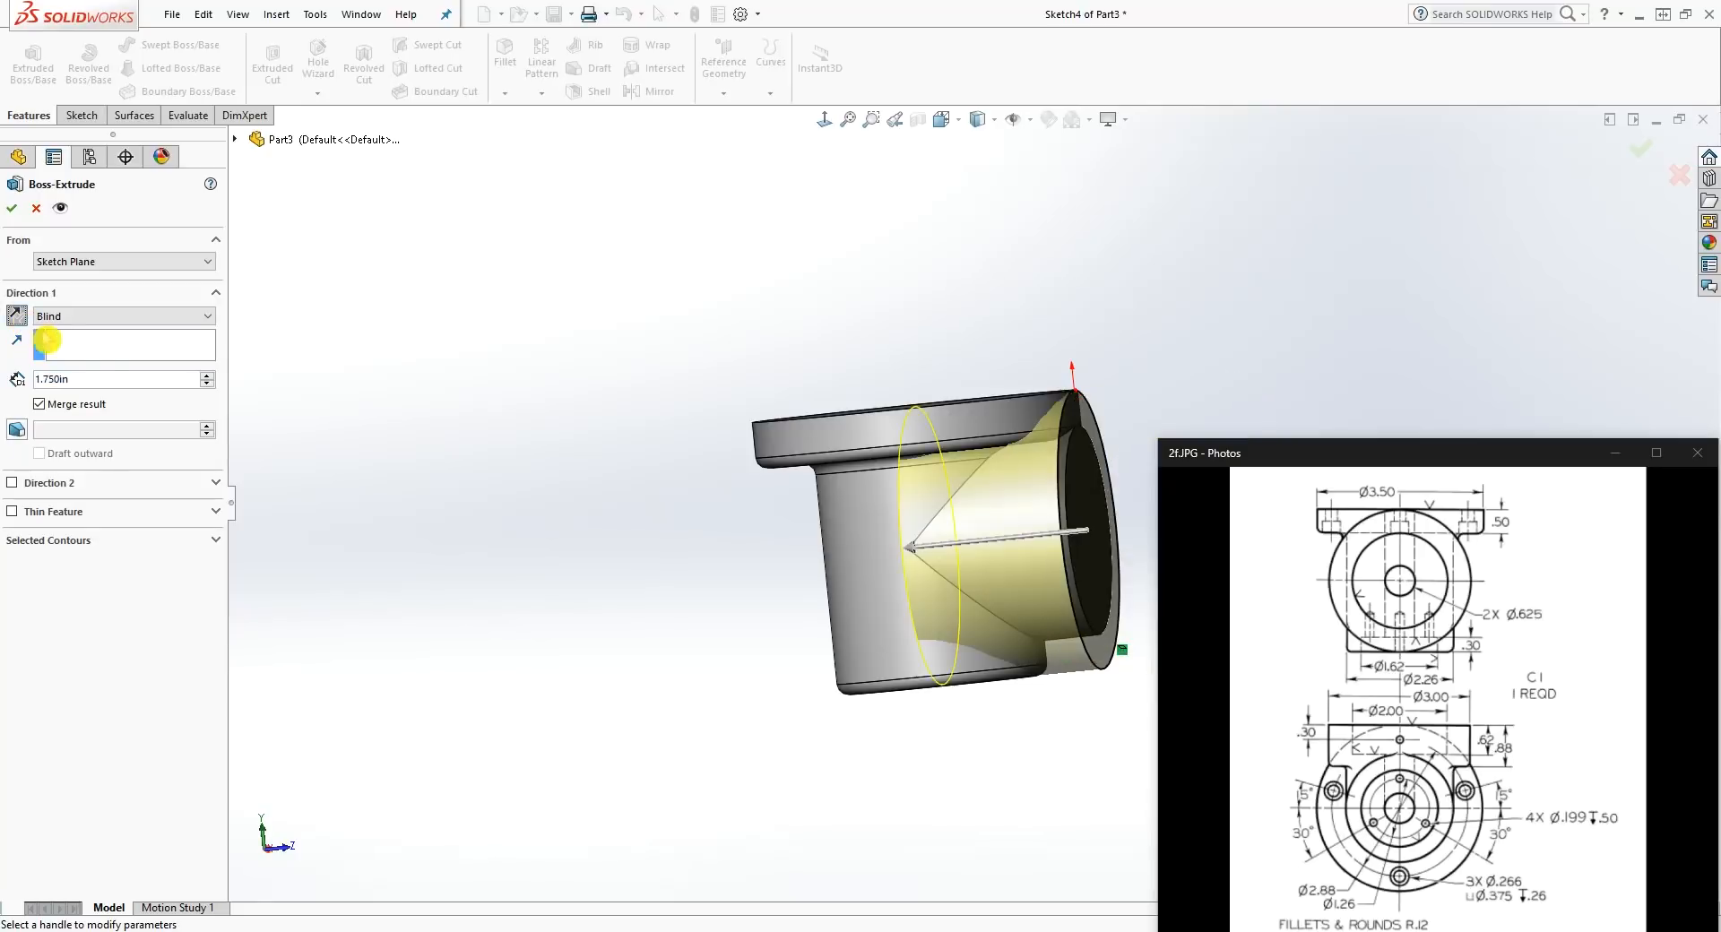
double_click(83, 383)
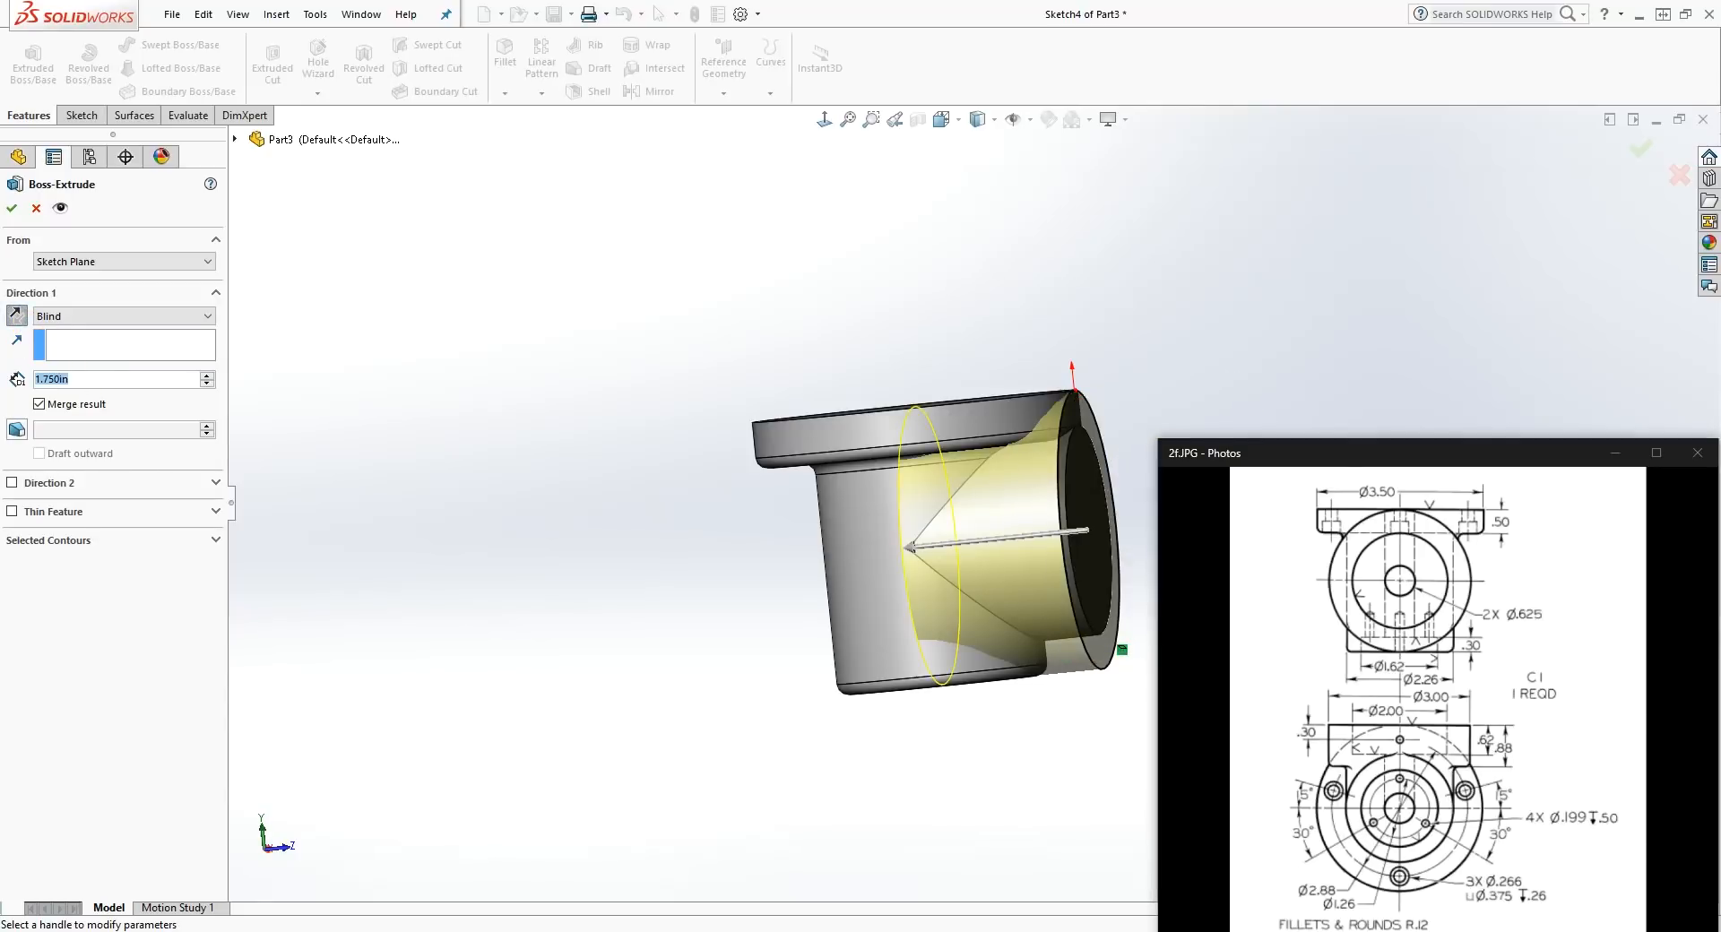
text(.88)
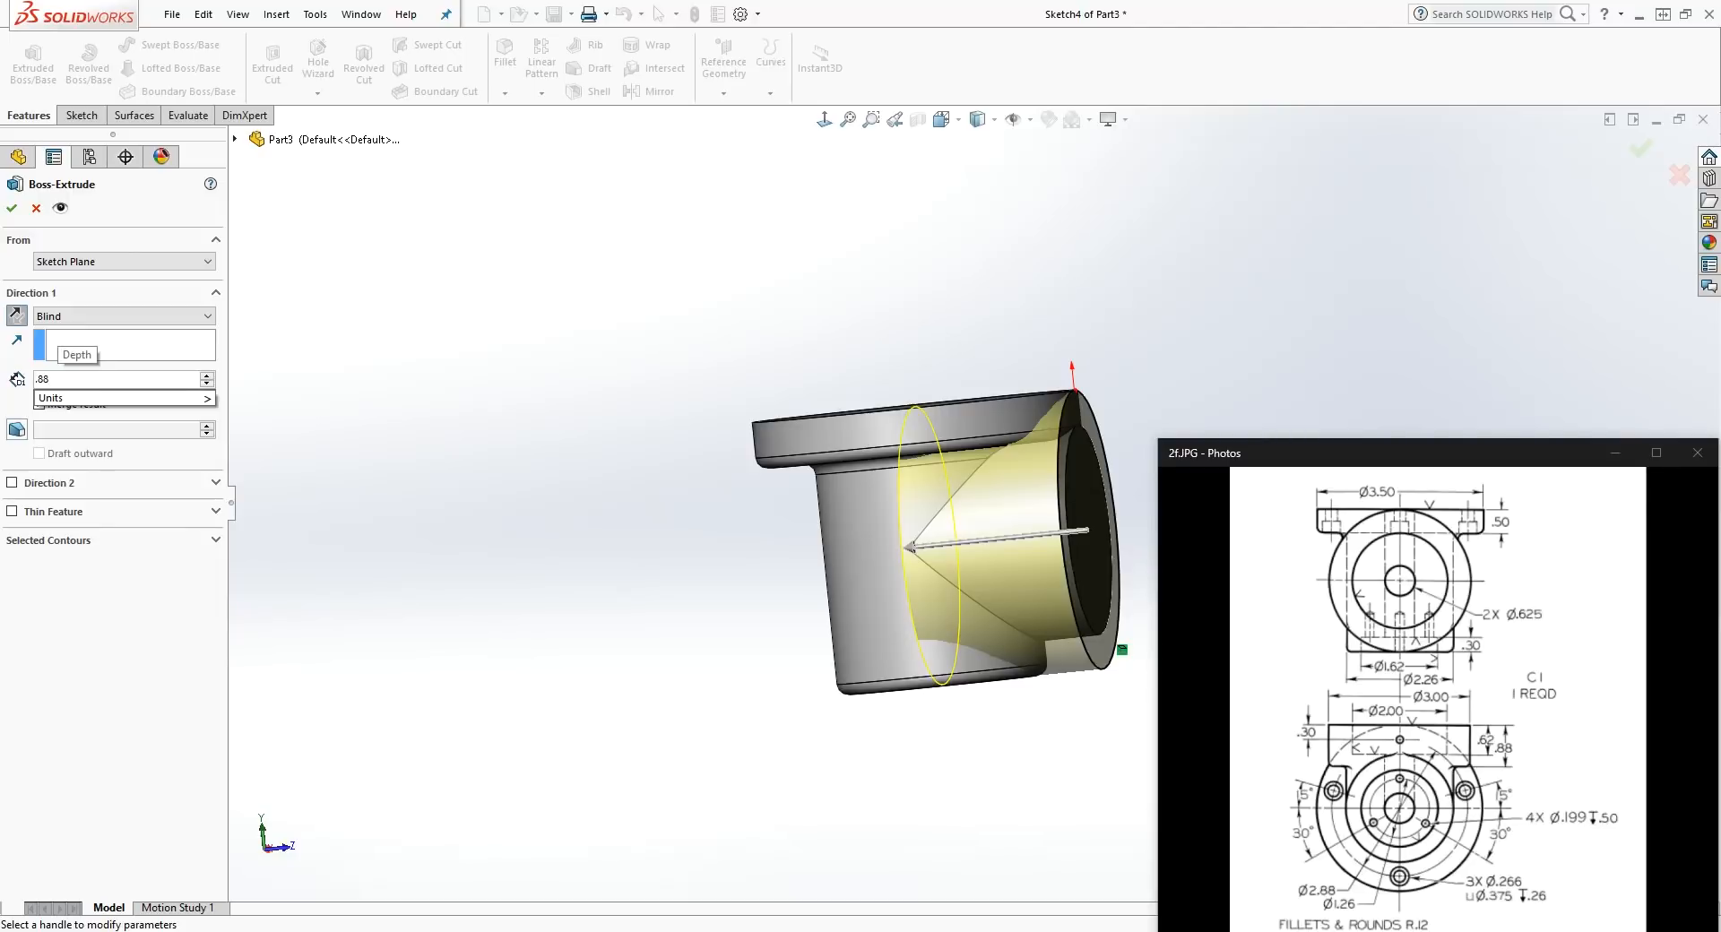
key(Return)
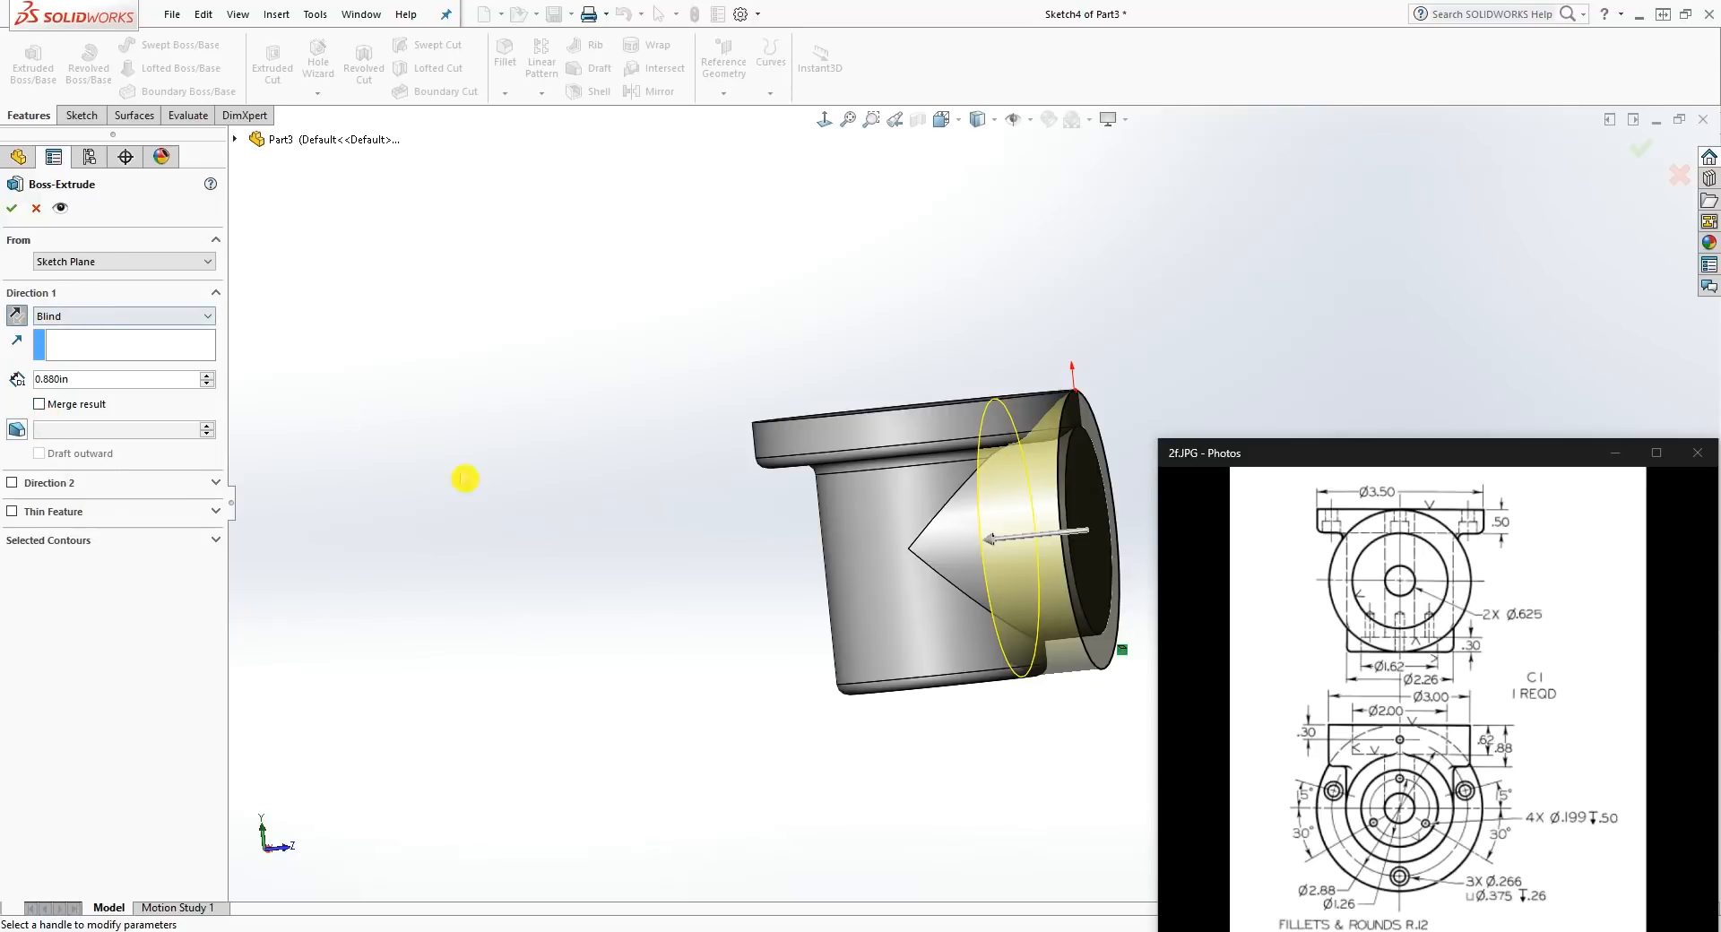
click(13, 216)
Step: Fillet the rear circular edge of the large disc with a 0.12 in radius
middle_drag(761, 618, 395, 323)
middle_drag(753, 567, 850, 439)
click(749, 384)
click(515, 52)
middle_drag(684, 411, 657, 388)
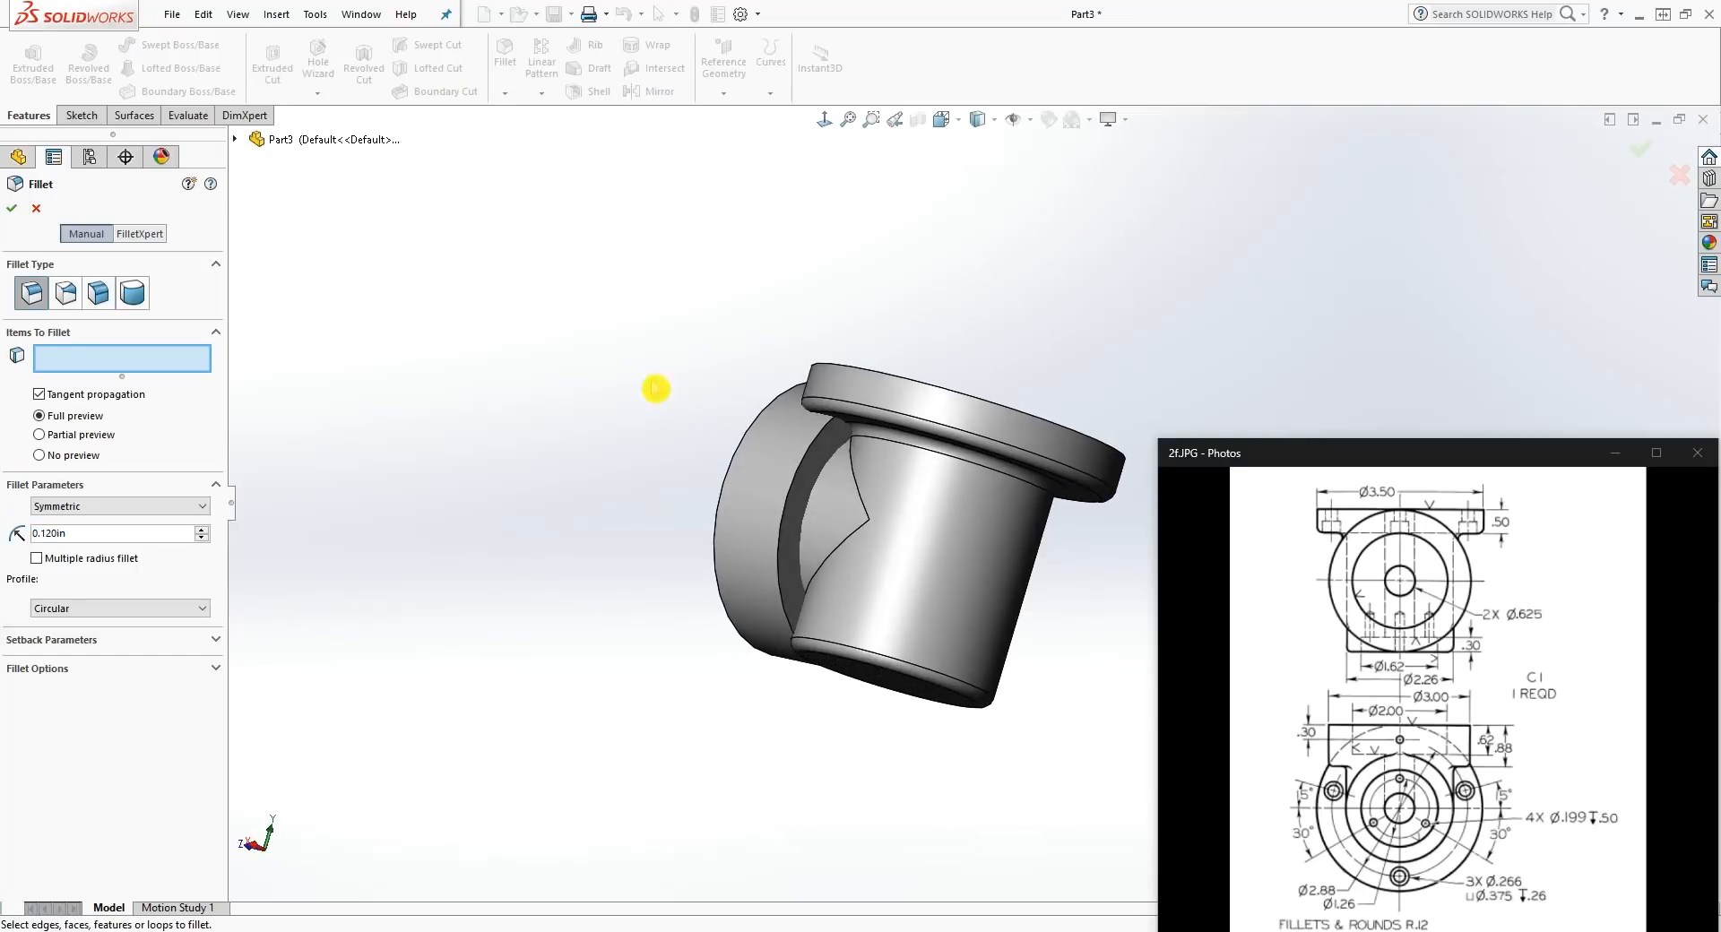
click(839, 437)
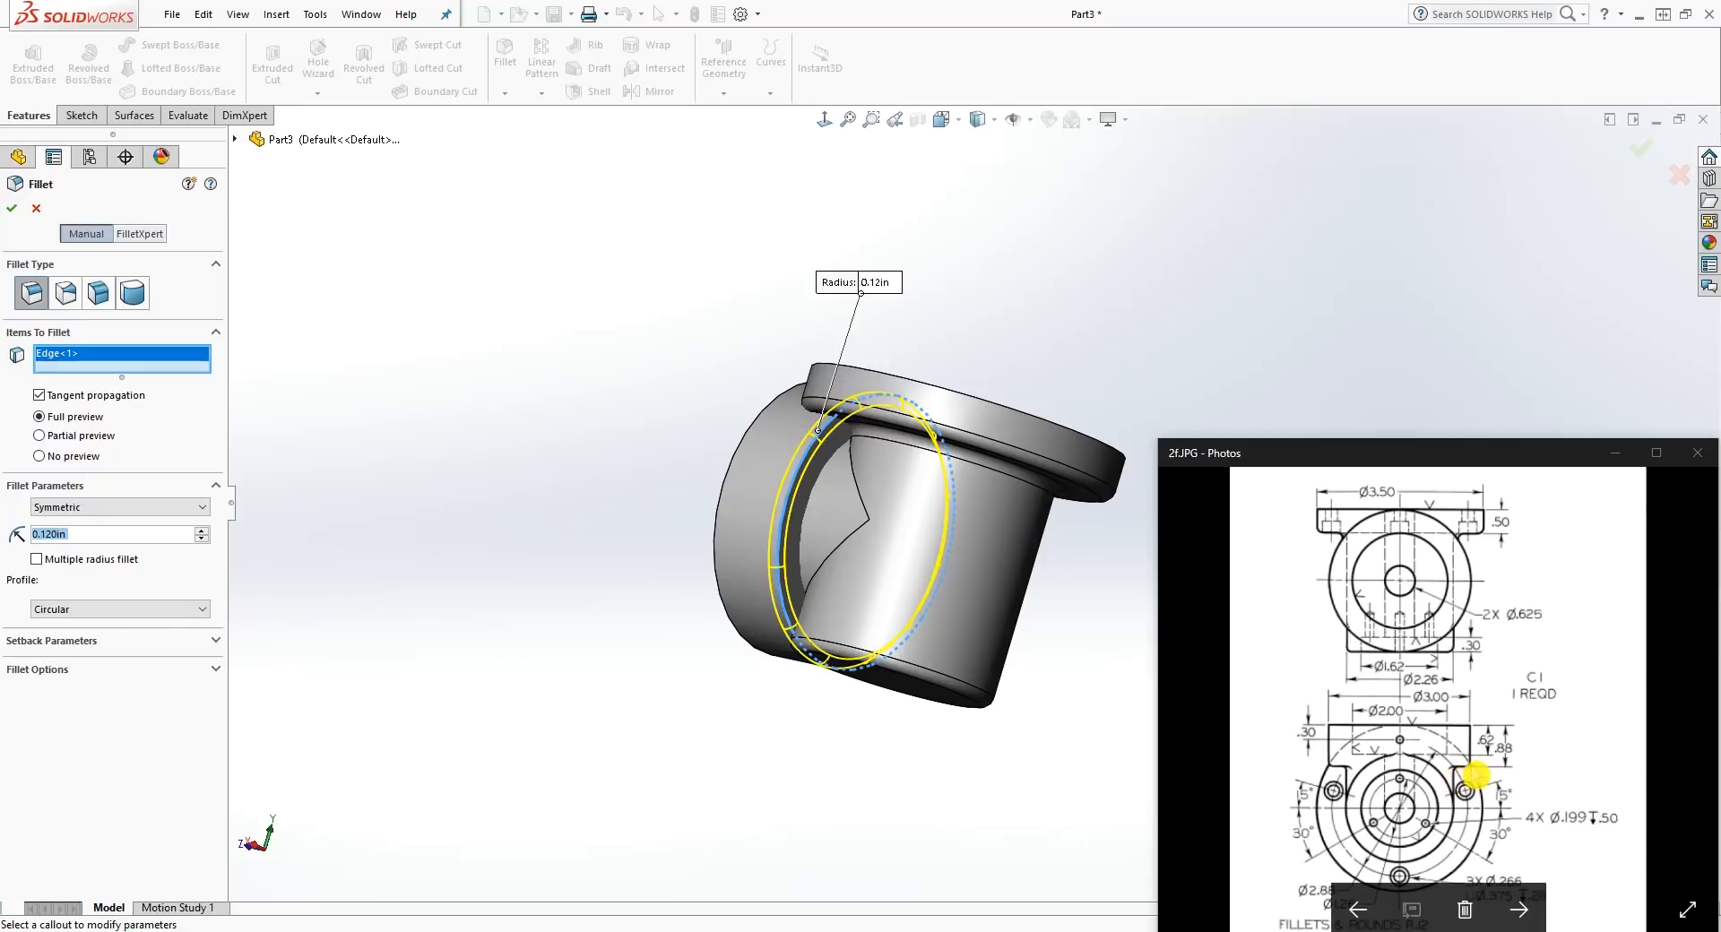
middle_drag(528, 529, 768, 602)
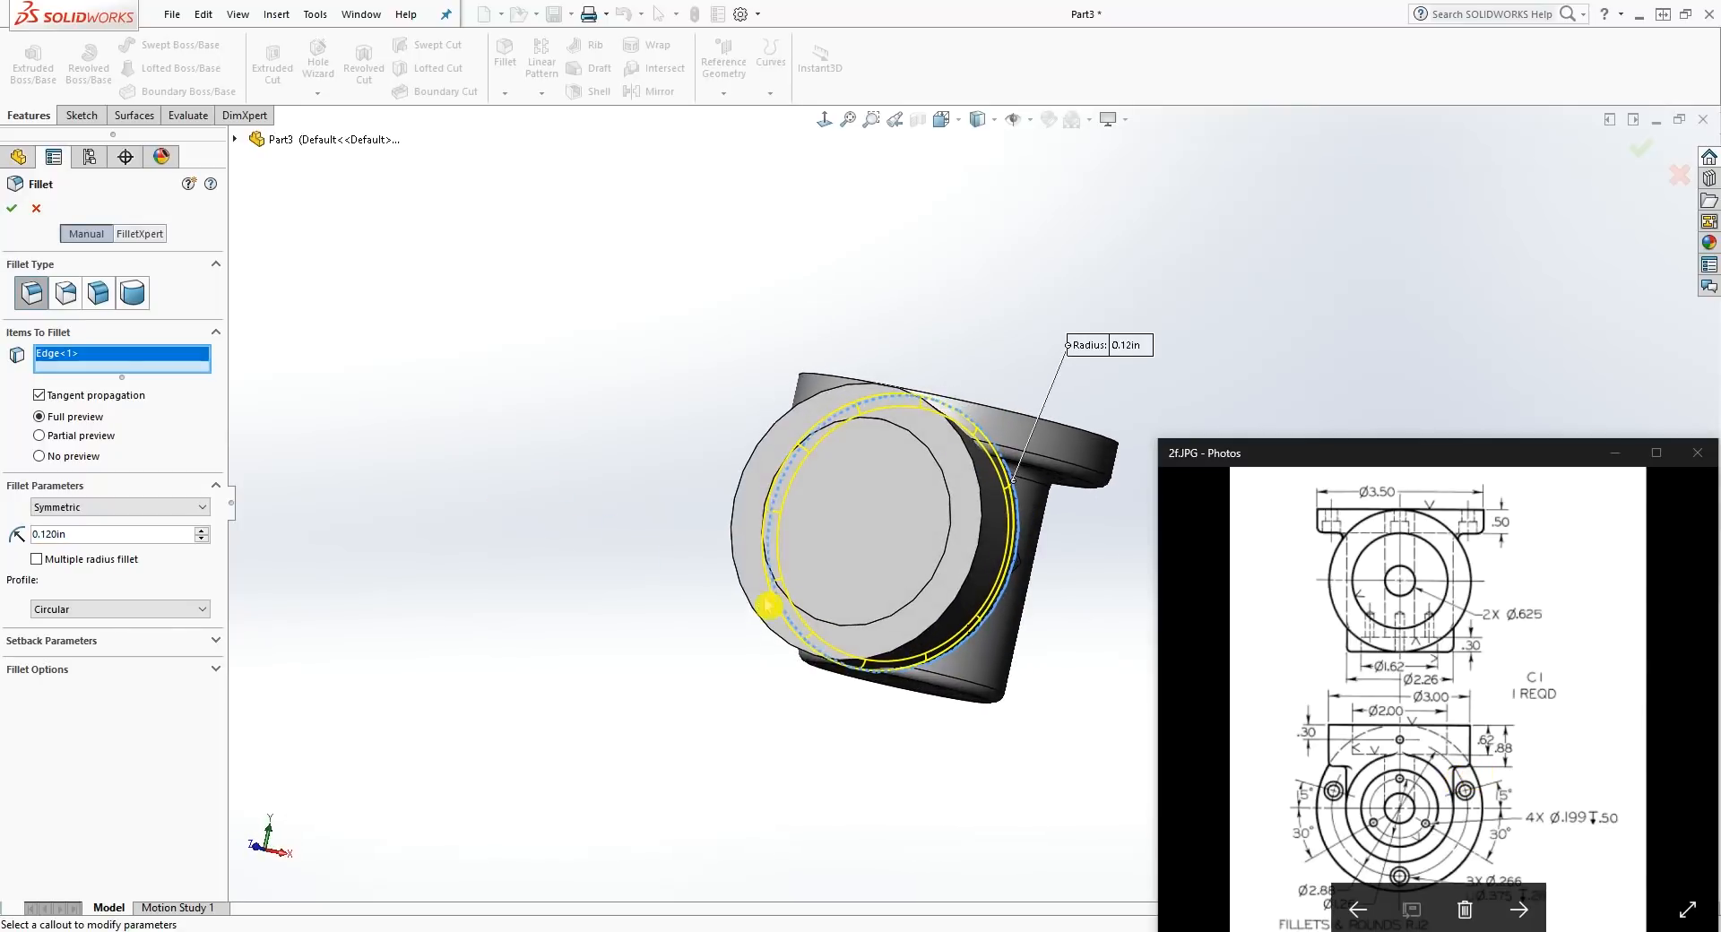
click(11, 208)
Step: Combine the filleted large disc and the main housing body into one solid with the Add operation
middle_drag(818, 676, 753, 529)
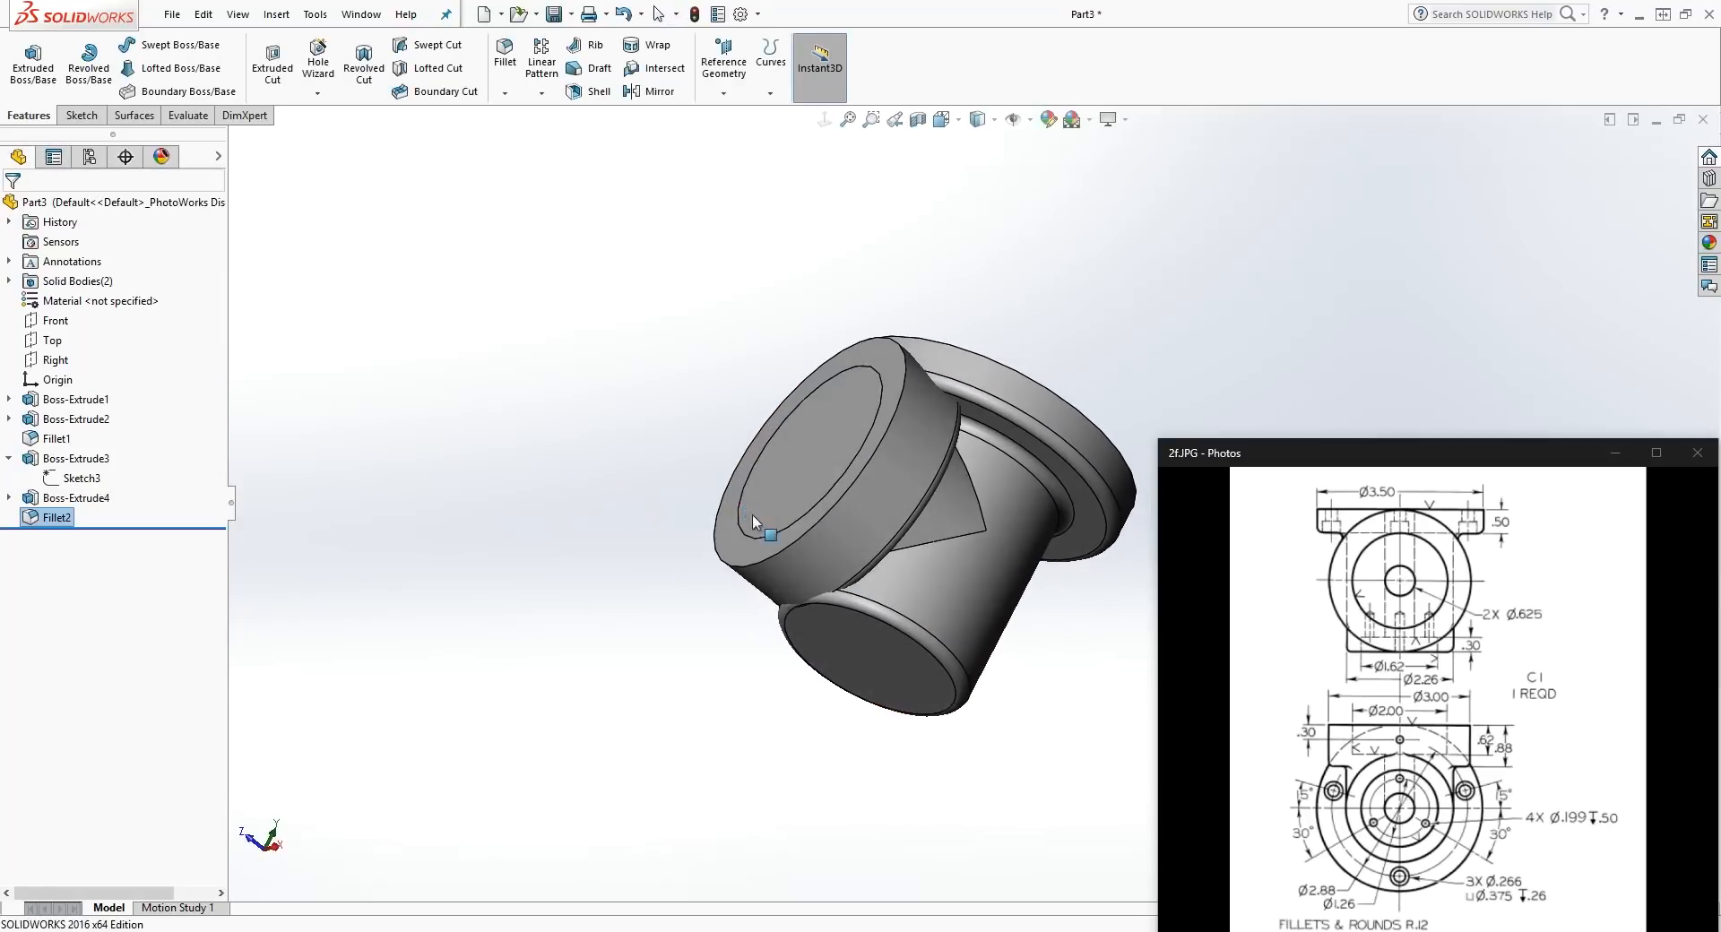
click(276, 16)
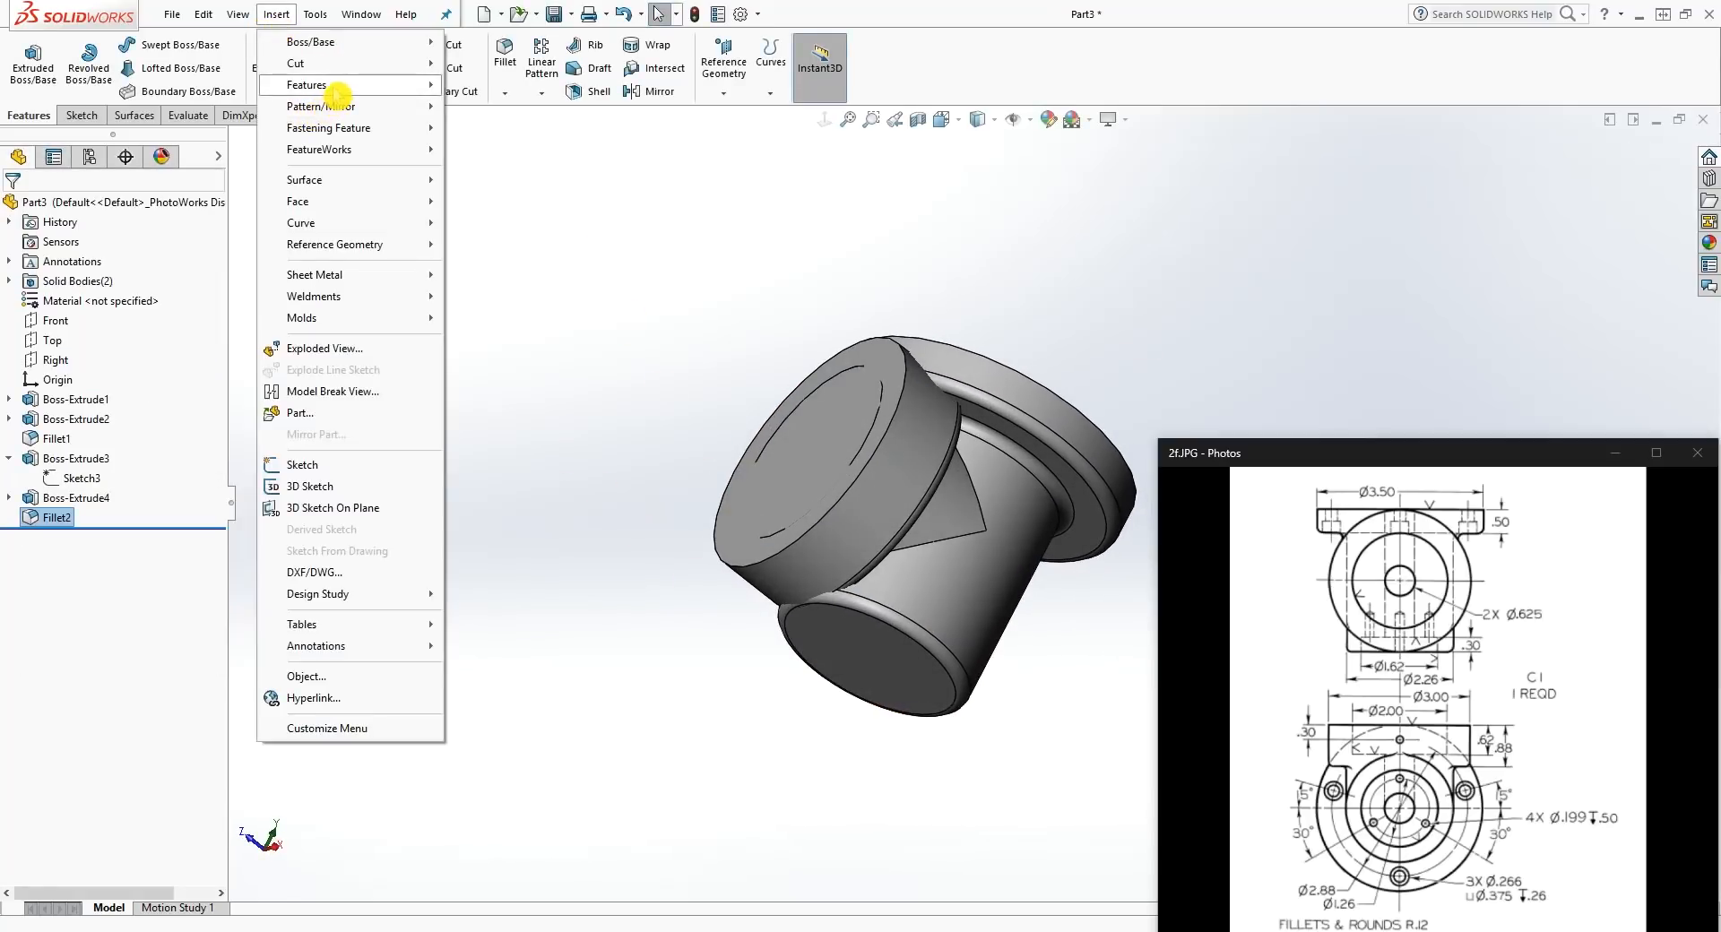
mouse_move(336, 89)
click(556, 482)
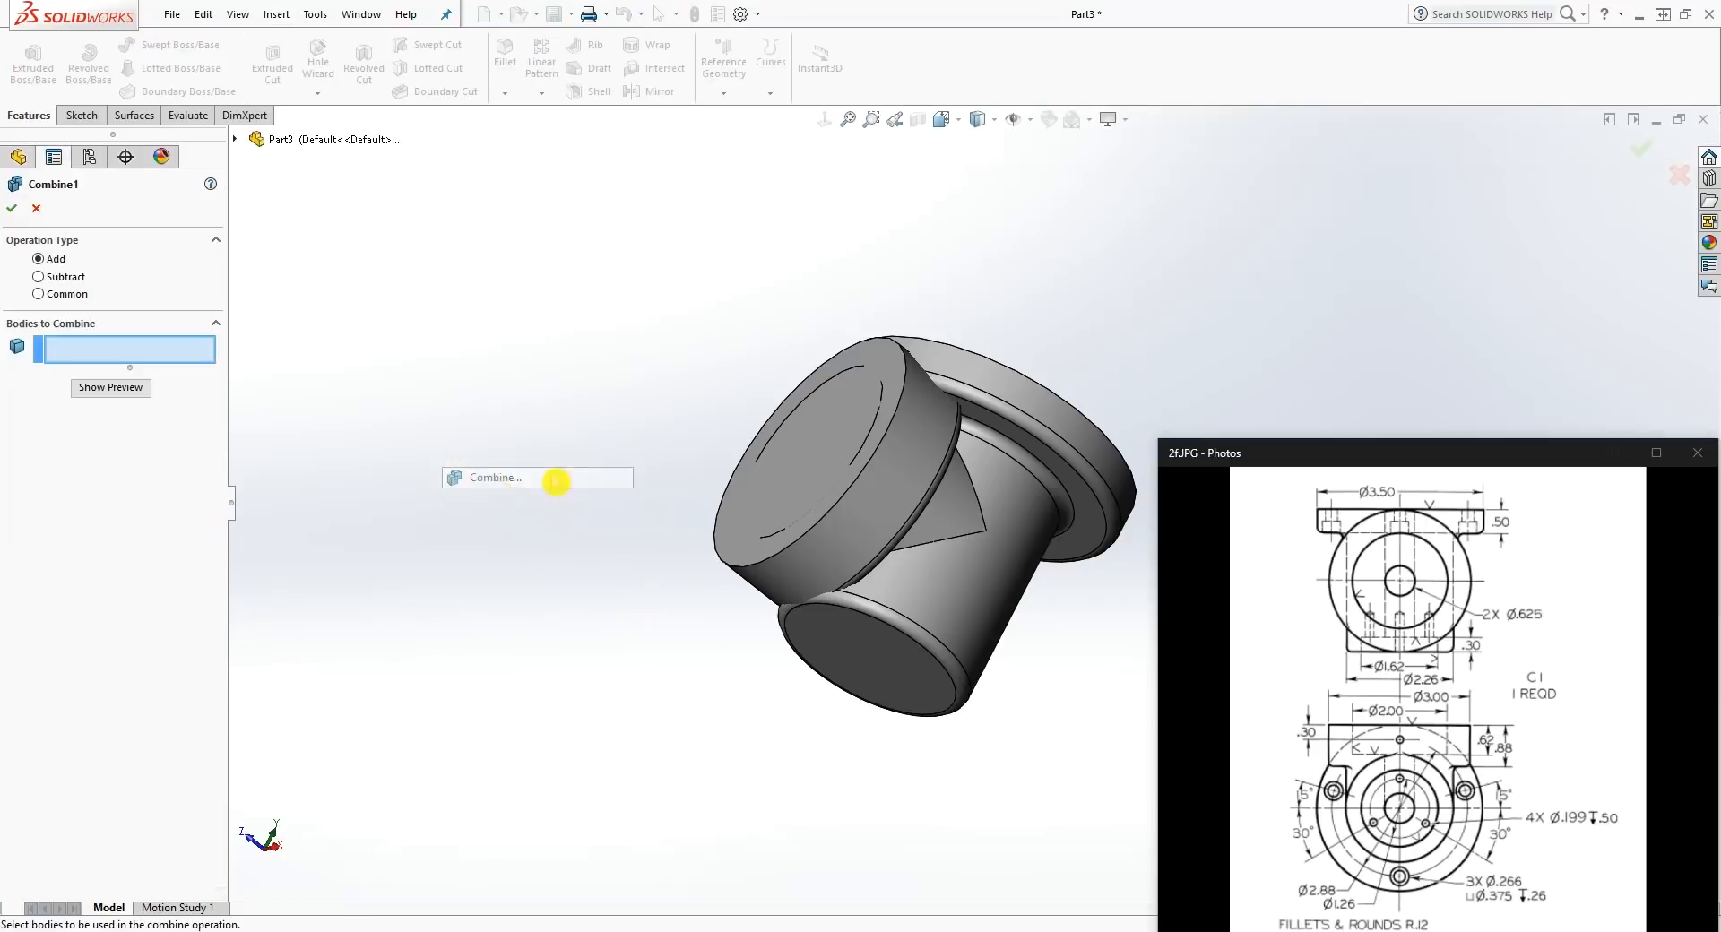
click(861, 464)
click(1007, 498)
middle_drag(841, 638, 549, 557)
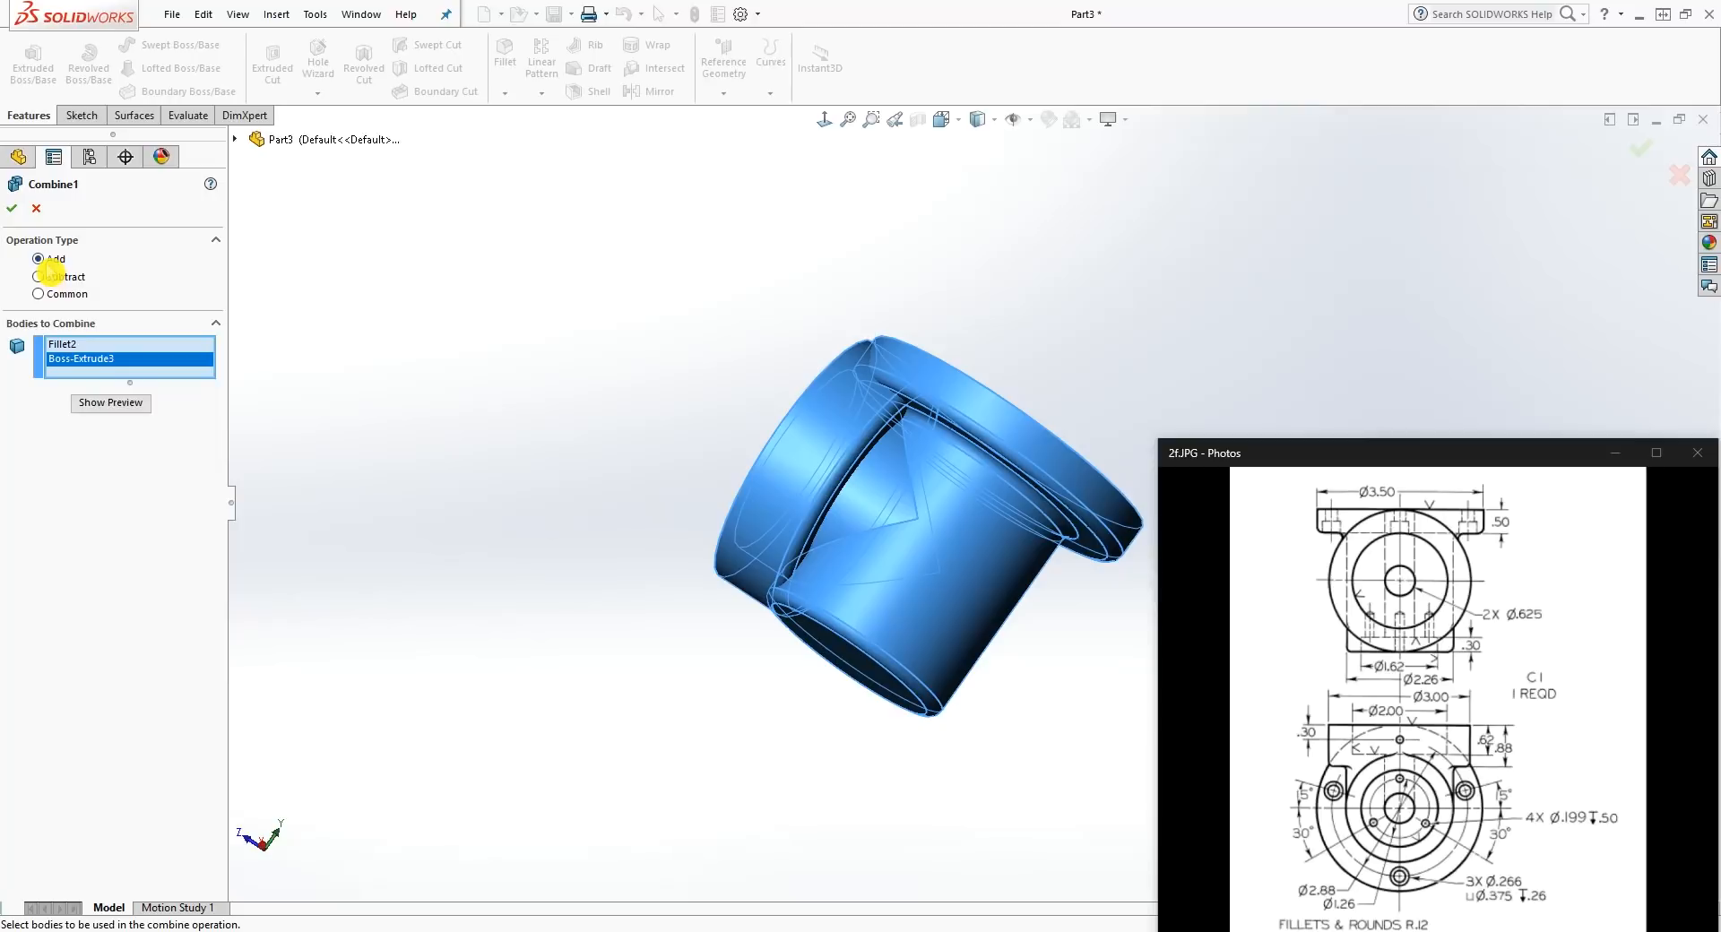
click(13, 210)
Step: Begin a 0.12 in fillet with the three edges where one side of the cross boss meets the large disc and cylinder
middle_drag(928, 578, 876, 457)
click(506, 55)
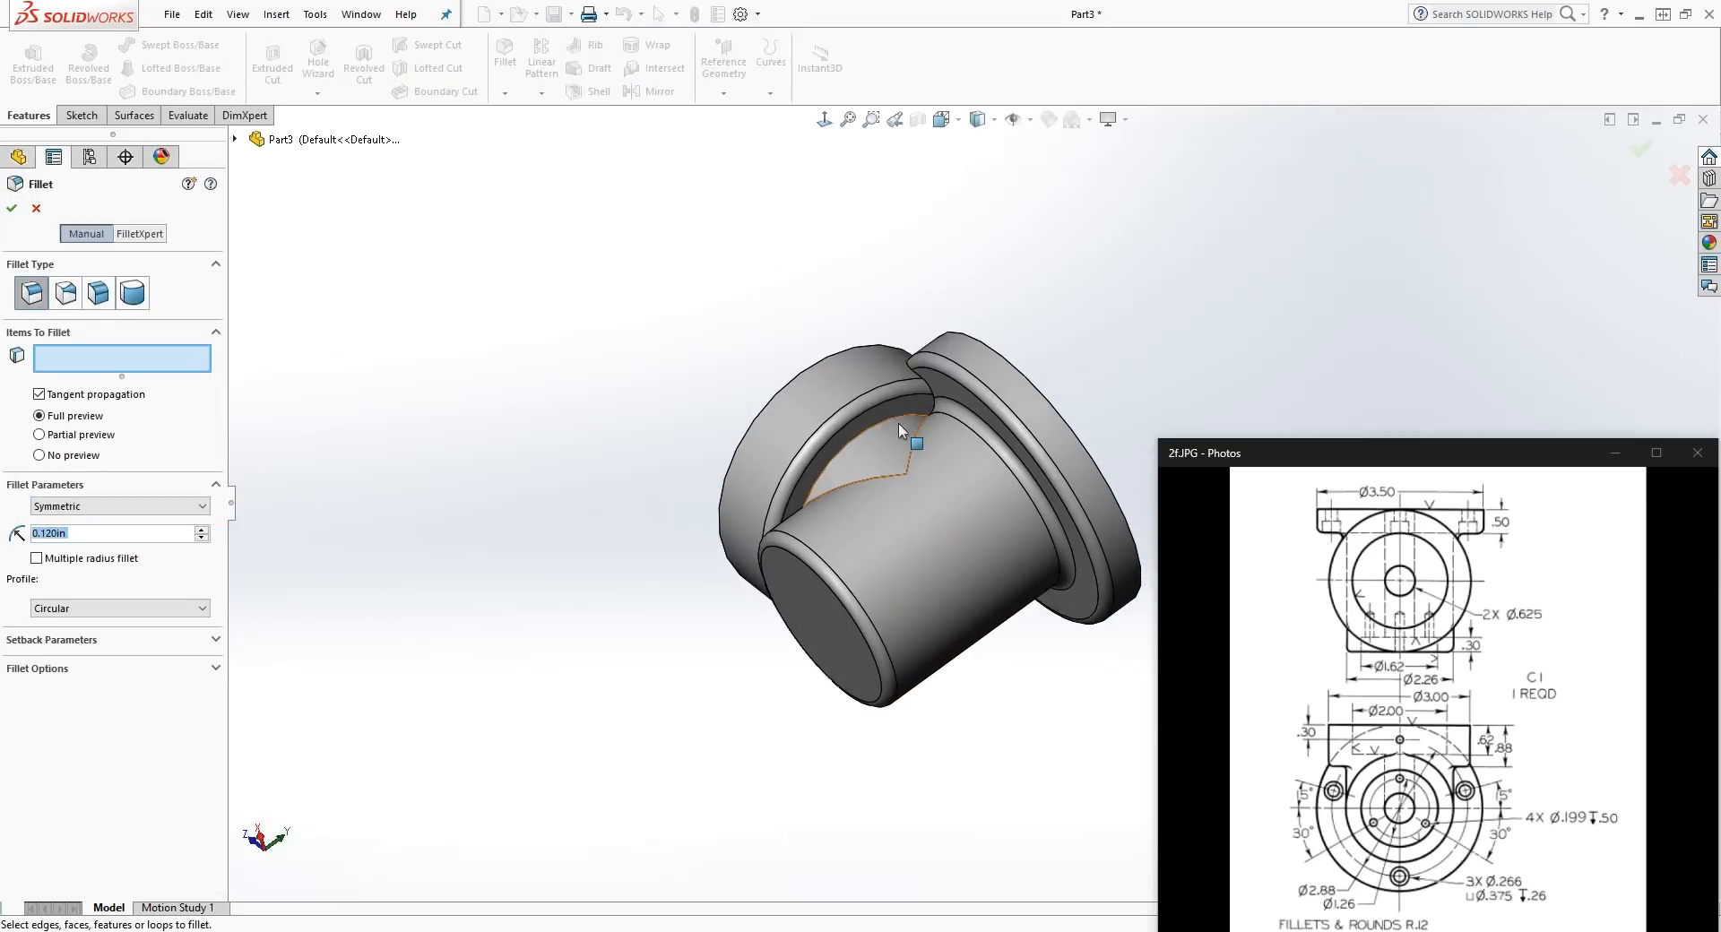
click(869, 425)
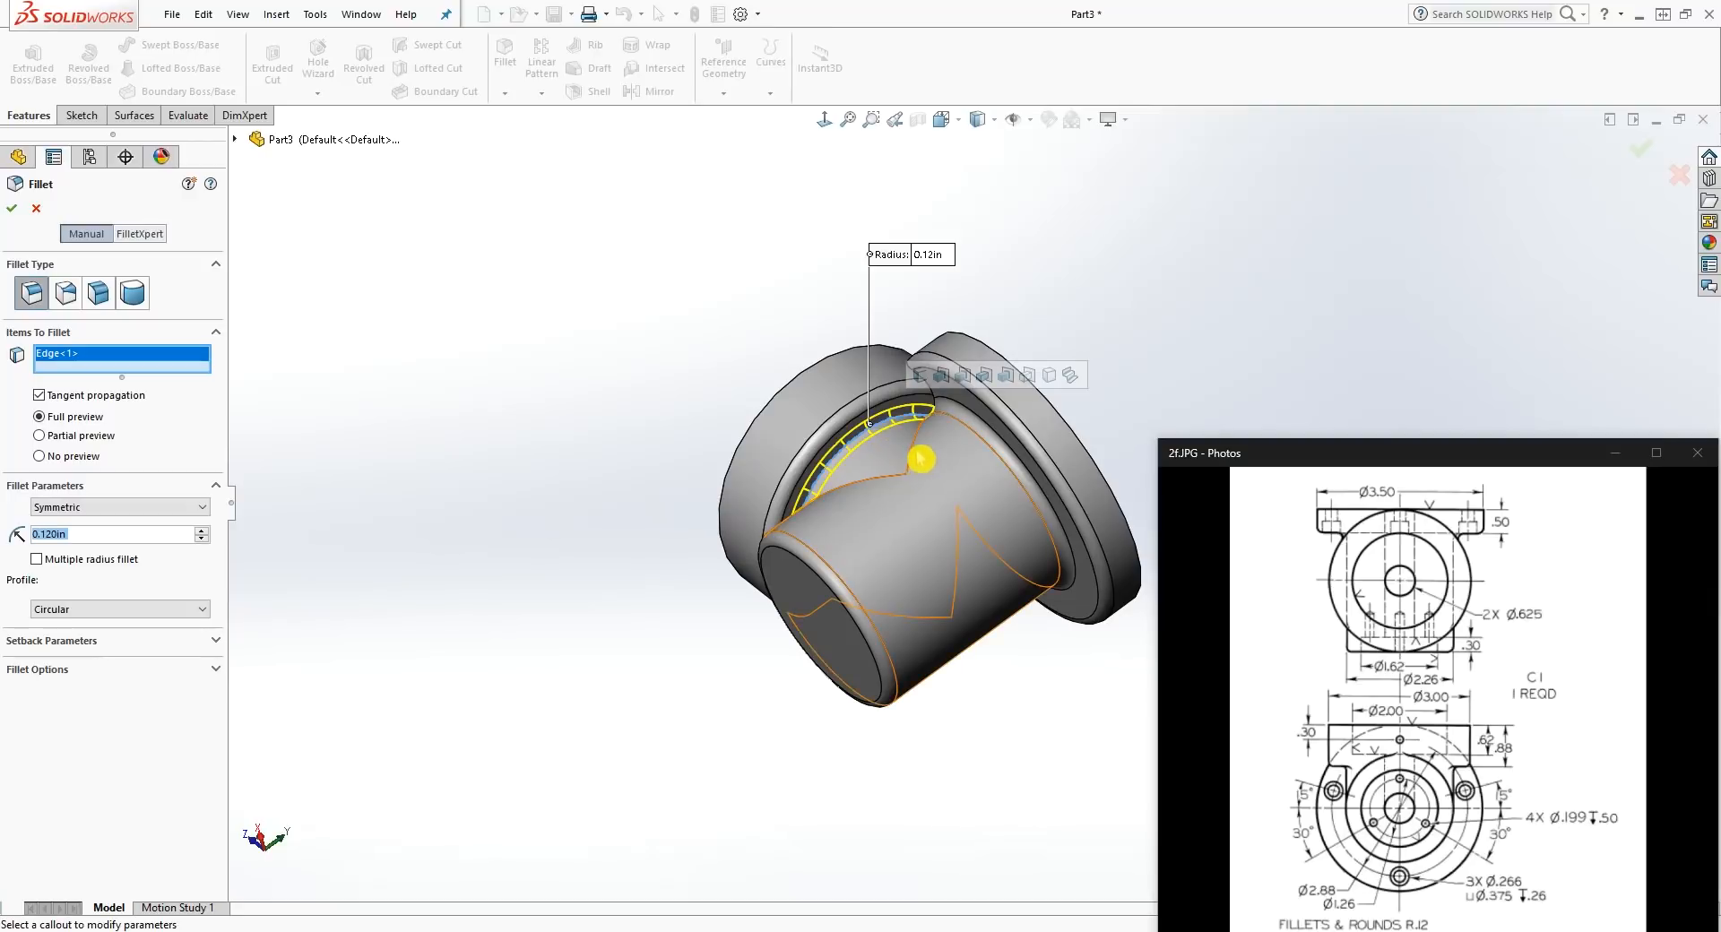
middle_drag(923, 462, 942, 536)
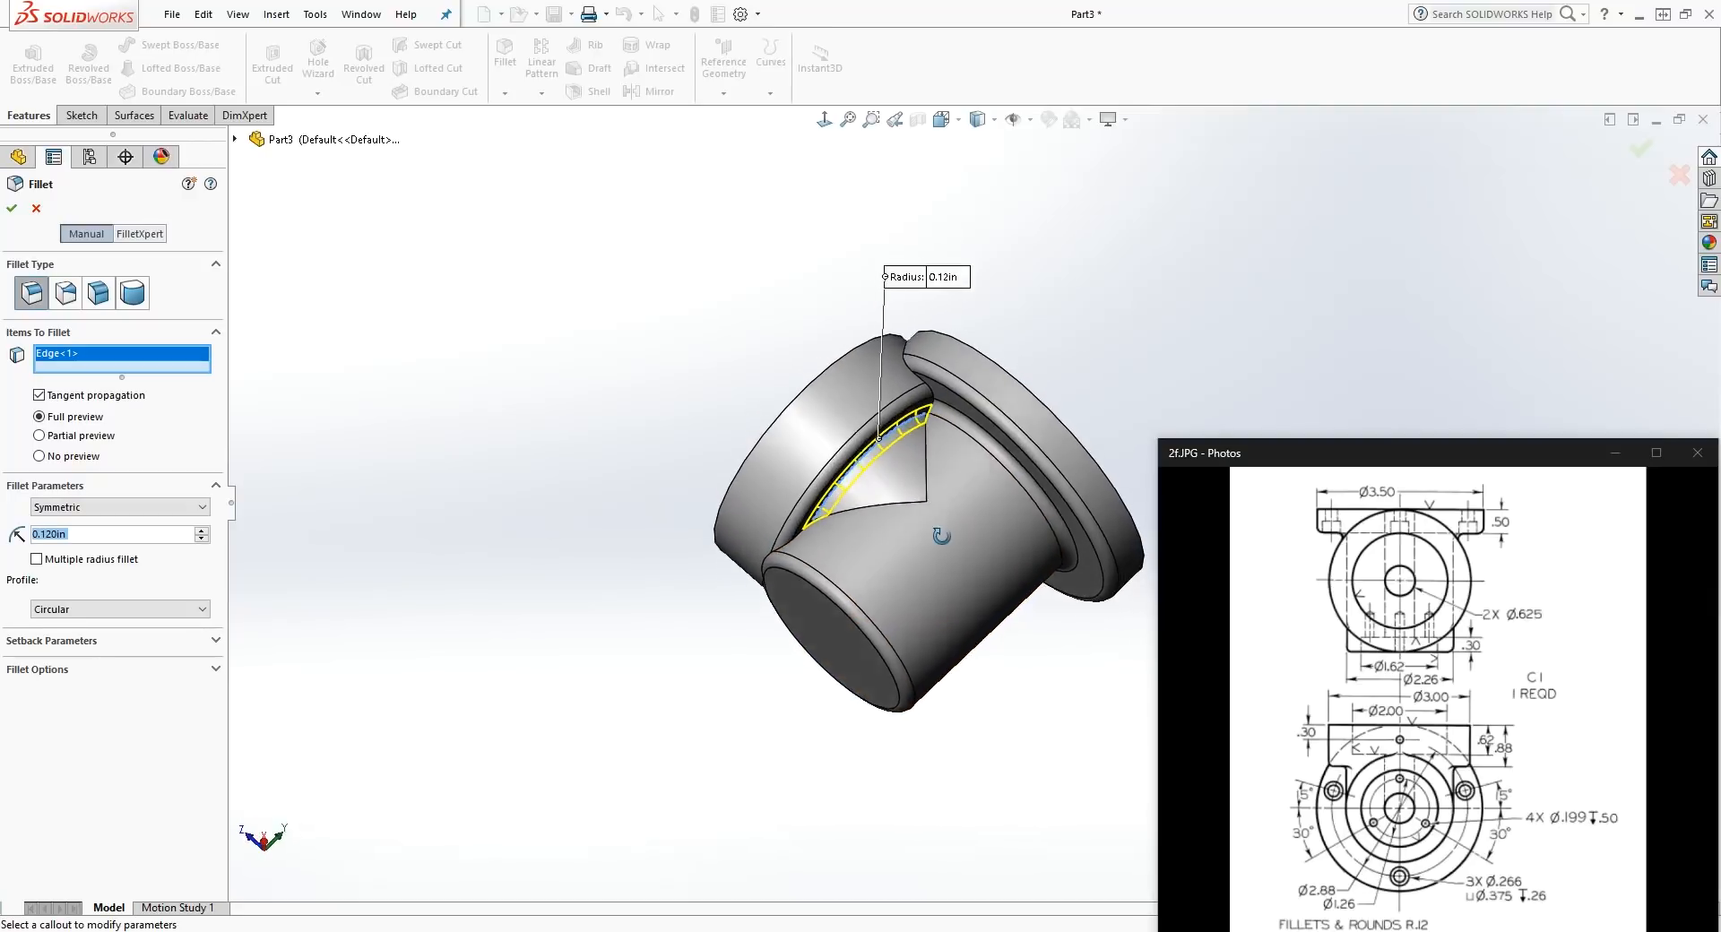
click(928, 478)
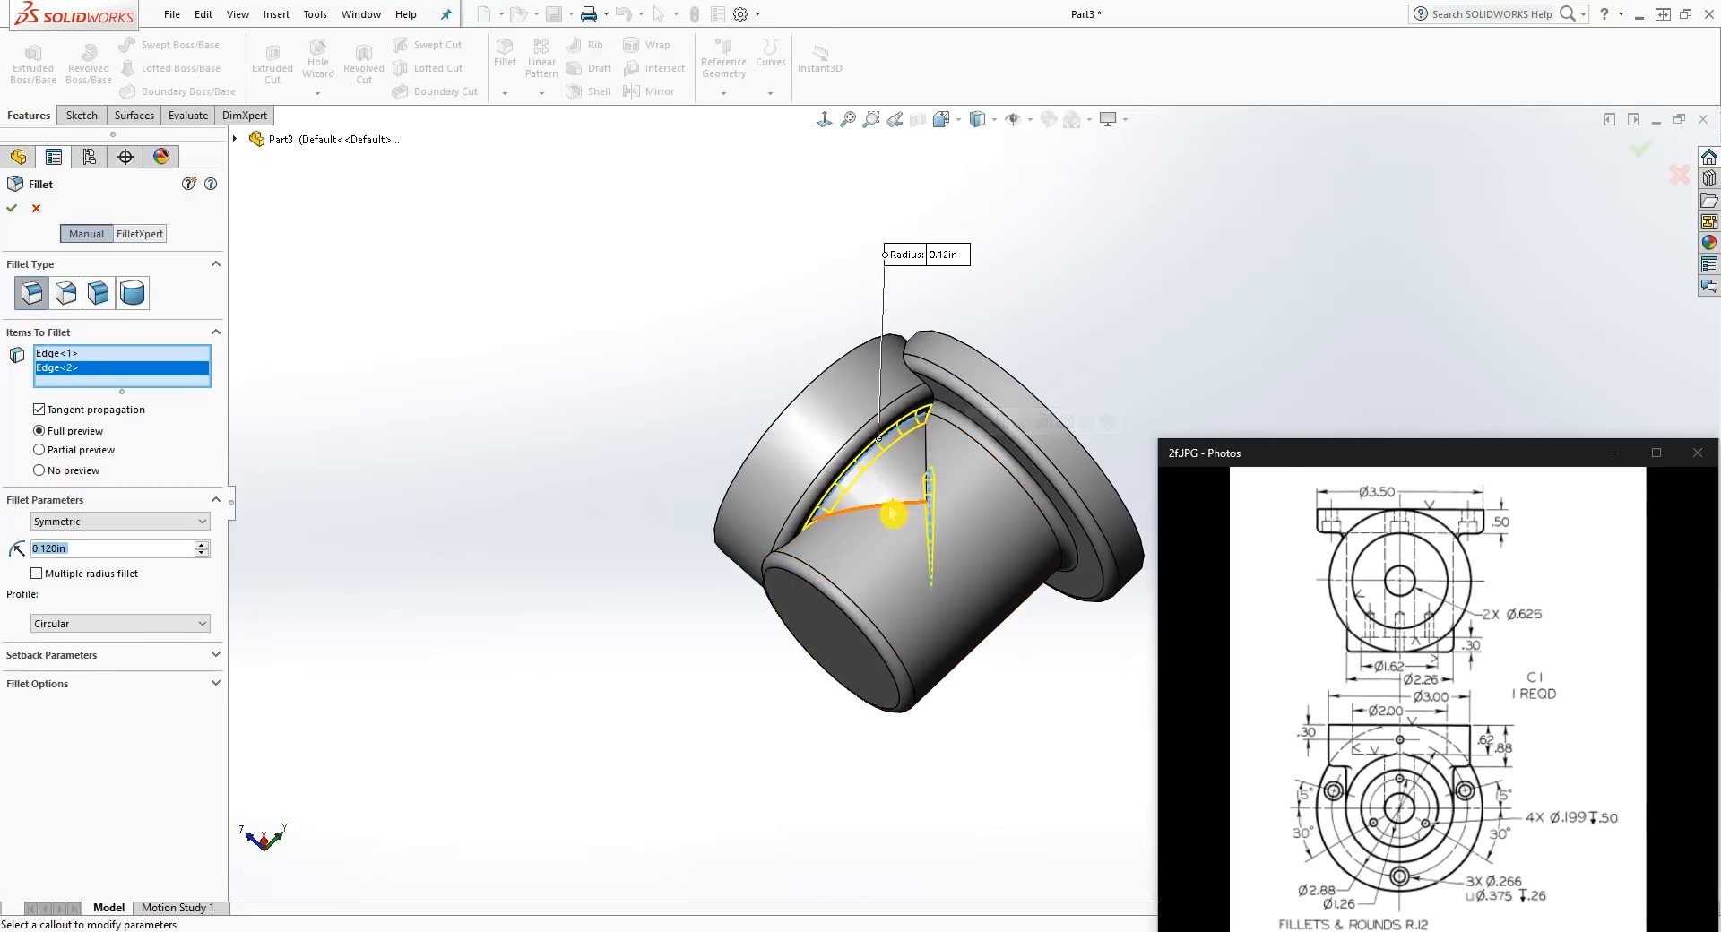
click(893, 513)
Step: Add the three matching edges on the opposite side of the cross boss to the fillet and apply it at 0.12 in
scroll(928, 475, down, 3)
click(937, 457)
middle_drag(937, 457, 972, 381)
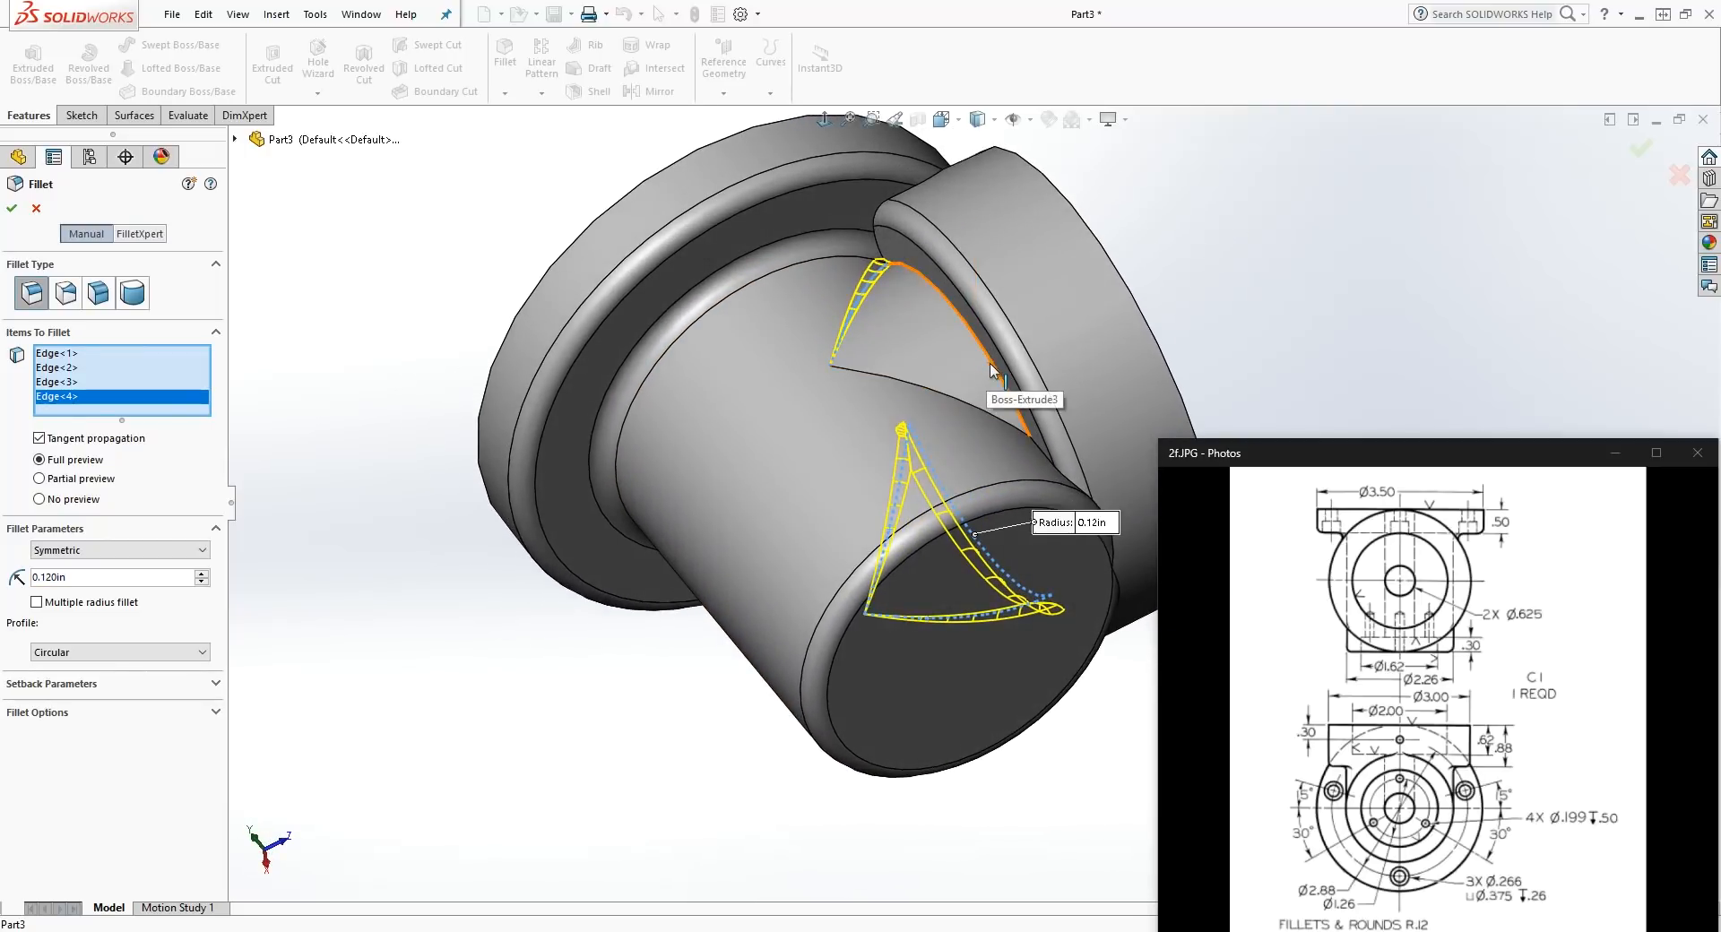
click(937, 394)
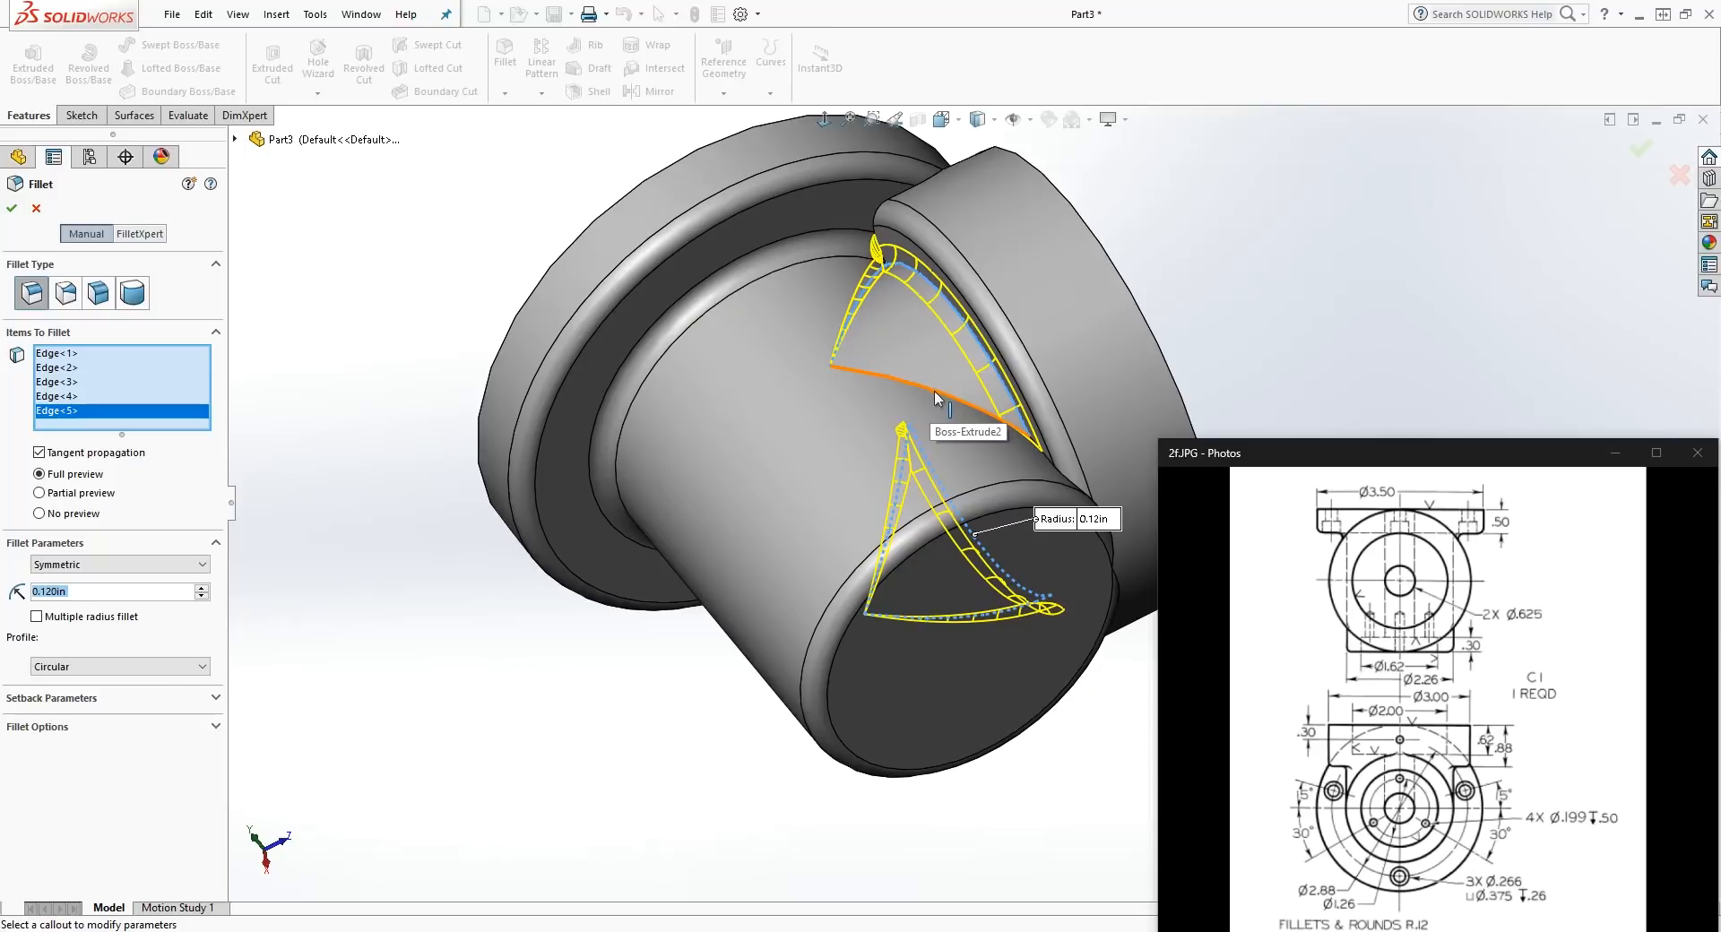
click(937, 398)
scroll(1040, 493, down, 5)
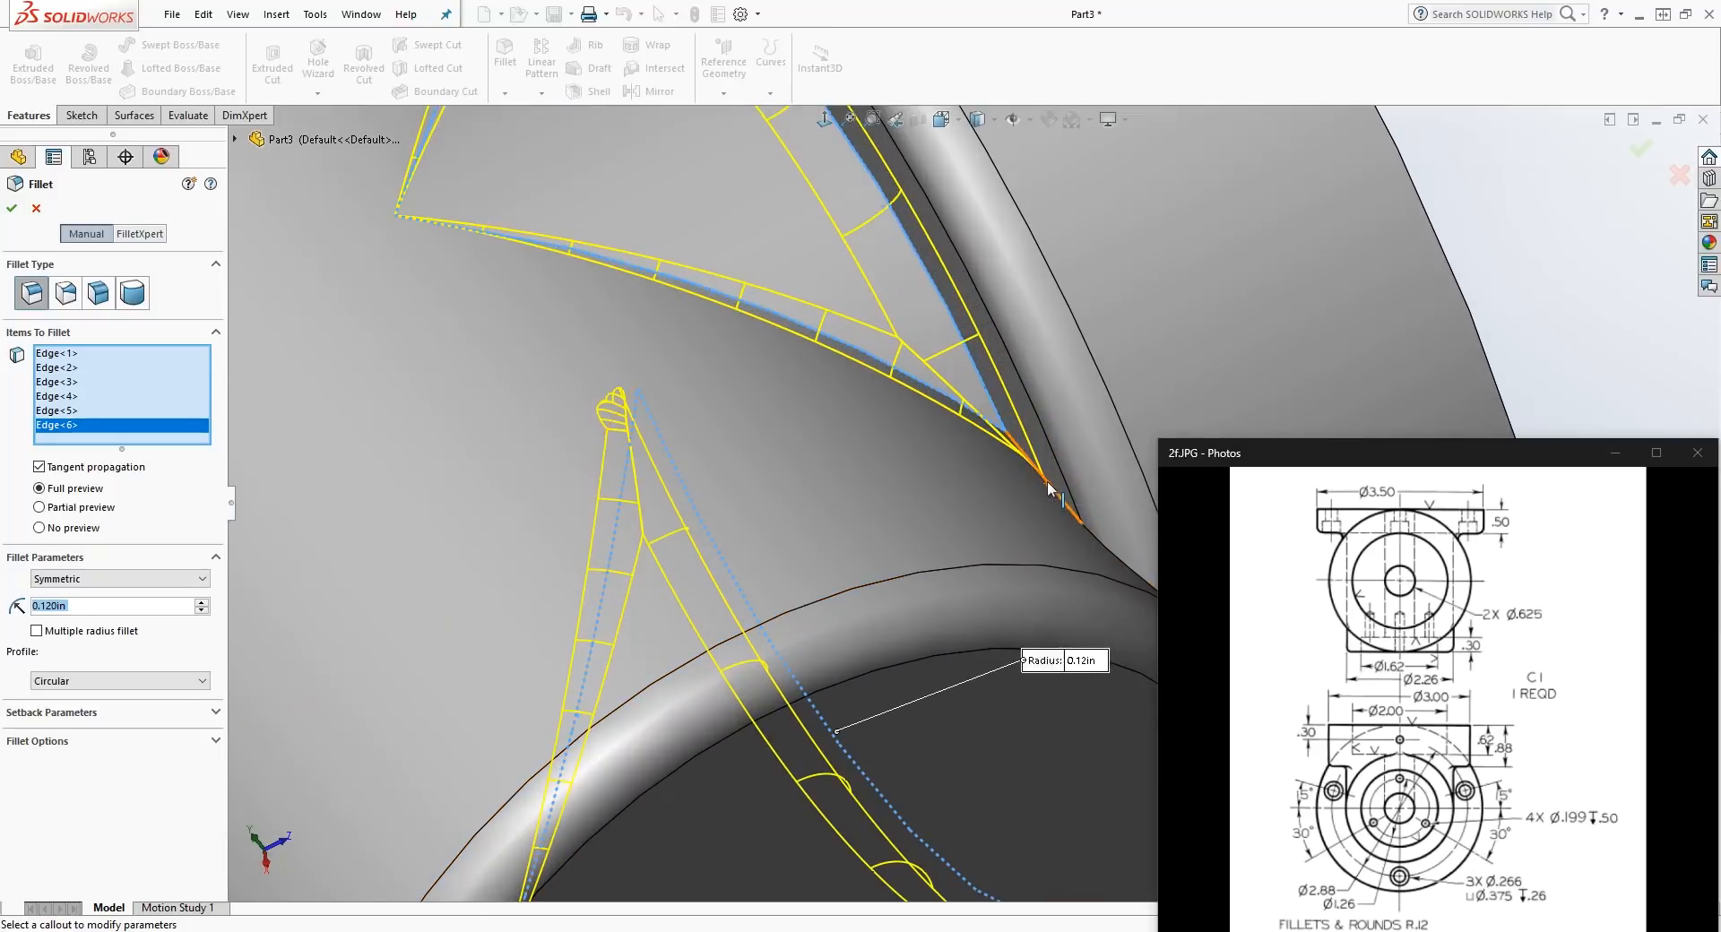
click(1049, 488)
scroll(1031, 497, up, 5)
mouse_move(1001, 495)
middle_down()
mouse_move(910, 503)
mouse_move(914, 529)
mouse_move(911, 395)
mouse_move(880, 580)
mouse_move(822, 653)
mouse_move(795, 575)
mouse_move(837, 699)
mouse_move(1052, 567)
mouse_move(1029, 615)
mouse_move(990, 487)
middle_up()
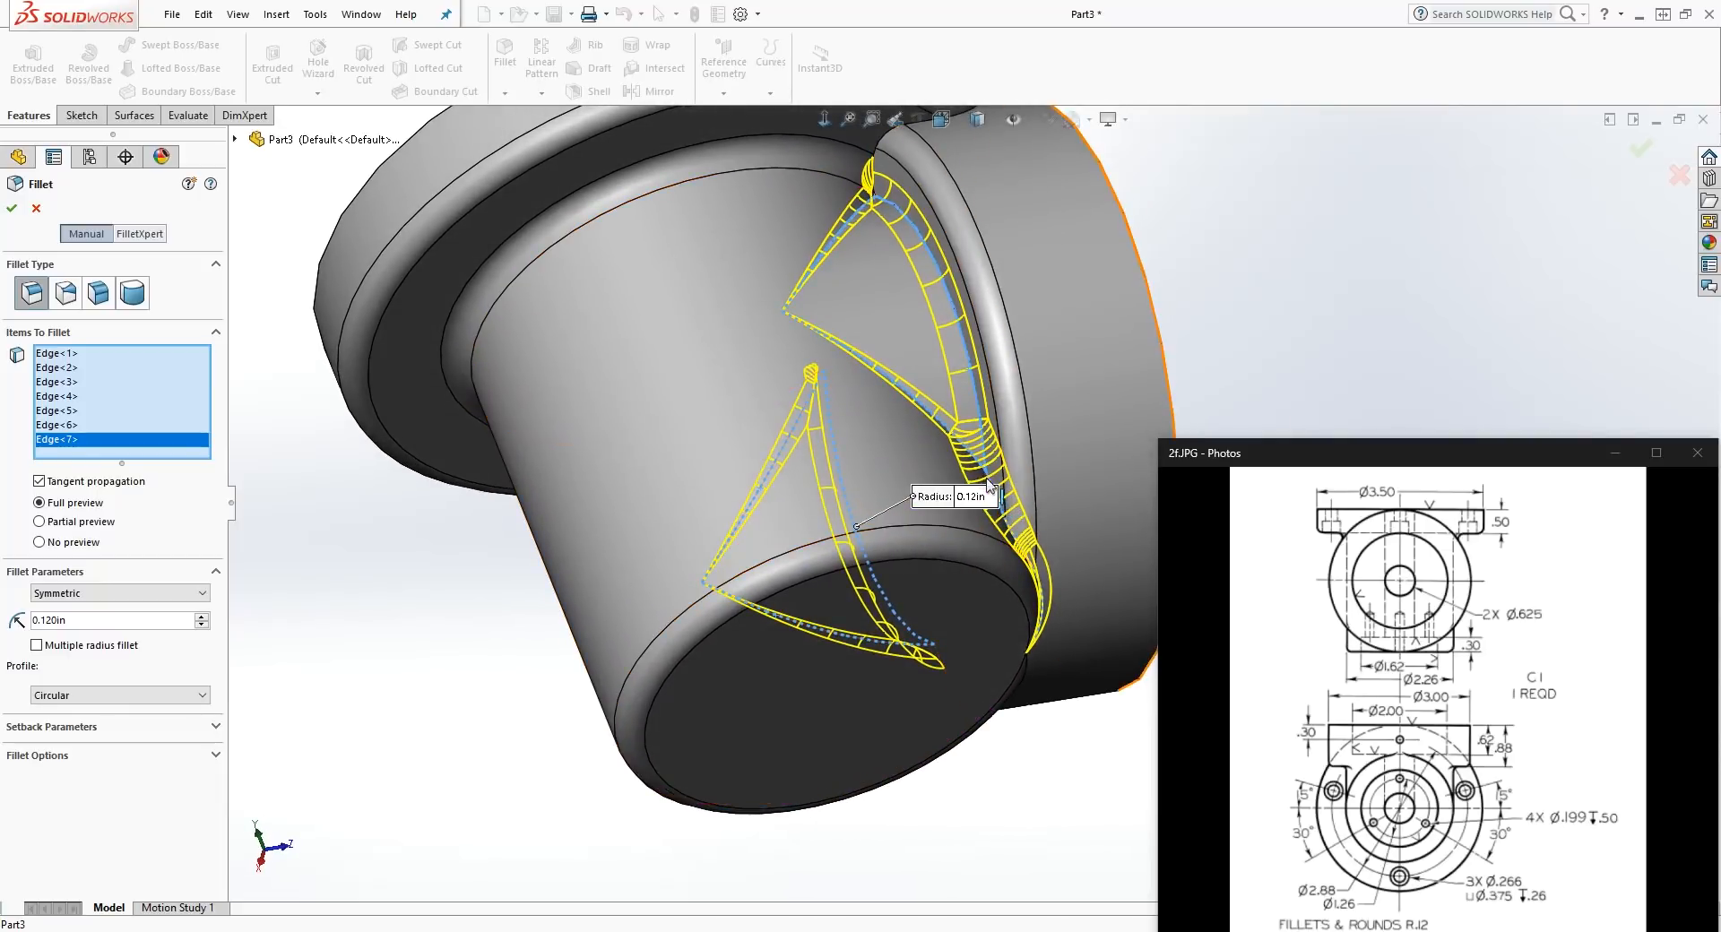
click(992, 491)
middle_drag(1002, 536, 883, 340)
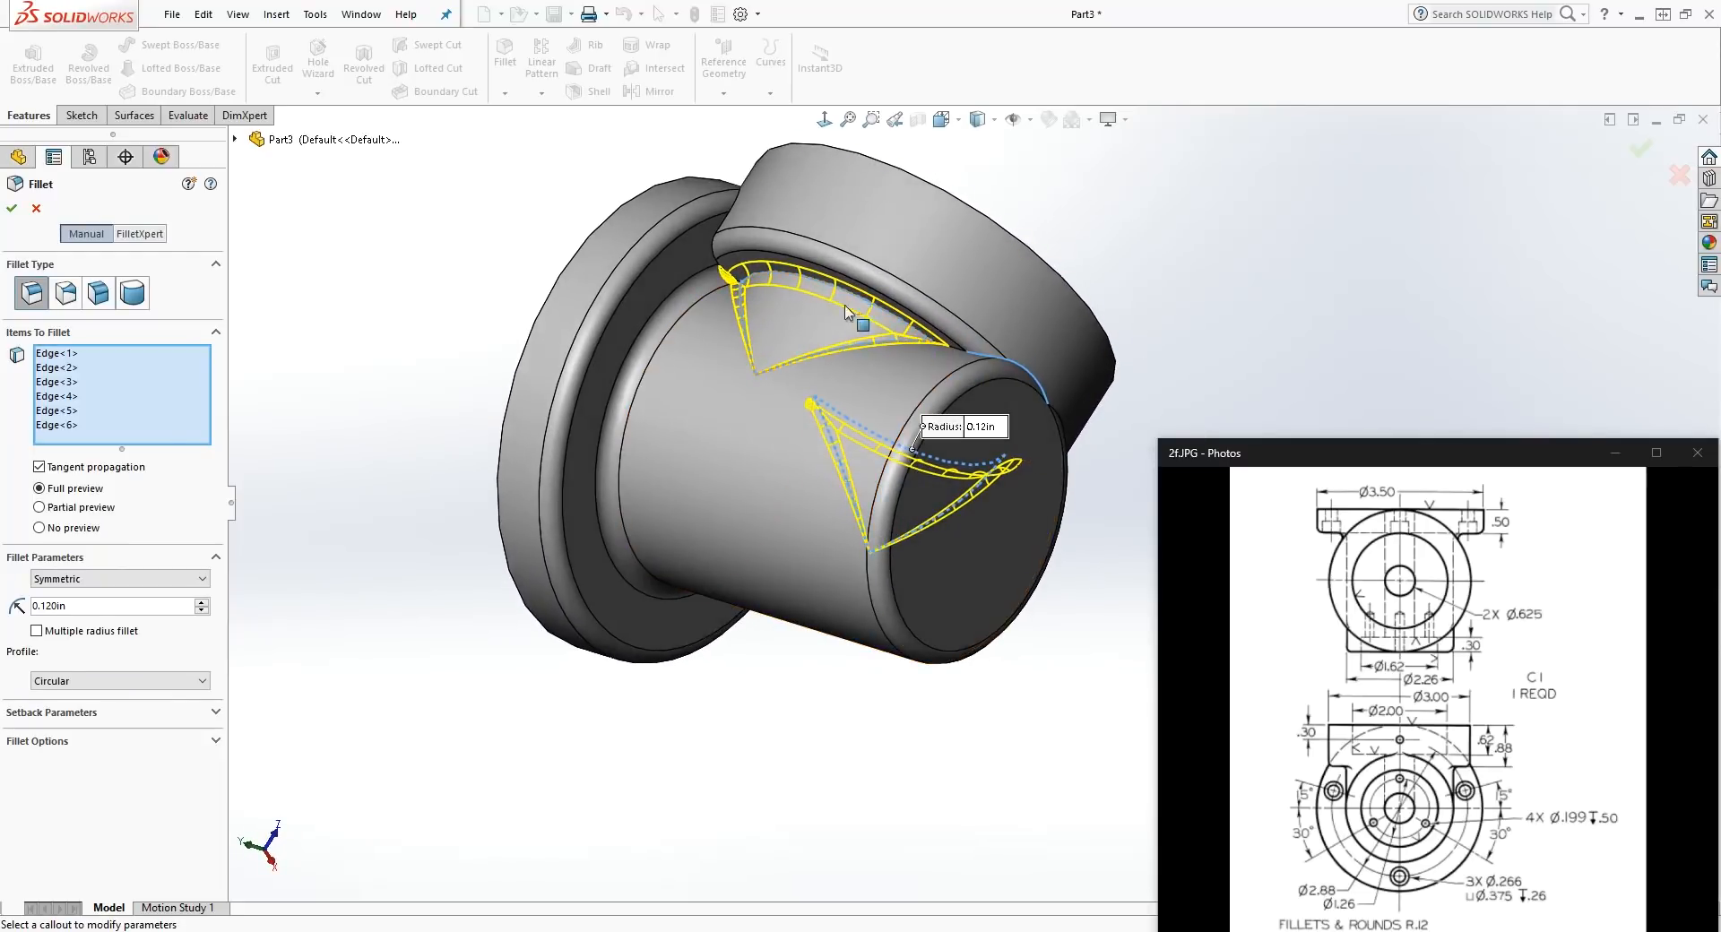
middle_drag(740, 288, 838, 709)
click(13, 215)
Step: Fillet the two remaining junction edges between the large disc and the cylinder near its free end with a 0.12 in radius
middle_drag(929, 635, 689, 452)
click(518, 61)
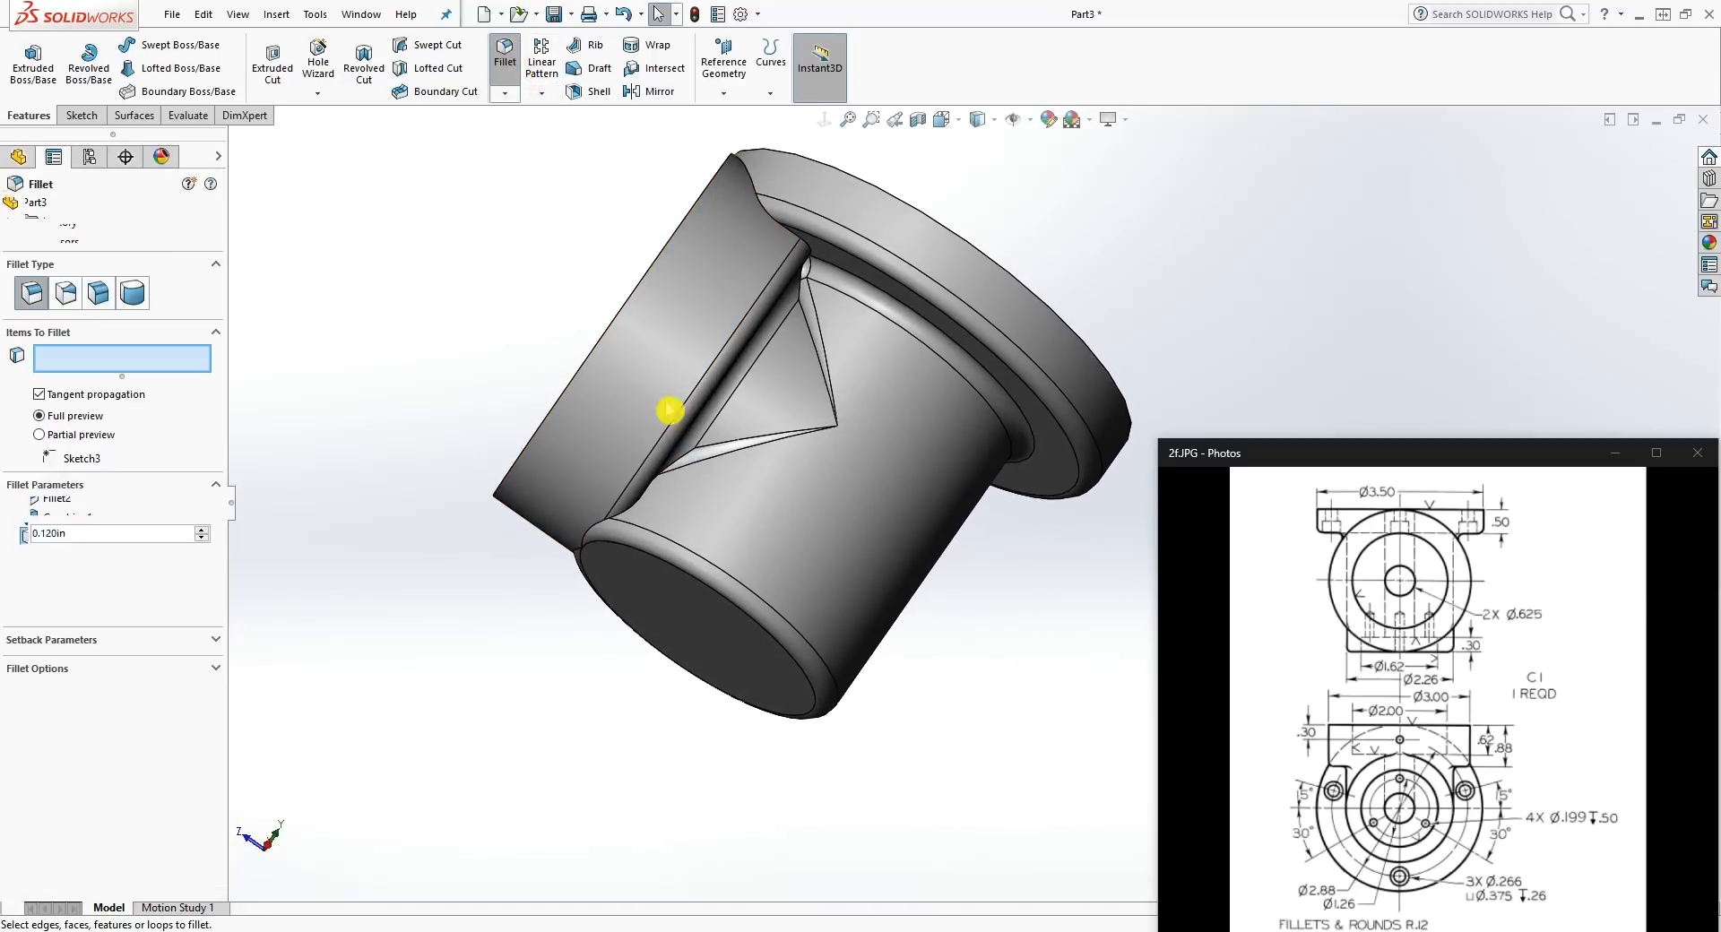
click(633, 507)
middle_drag(633, 508, 1013, 416)
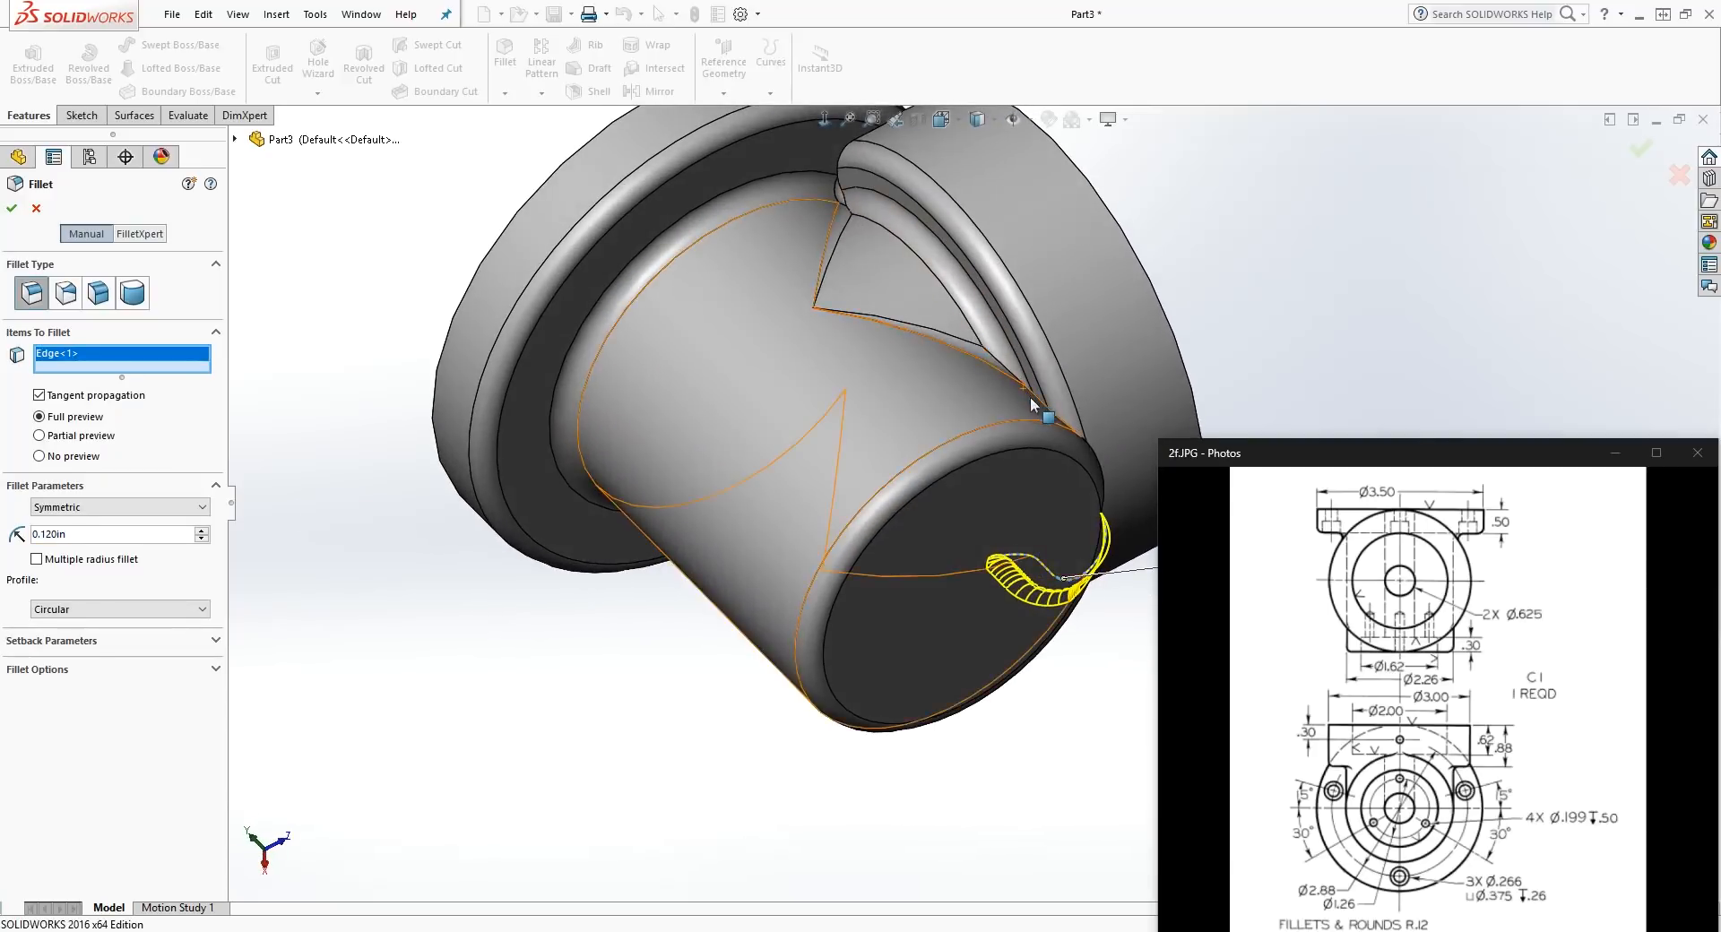
click(1038, 404)
middle_drag(1038, 403, 846, 533)
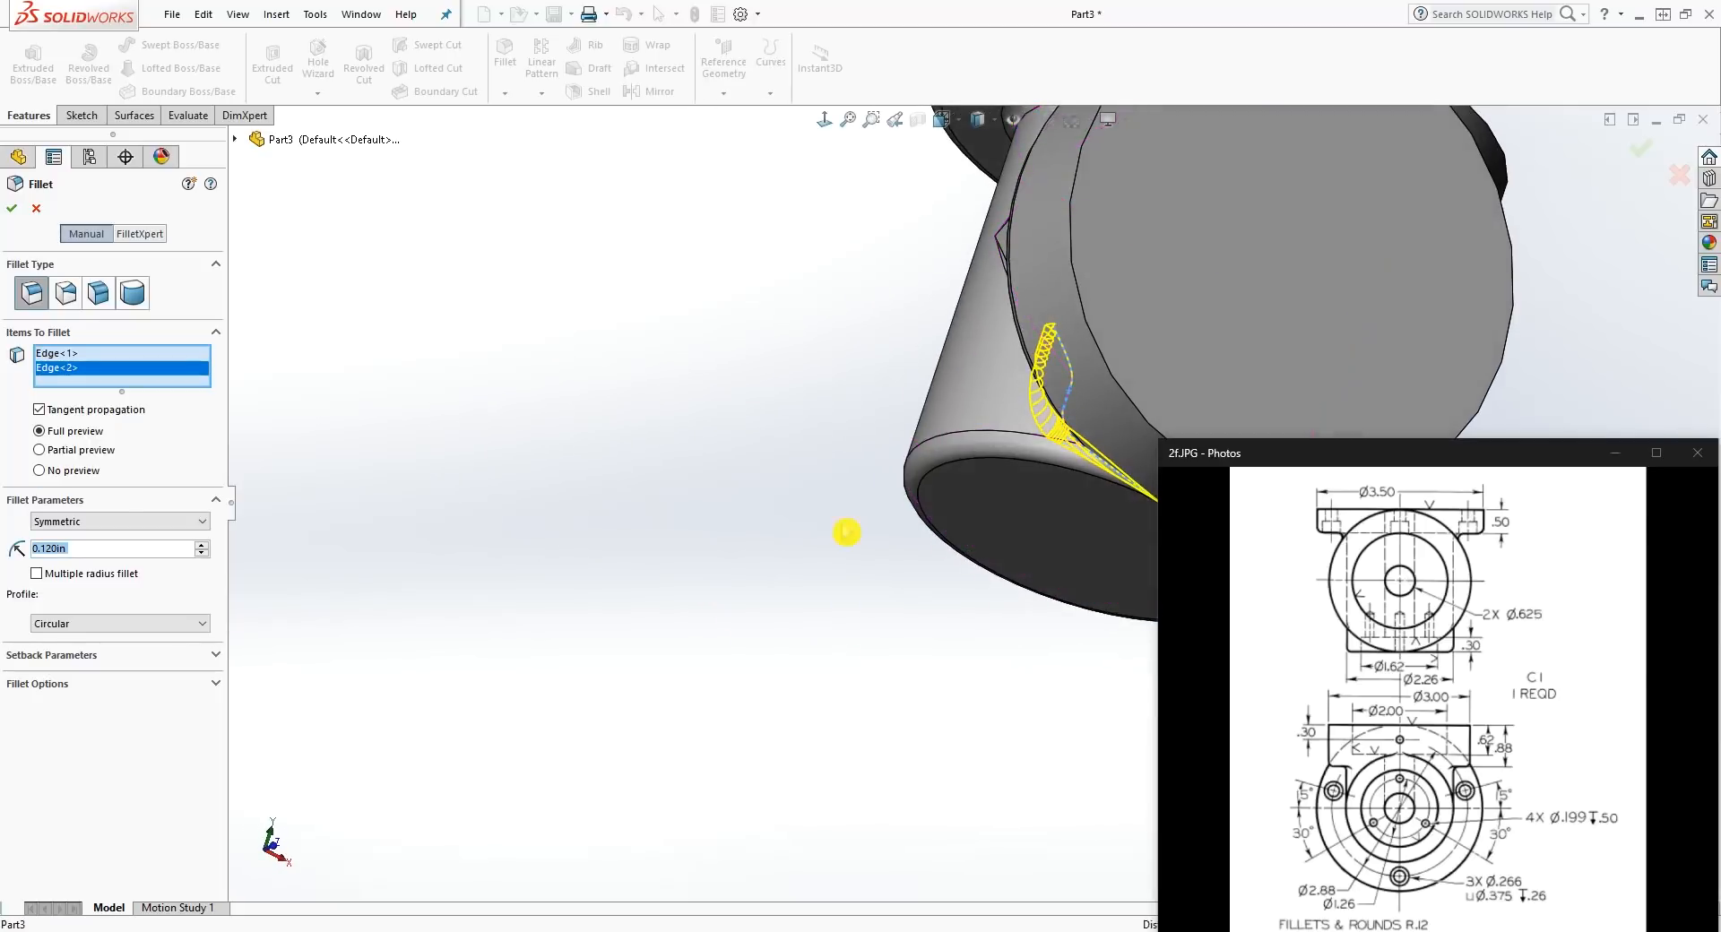
click(17, 213)
Step: Examine the new fillets at the junction of the large disc and the cylinder from the front and from both sides
scroll(968, 446, up, 4)
middle_drag(968, 445, 988, 444)
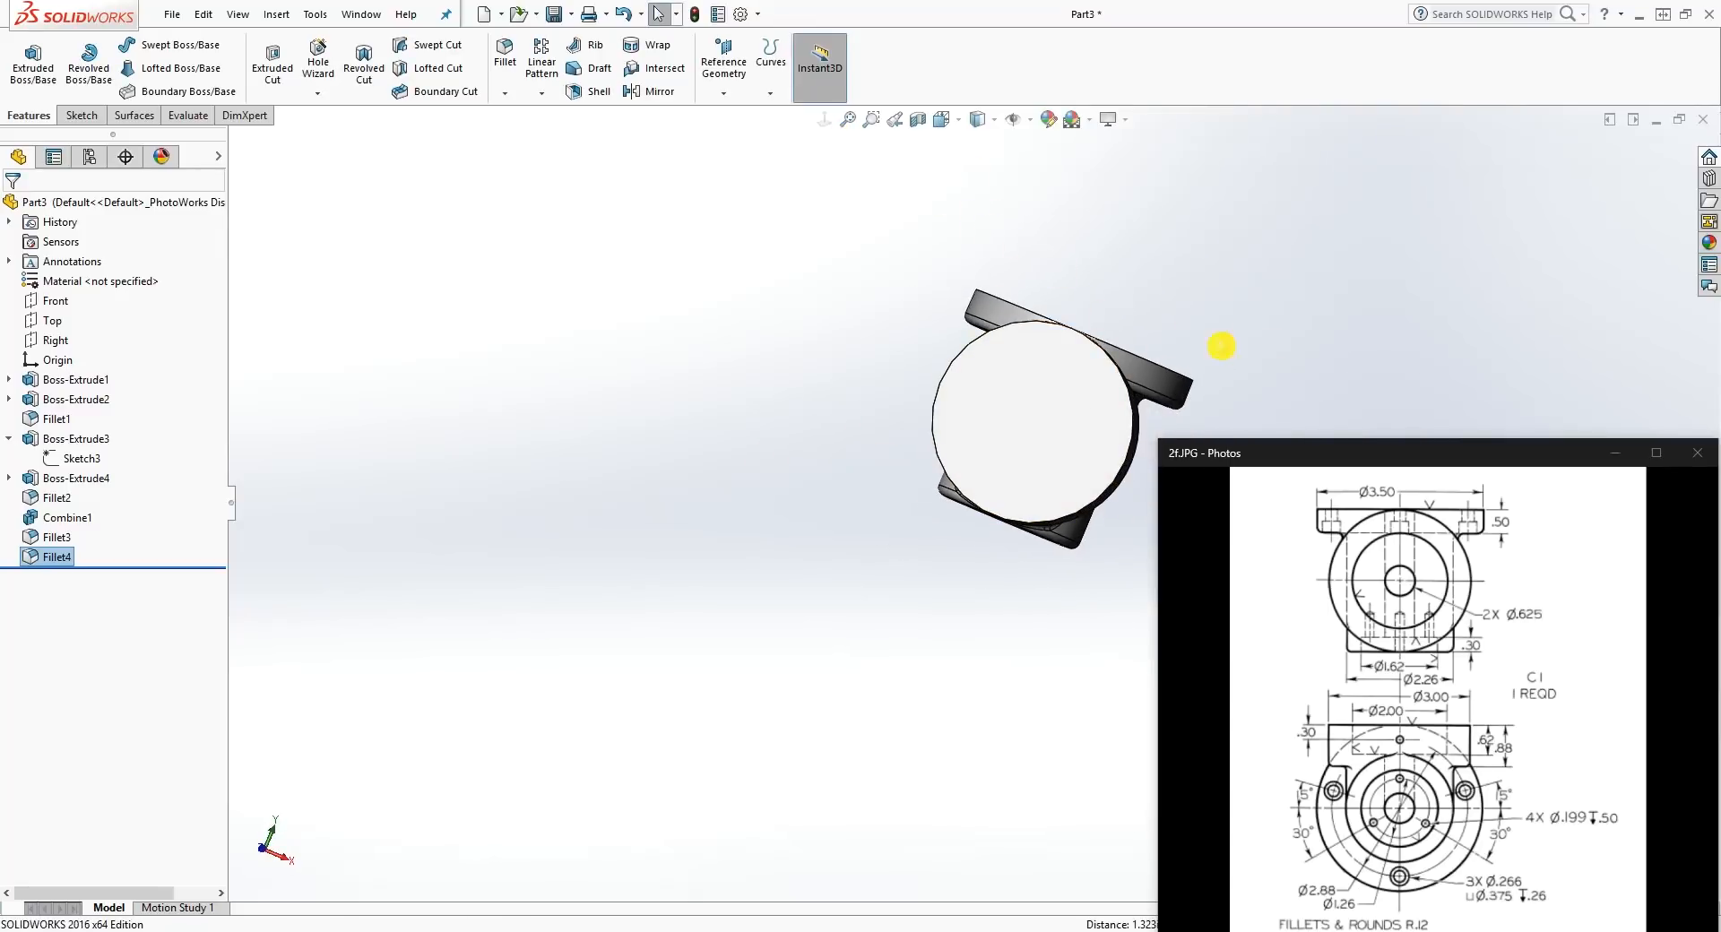
scroll(1221, 346, down, 4)
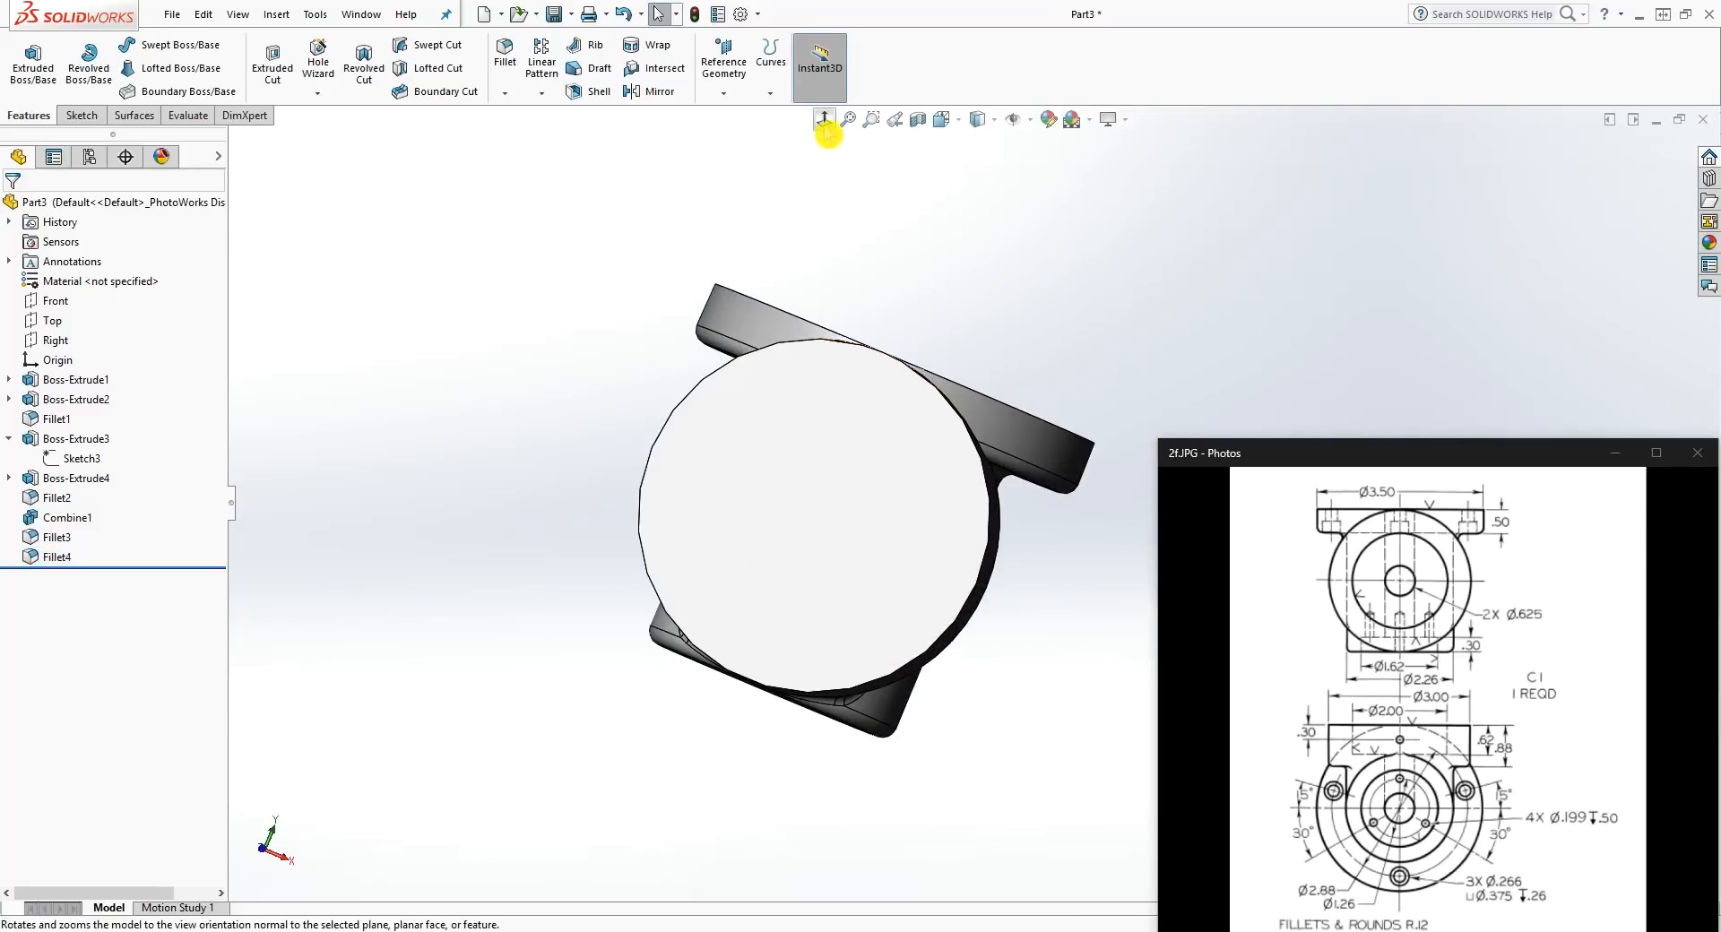
click(824, 120)
scroll(926, 589, down, 1)
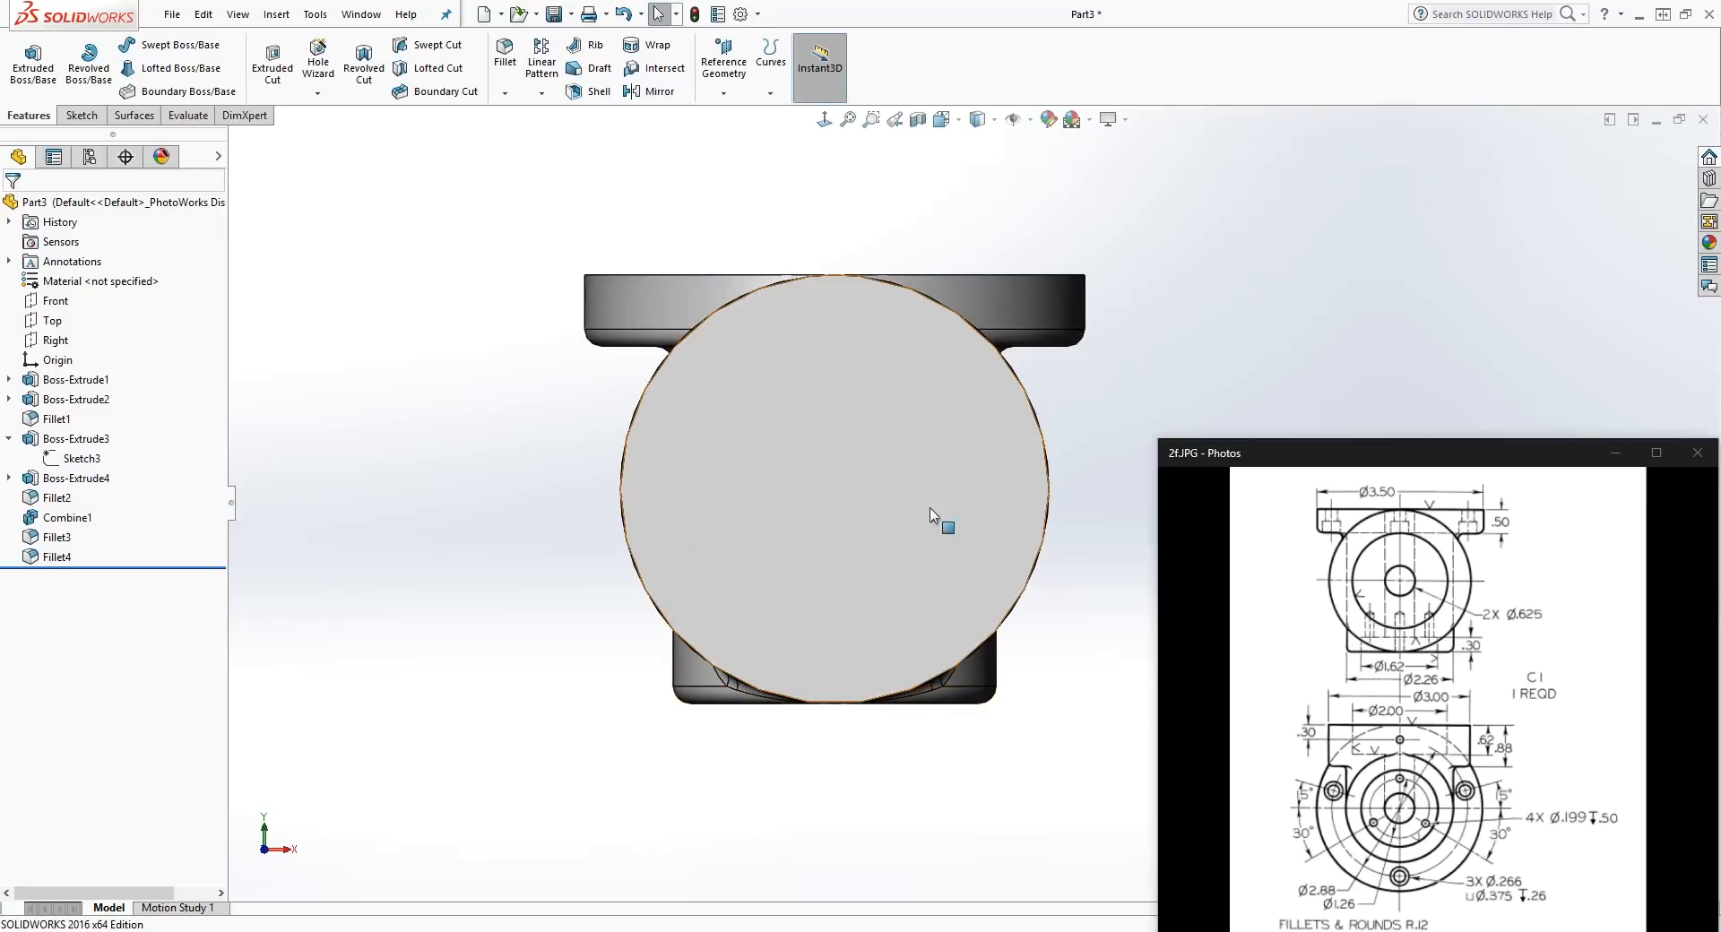
middle_drag(566, 609, 1011, 572)
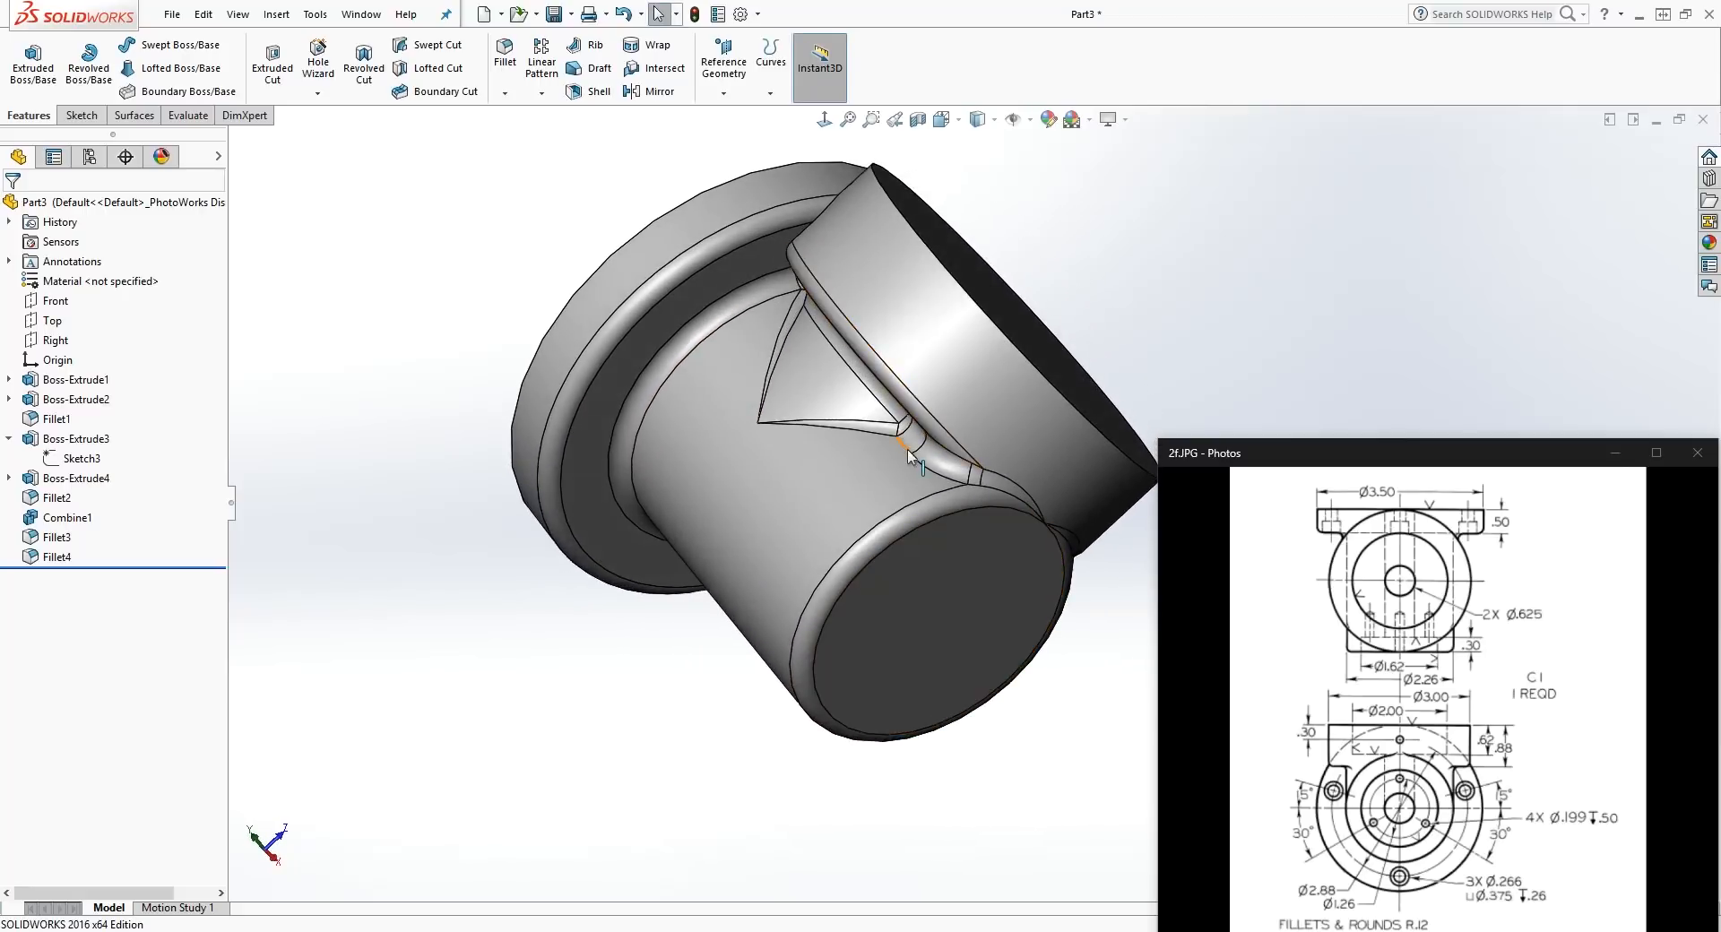
middle_drag(938, 466, 892, 466)
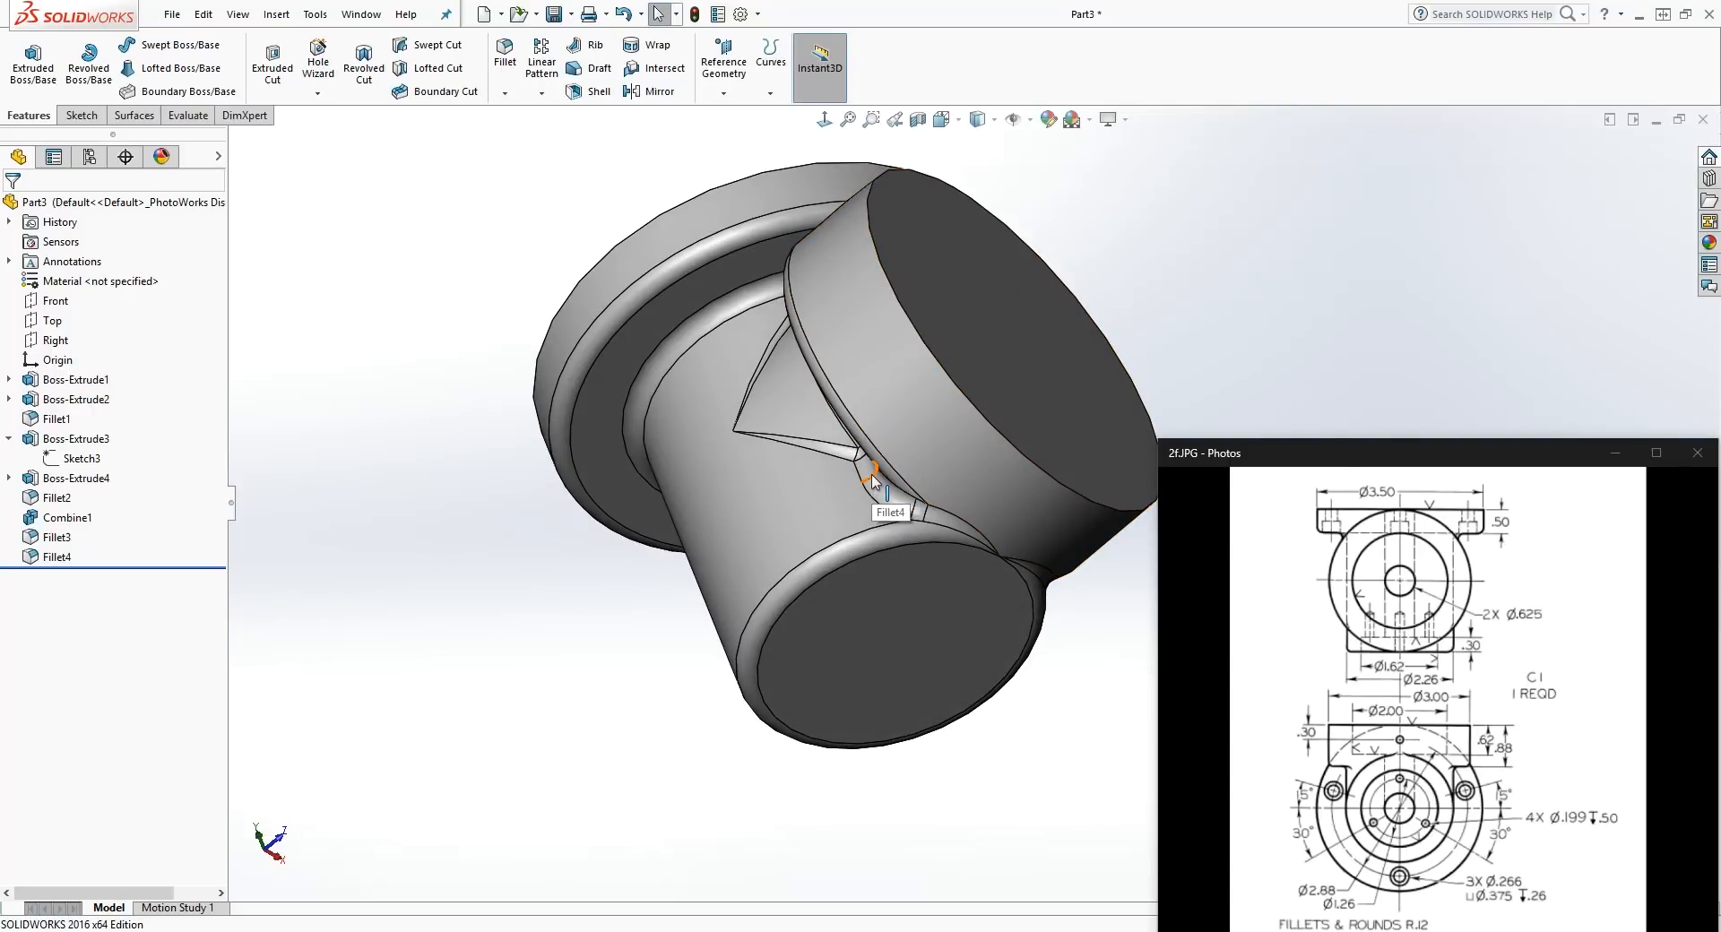
middle_drag(595, 595, 828, 540)
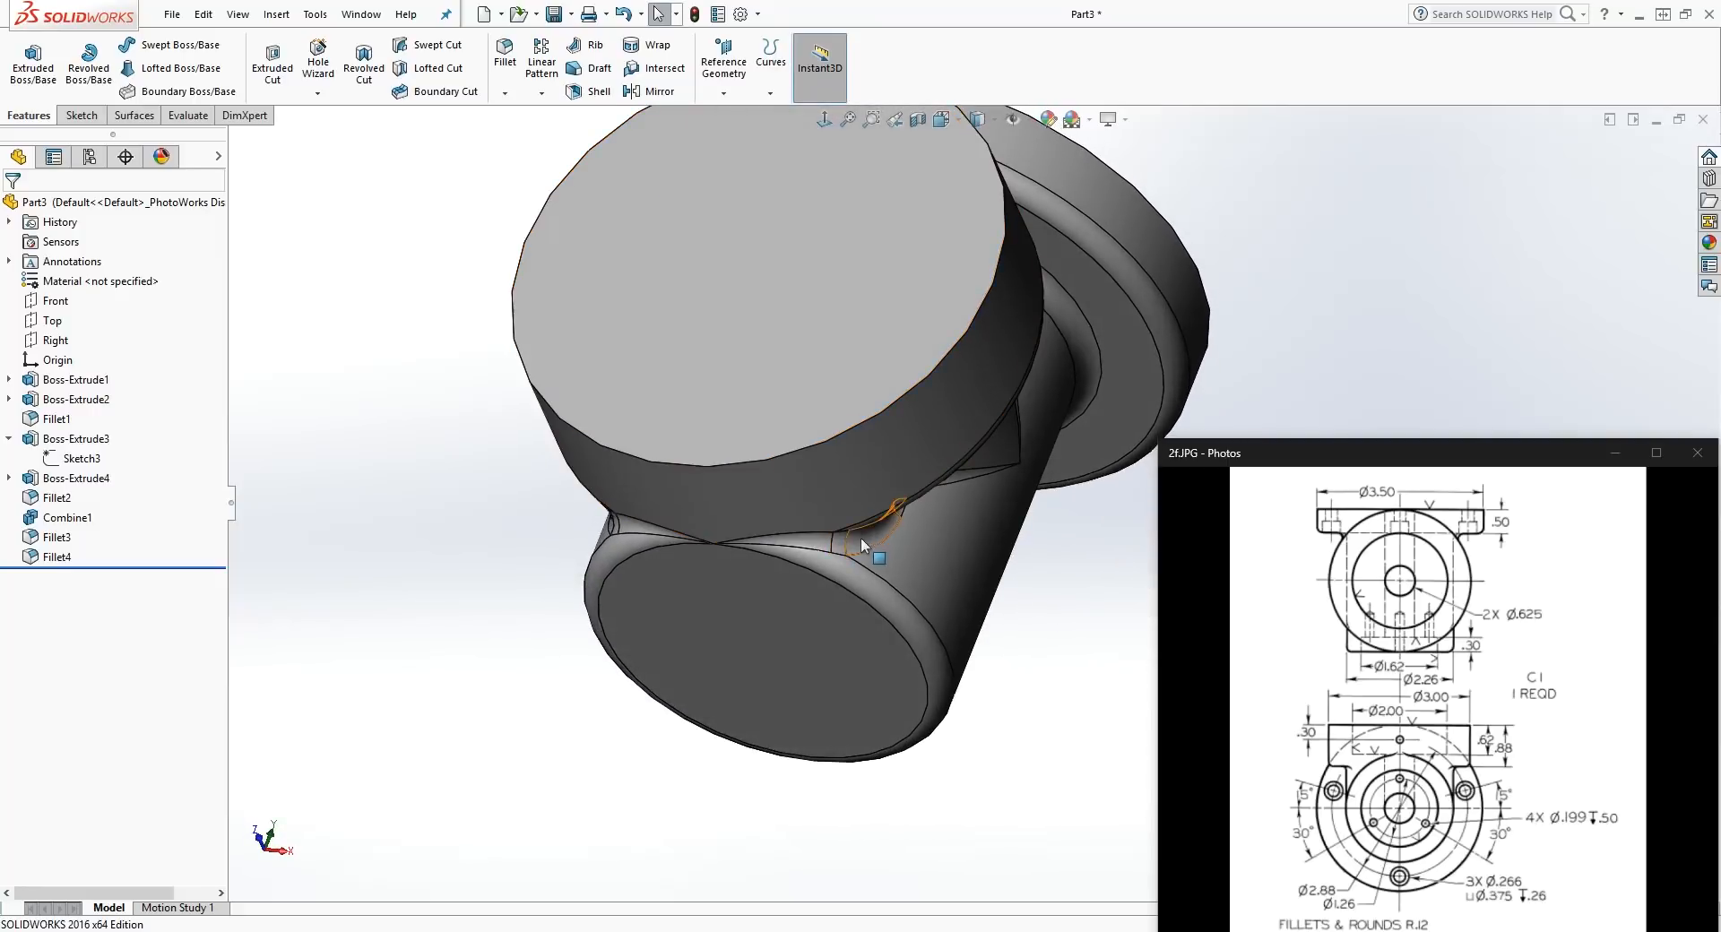
Step: Suppress the last fillet at the junction of the large disc and the cylinder
right_click(51, 557)
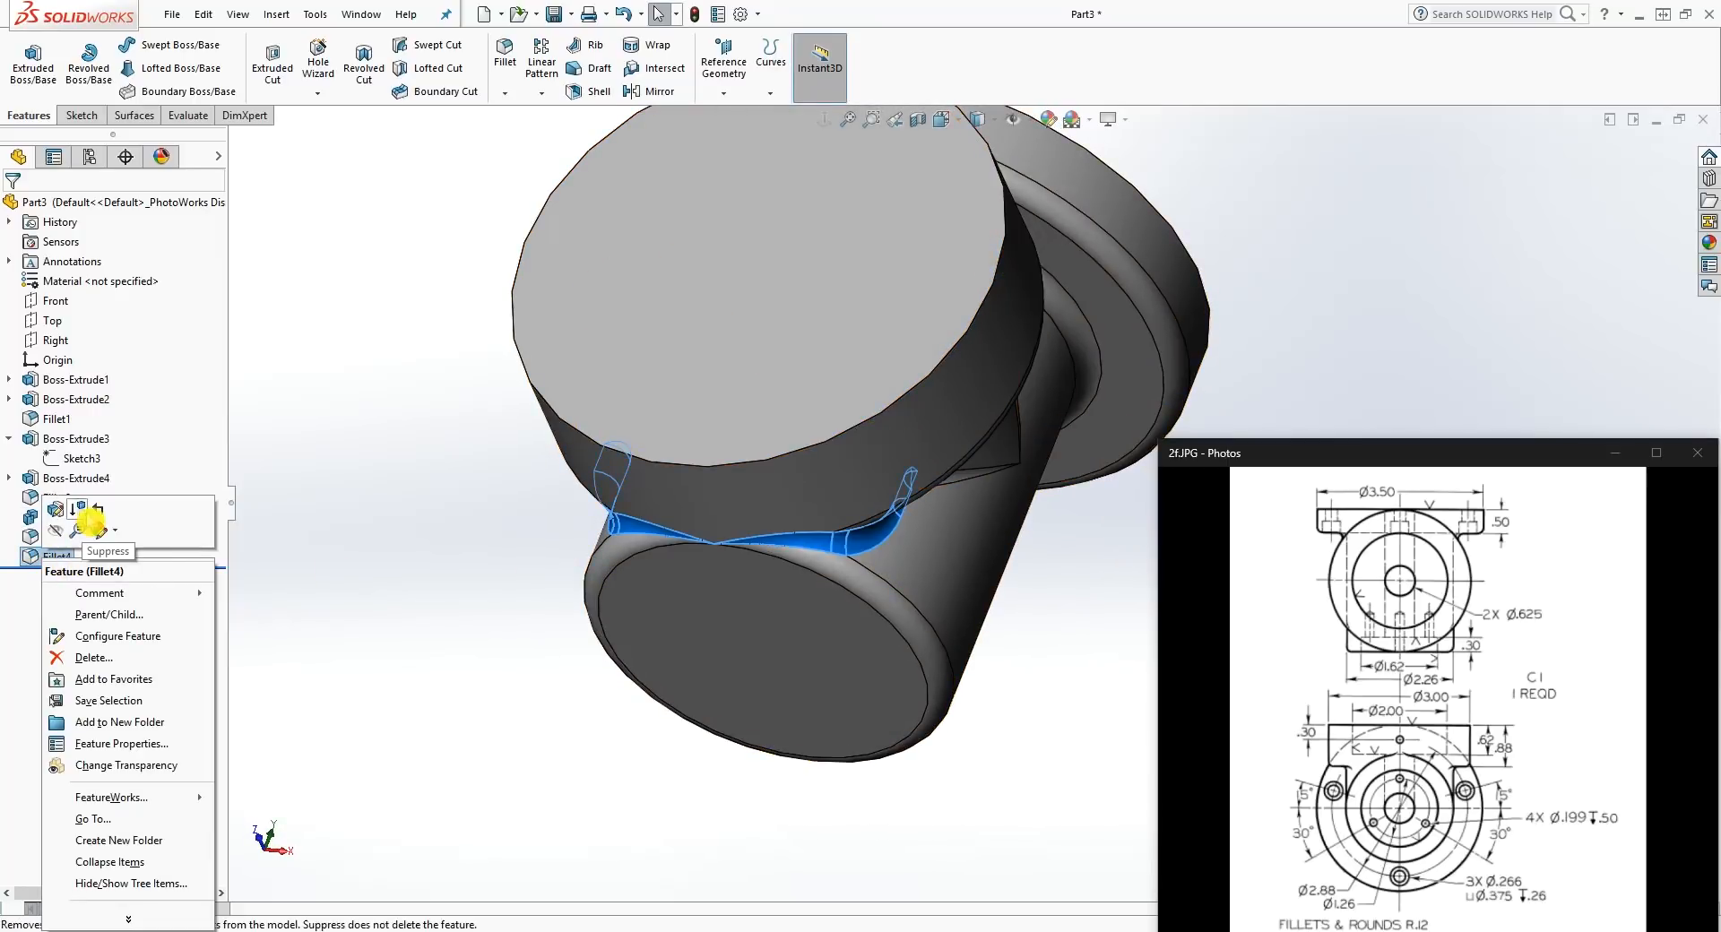
click(79, 514)
middle_drag(484, 530, 843, 491)
Step: Compare the housing's shape, viewed square to its faces, with the views in the reference drawing
click(824, 120)
scroll(984, 460, up, 2)
scroll(986, 457, down, 3)
scroll(1009, 480, up, 1)
middle_drag(1029, 498, 1030, 171)
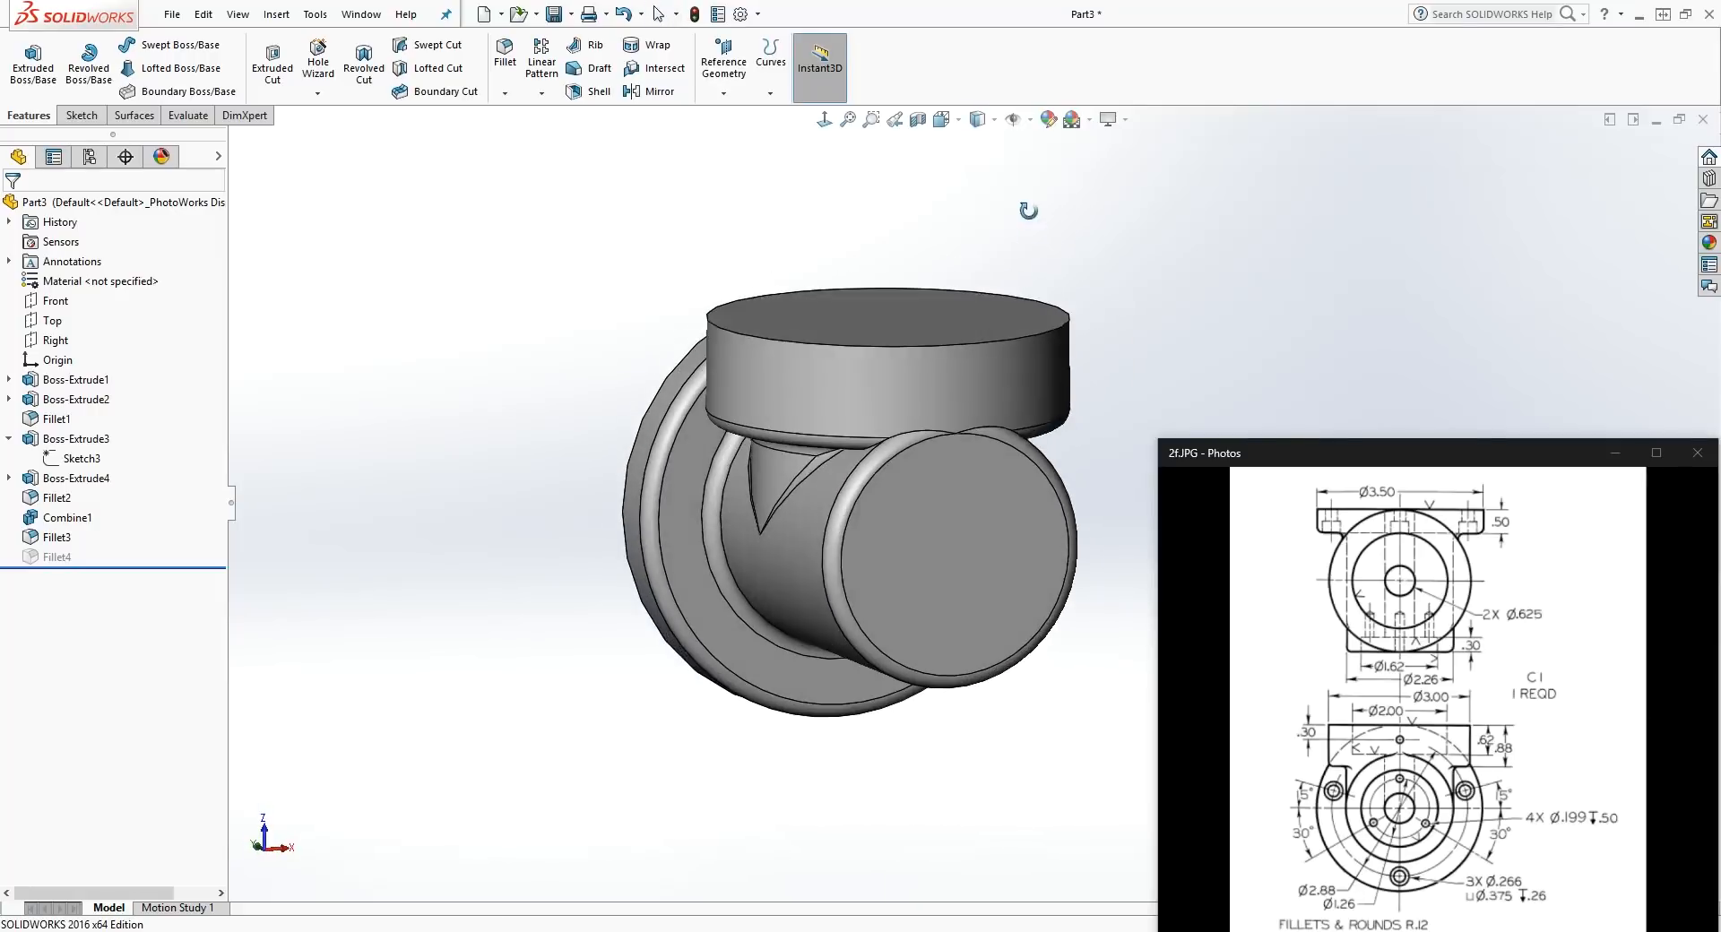
click(823, 121)
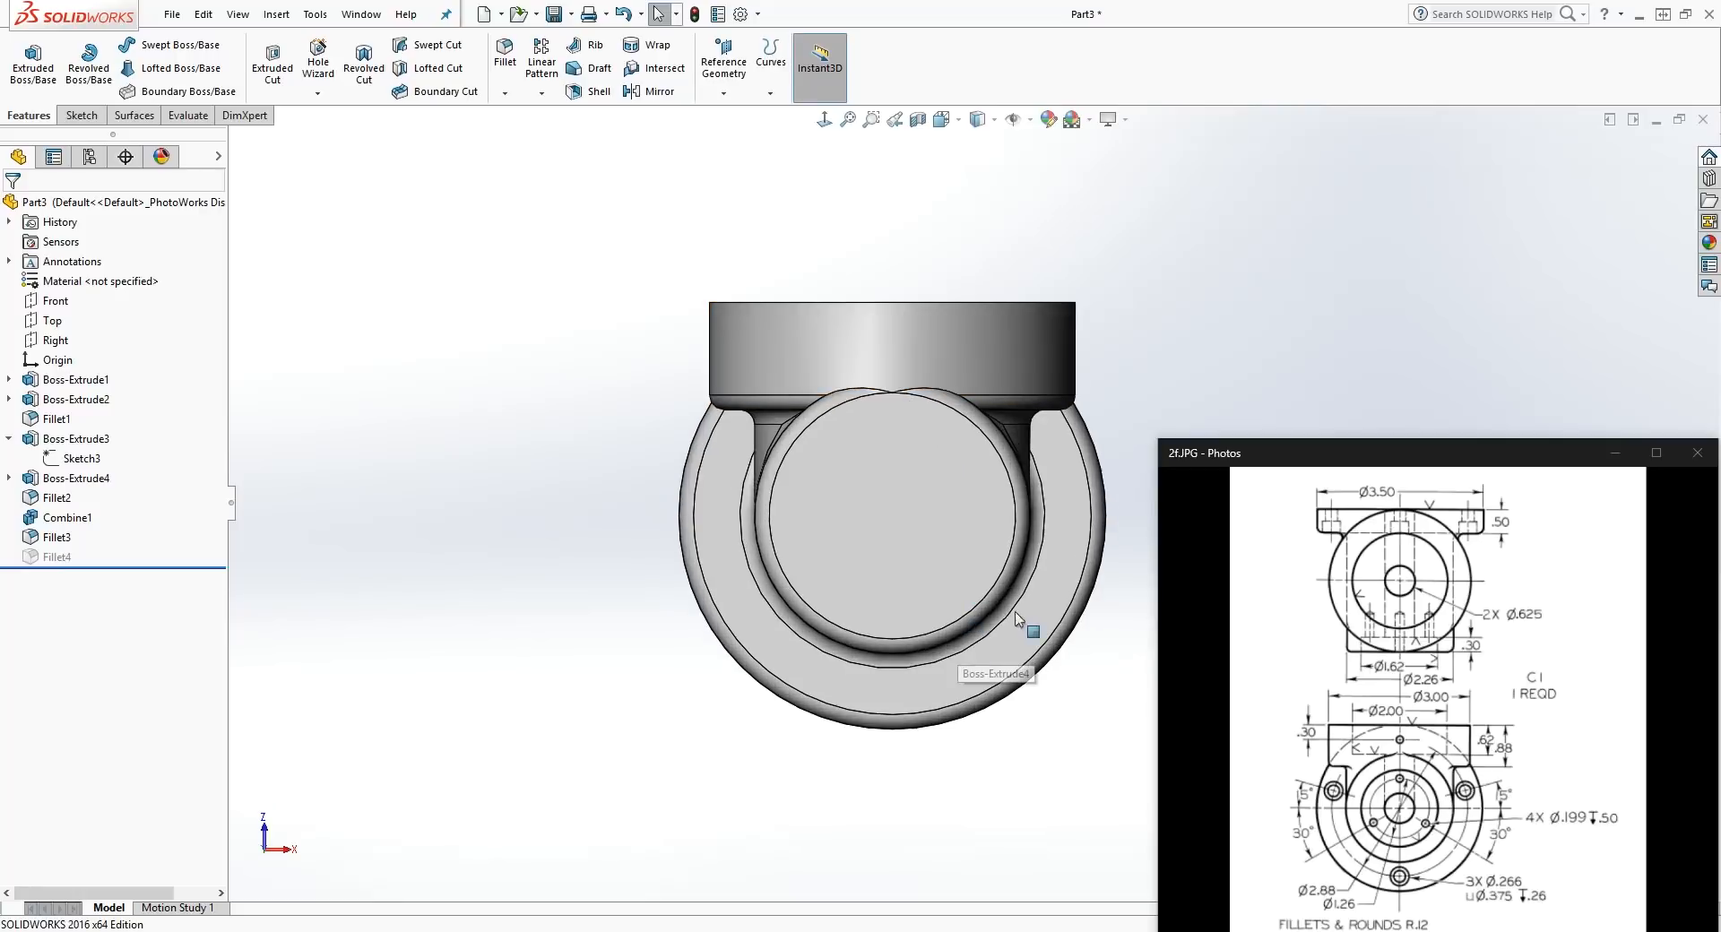
click(1479, 607)
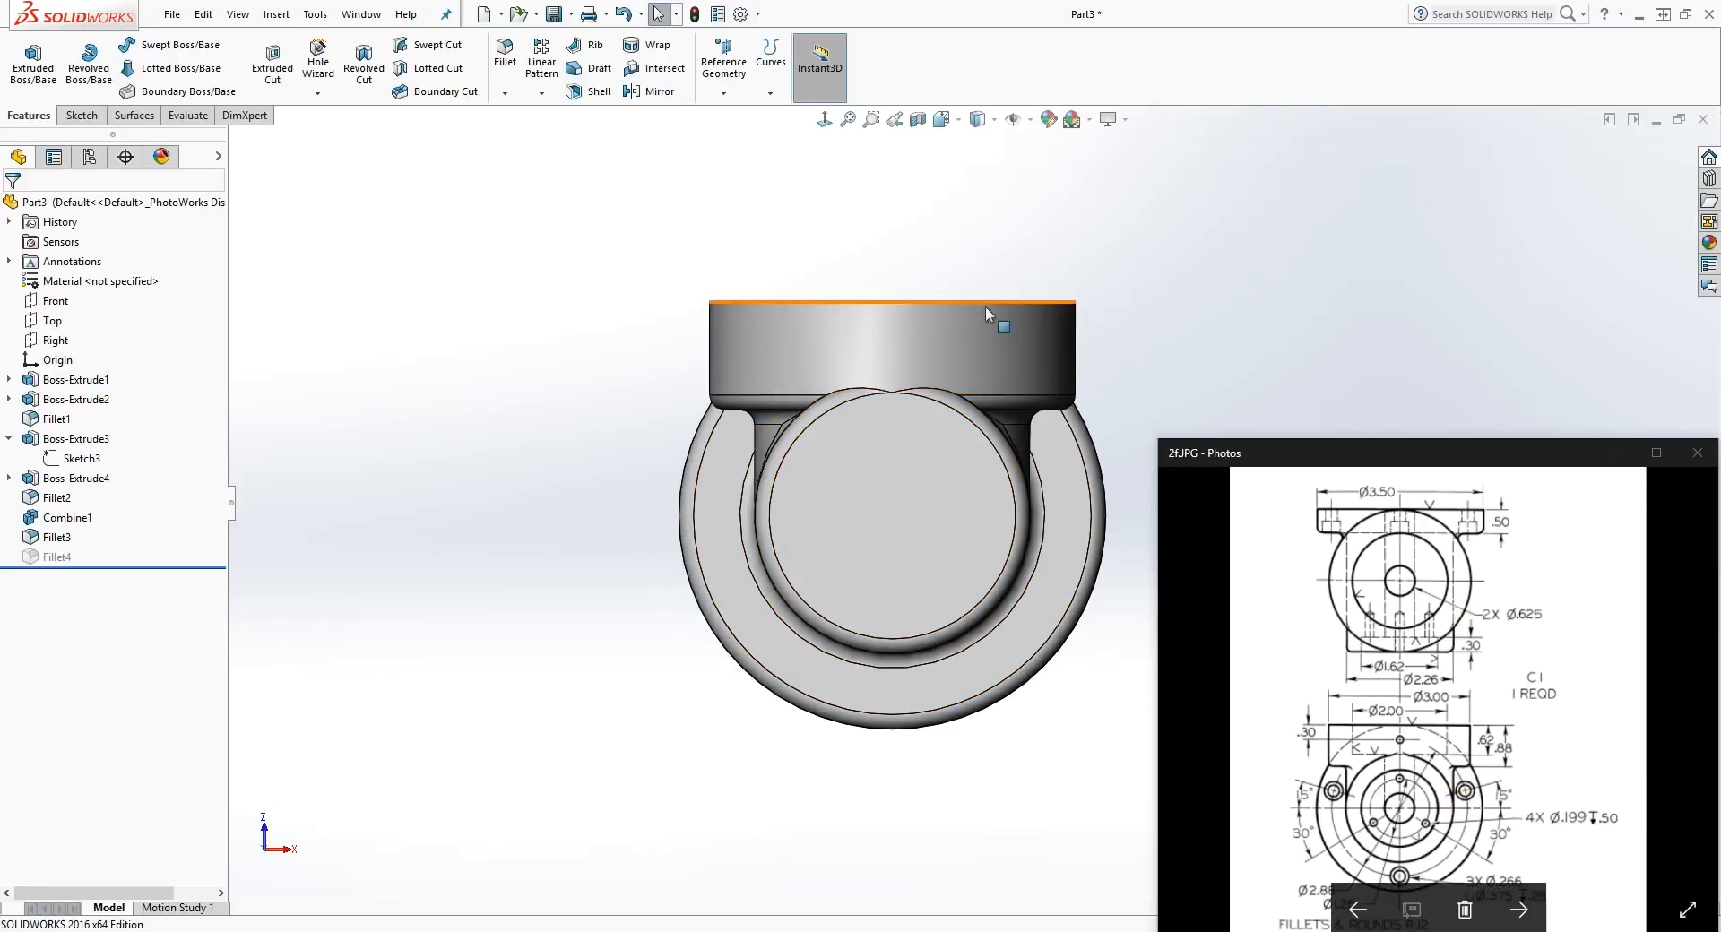
middle_drag(895, 177, 887, 338)
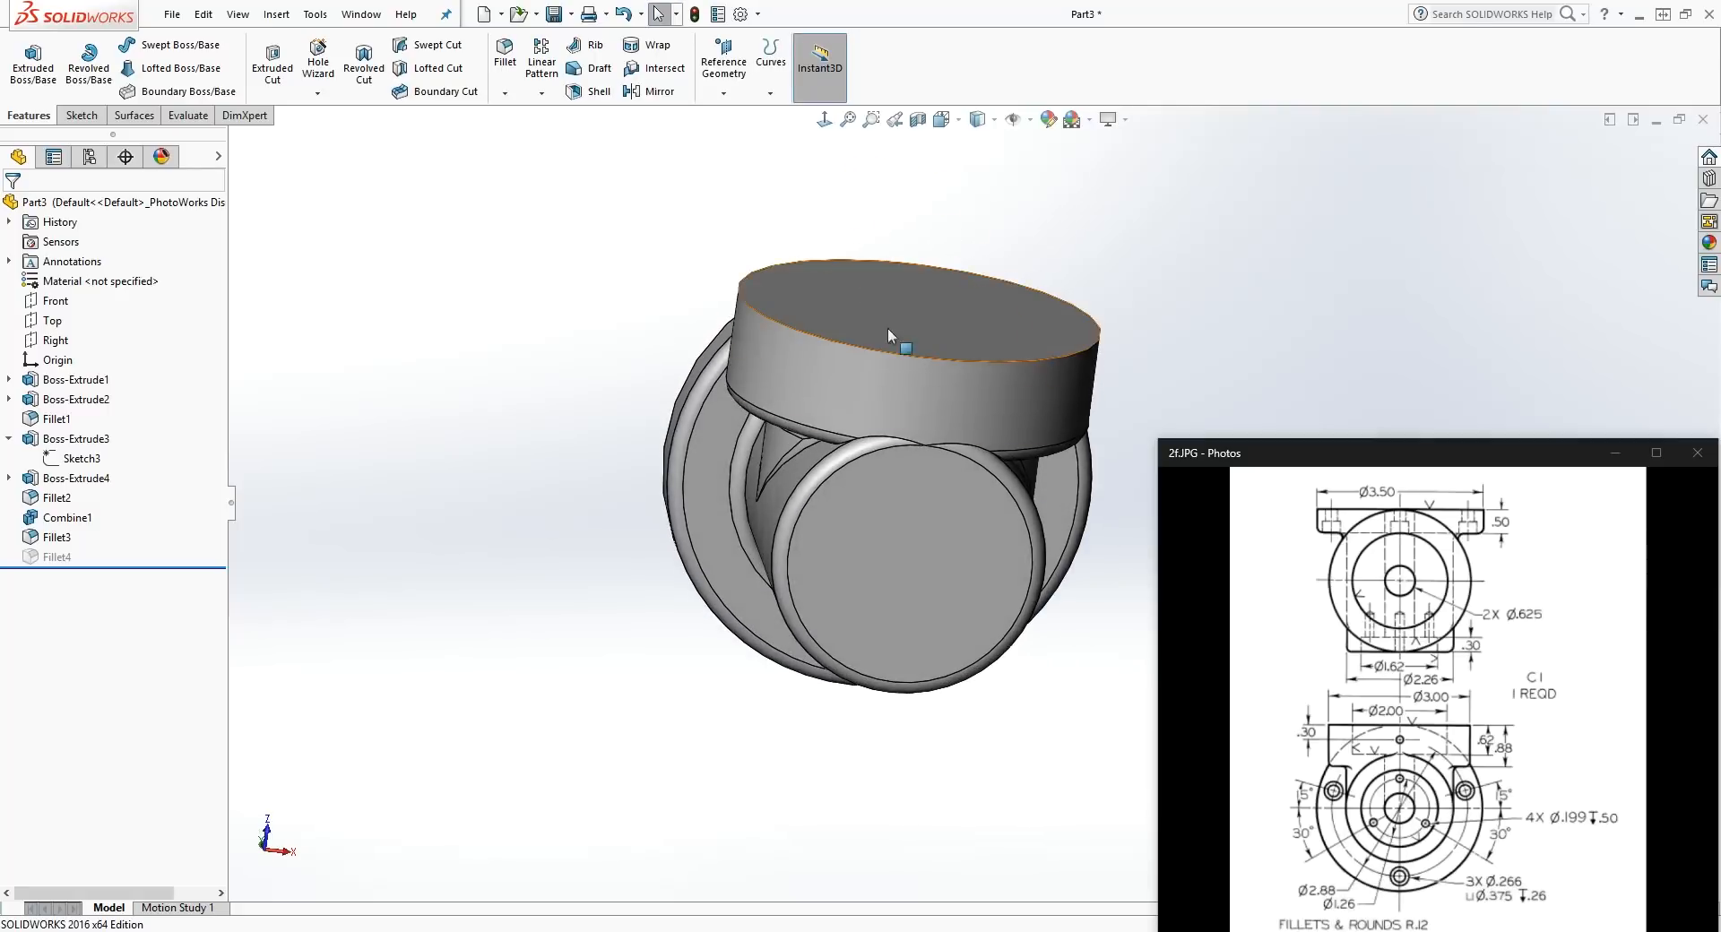
click(1378, 678)
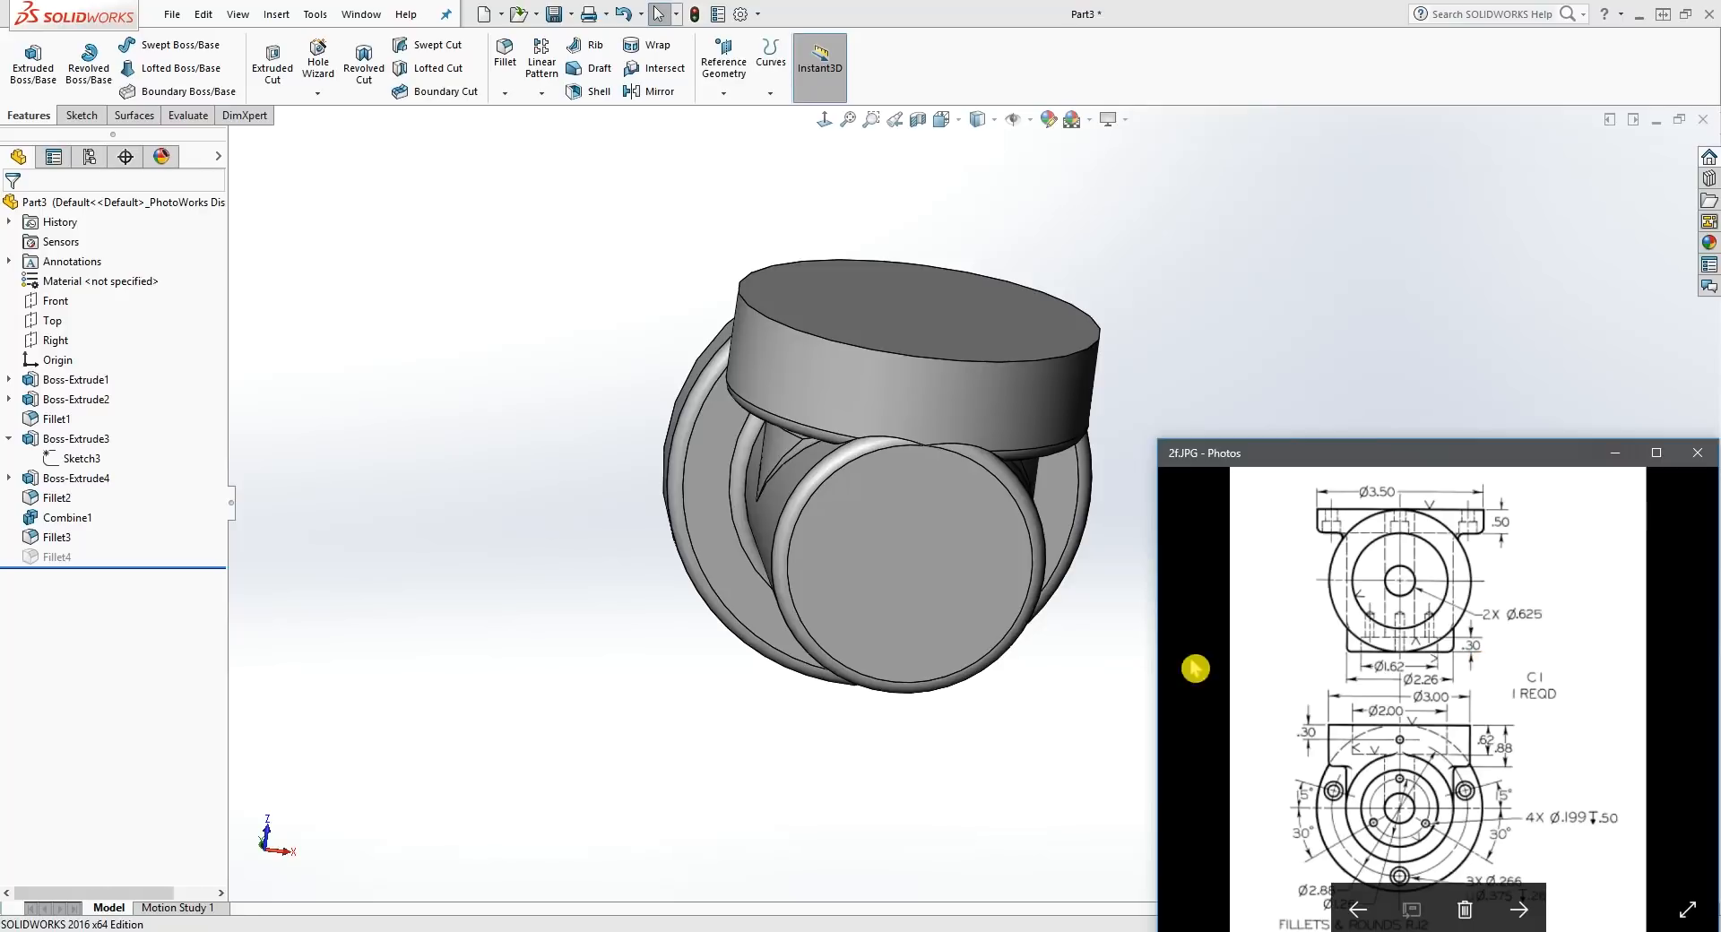
Step: Sketch a circle about 1.31 in in diameter, centred on the origin, on the free end face of the cylinder
scroll(933, 492, down, 5)
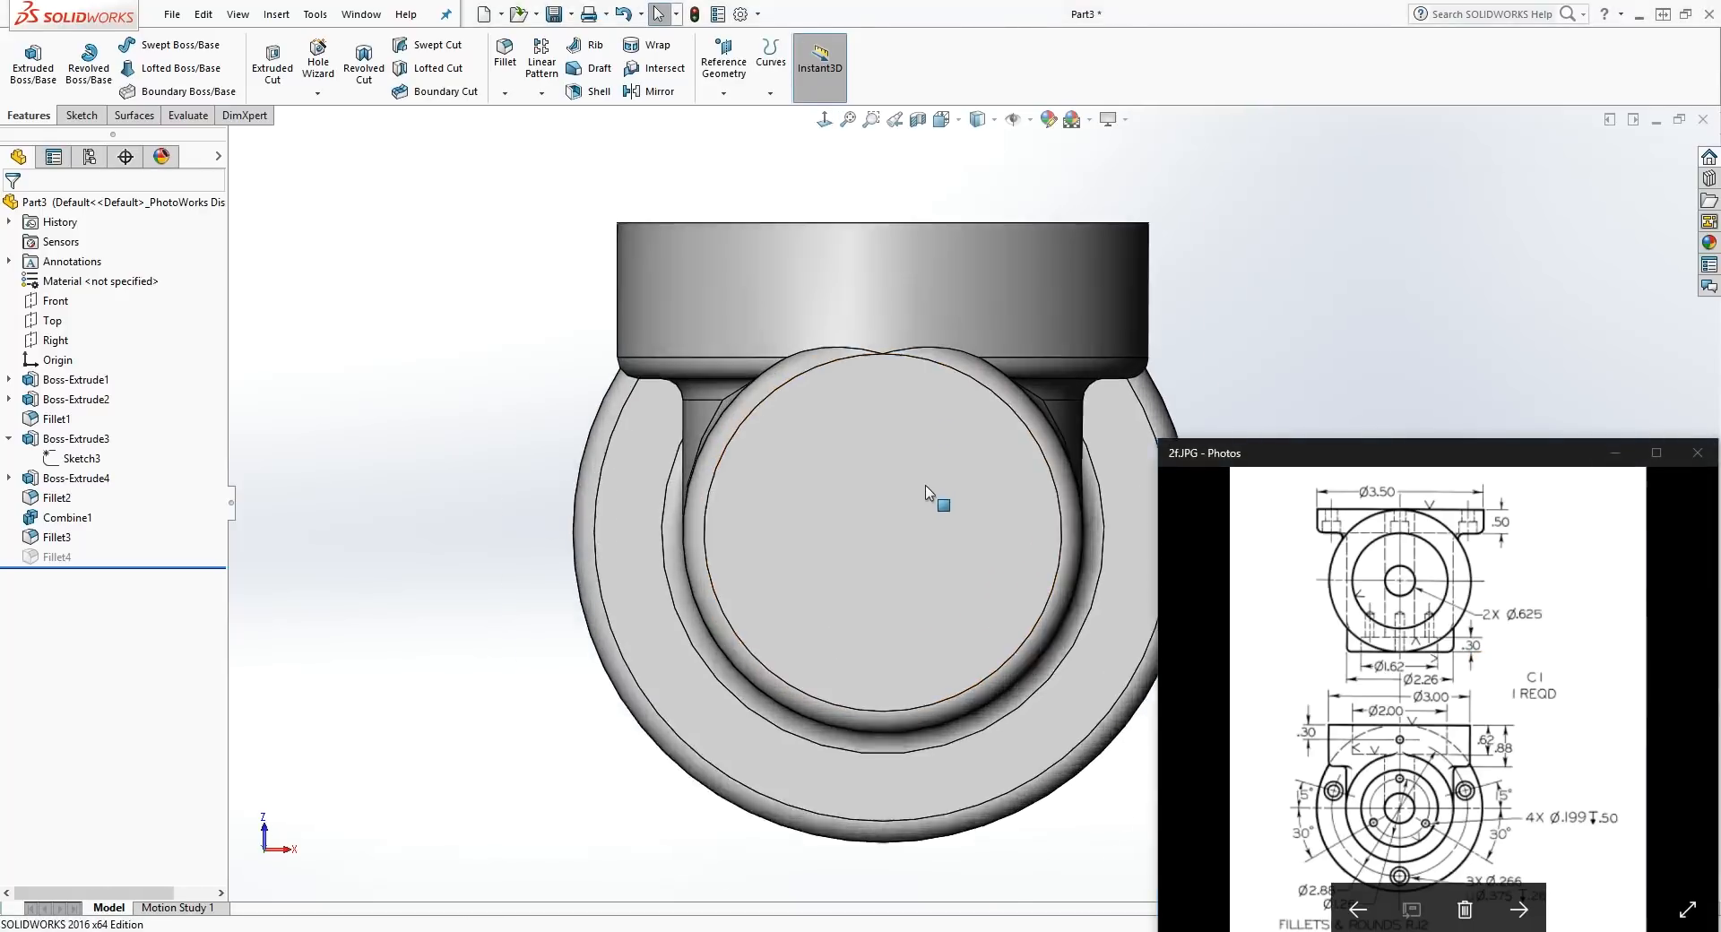
click(923, 503)
click(81, 117)
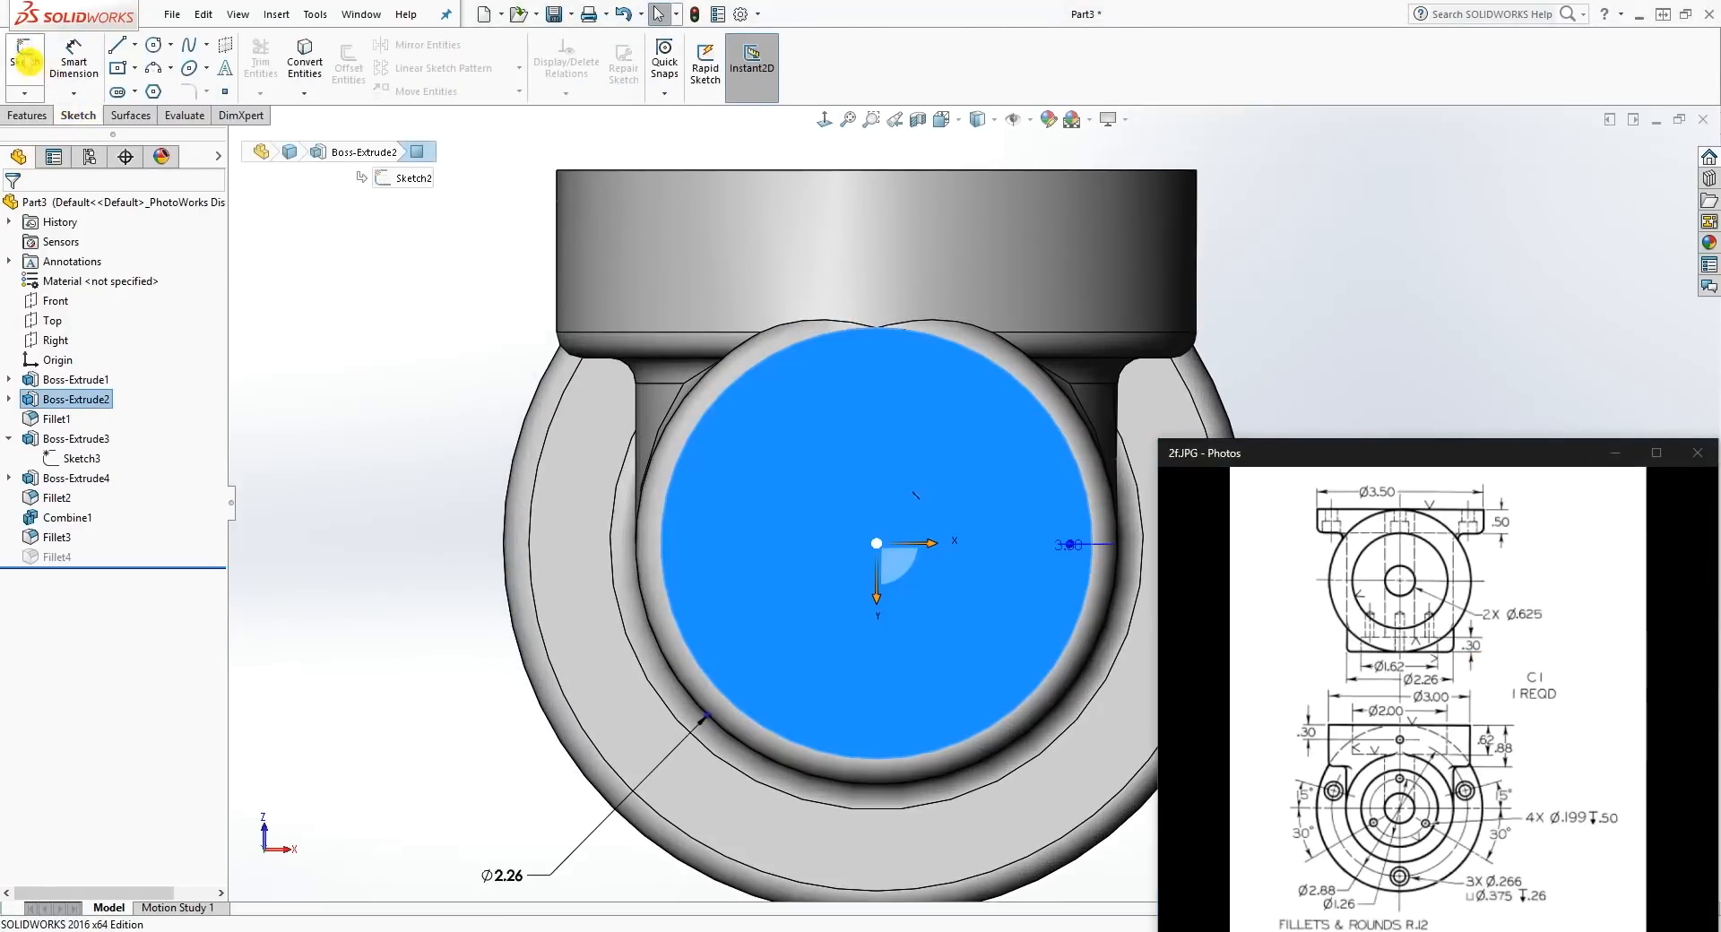
click(29, 61)
scroll(998, 507, down, 2)
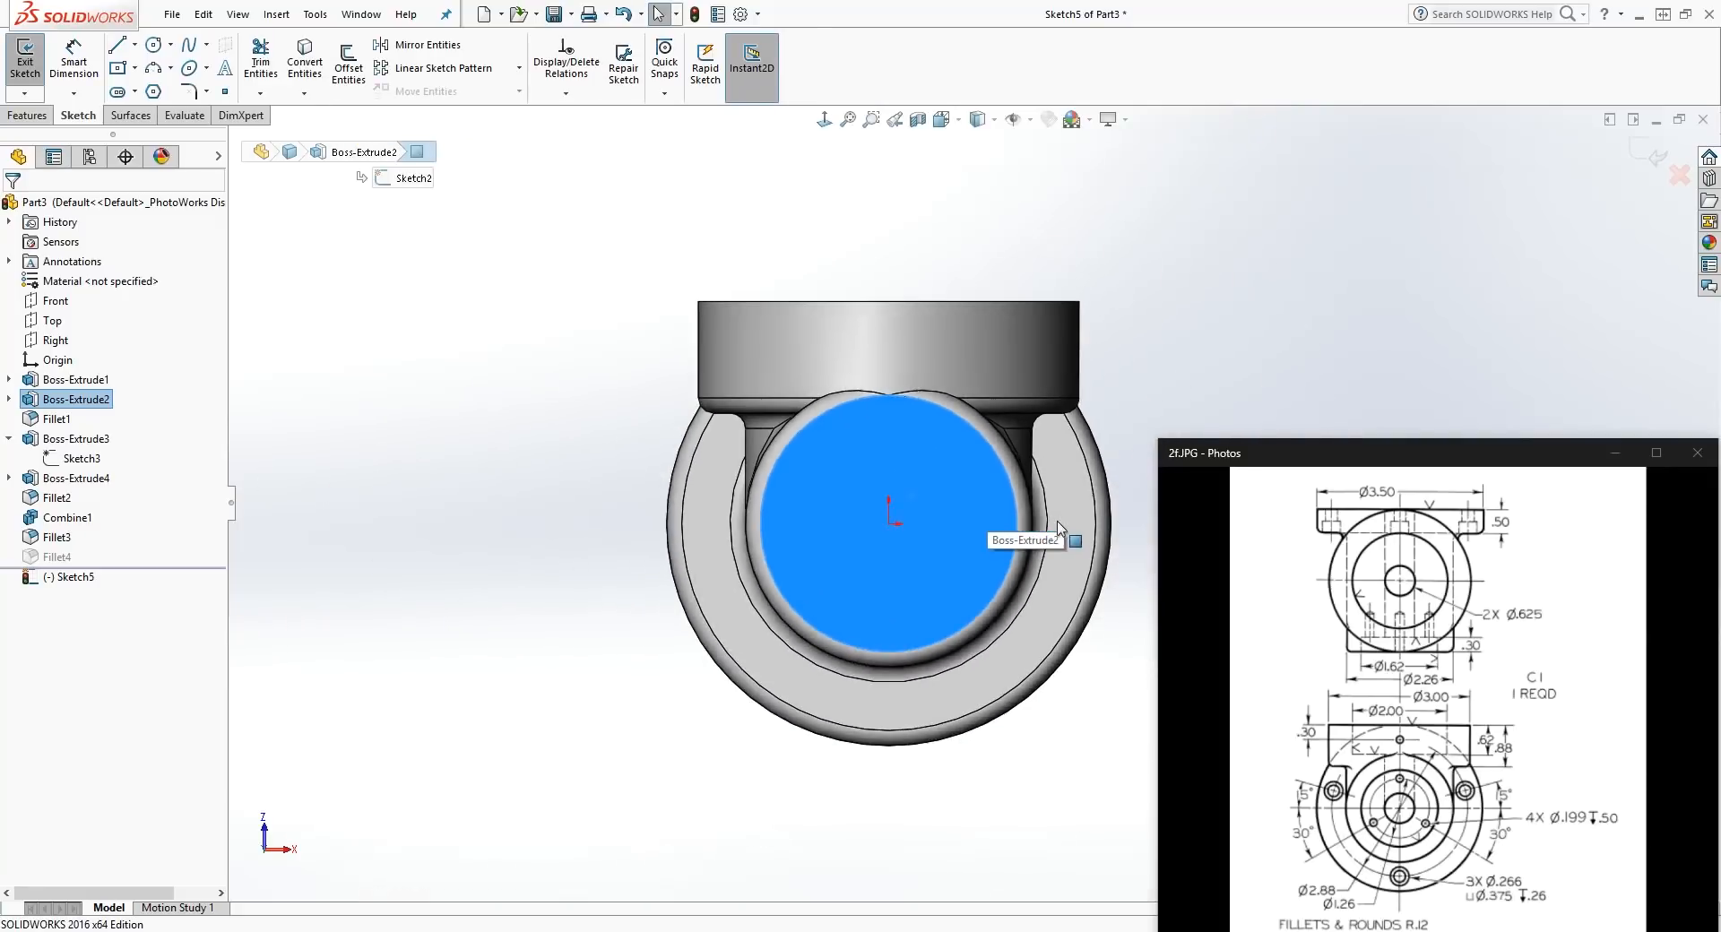
click(155, 49)
click(803, 526)
click(908, 468)
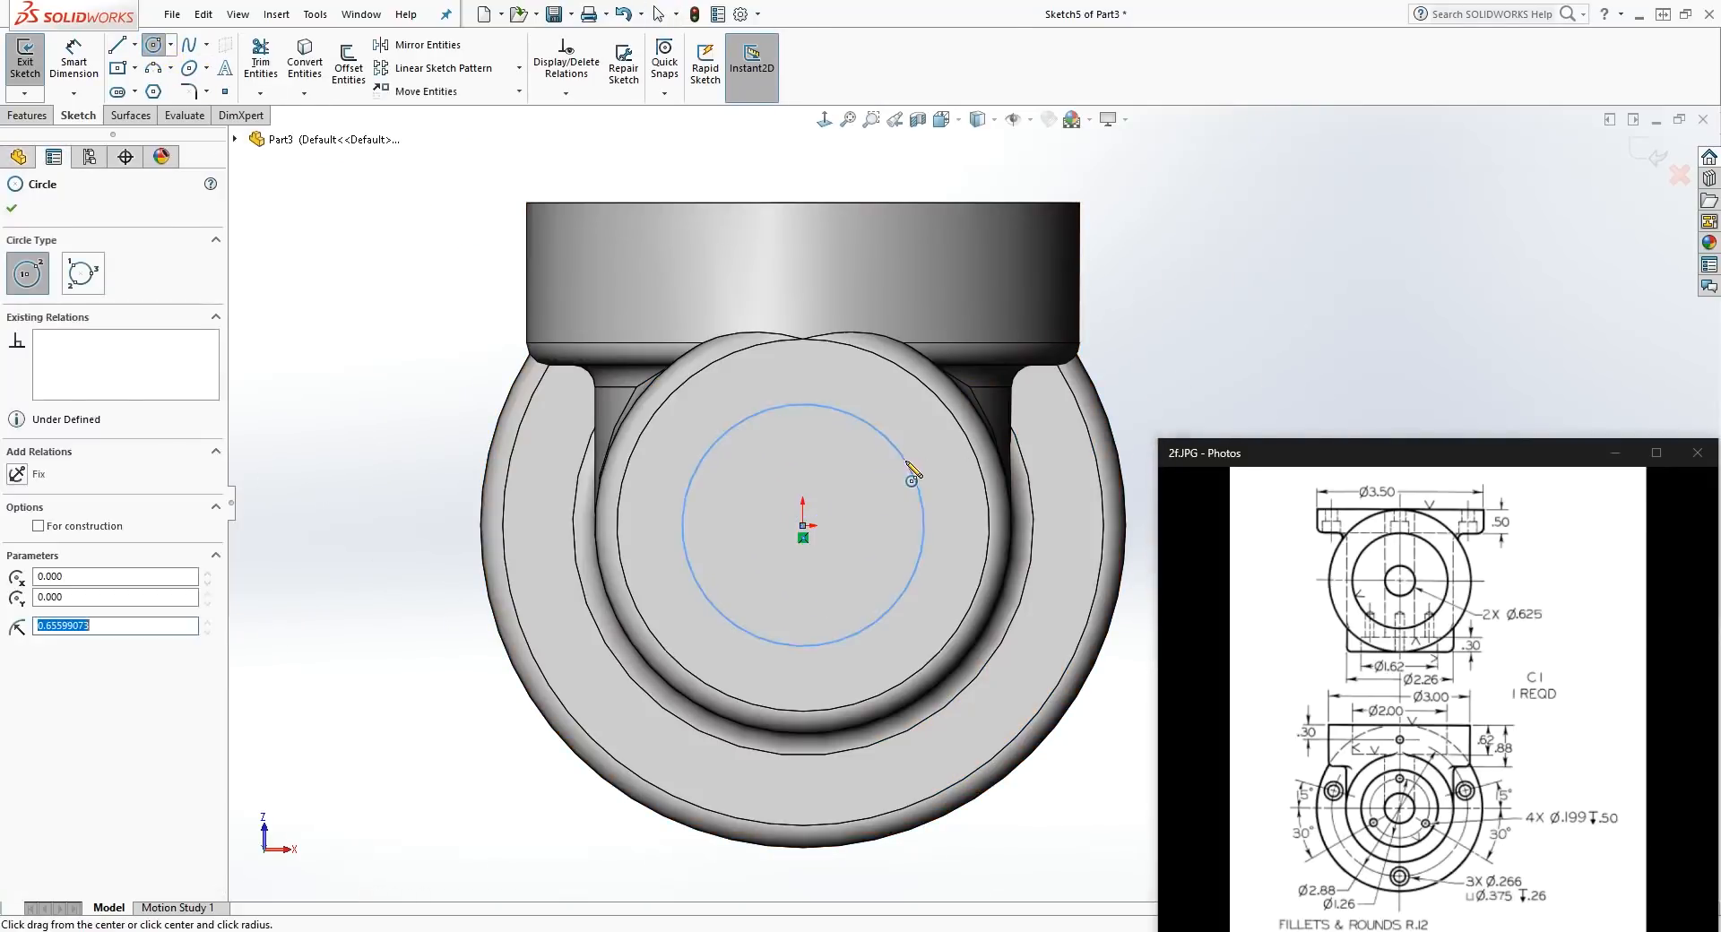
key(Escape)
Step: Dimension the circle on the cylinder's end face to a diameter of 1.62 in
right_drag(964, 791, 905, 628)
click(896, 608)
click(991, 703)
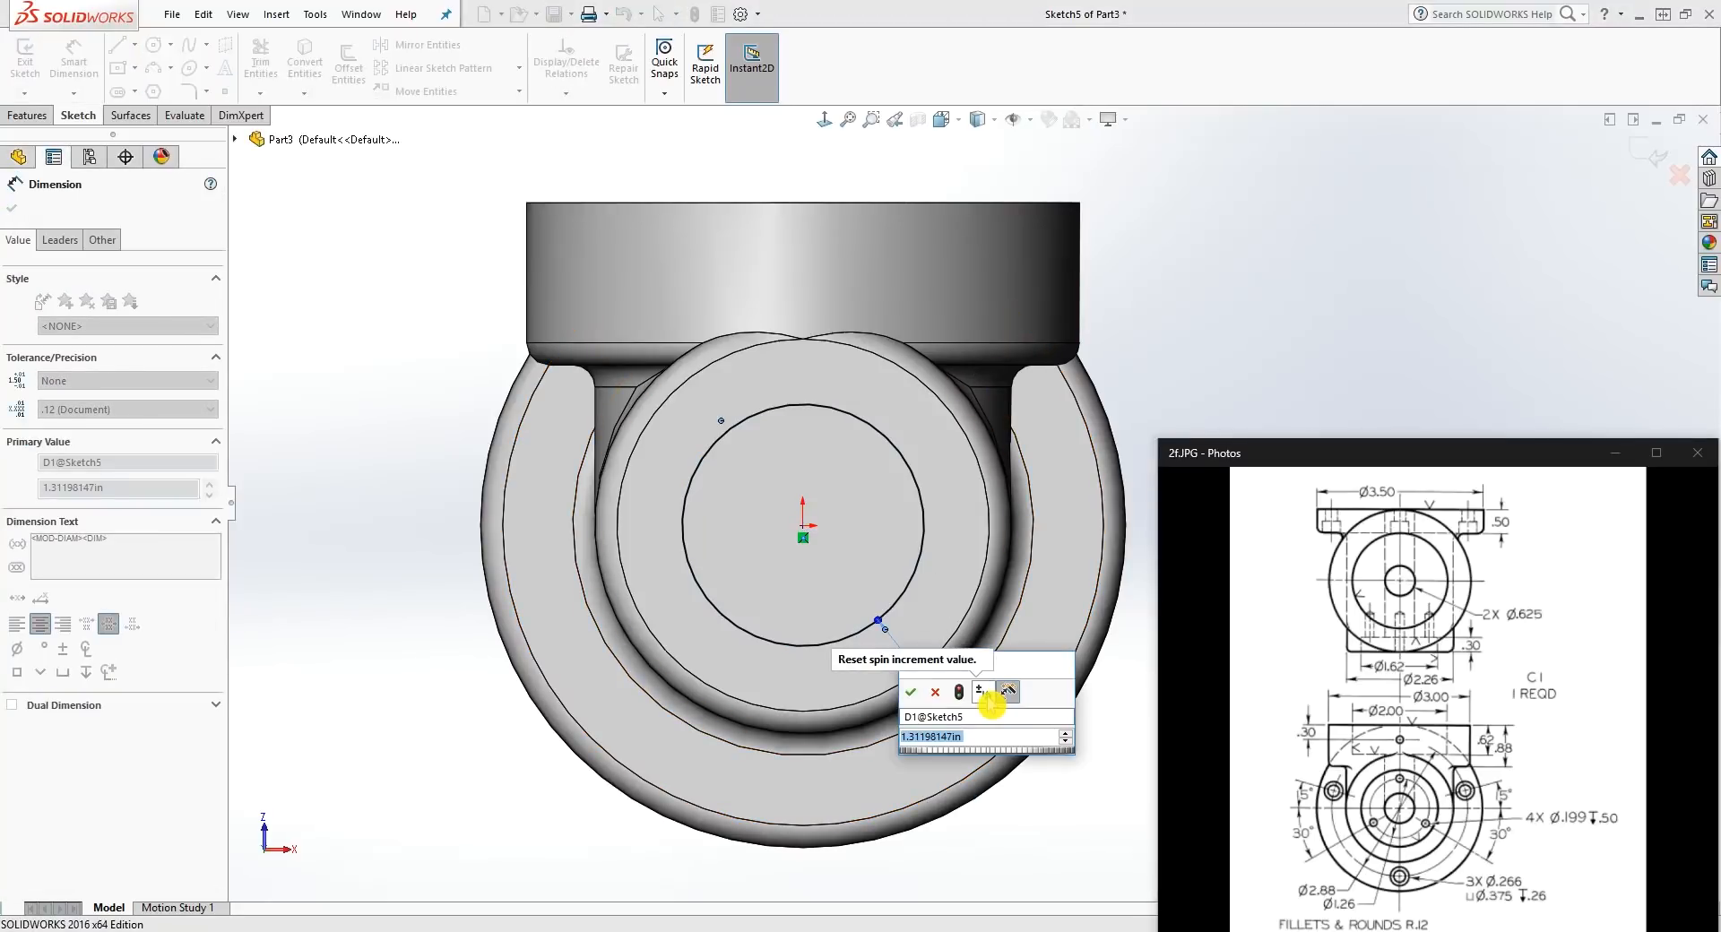
text(1.62)
key(Return)
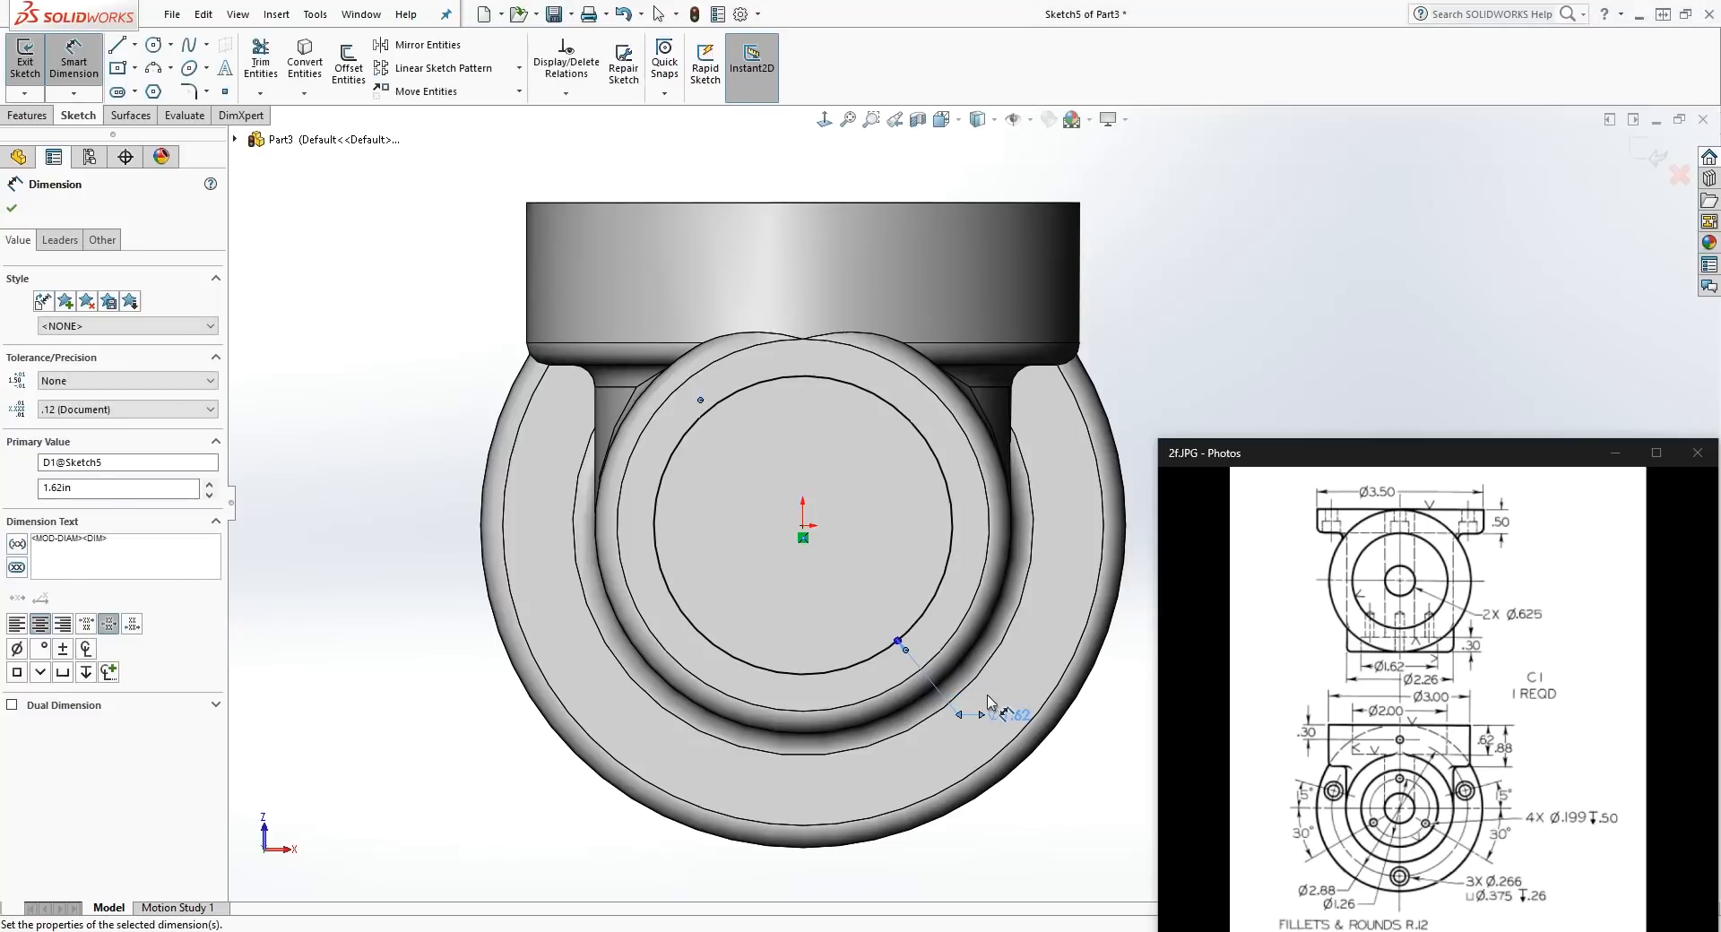
Step: Cut the 1.62 in circle 0.3 in deep into the cylinder's end face as a blind extruded cut
click(27, 114)
click(275, 67)
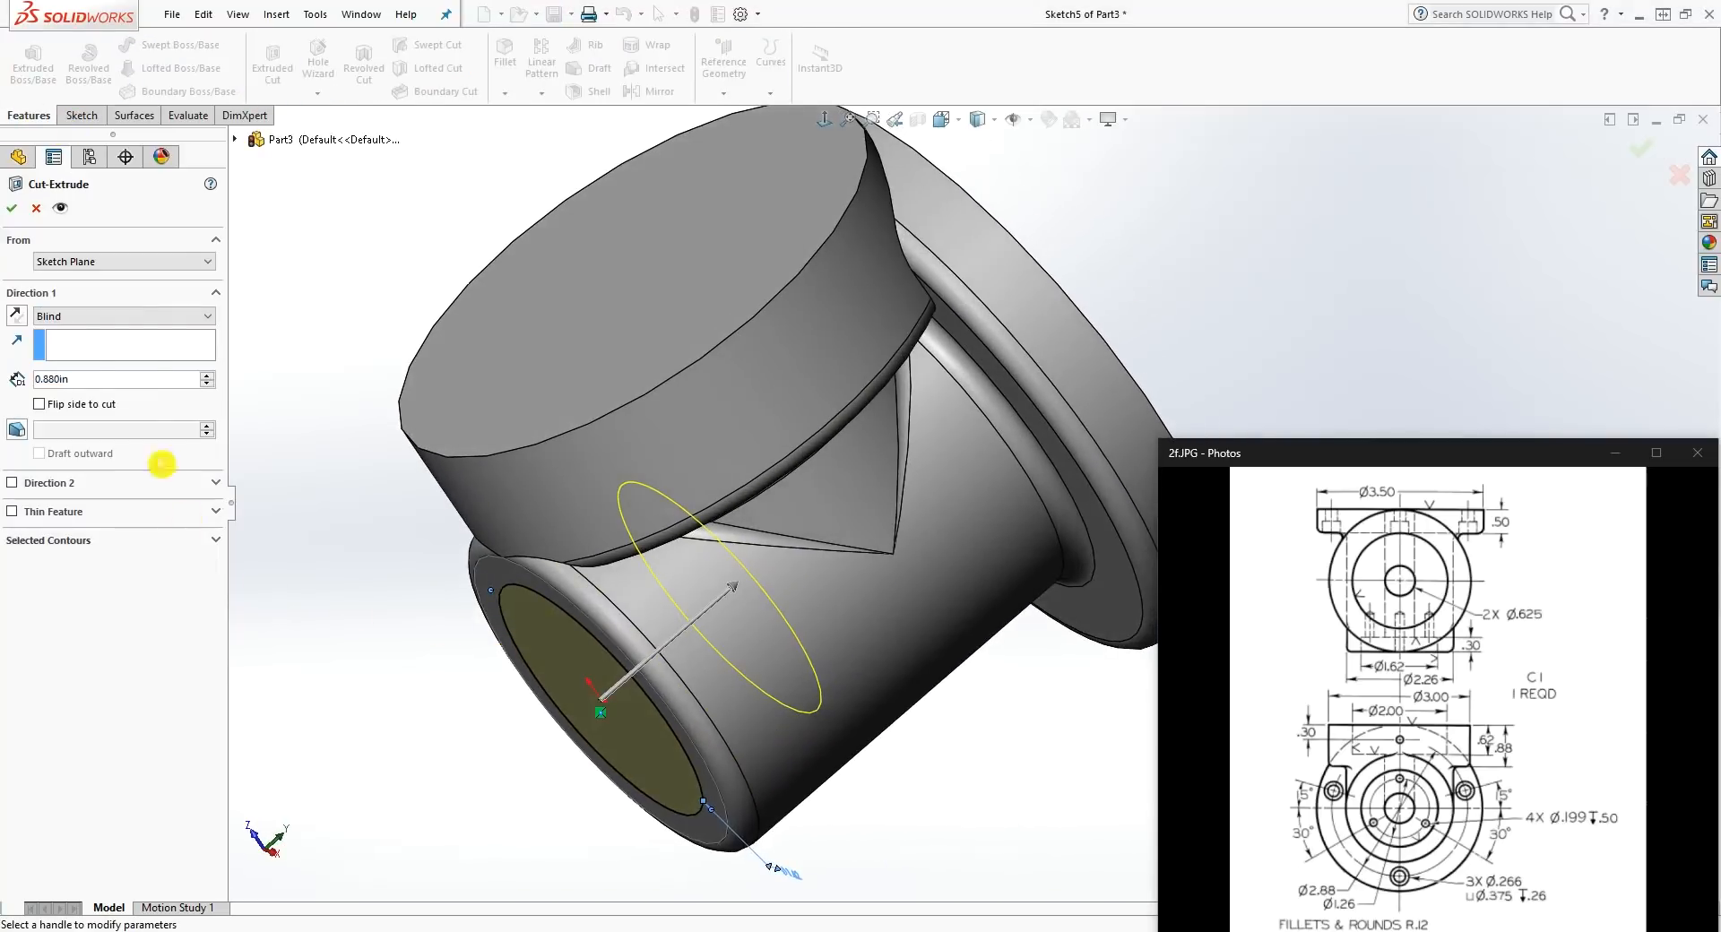
drag(89, 380, 21, 371)
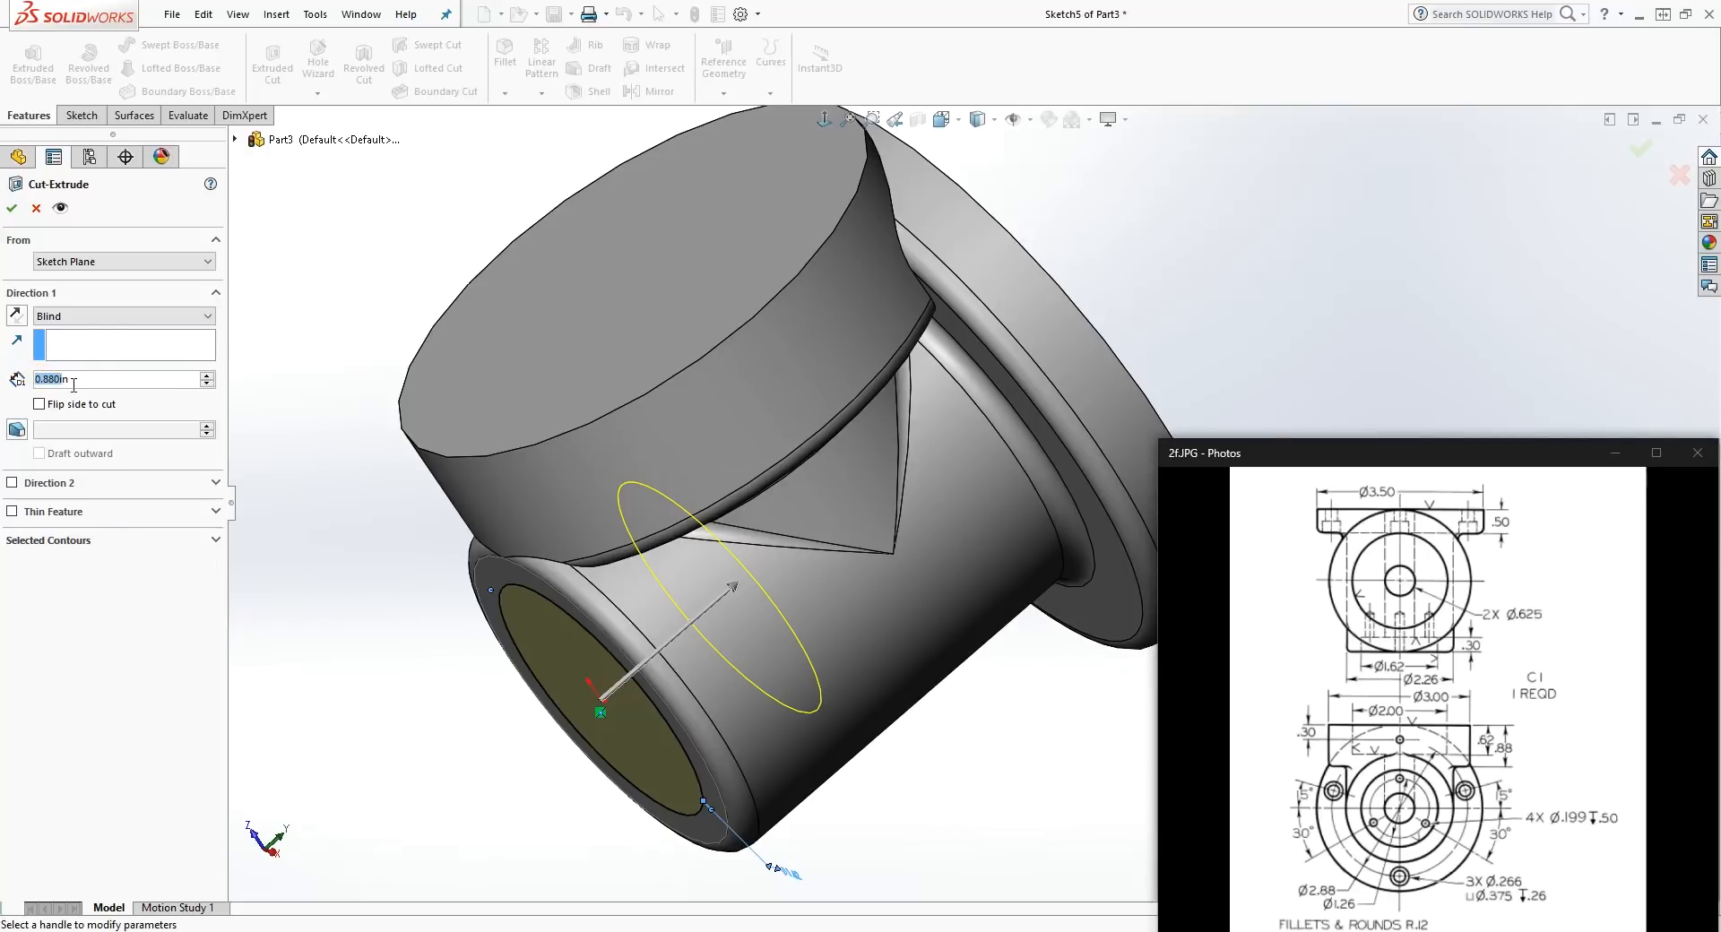
text(.3)
key(Return)
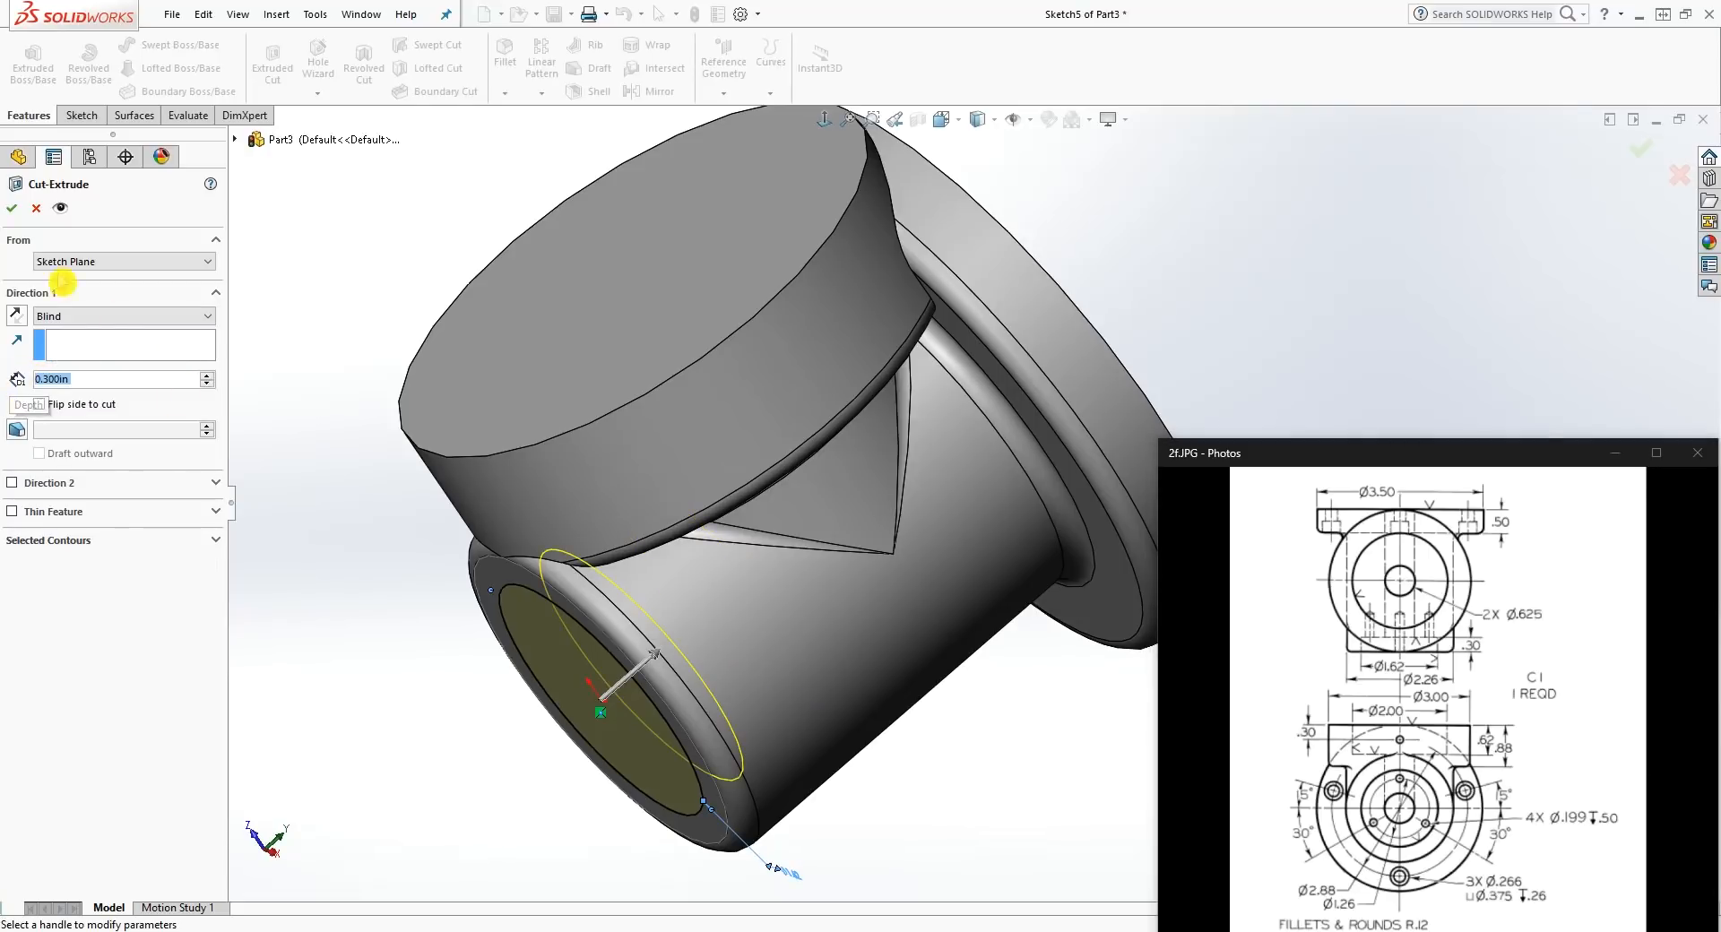
click(13, 207)
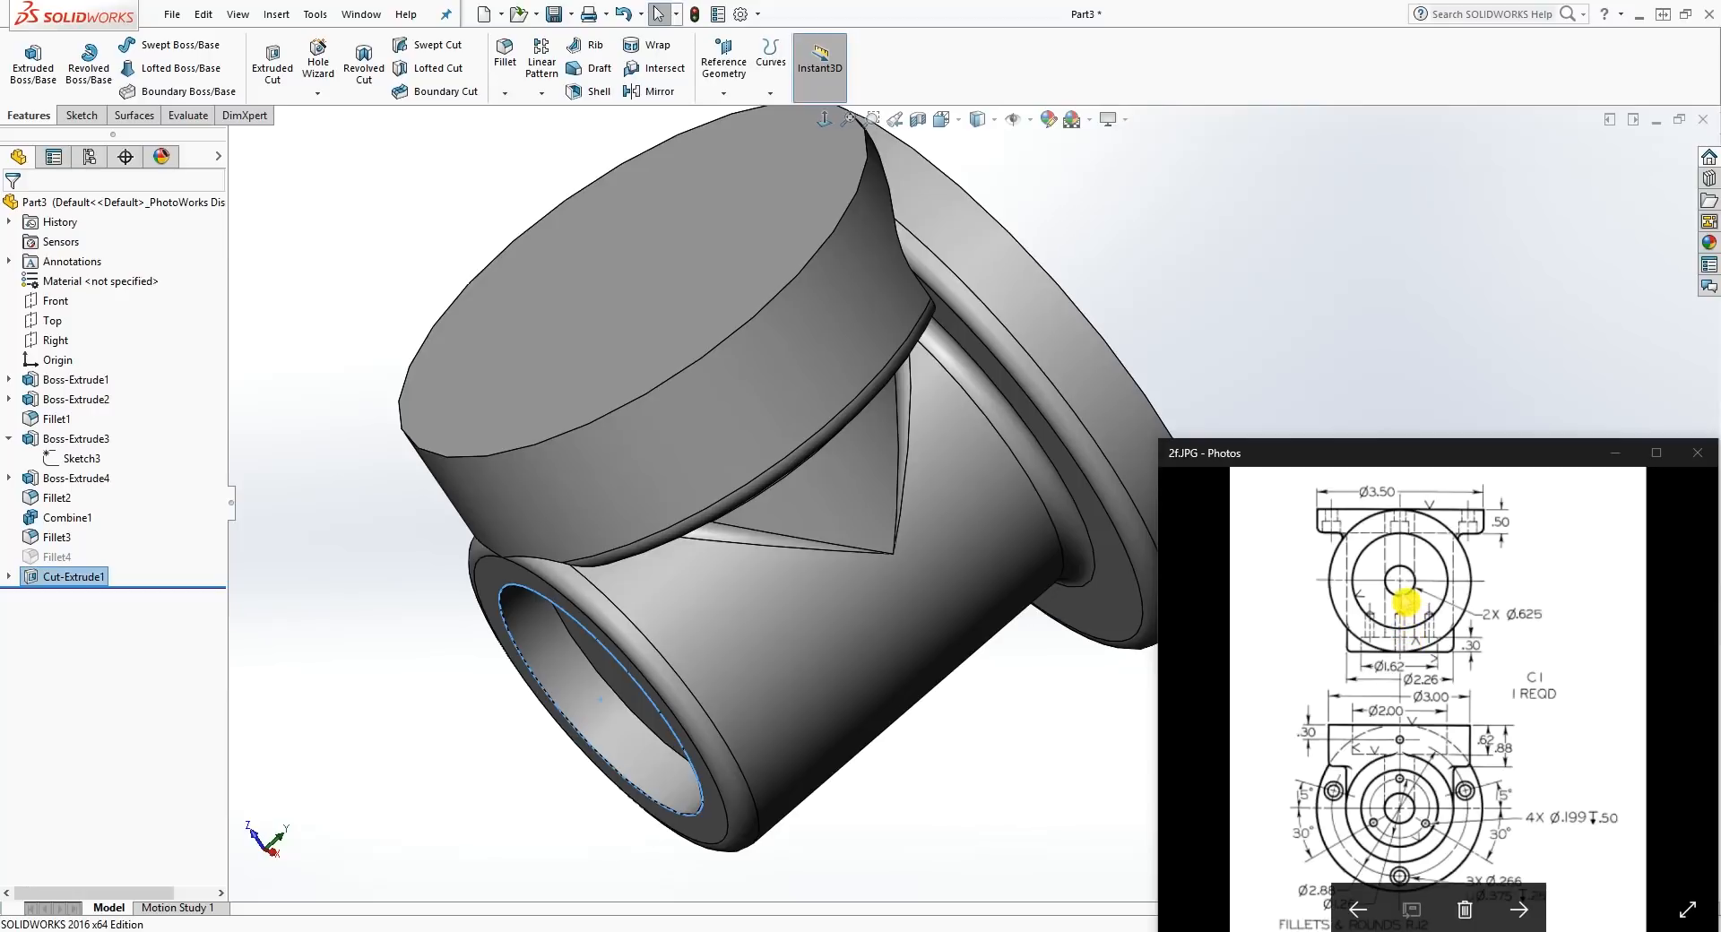
Step: Sketch a circle about 0.86 in in diameter, centred on the origin, on the floor of the 1.62 in recess
mouse_move(548, 713)
middle_down()
mouse_move(649, 617)
mouse_move(692, 627)
middle_up()
click(692, 627)
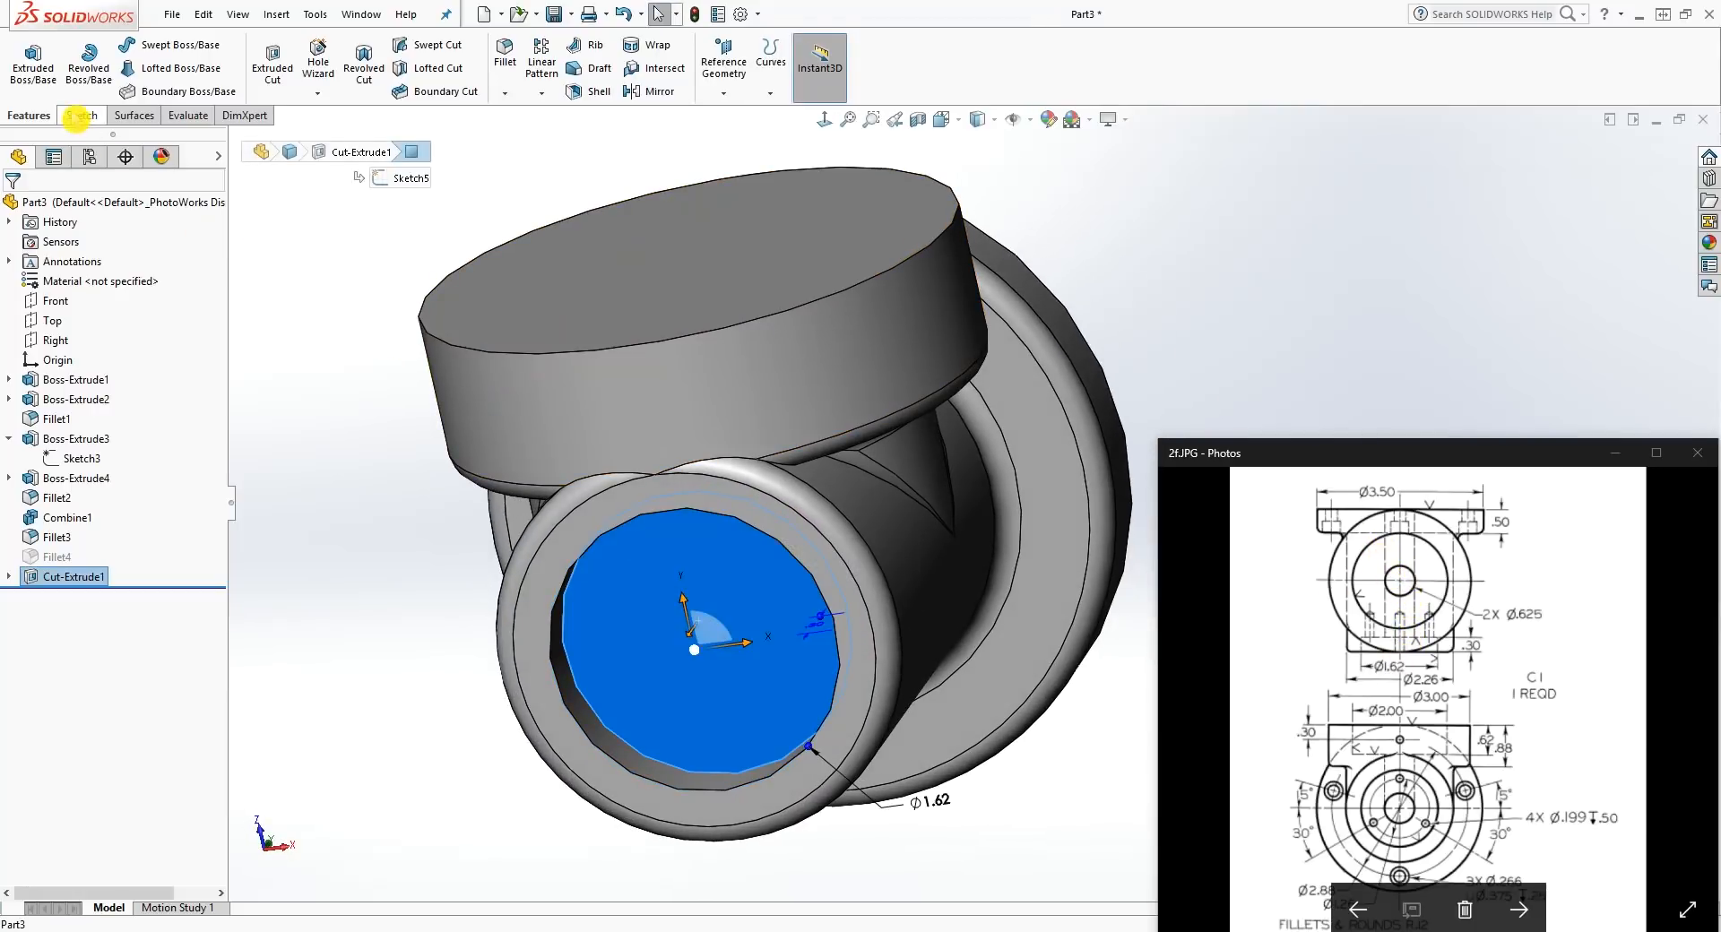
click(82, 114)
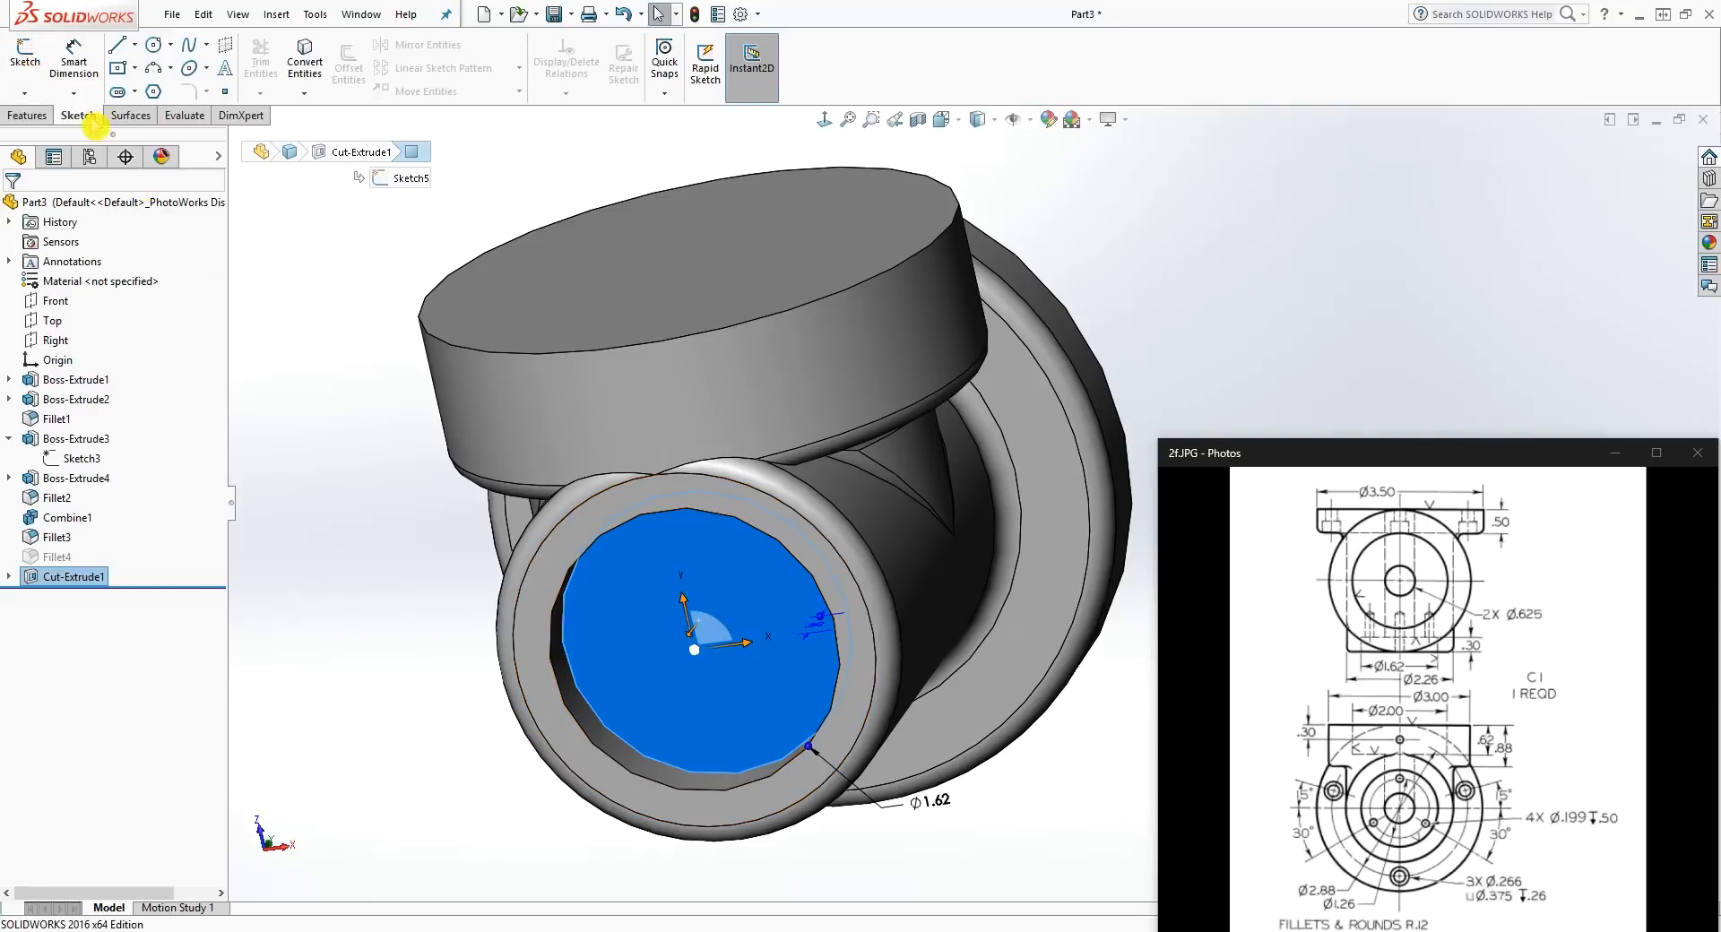
click(45, 61)
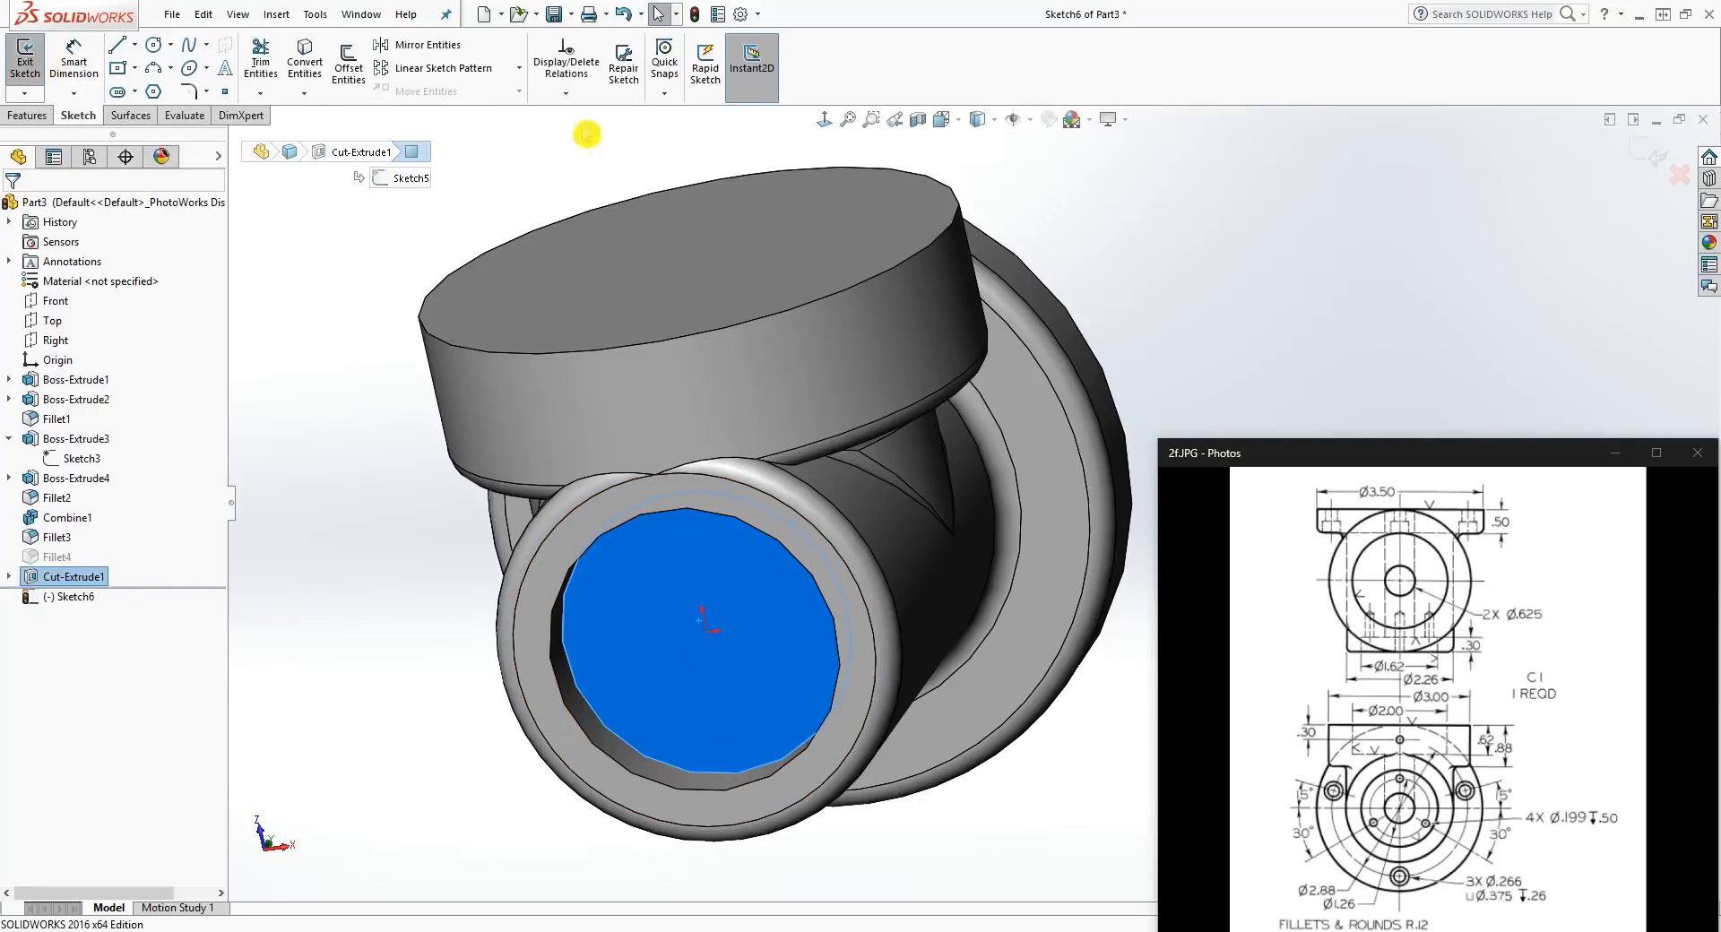
click(824, 119)
scroll(972, 498, up, 4)
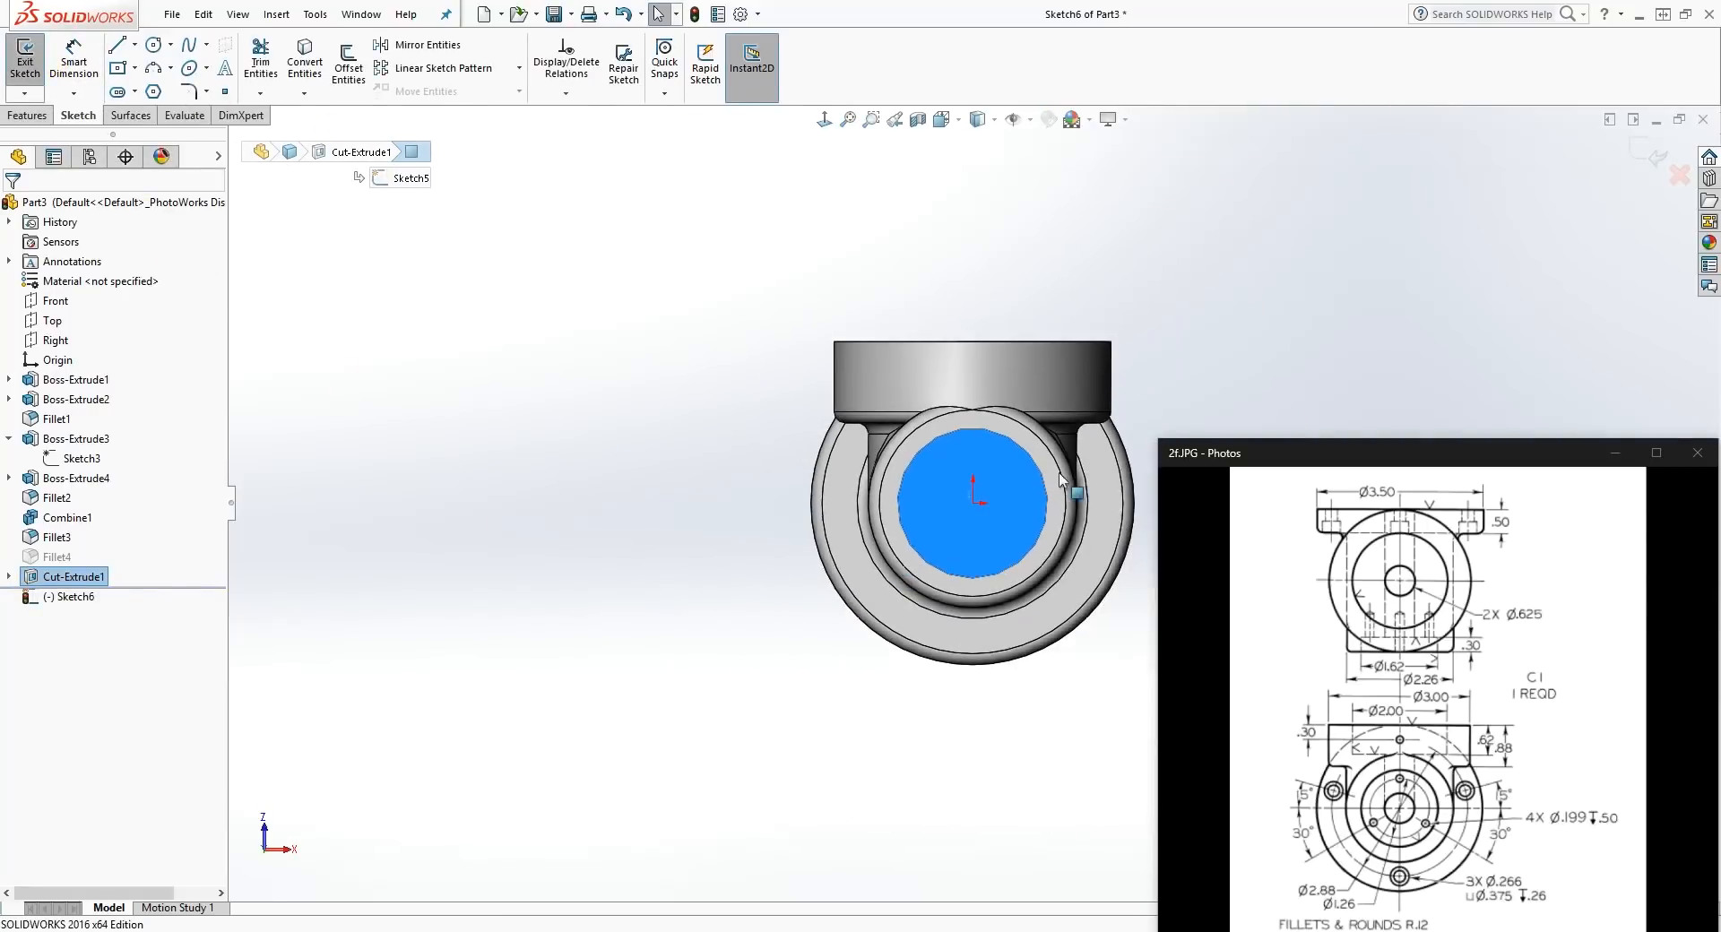
scroll(1039, 484, down, 8)
click(148, 43)
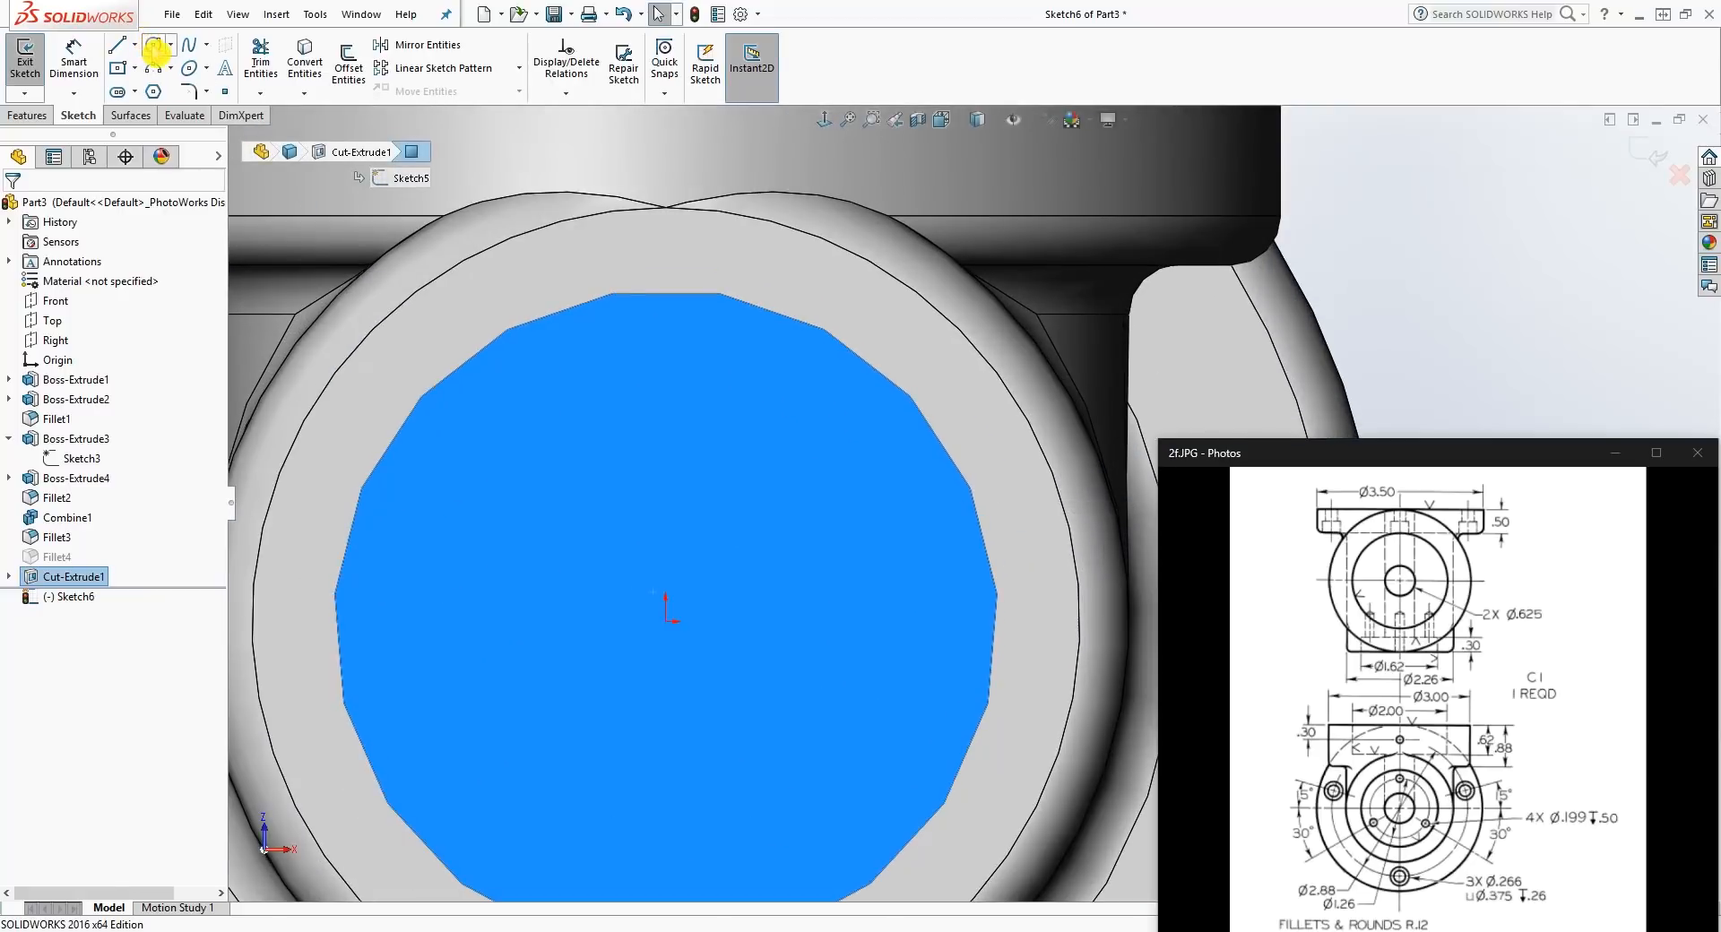
click(666, 618)
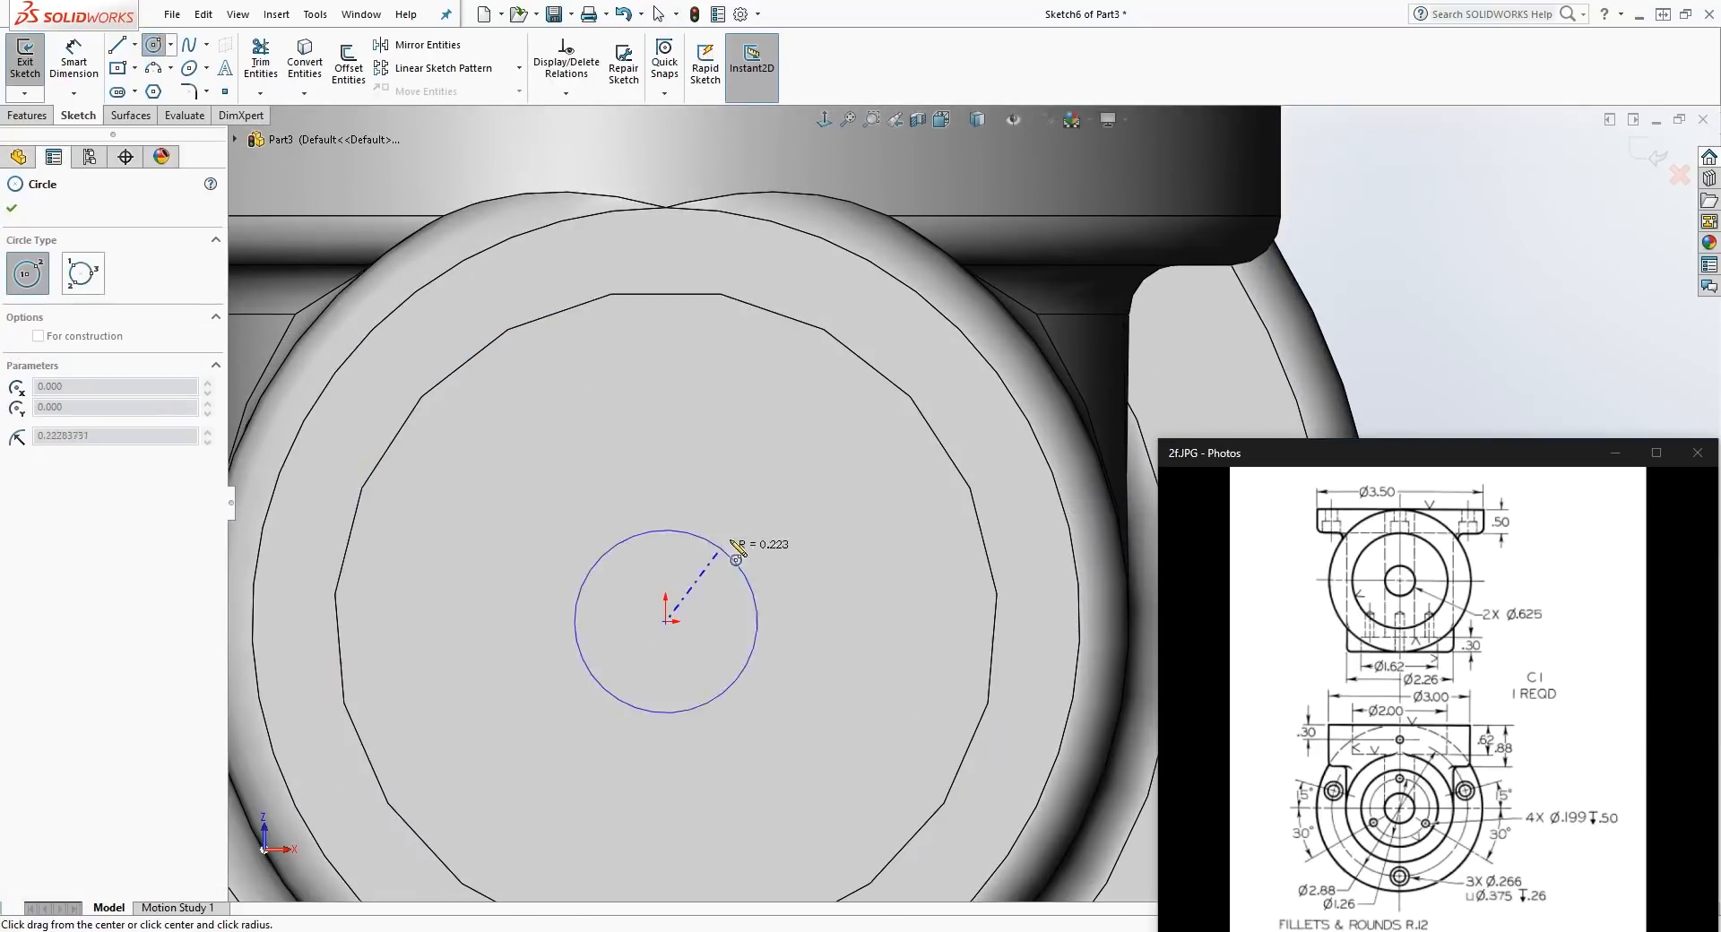
click(829, 573)
key(Escape)
Step: Dimension the circle on the recess floor to a diameter of 0.625 in
key(d)
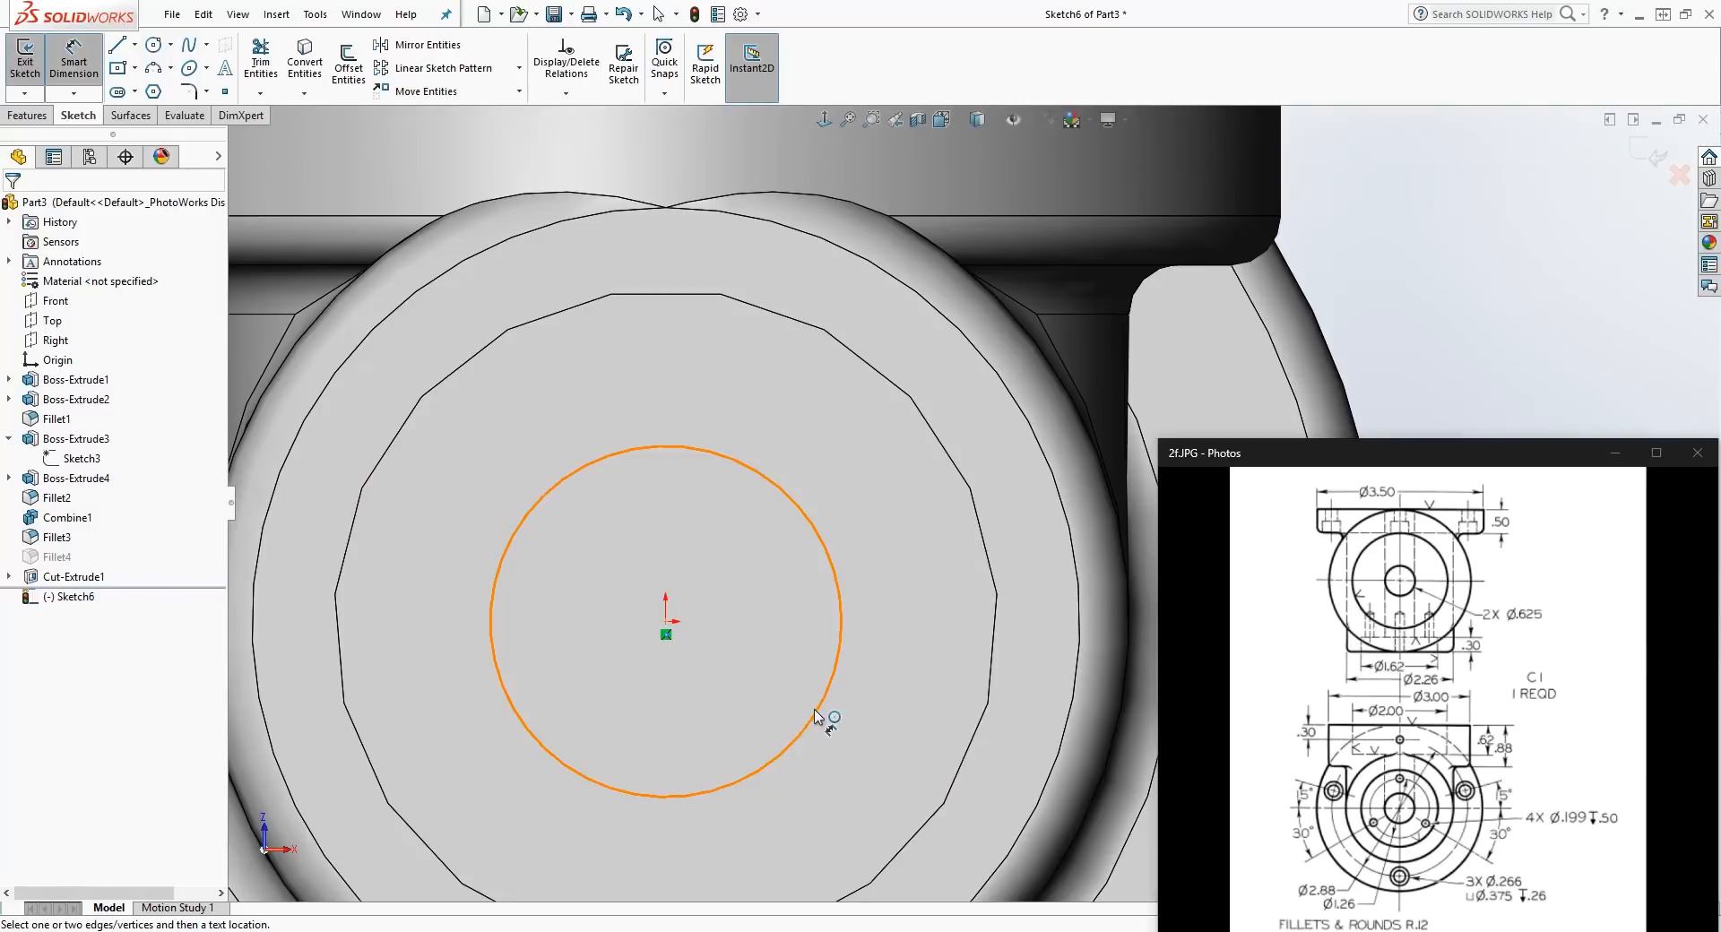
click(815, 717)
click(963, 829)
text(.625)
key(Return)
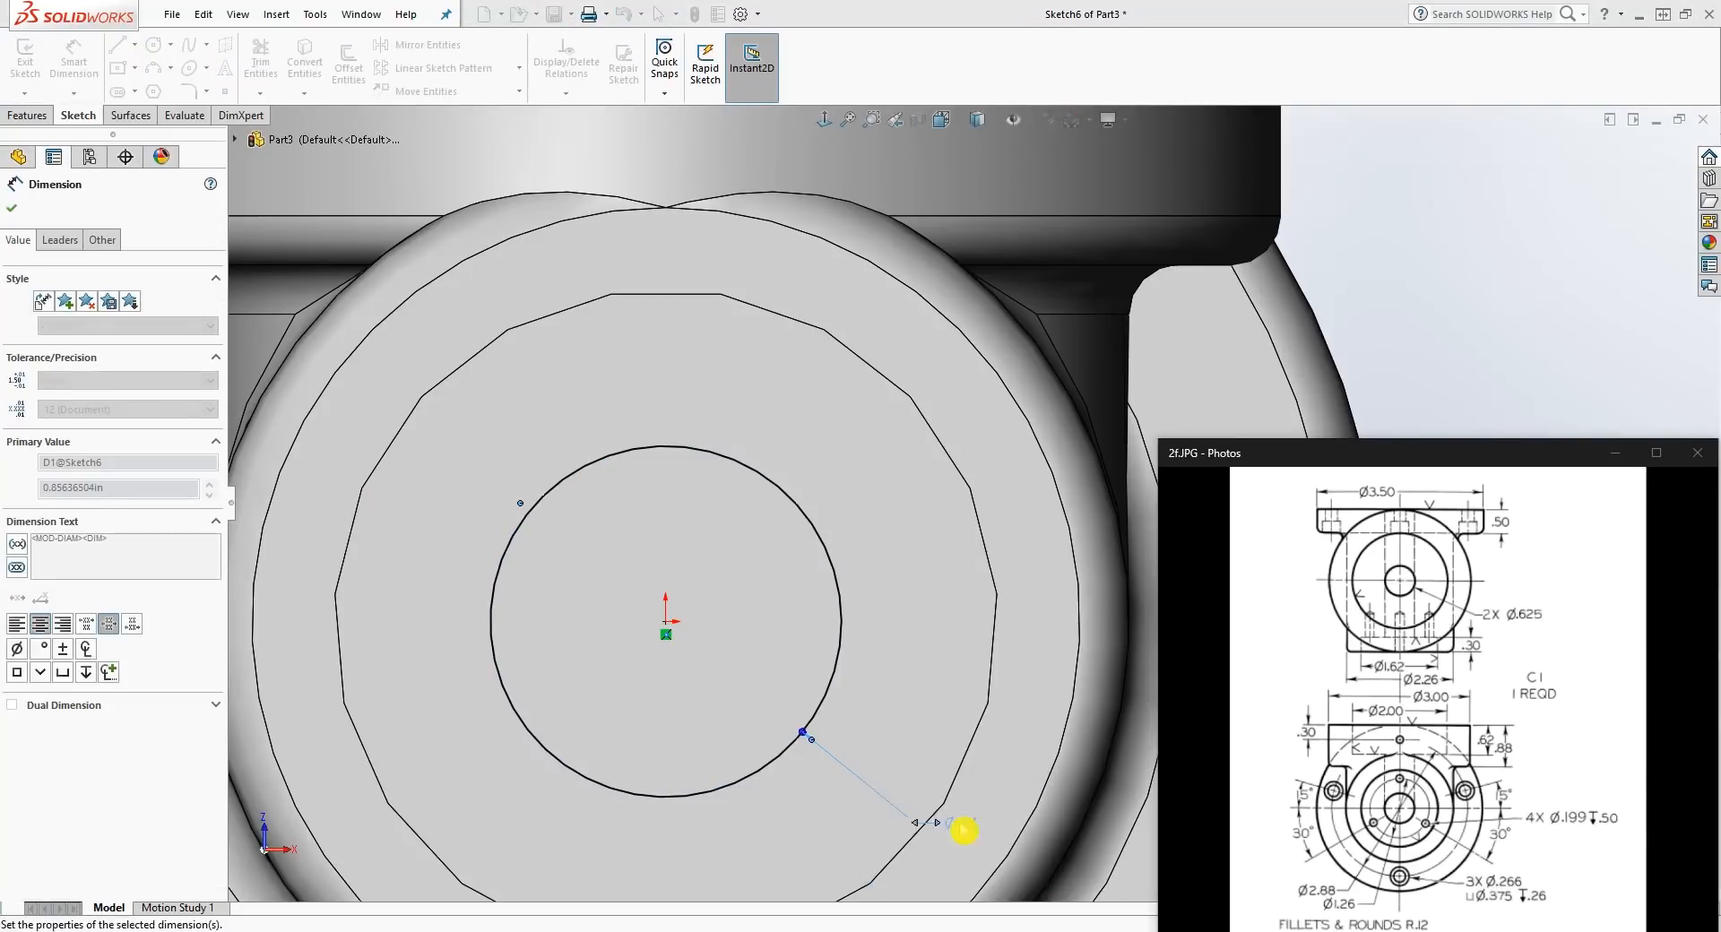
key(Escape)
Step: Cut the 0.625 in circle through the whole housing with an extruded cut set to Through All
scroll(911, 529, up, 5)
middle_drag(808, 482, 731, 681)
click(40, 126)
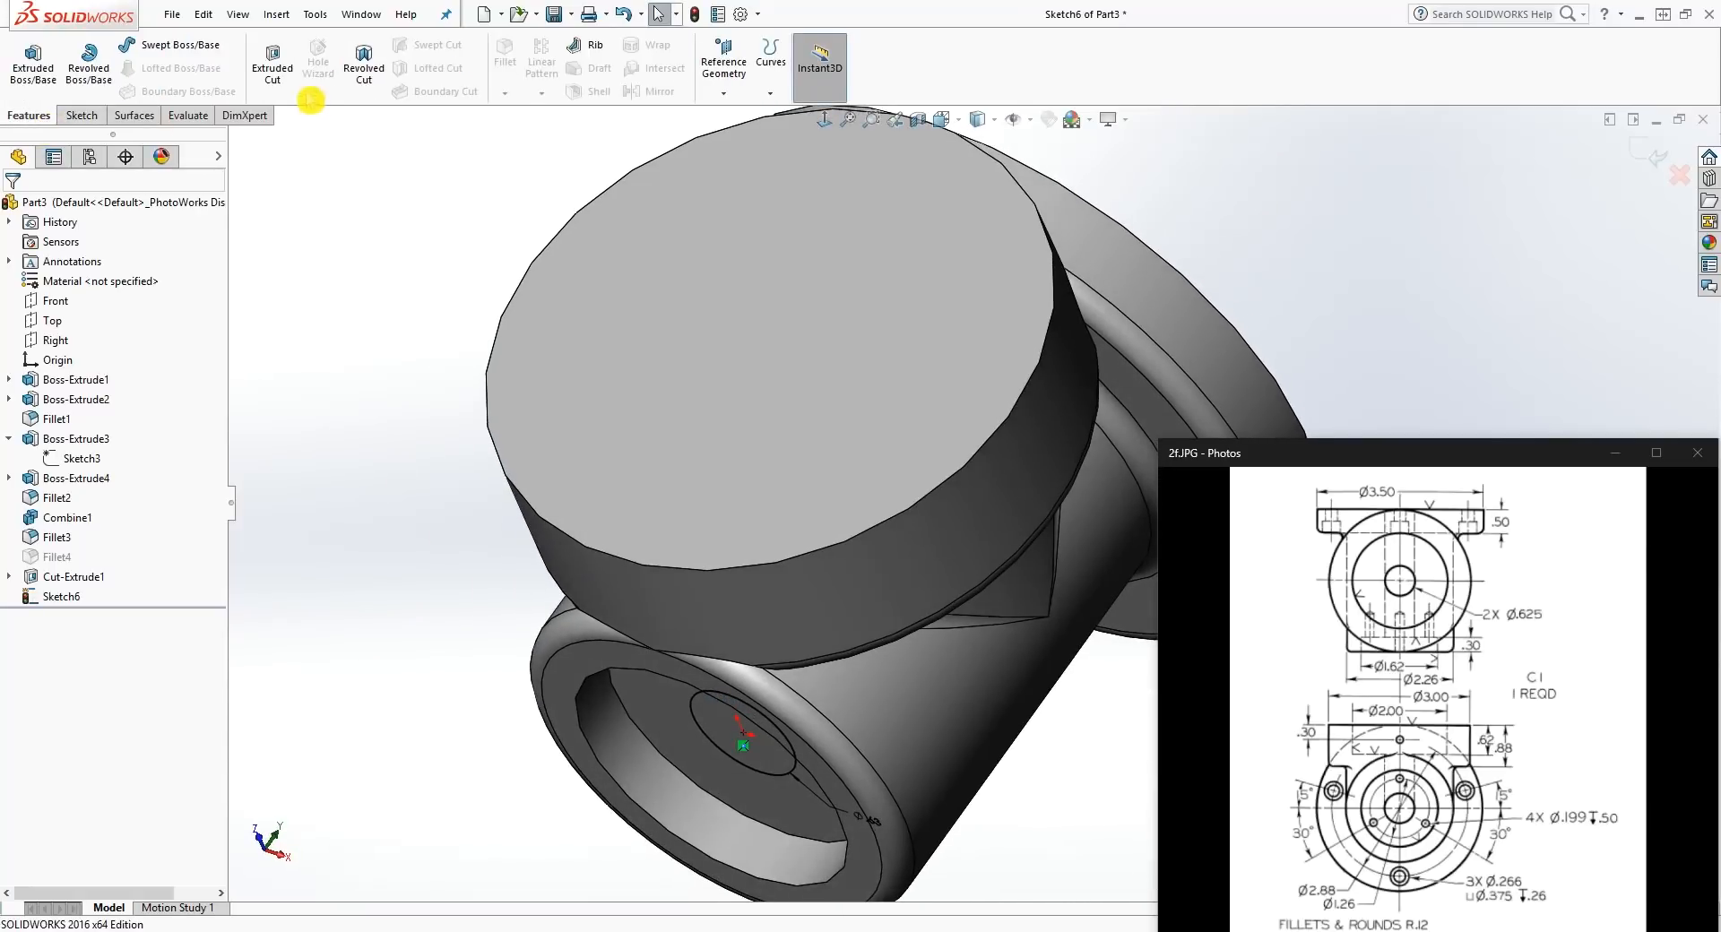
click(273, 65)
click(127, 321)
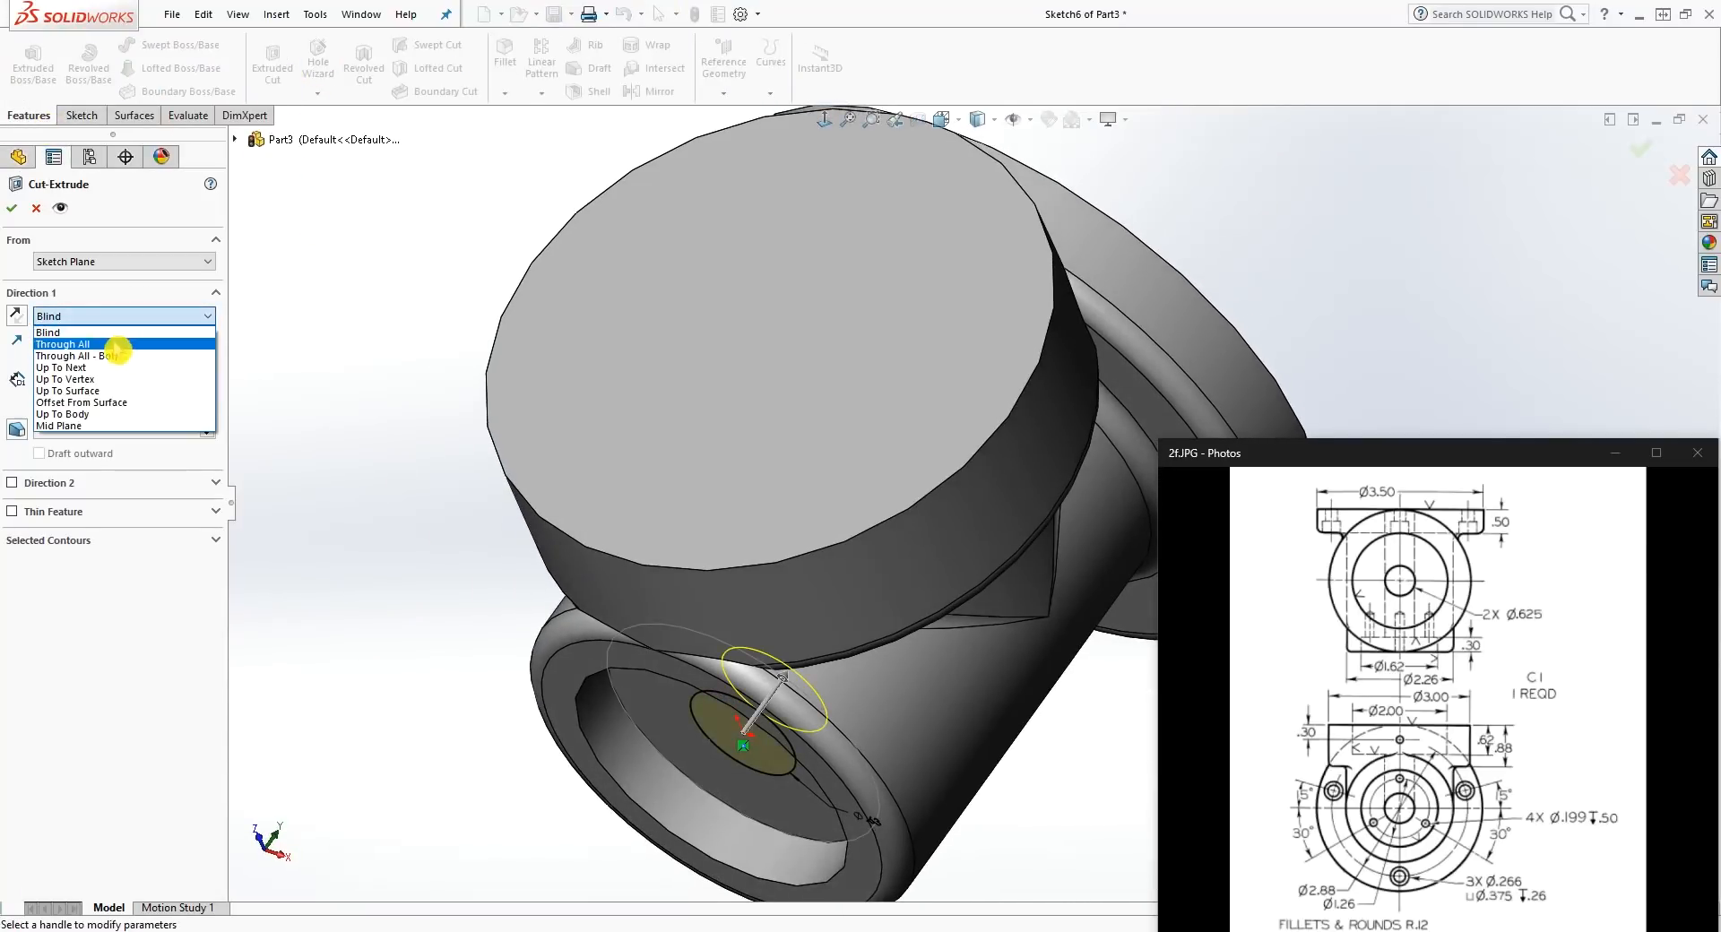
click(126, 349)
click(11, 209)
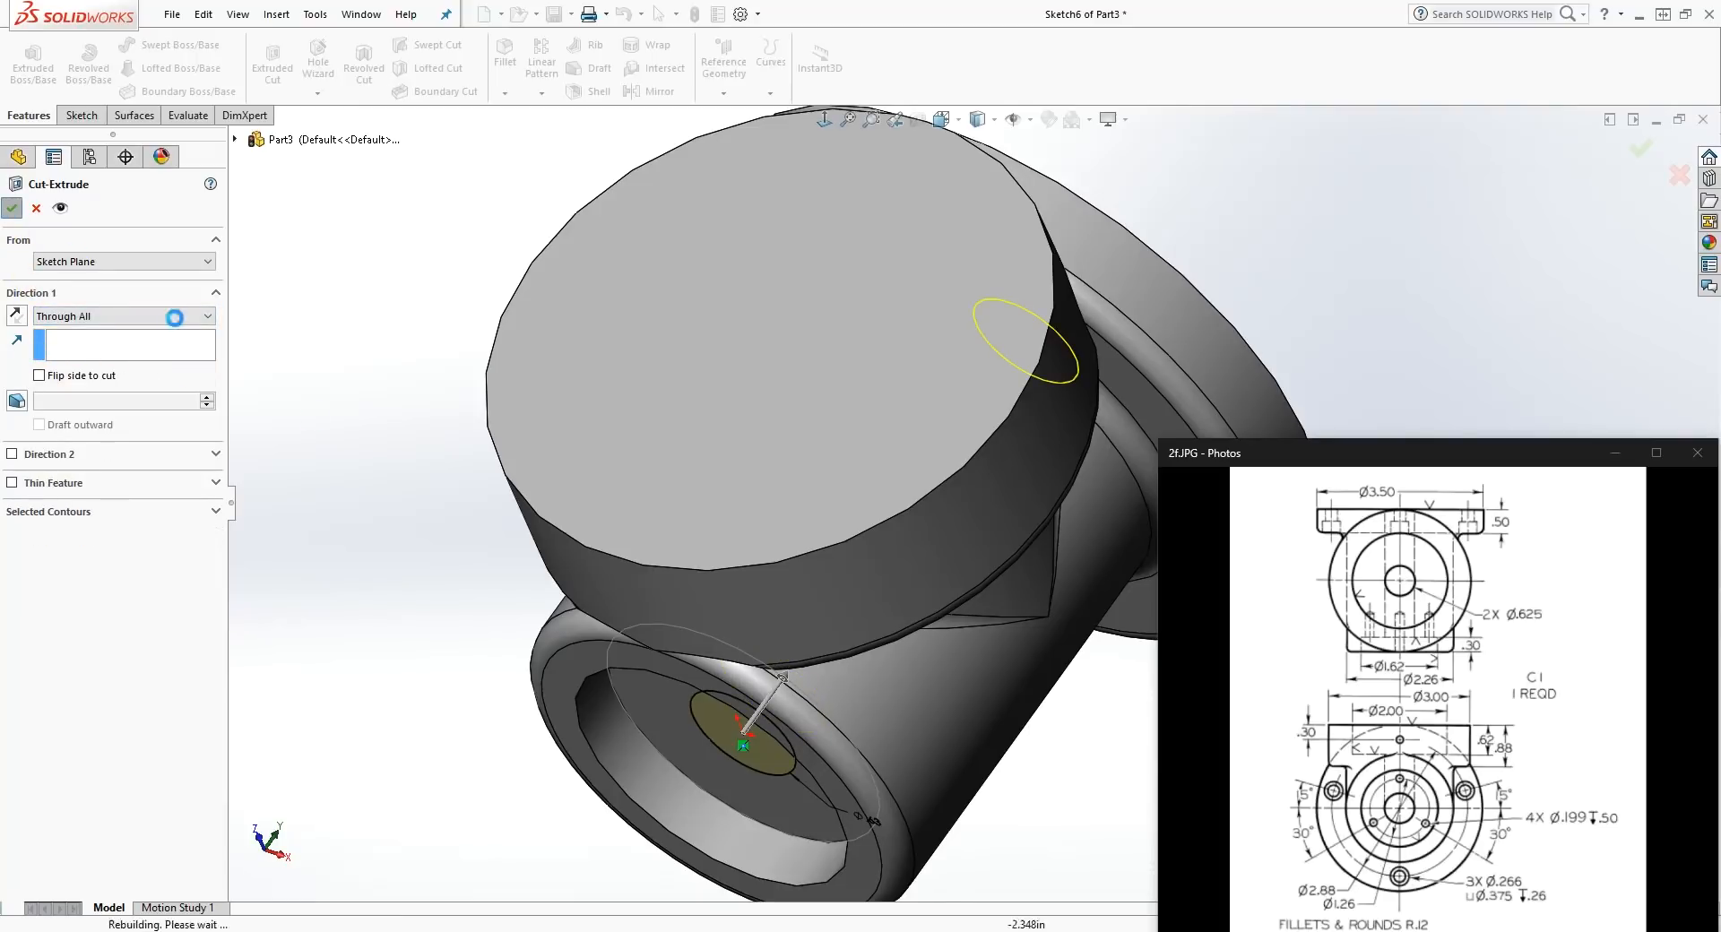
Step: Sketch a circle about 1.40 in in diameter around the bore, centred on the origin, on the recess floor
scroll(717, 627, up, 5)
middle_drag(780, 642, 691, 311)
scroll(953, 520, up, 2)
scroll(1063, 552, down, 4)
middle_drag(1062, 549, 1115, 582)
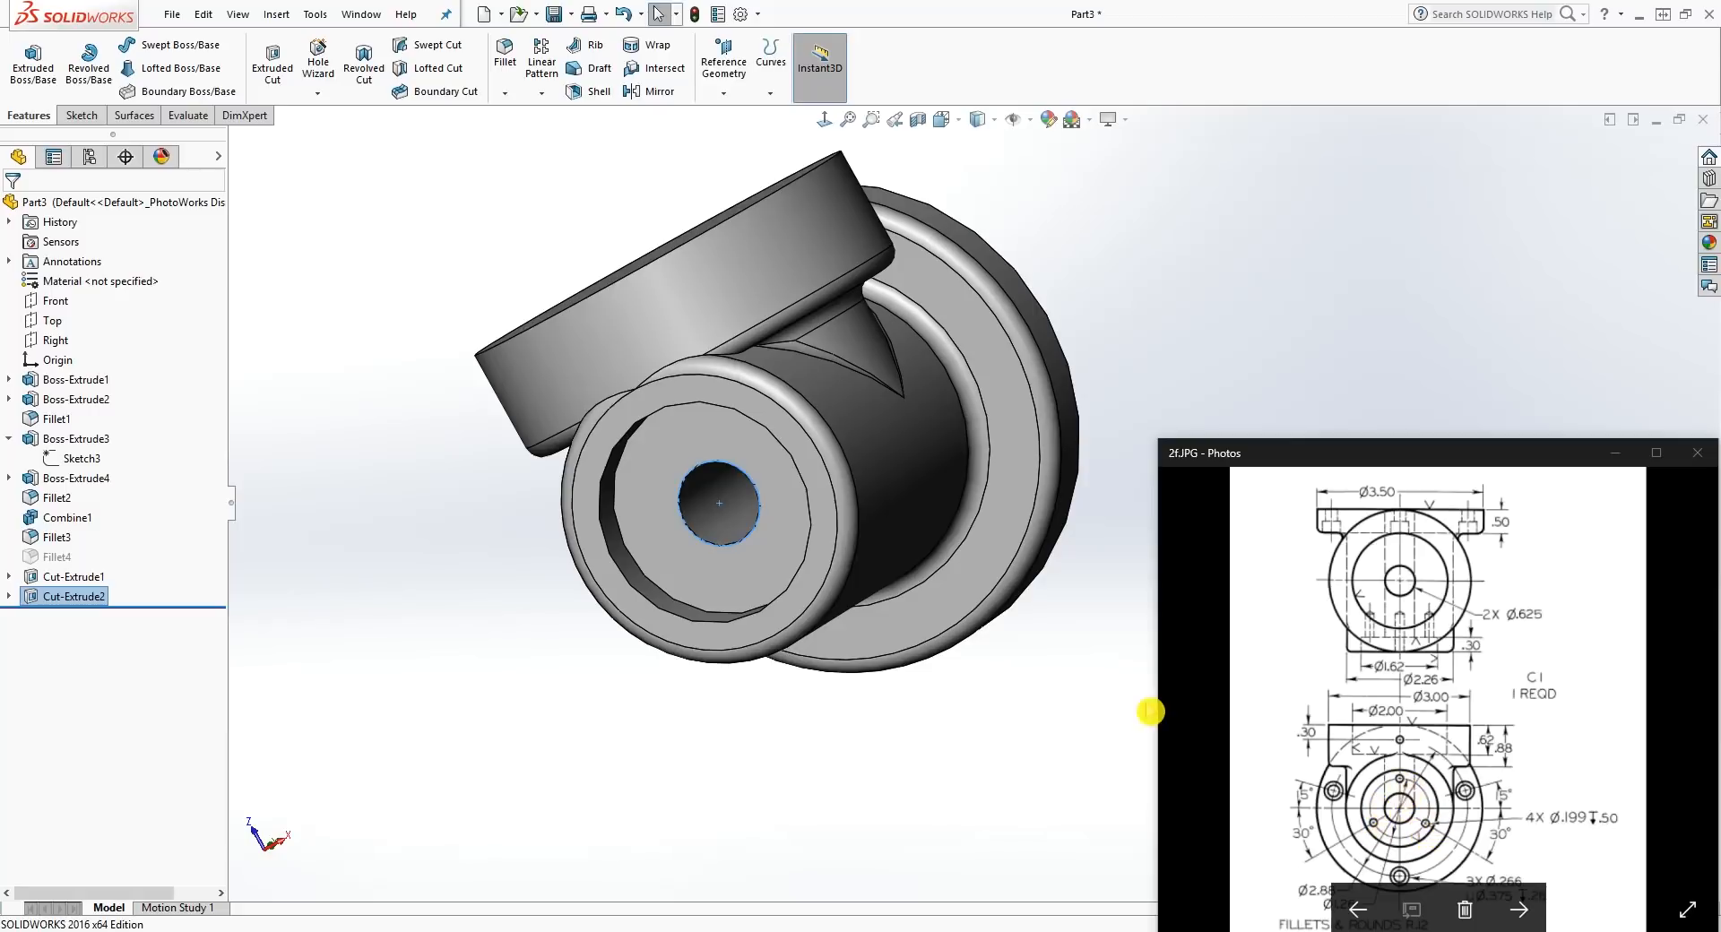
click(722, 551)
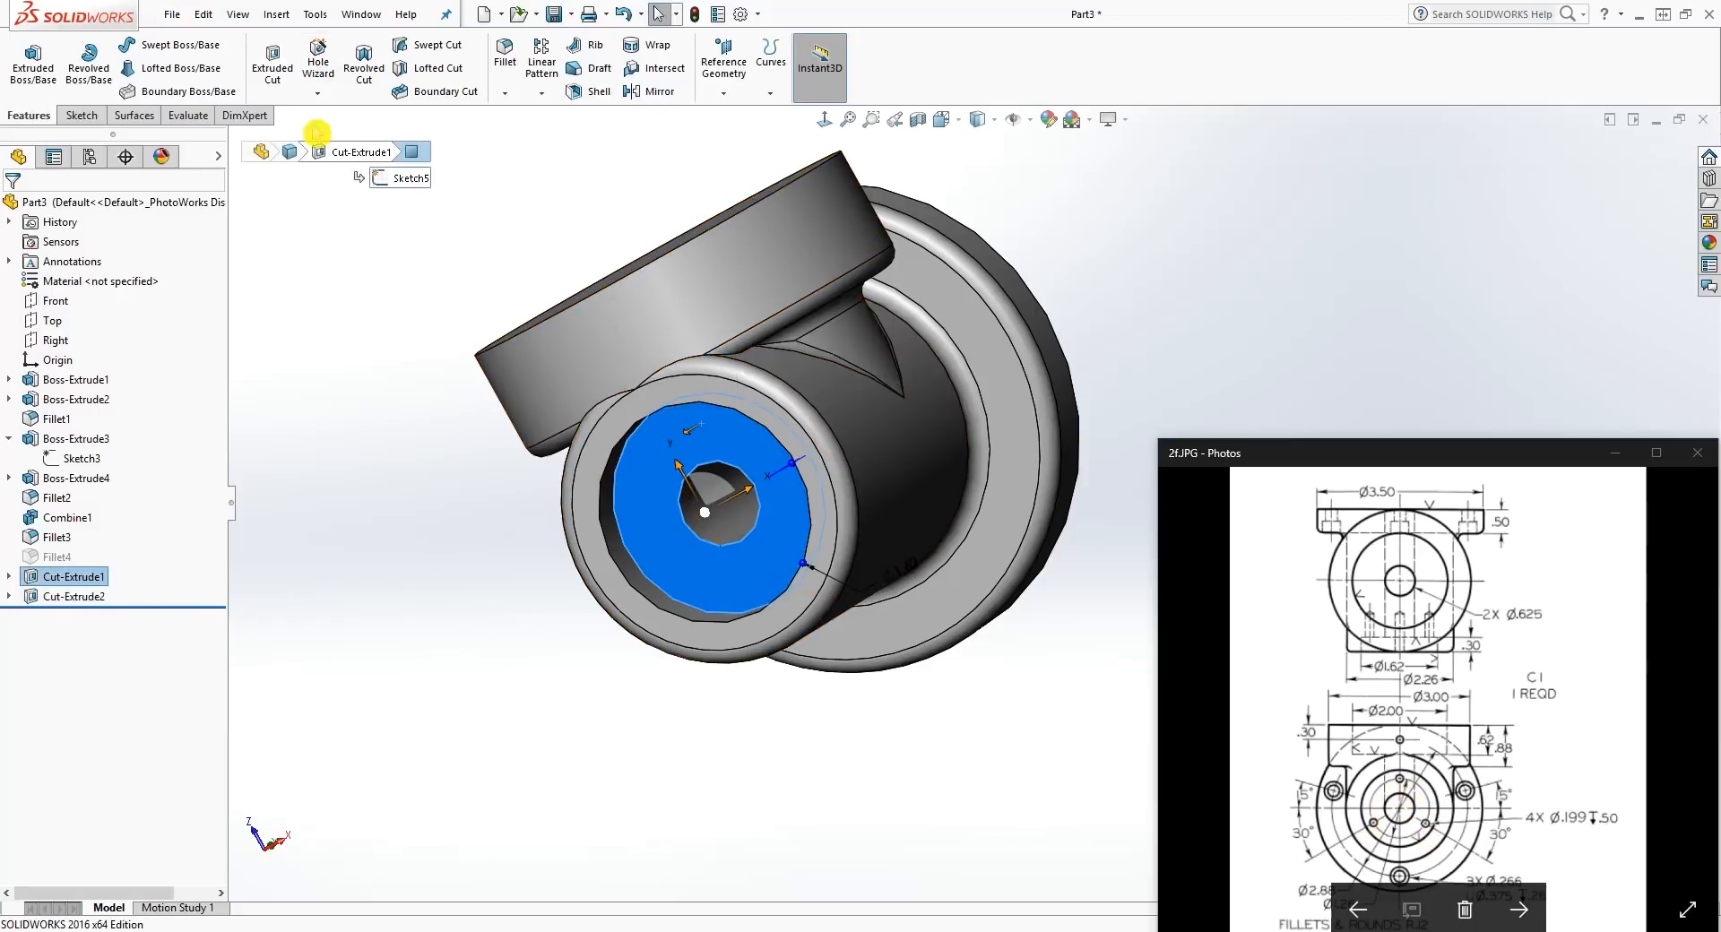
click(81, 114)
click(25, 53)
click(822, 122)
scroll(1098, 478, up, 3)
scroll(1098, 478, down, 4)
scroll(1031, 616, up, 2)
scroll(1020, 596, down, 2)
click(1073, 680)
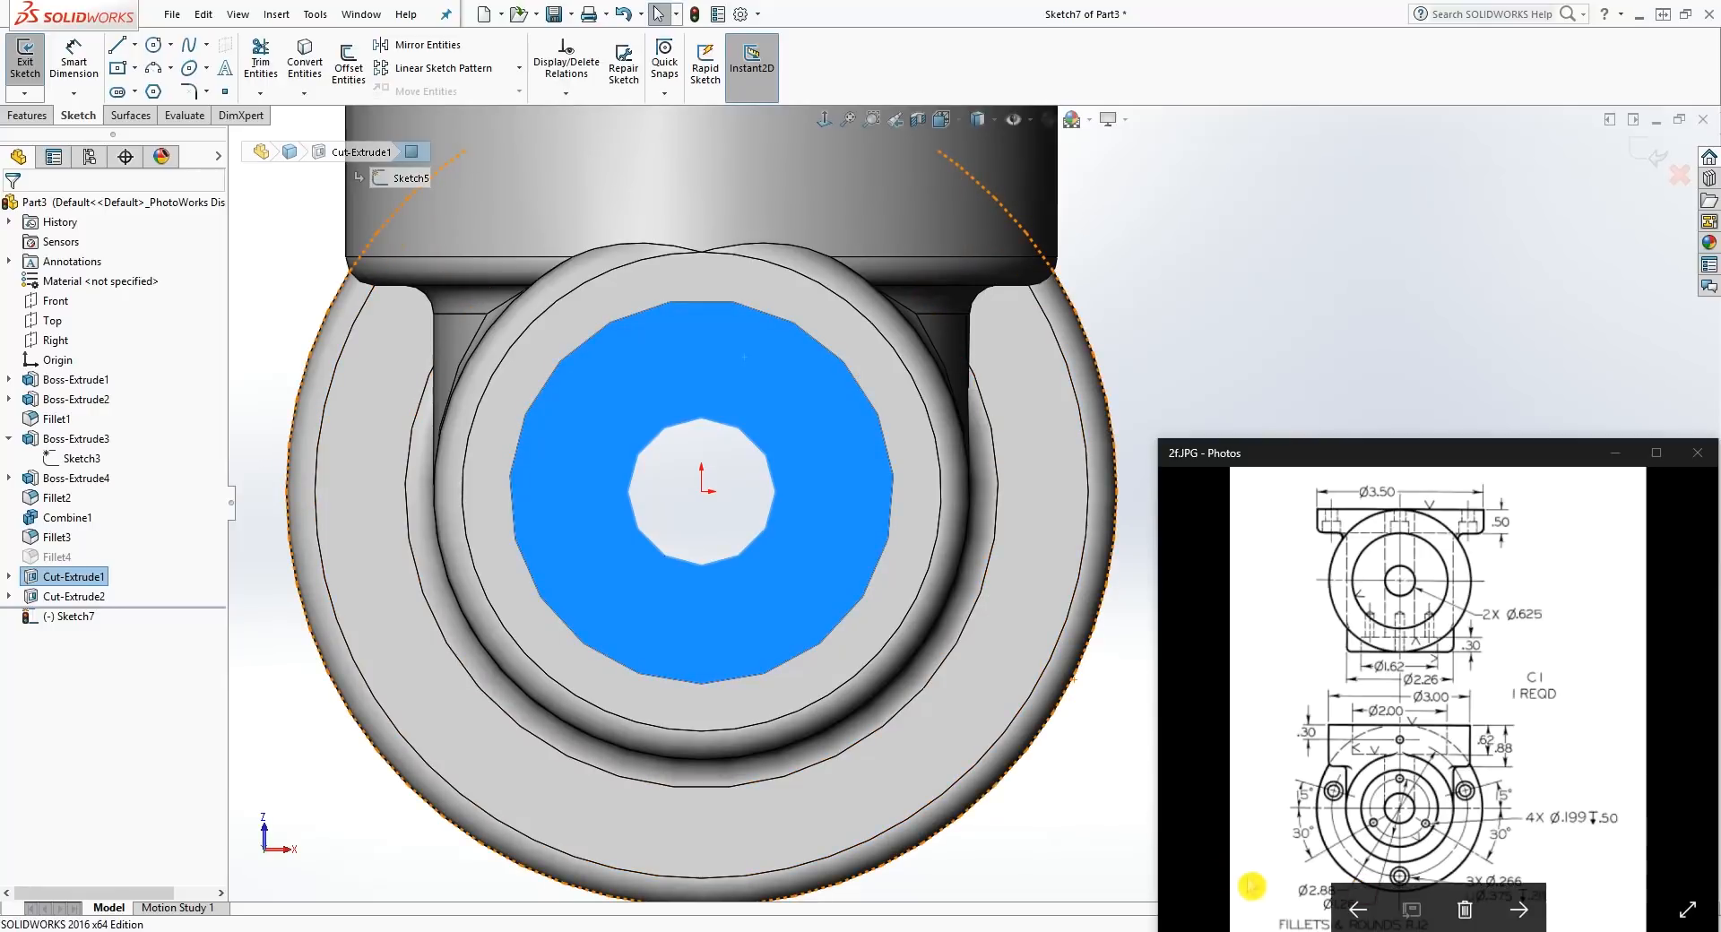
click(1172, 266)
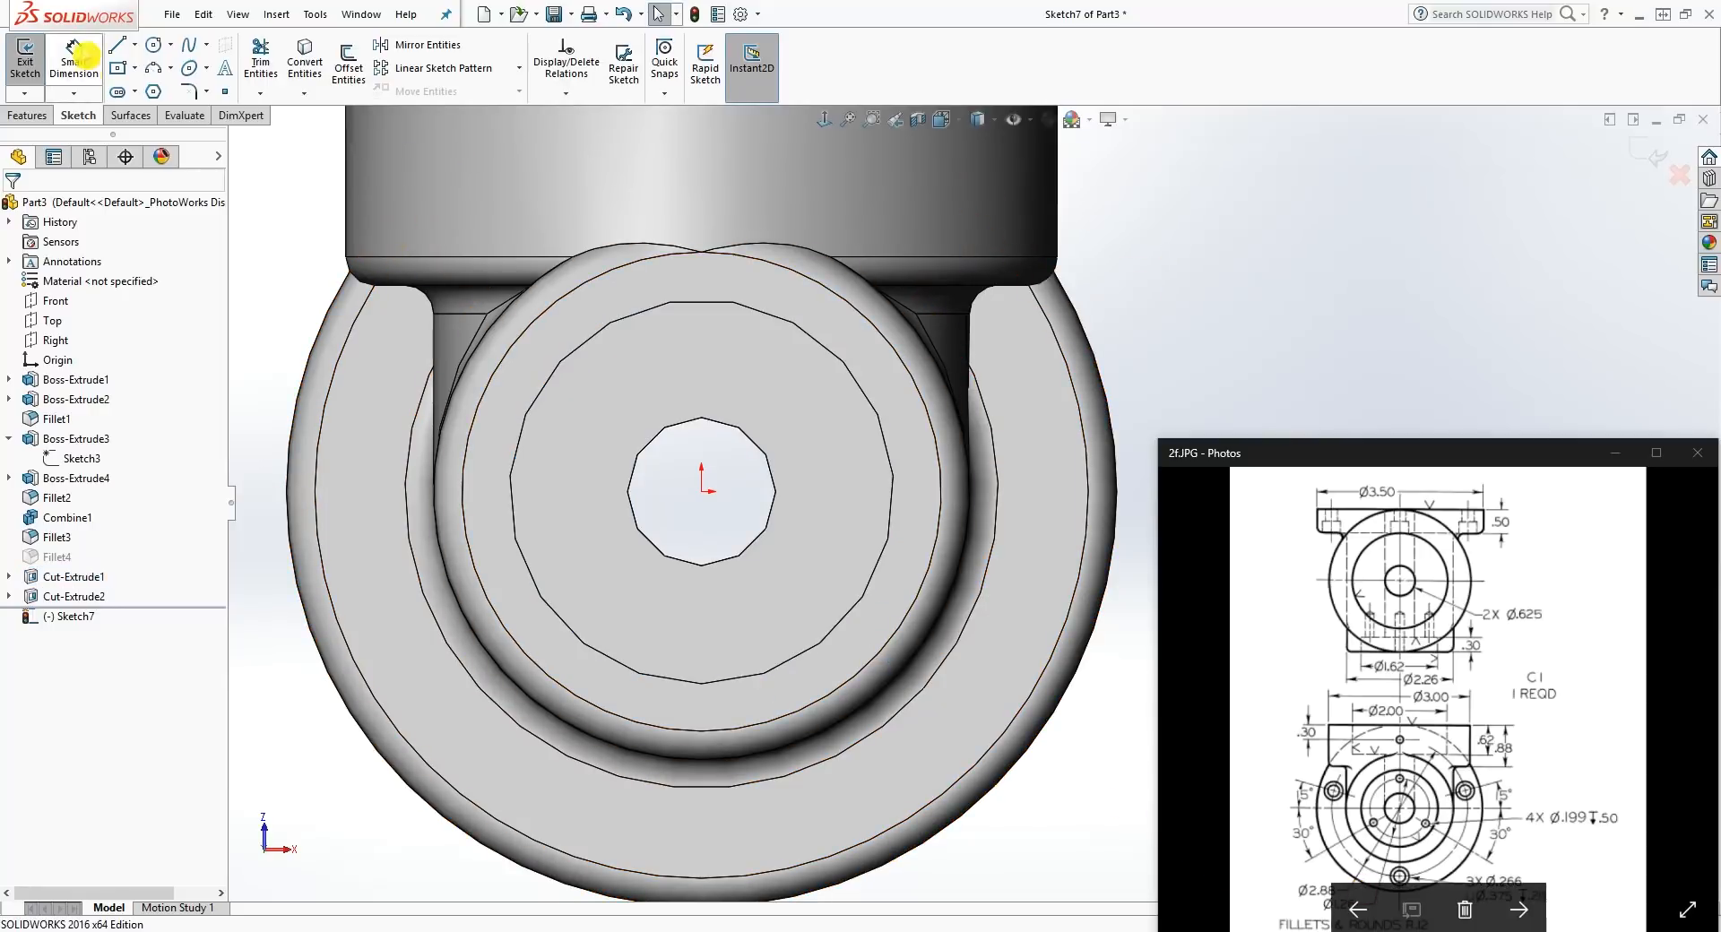
click(154, 44)
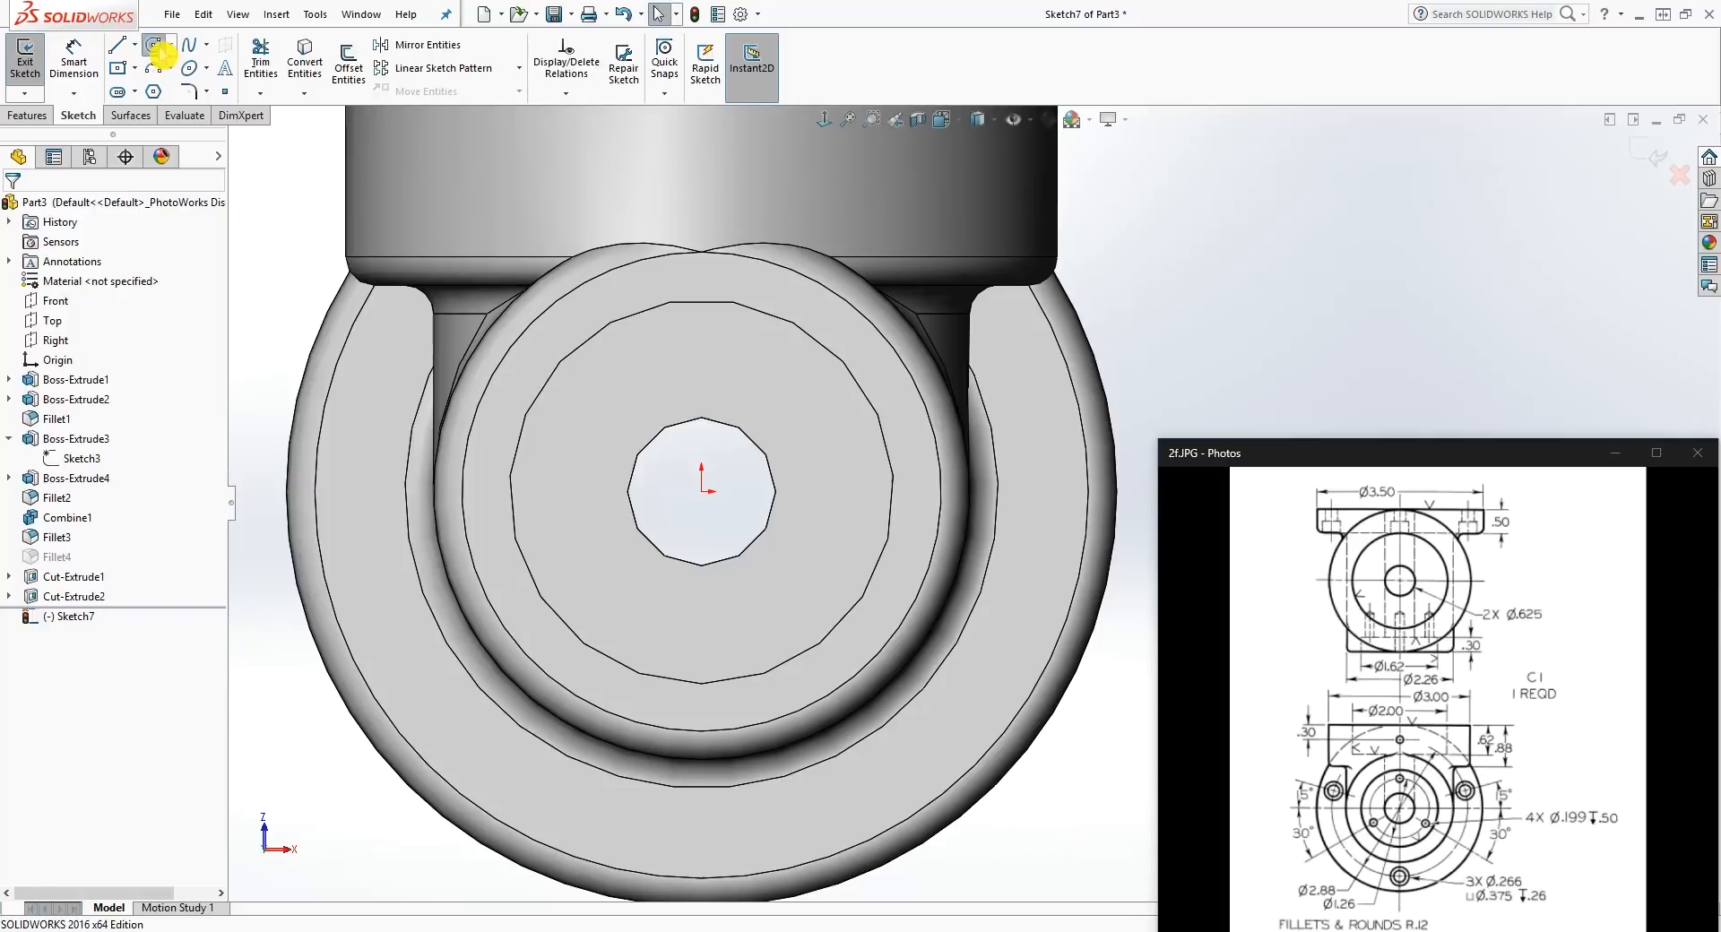
click(701, 491)
click(825, 383)
key(Escape)
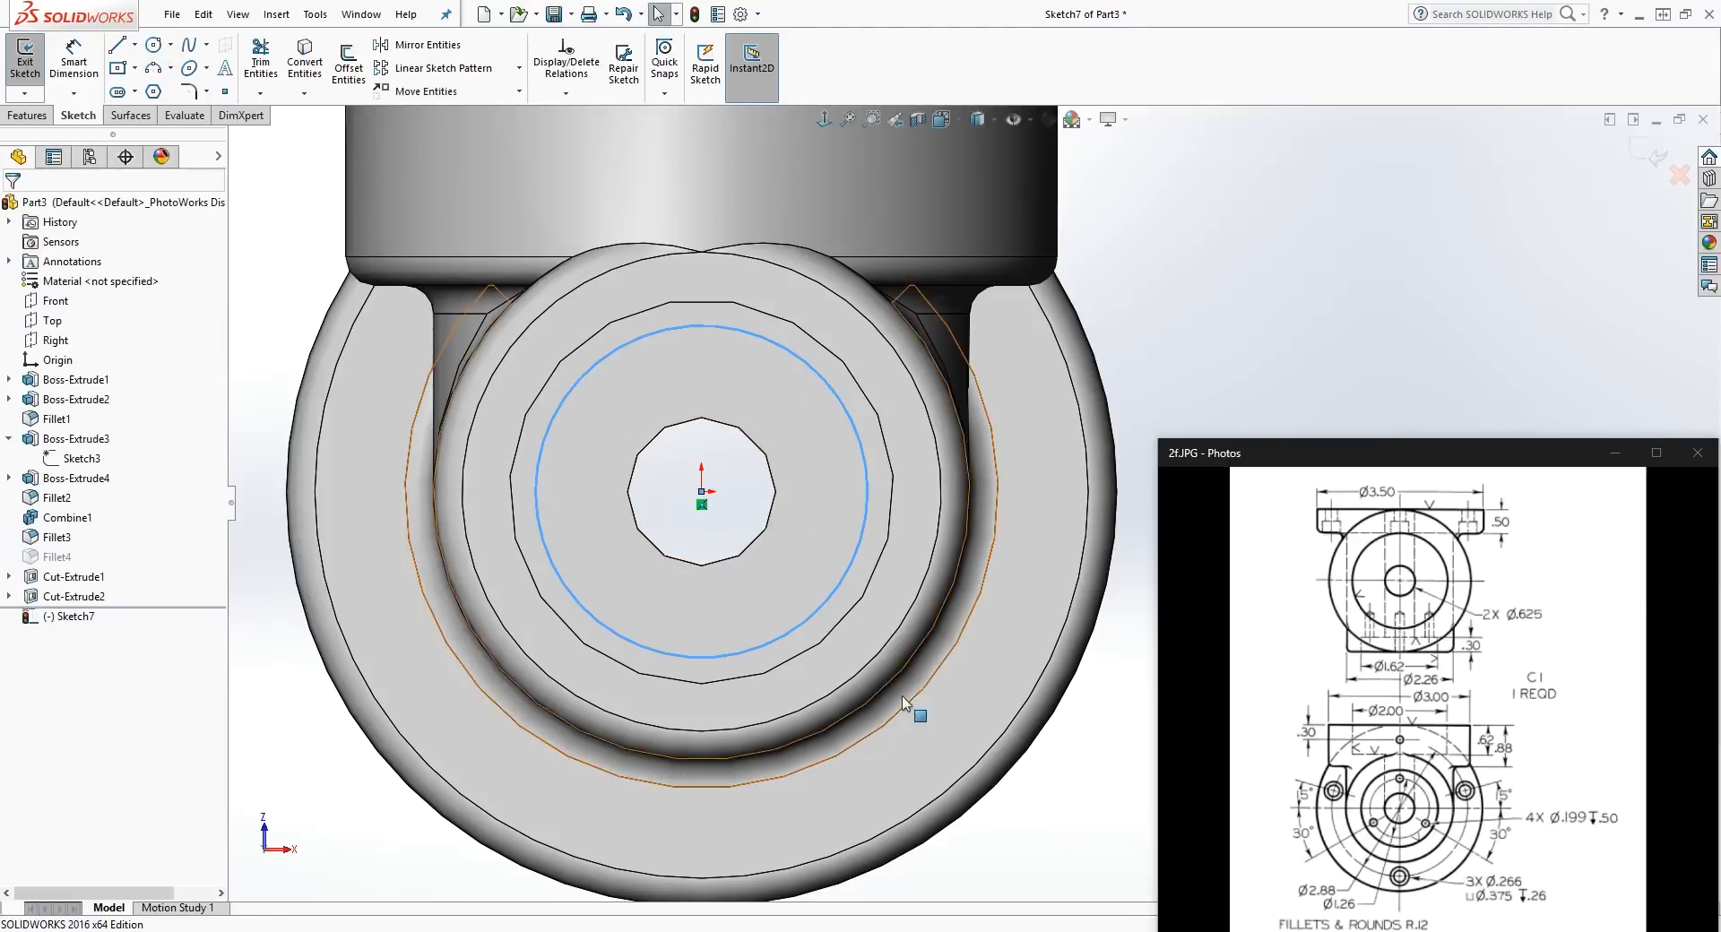
Step: Dimension the circle around the bore to a diameter of 1.26 in
key(d)
click(842, 595)
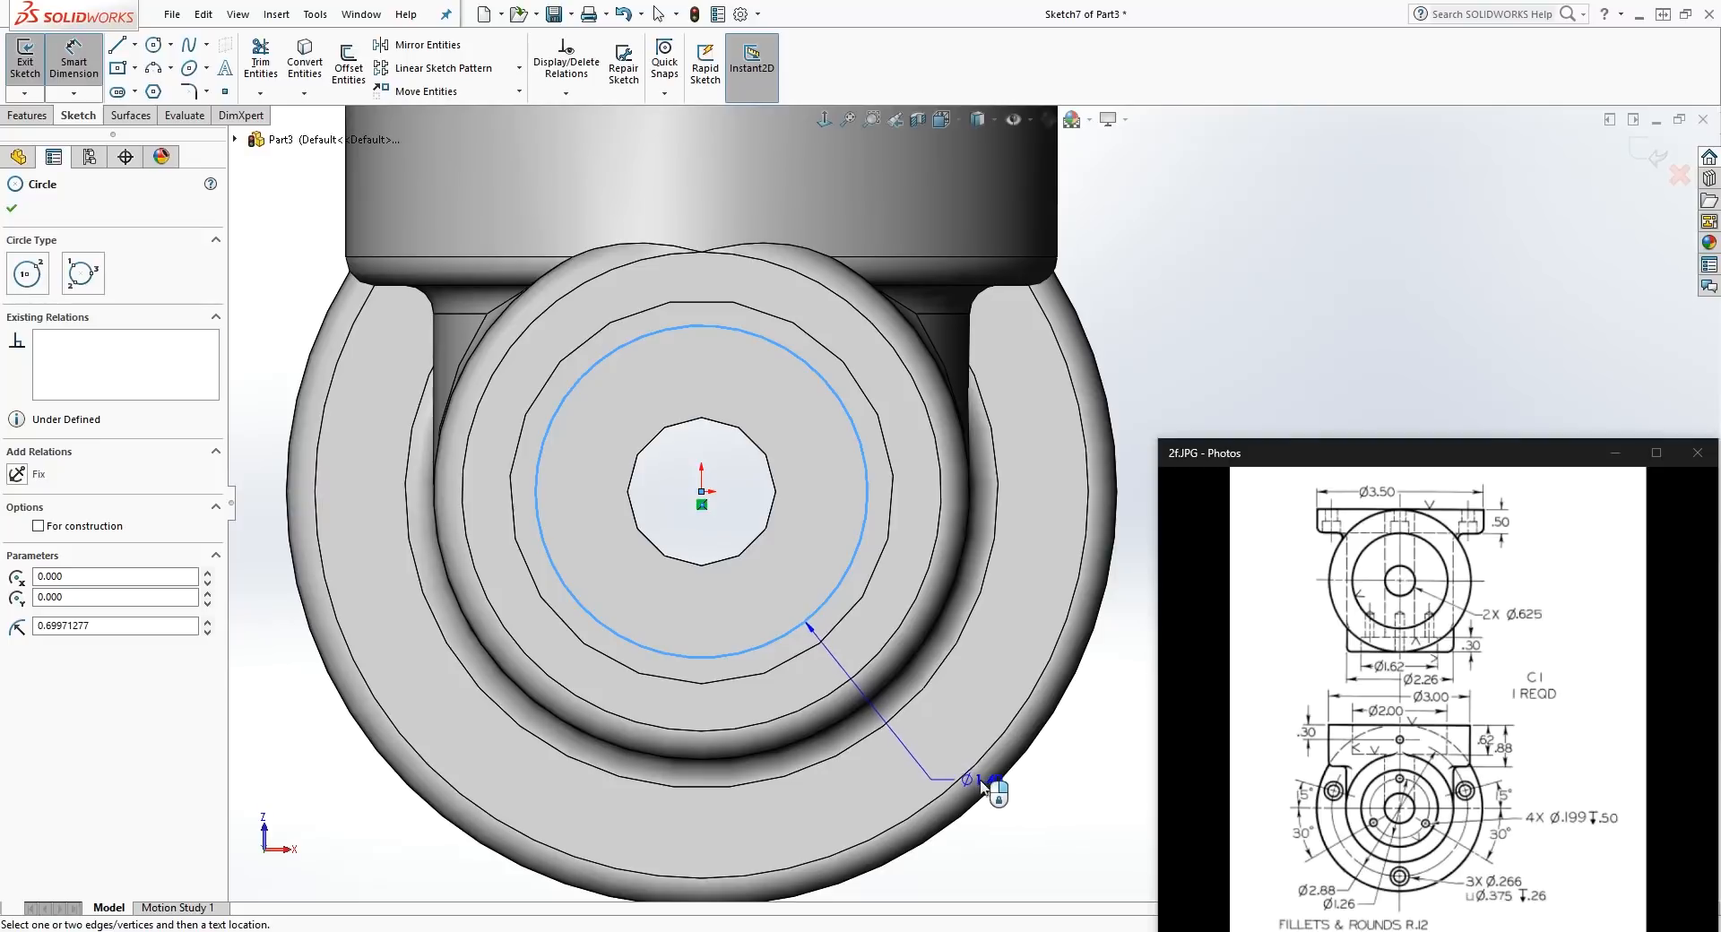
click(935, 767)
text(1.26)
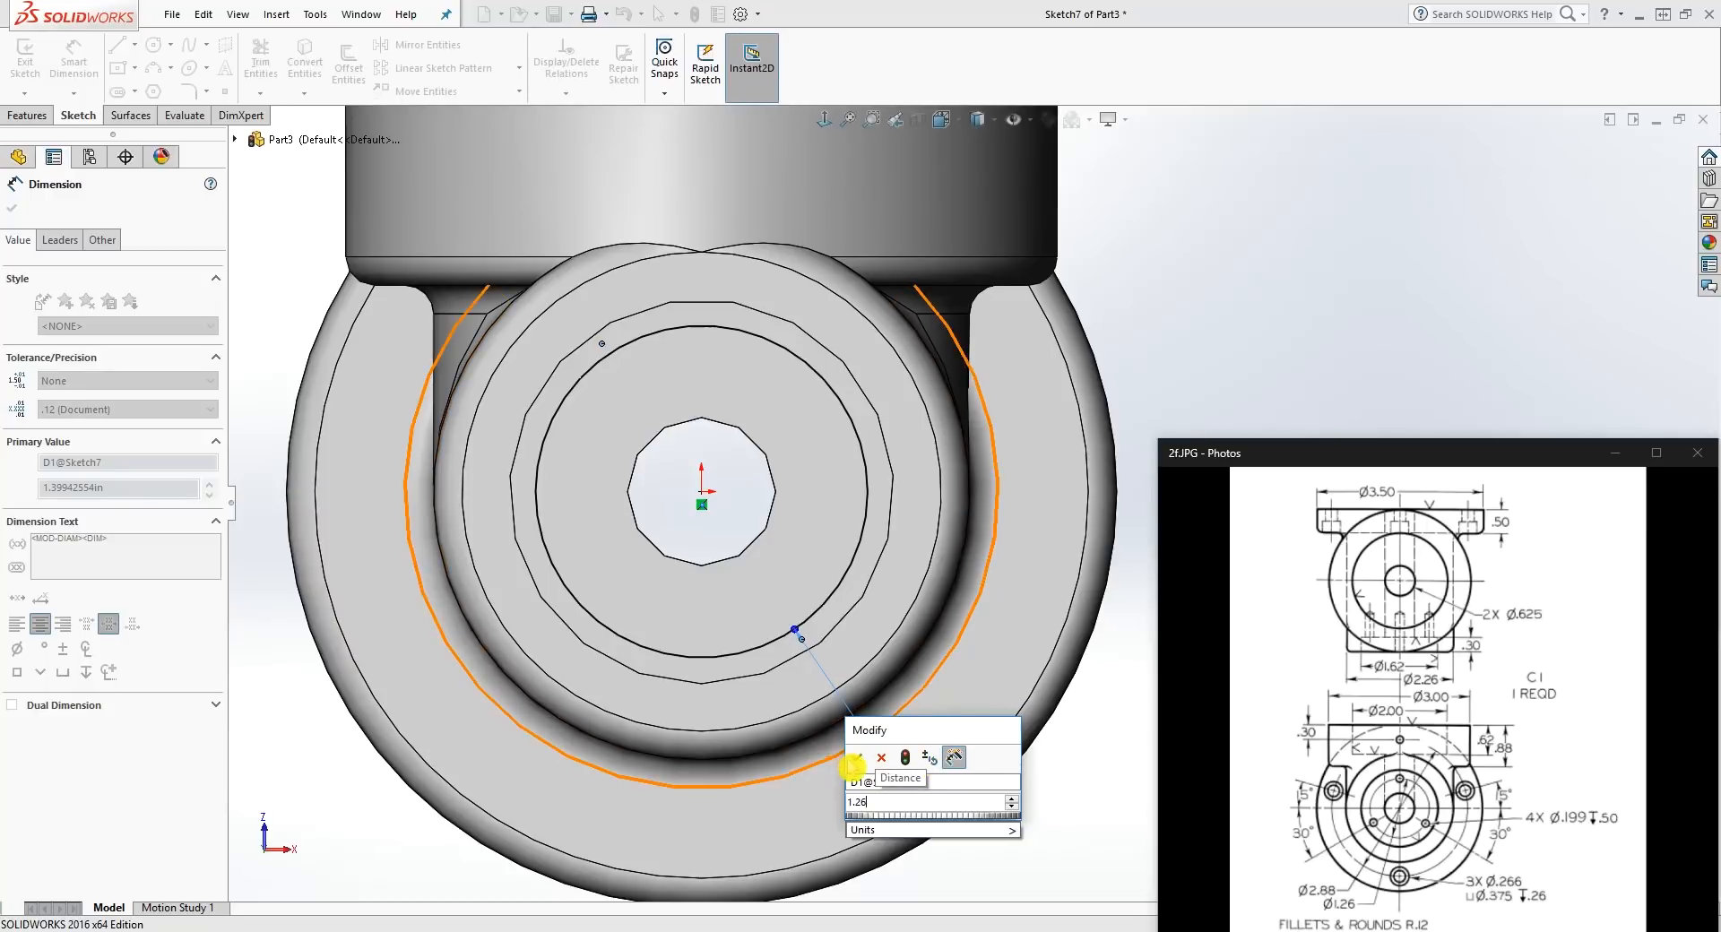
click(857, 758)
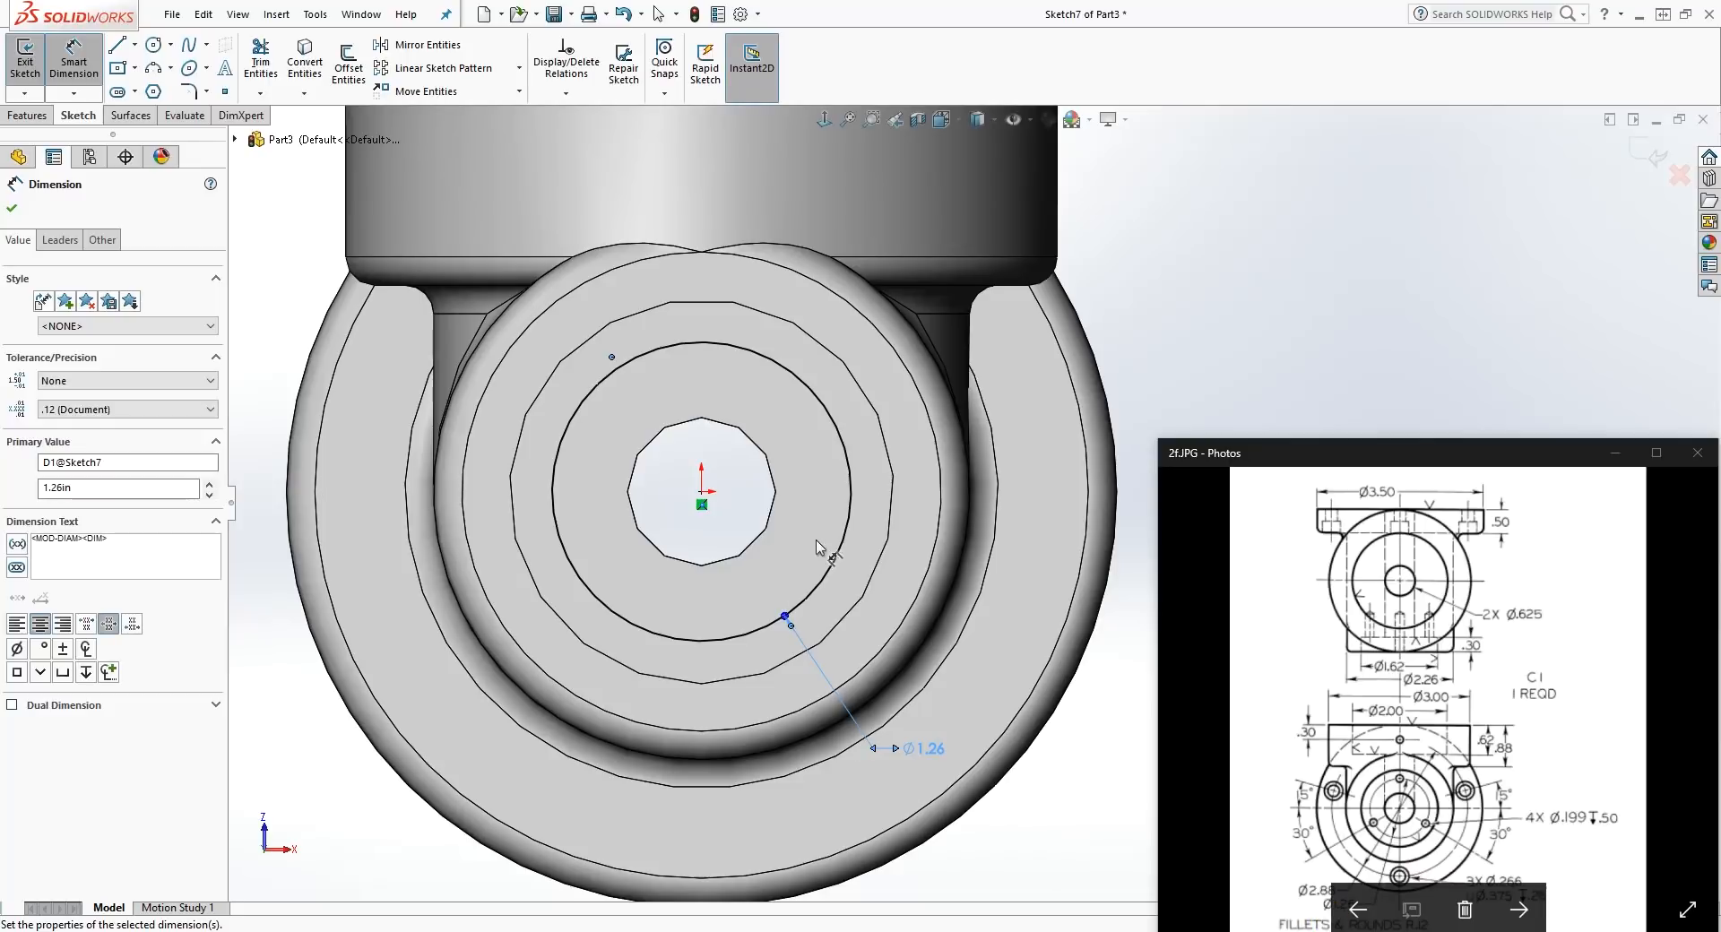
key(F1)
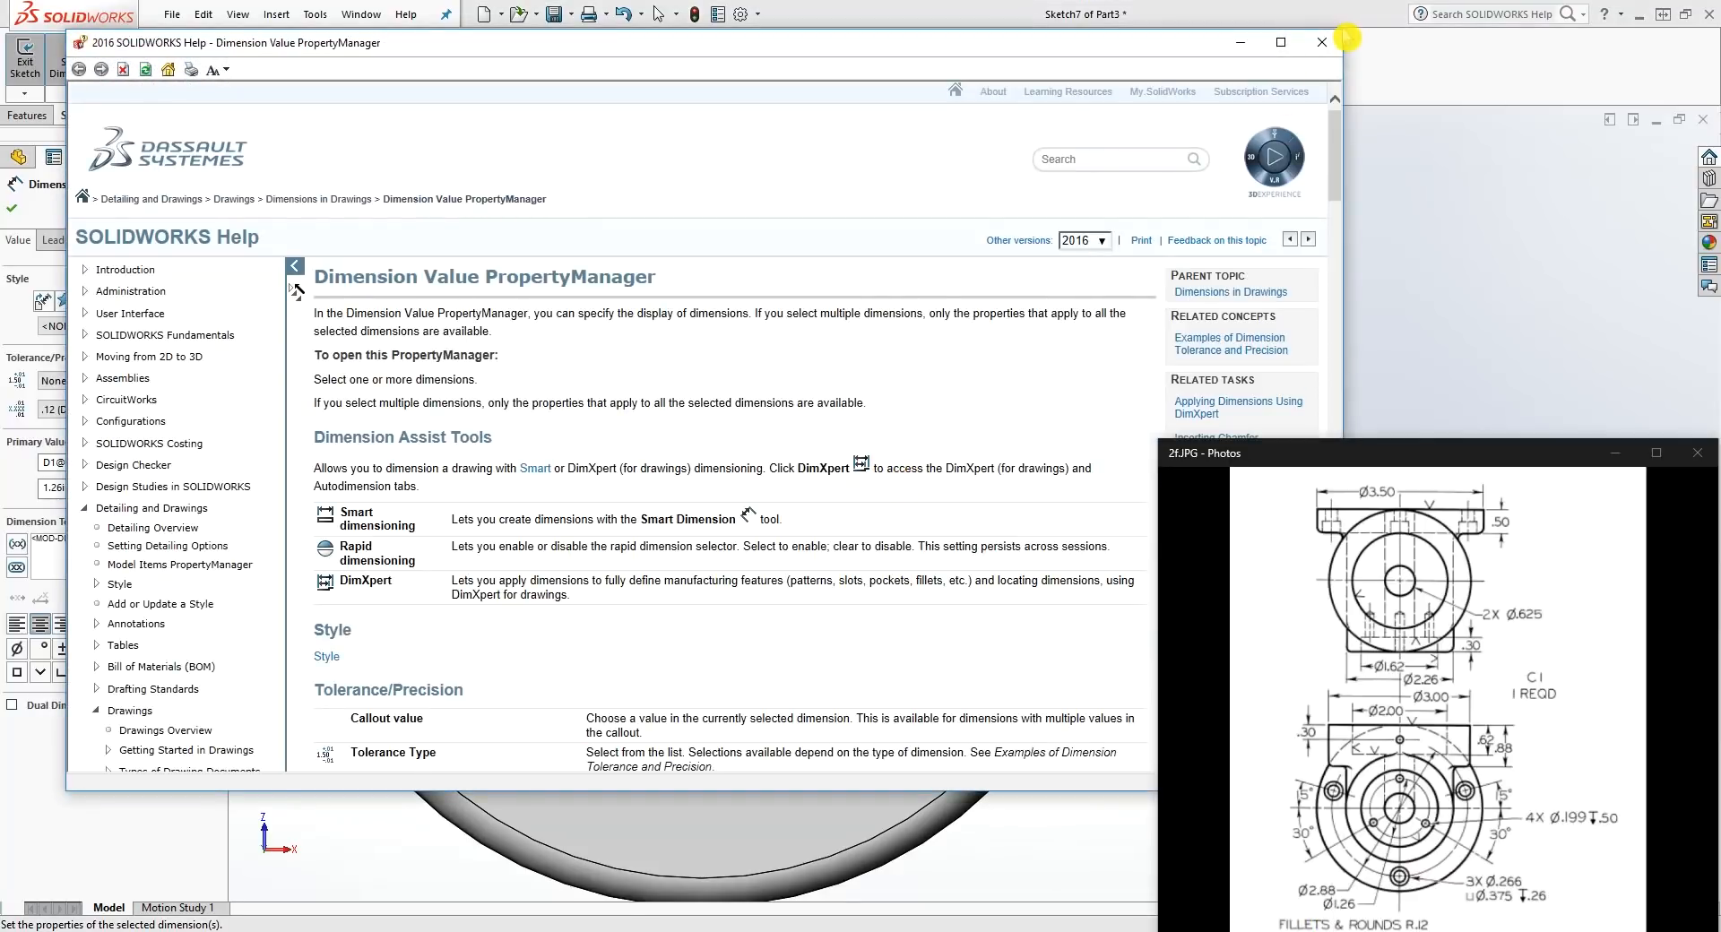
click(1322, 42)
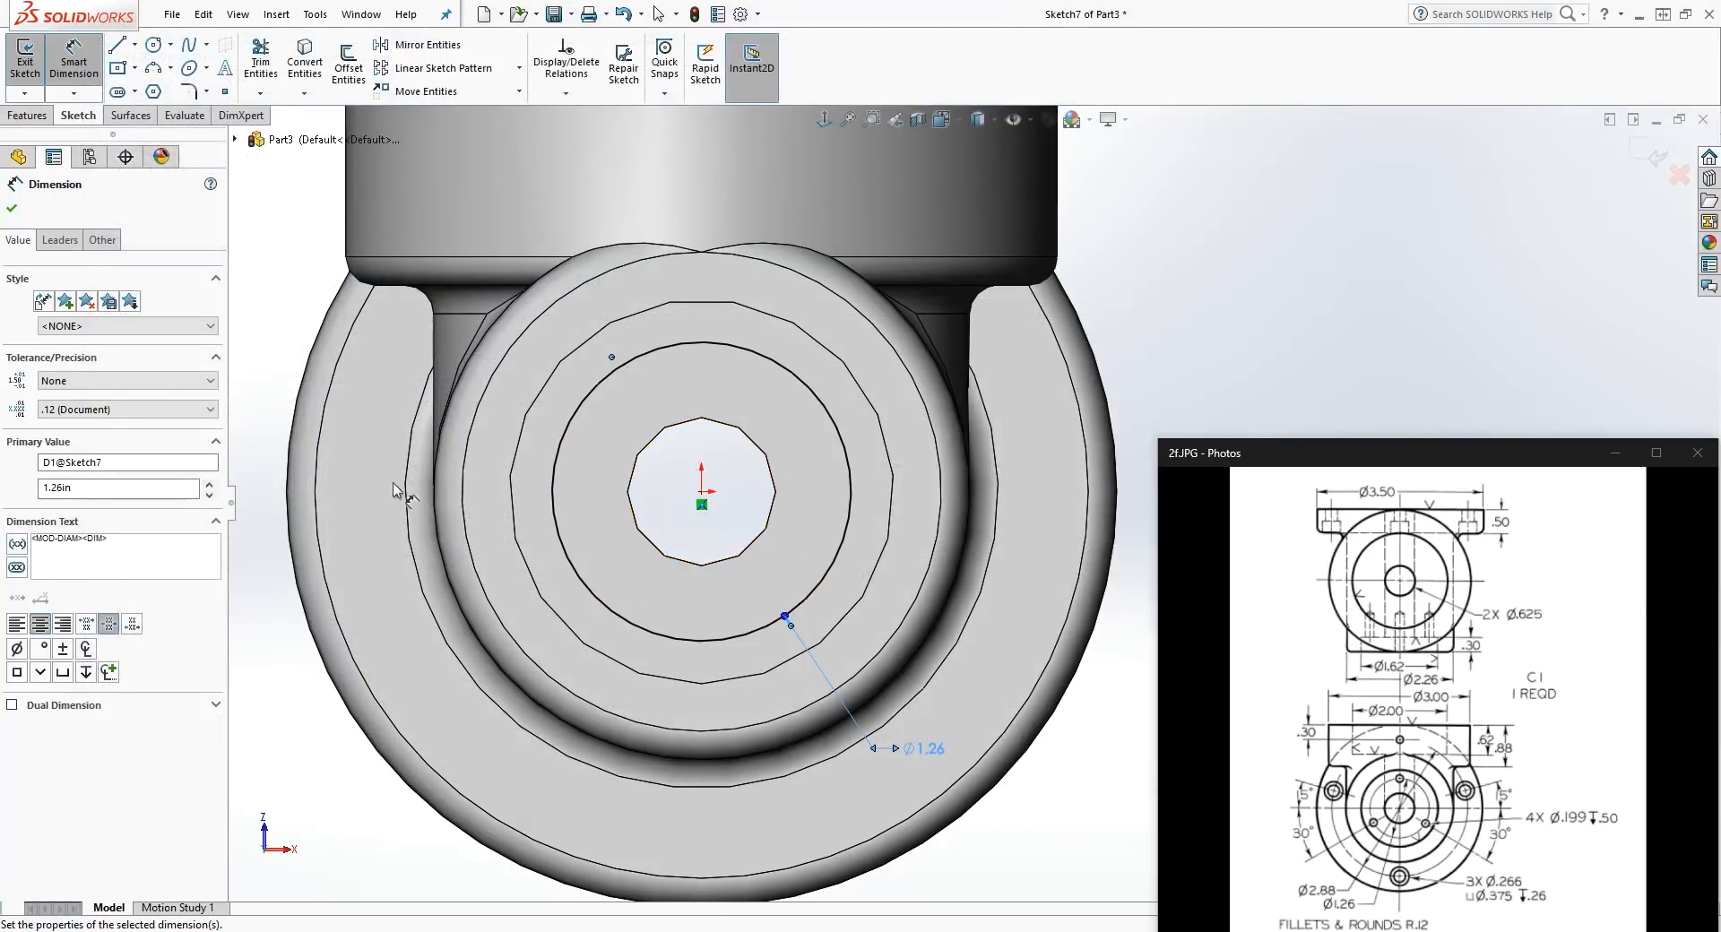
click(17, 210)
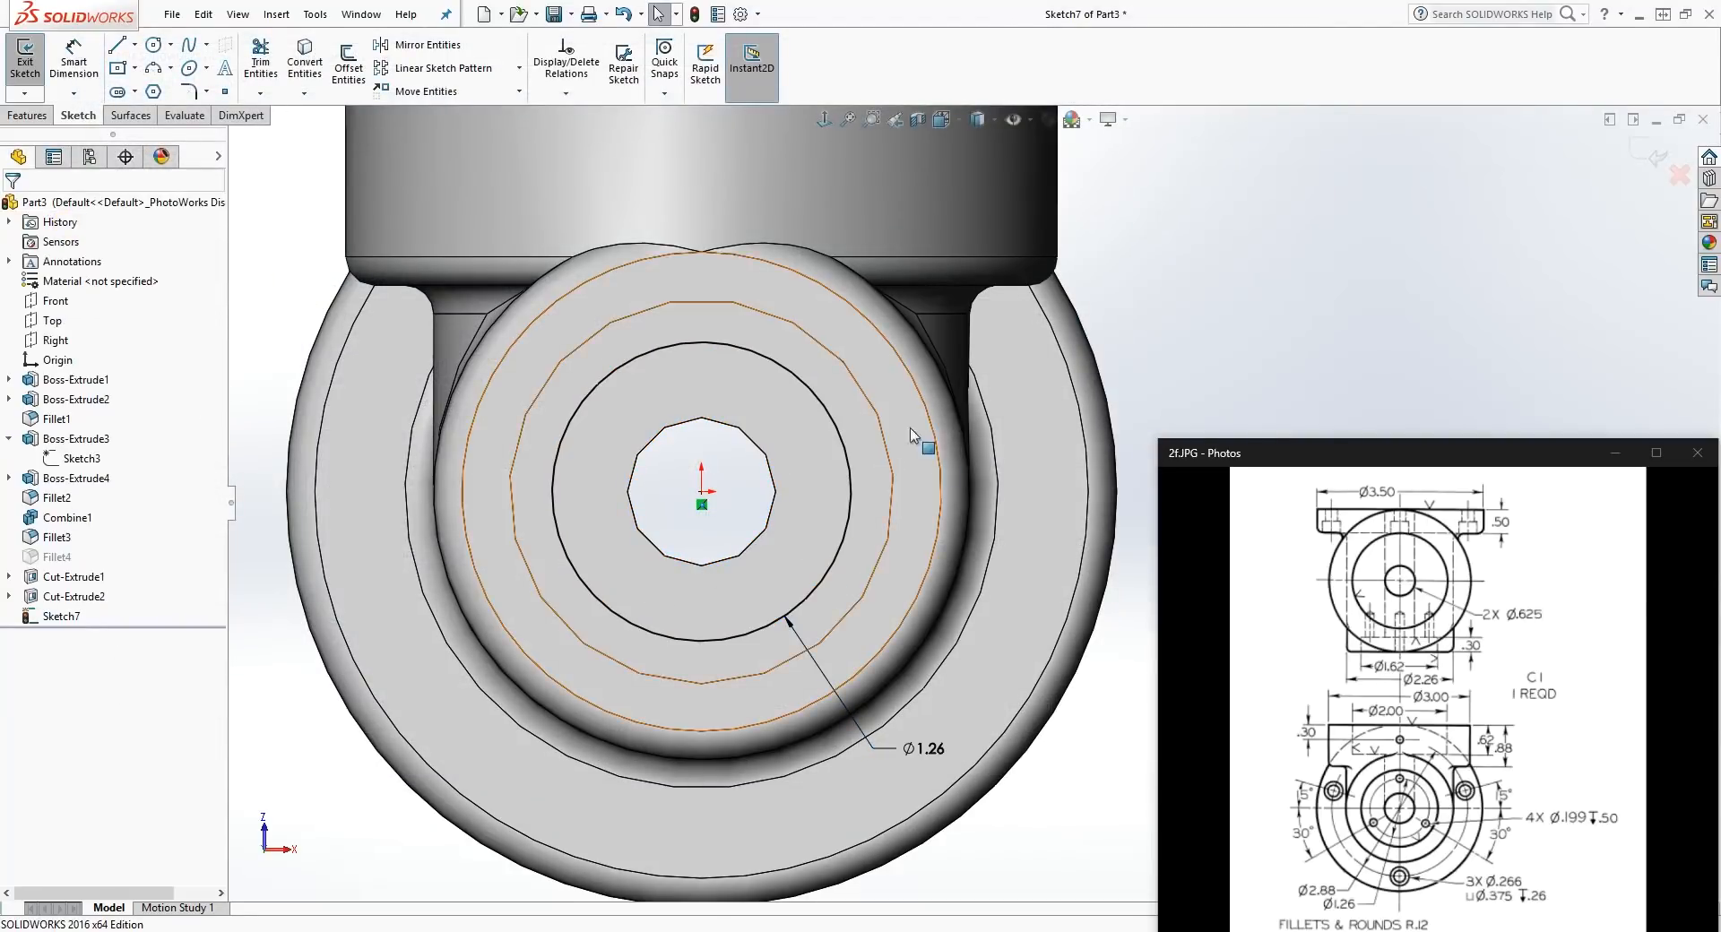
Step: Convert the 1.26 in circle to construction geometry and exit the sketch
click(847, 551)
click(38, 448)
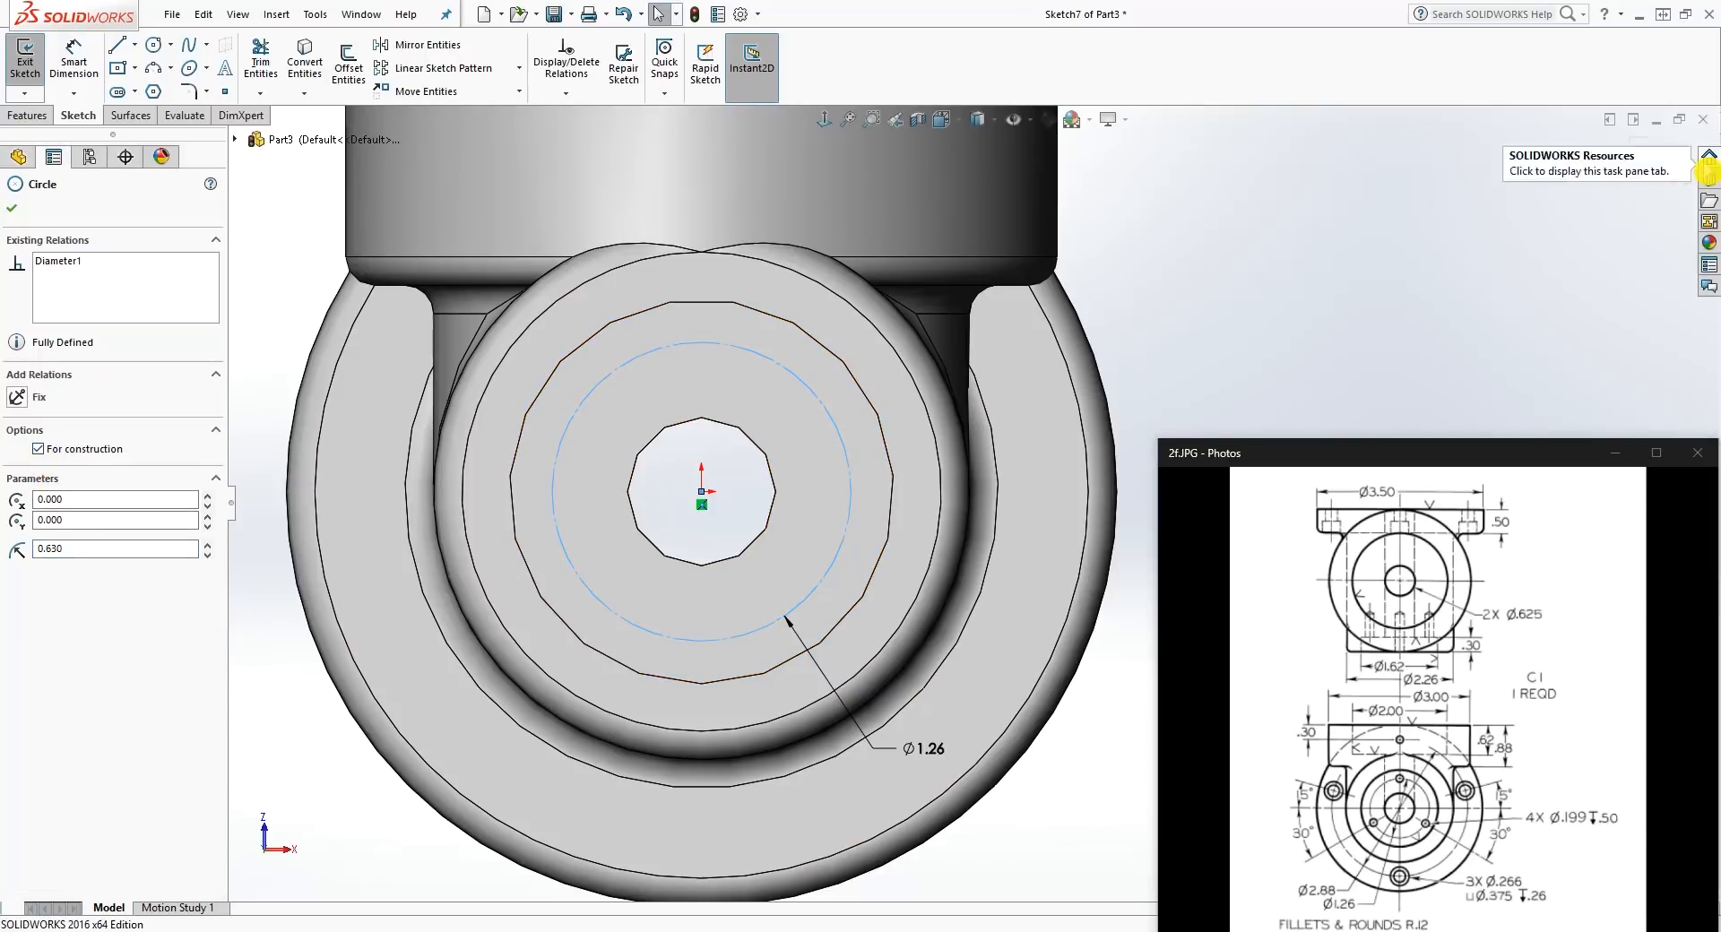
click(1652, 154)
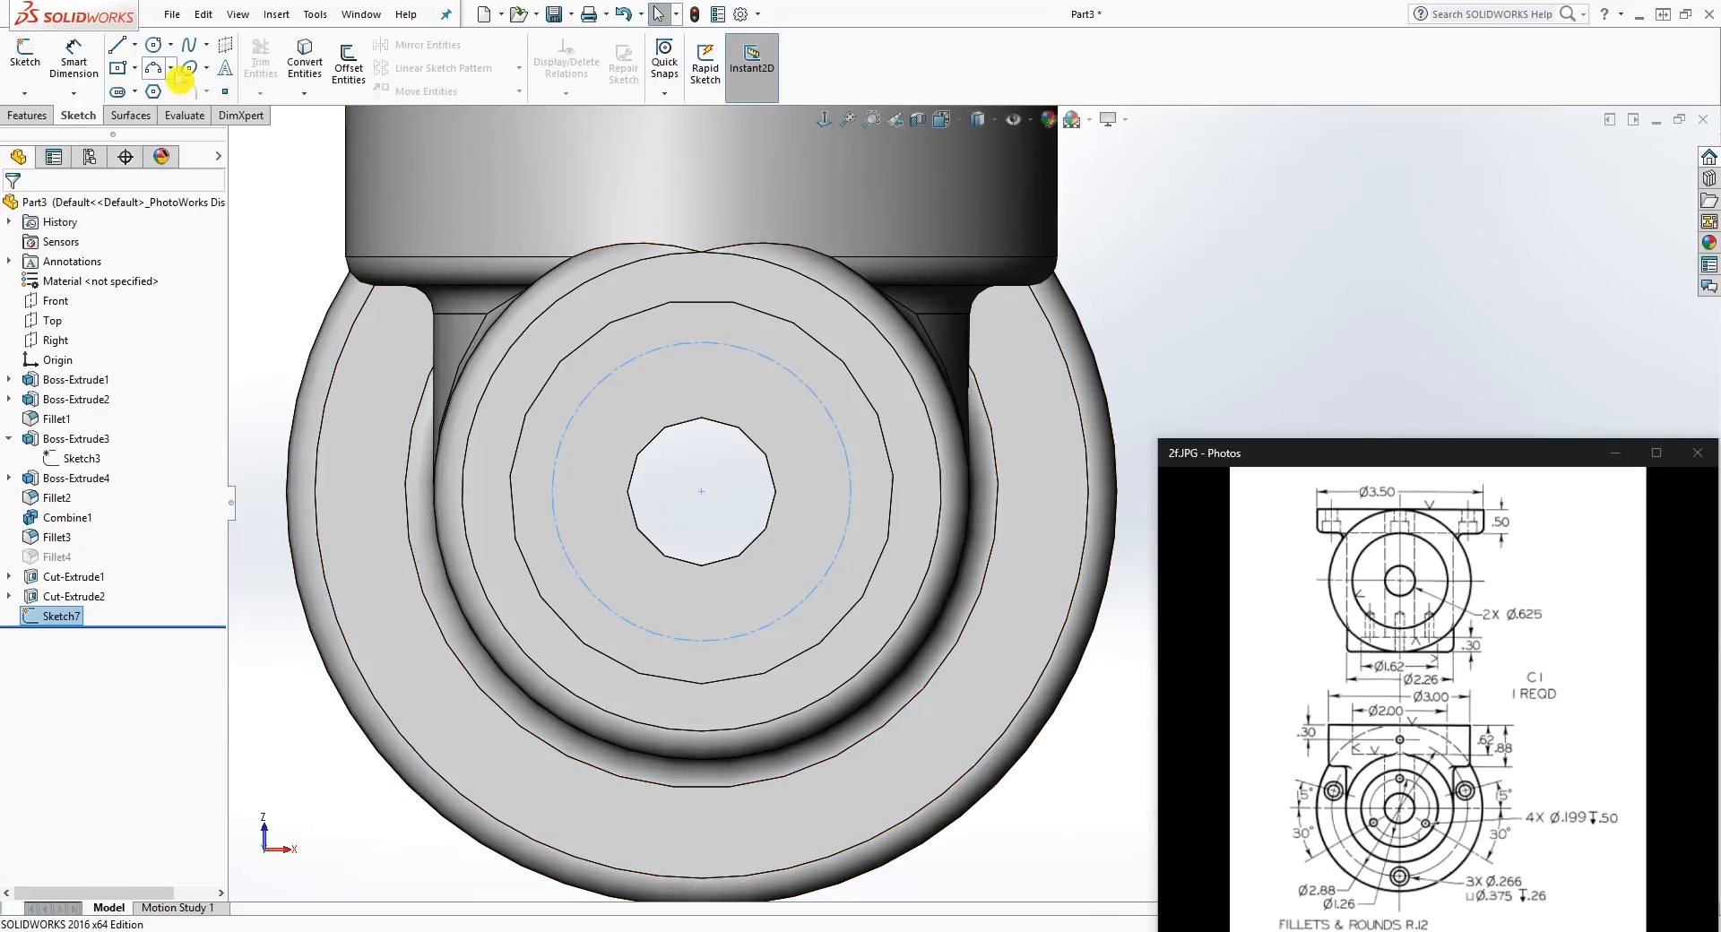
Step: Specify a Hole Wizard plain hole: ANSI Inch, All Drill sizes, #8 (0.199 in), blind, 0.5 in deep
click(28, 115)
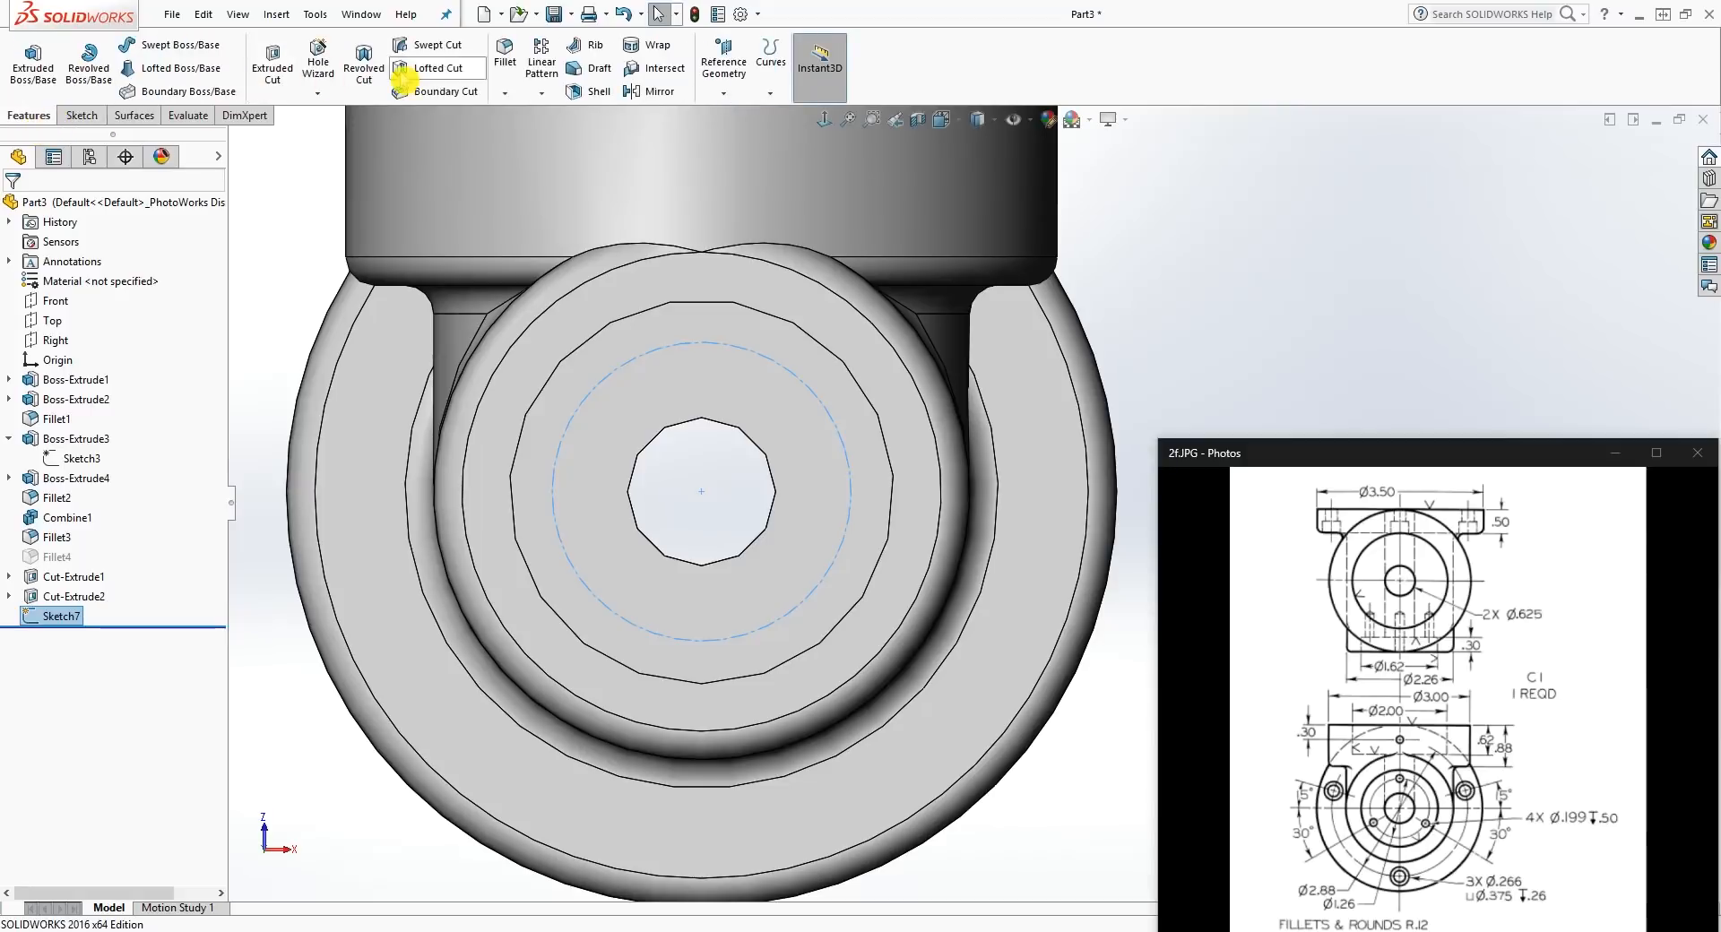
click(318, 65)
click(126, 411)
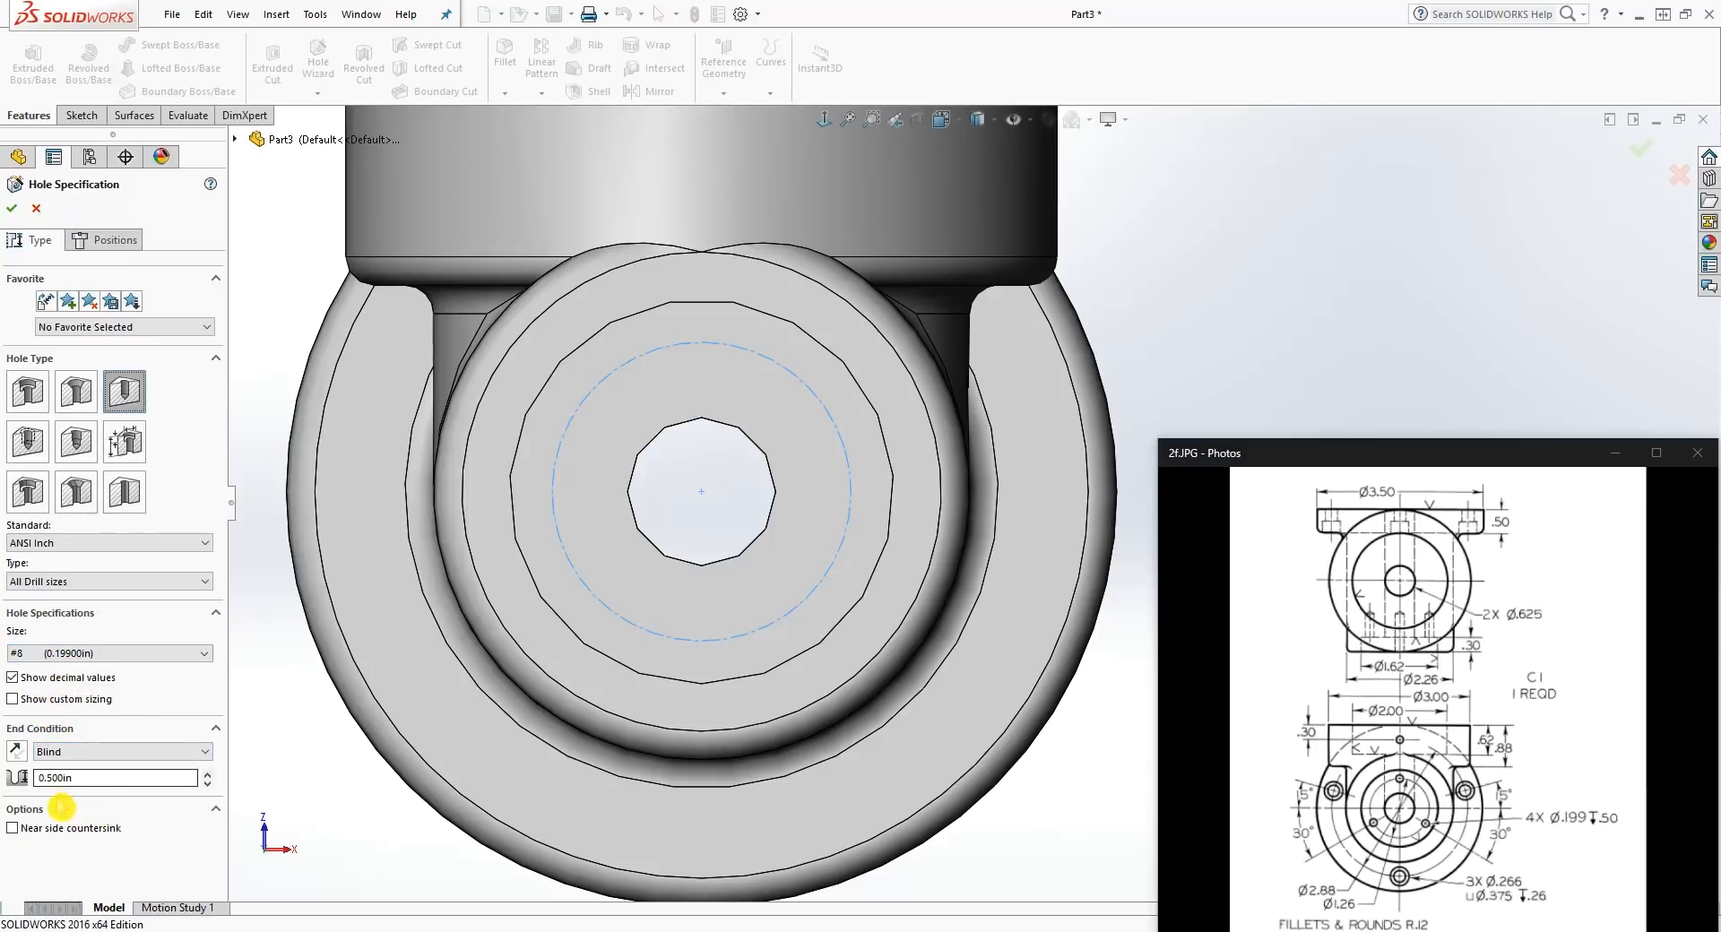
mouse_move(1531, 903)
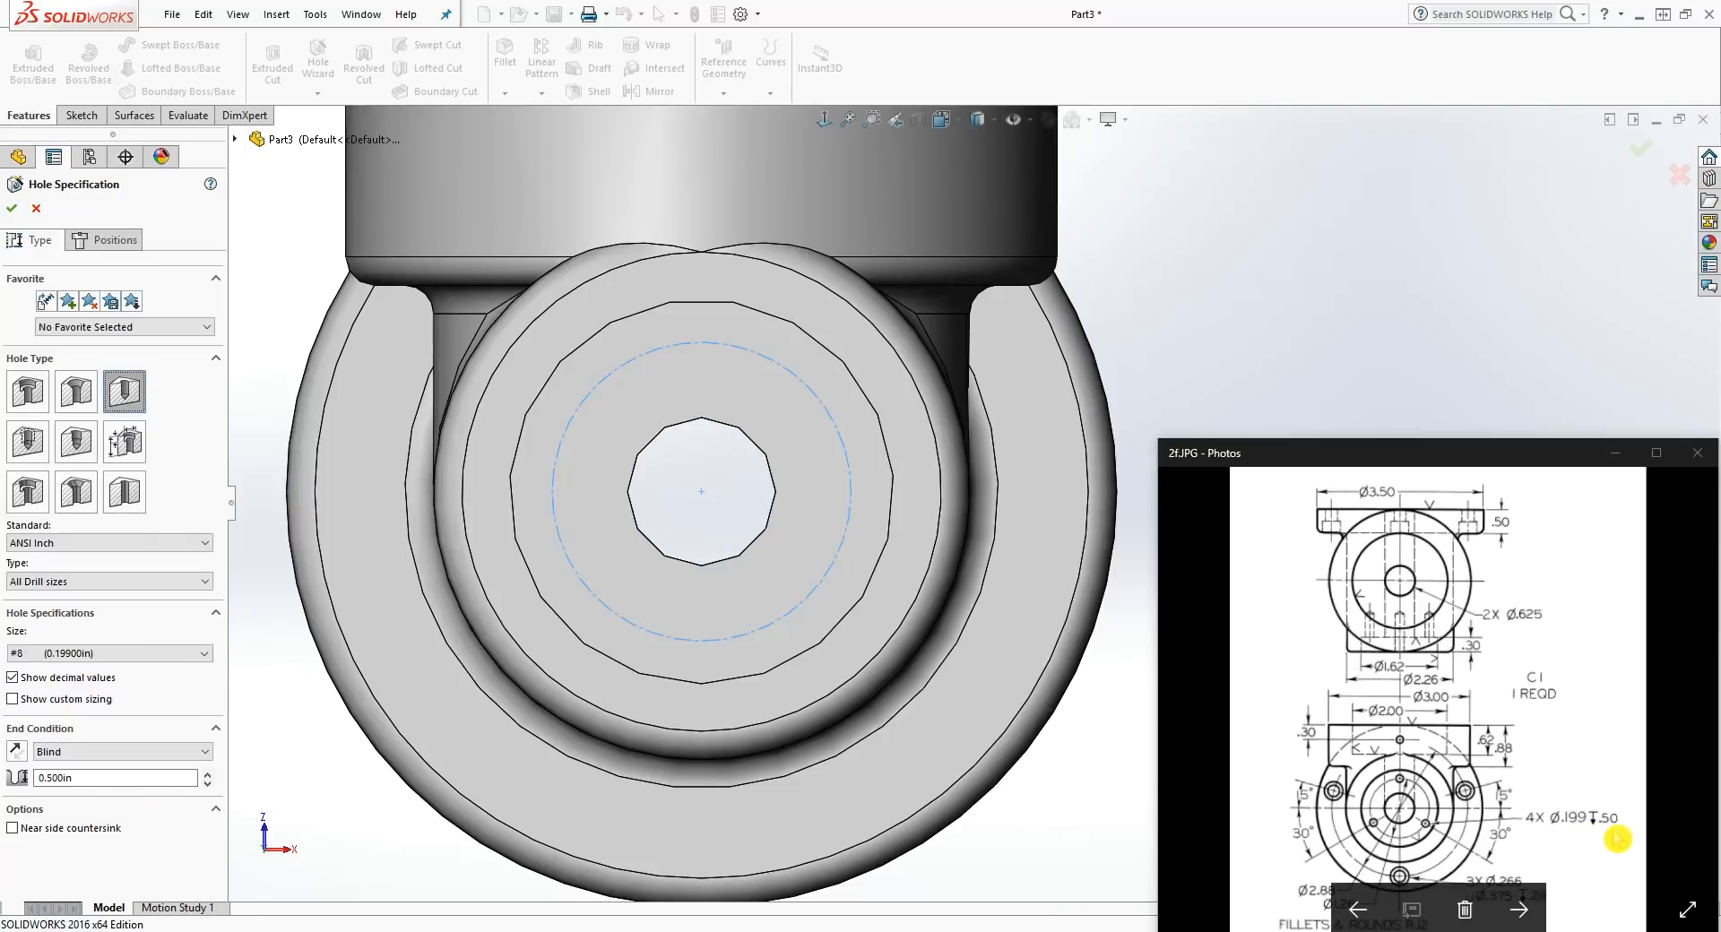
Step: Position the #8 hole on the recess floor at the uppermost point of the 1.26 in construction circle and create it
click(132, 248)
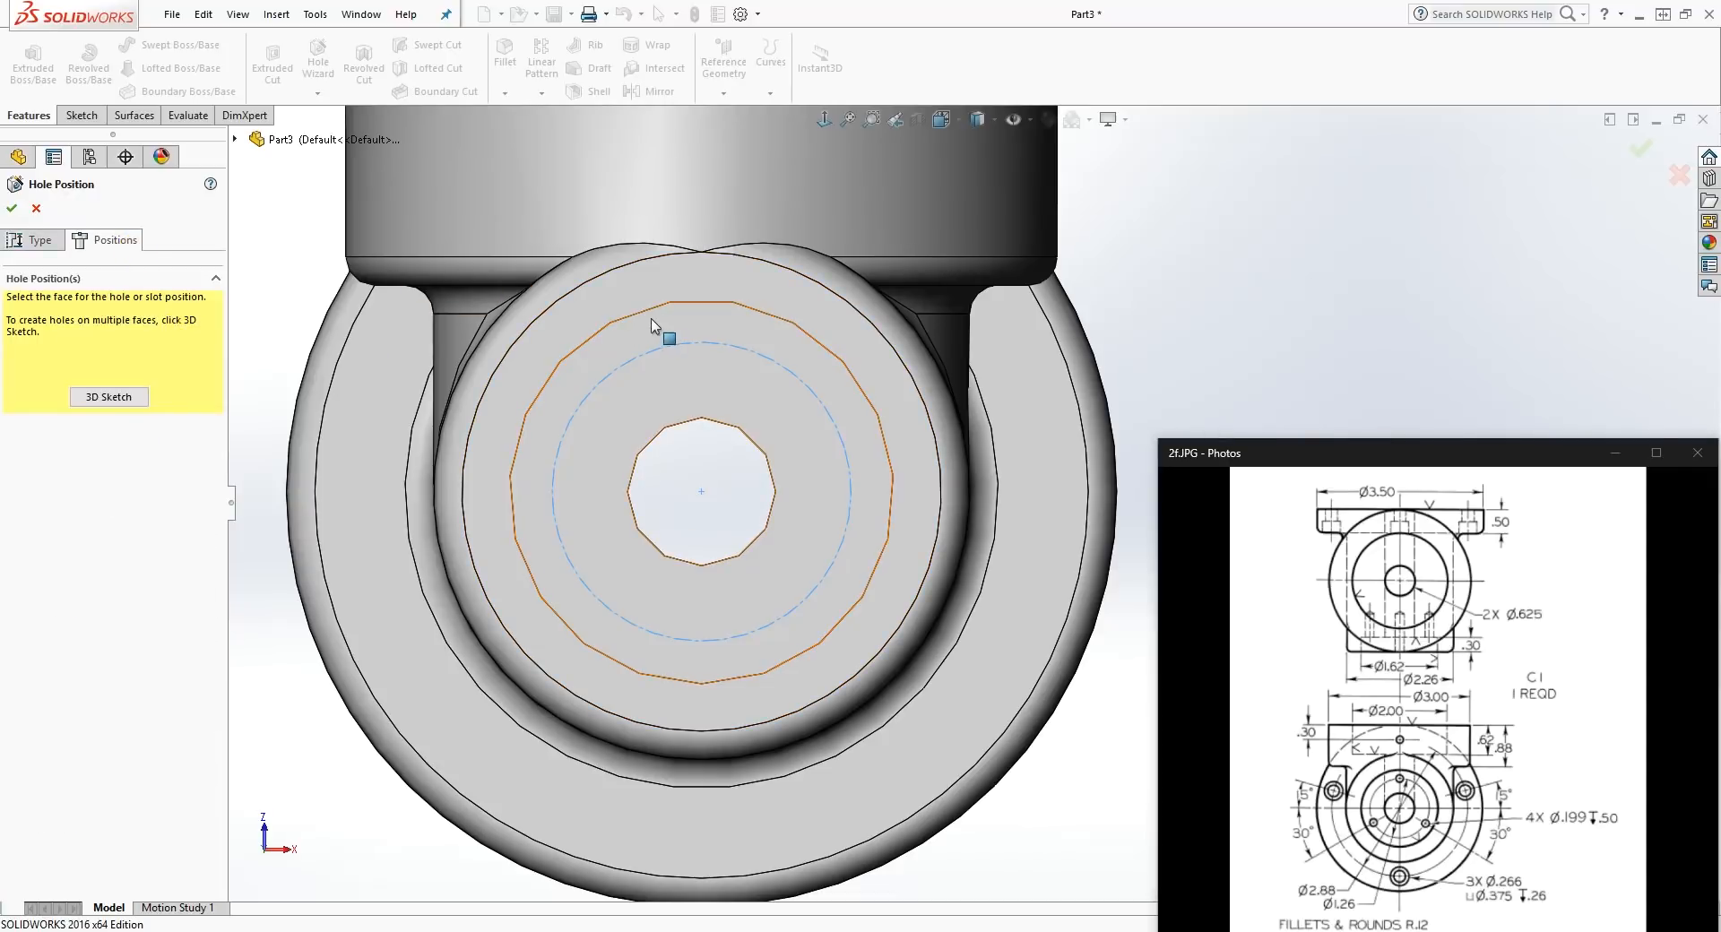
click(702, 348)
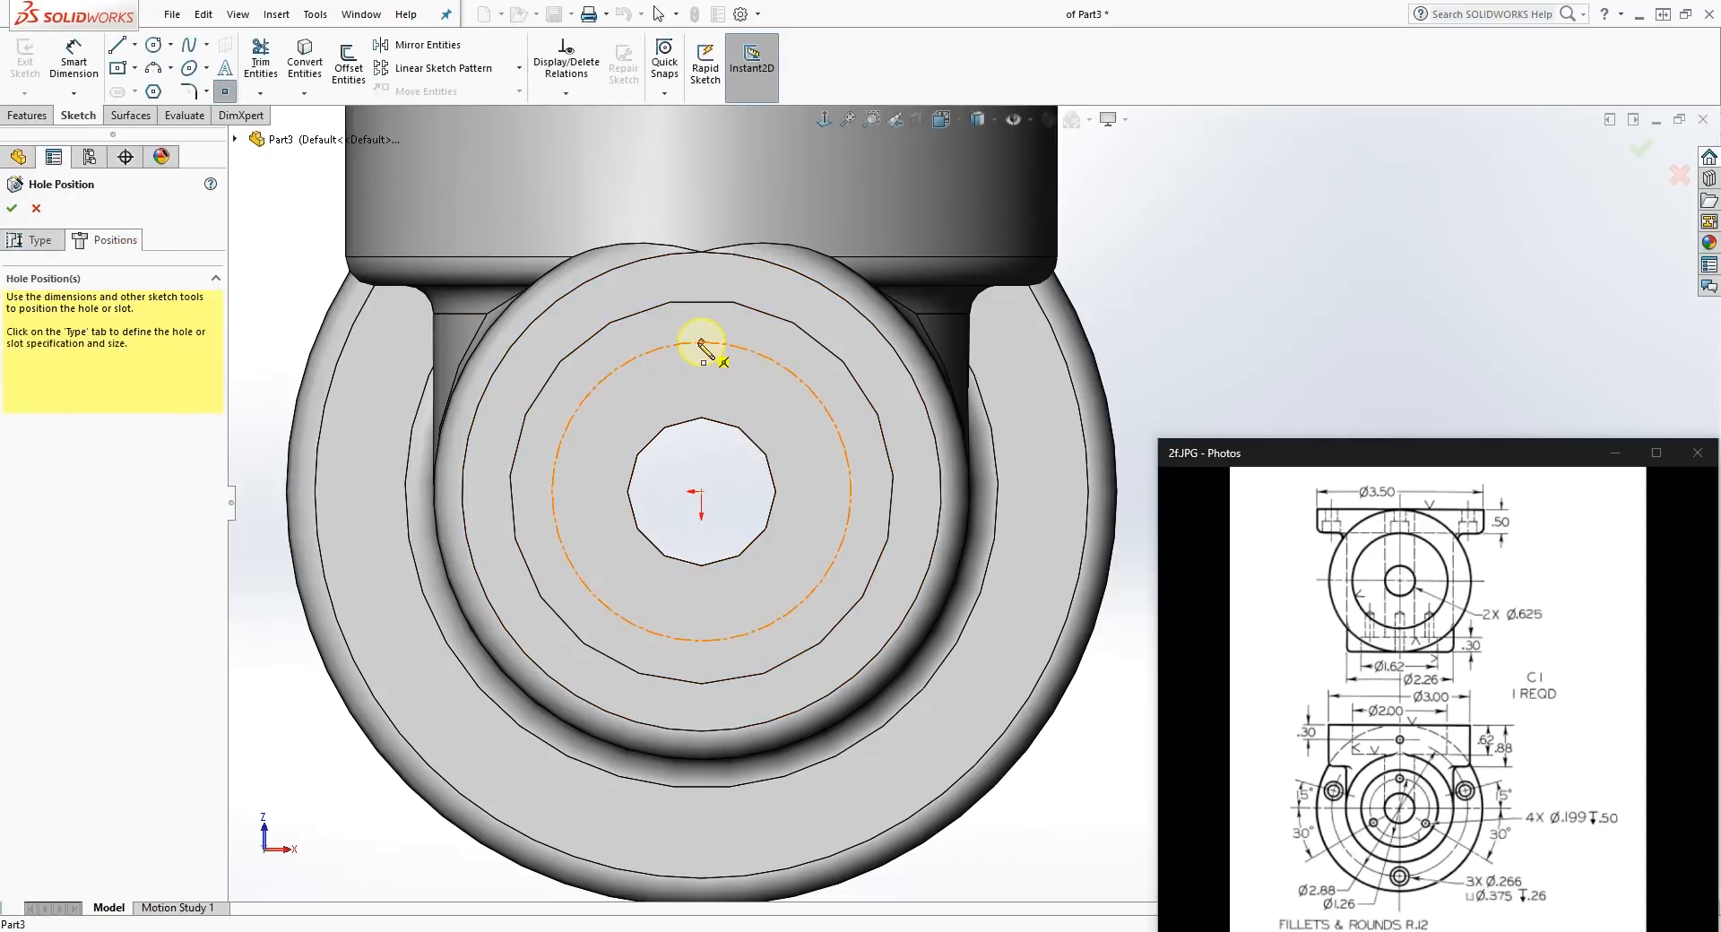
click(701, 343)
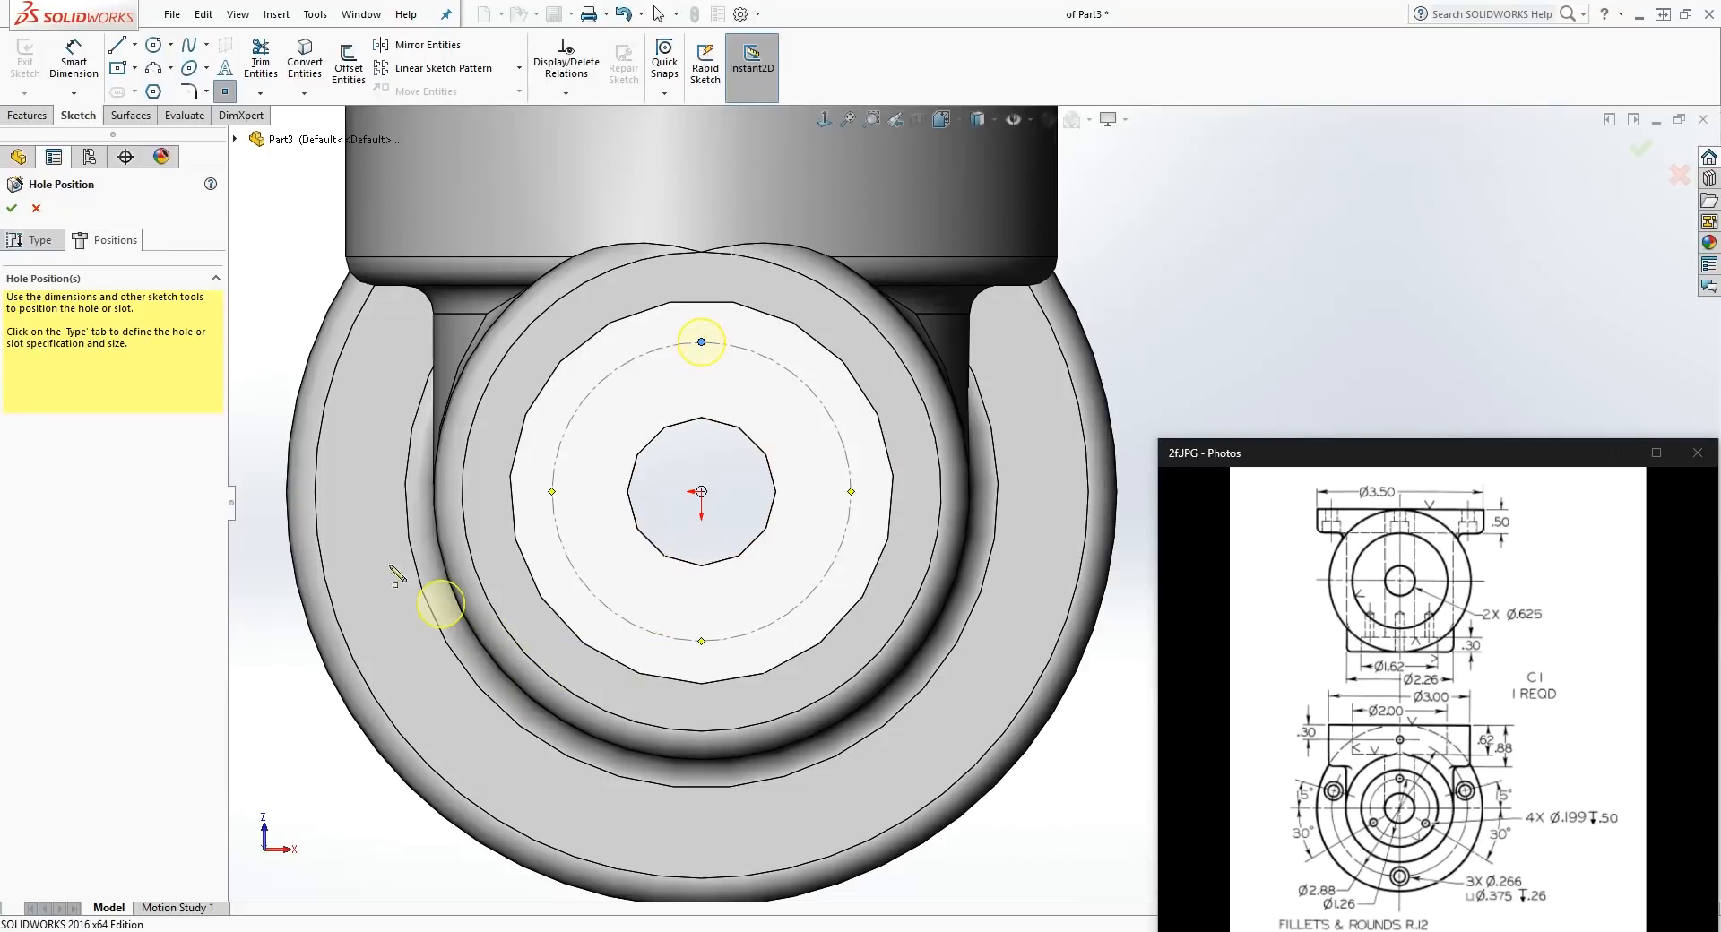
click(31, 239)
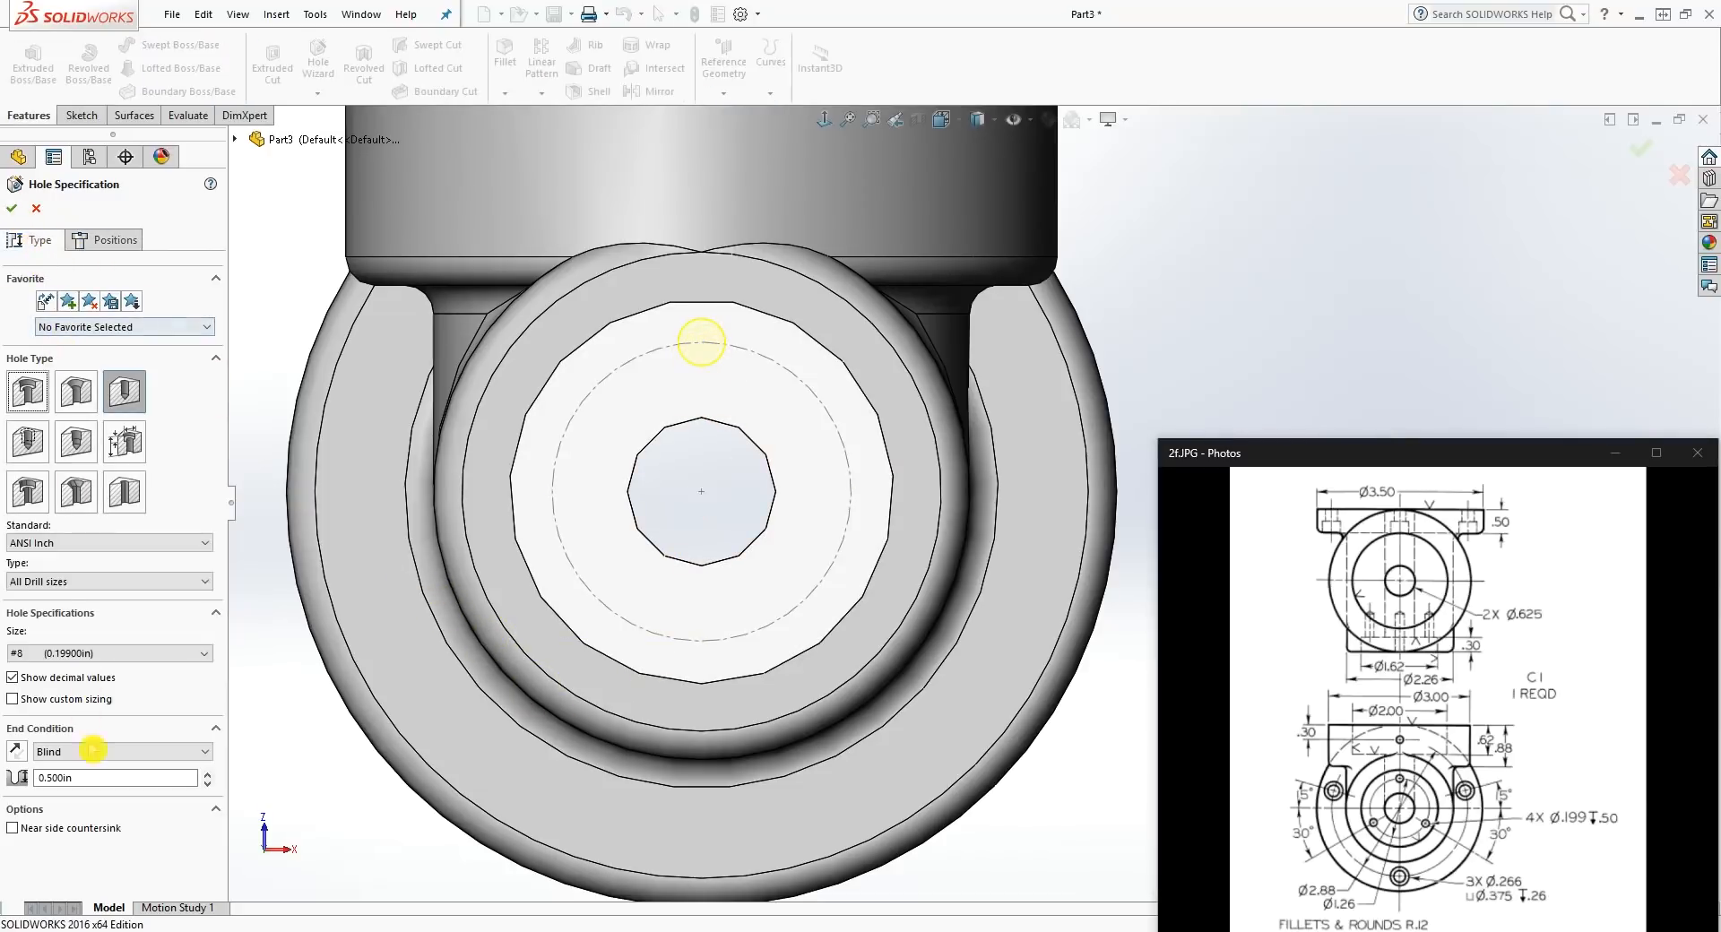
click(13, 208)
Step: Circular-pattern the #8 hole around the recess's circular edge with 3 equally spaced instances over 360 degrees
middle_drag(750, 453, 784, 483)
click(613, 91)
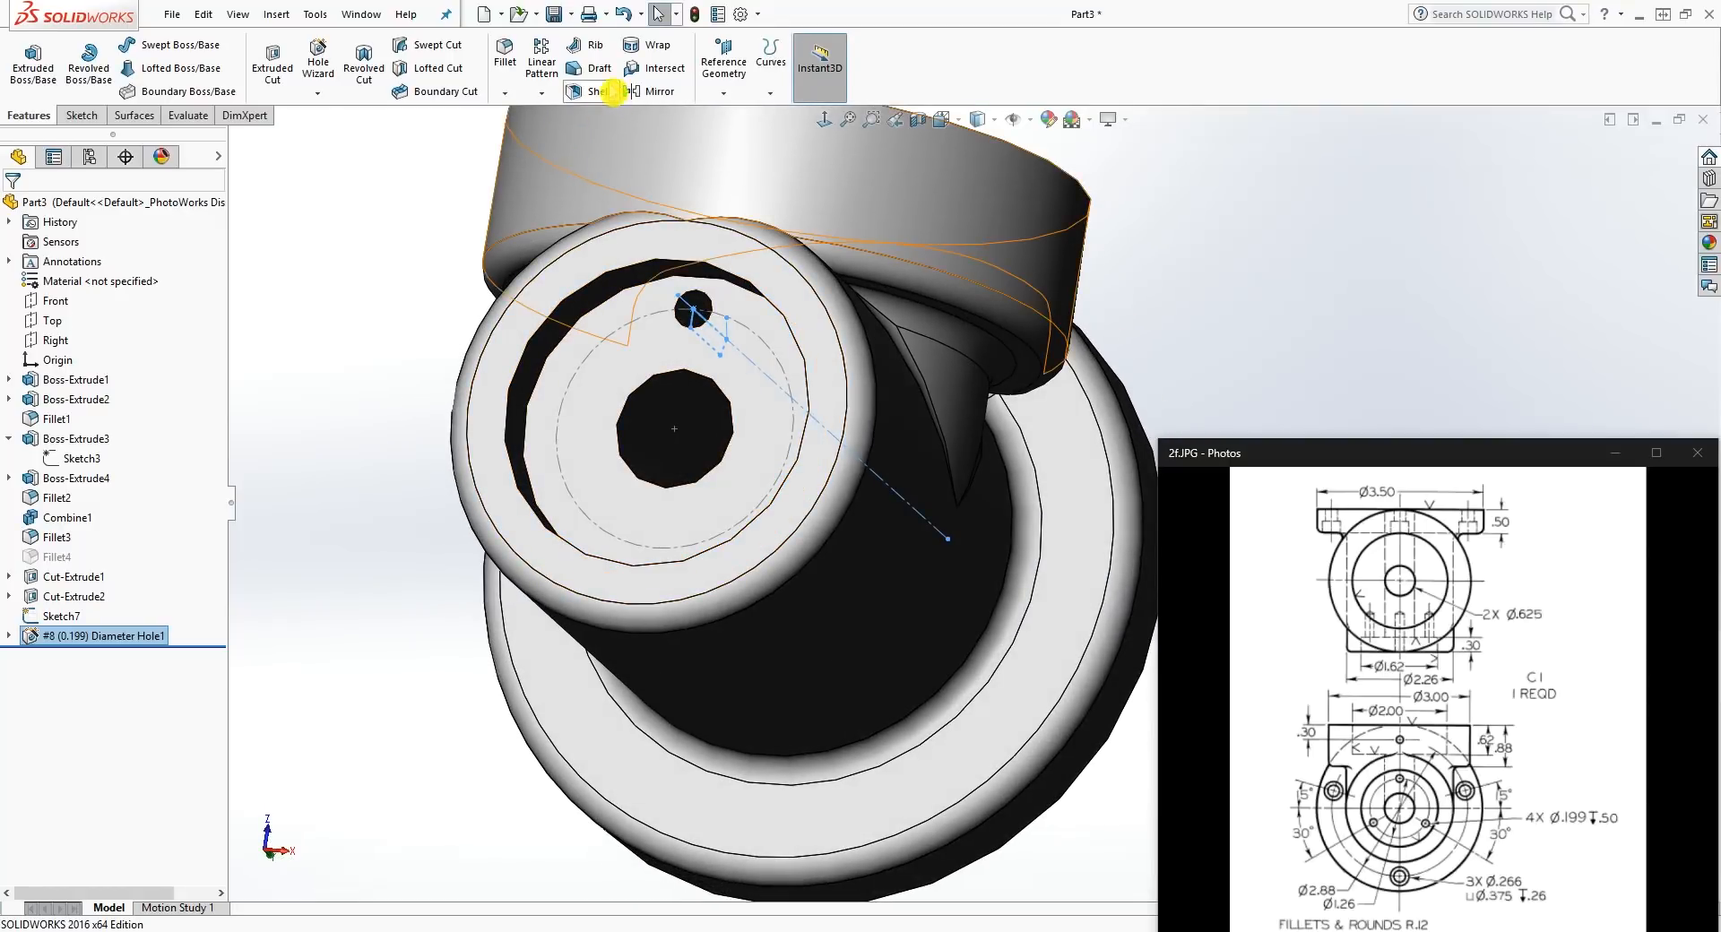
click(547, 95)
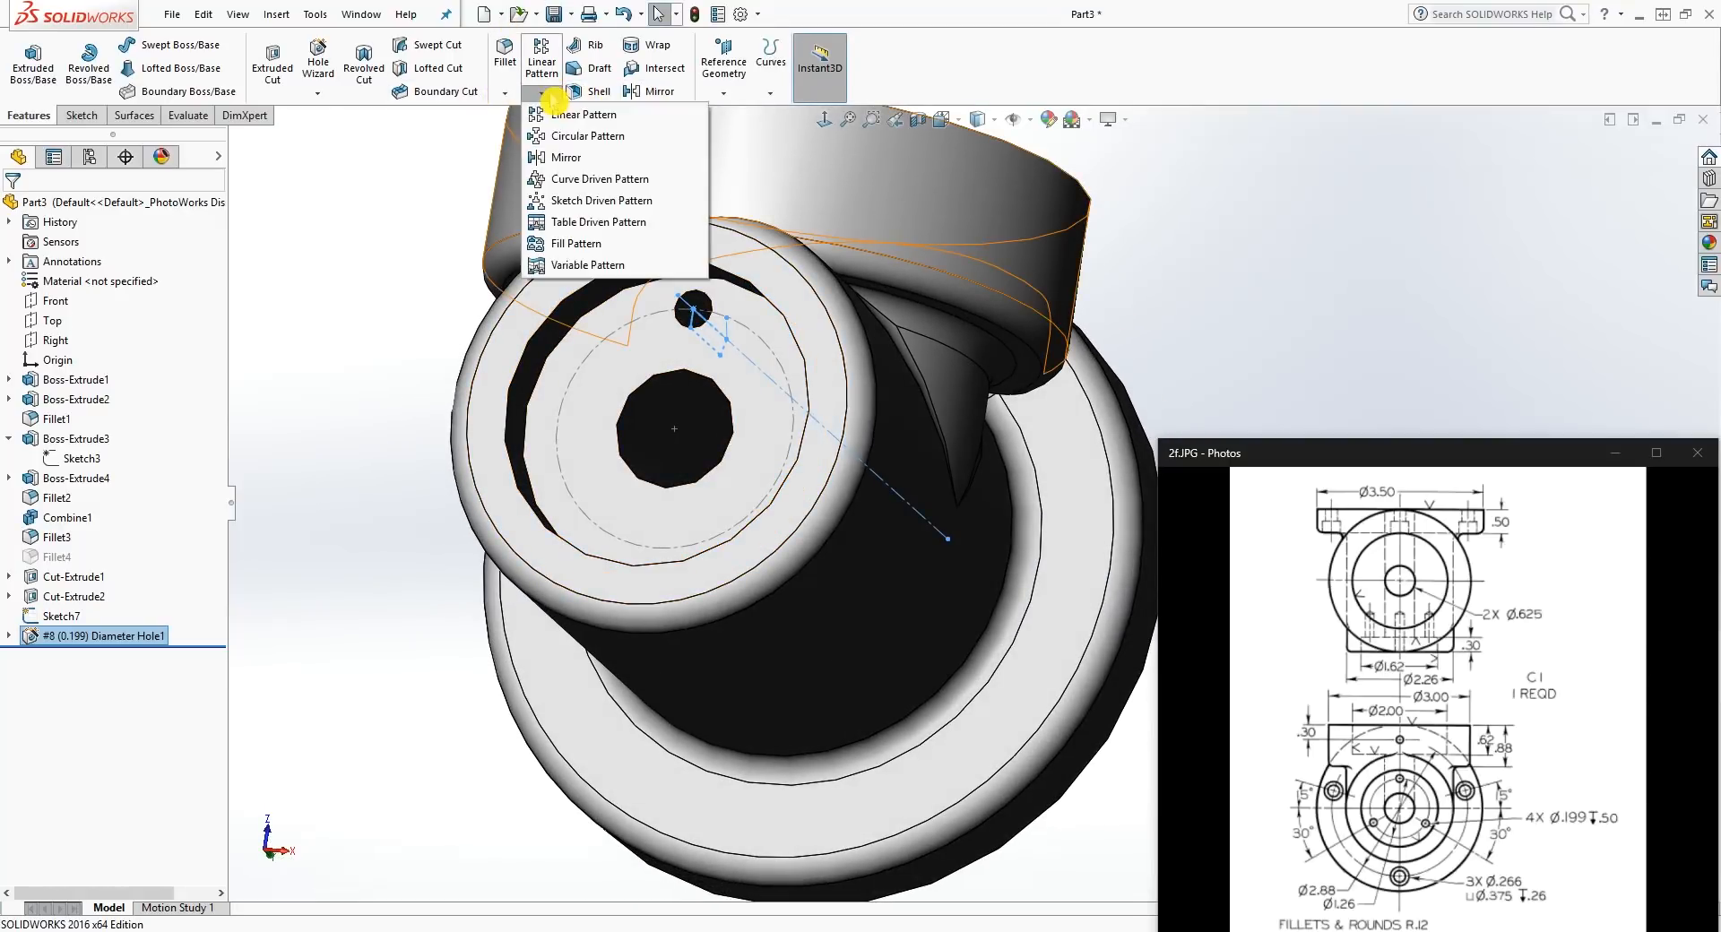
click(587, 135)
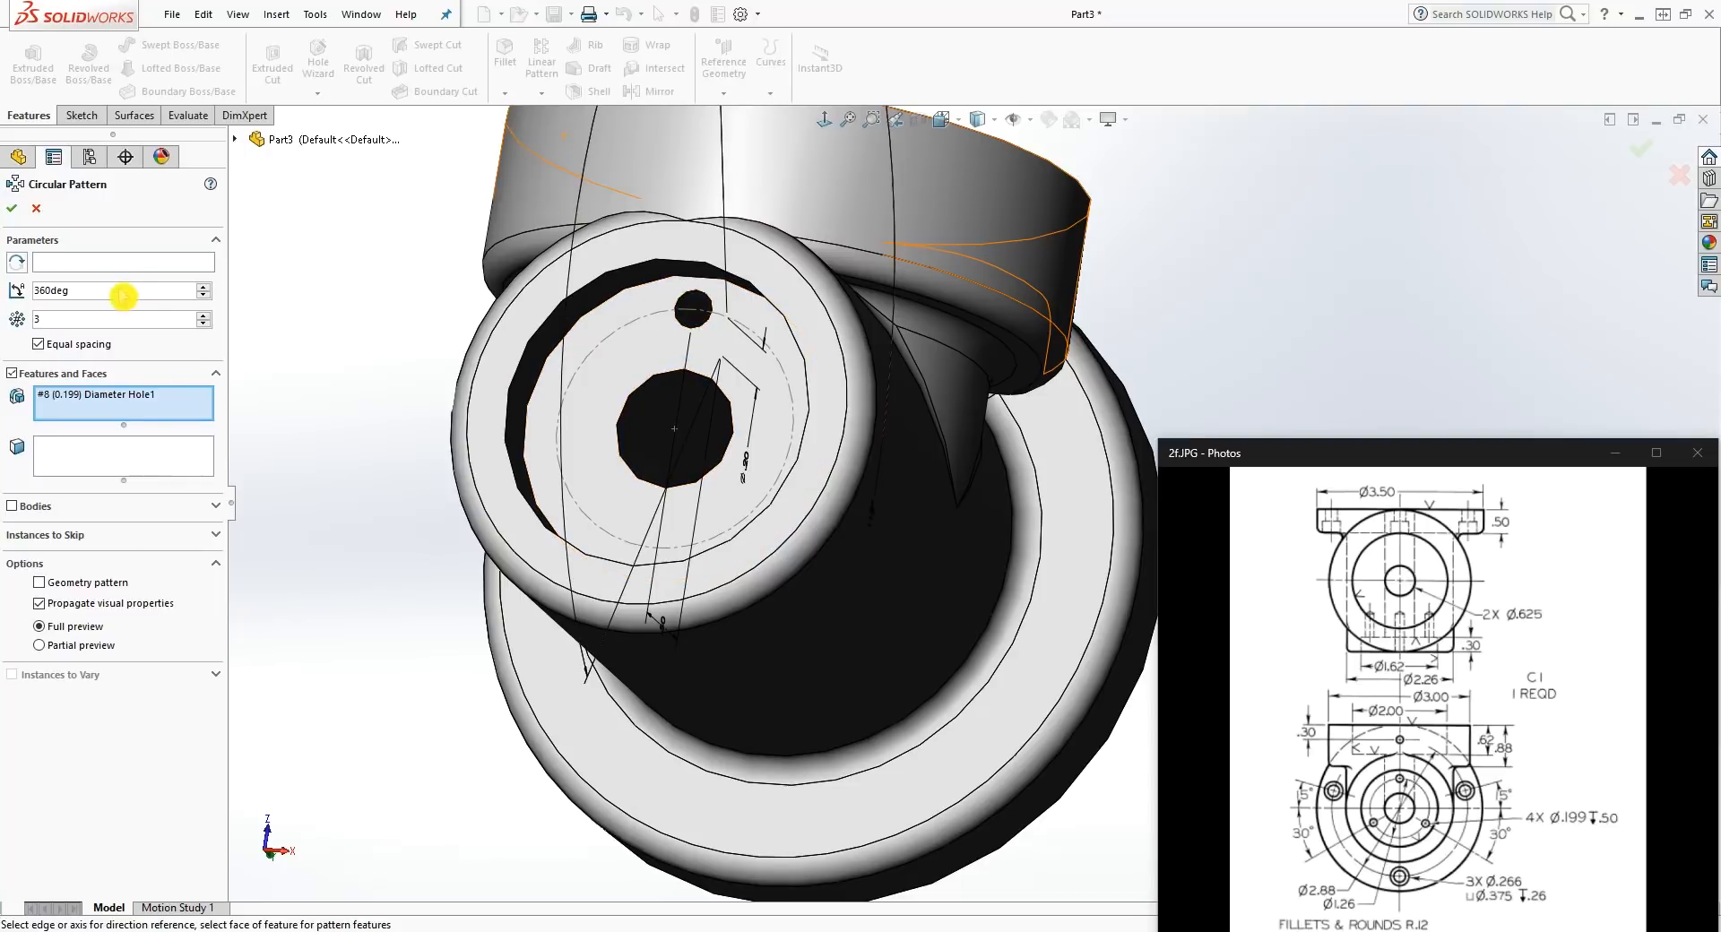
click(140, 266)
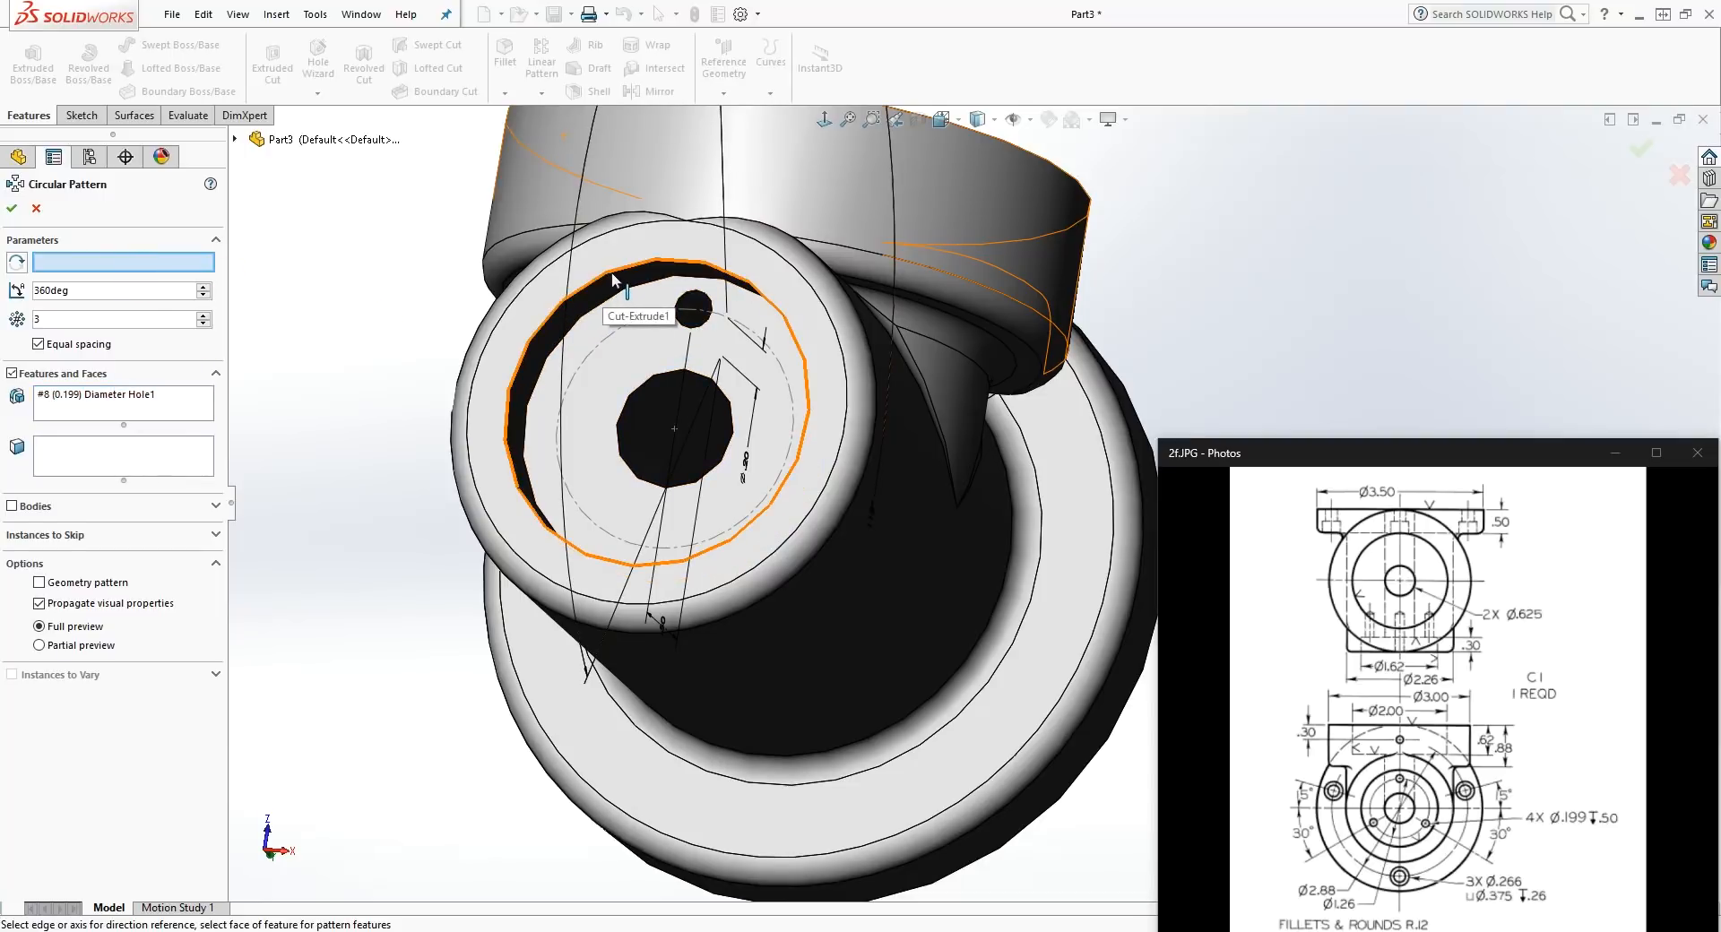
click(609, 285)
mouse_move(604, 558)
middle_down()
mouse_move(625, 602)
mouse_move(595, 583)
middle_up()
click(51, 318)
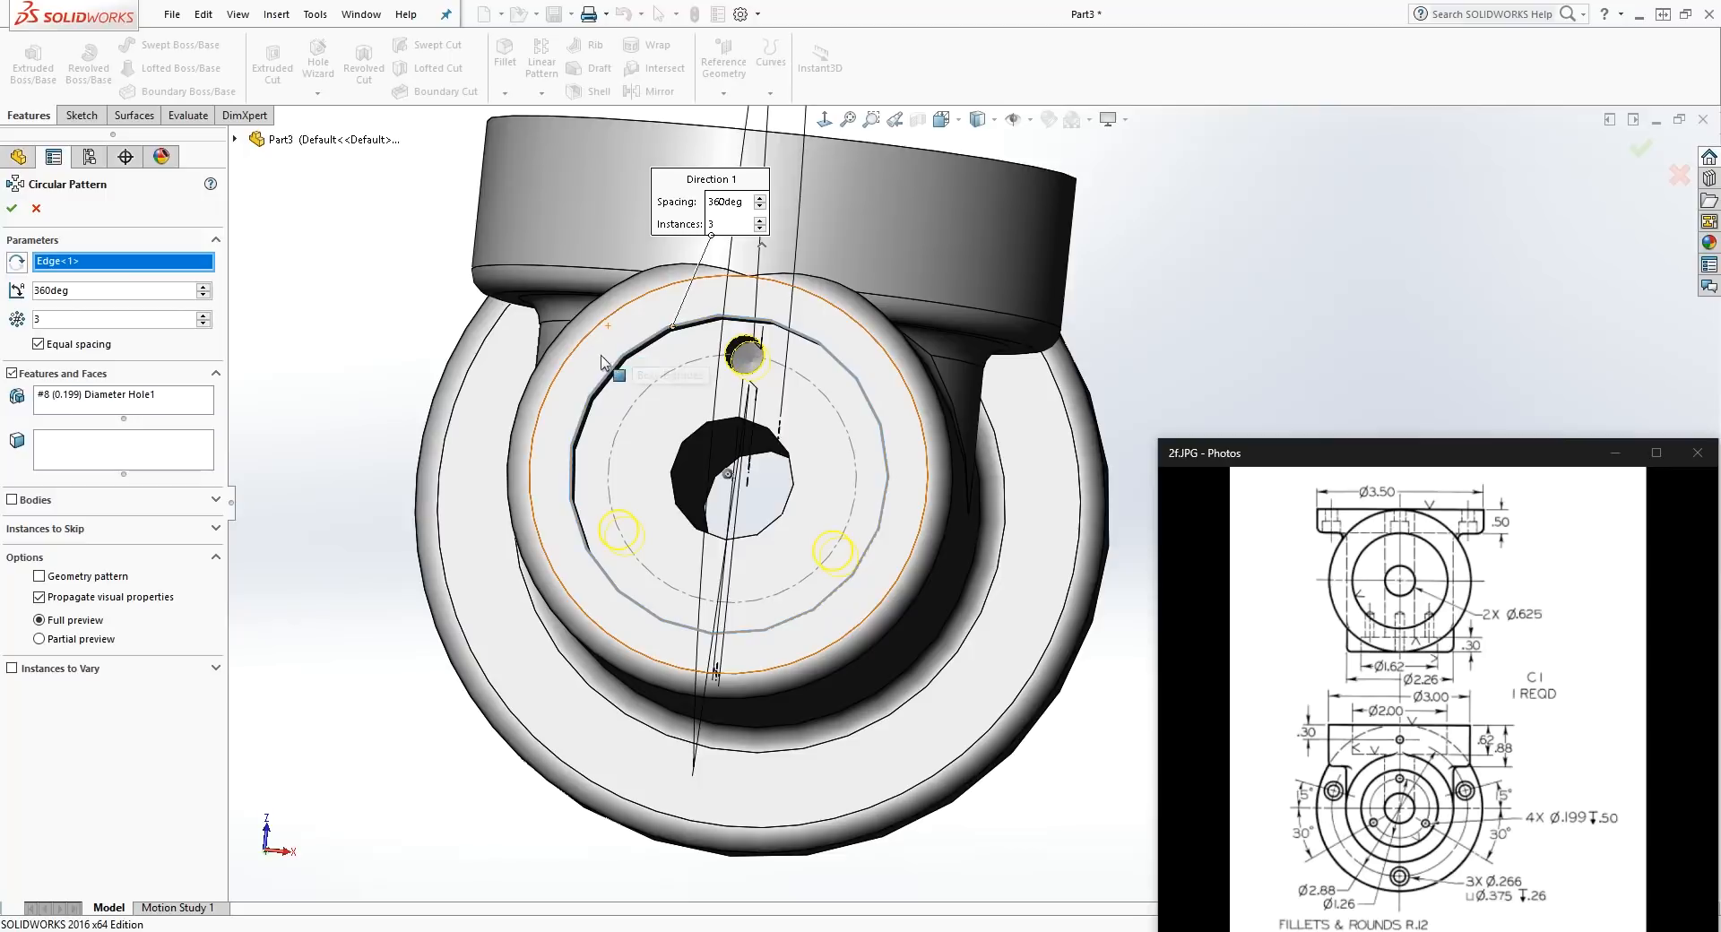
click(276, 275)
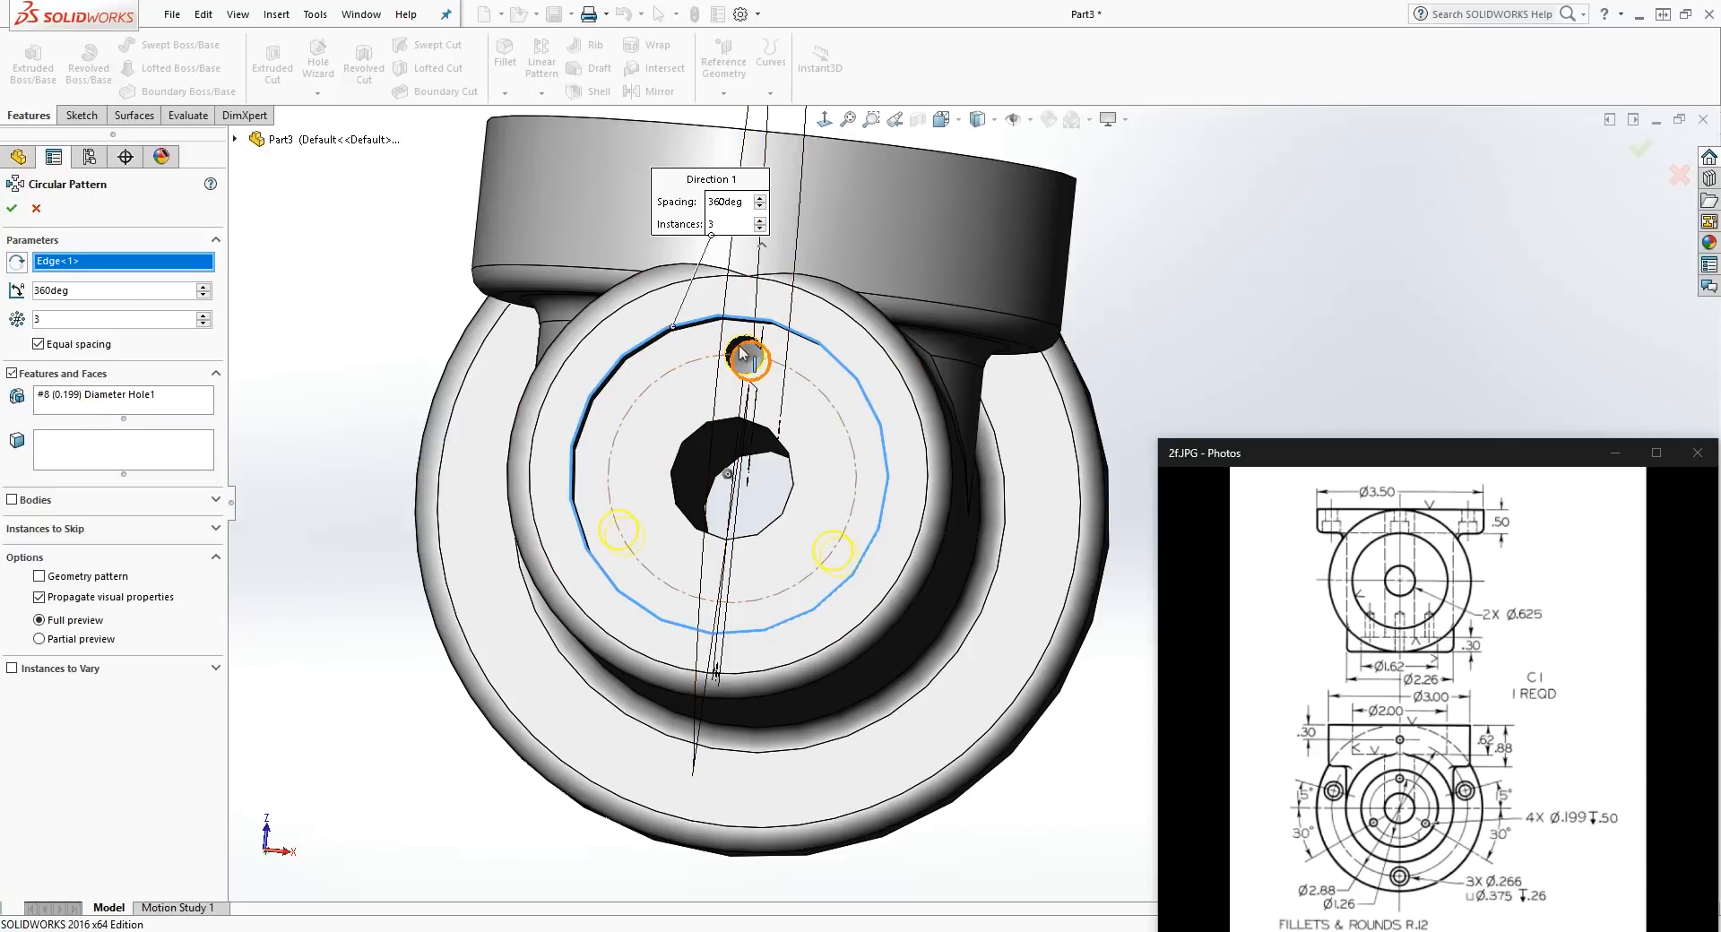
click(320, 193)
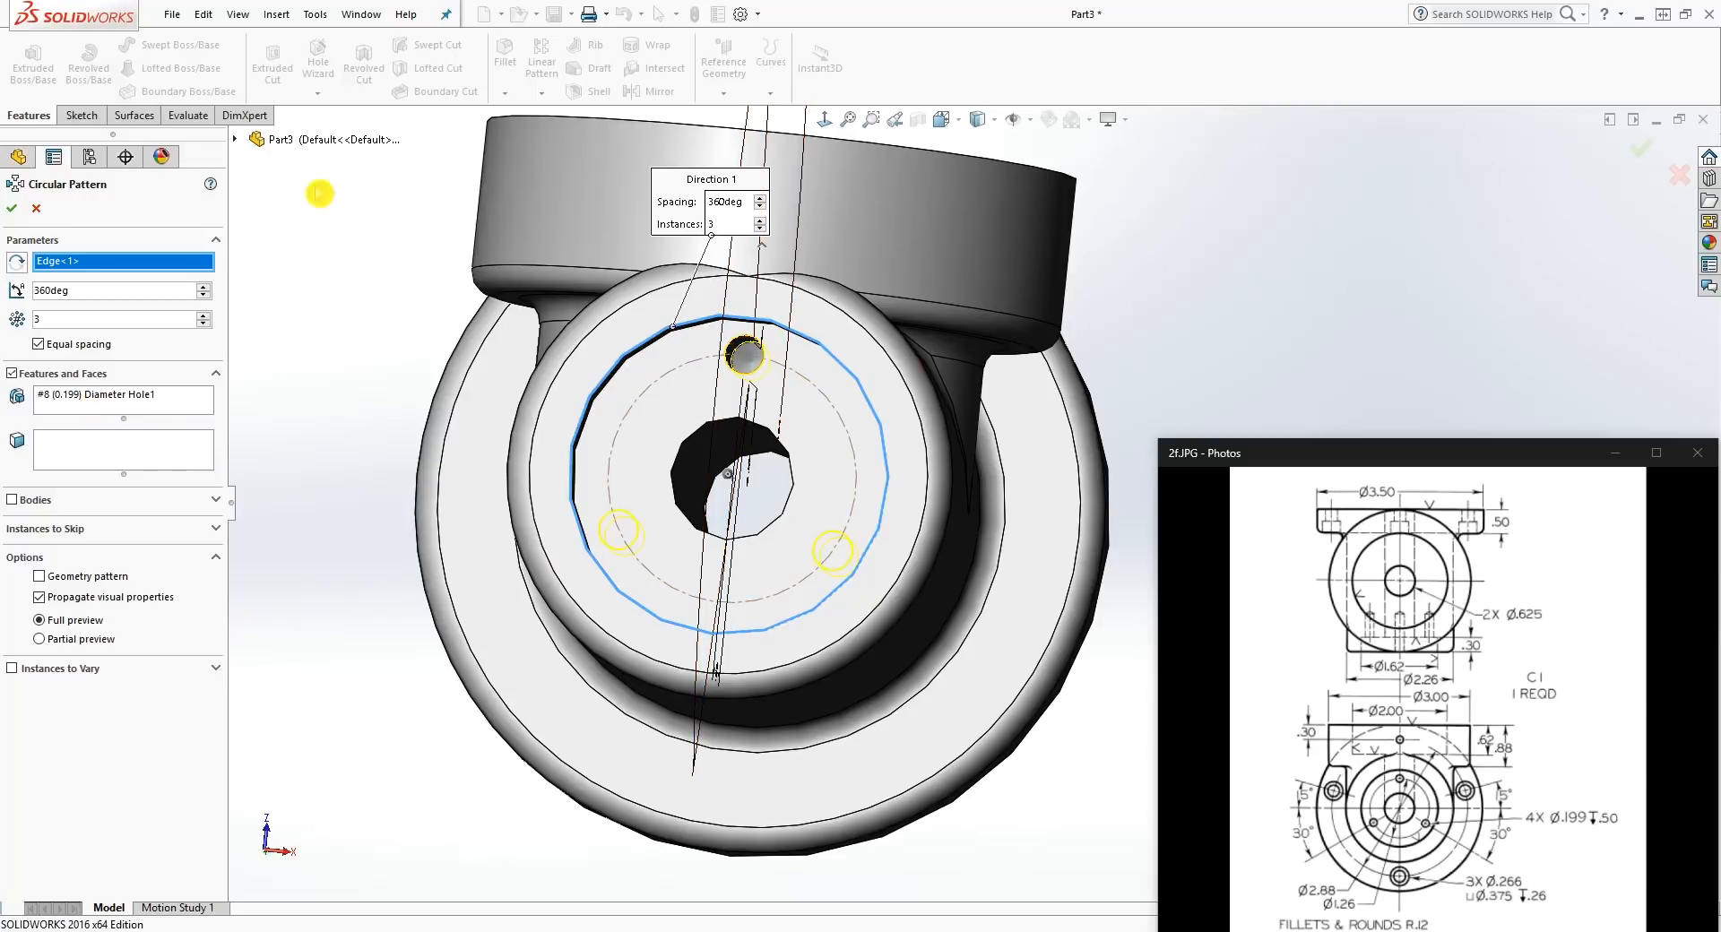
click(238, 142)
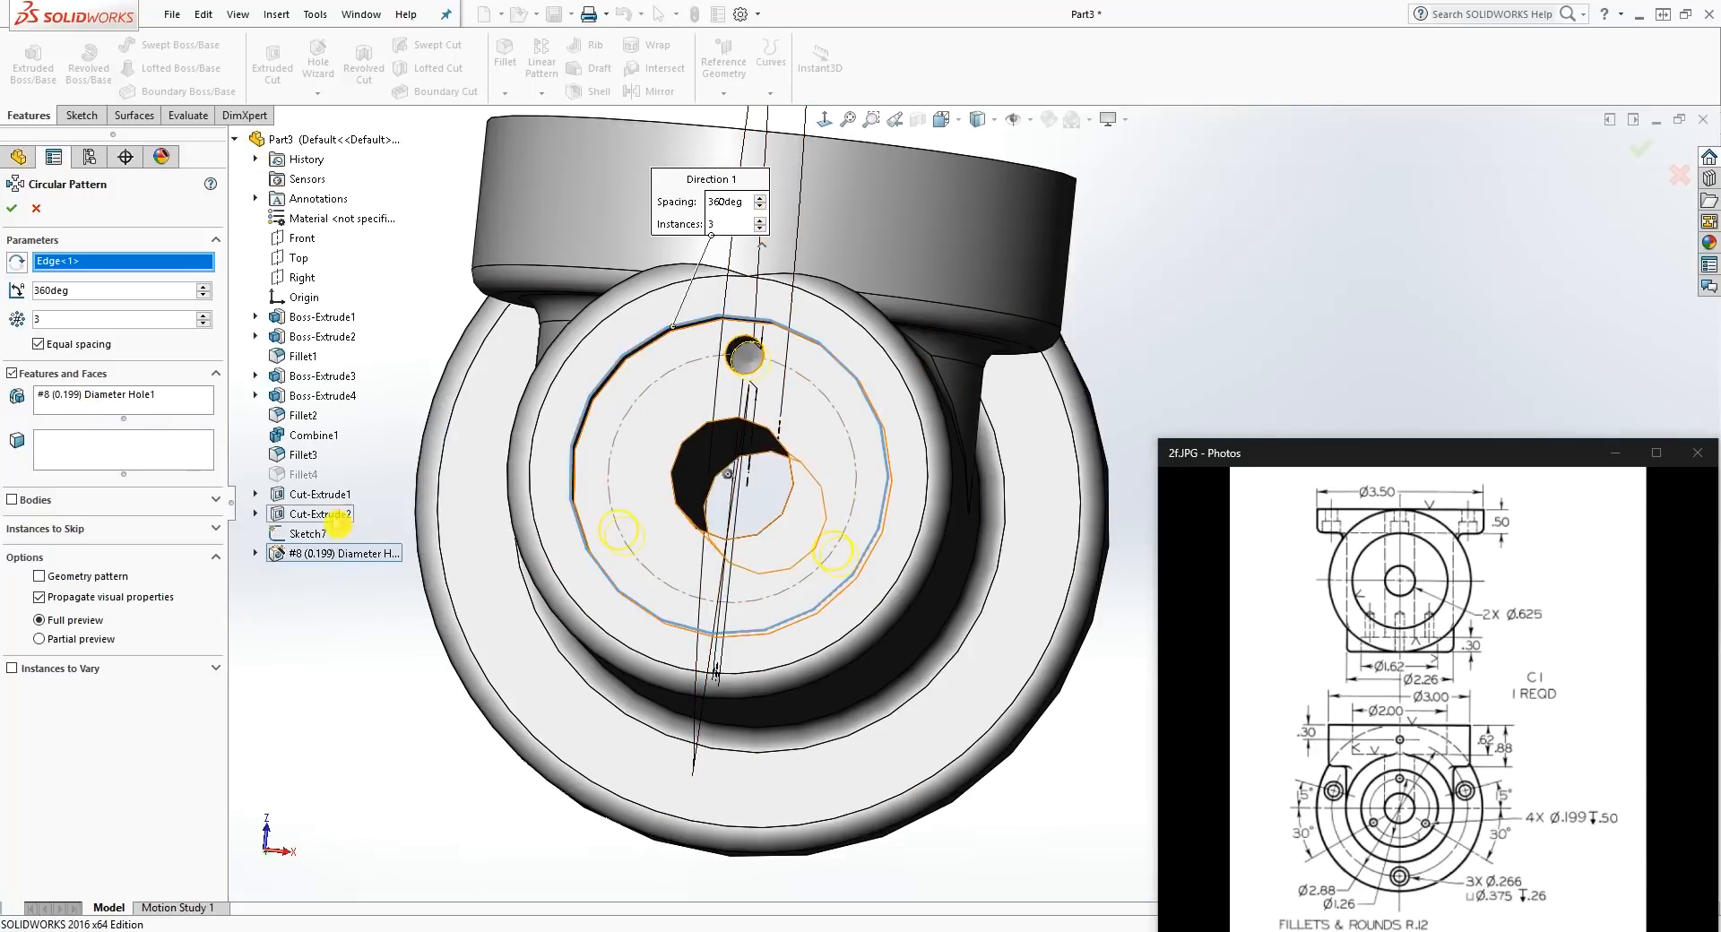
click(13, 209)
Step: Hide Sketch7, which holds the 1.26 in bolt circle
scroll(966, 513, up, 3)
middle_drag(967, 504, 948, 418)
scroll(878, 477, up, 2)
scroll(874, 458, down, 3)
scroll(949, 417, down, 1)
right_click(769, 492)
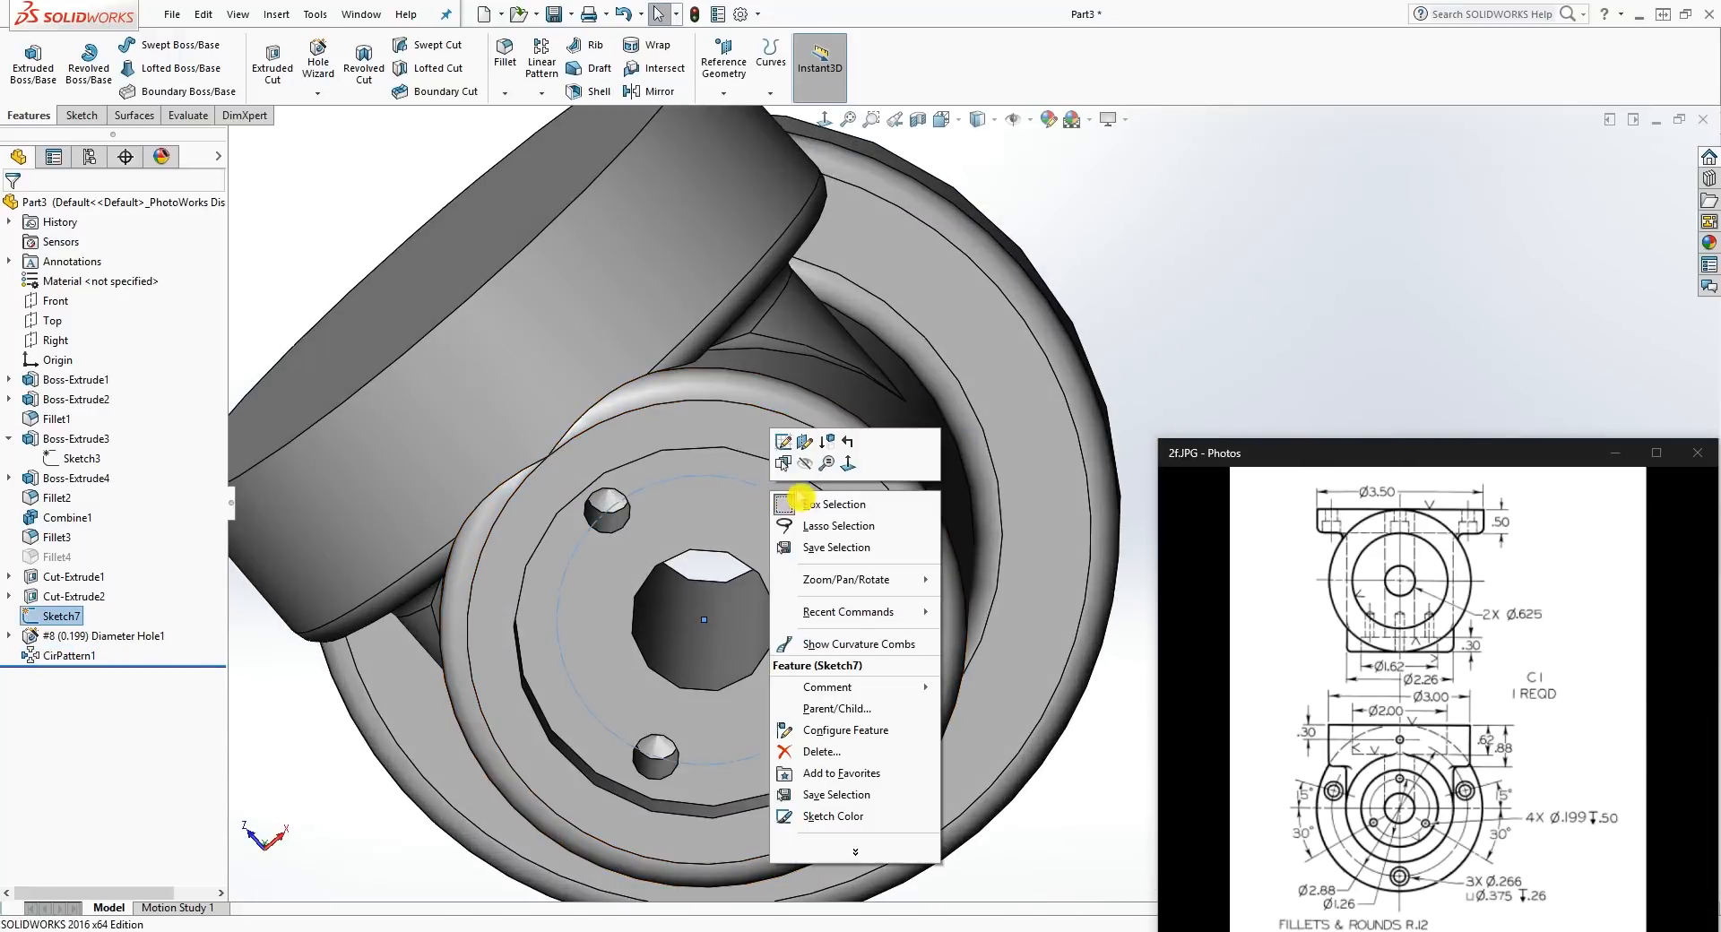
right_click(65, 625)
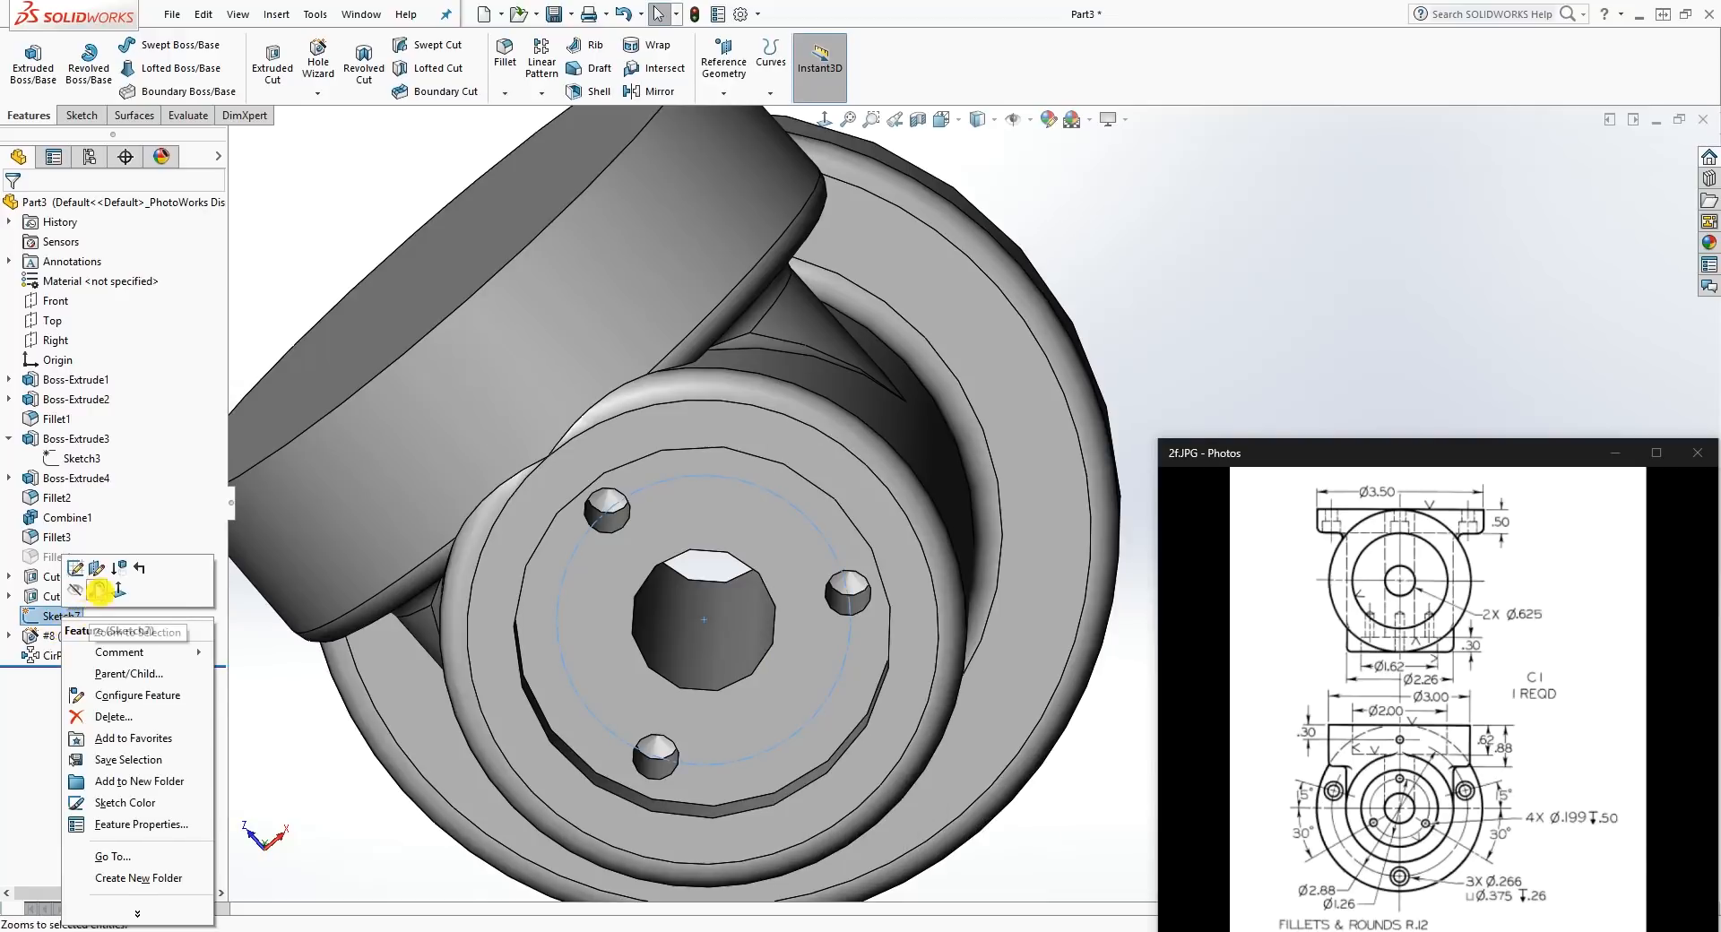
click(89, 593)
Step: Sketch a circle about 2.87 in in diameter on the flange face around the boss, centred on the origin
scroll(964, 484, up, 3)
mouse_move(887, 504)
middle_down()
mouse_move(887, 546)
mouse_move(874, 529)
mouse_move(853, 553)
middle_up()
scroll(900, 512, down, 1)
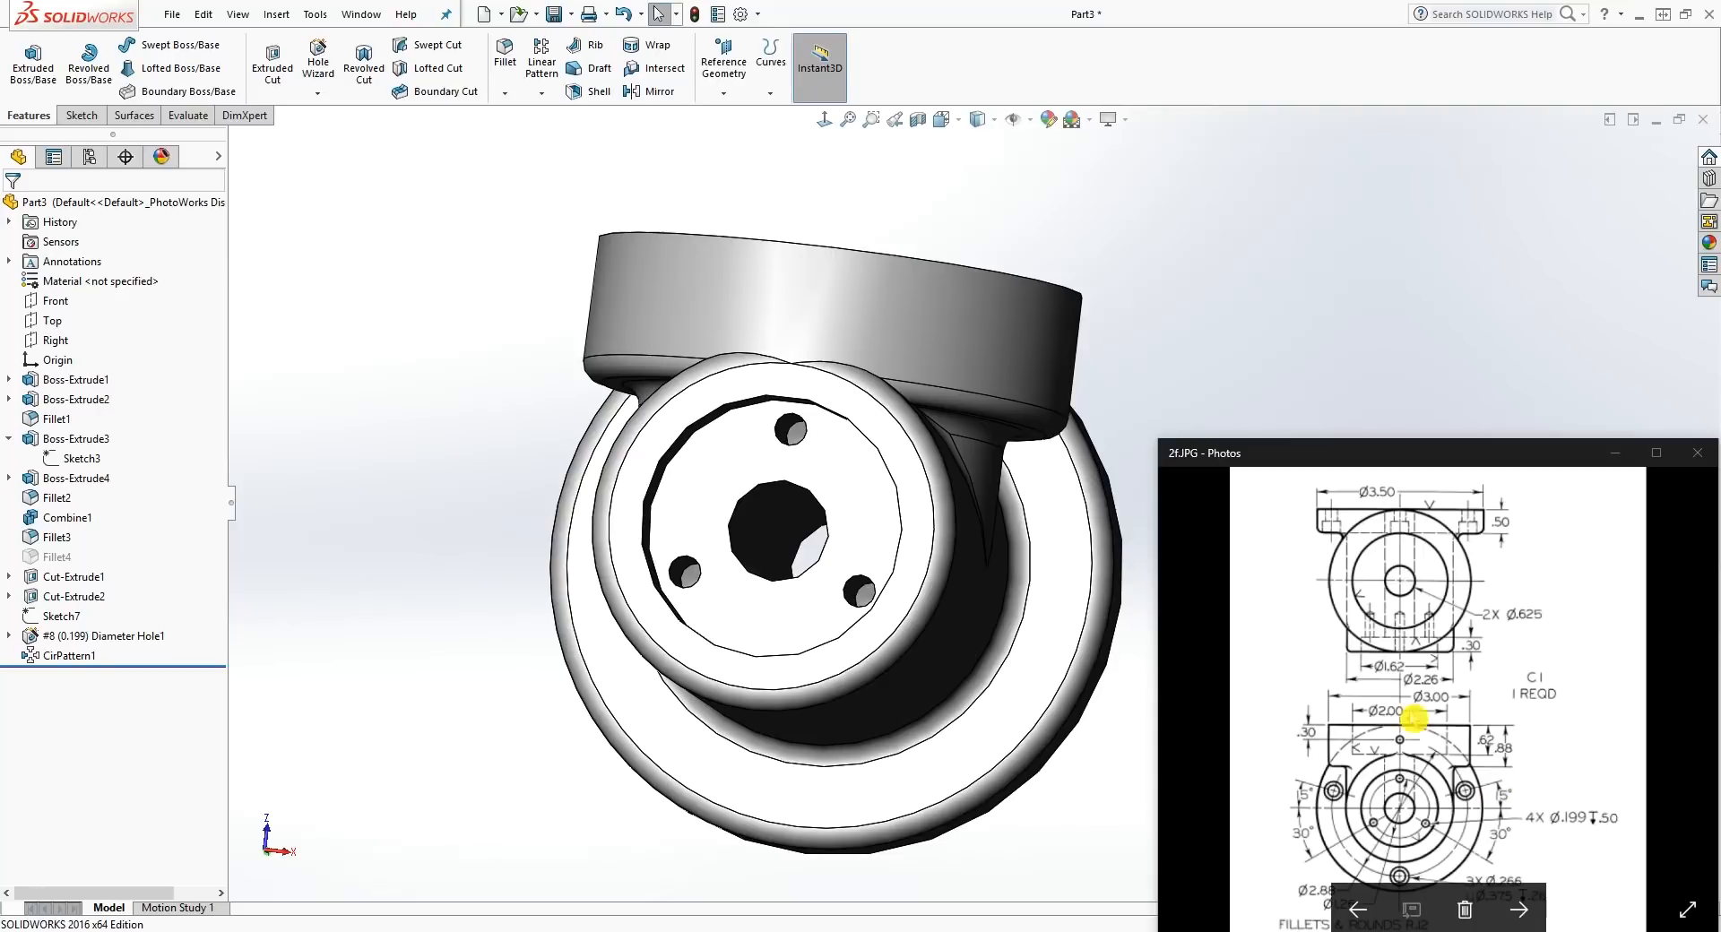
middle_drag(1056, 560, 1064, 514)
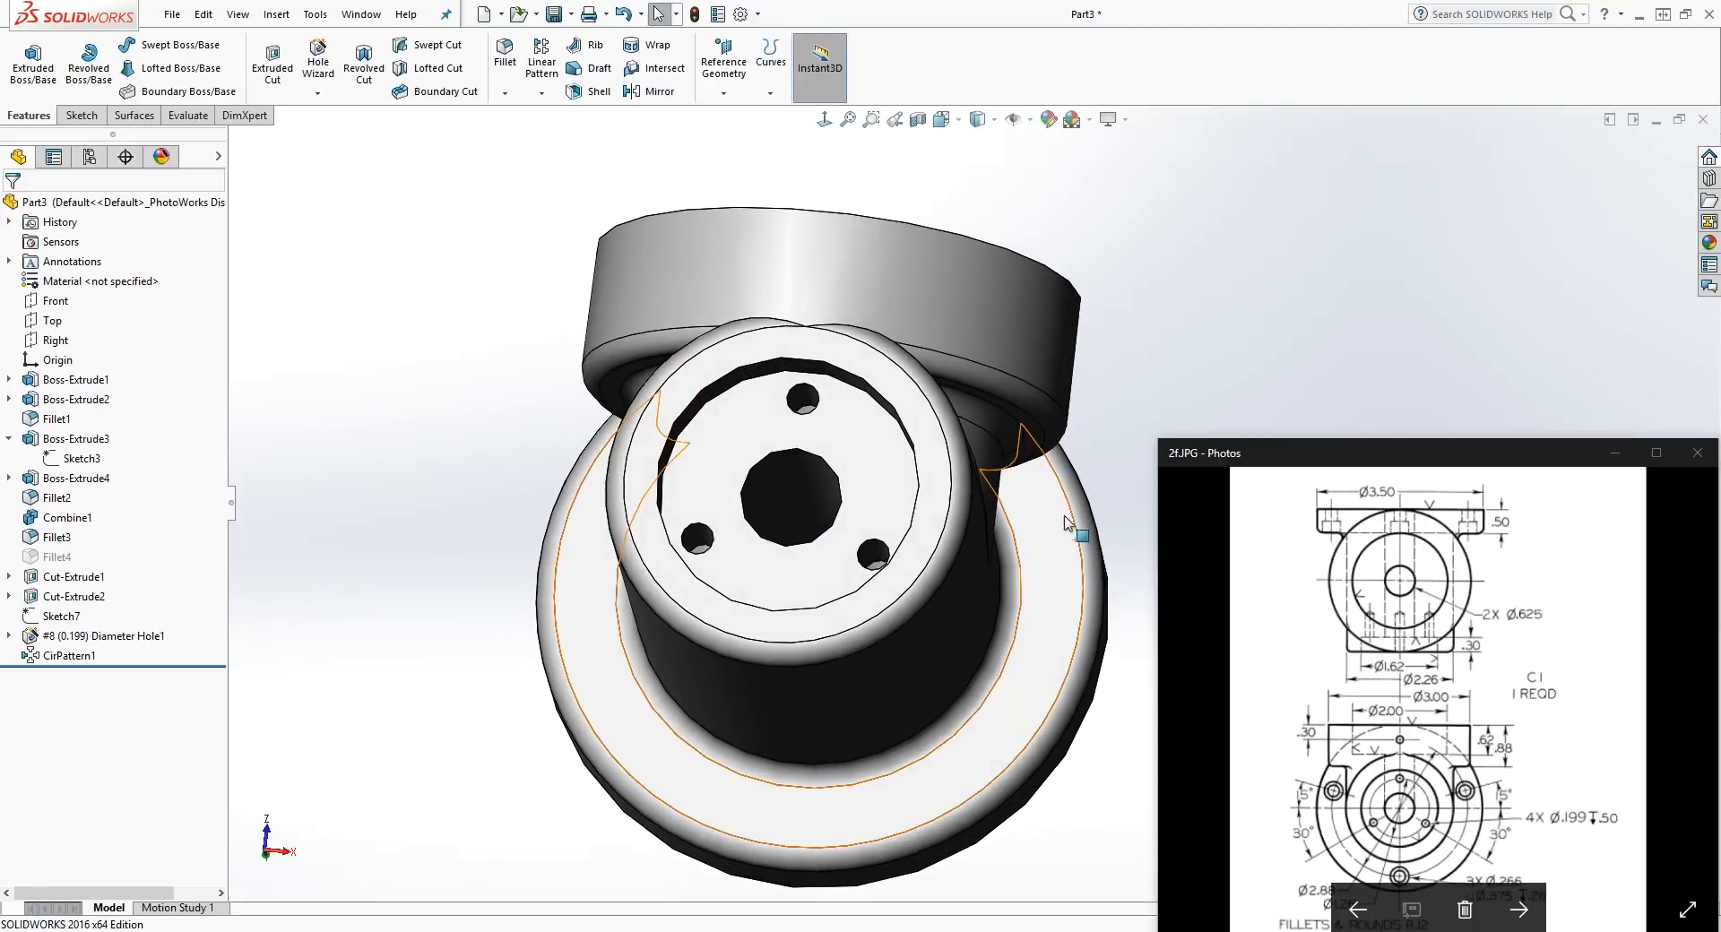
scroll(1064, 515, up, 2)
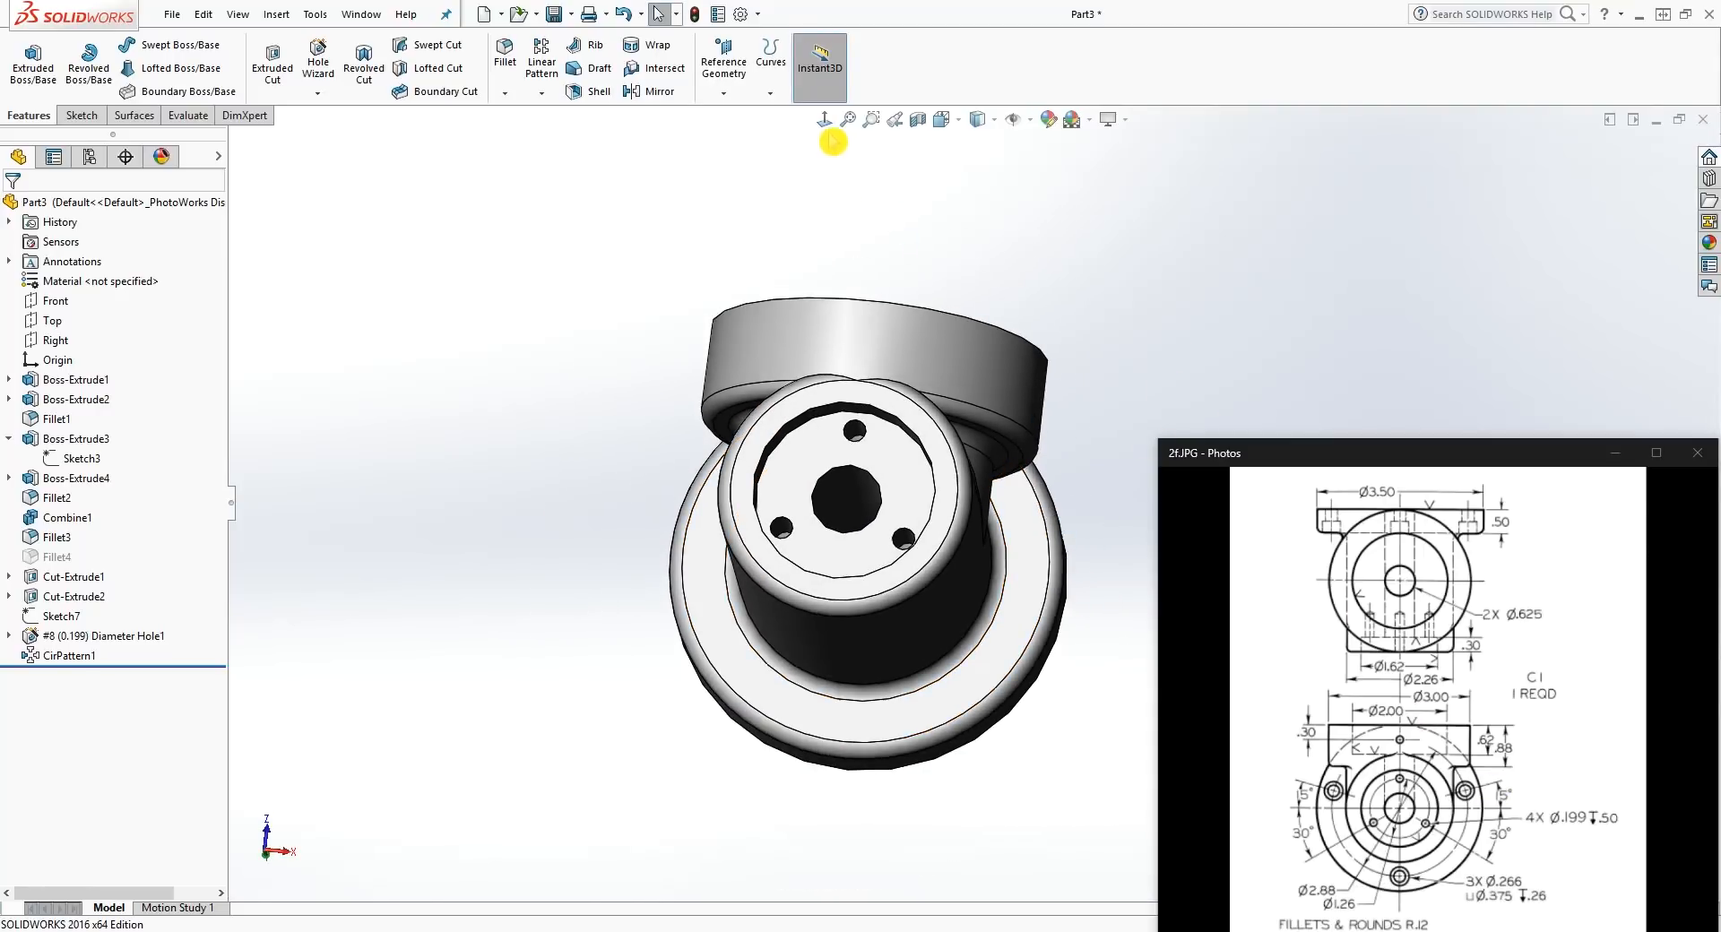
key(ctrl+1)
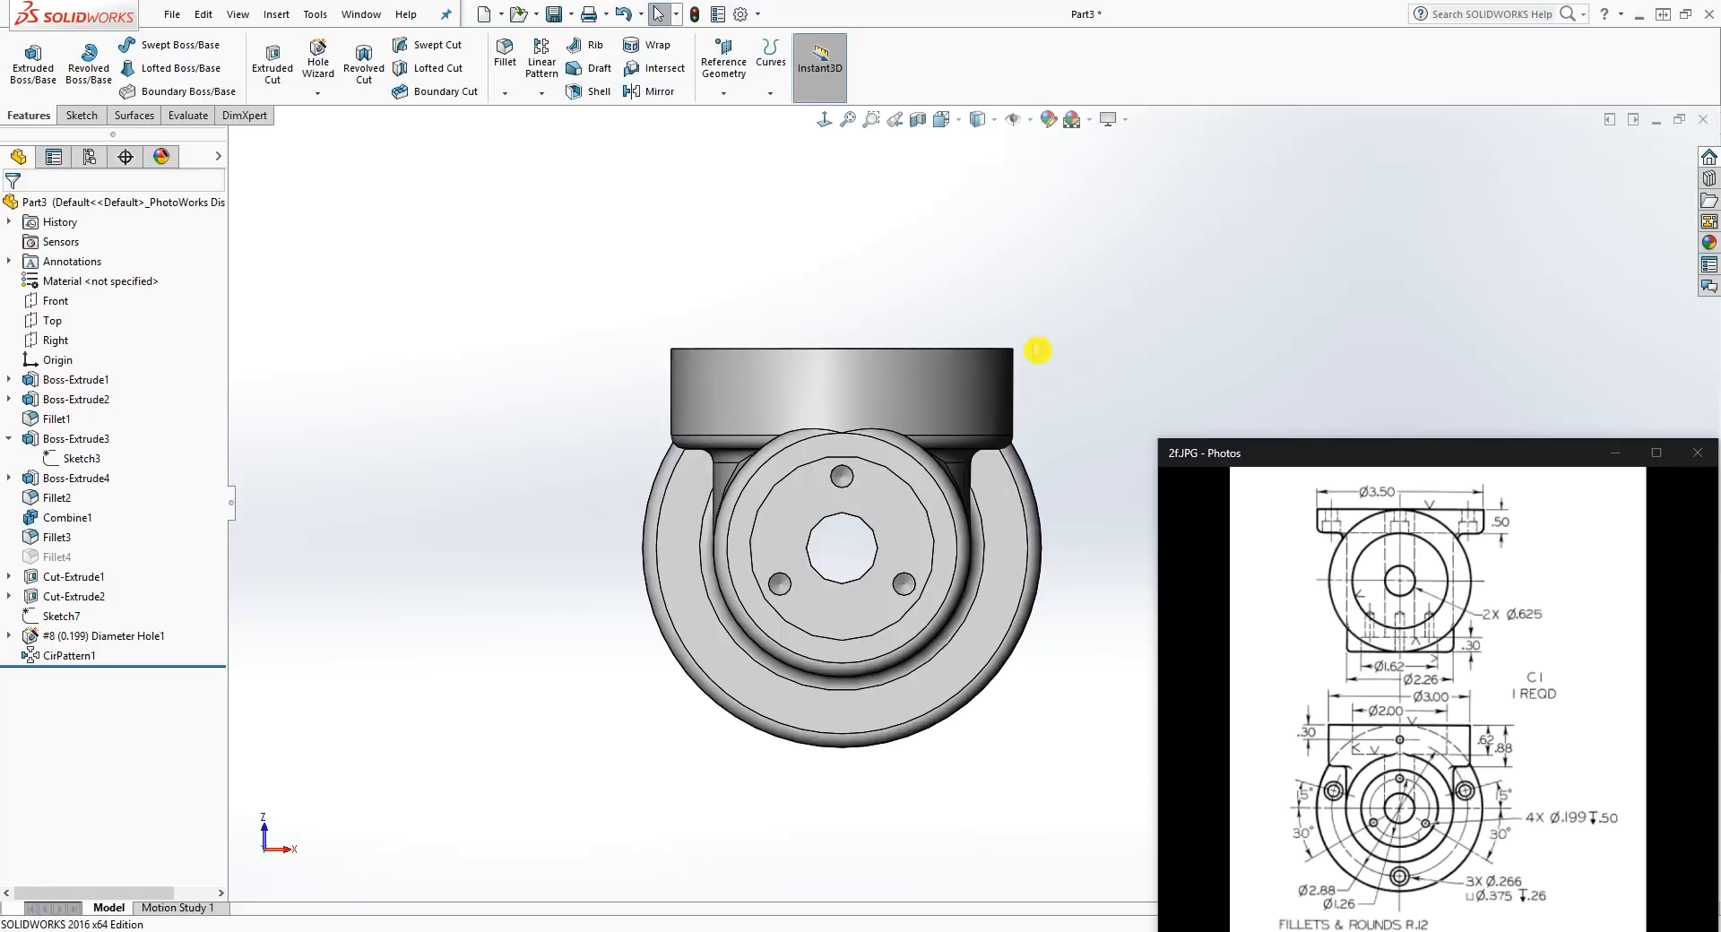
click(1006, 502)
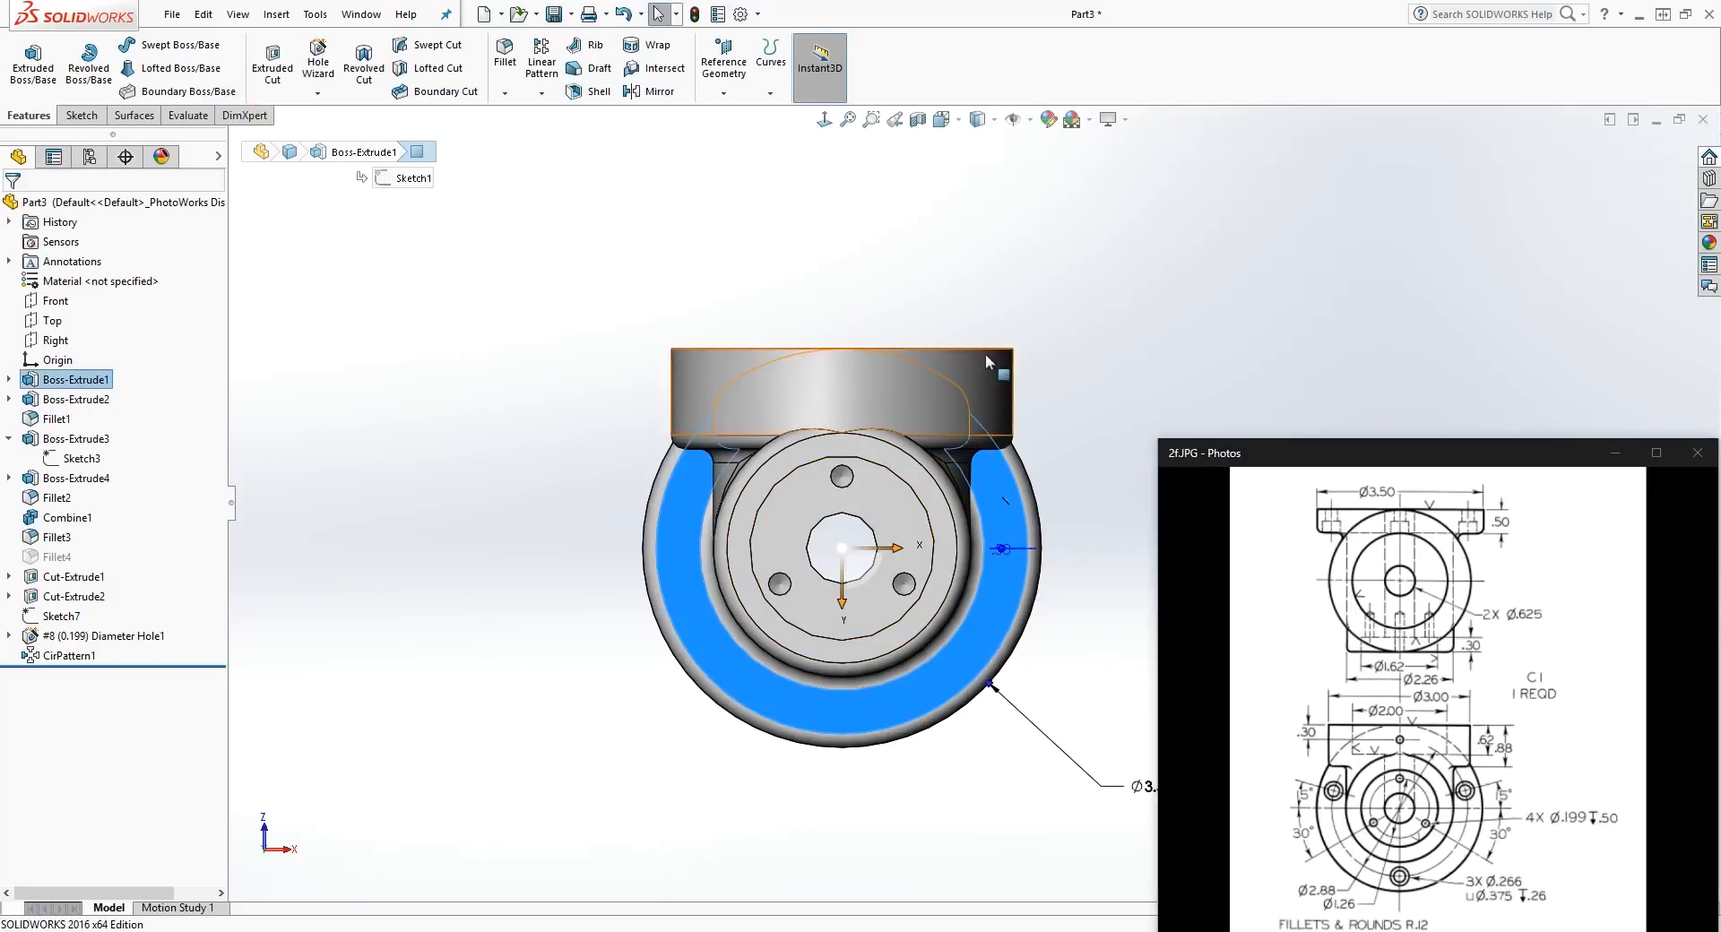
click(1183, 368)
scroll(922, 584, down, 2)
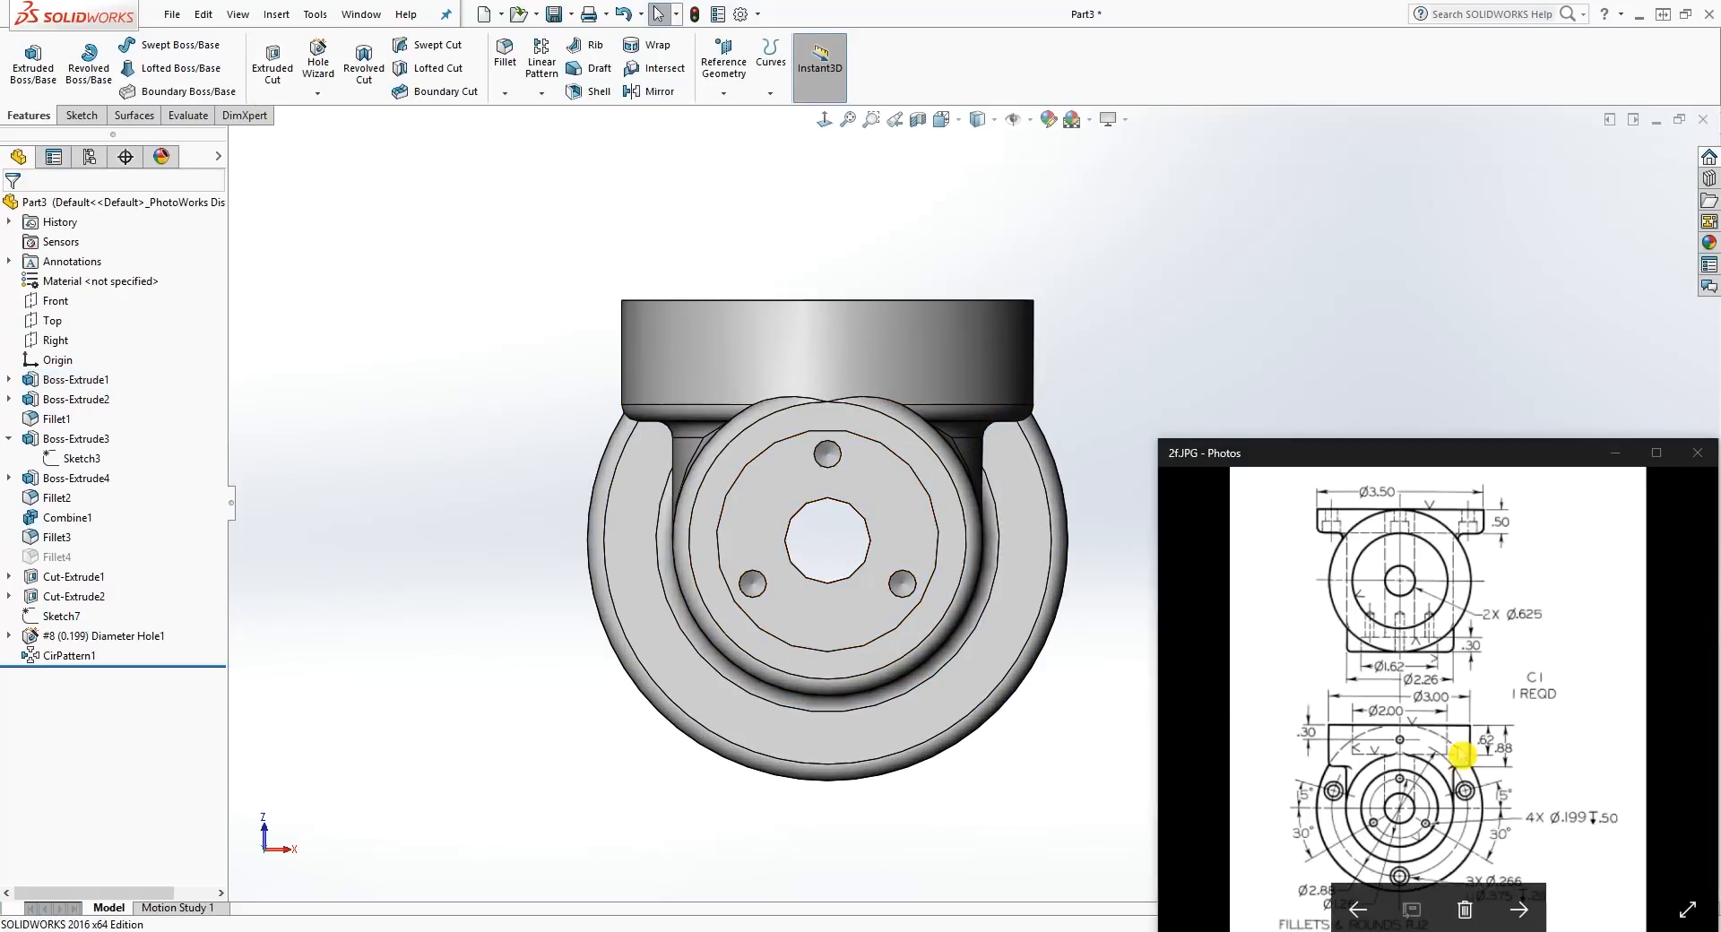
click(1010, 500)
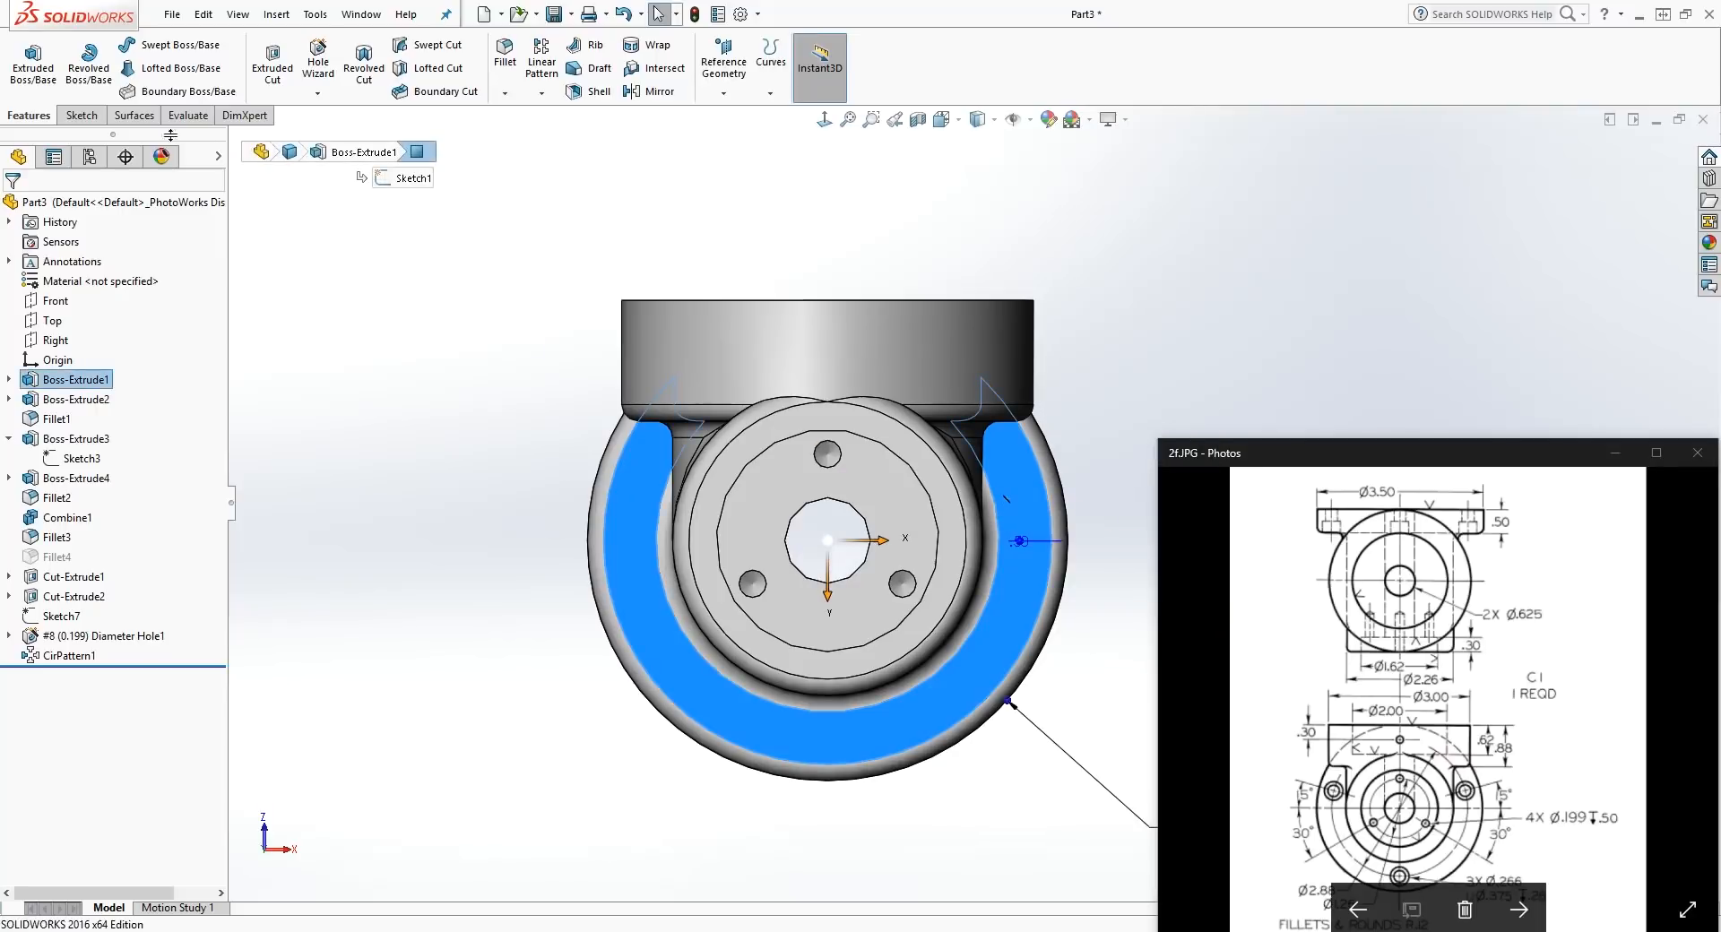
click(82, 117)
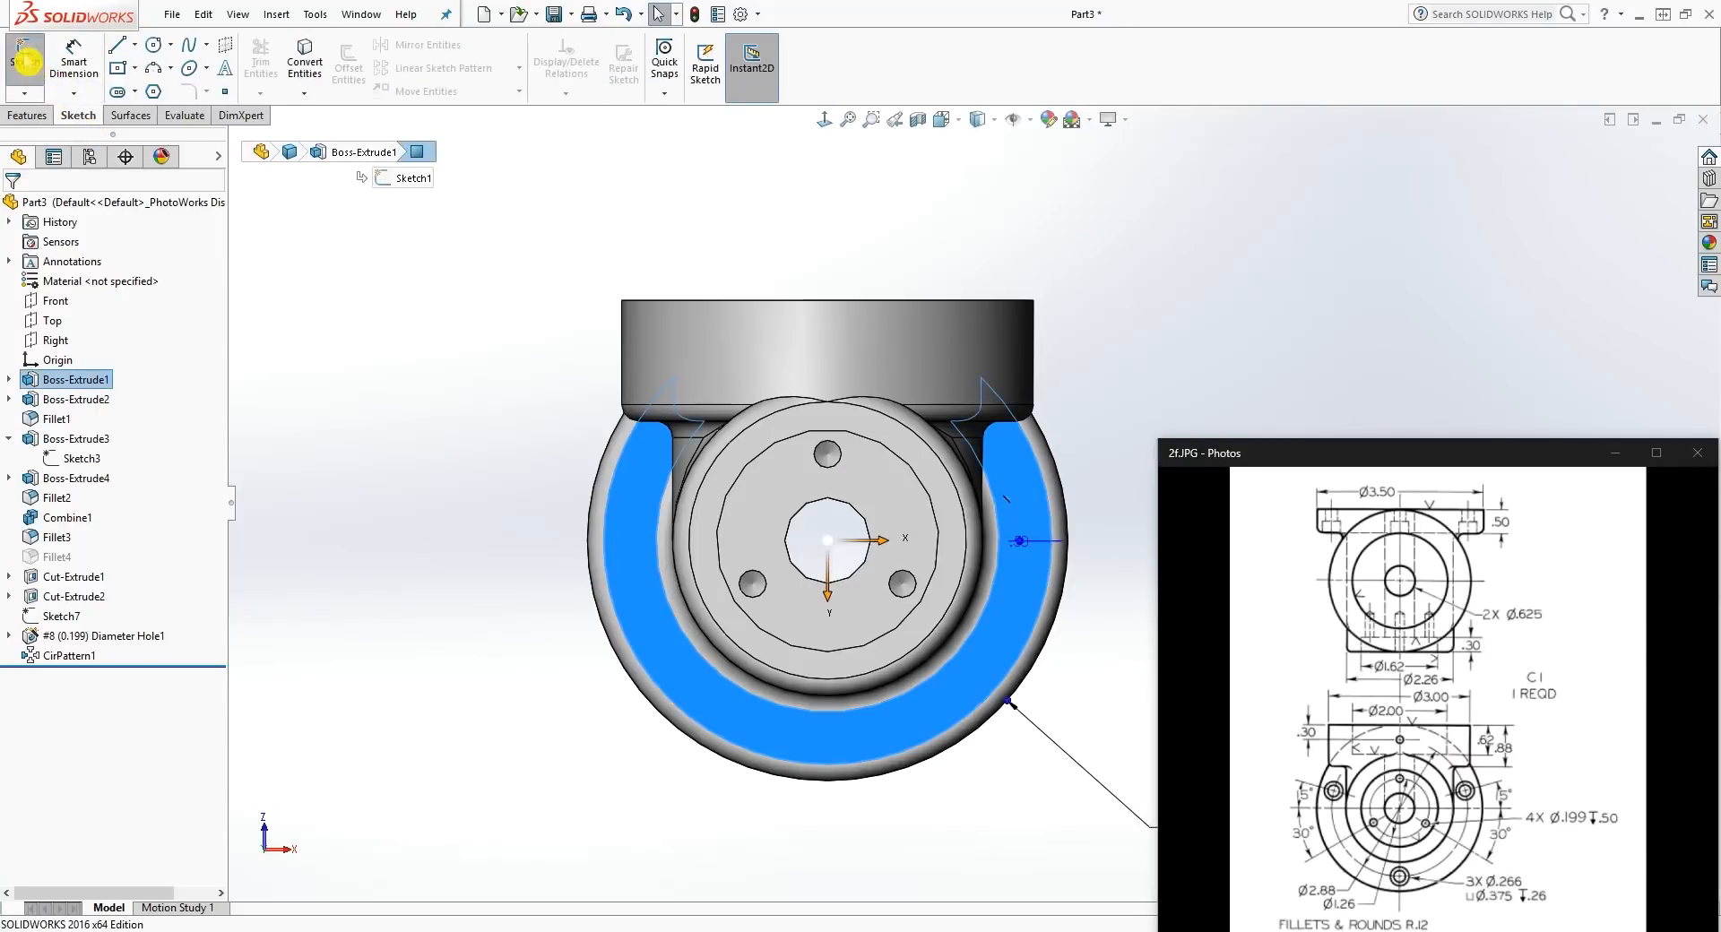
click(27, 61)
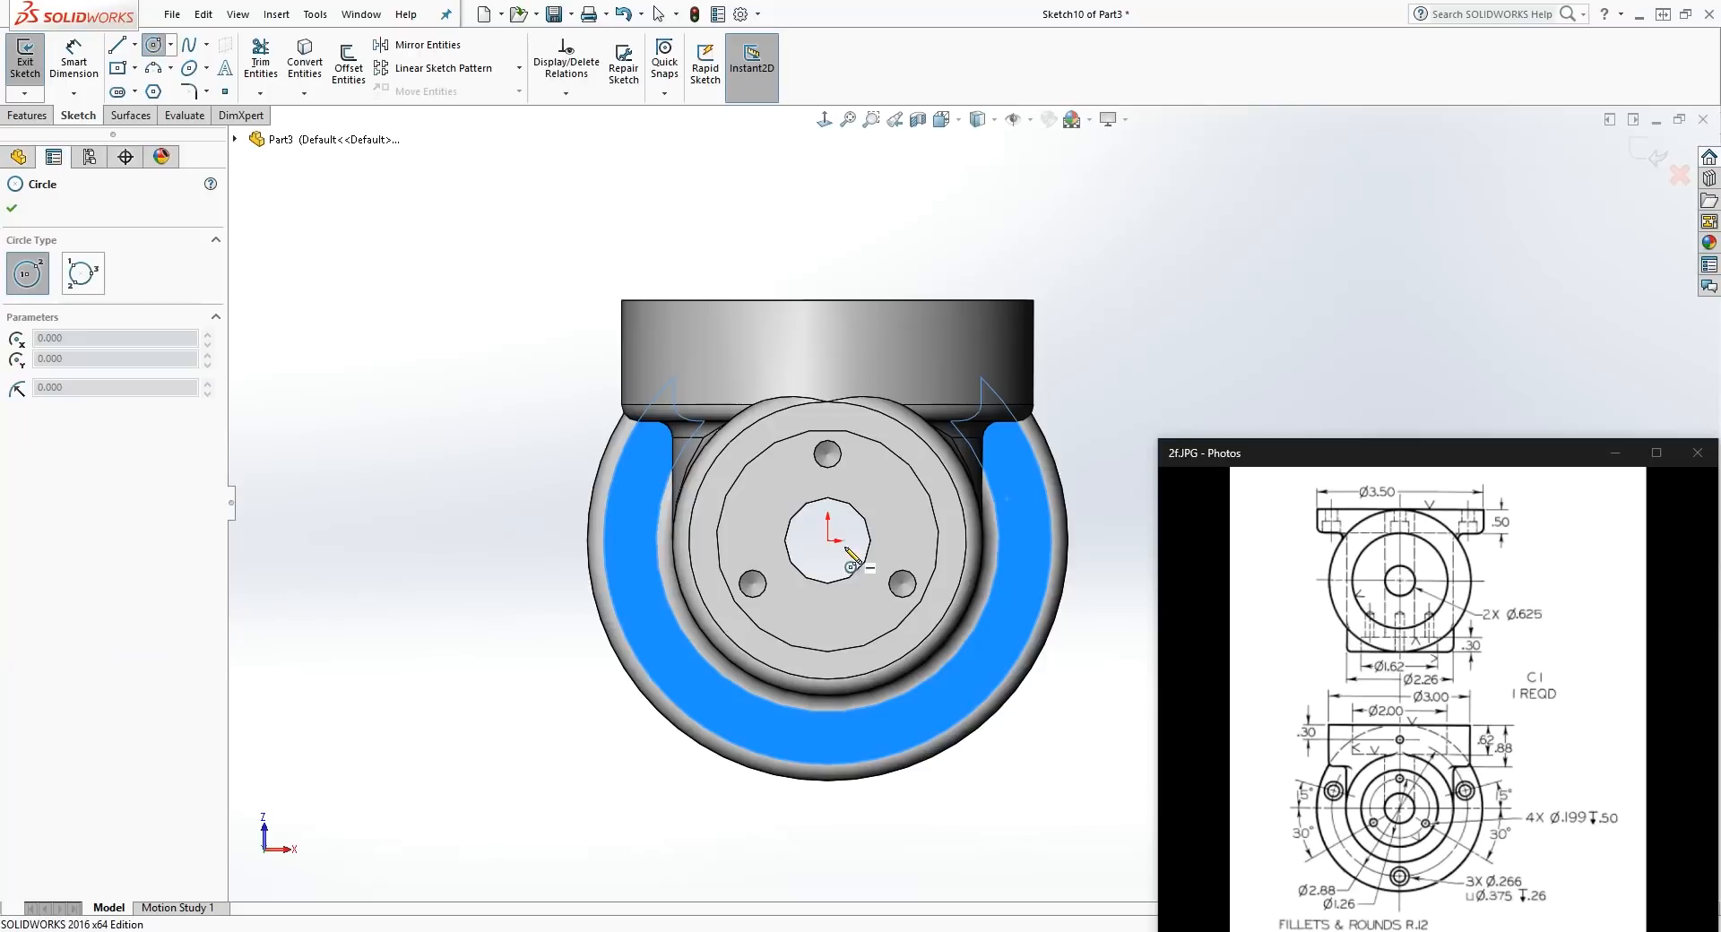
mouse_move(828, 541)
mouse_down()
mouse_move(992, 487)
mouse_move(1008, 463)
mouse_up()
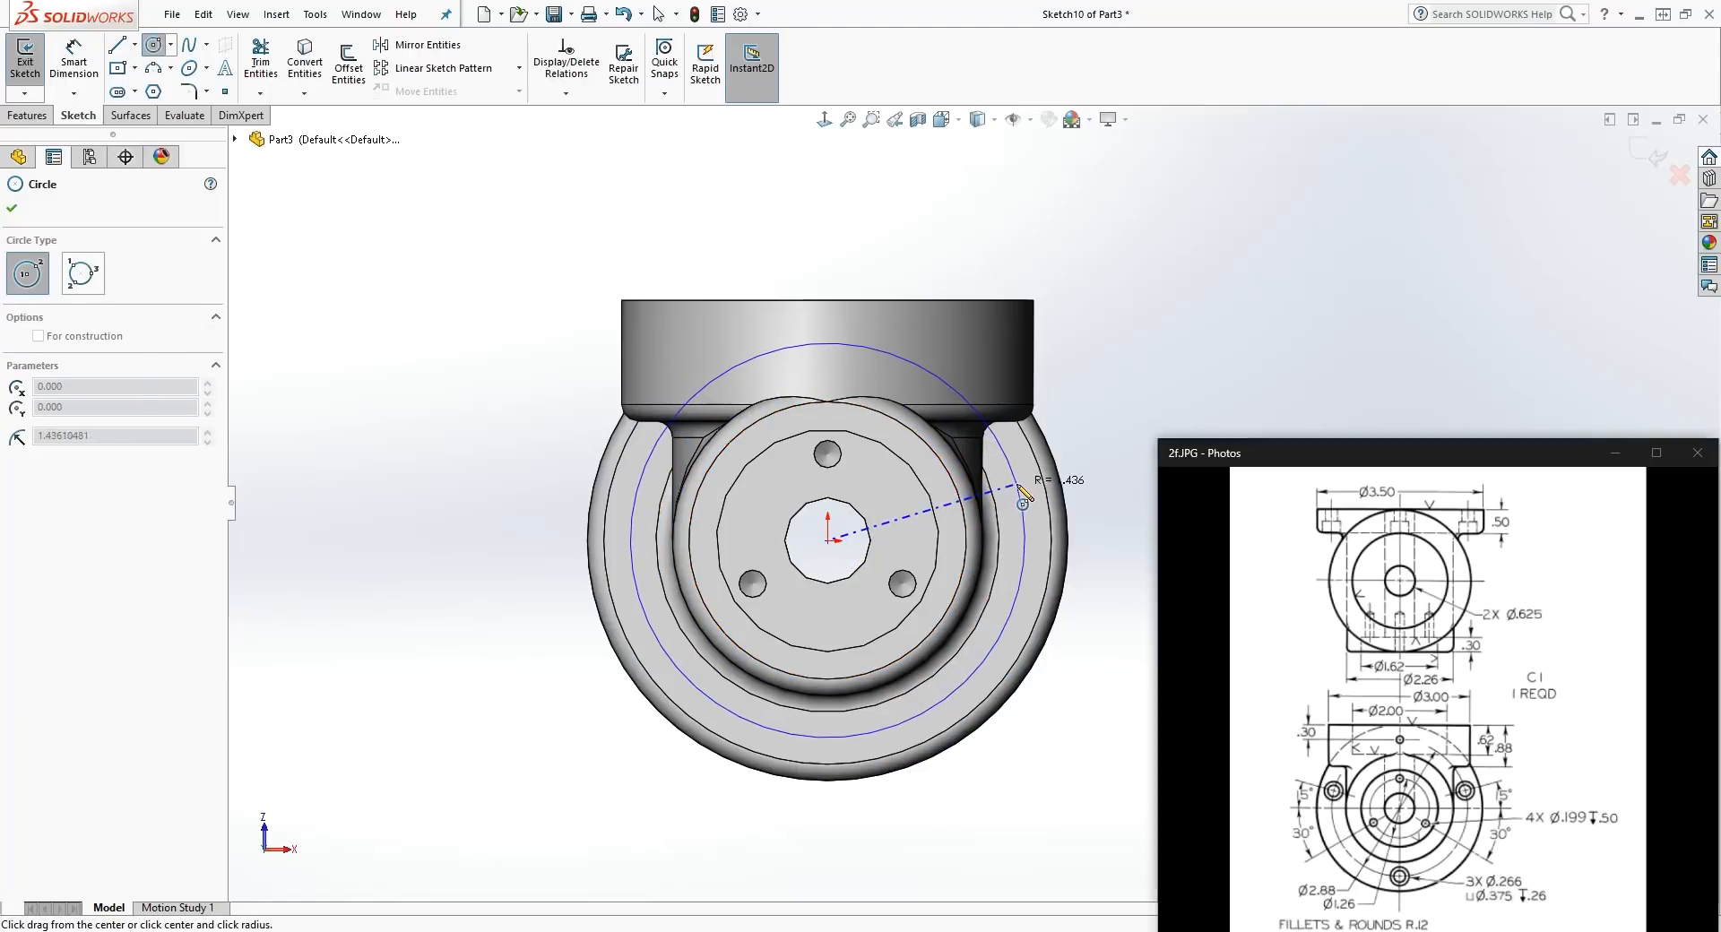
key(Escape)
click(1092, 324)
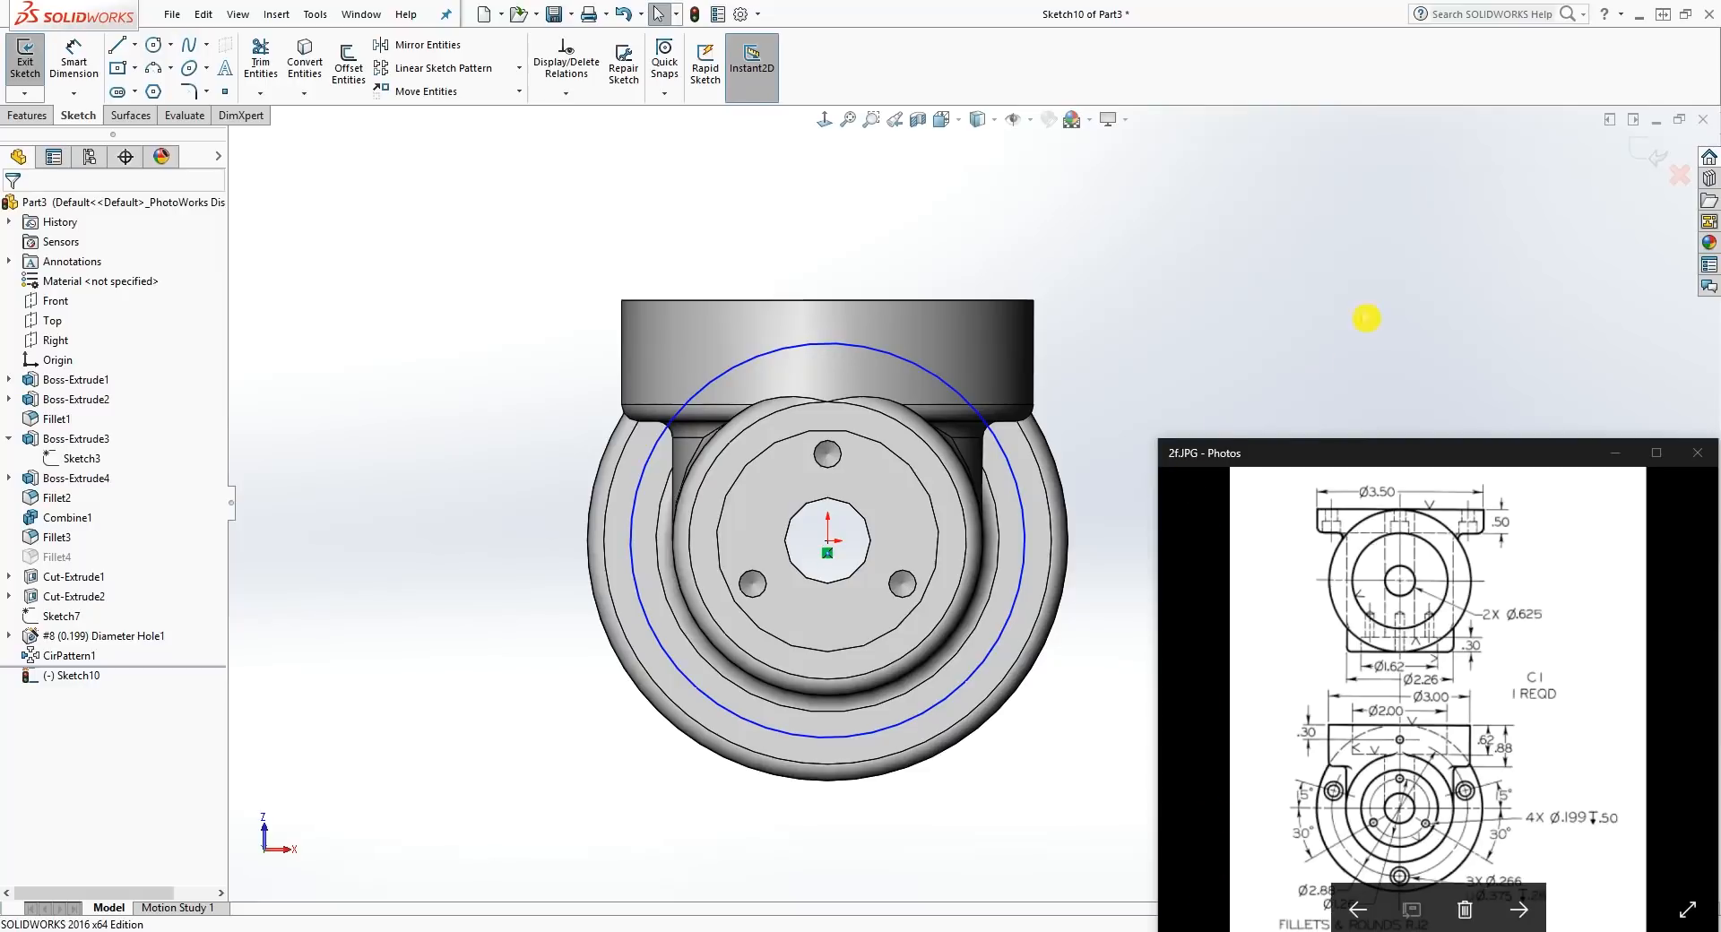
Step: Dimension the flange circle to a diameter of 2.88 in and convert it to construction geometry
right_drag(1090, 856, 947, 442)
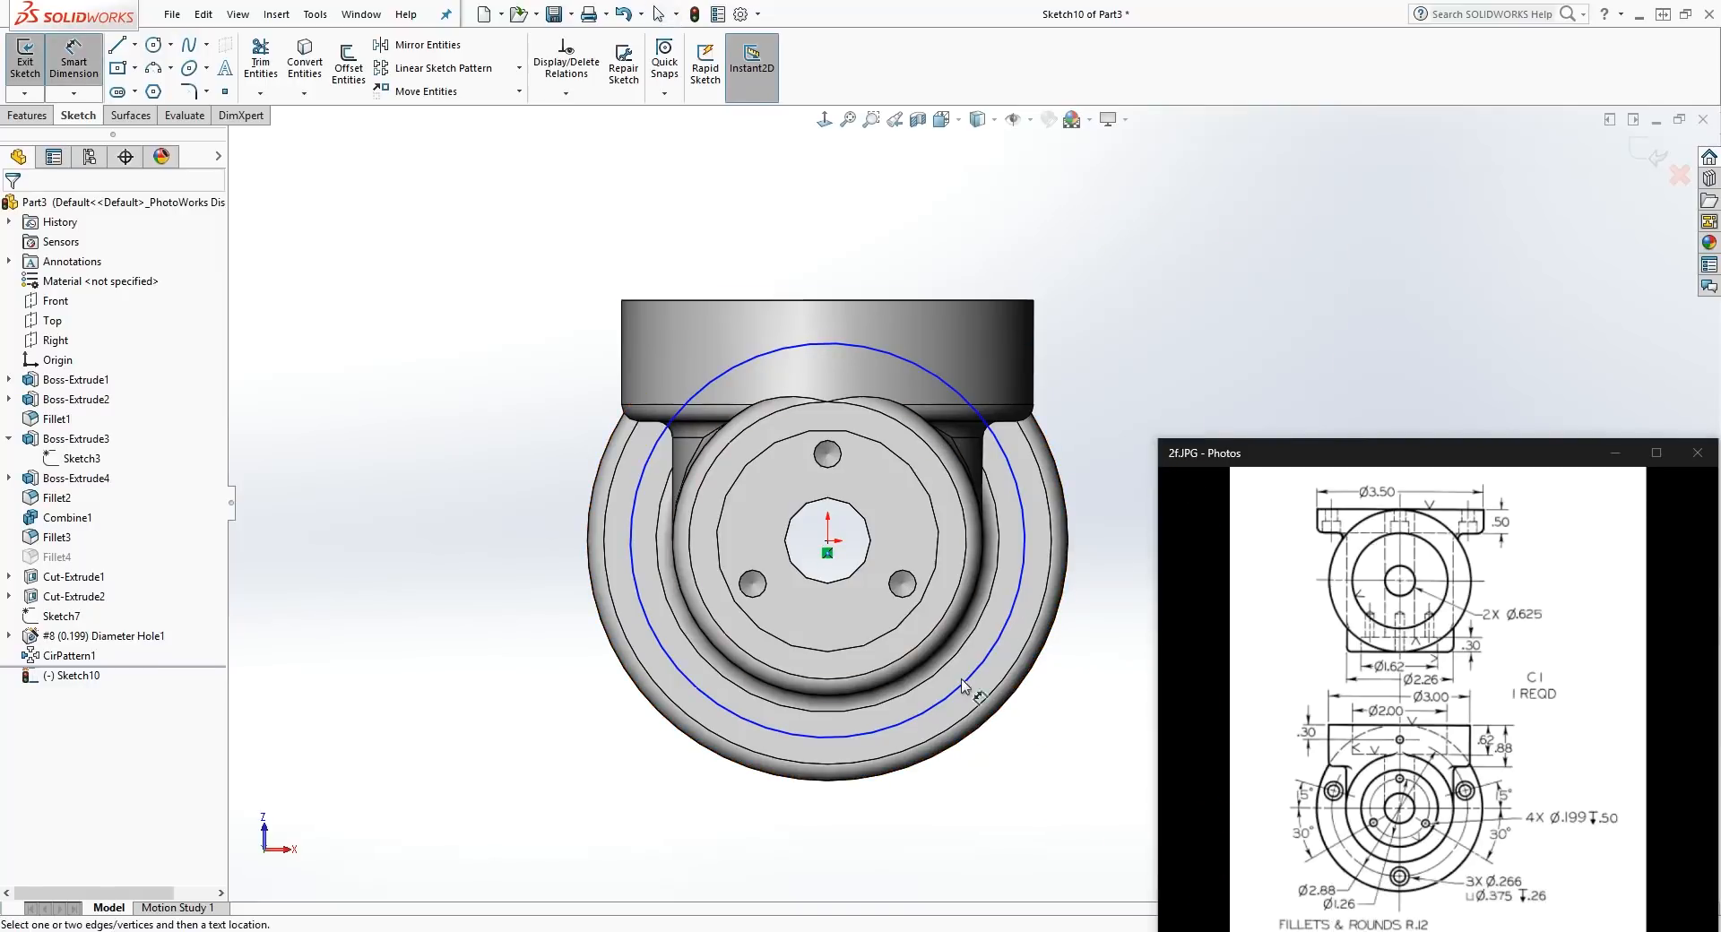
click(972, 686)
click(987, 787)
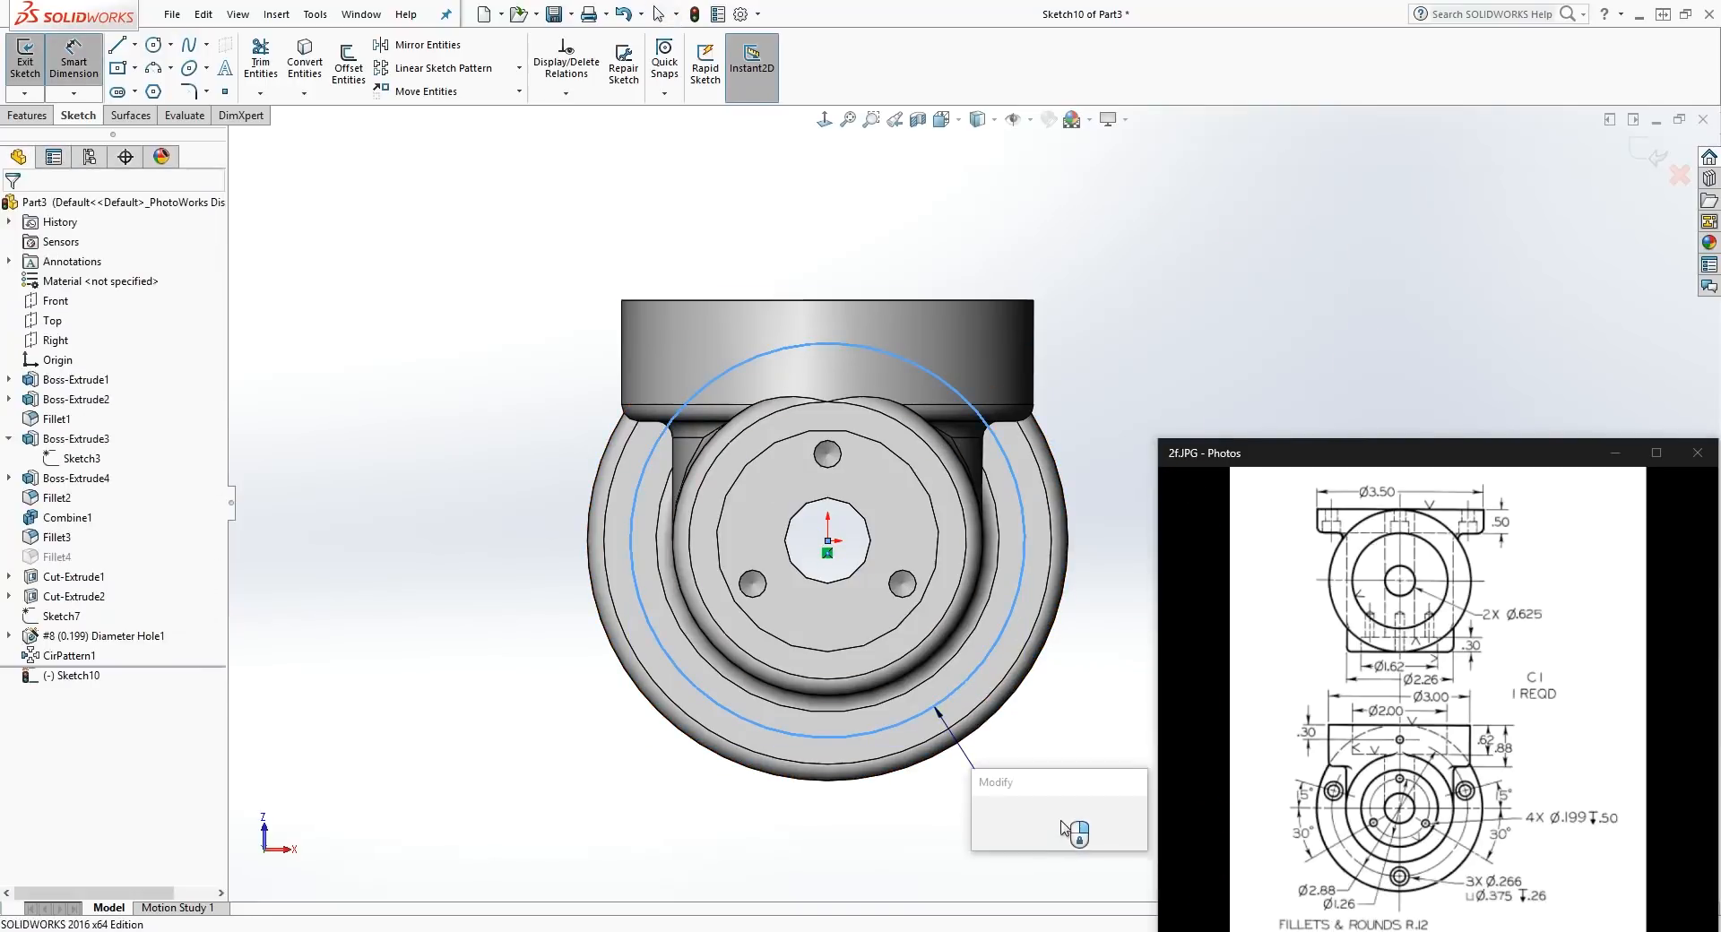
text(2.88)
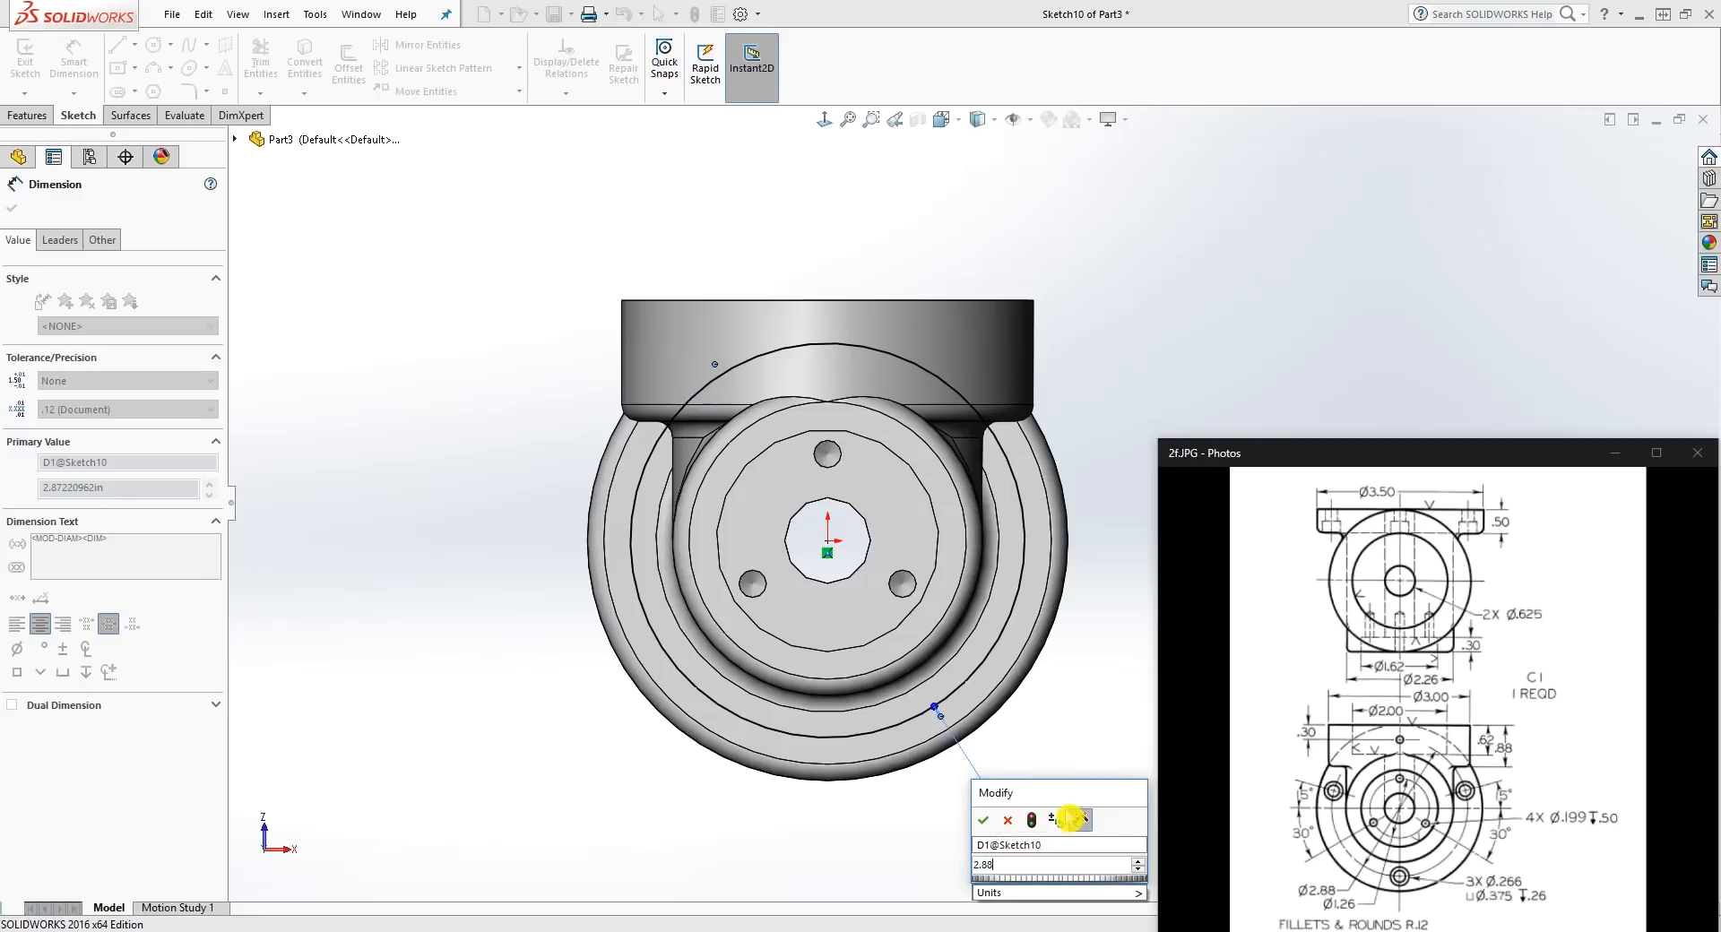
key(Return)
key(Escape)
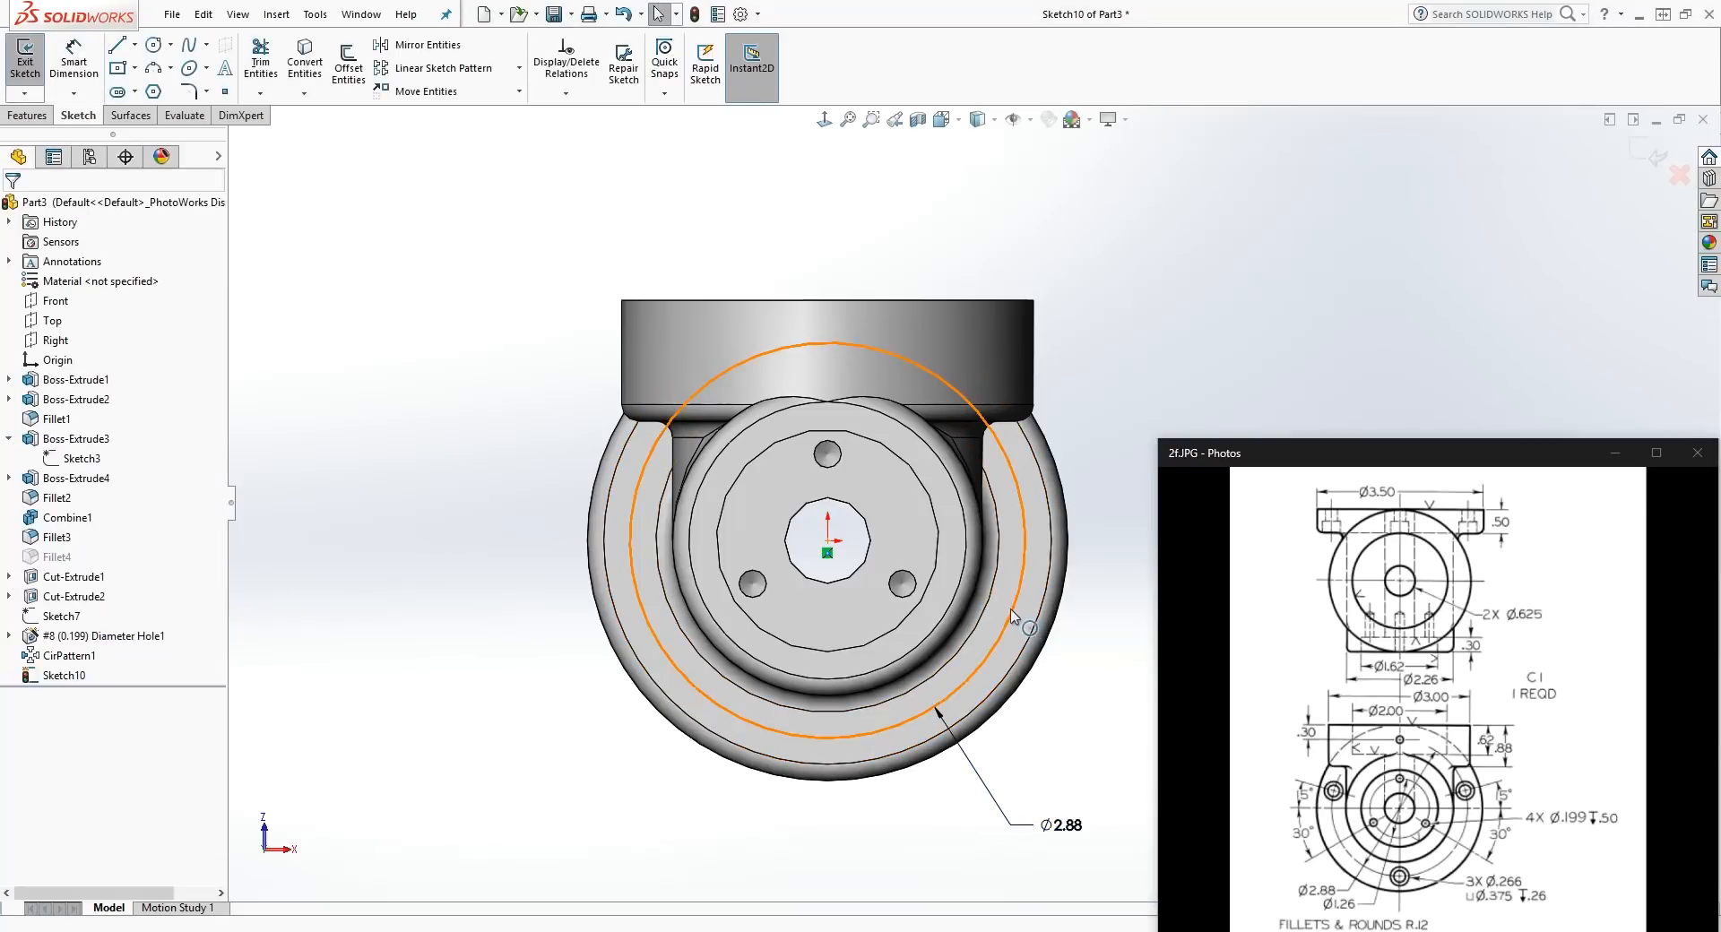
click(1011, 613)
click(39, 450)
Step: Draw a horizontal midpoint line centred on the origin, with its ends on the 2.88 in construction circle
click(830, 537)
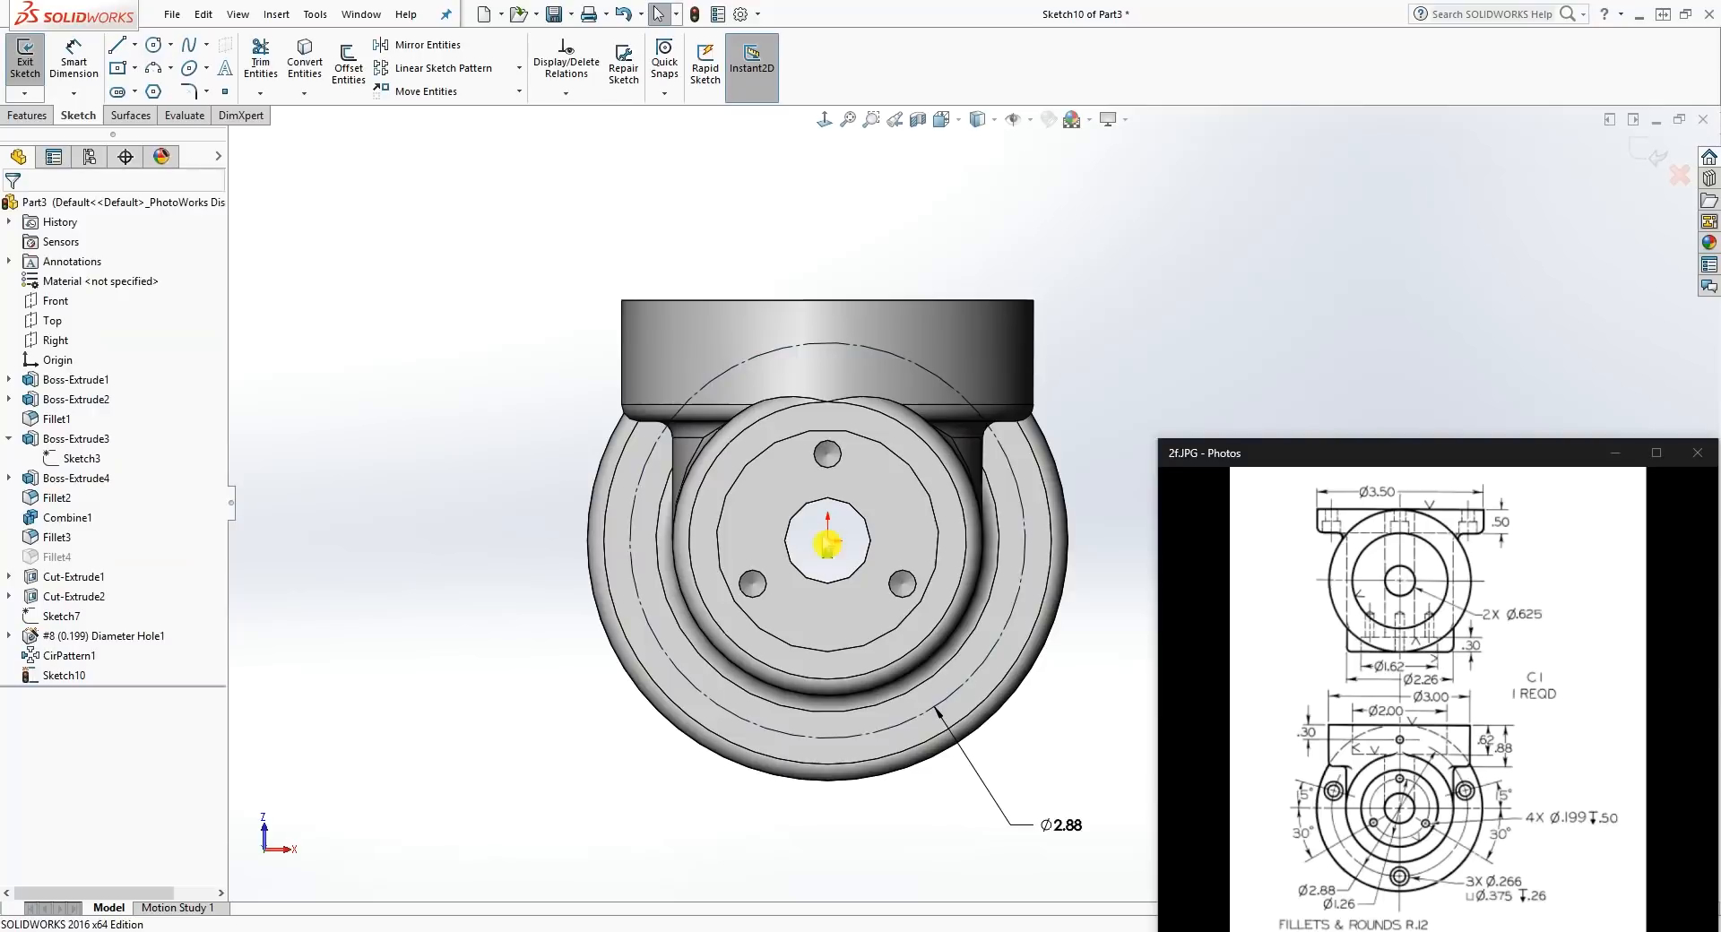
key(l)
click(123, 41)
click(134, 44)
click(151, 110)
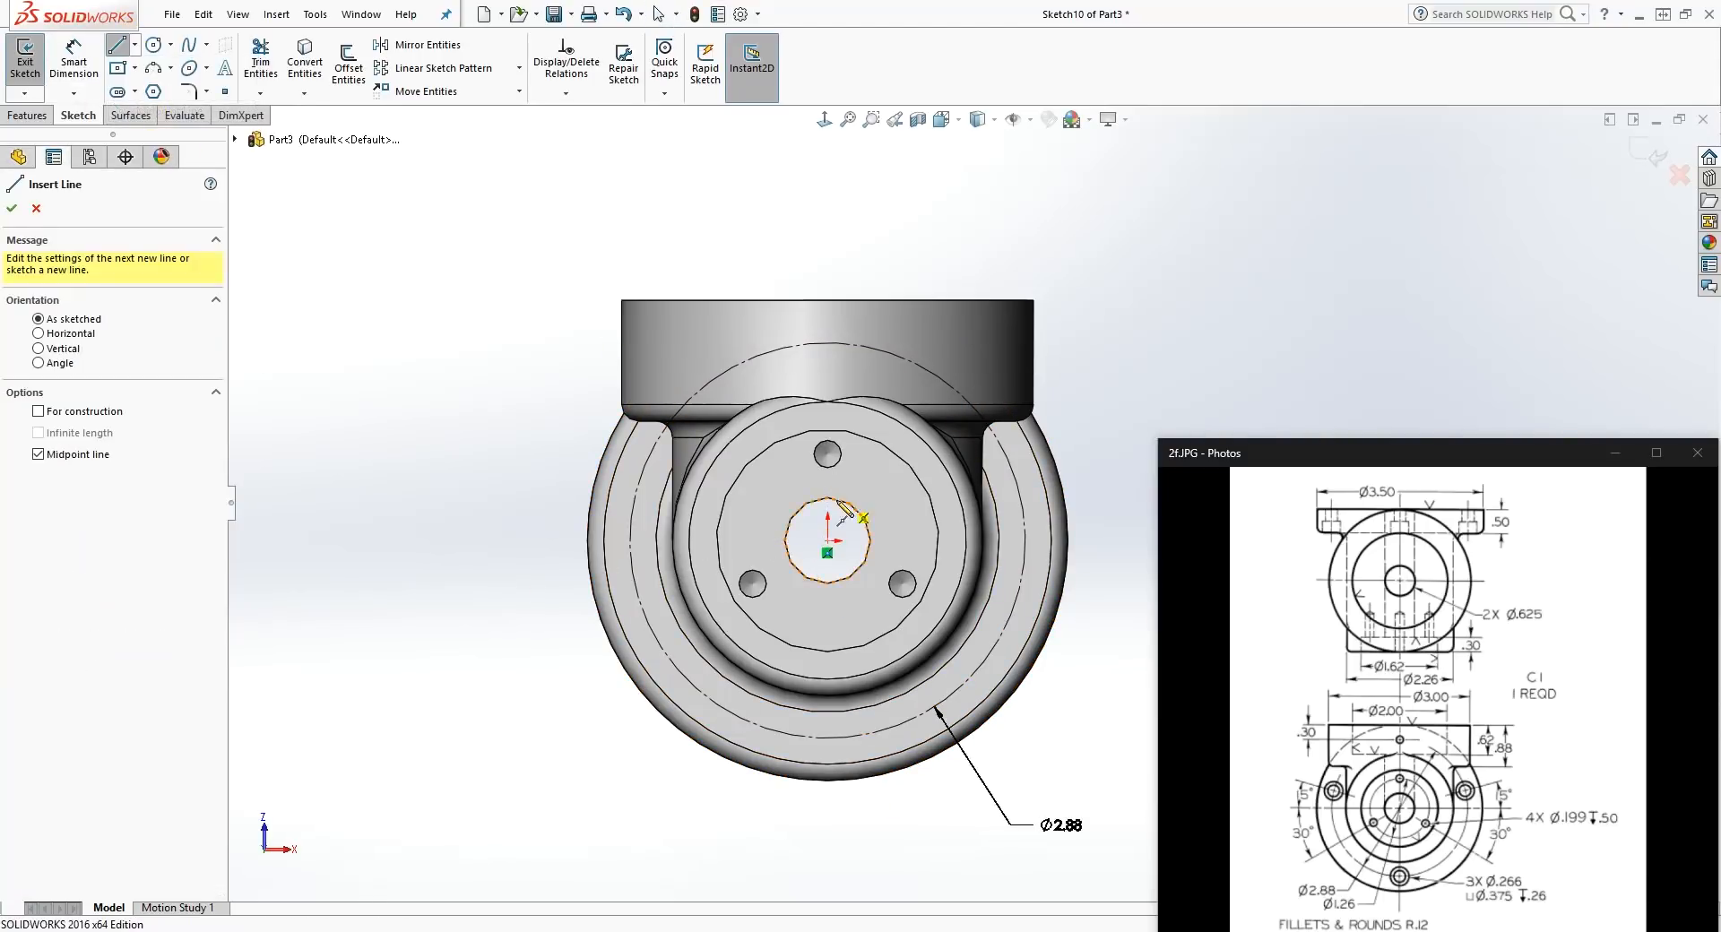
click(826, 540)
click(1026, 541)
key(Escape)
Step: Draw a slanted line from the origin up and to the left, ending on the 2.88 in construction circle
right_drag(562, 845, 583, 775)
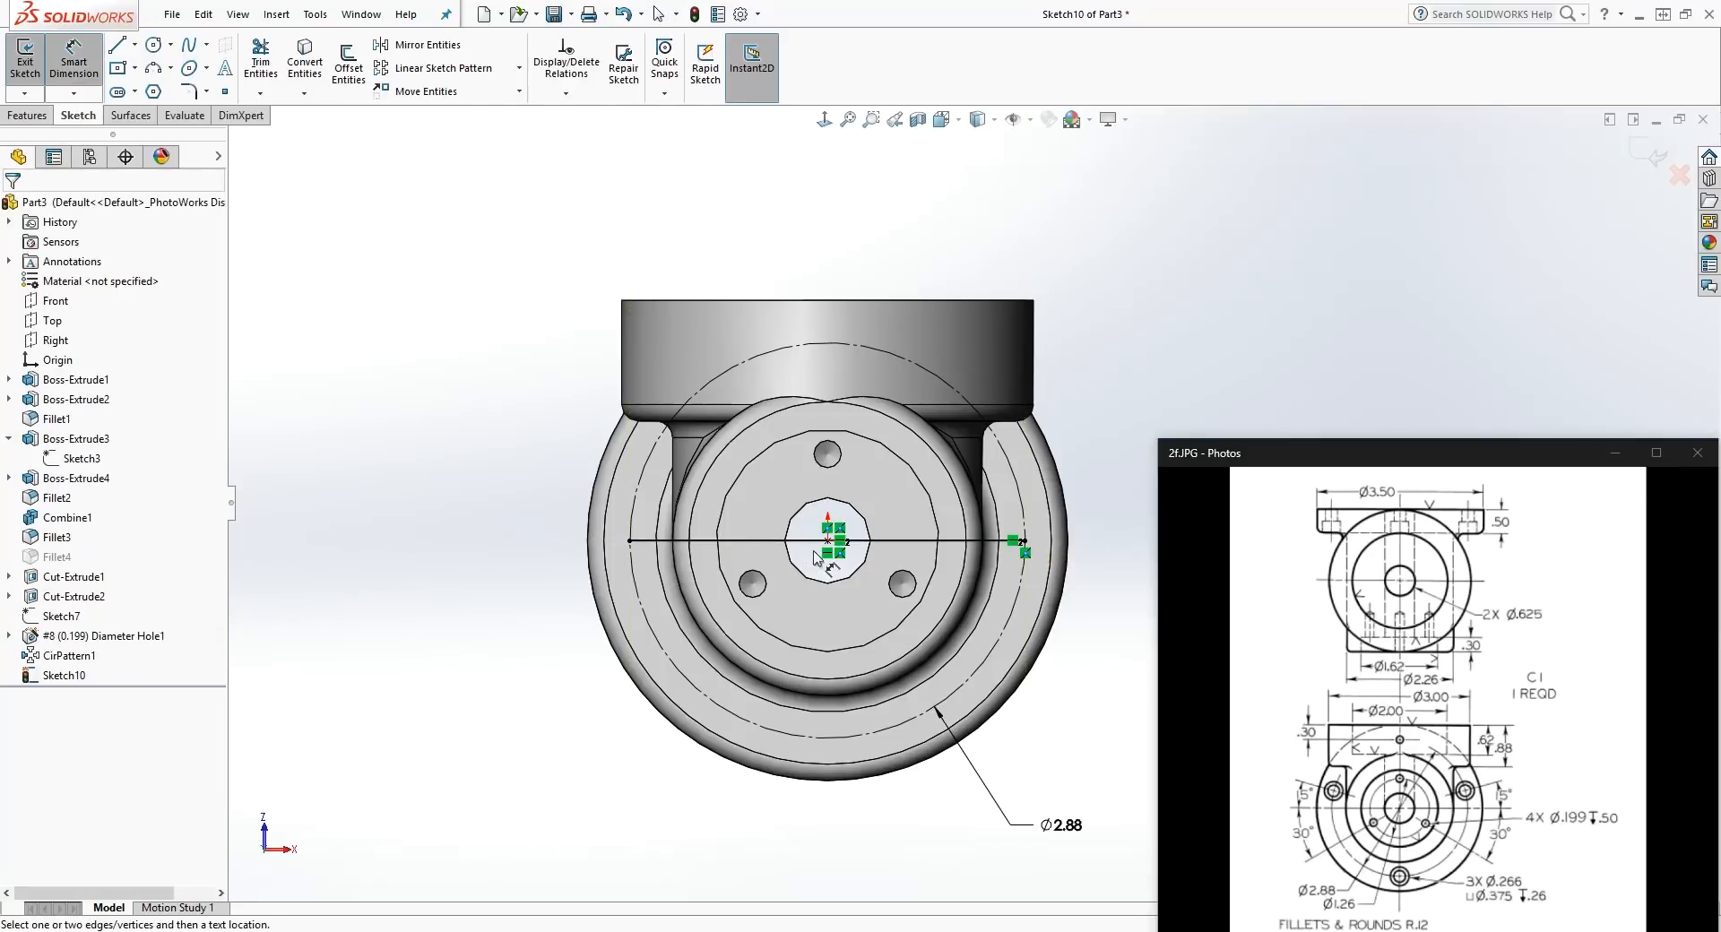
right_click(1010, 715)
right_drag(1067, 720, 1025, 722)
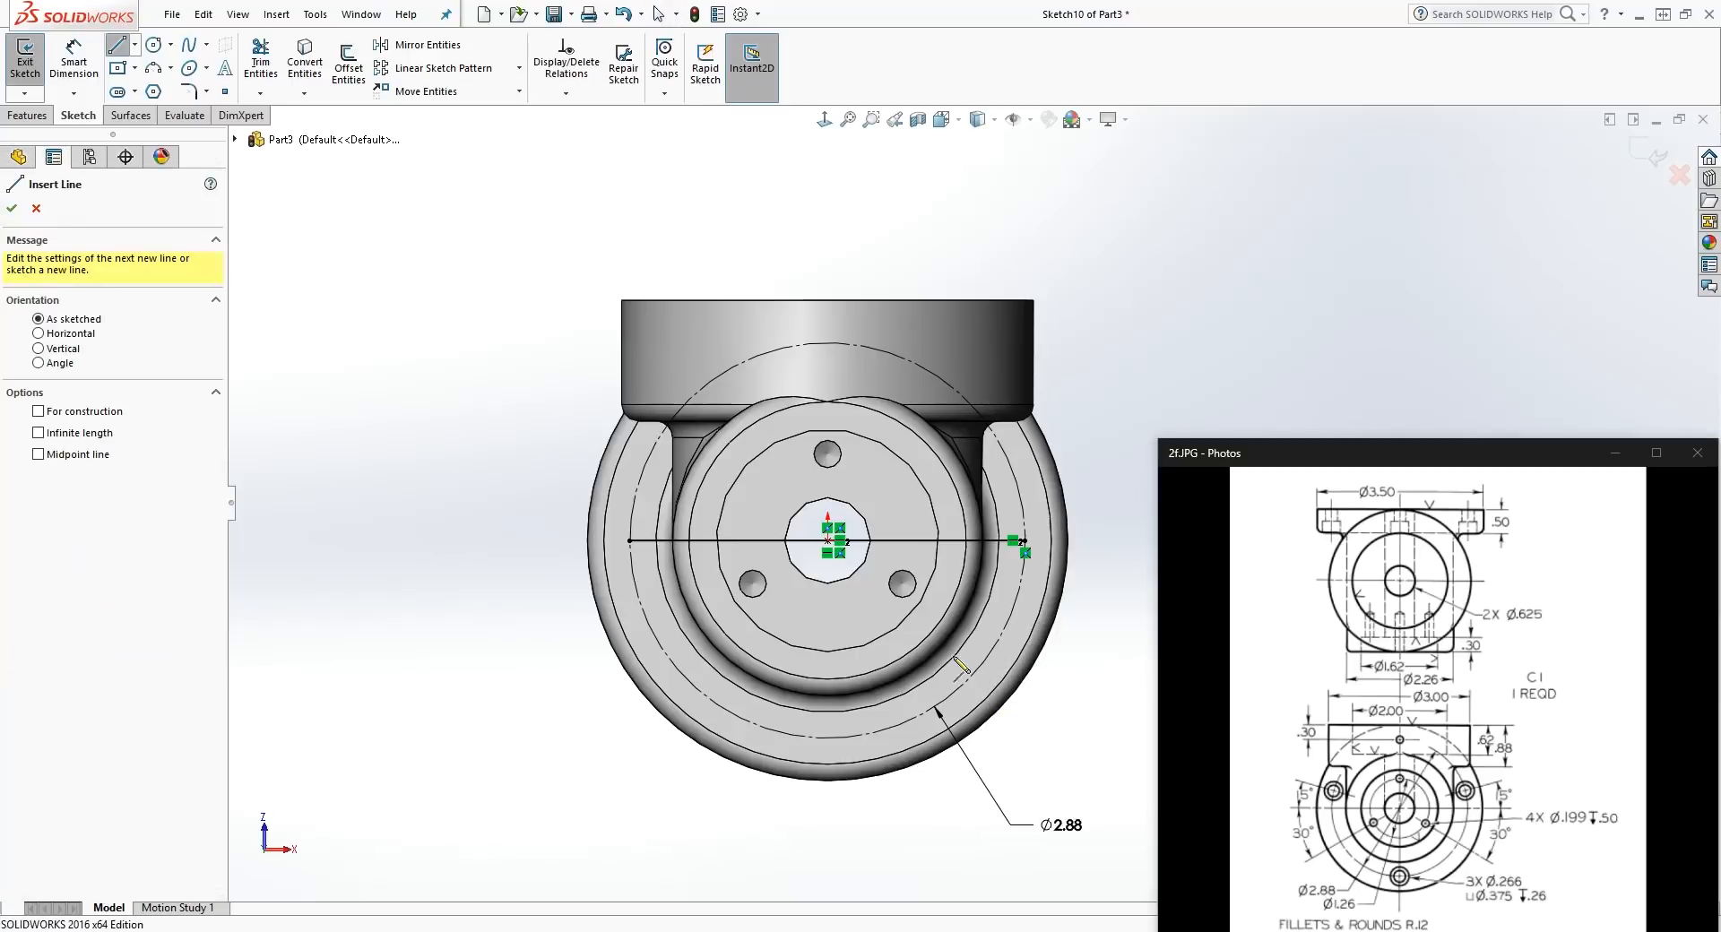
click(828, 542)
double_click(645, 472)
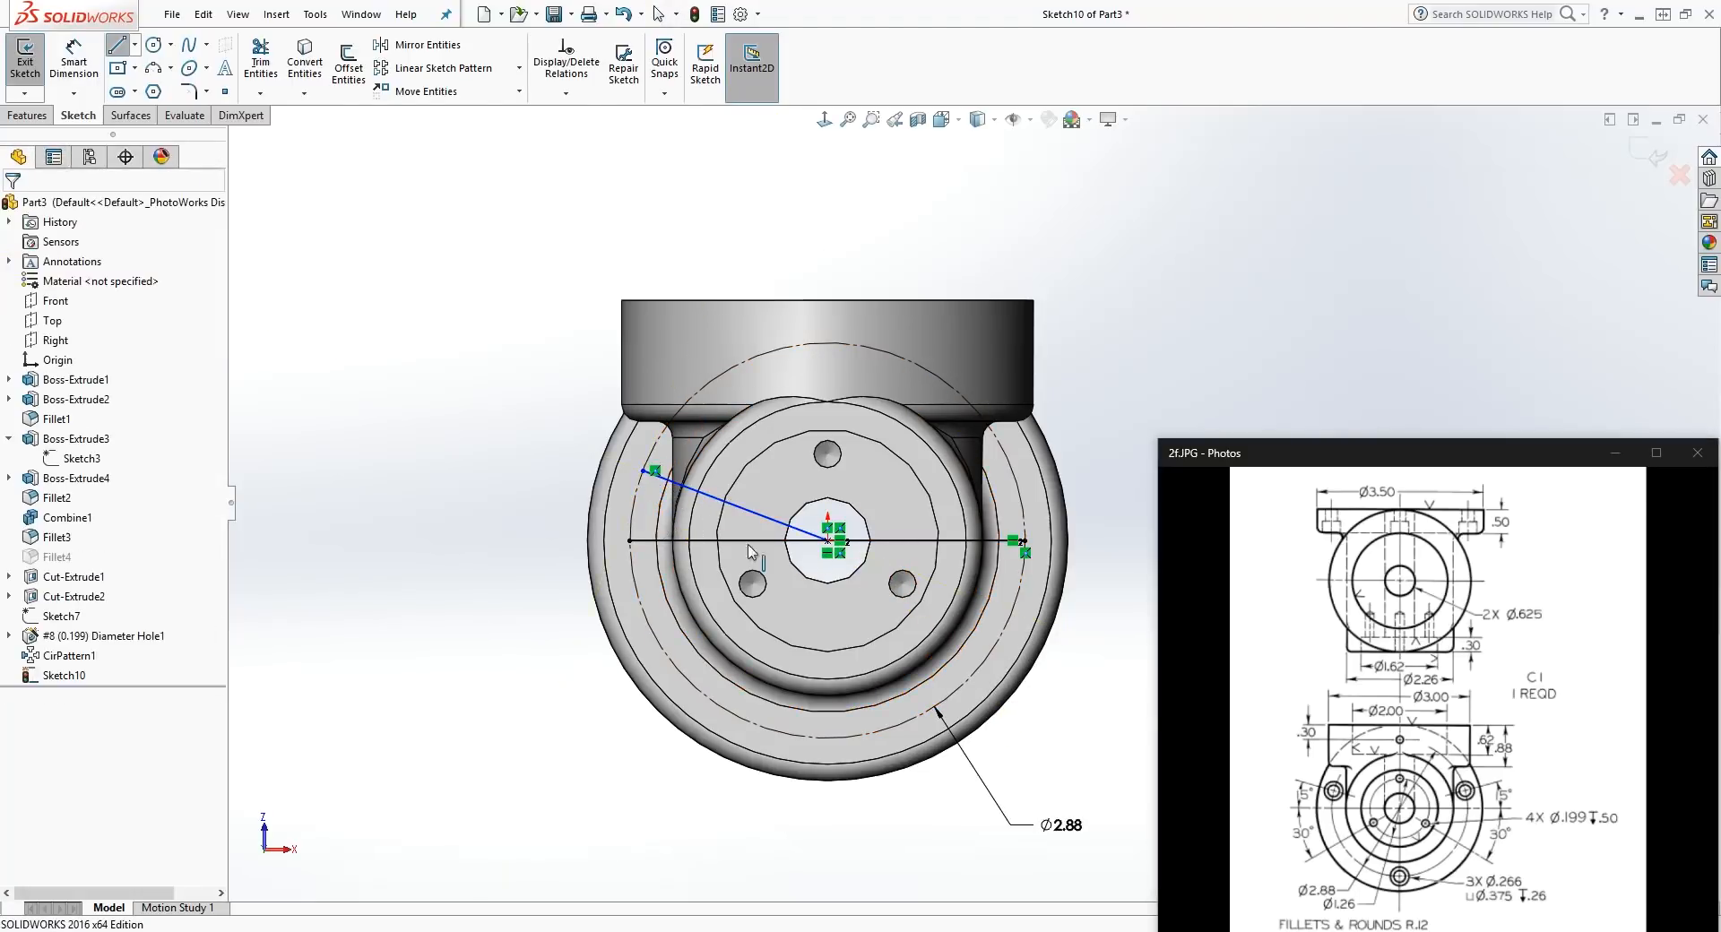
Step: Draw two lines from the origin to the 2.88 in construction circle, one slanting up to the right and one vertically down
right_drag(1047, 783, 1047, 735)
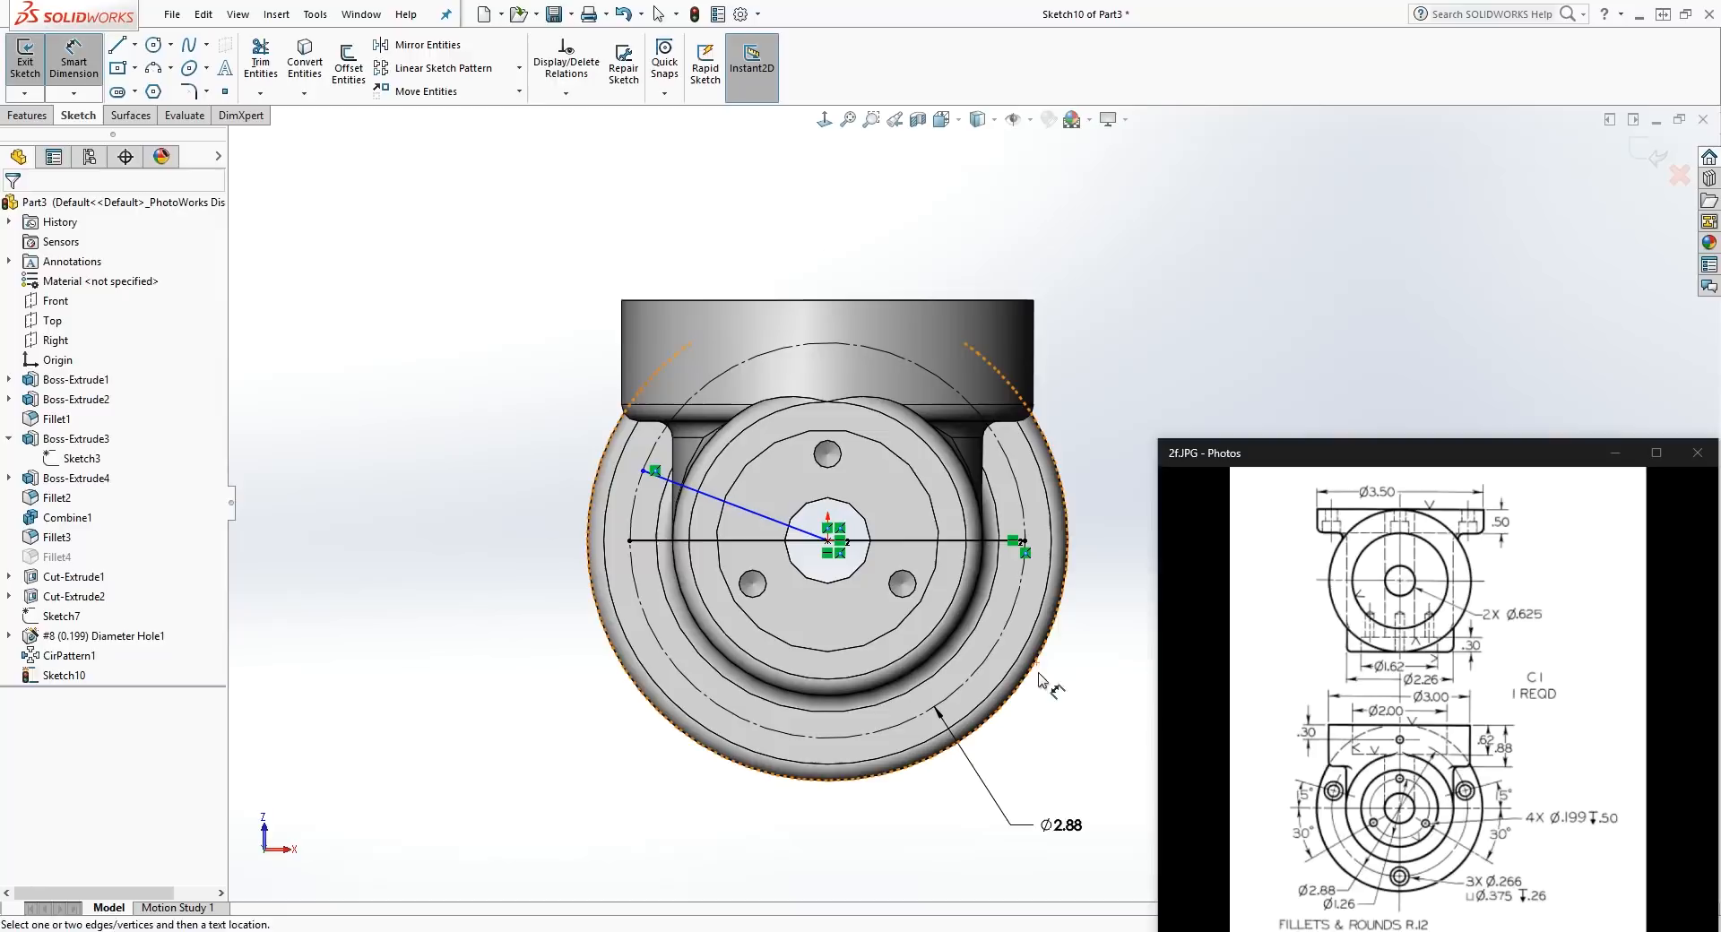
right_drag(824, 551, 789, 587)
click(827, 542)
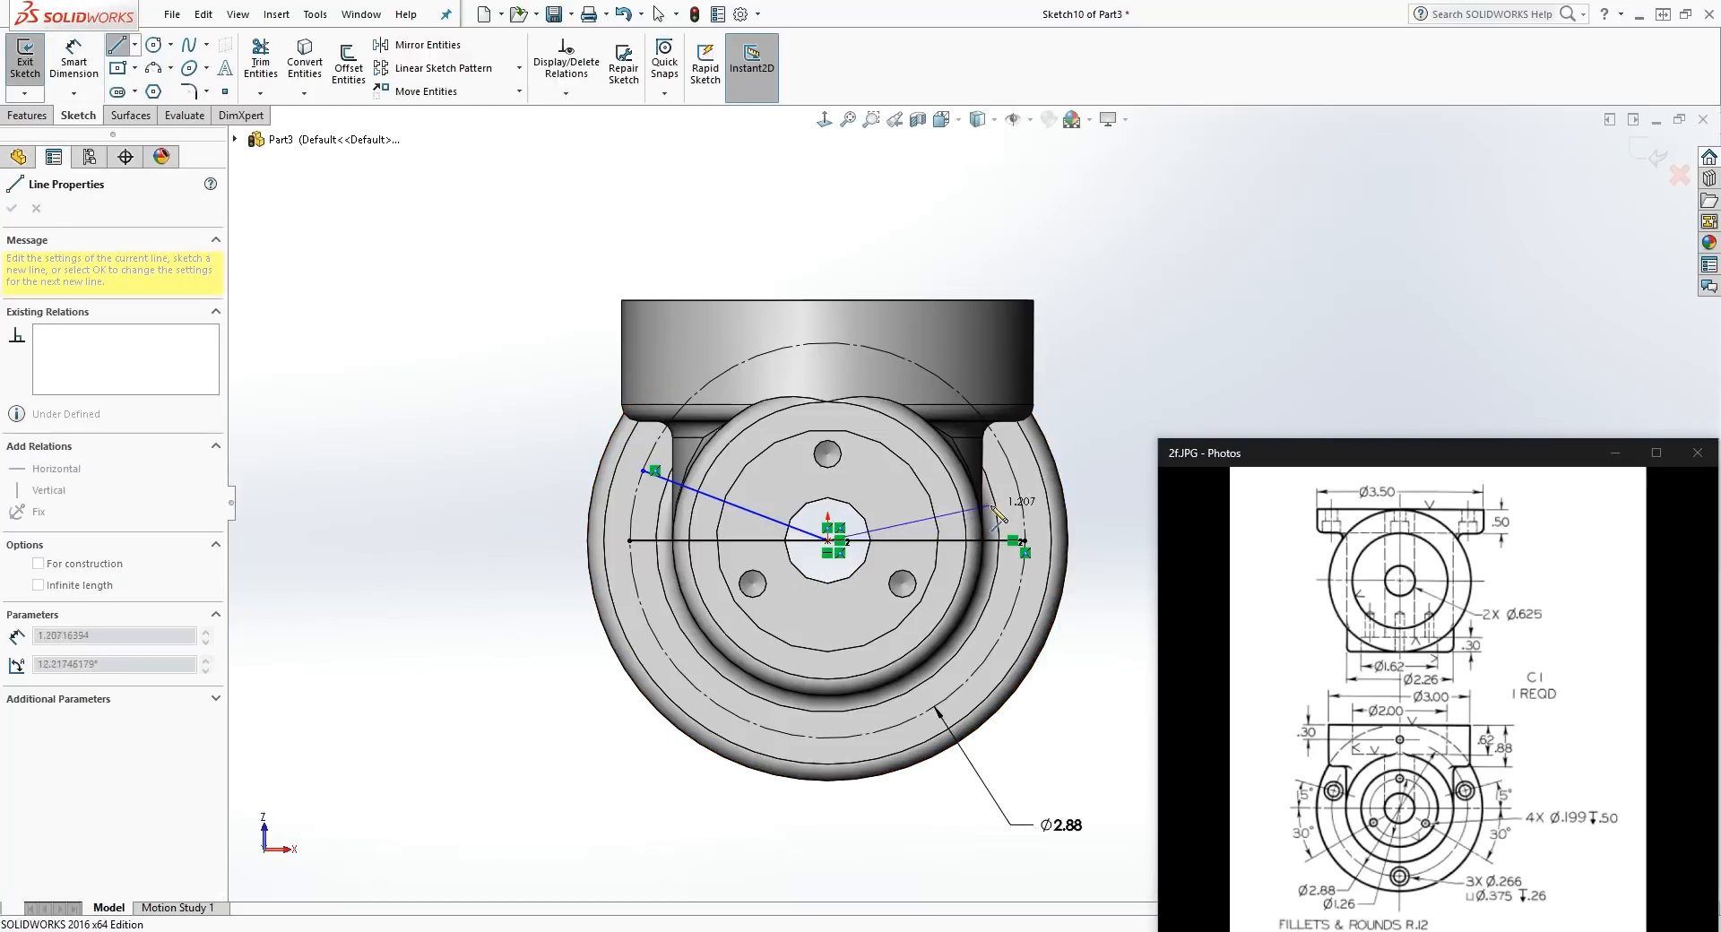
double_click(1014, 477)
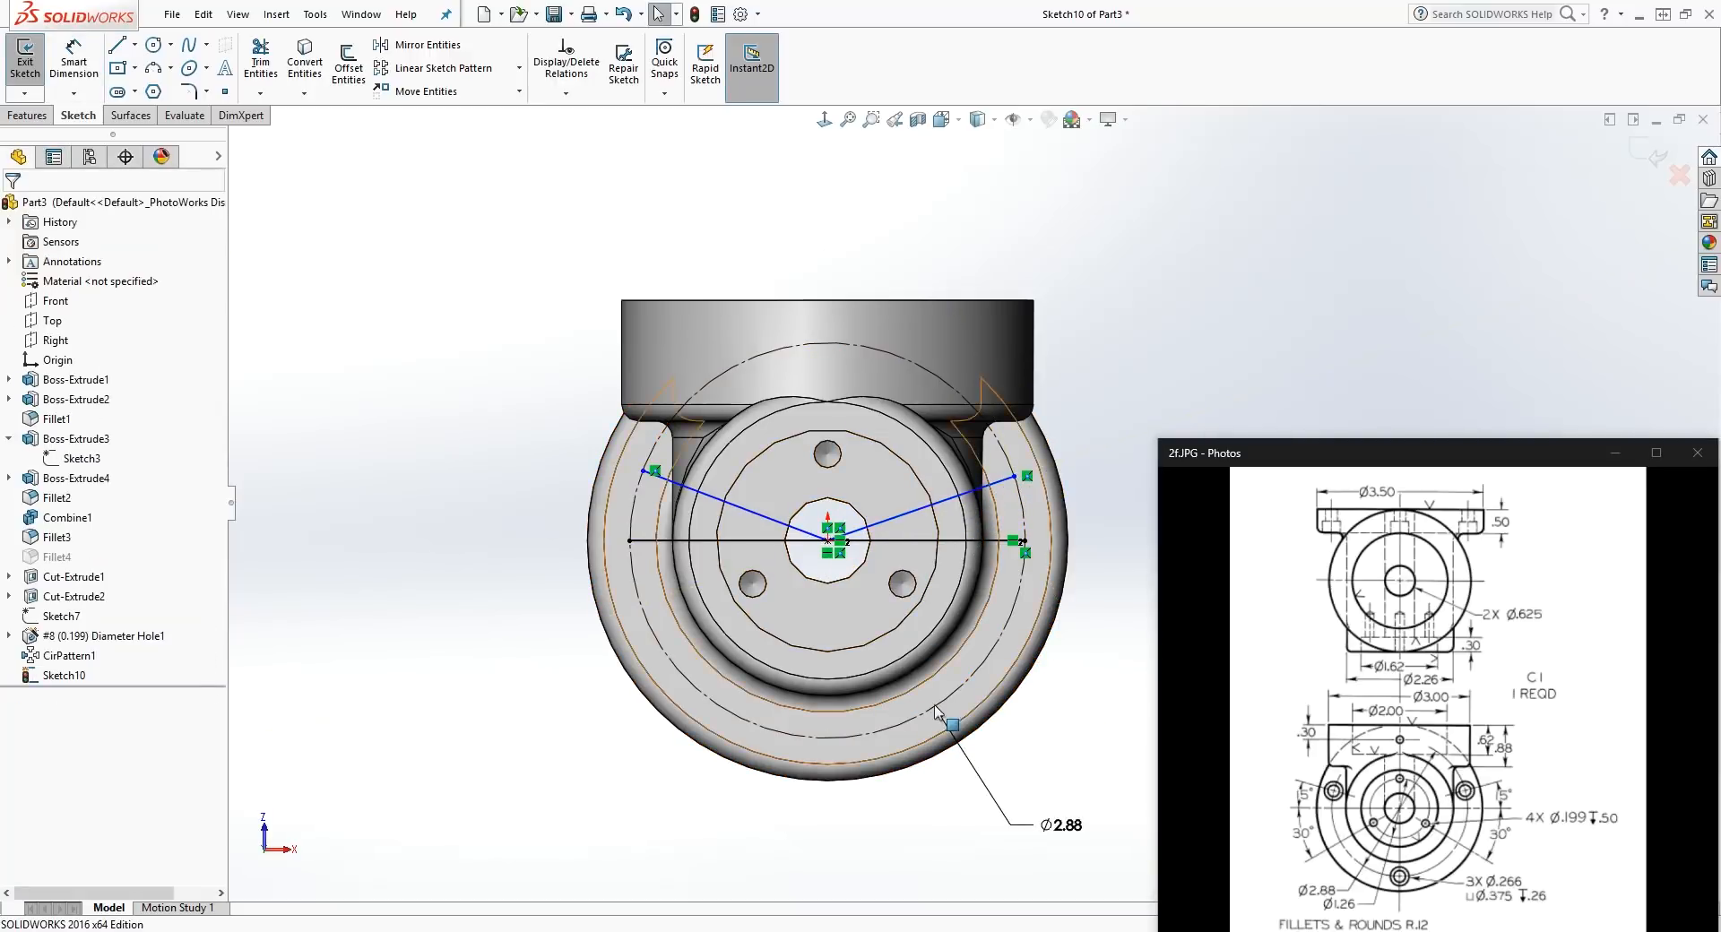
click(828, 542)
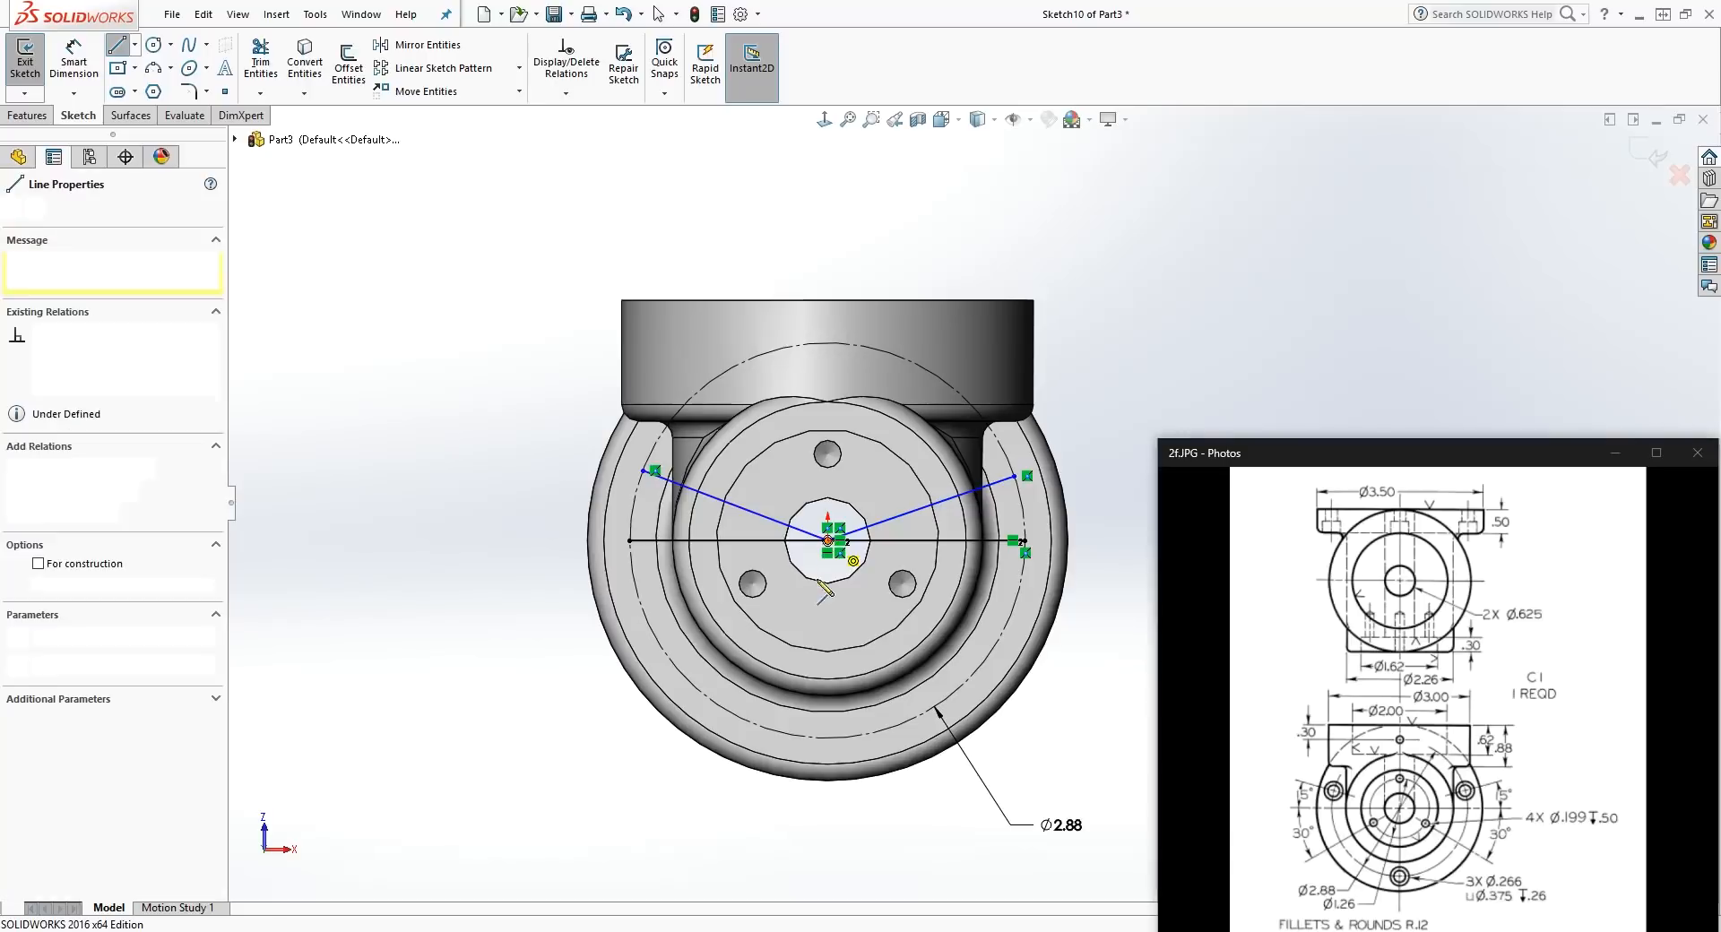
click(828, 736)
key(Escape)
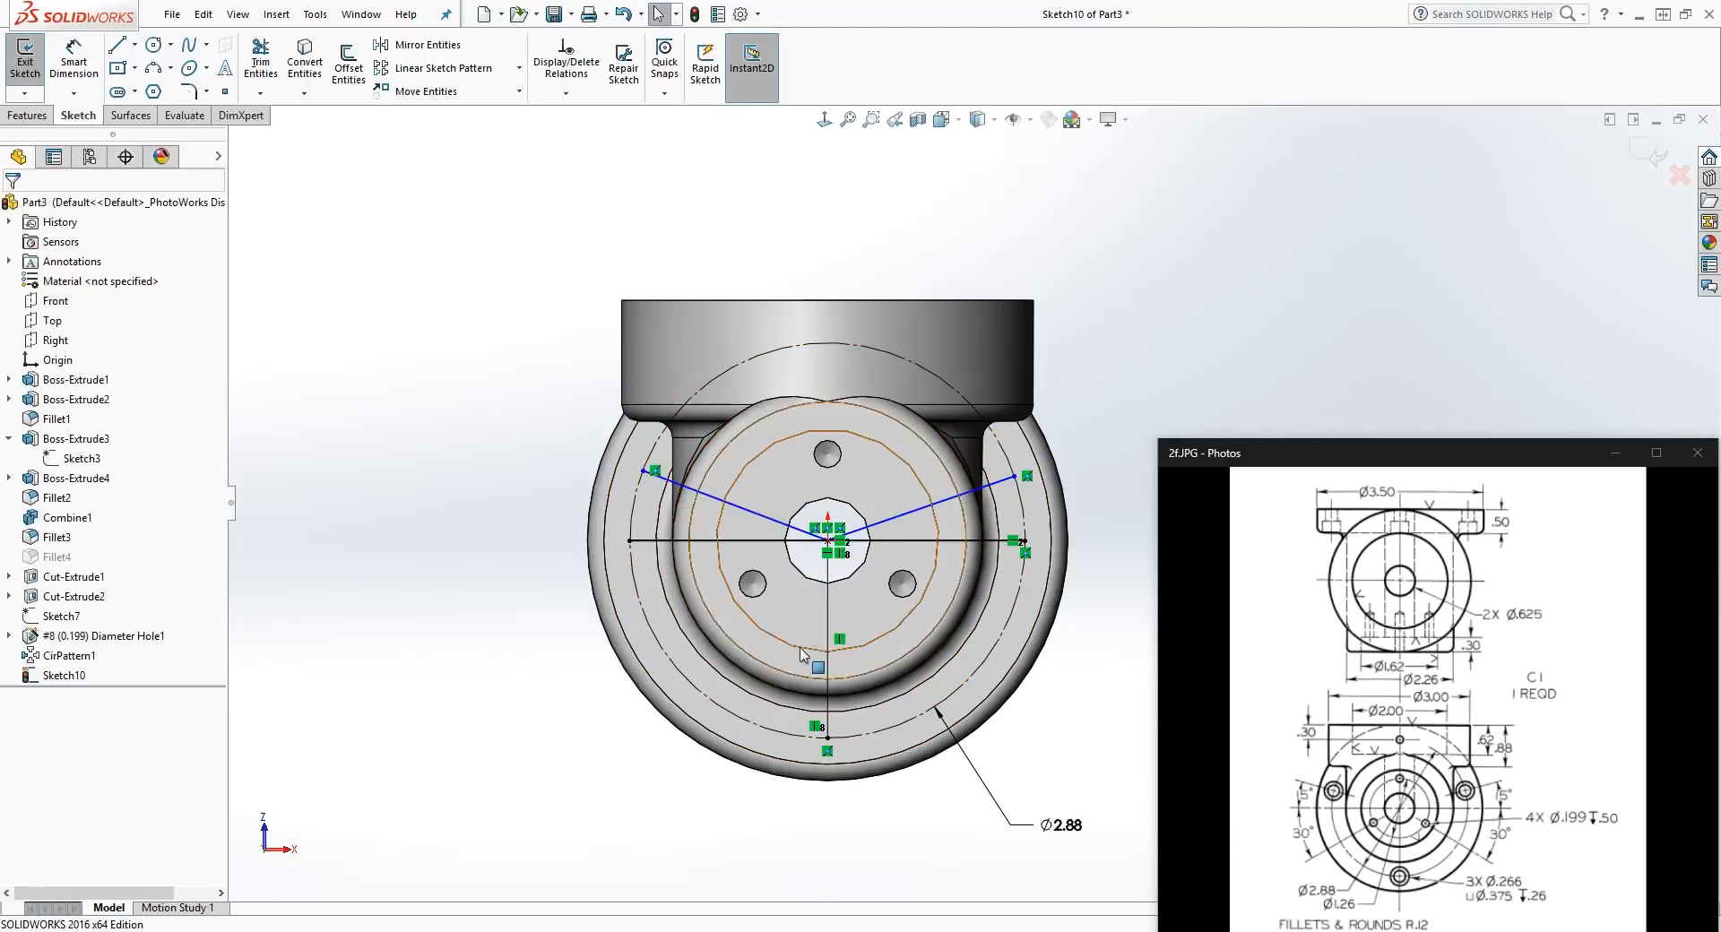
Step: Convert the horizontal, vertical and both slanted lines through the origin to construction geometry
drag(881, 590, 753, 484)
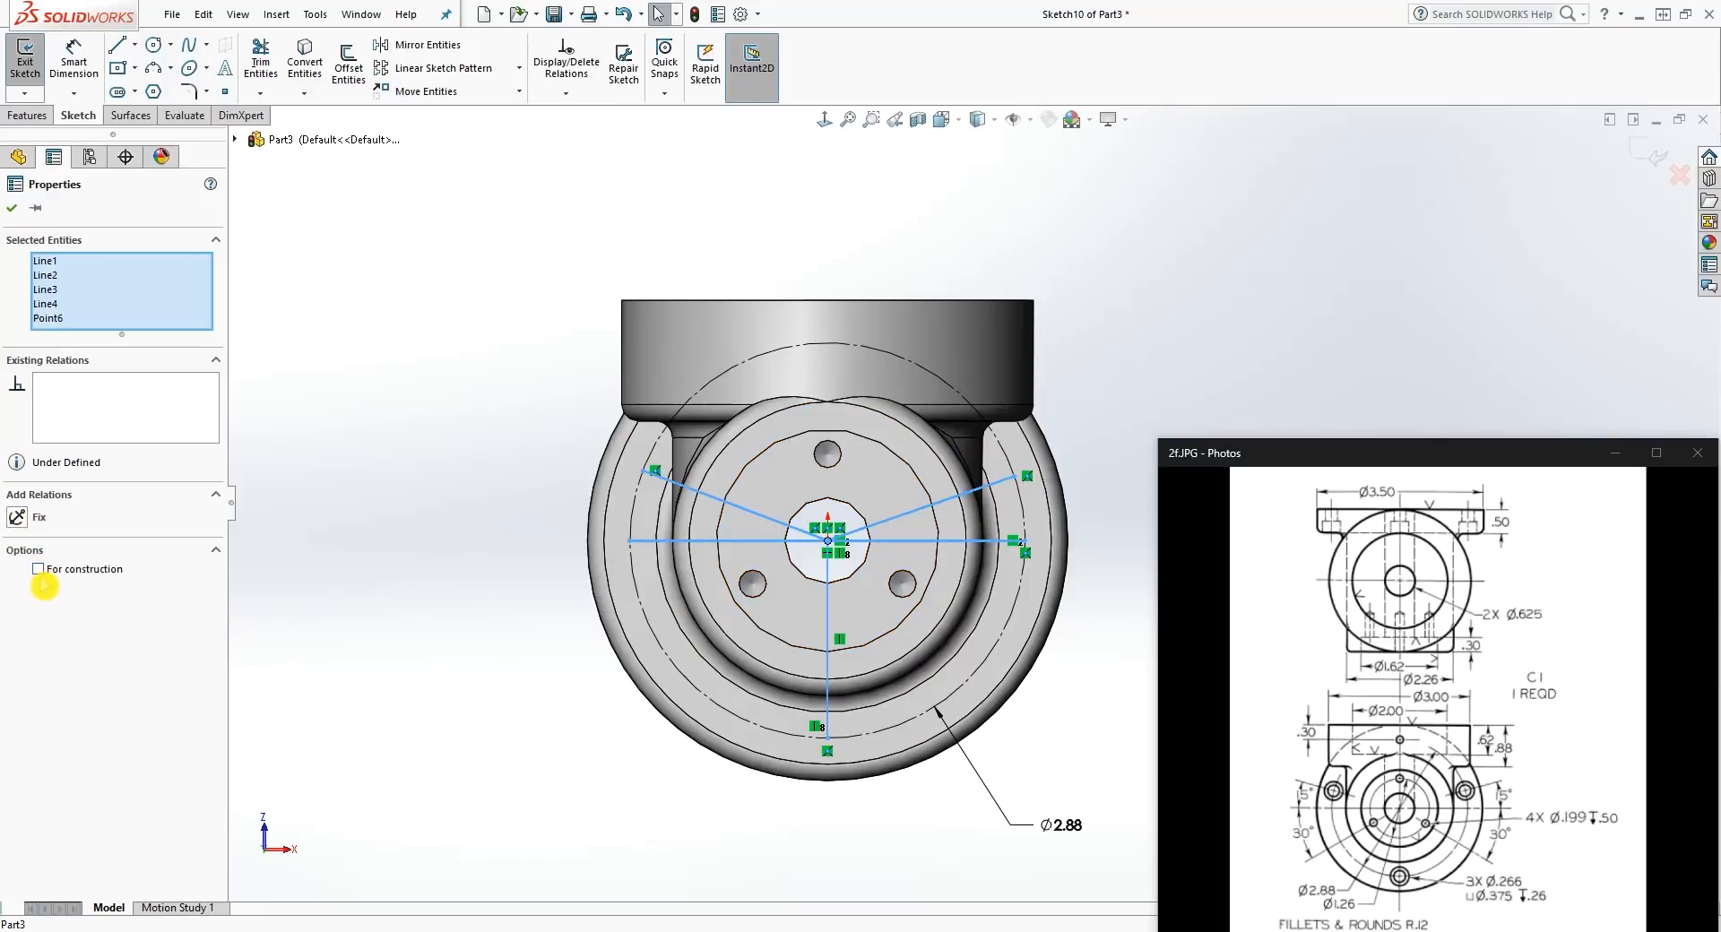
click(462, 617)
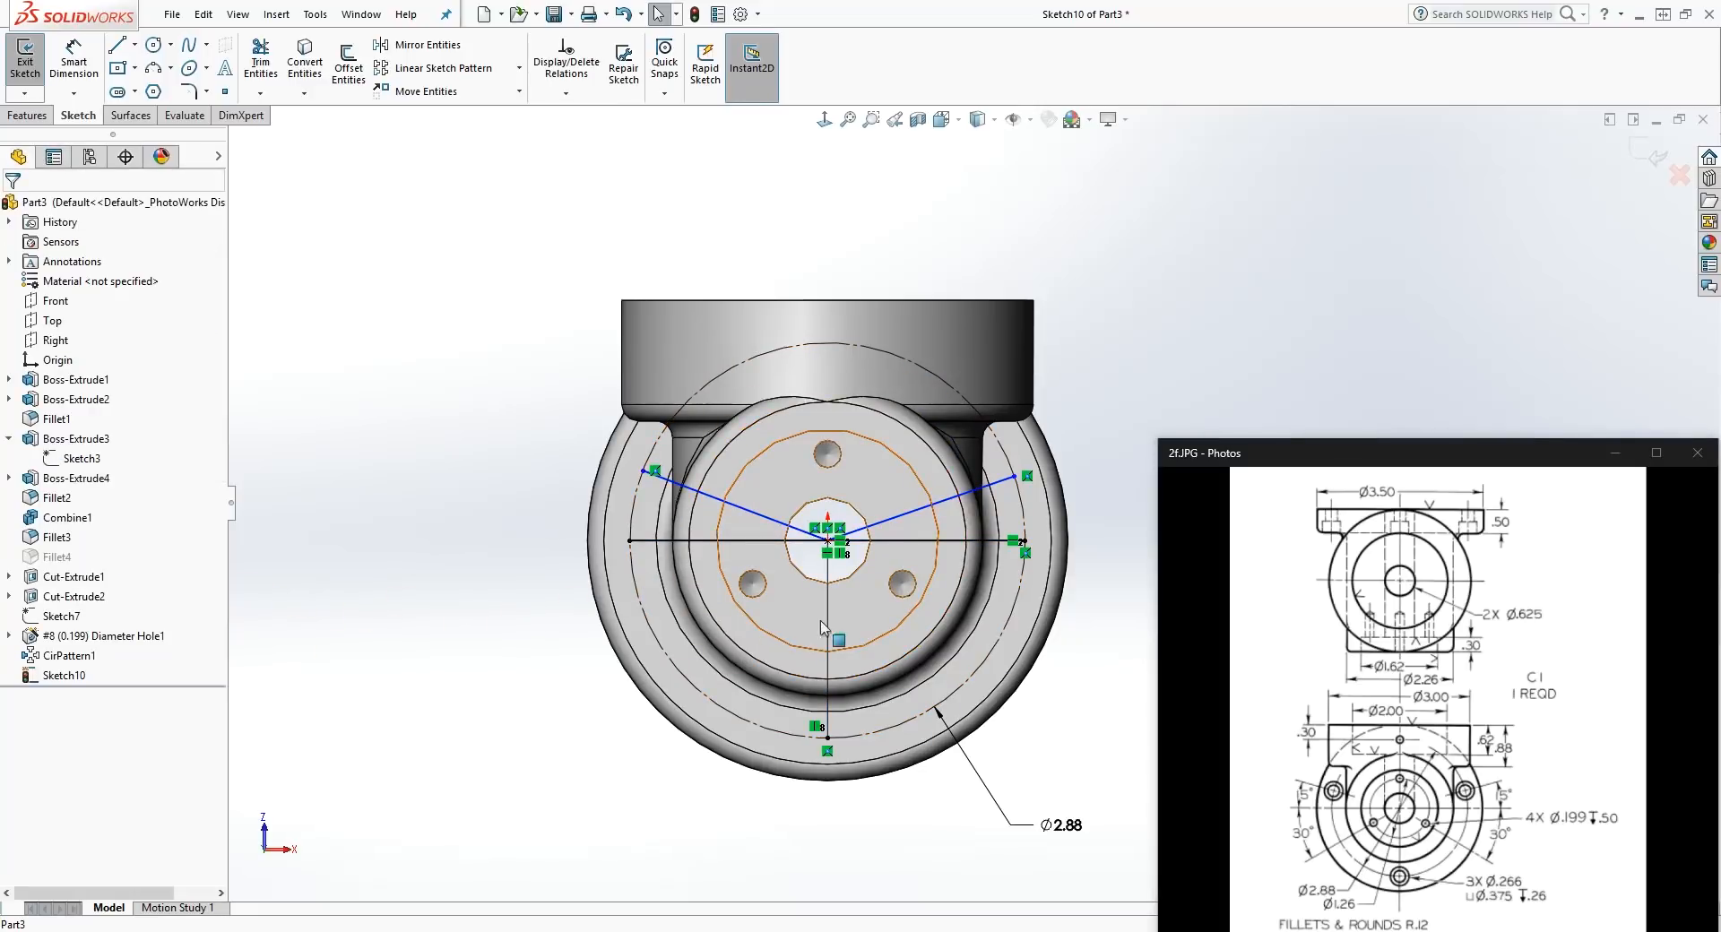
drag(859, 613, 753, 484)
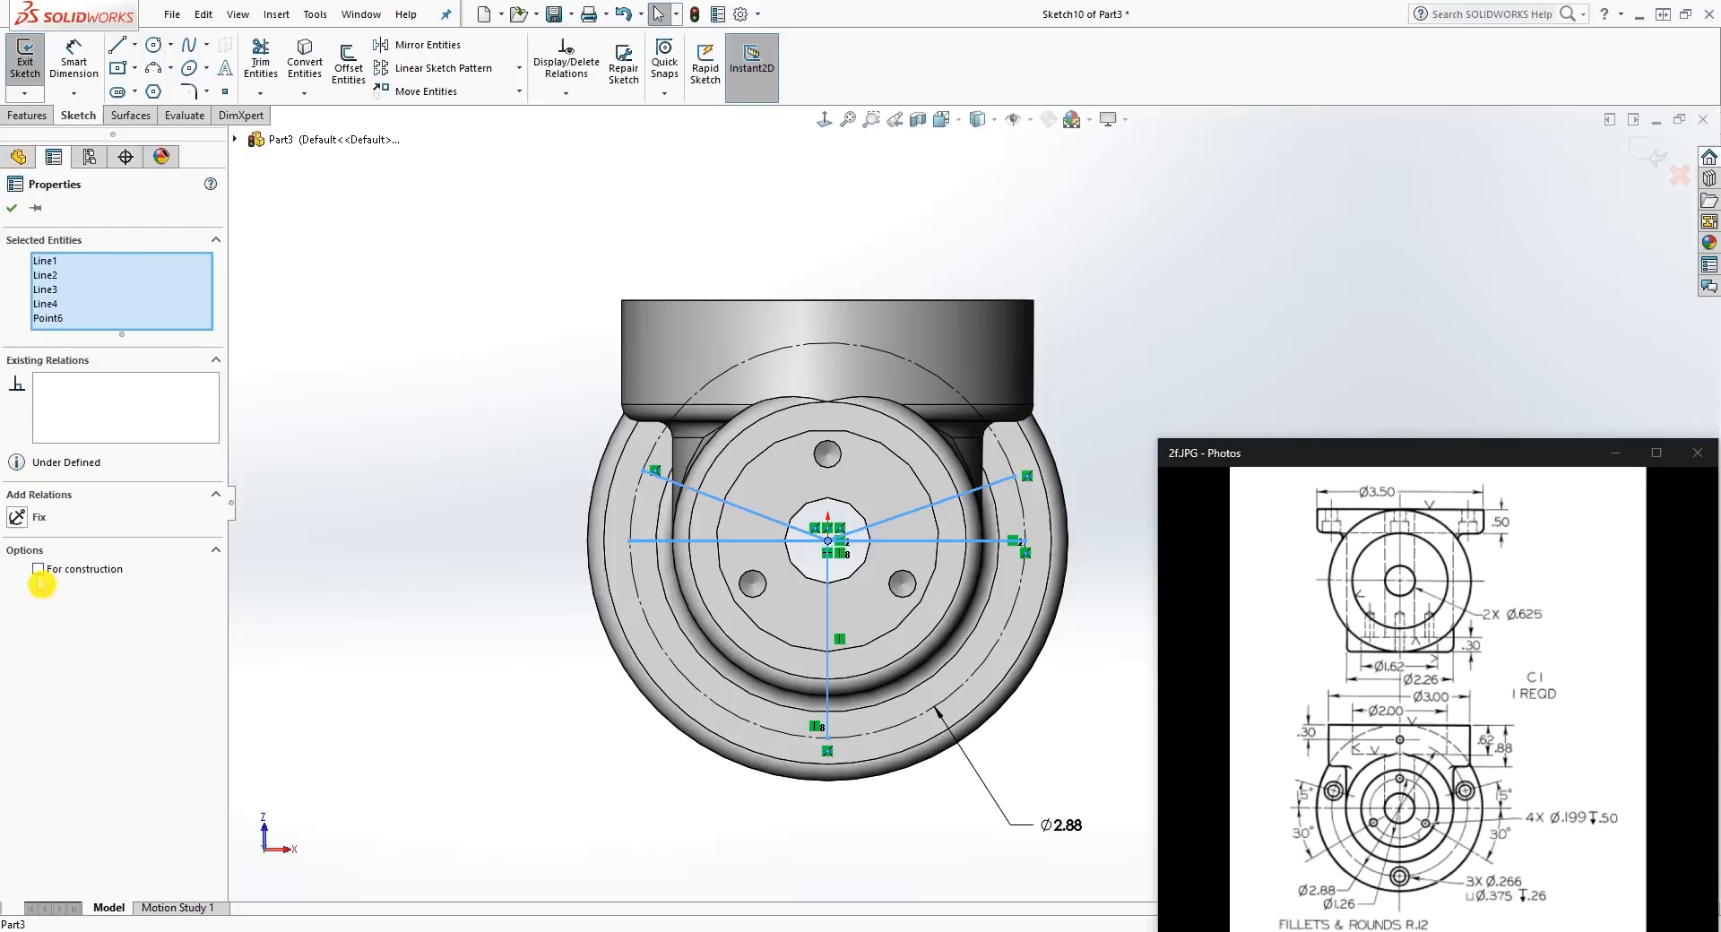
click(72, 570)
click(468, 531)
Step: Dimension the angle between the left slanted line and the horizontal line to 15°
key(d)
scroll(640, 558, down, 3)
click(1259, 804)
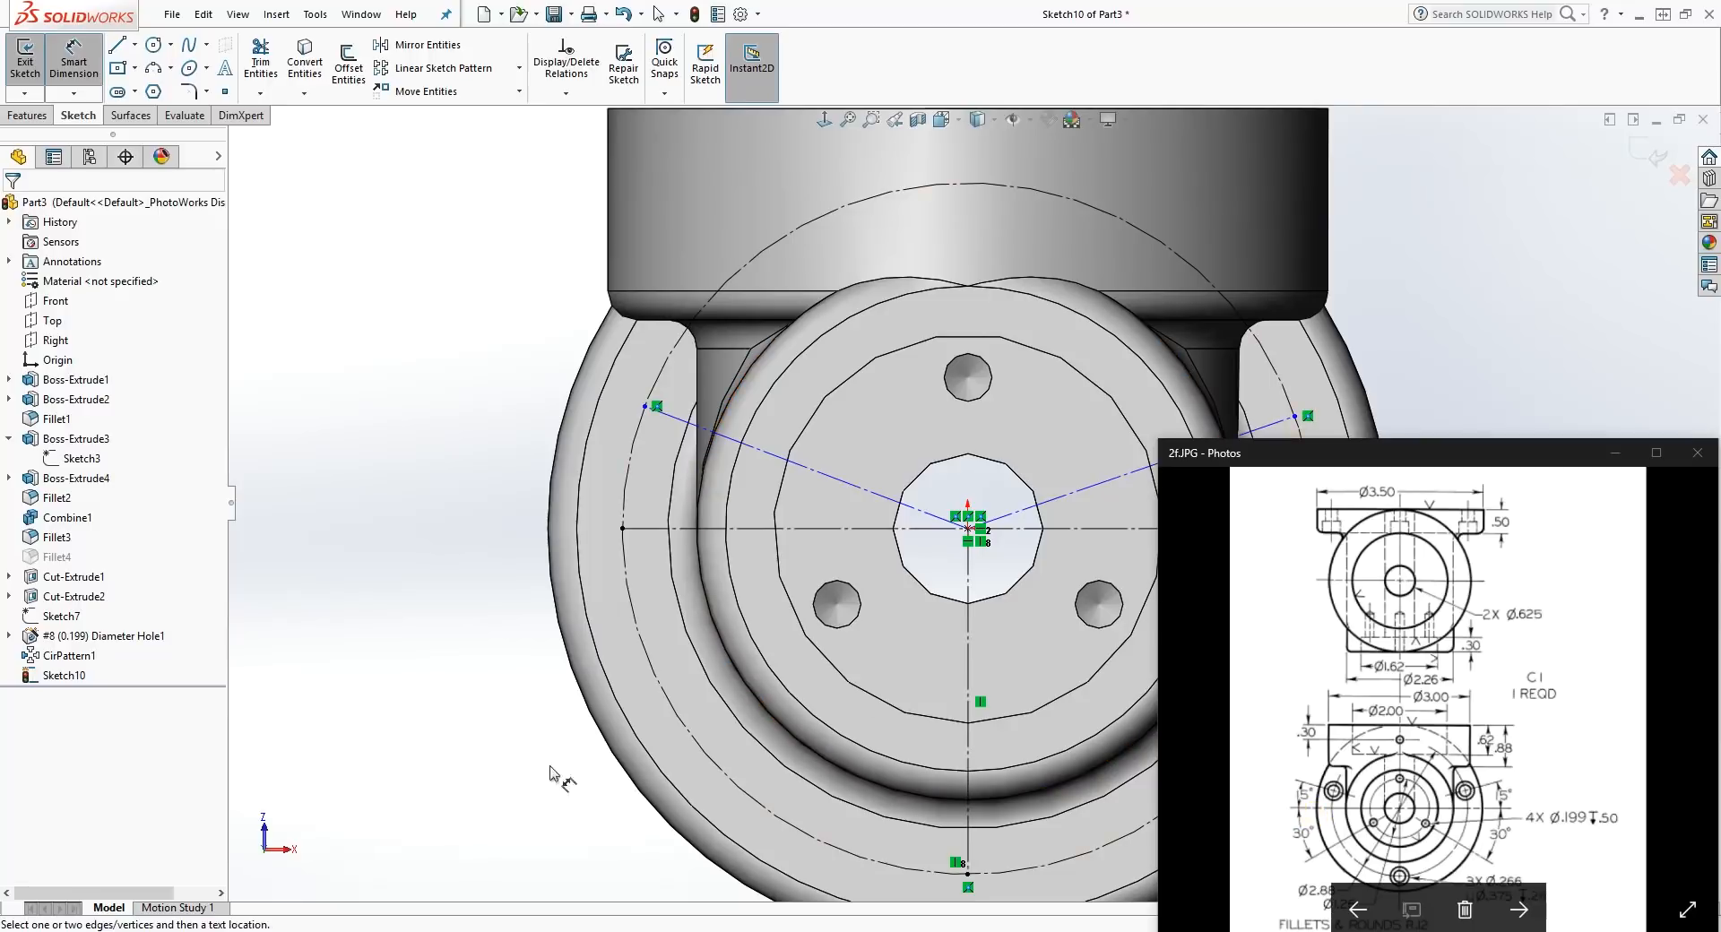
click(710, 528)
click(713, 433)
click(651, 484)
text(15)
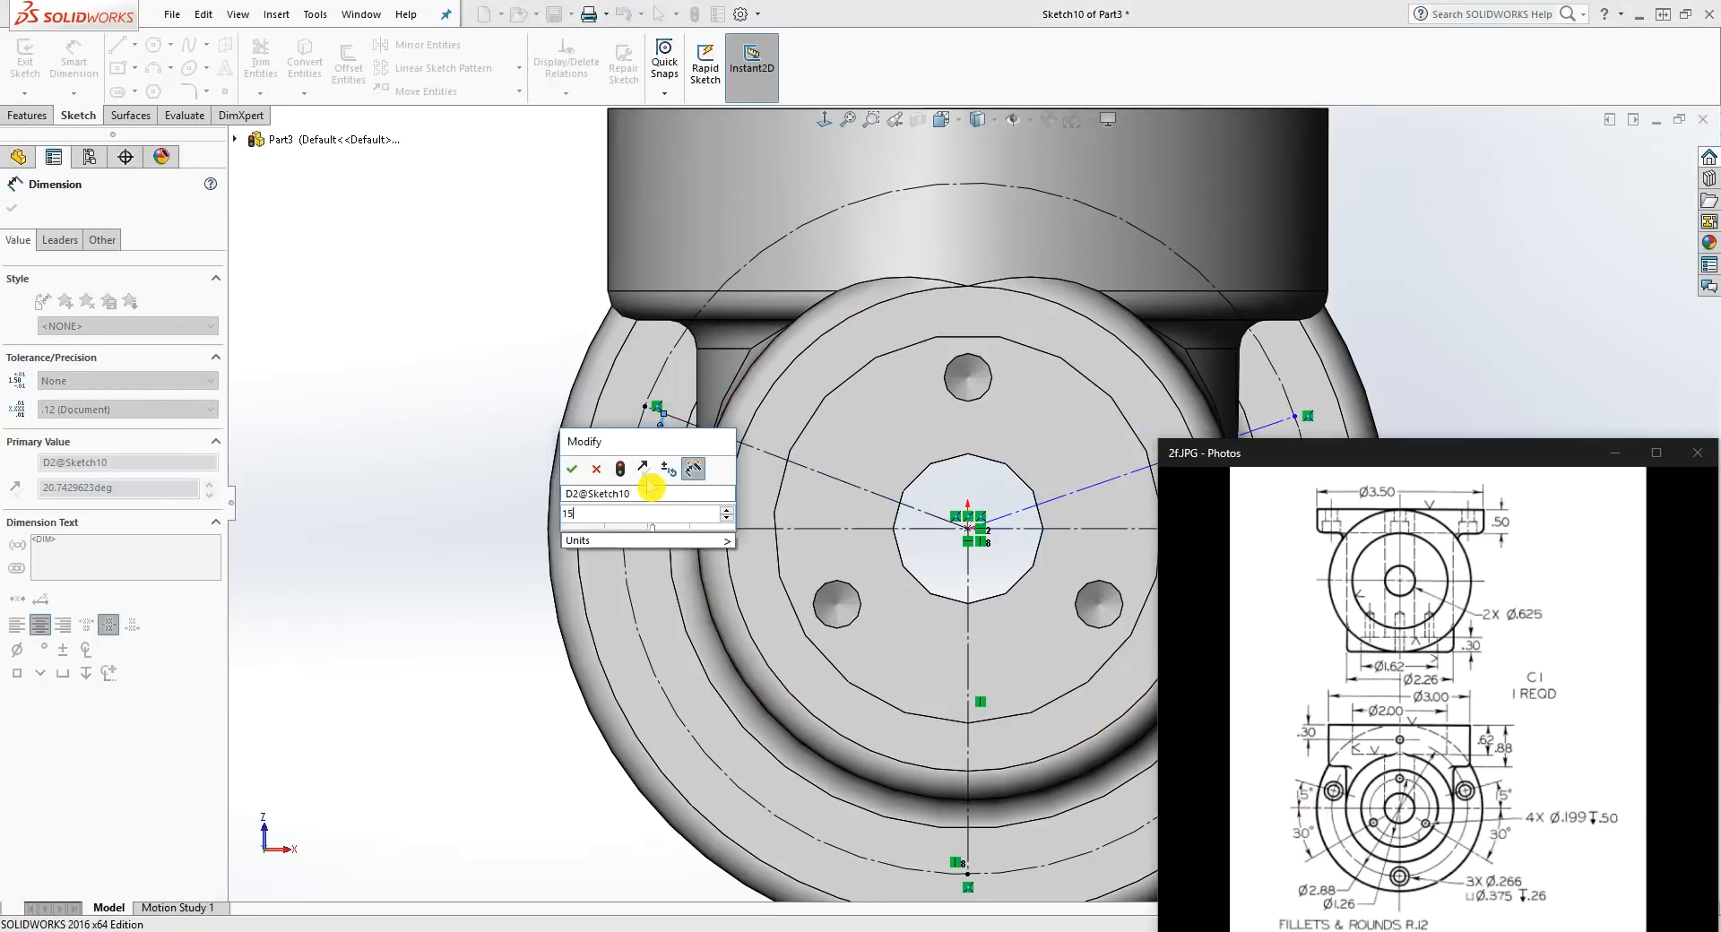
key(Return)
Step: Dimension the angle between the right slanted line and the horizontal line to 15°
scroll(932, 574, up, 5)
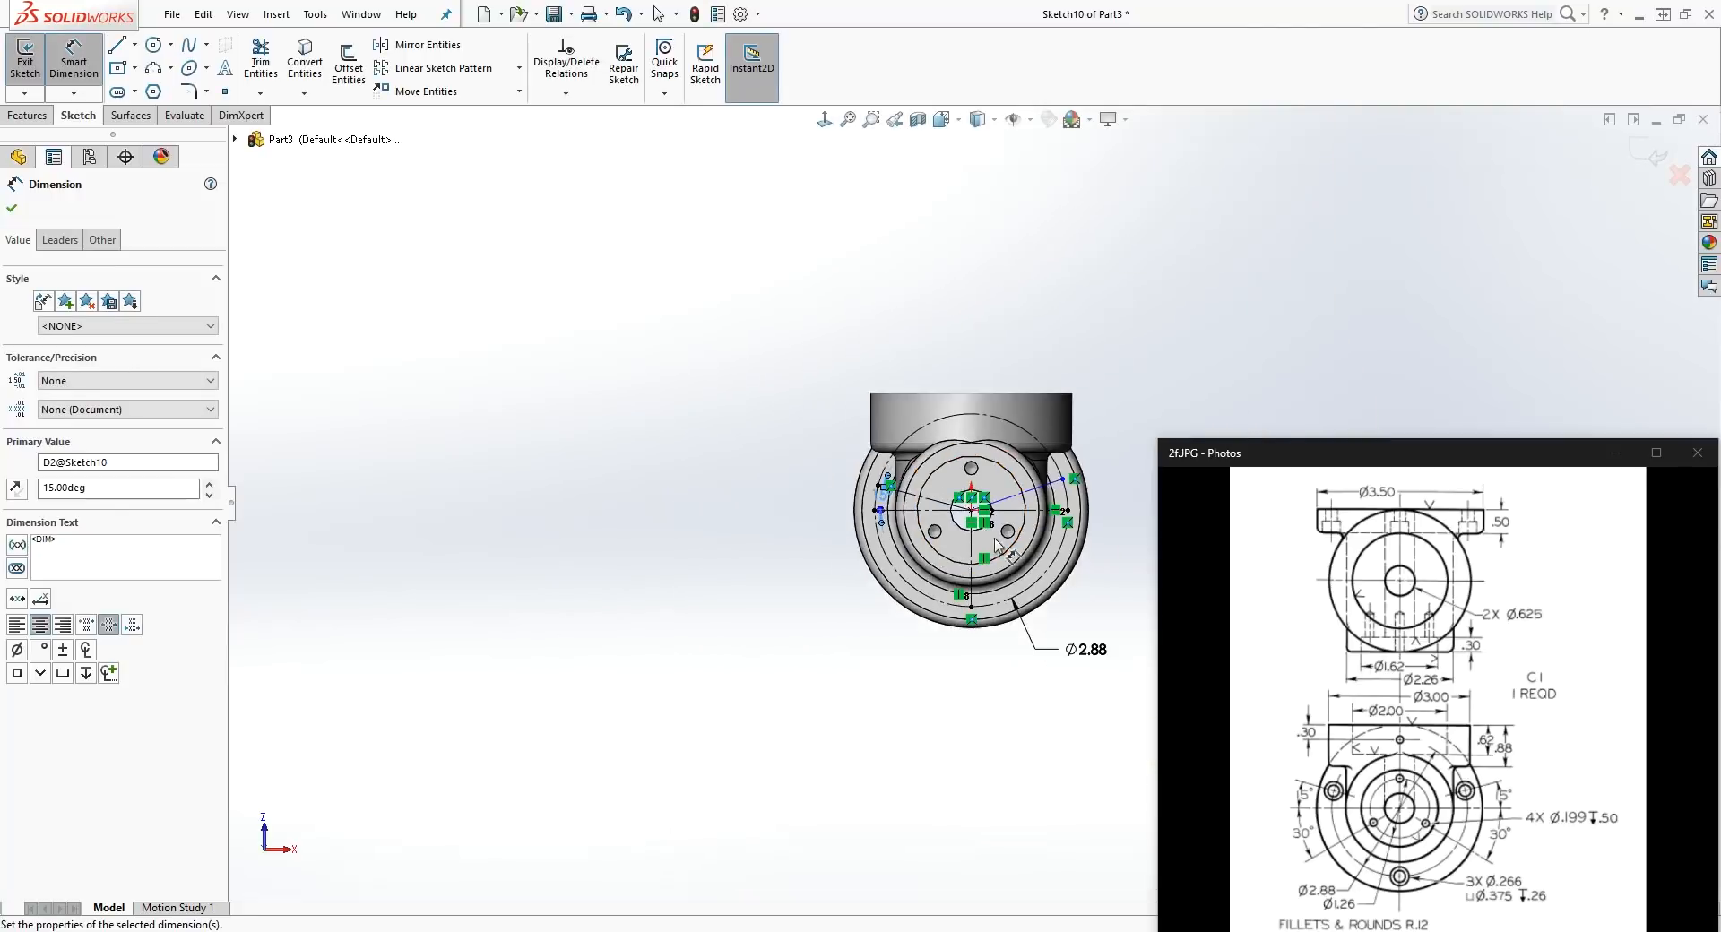
scroll(932, 573, down, 5)
click(913, 588)
click(892, 508)
click(901, 563)
click(892, 548)
text(15)
key(Return)
scroll(947, 549, up, 2)
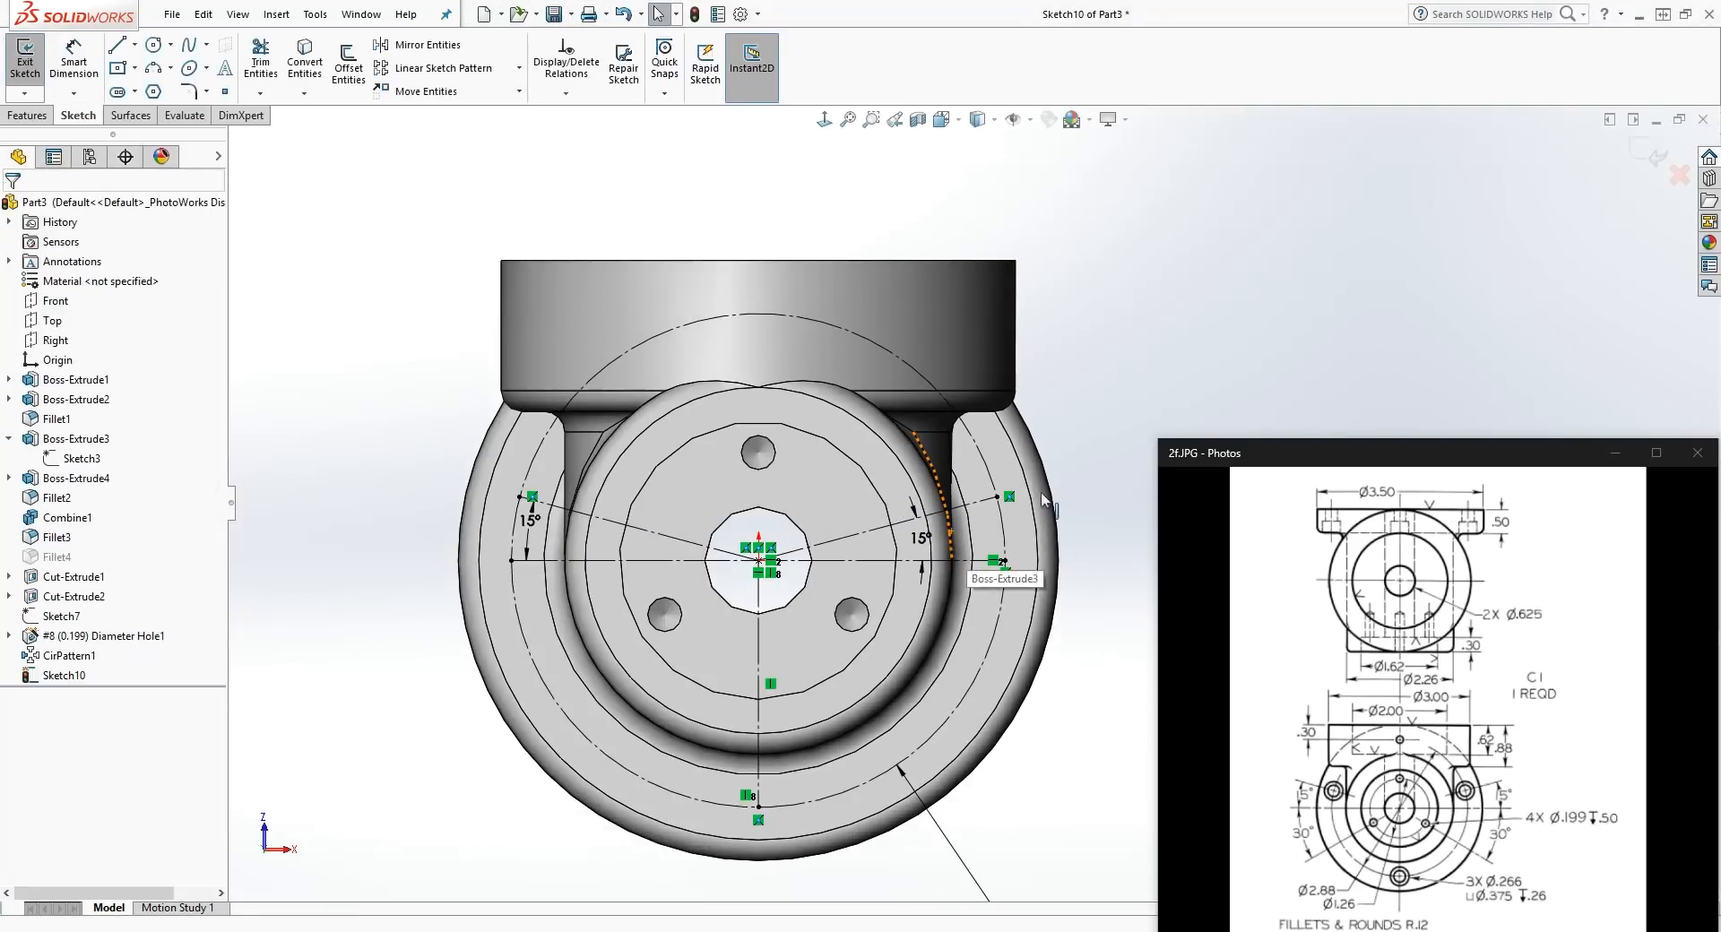
Step: Sketch two concentric circles at each slanted line's outer end, radii about 0.17 and 0.08 in left, 0.14 and 0.07 in right
click(135, 49)
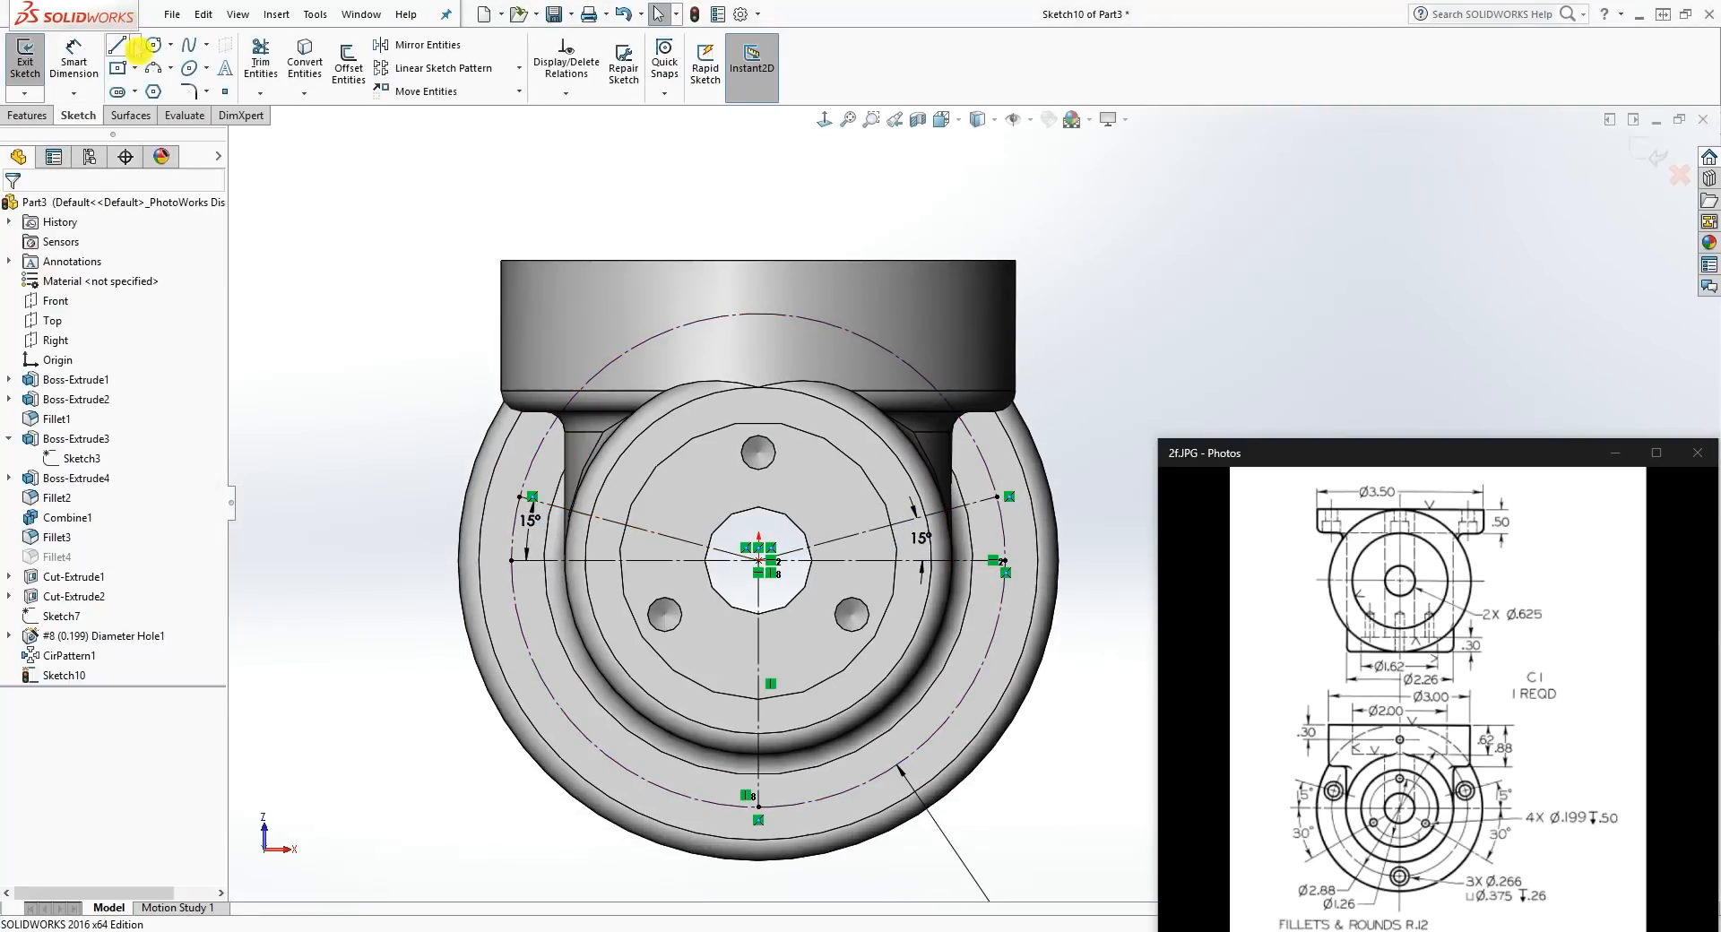
click(520, 496)
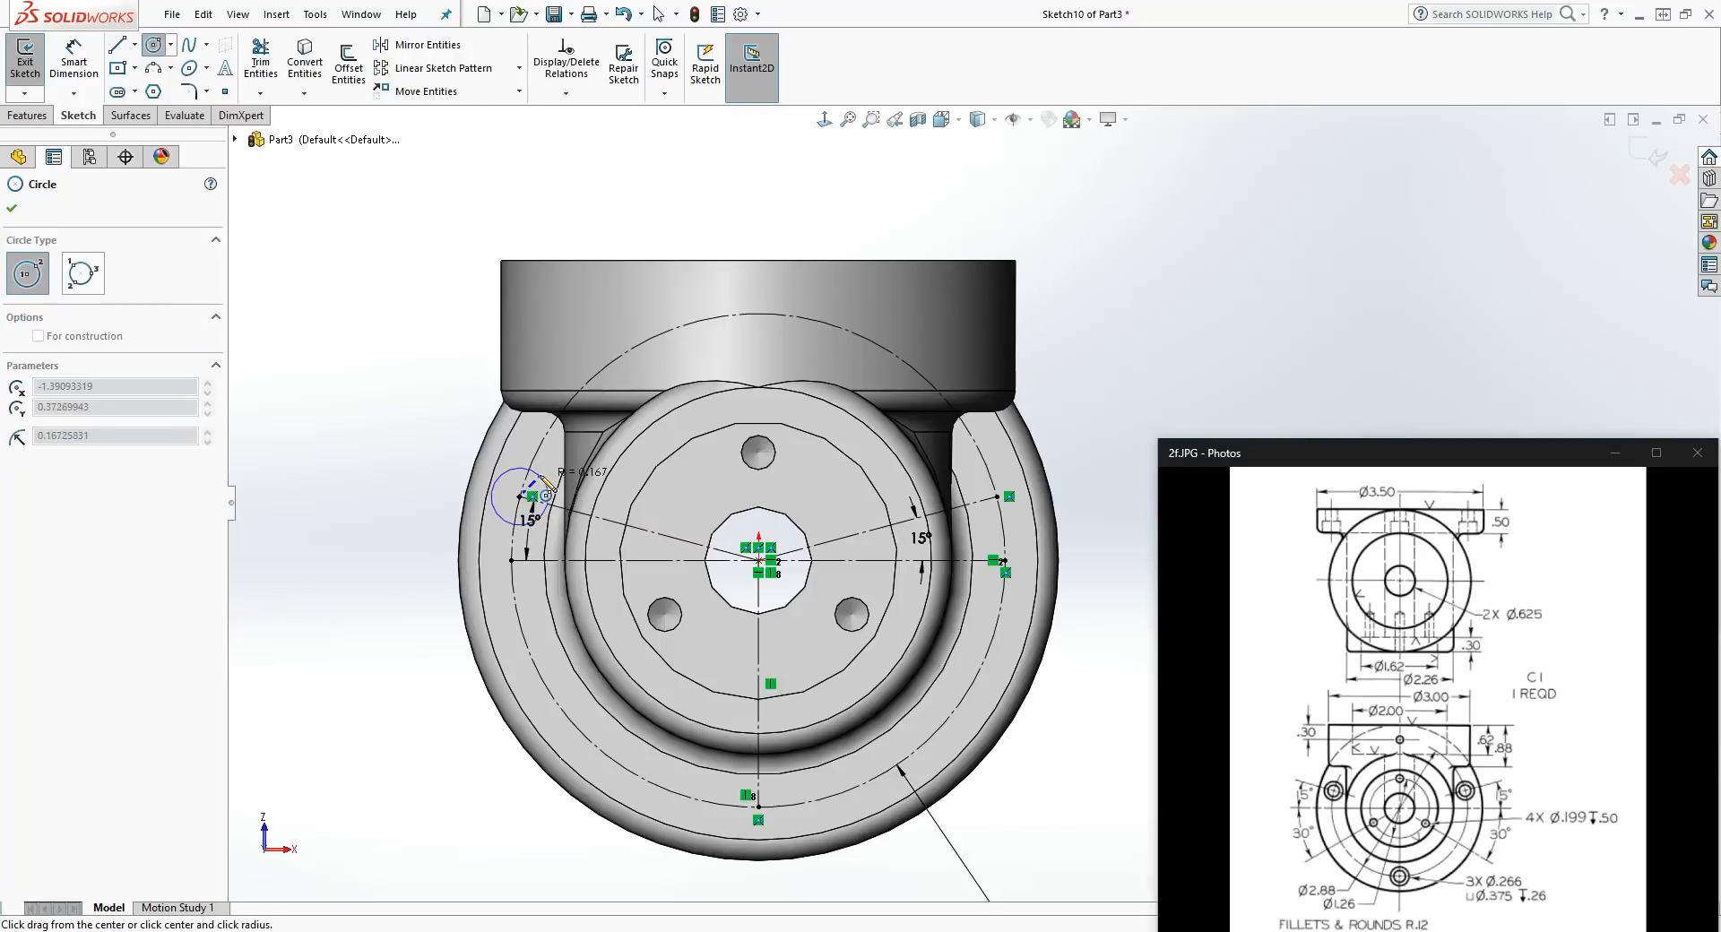
click(534, 517)
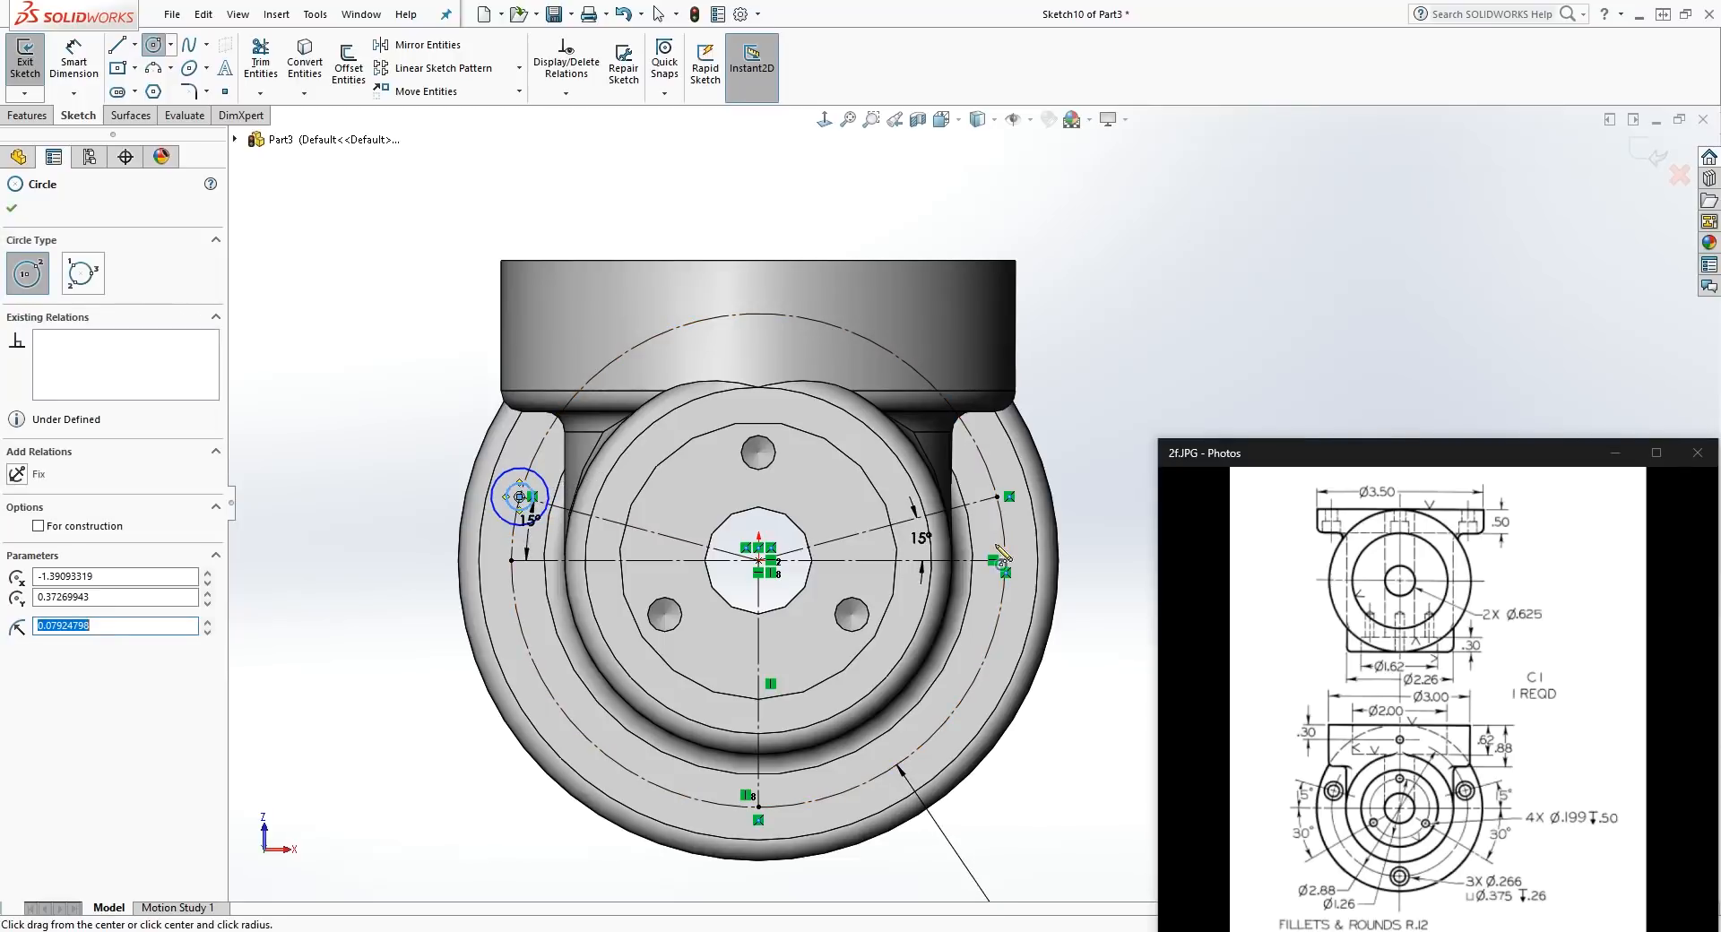
click(998, 496)
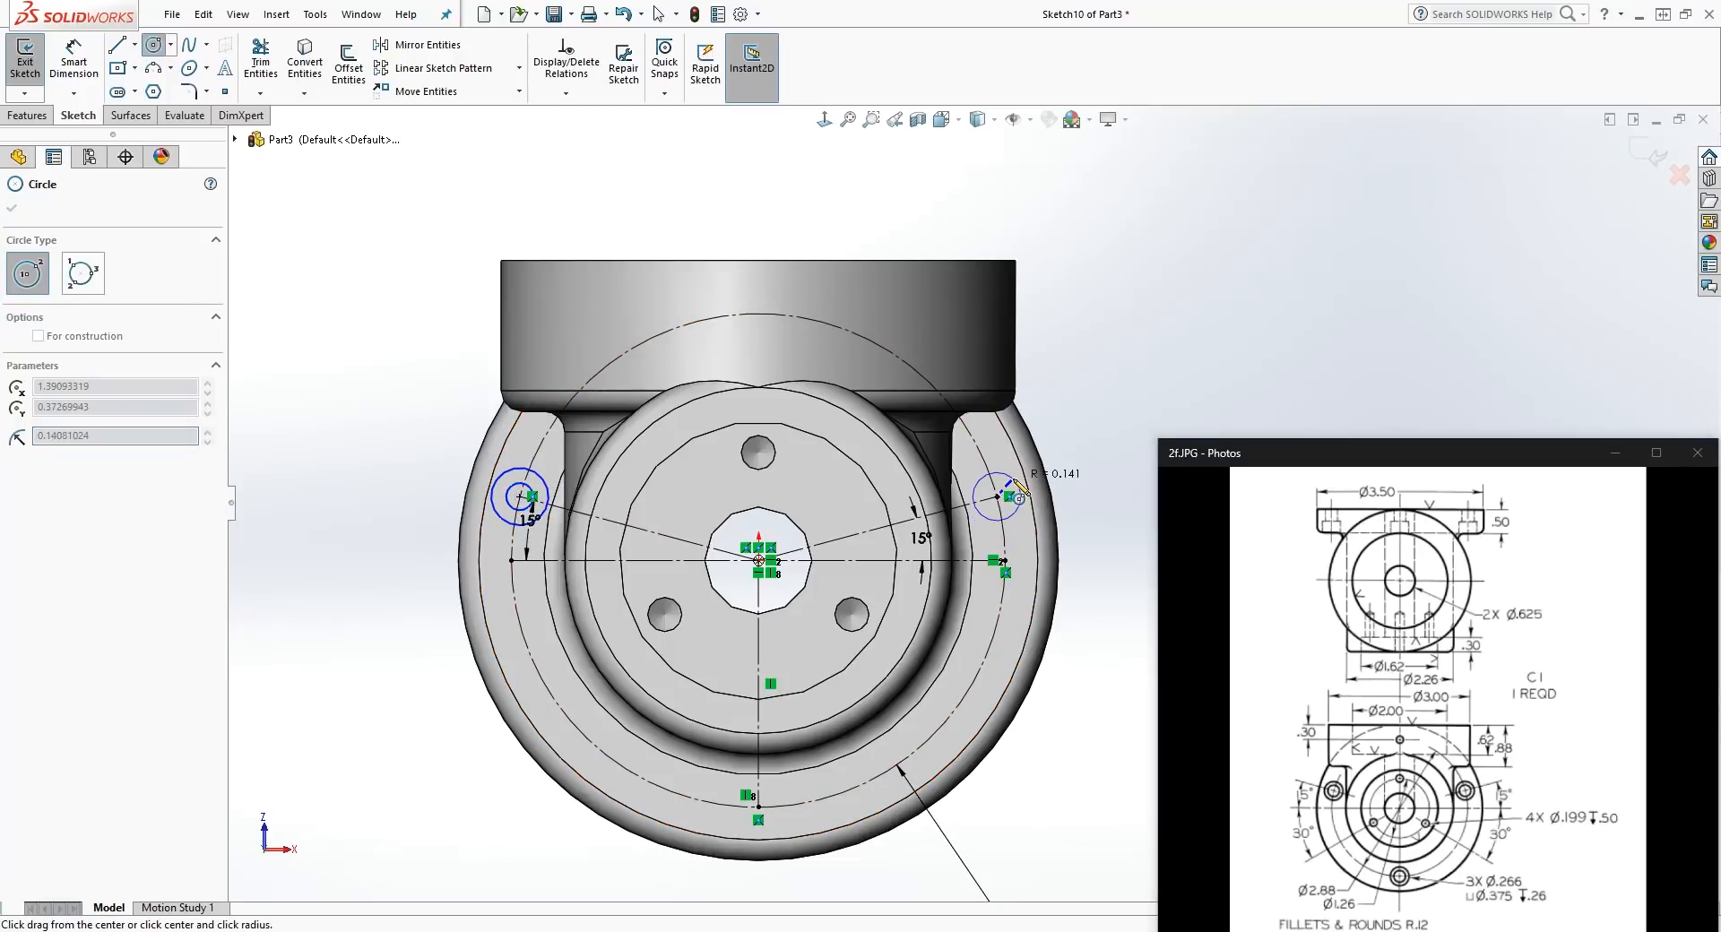
click(1016, 481)
click(998, 496)
click(1013, 500)
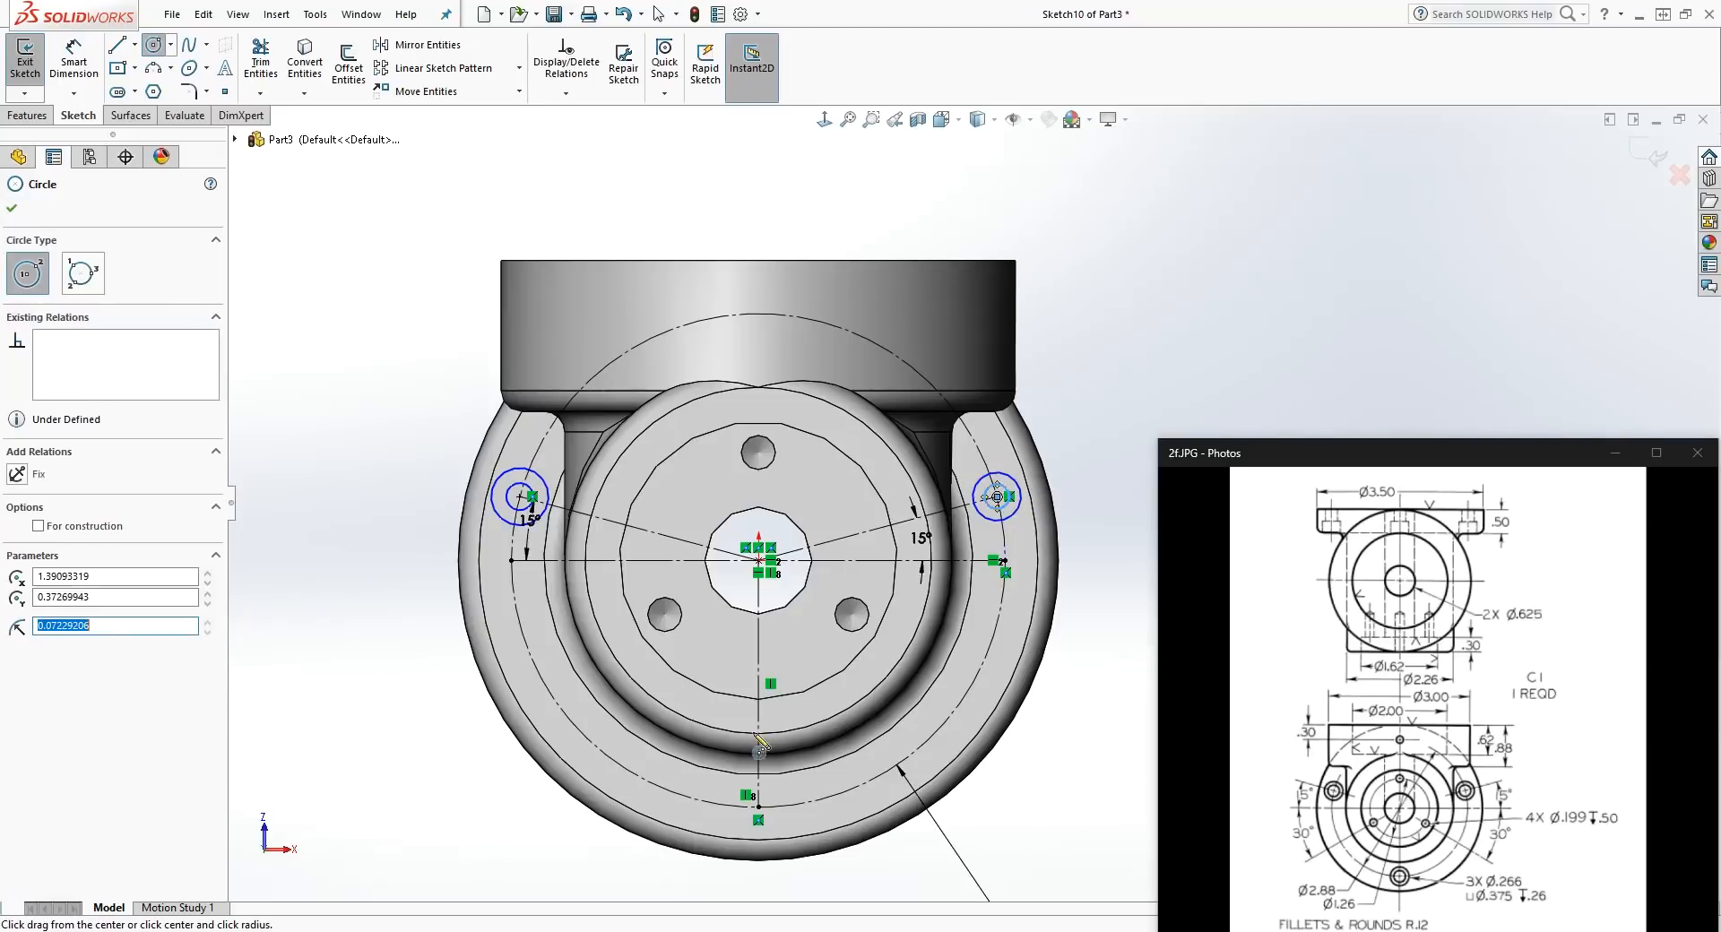
Step: Sketch two concentric circles at the vertical line's lower end, with radii of about 0.23 and 0.12 in
click(759, 807)
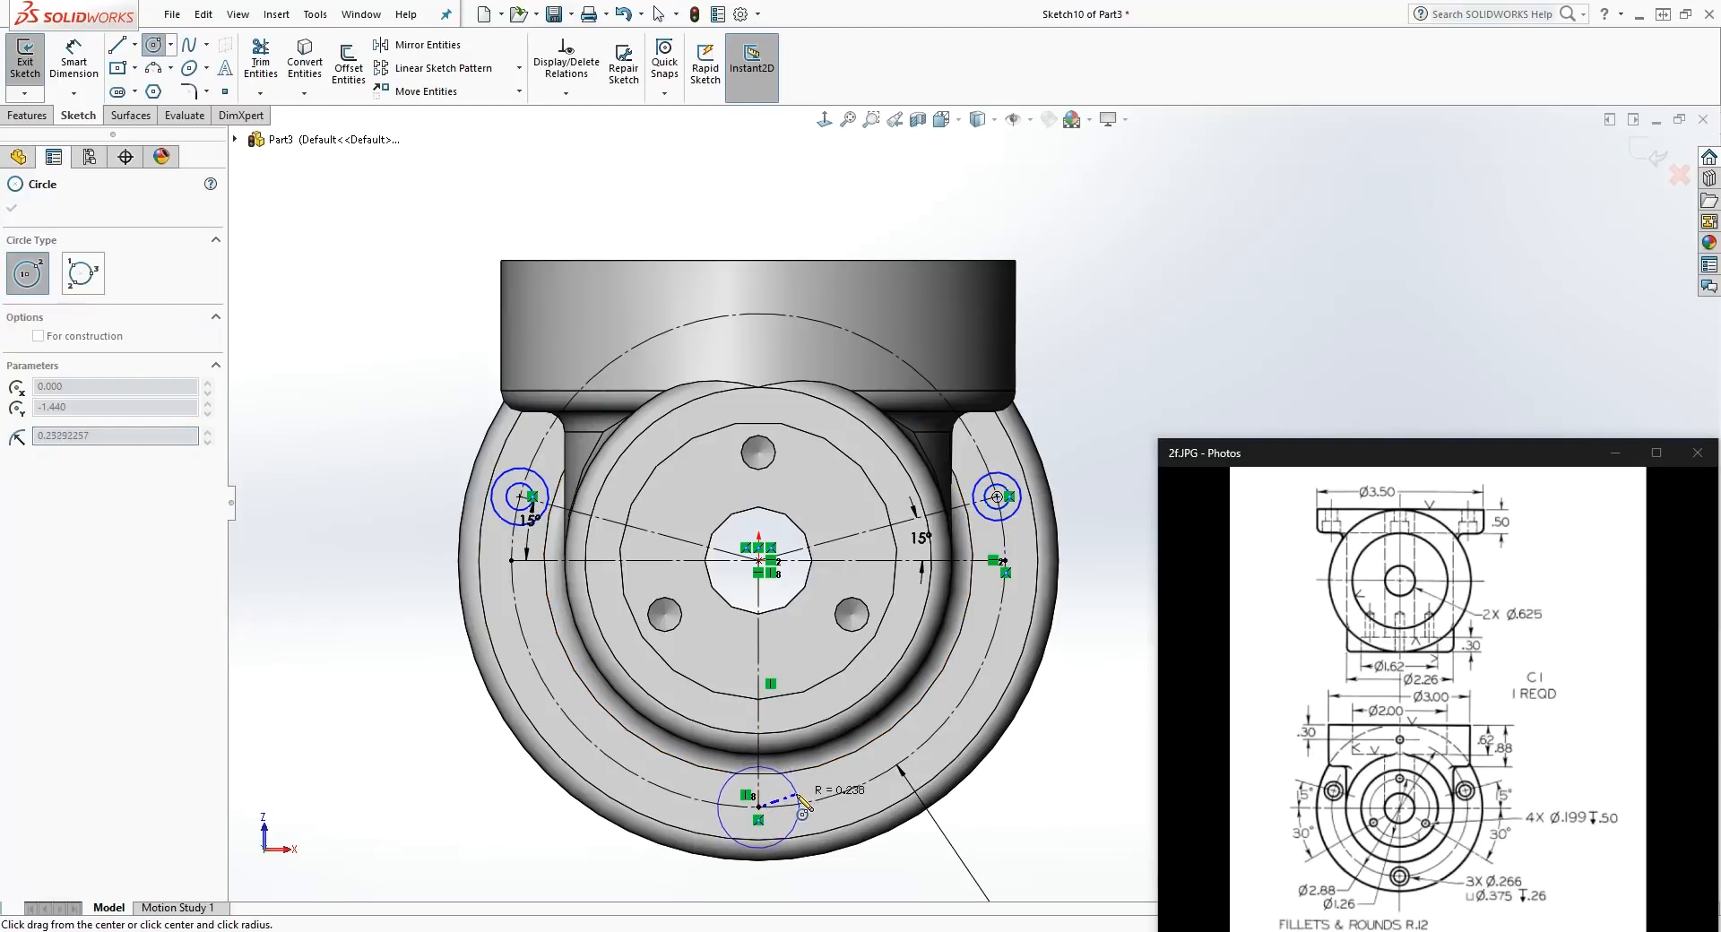
click(796, 800)
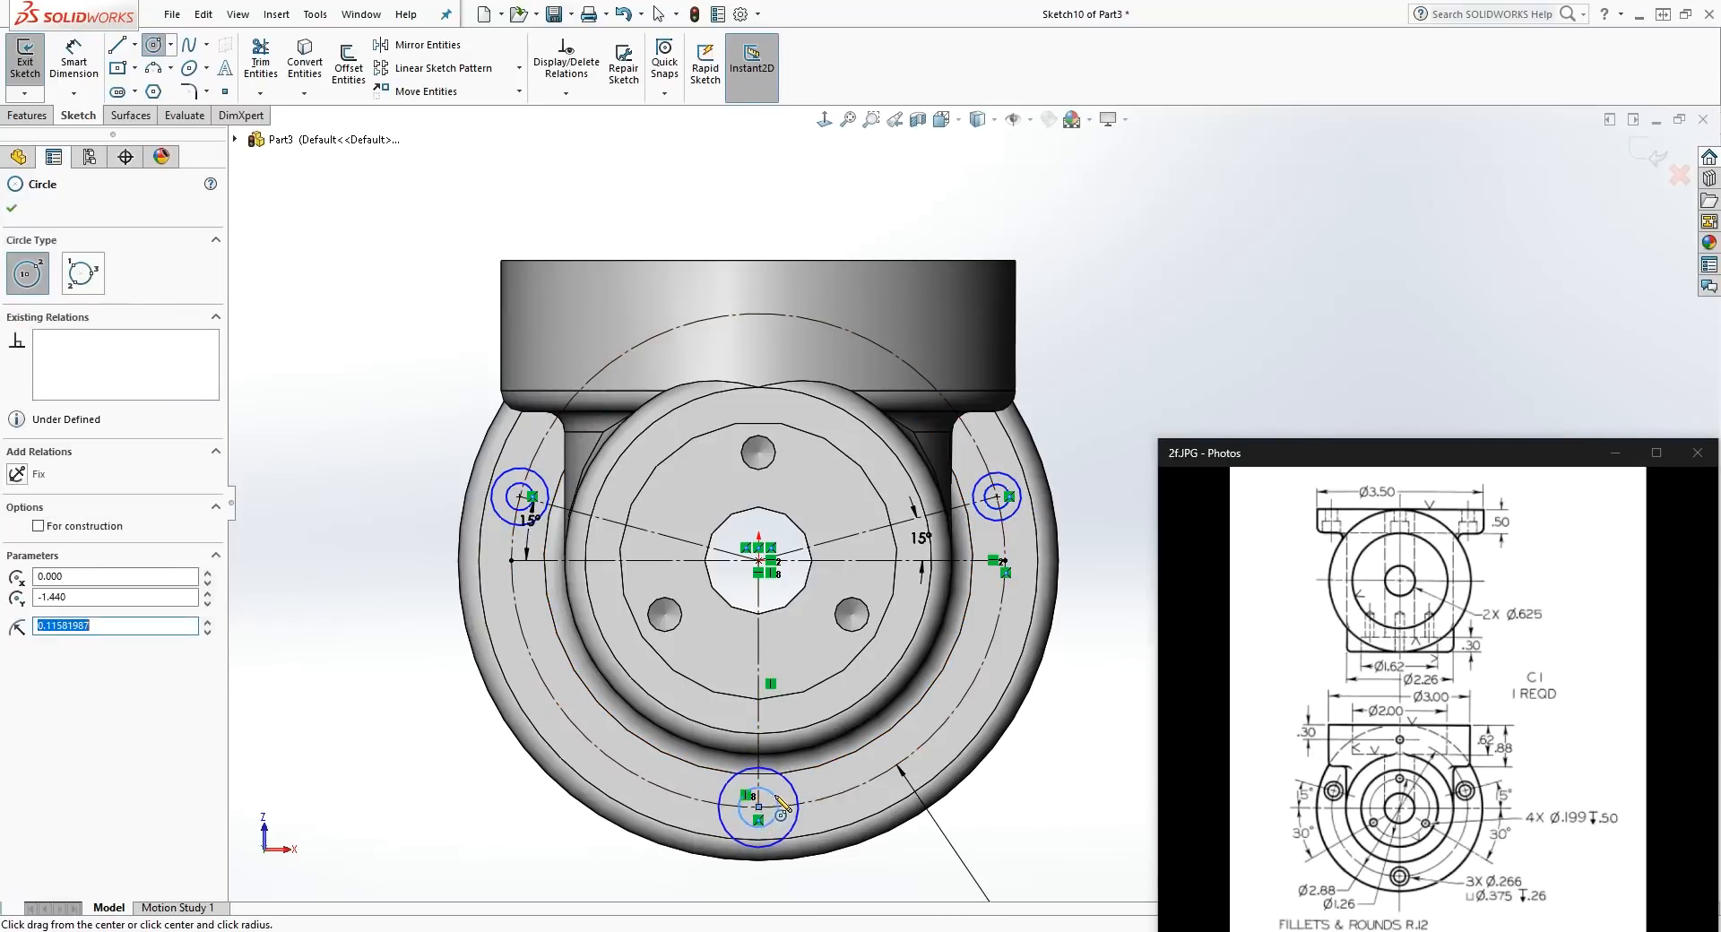
key(Escape)
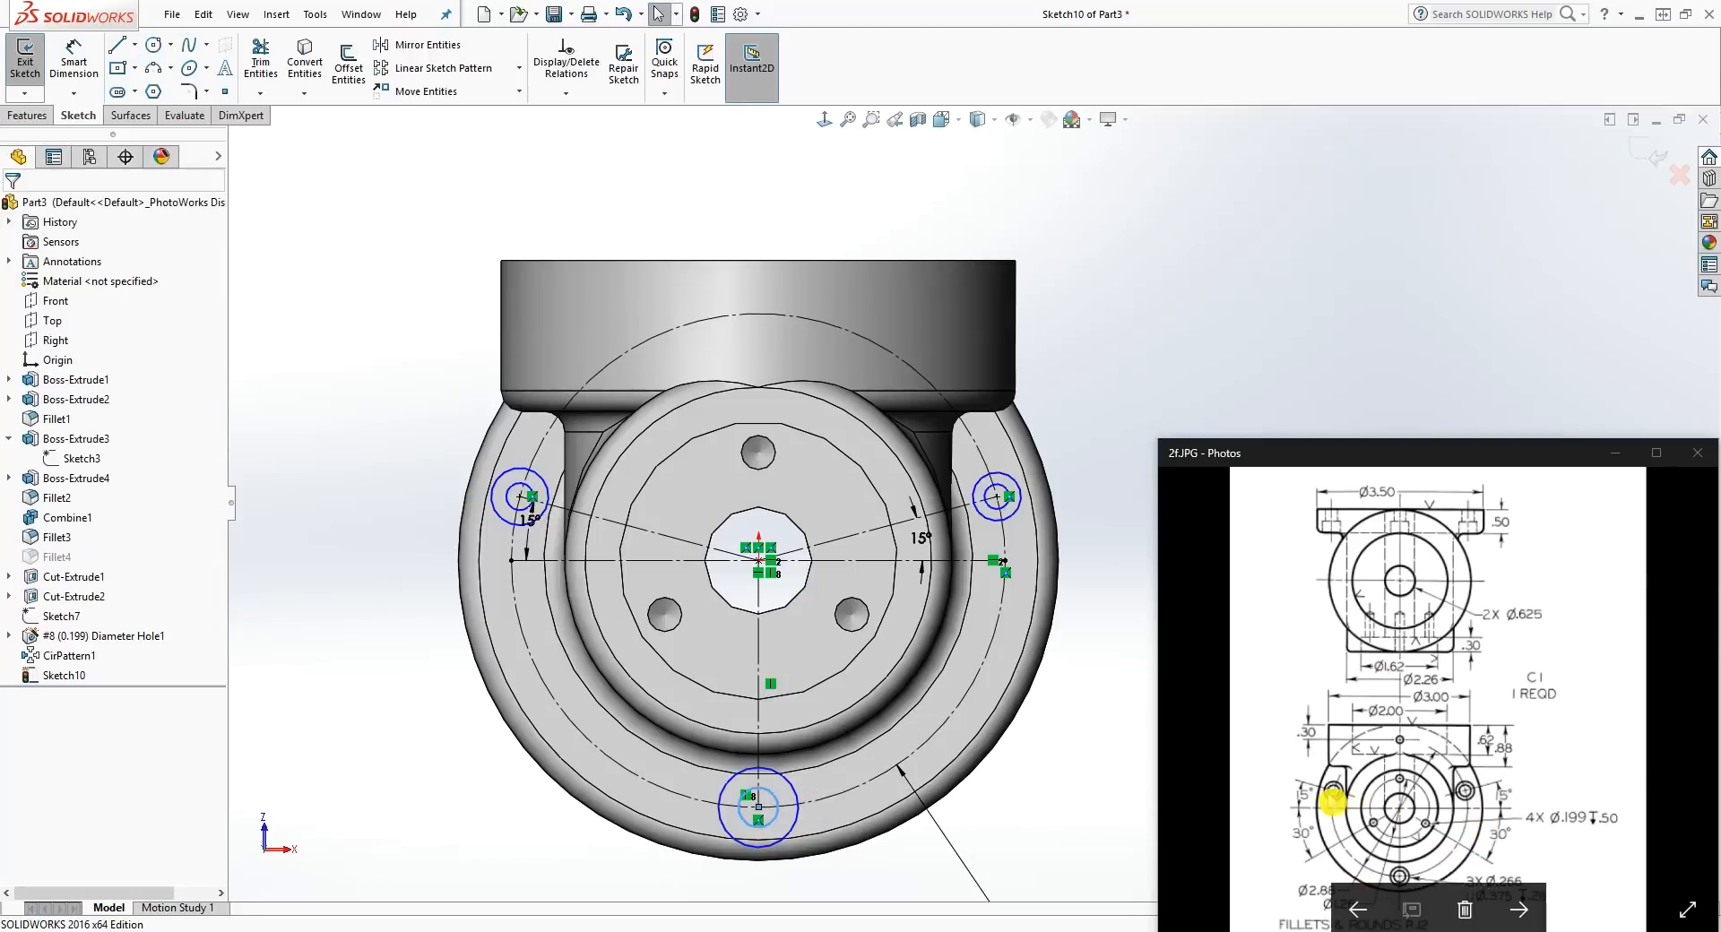
Step: Apply an Equal relation to the three outer circles on the bolt circle
scroll(1001, 553, down, 3)
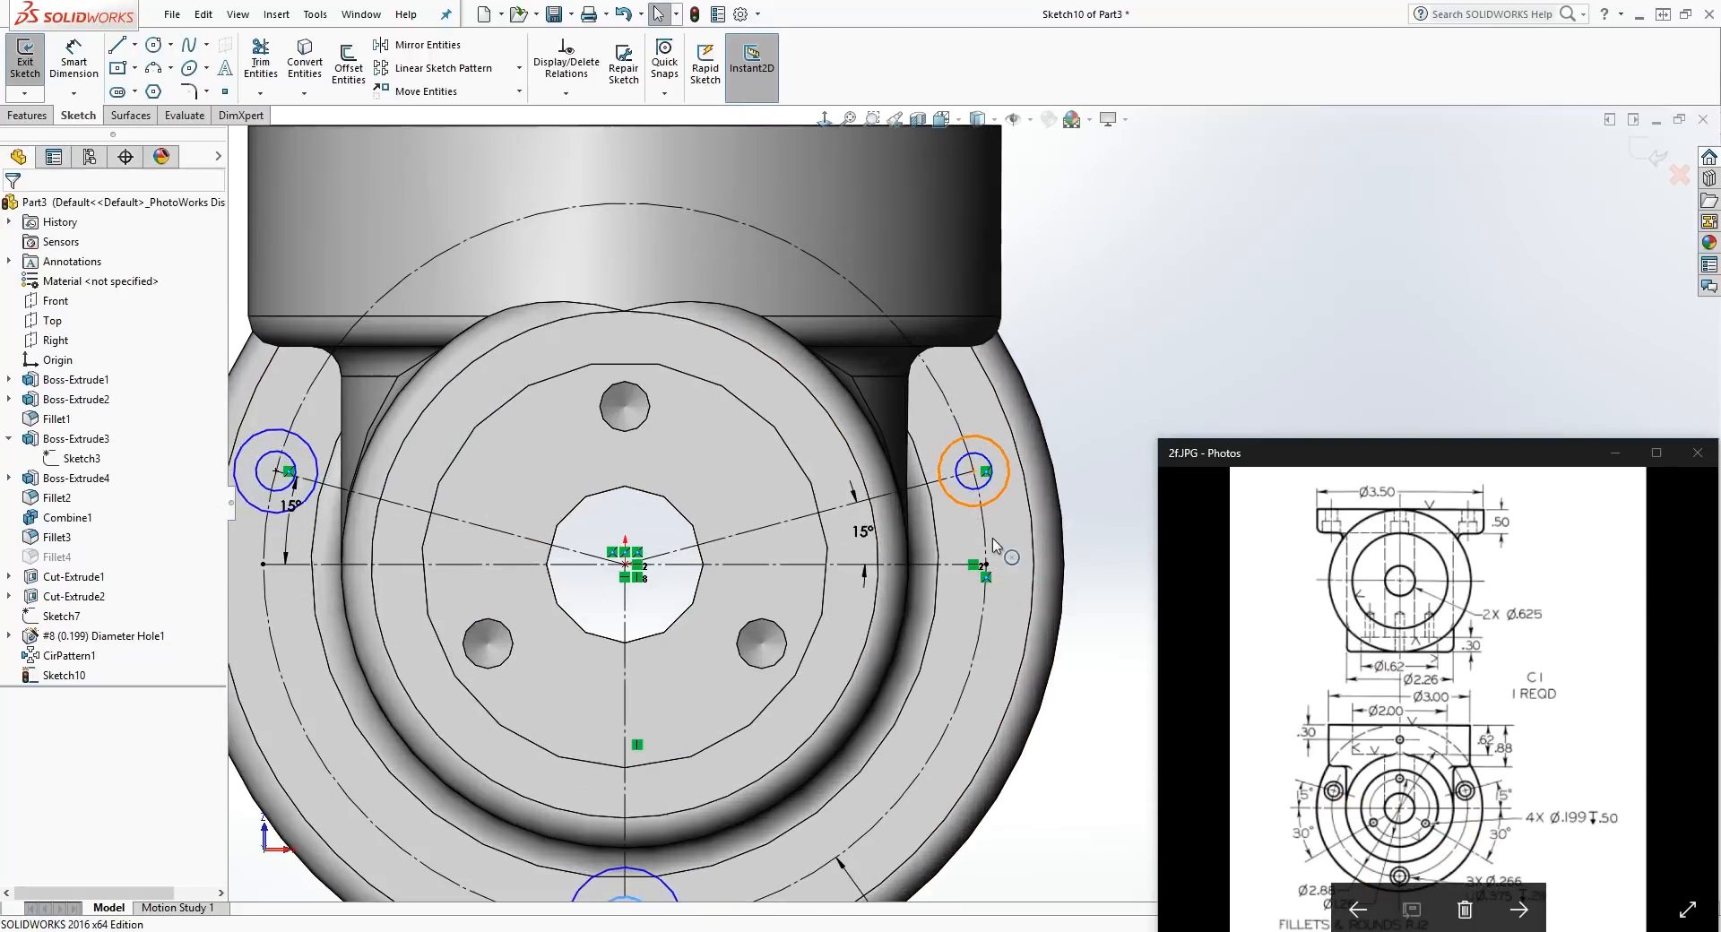
click(997, 503)
scroll(991, 502, up, 2)
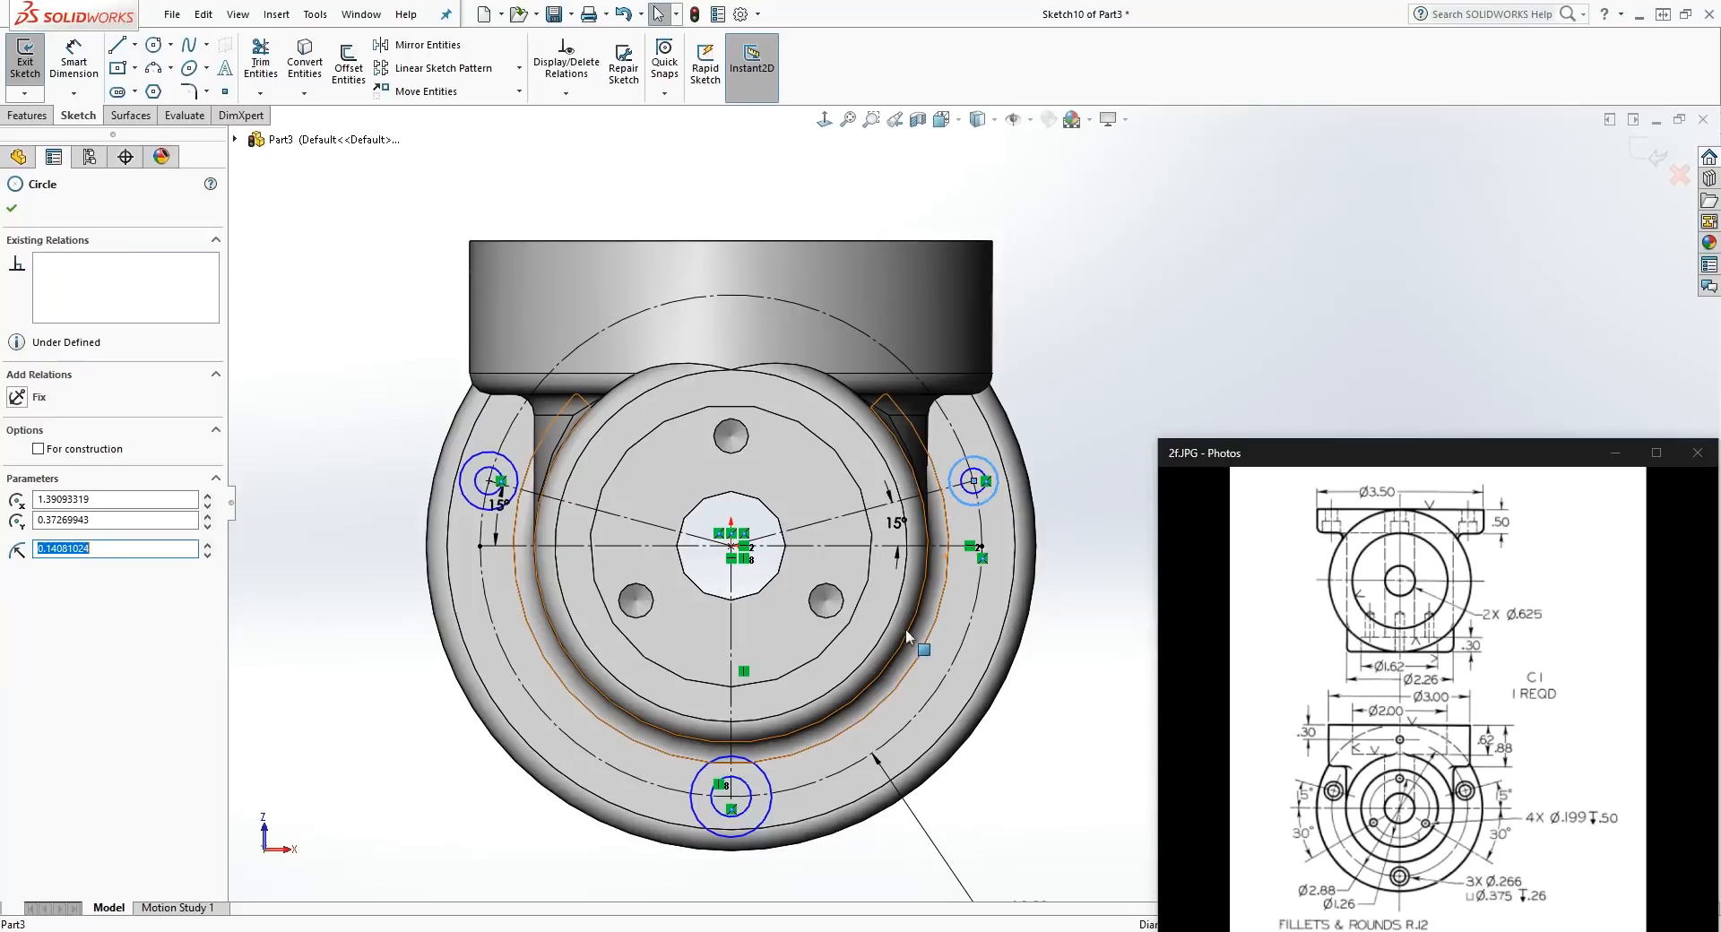
ctrl+click(770, 787)
ctrl+click(474, 511)
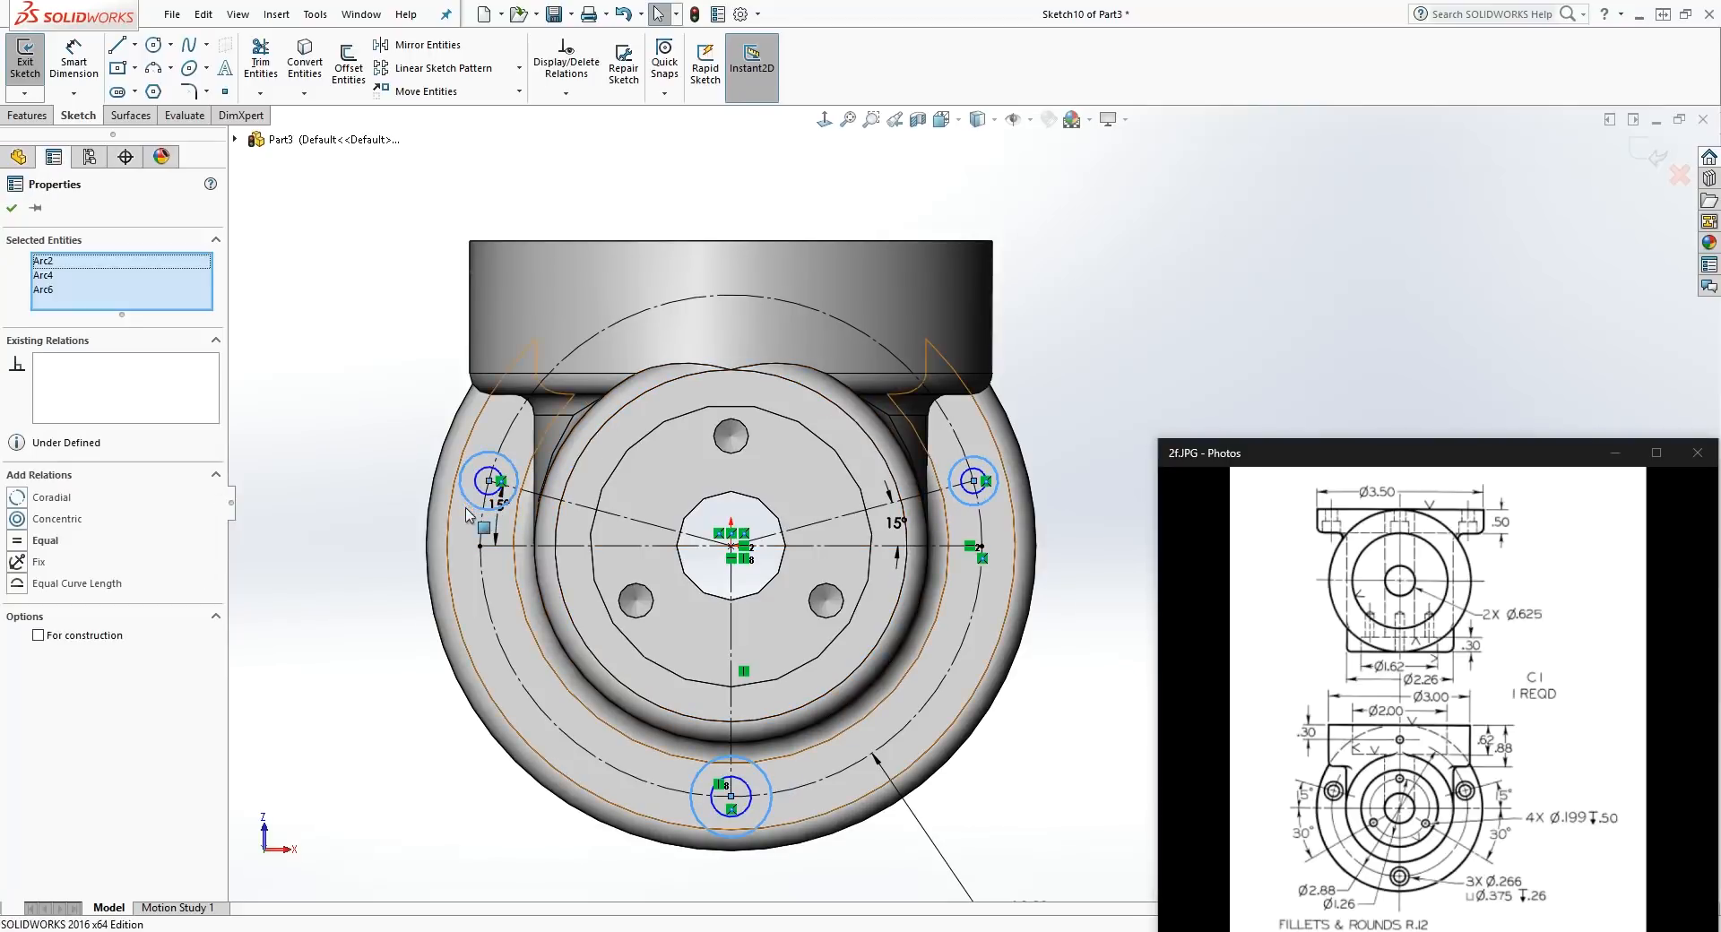
click(18, 542)
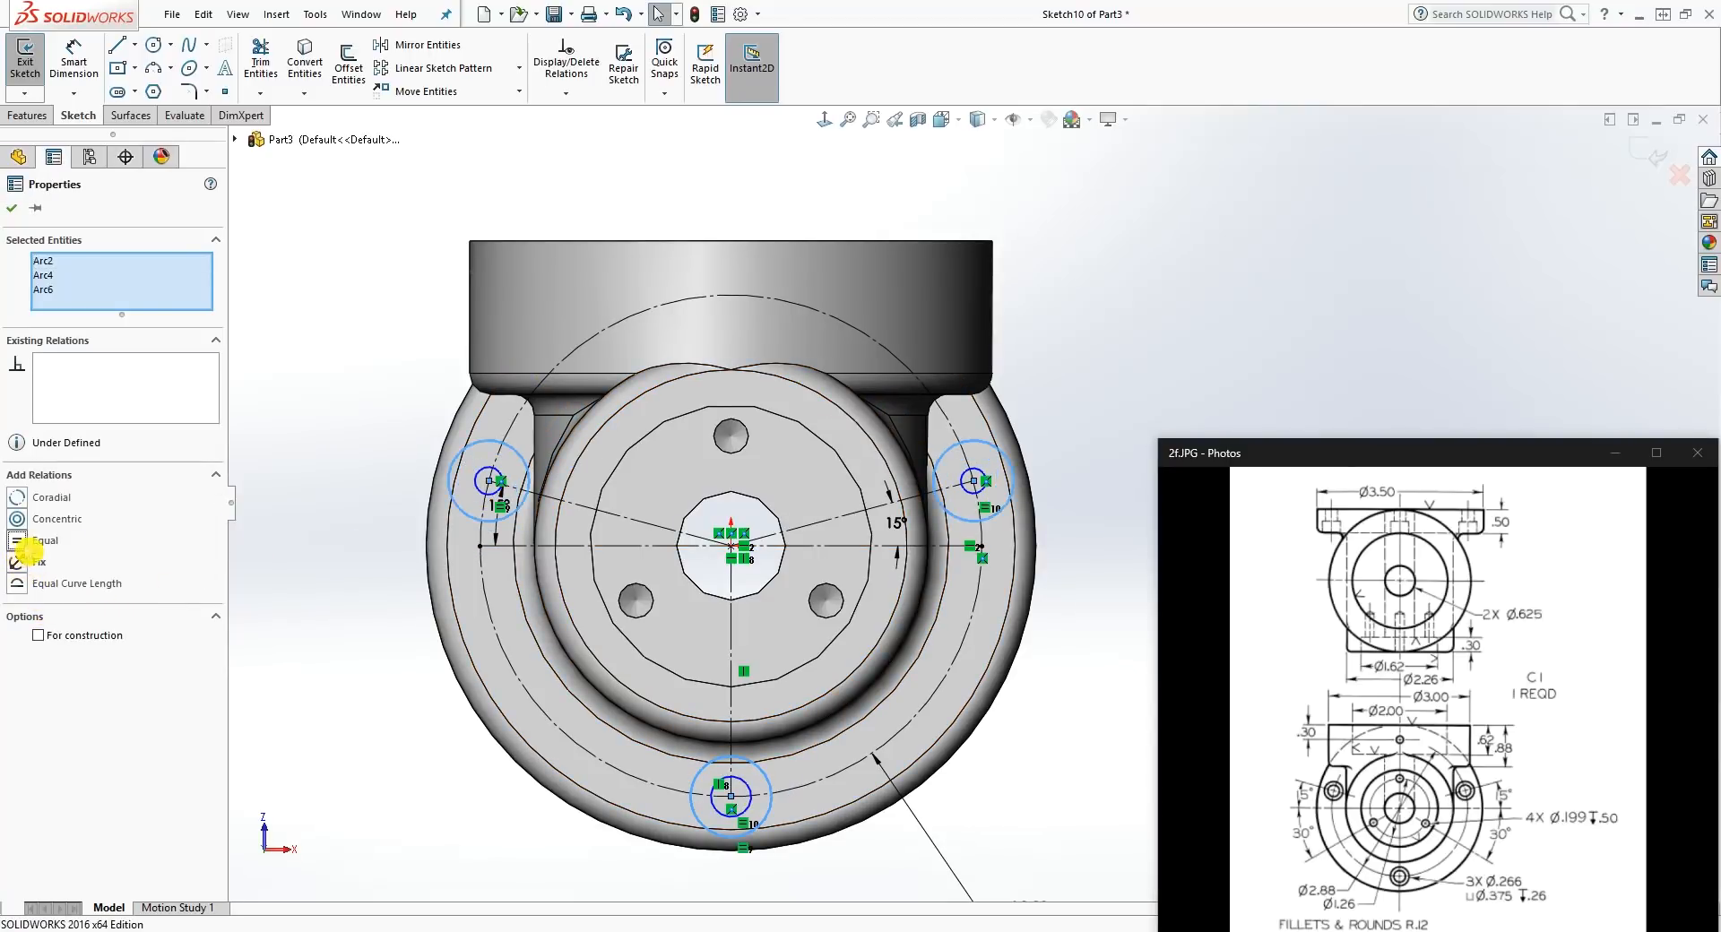
Step: Make the three inner circles on the bolt circle the same size with an Equal relation
click(478, 489)
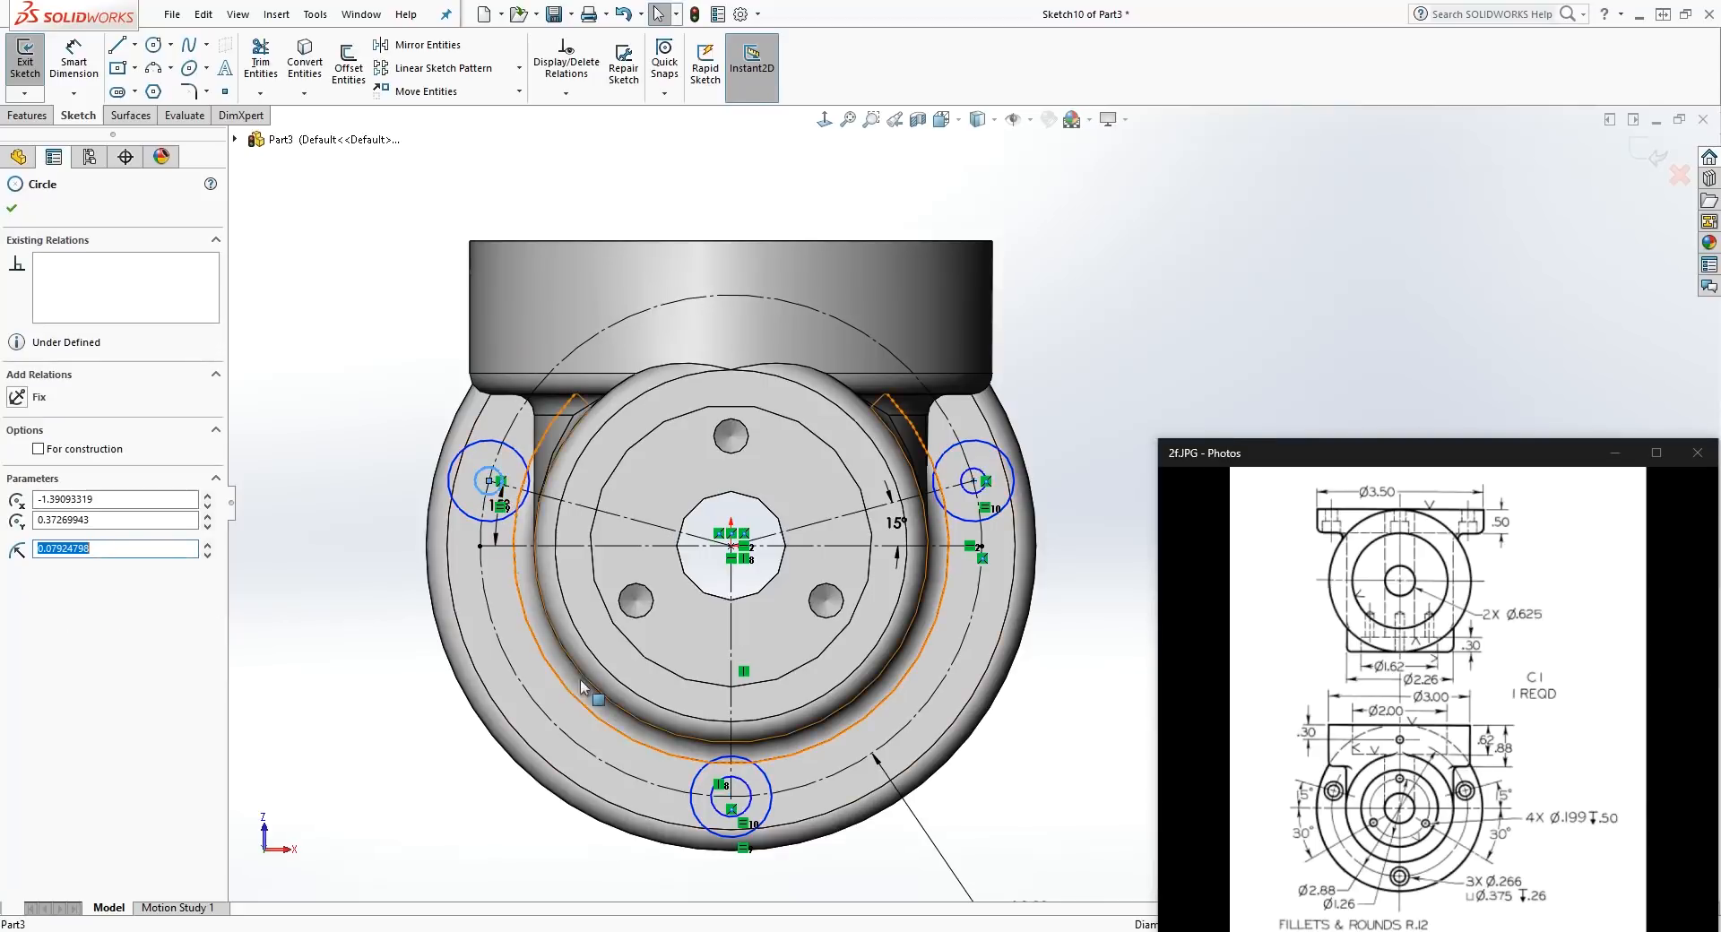
ctrl+click(730, 807)
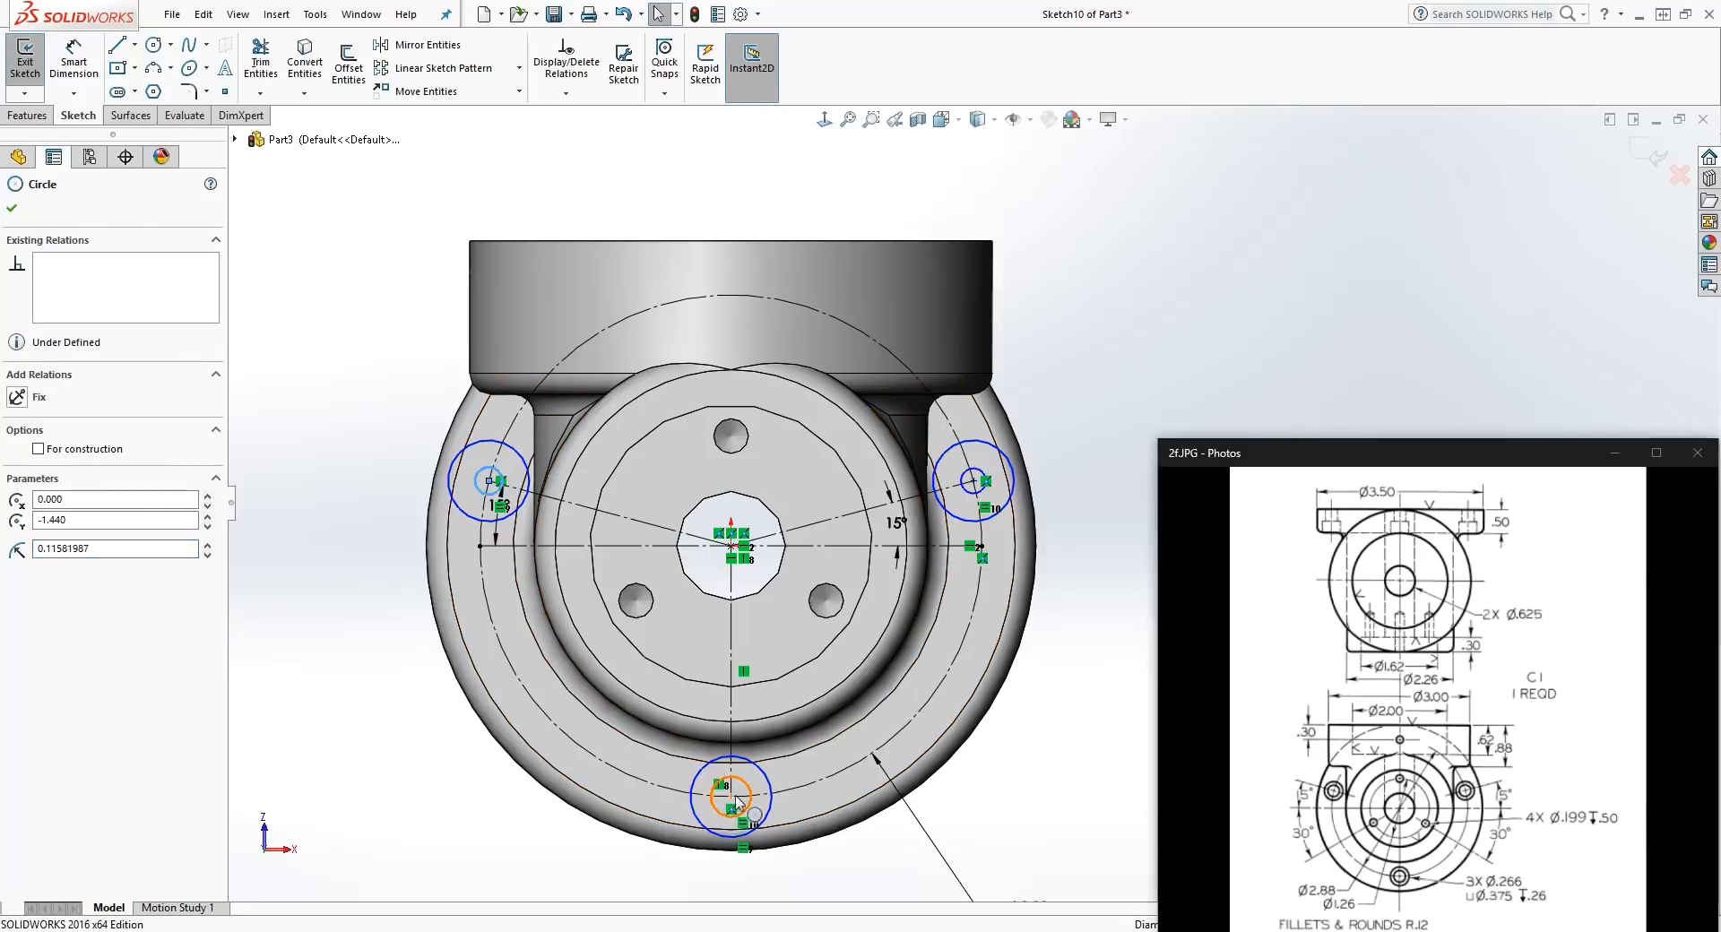
ctrl+click(961, 503)
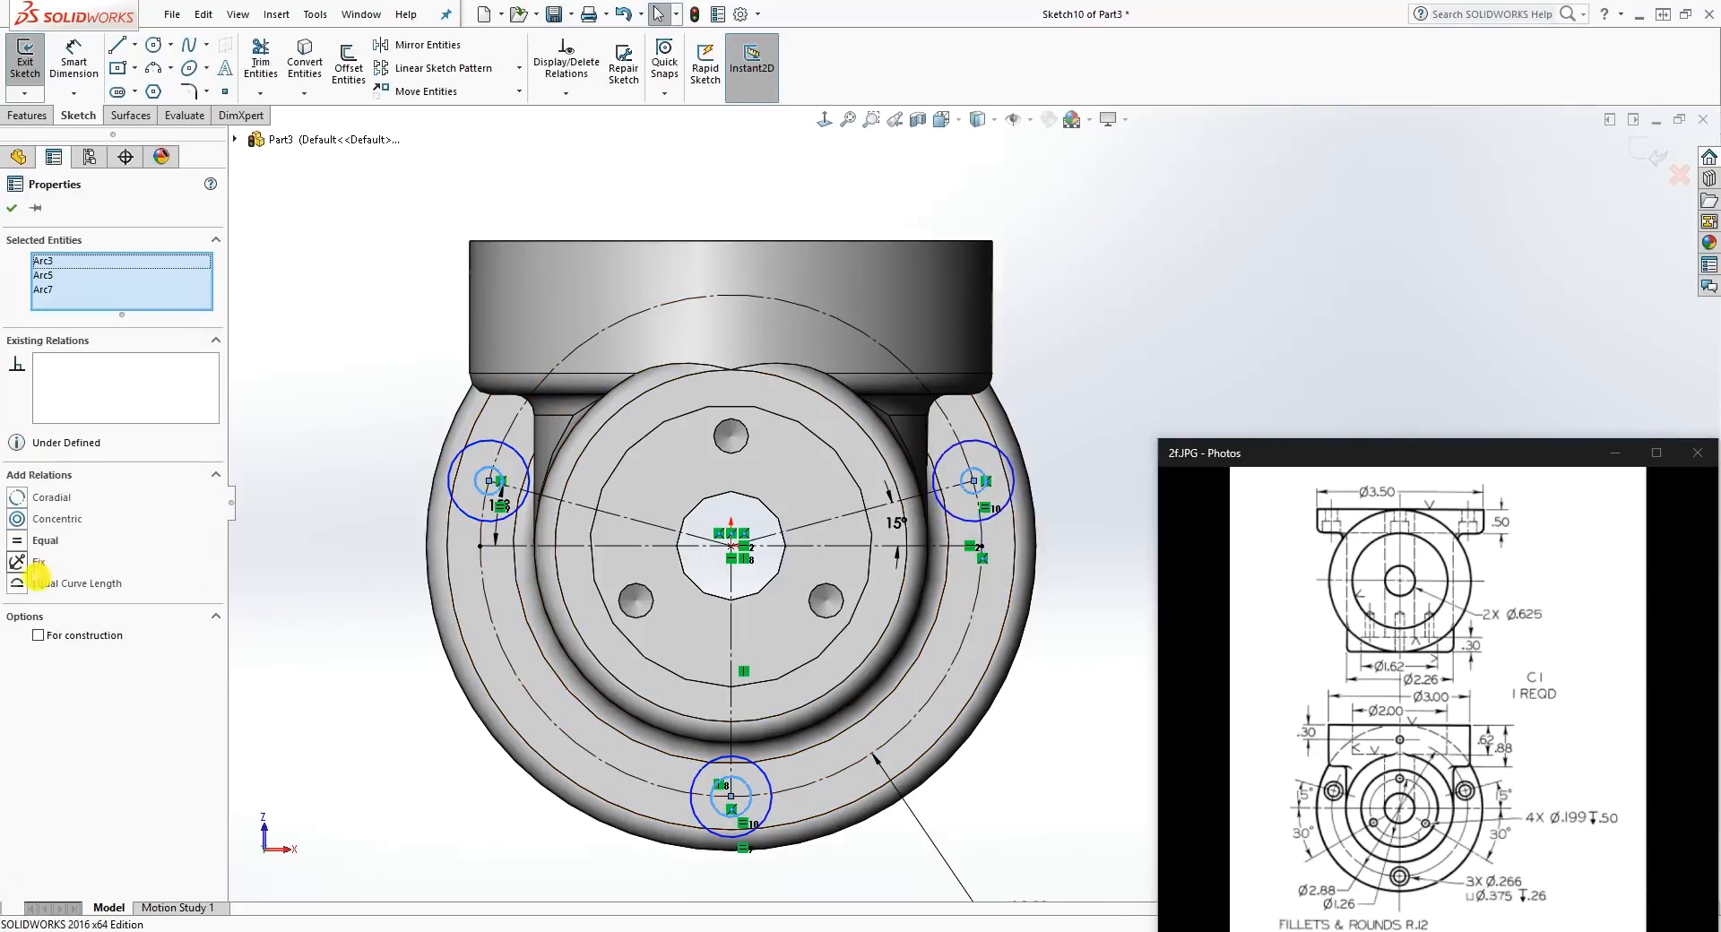
click(19, 545)
scroll(932, 520, up, 1)
click(1031, 582)
scroll(1031, 582, down, 2)
scroll(1030, 579, up, 2)
scroll(1032, 585, down, 2)
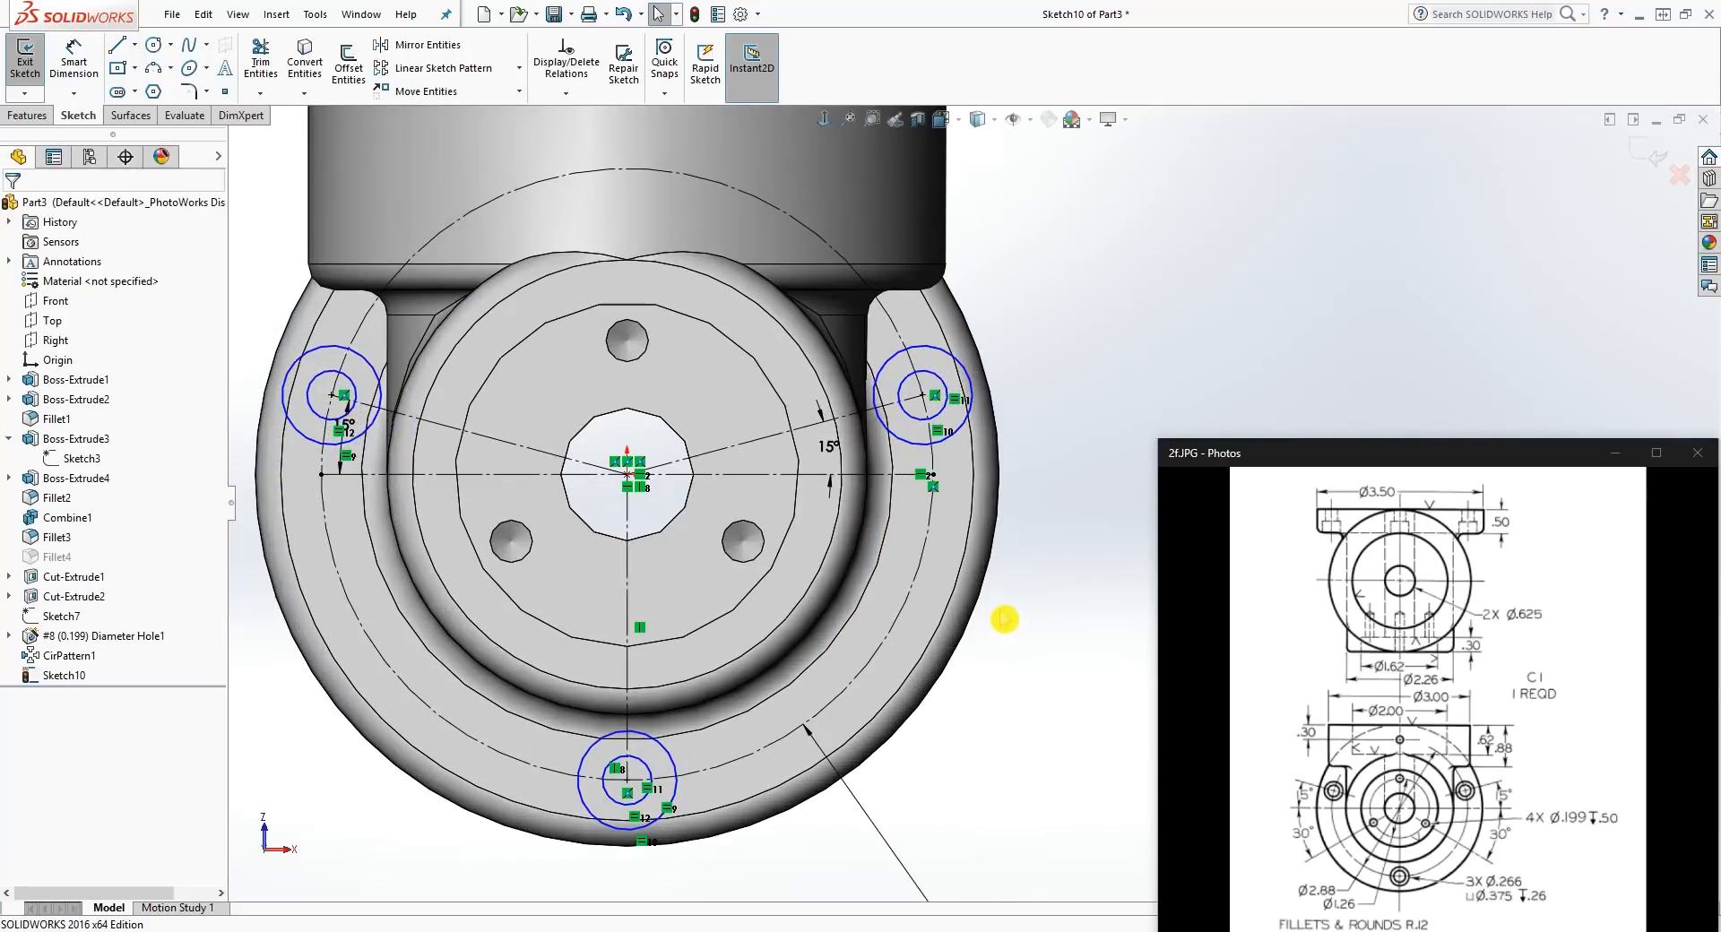
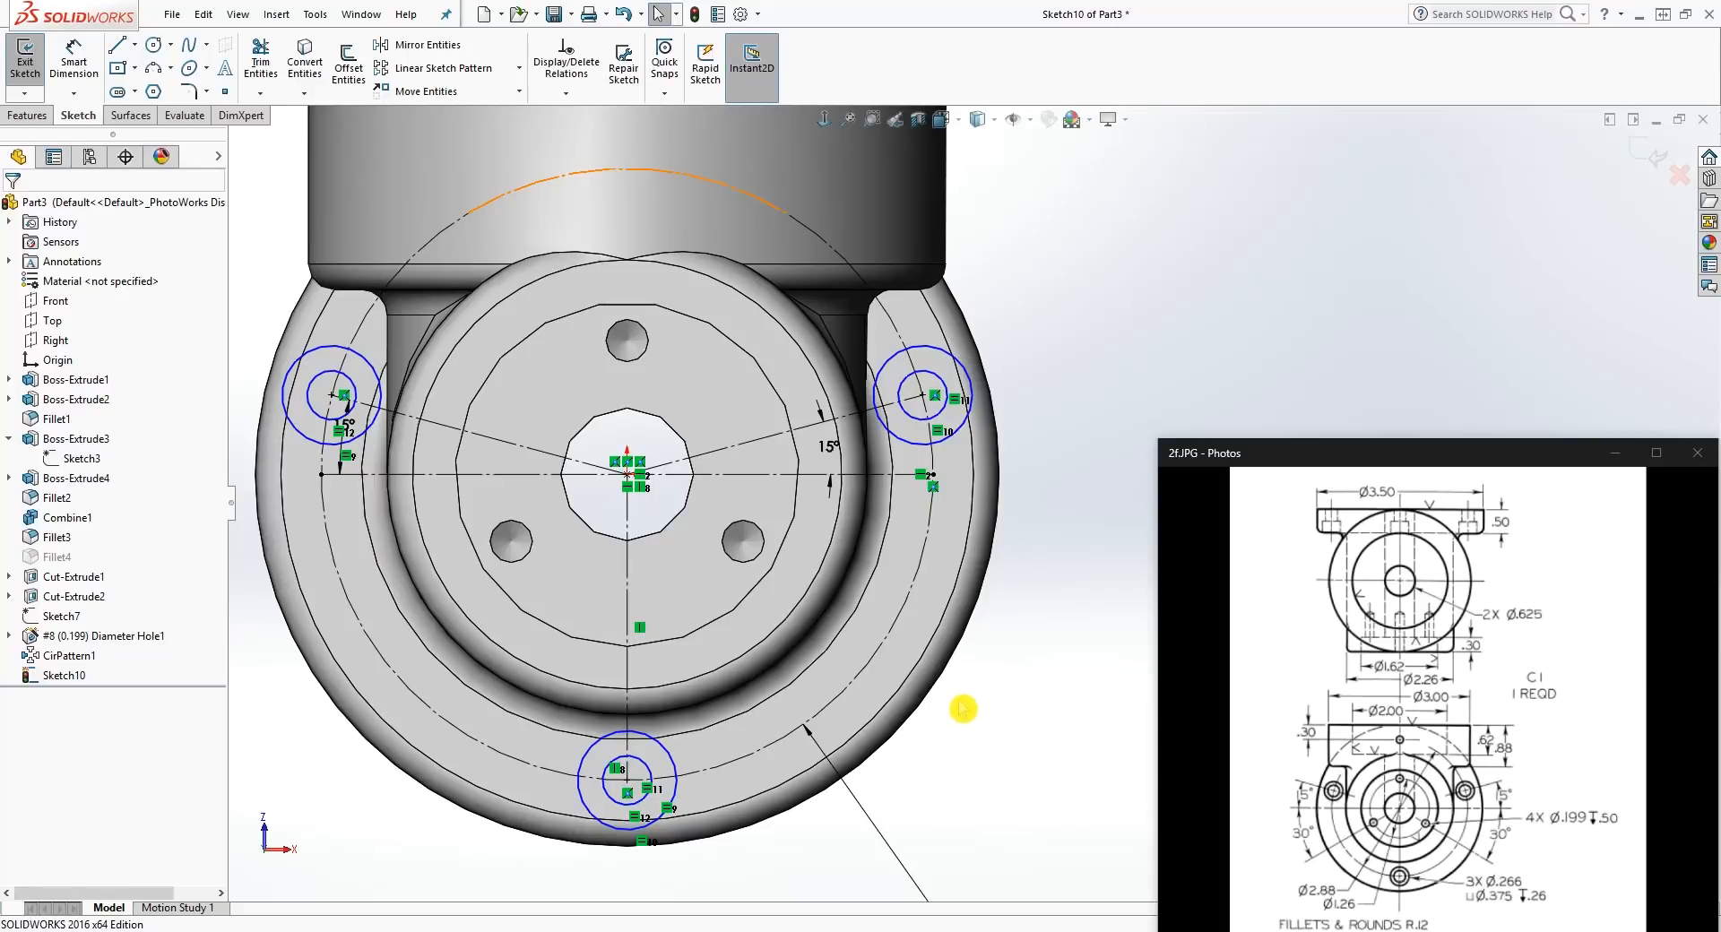
Step: Dimension the right-hand outer counterbore circle to a diameter of 0.375 in
right_drag(938, 758, 946, 462)
click(944, 444)
click(995, 573)
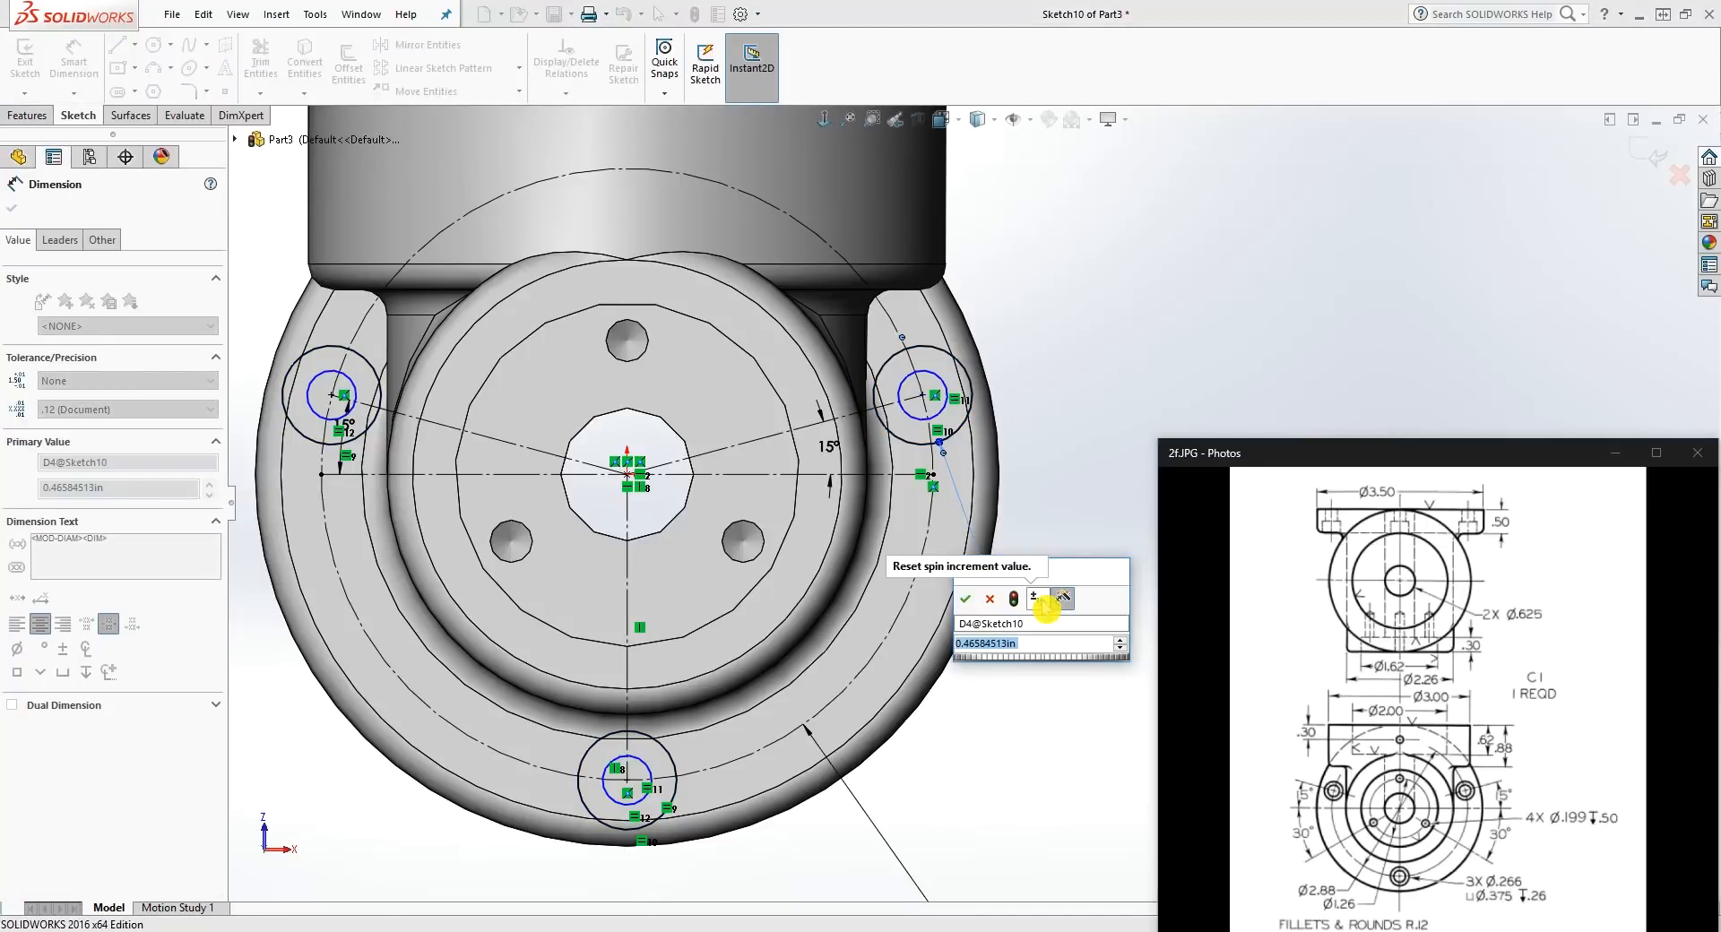
text(.375)
key(Return)
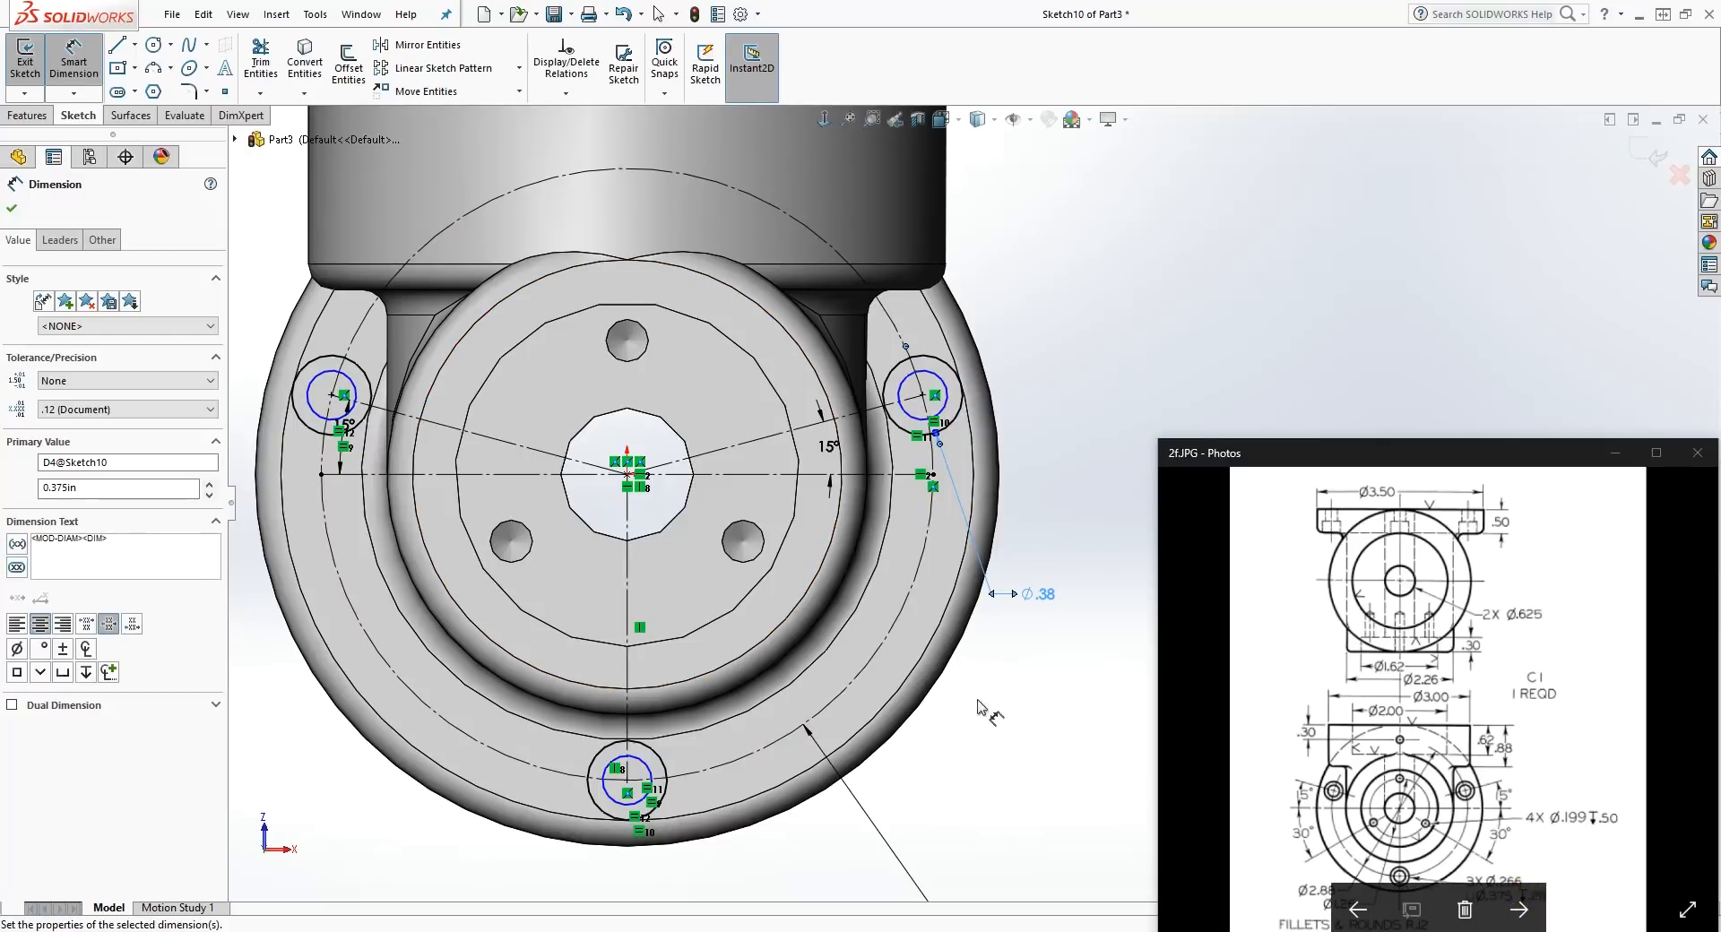
key(Escape)
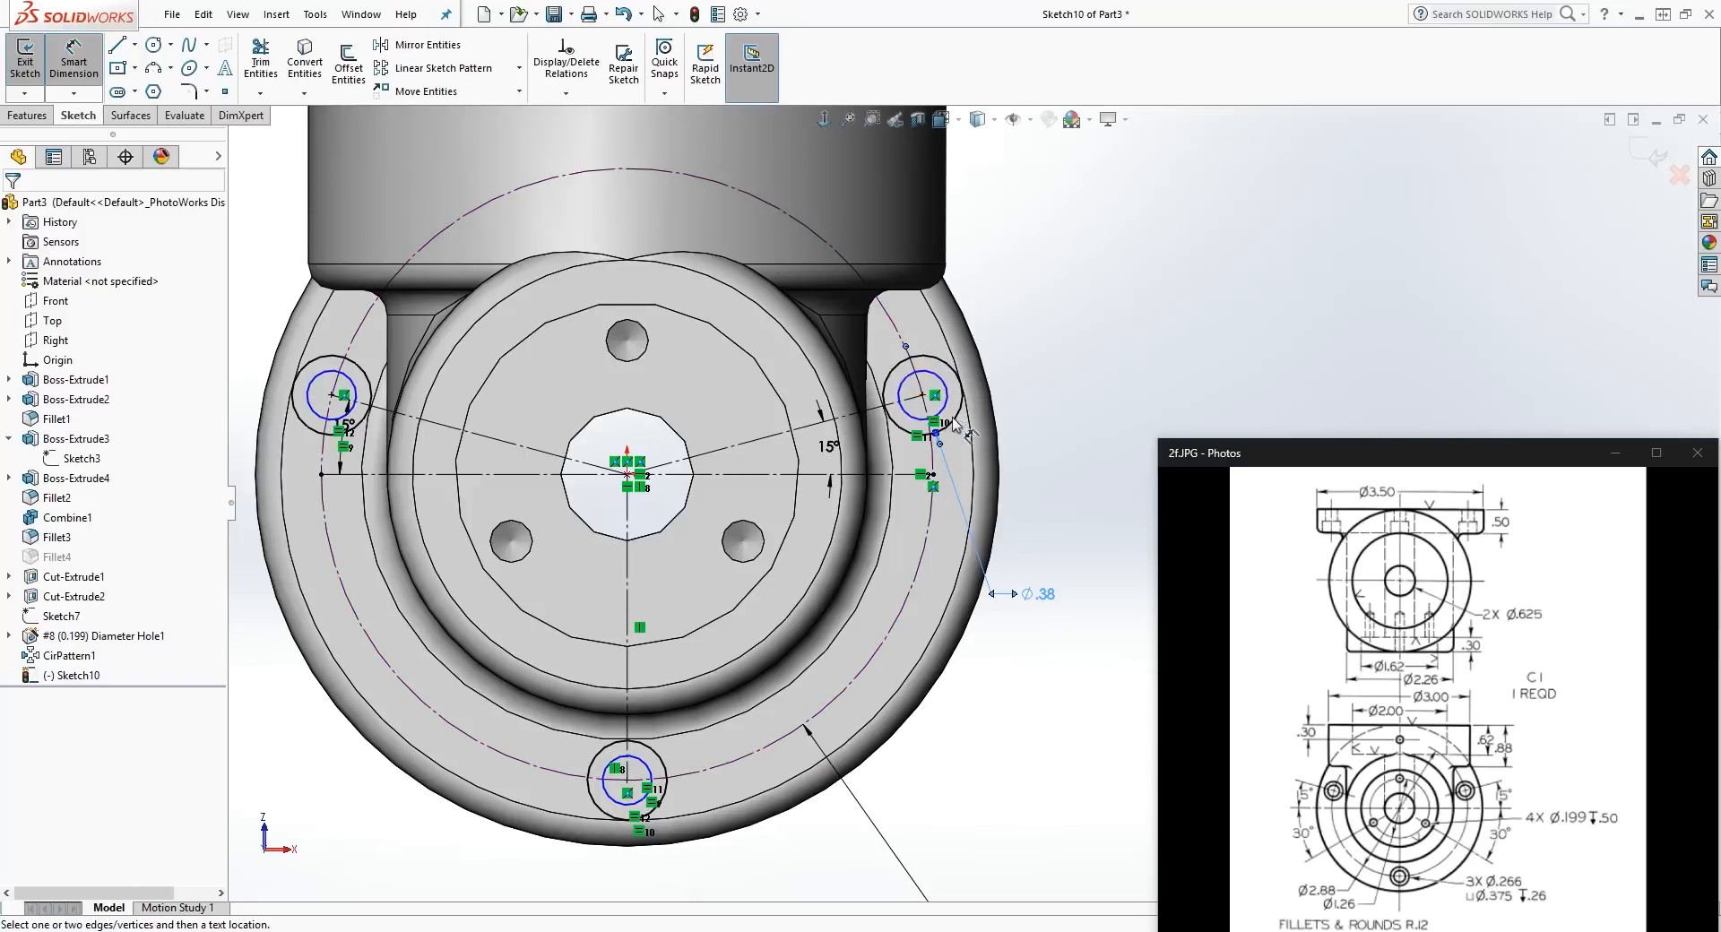
Step: Dimension the right-hand inner hole circle to a diameter of 0.266 in
click(942, 413)
click(1037, 500)
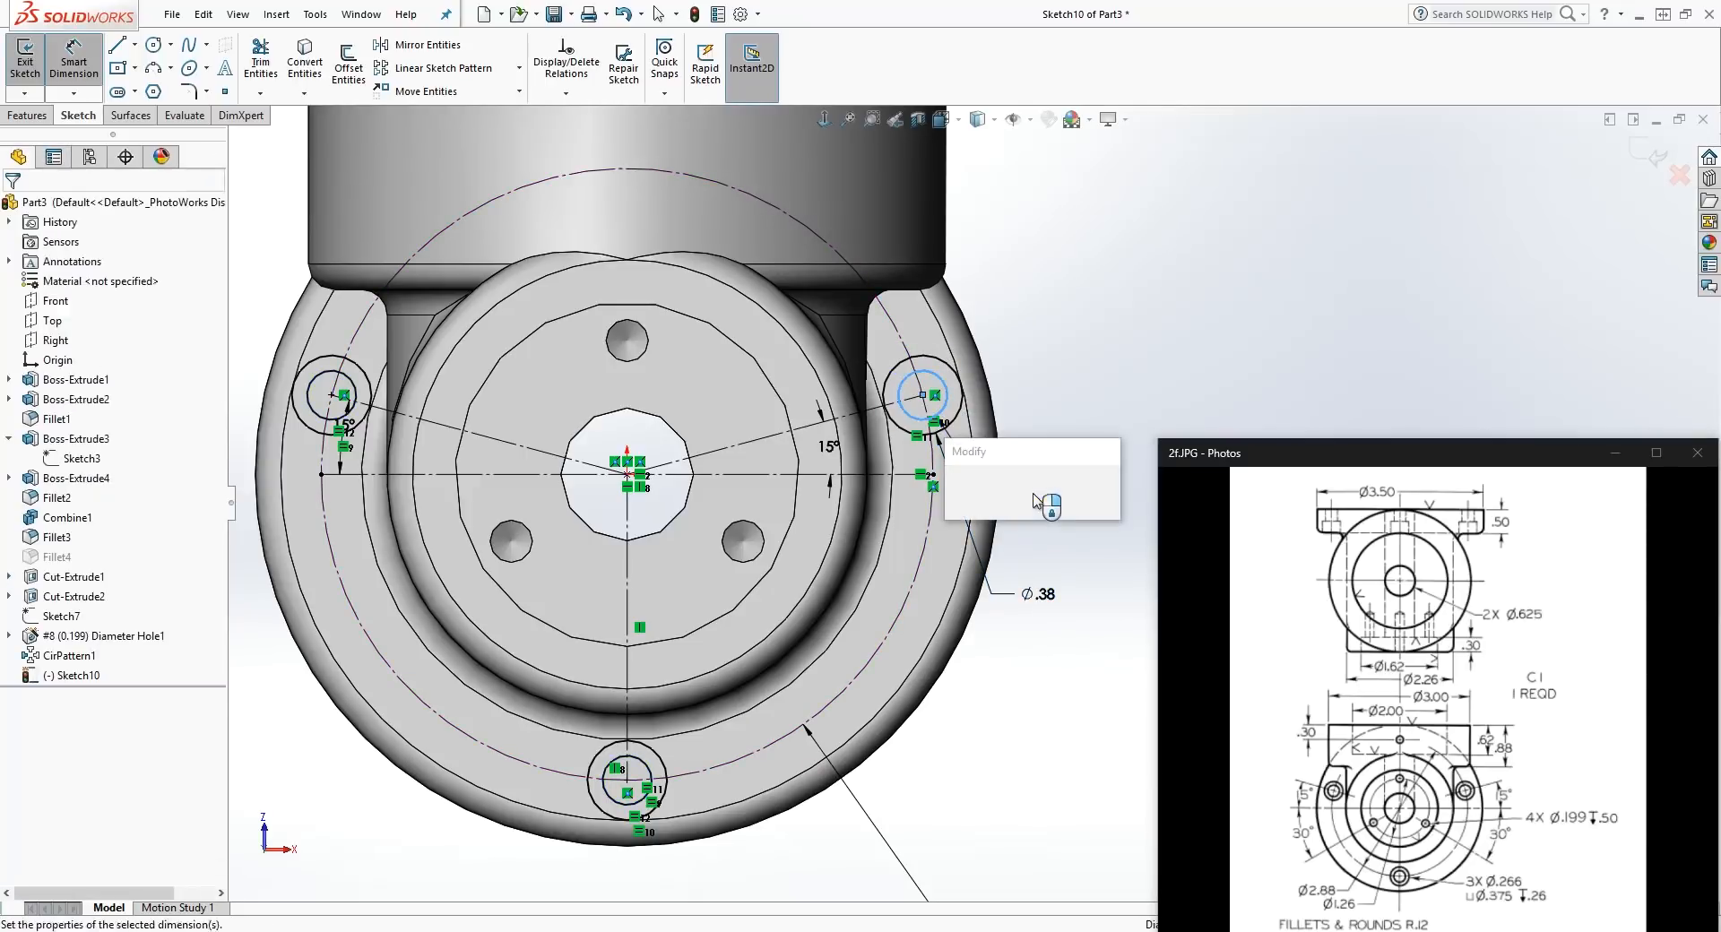
text(.266)
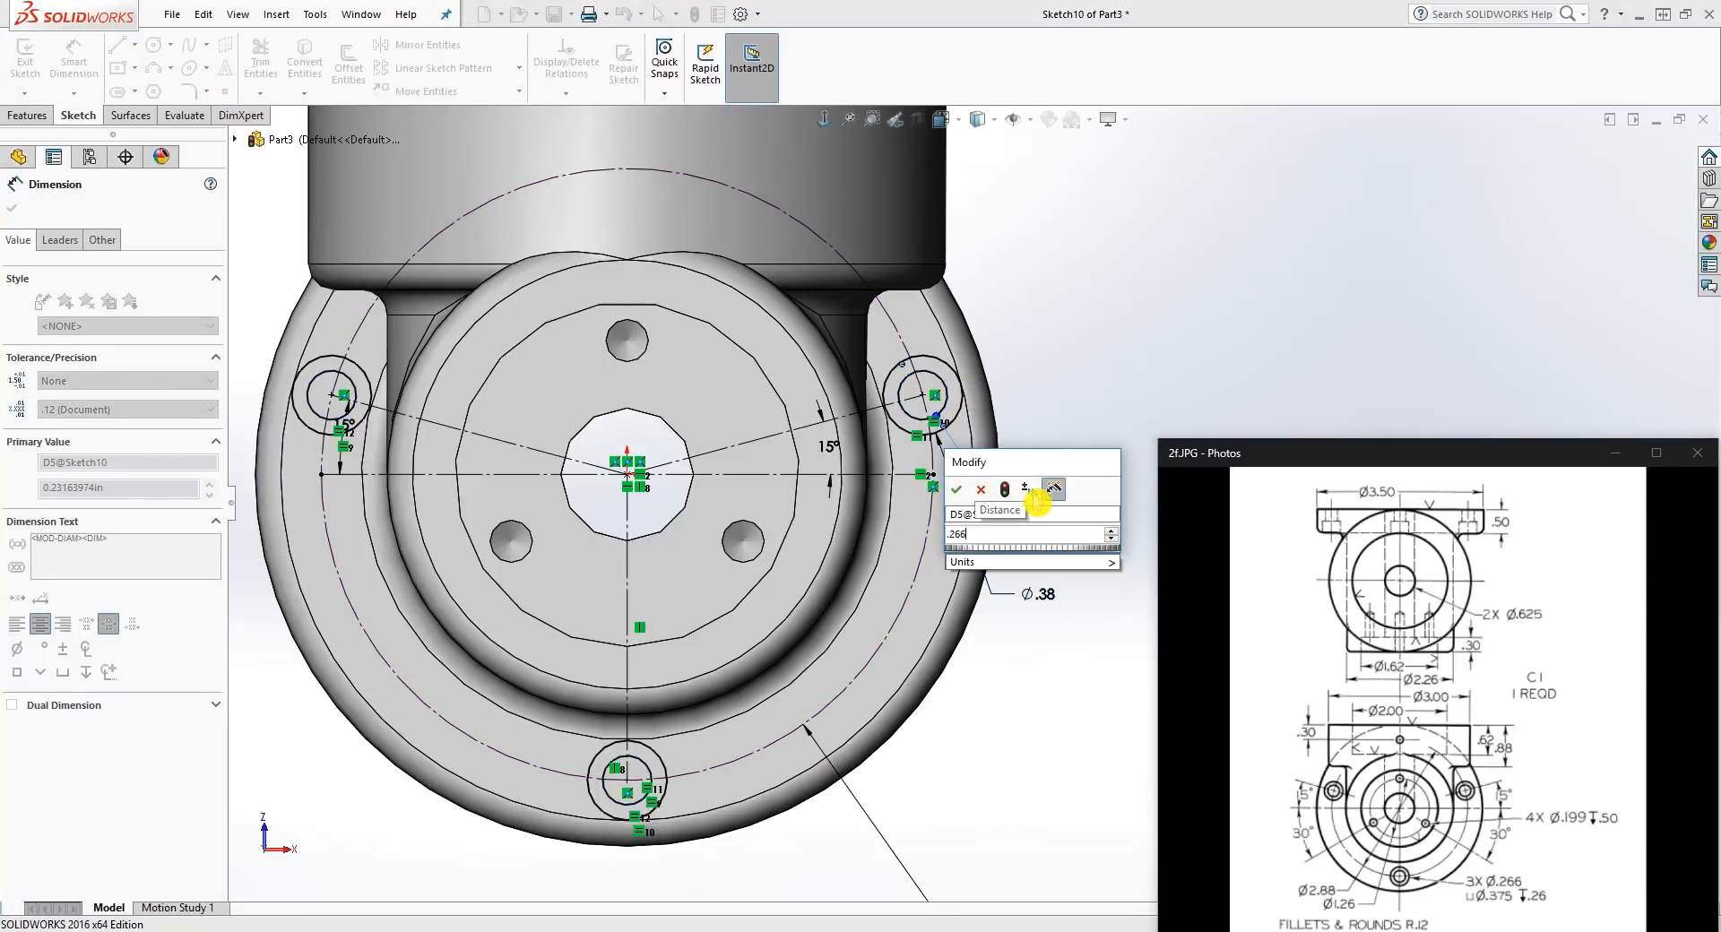
key(Return)
key(Escape)
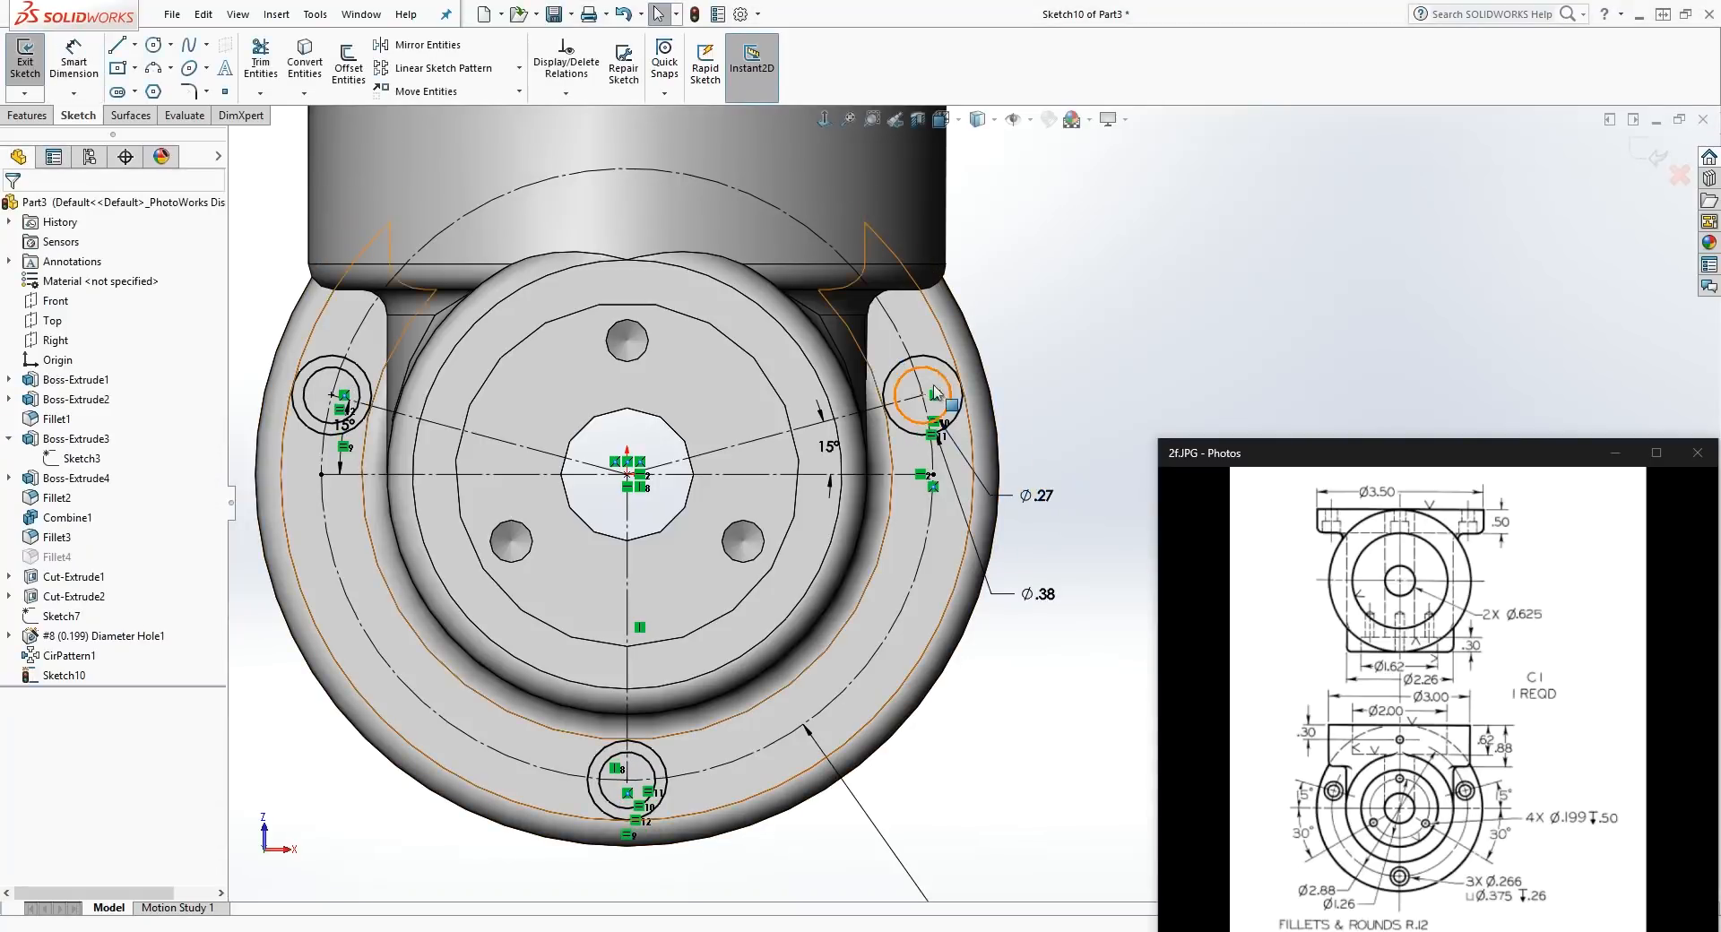
Step: Convert the three inner 0.266 in hole circles on the bolt circle to construction geometry
ctrl+click(657, 795)
ctrl+click(324, 427)
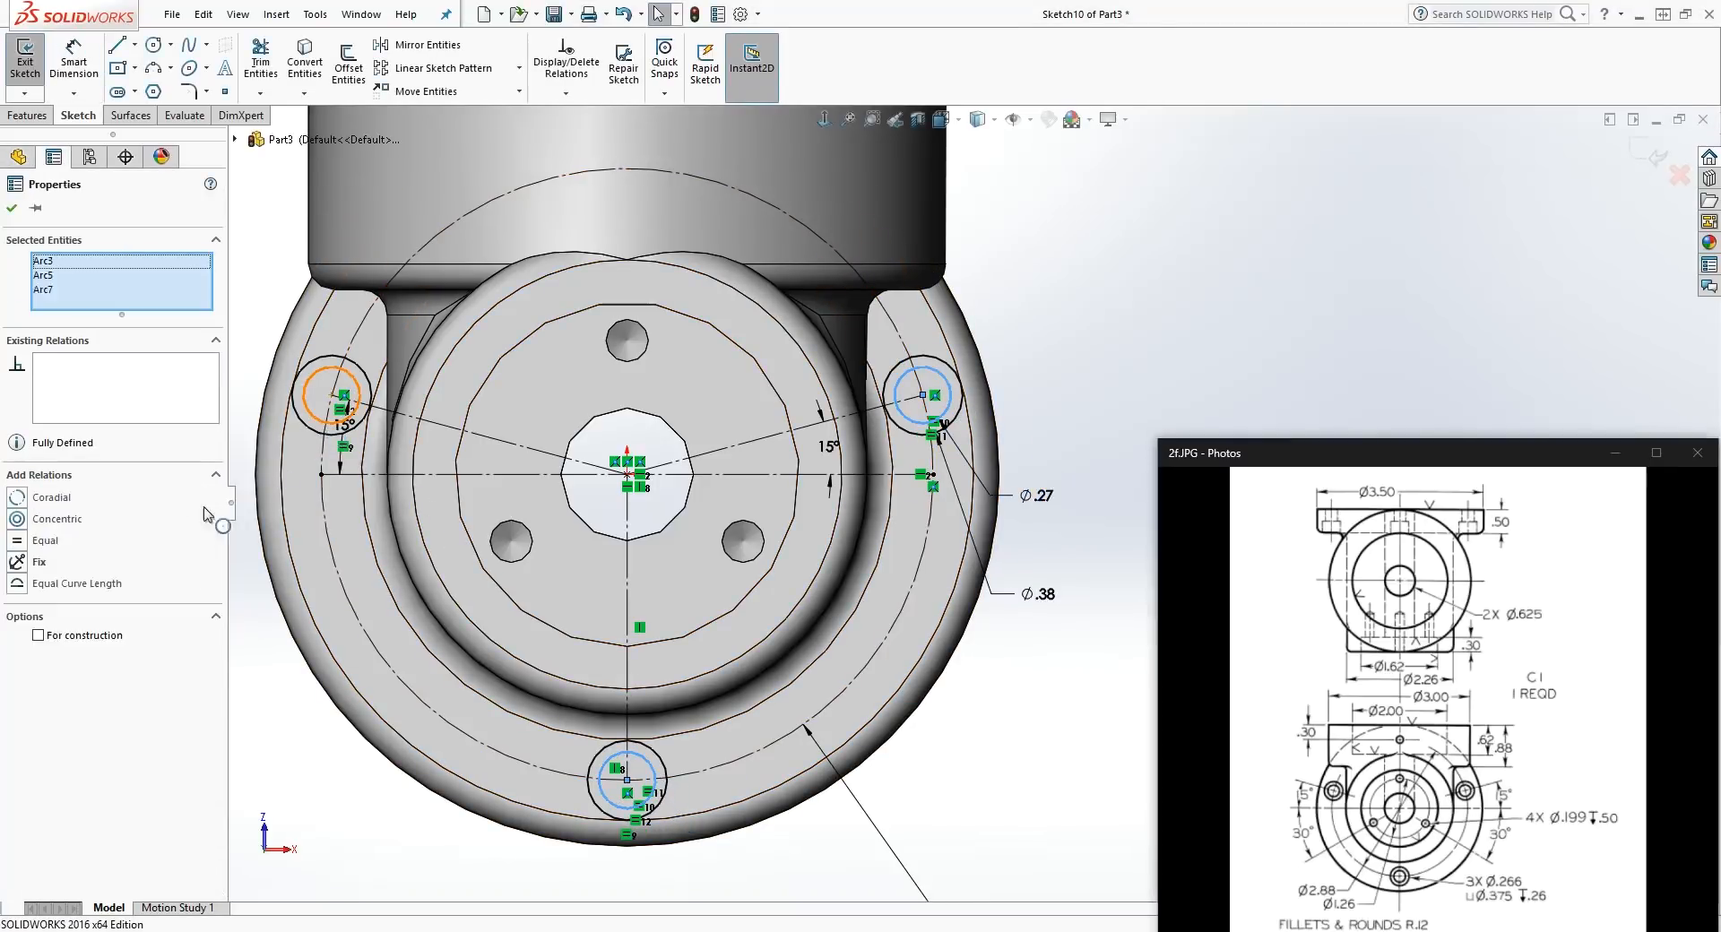
click(38, 636)
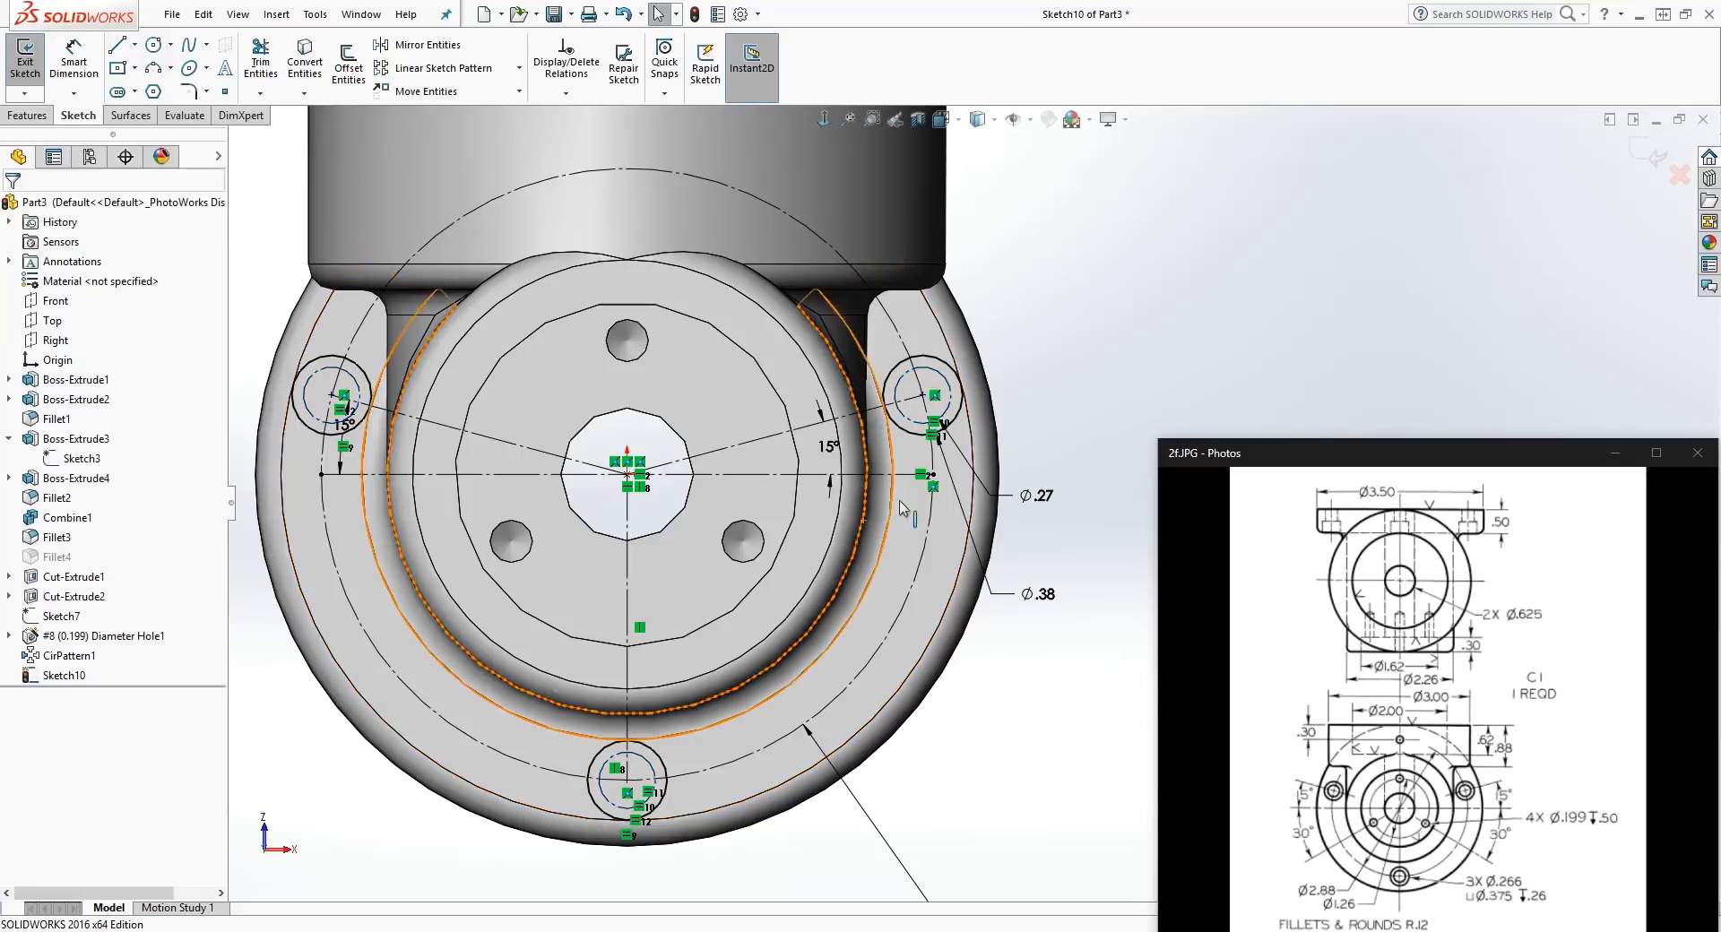
Step: Cut the three outer counterbore circles into the flange to a blind depth of 0.26 in
click(27, 115)
mouse_move(882, 556)
middle_down()
mouse_move(860, 518)
mouse_move(822, 516)
middle_up()
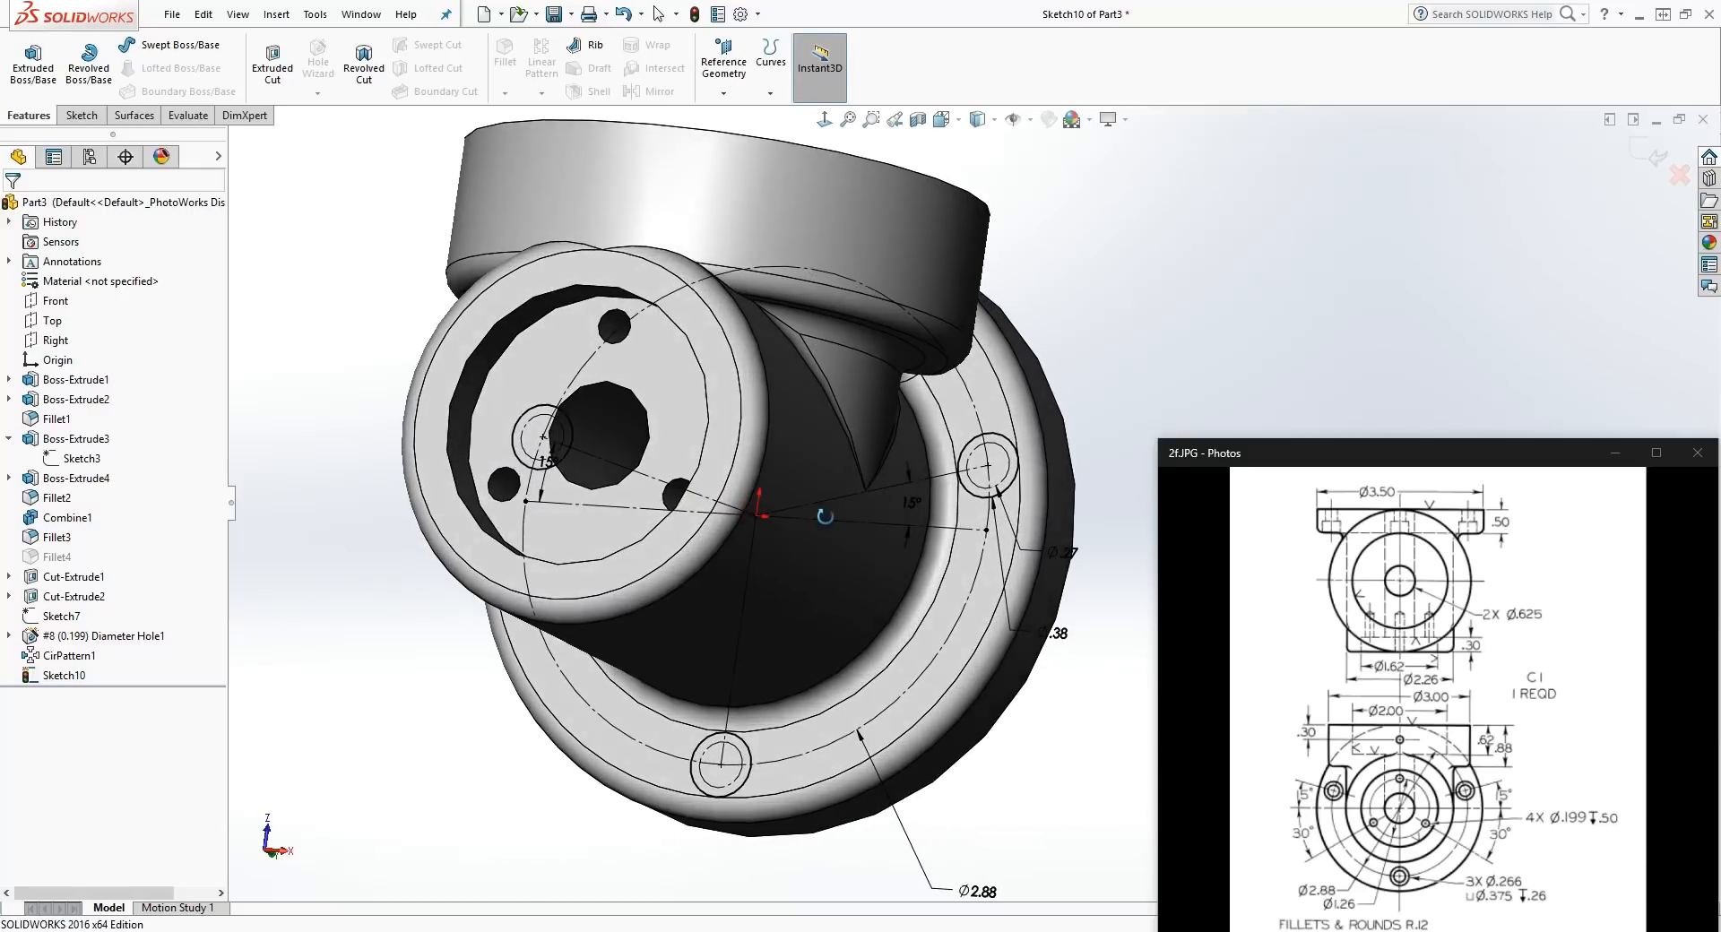
click(266, 70)
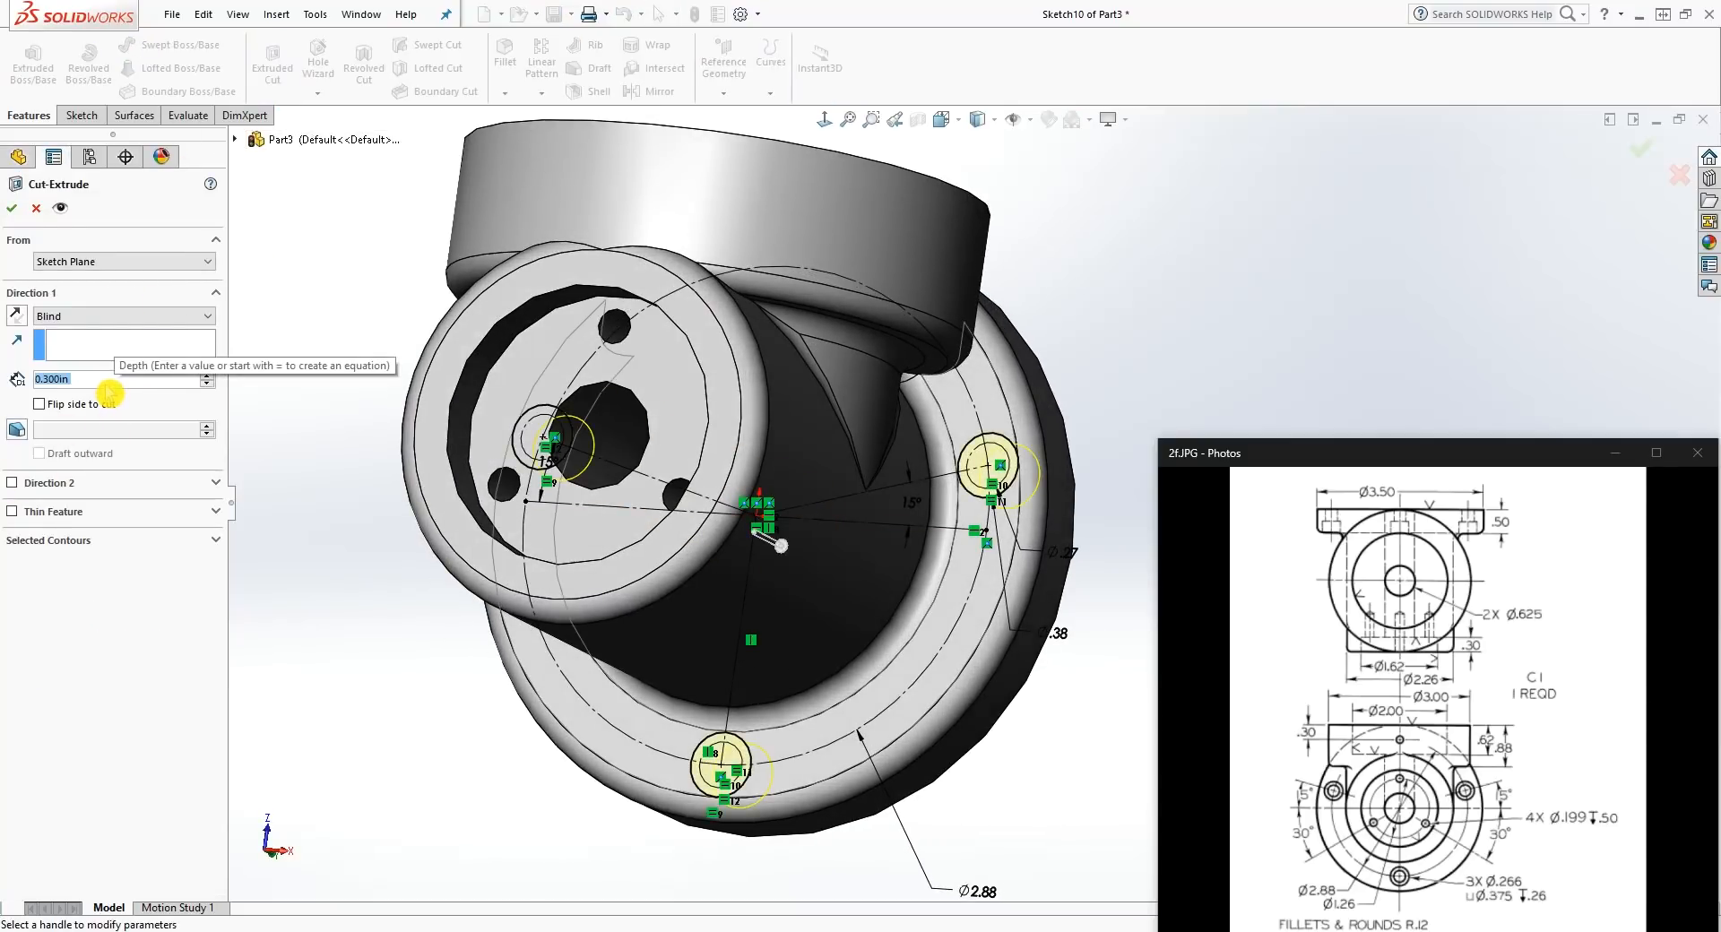
text(.26)
key(Return)
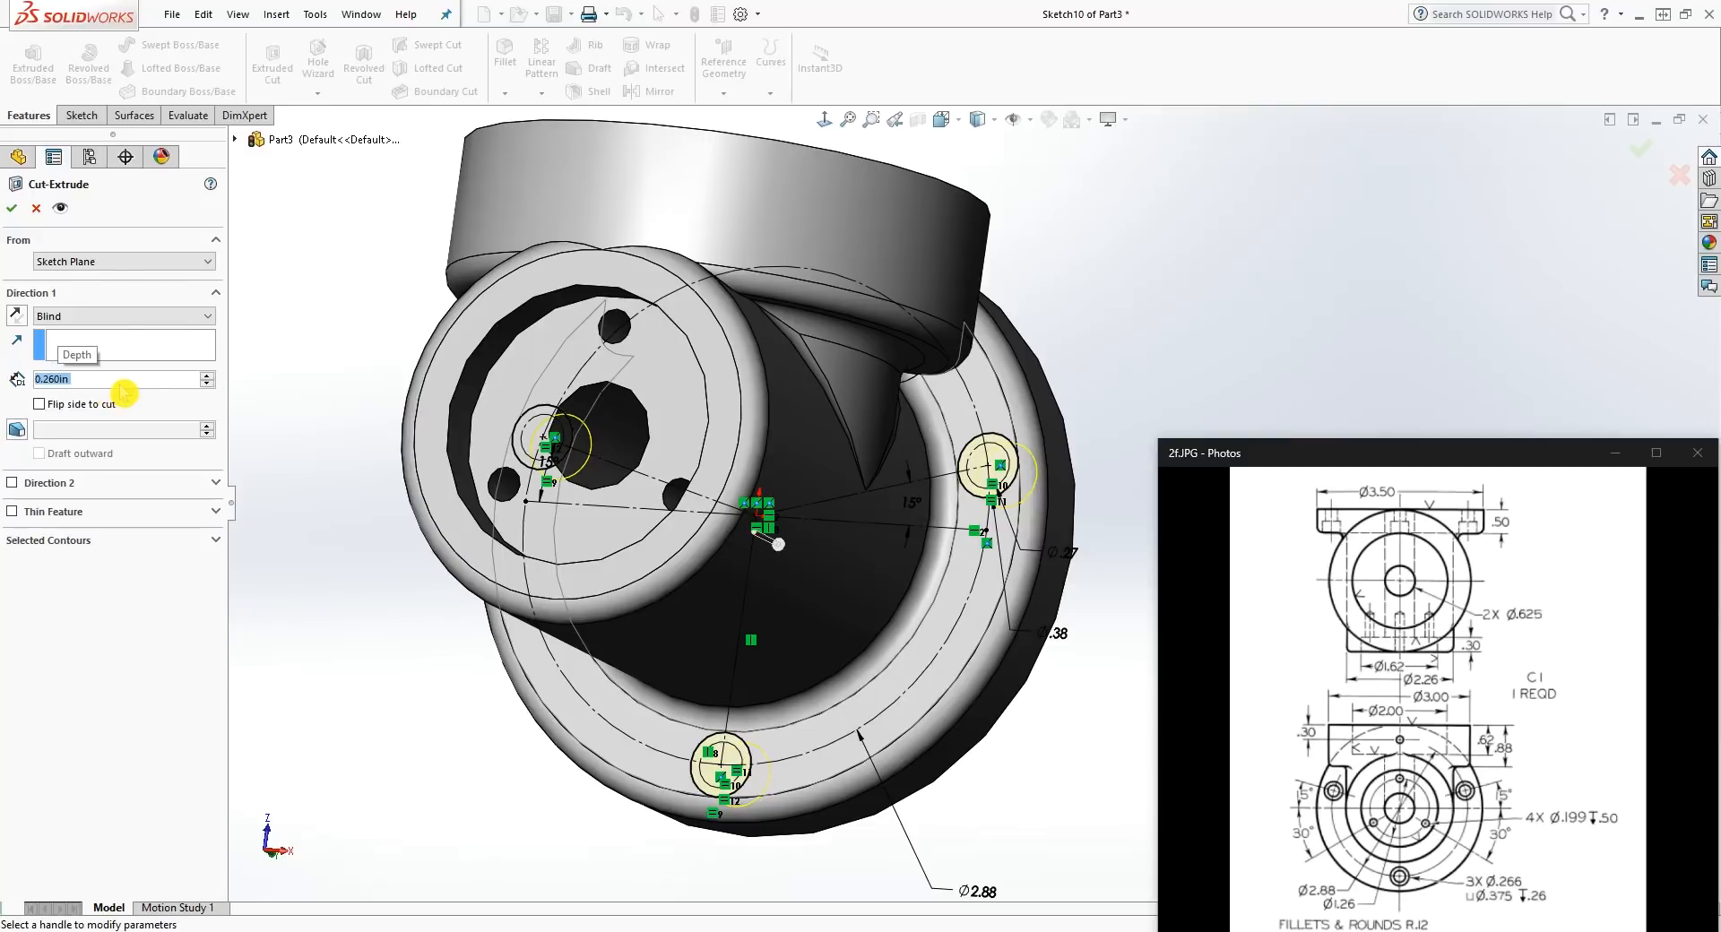
click(11, 213)
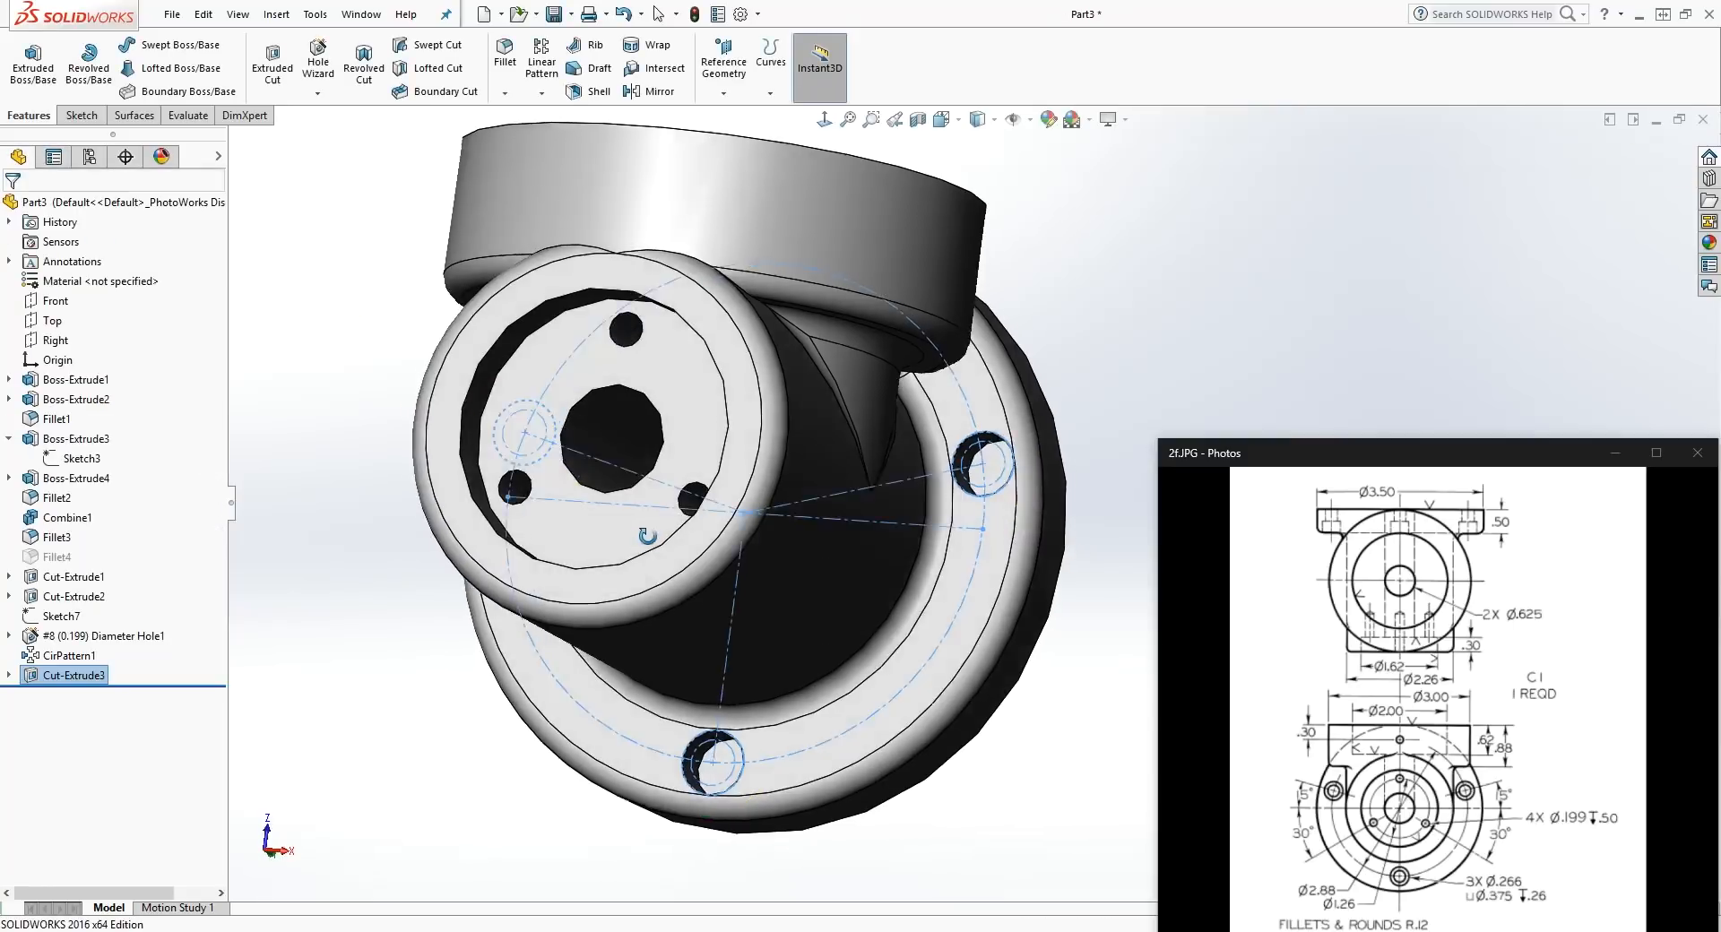
Step: Start a sketch on the floor of the flange's right-hand counterbore, viewed normal to that face
scroll(1001, 507, down, 3)
scroll(1001, 507, up, 2)
click(1009, 468)
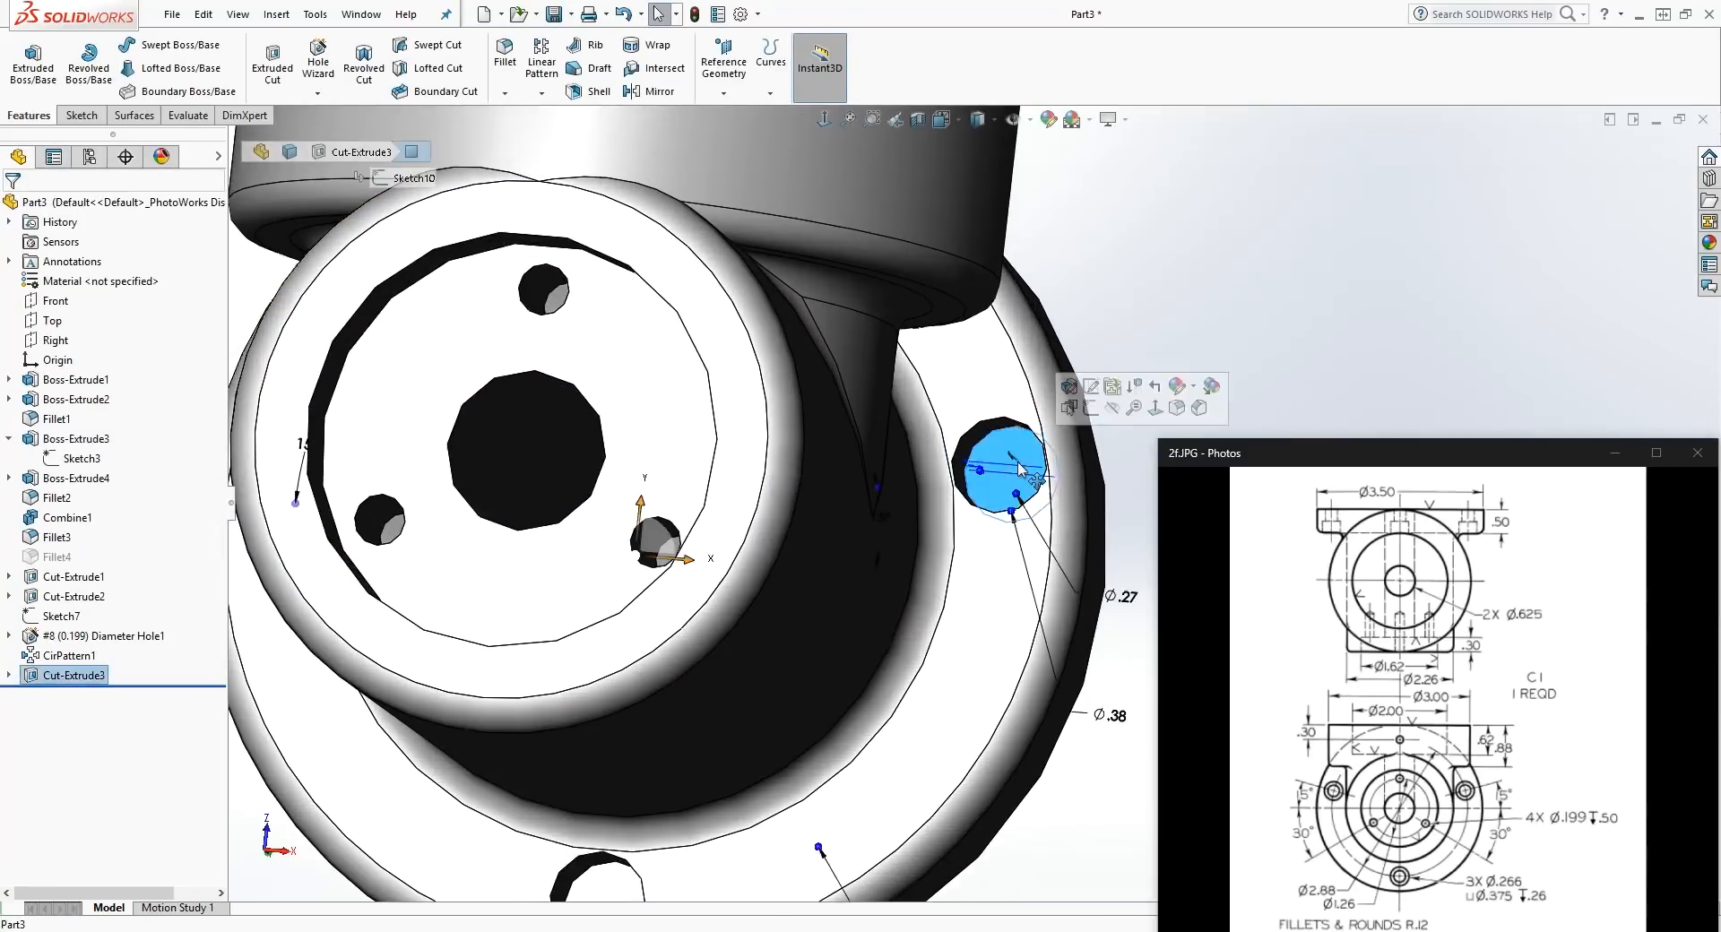
scroll(995, 480, up, 3)
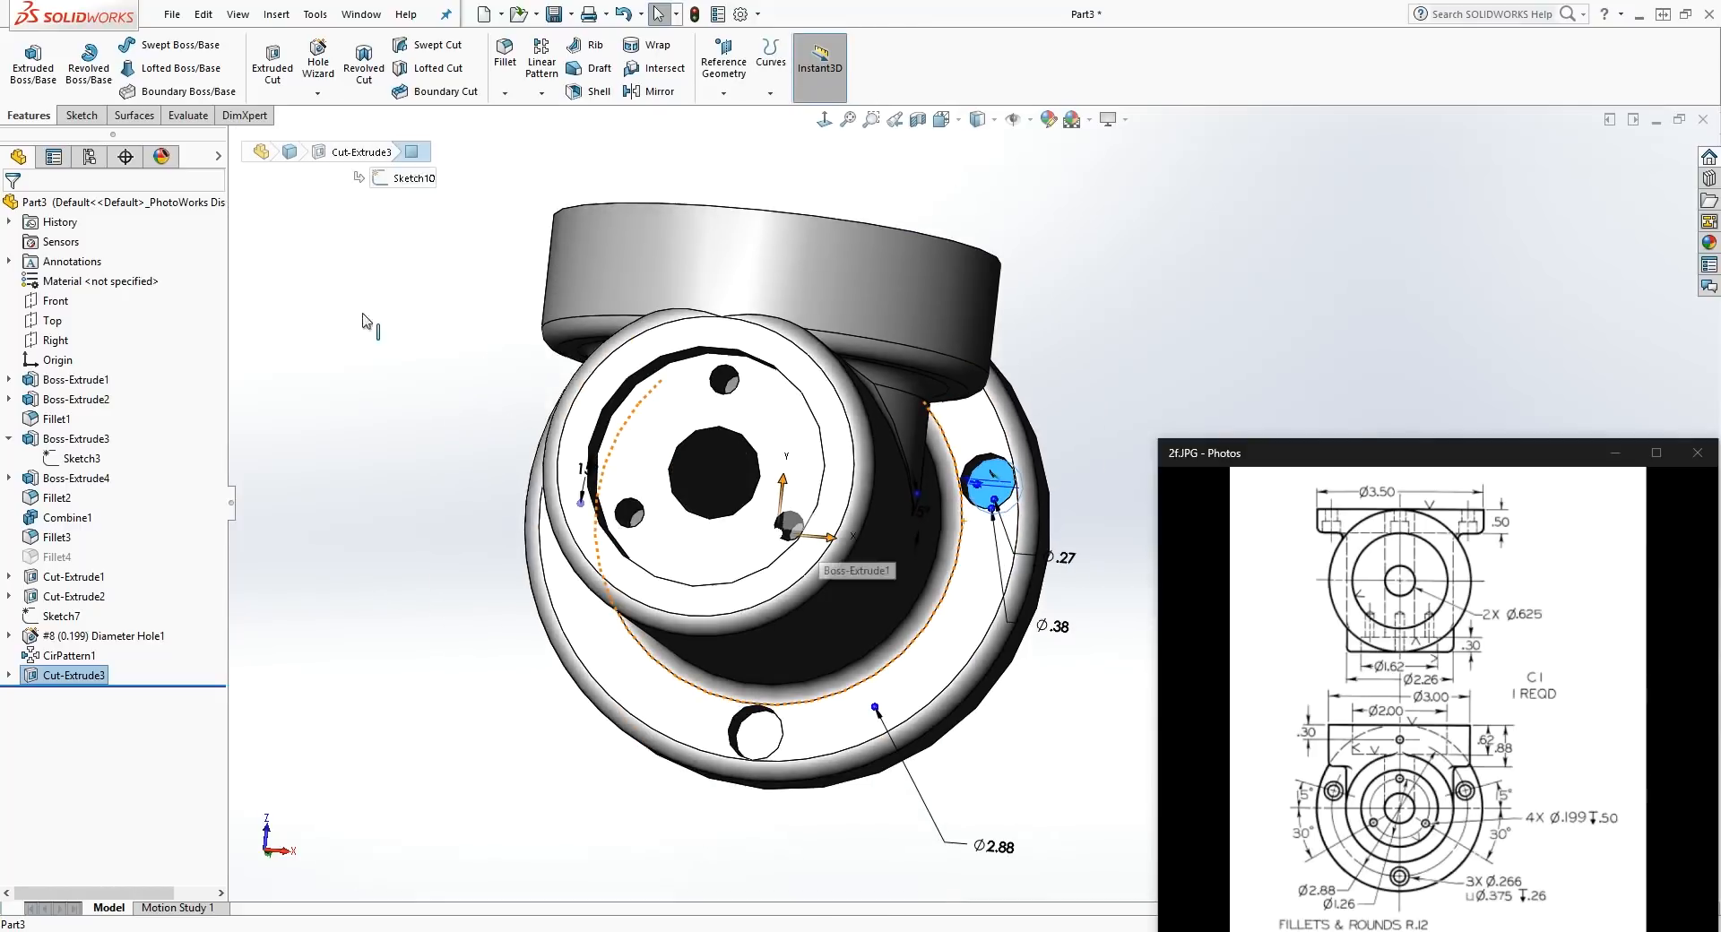
click(81, 115)
click(25, 61)
click(823, 119)
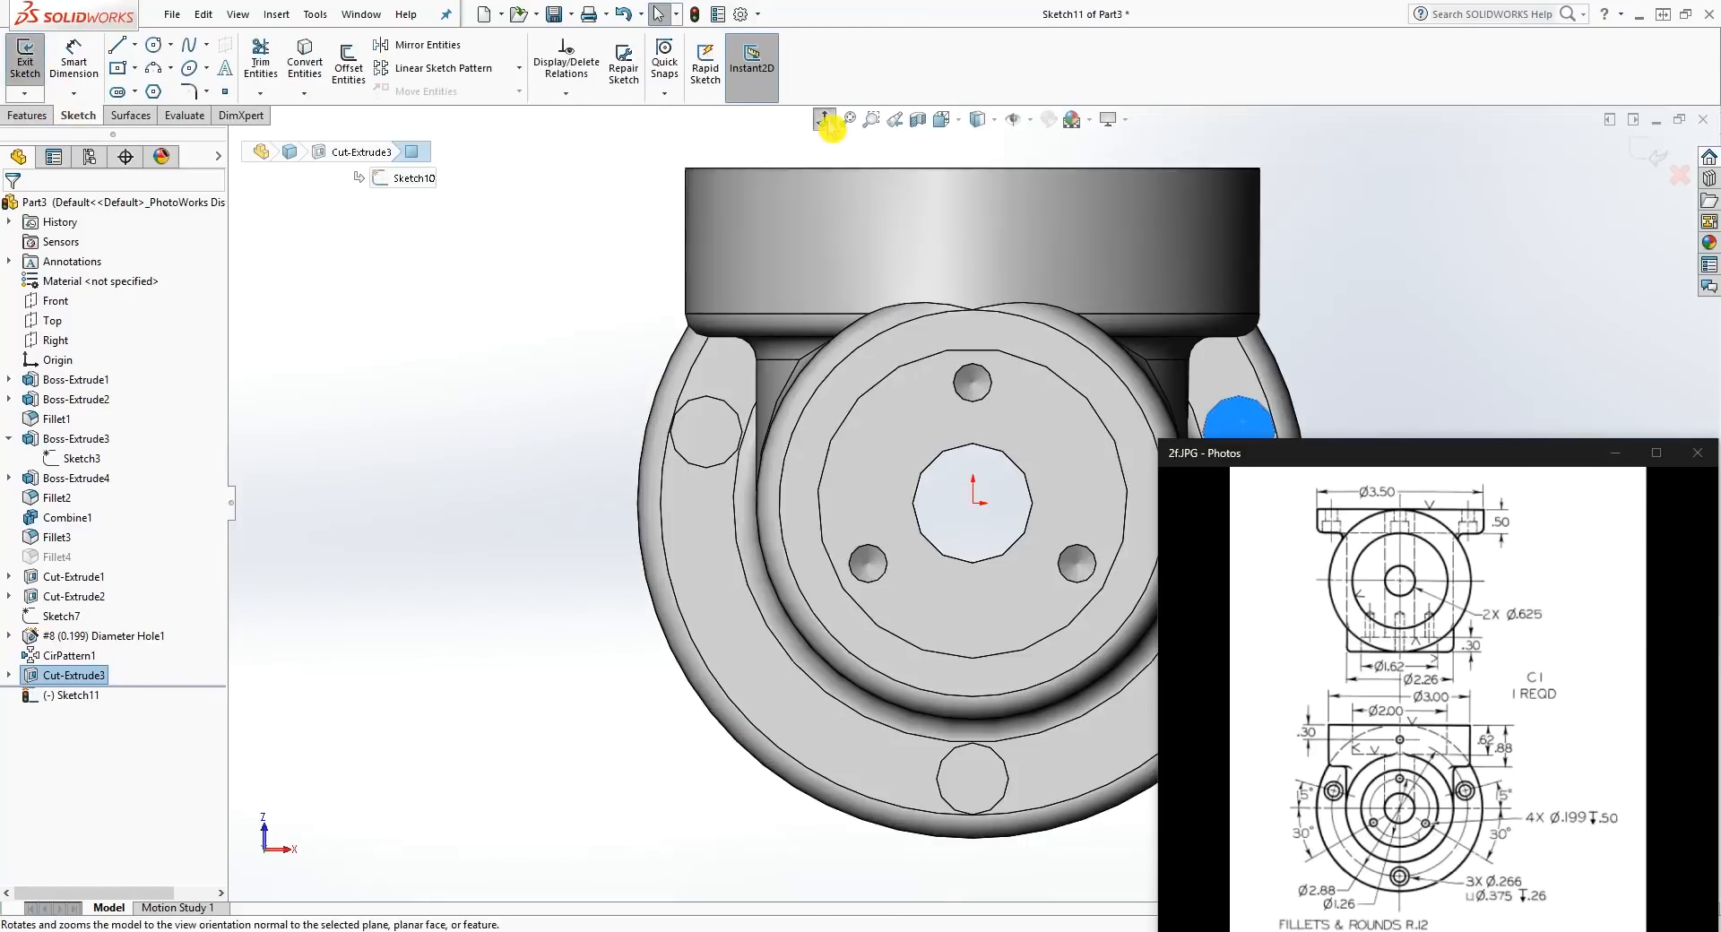
scroll(1010, 574, up, 4)
scroll(1072, 481, down, 3)
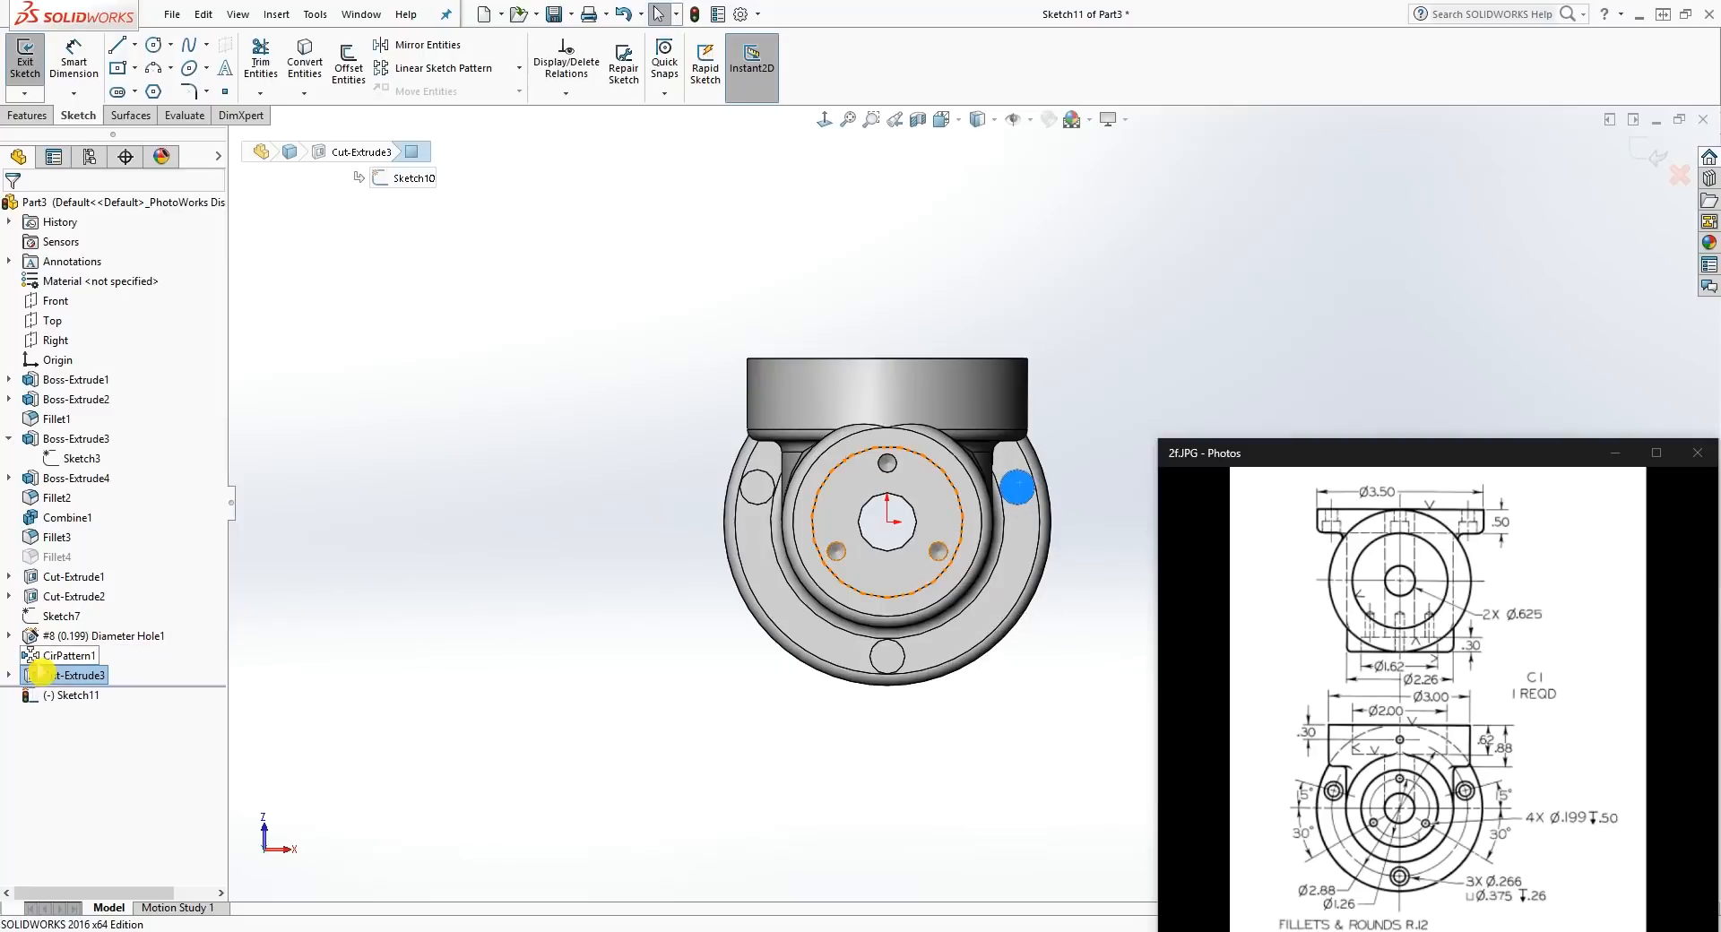
Step: Show the counterbore cut's sketch and convert its three inner hole circles into the current sketch
click(9, 675)
right_click(70, 697)
click(89, 661)
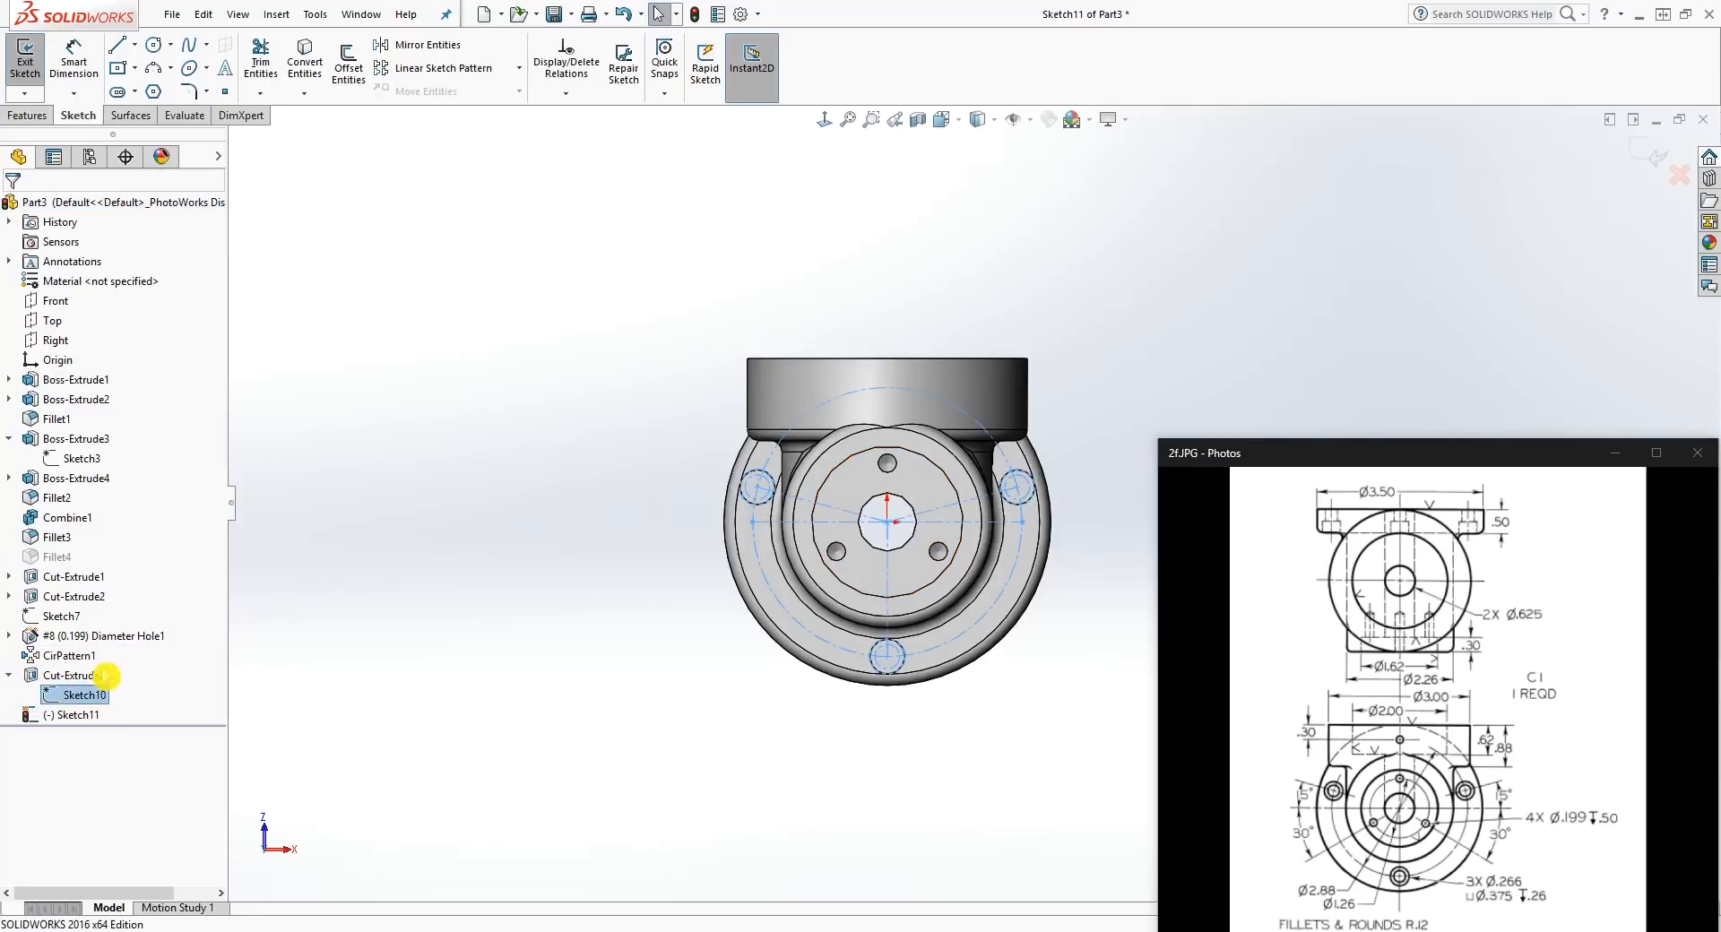
scroll(965, 544, down, 3)
click(1061, 447)
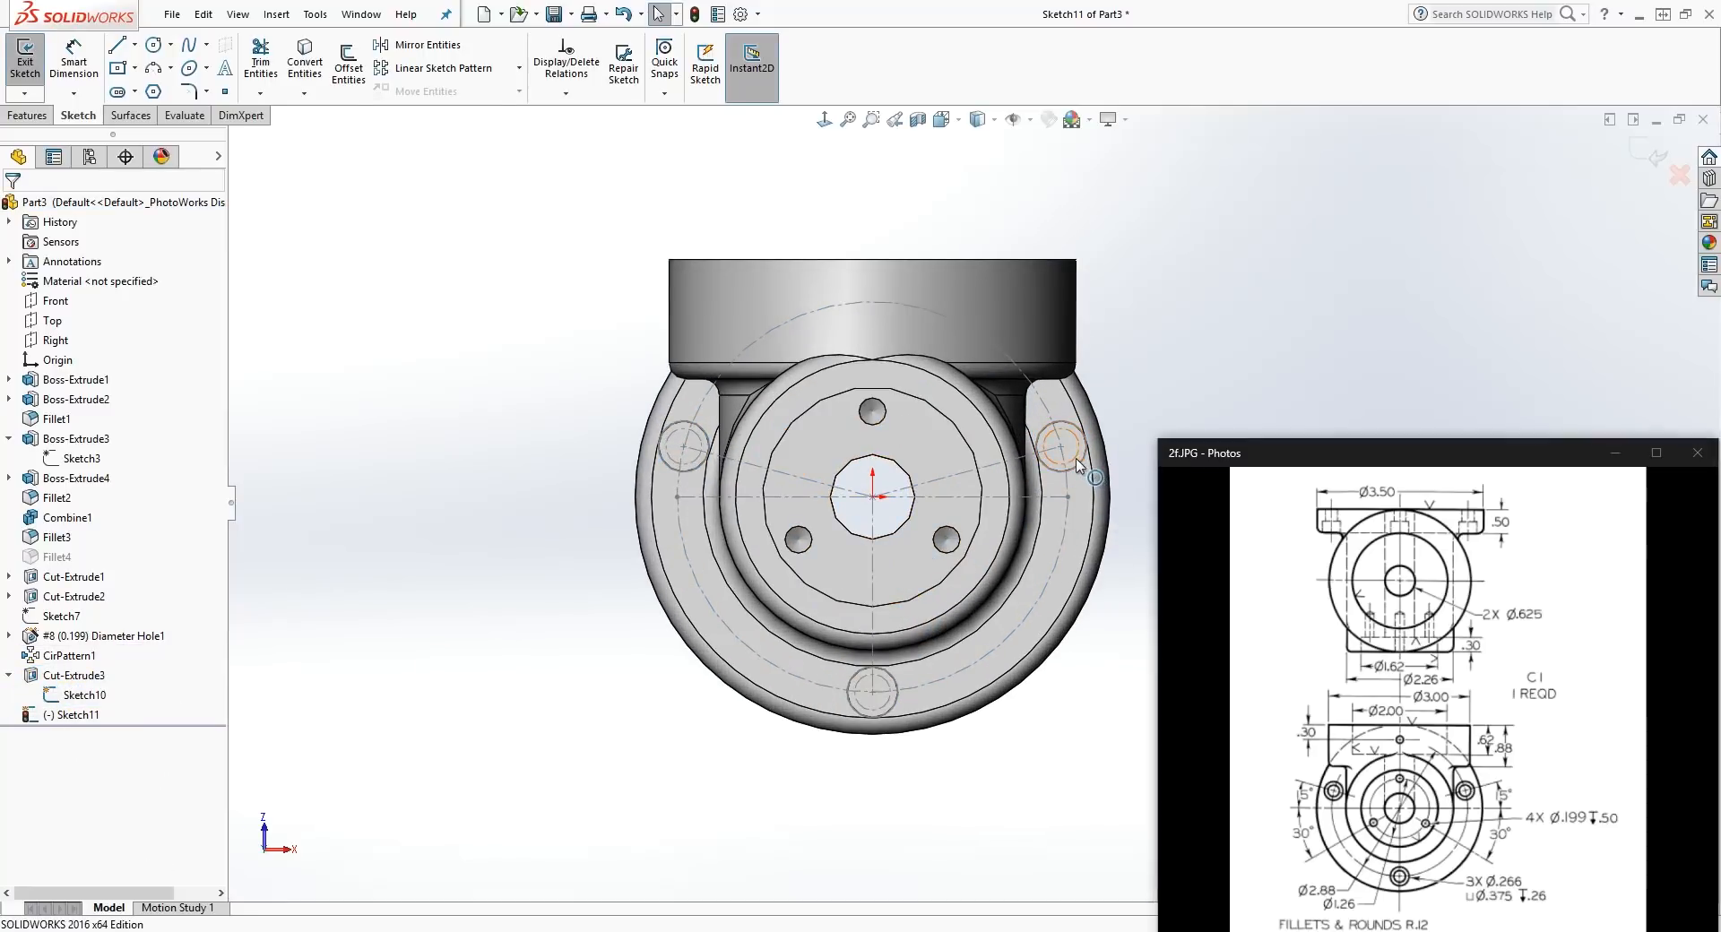
ctrl+click(883, 712)
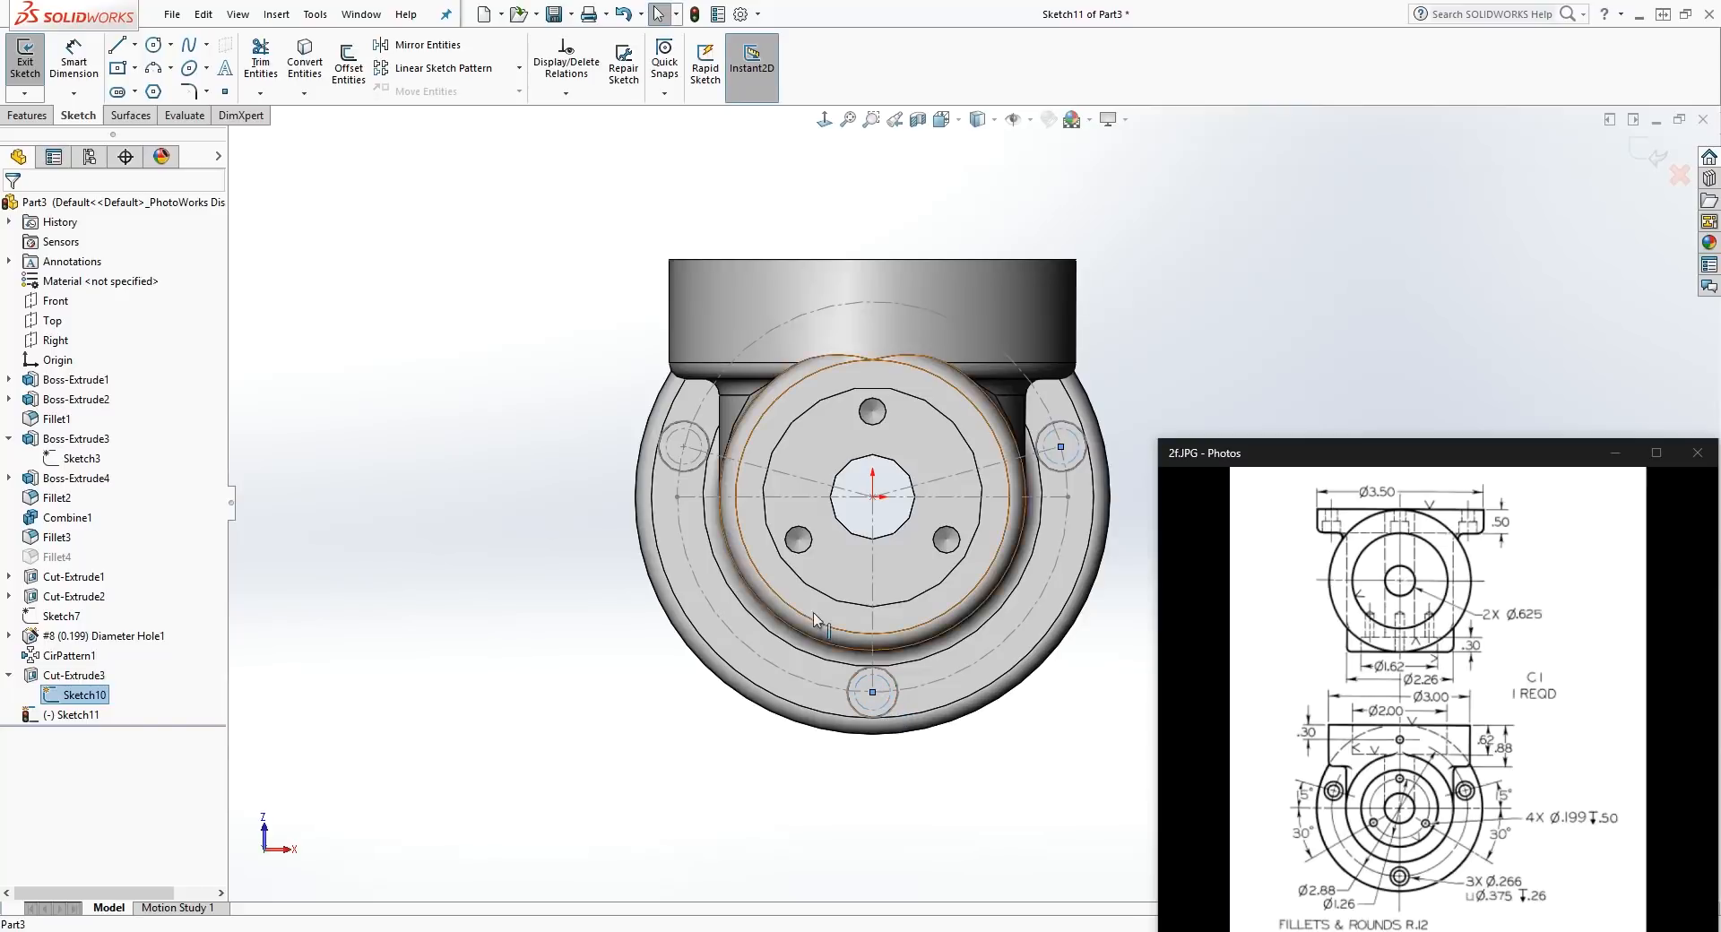
ctrl+click(691, 468)
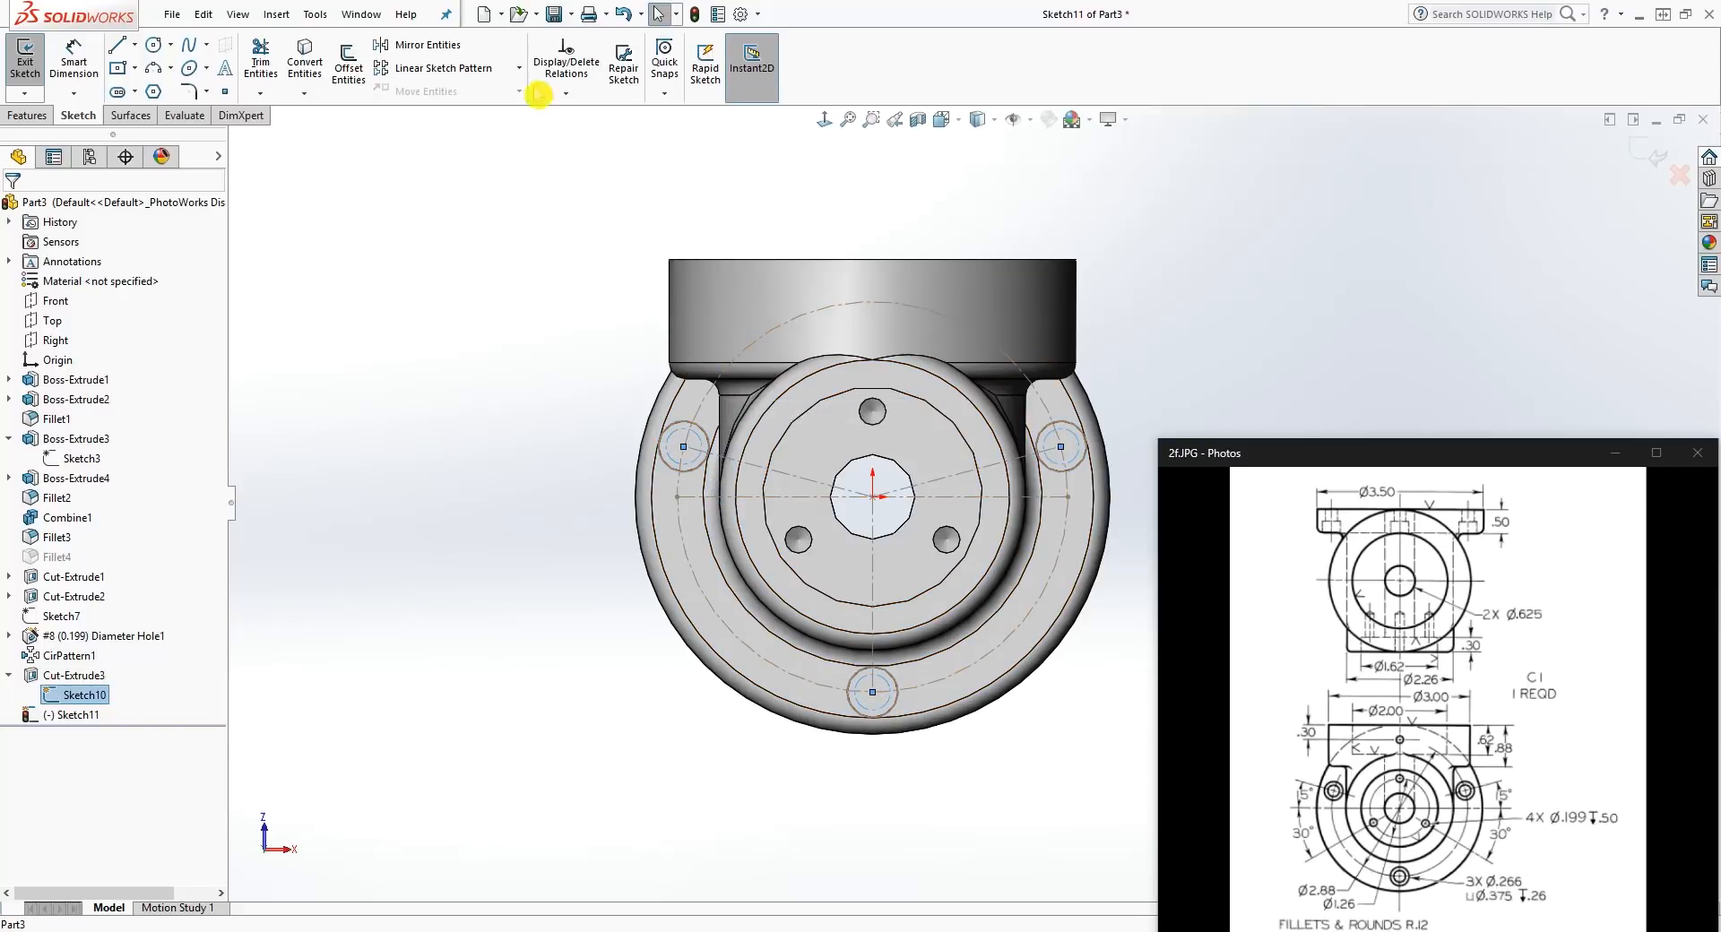
click(305, 62)
Step: Hide the counterbore cut's sketch again
mouse_move(561, 297)
middle_down()
mouse_move(691, 477)
mouse_move(609, 475)
middle_up()
right_click(90, 696)
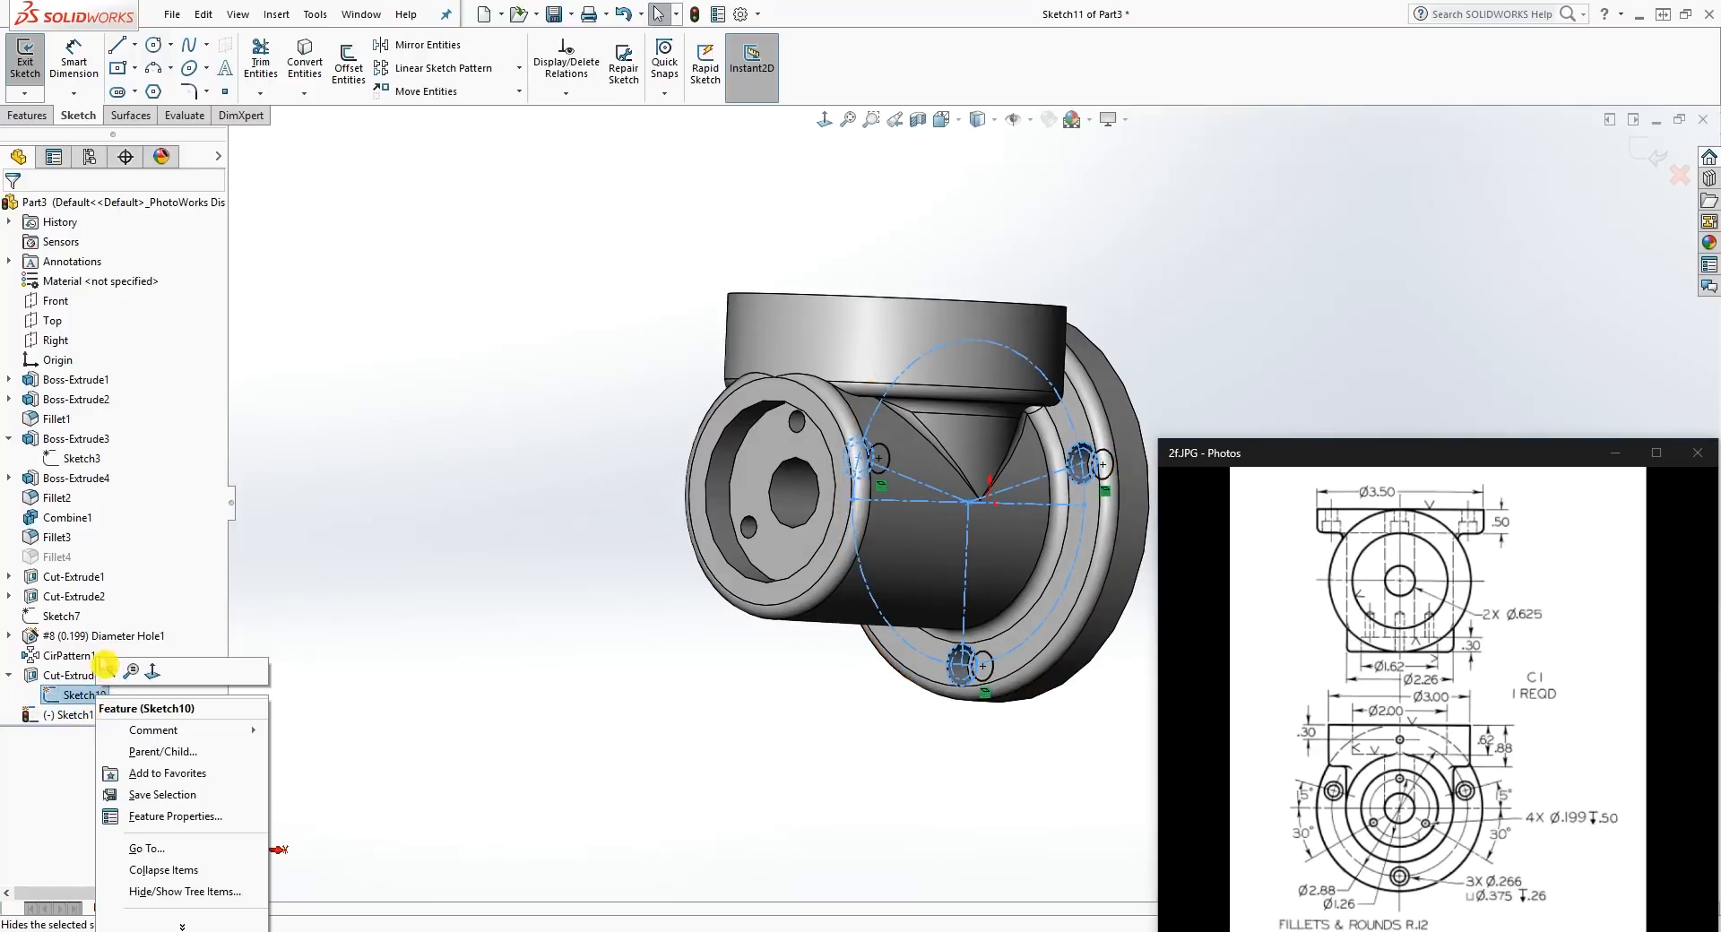
click(108, 672)
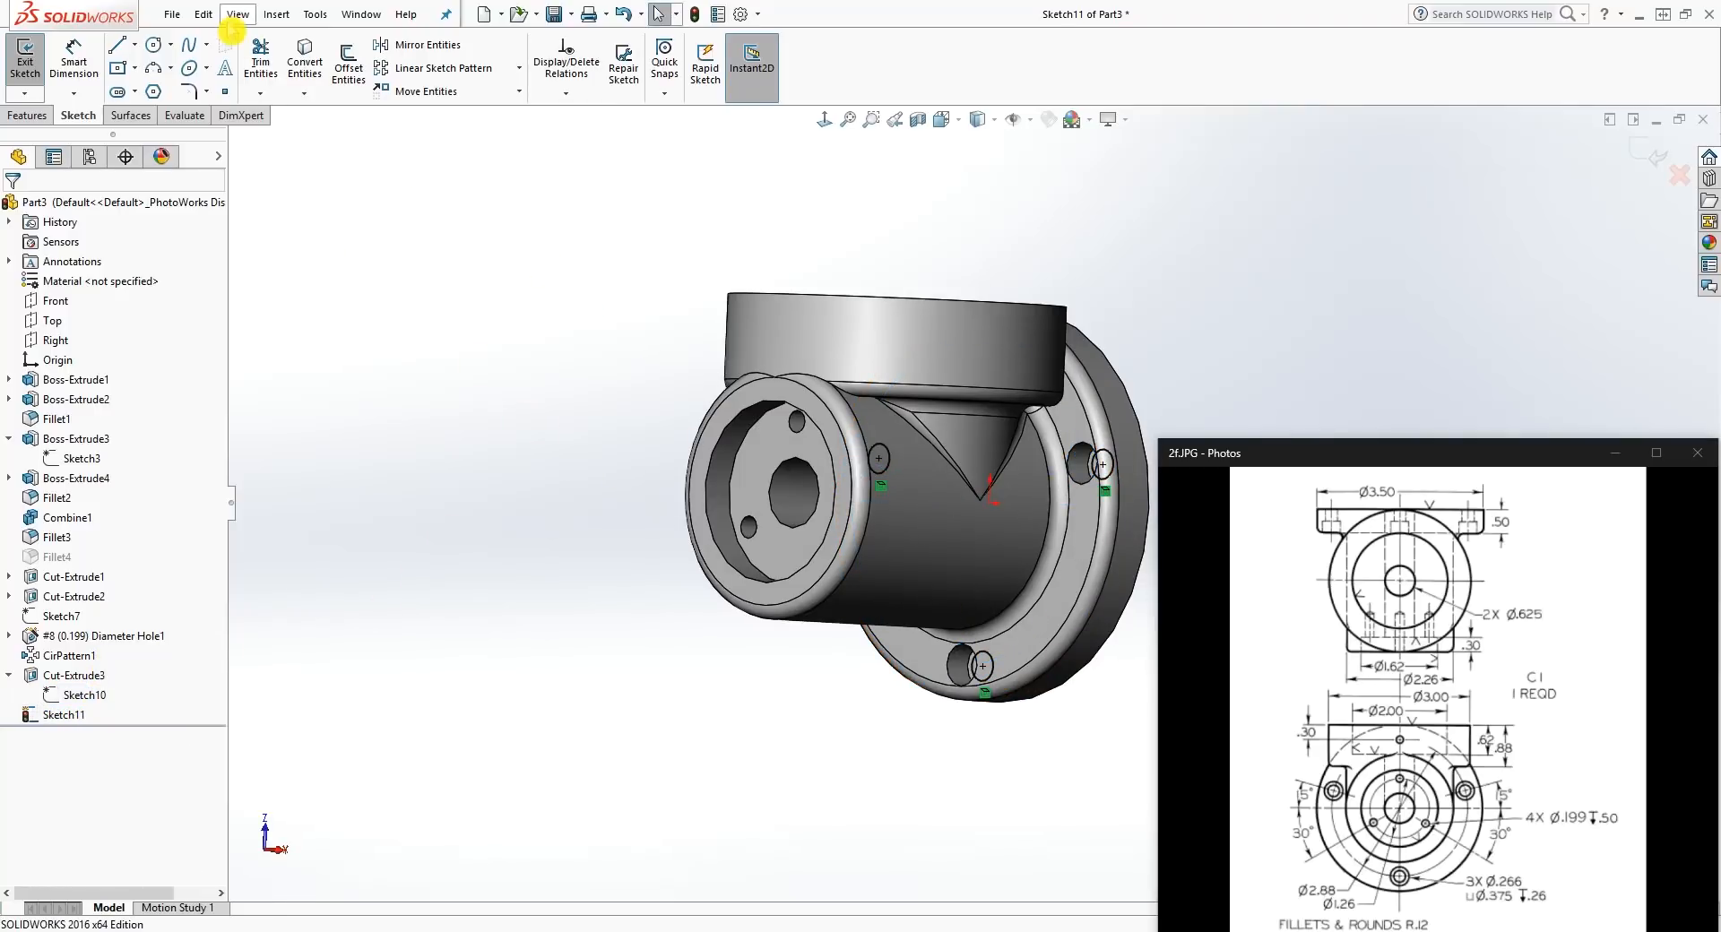
Step: Extrude-cut the three converted circles all the way through the flange
click(40, 116)
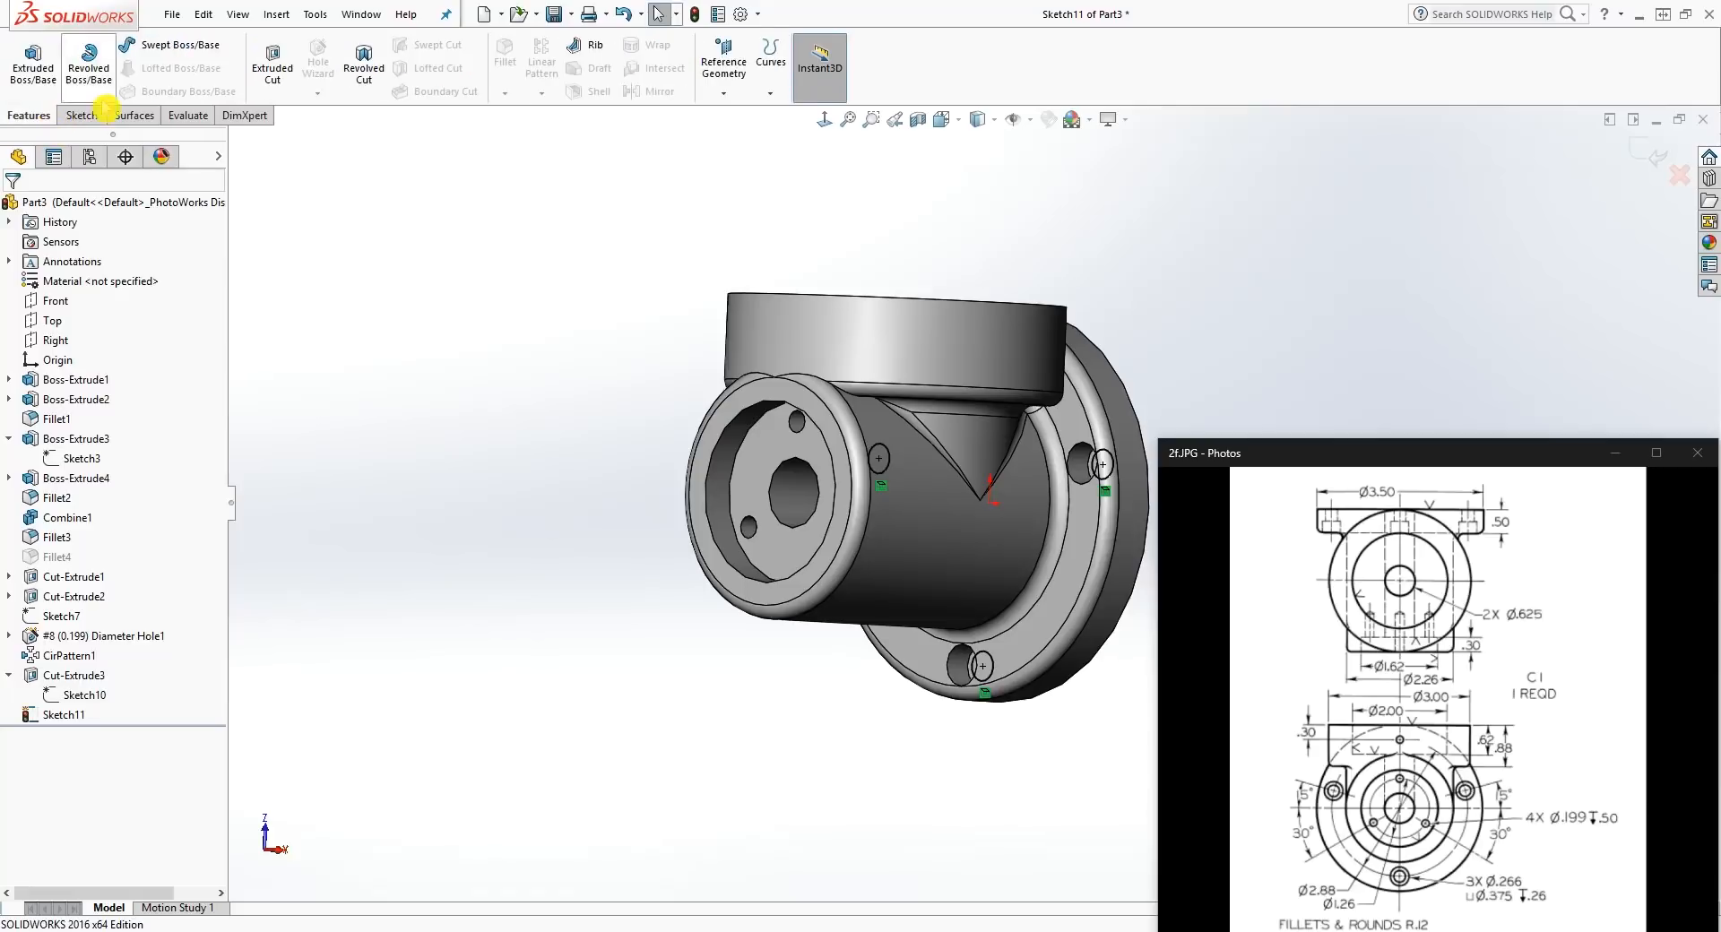
click(272, 63)
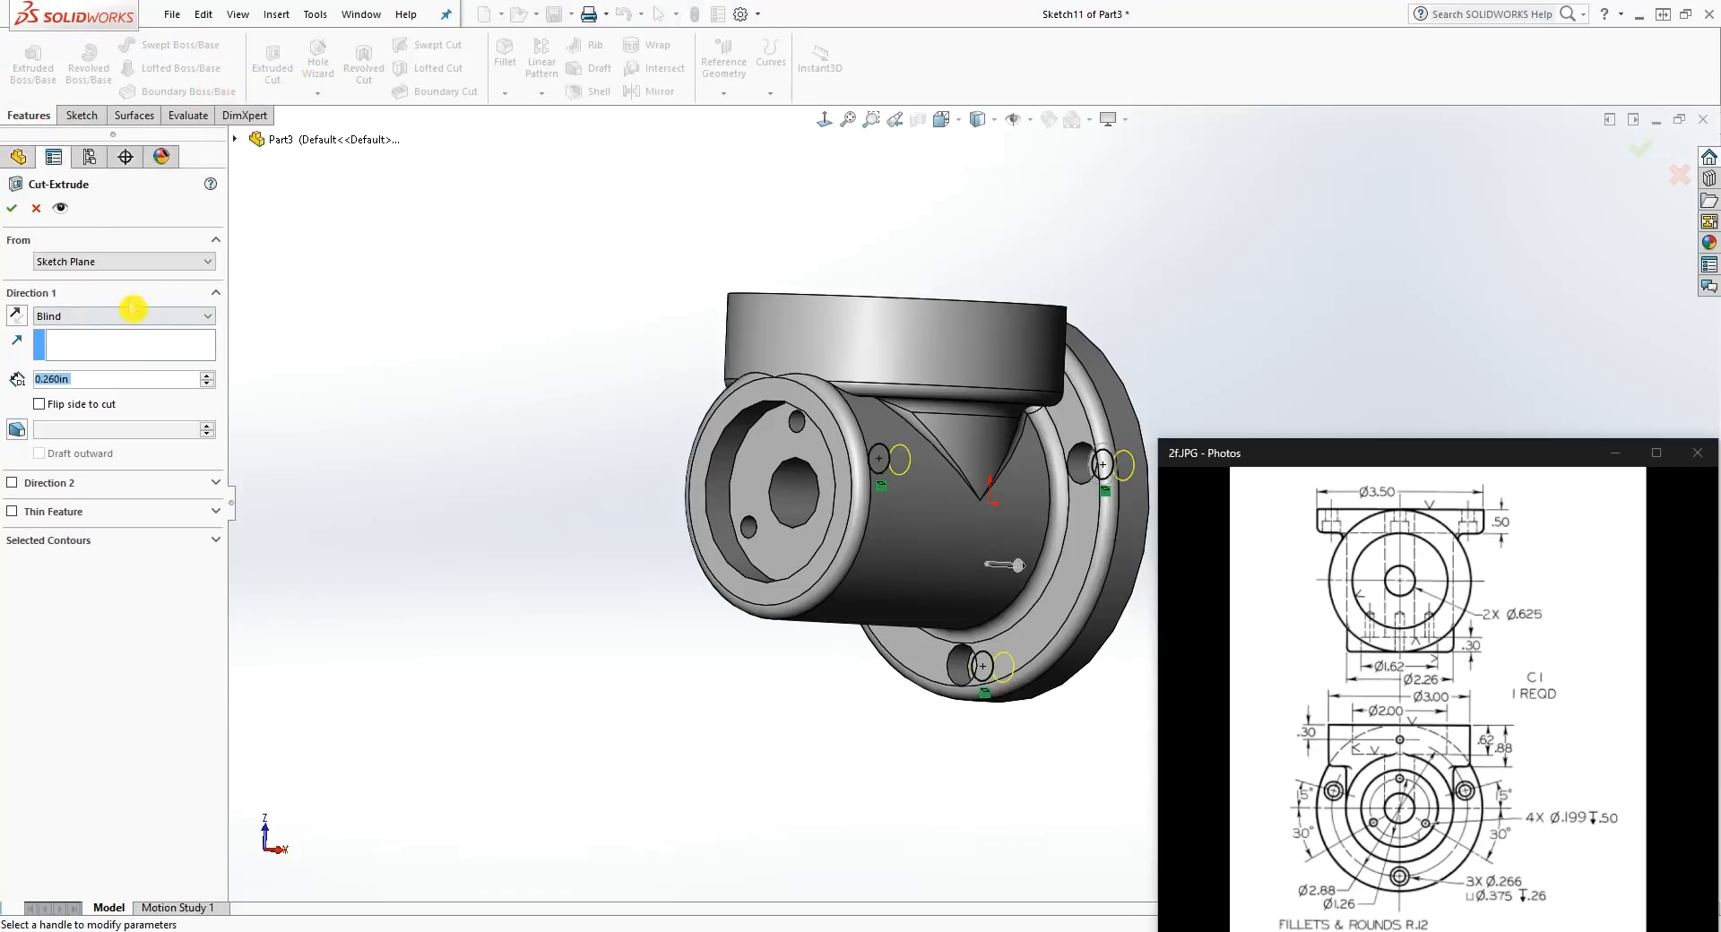
click(126, 315)
click(116, 339)
click(15, 216)
scroll(815, 722, up, 3)
scroll(954, 511, down, 4)
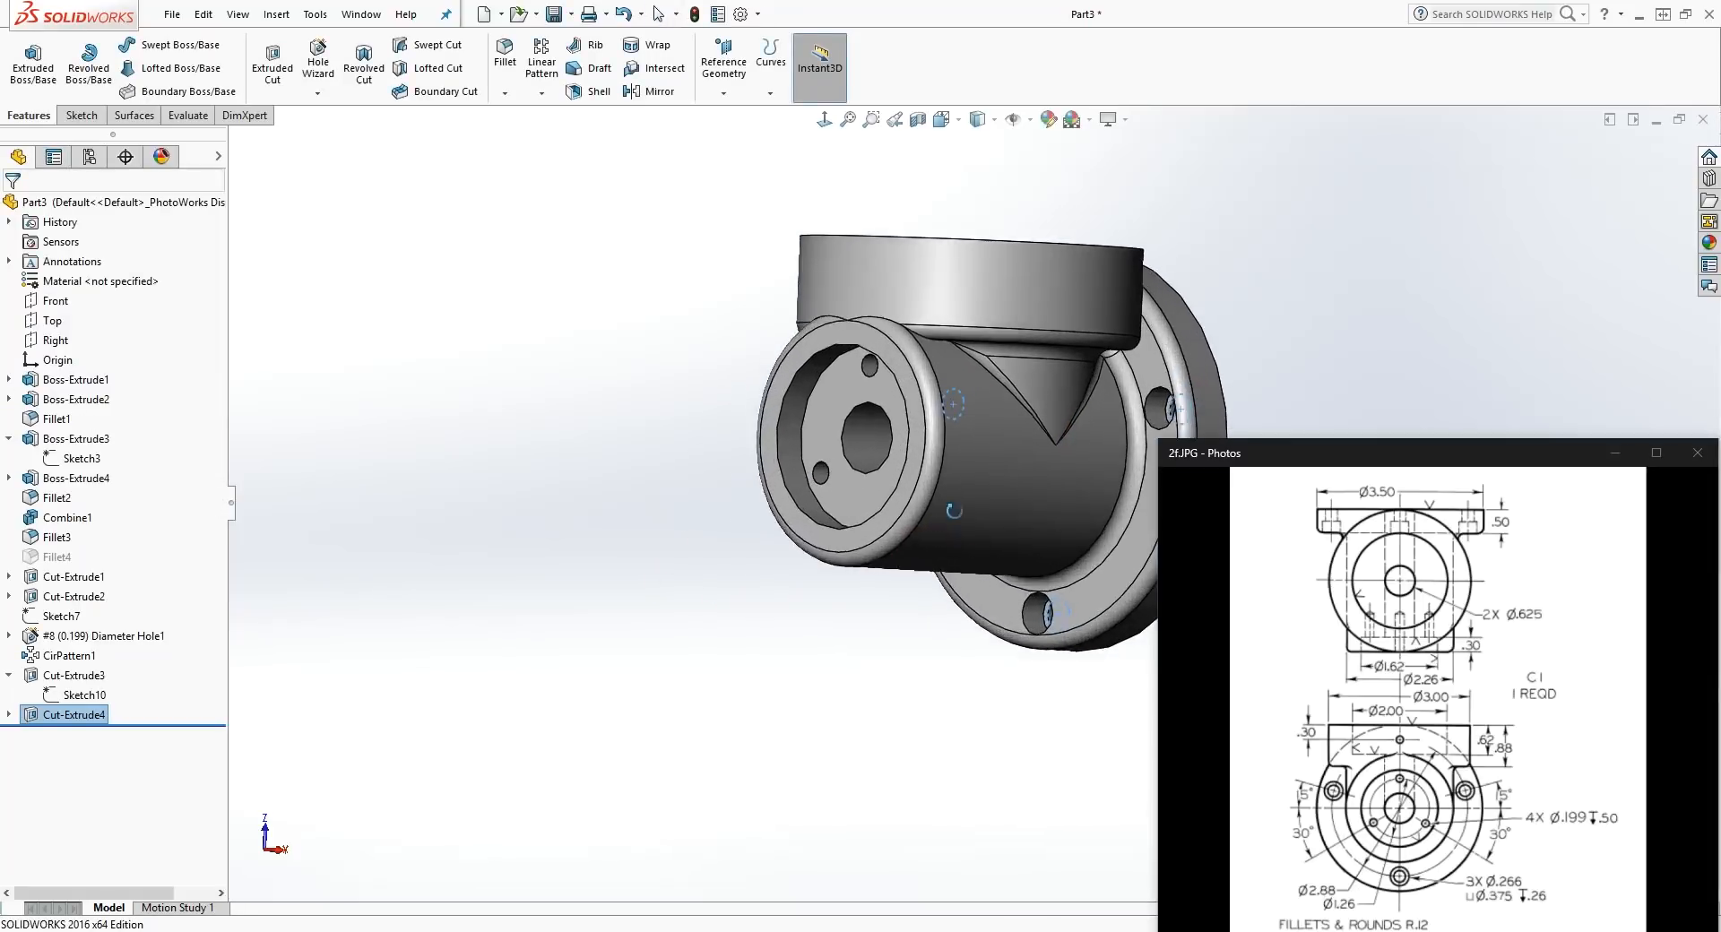
scroll(1075, 364, up, 3)
scroll(1138, 357, down, 2)
scroll(1034, 681, down, 3)
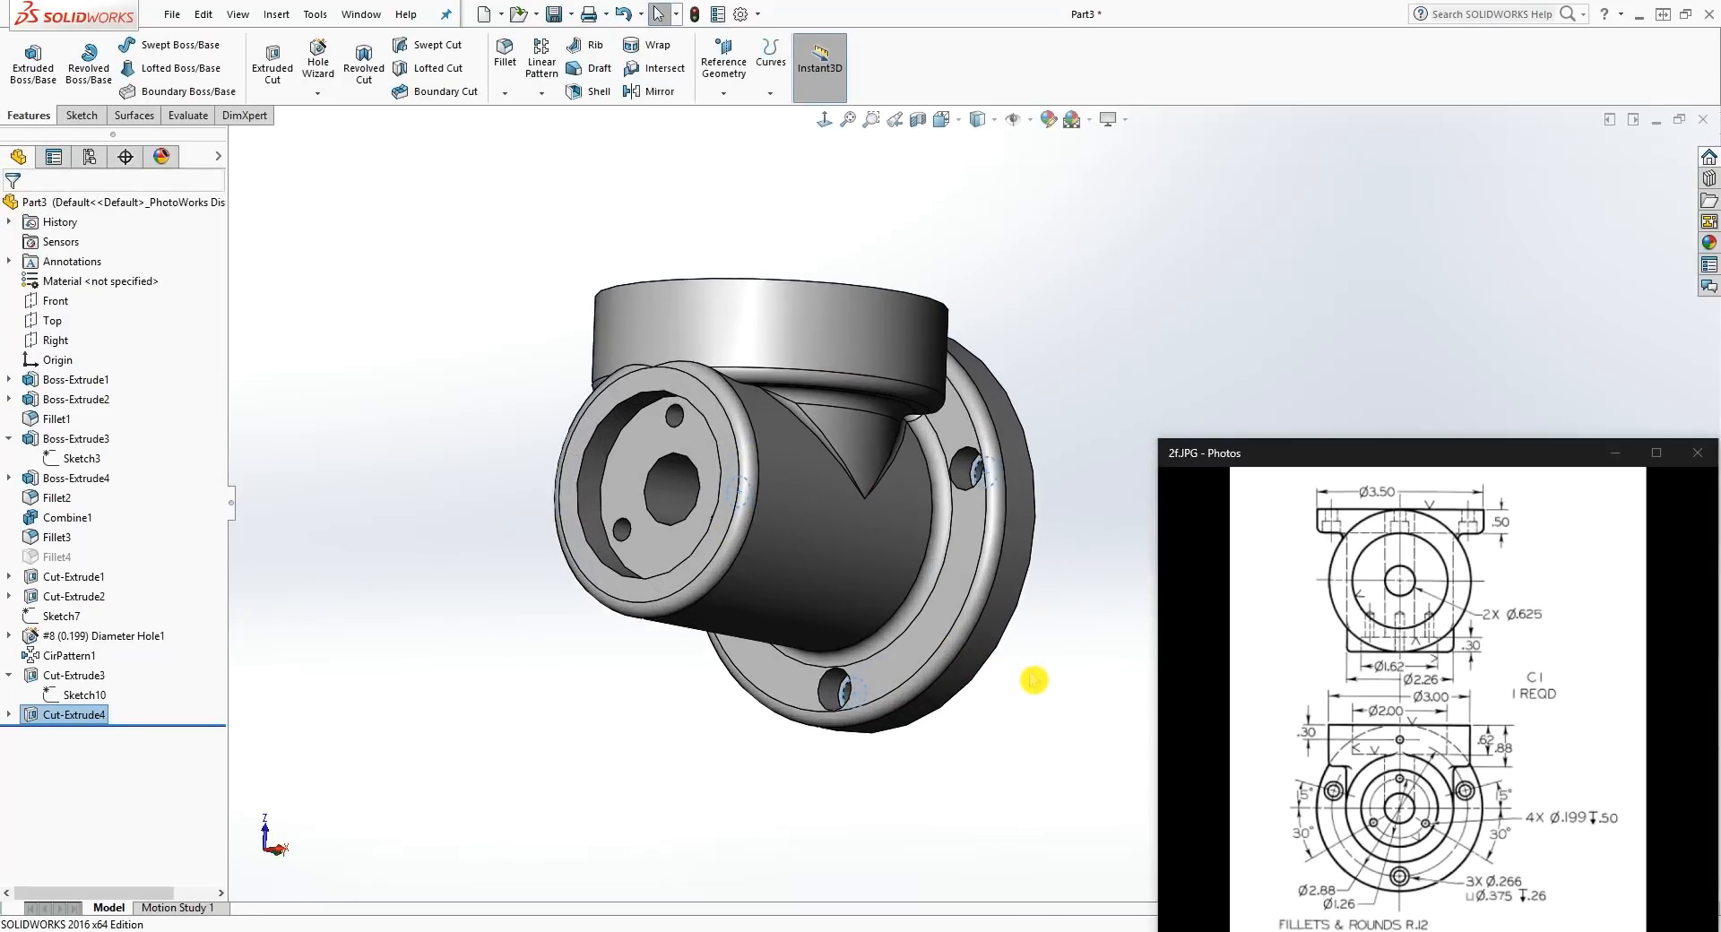
Step: Start a sketch on the upper cylinder's flat end face and draw a circle near its centre
middle_drag(967, 750, 933, 807)
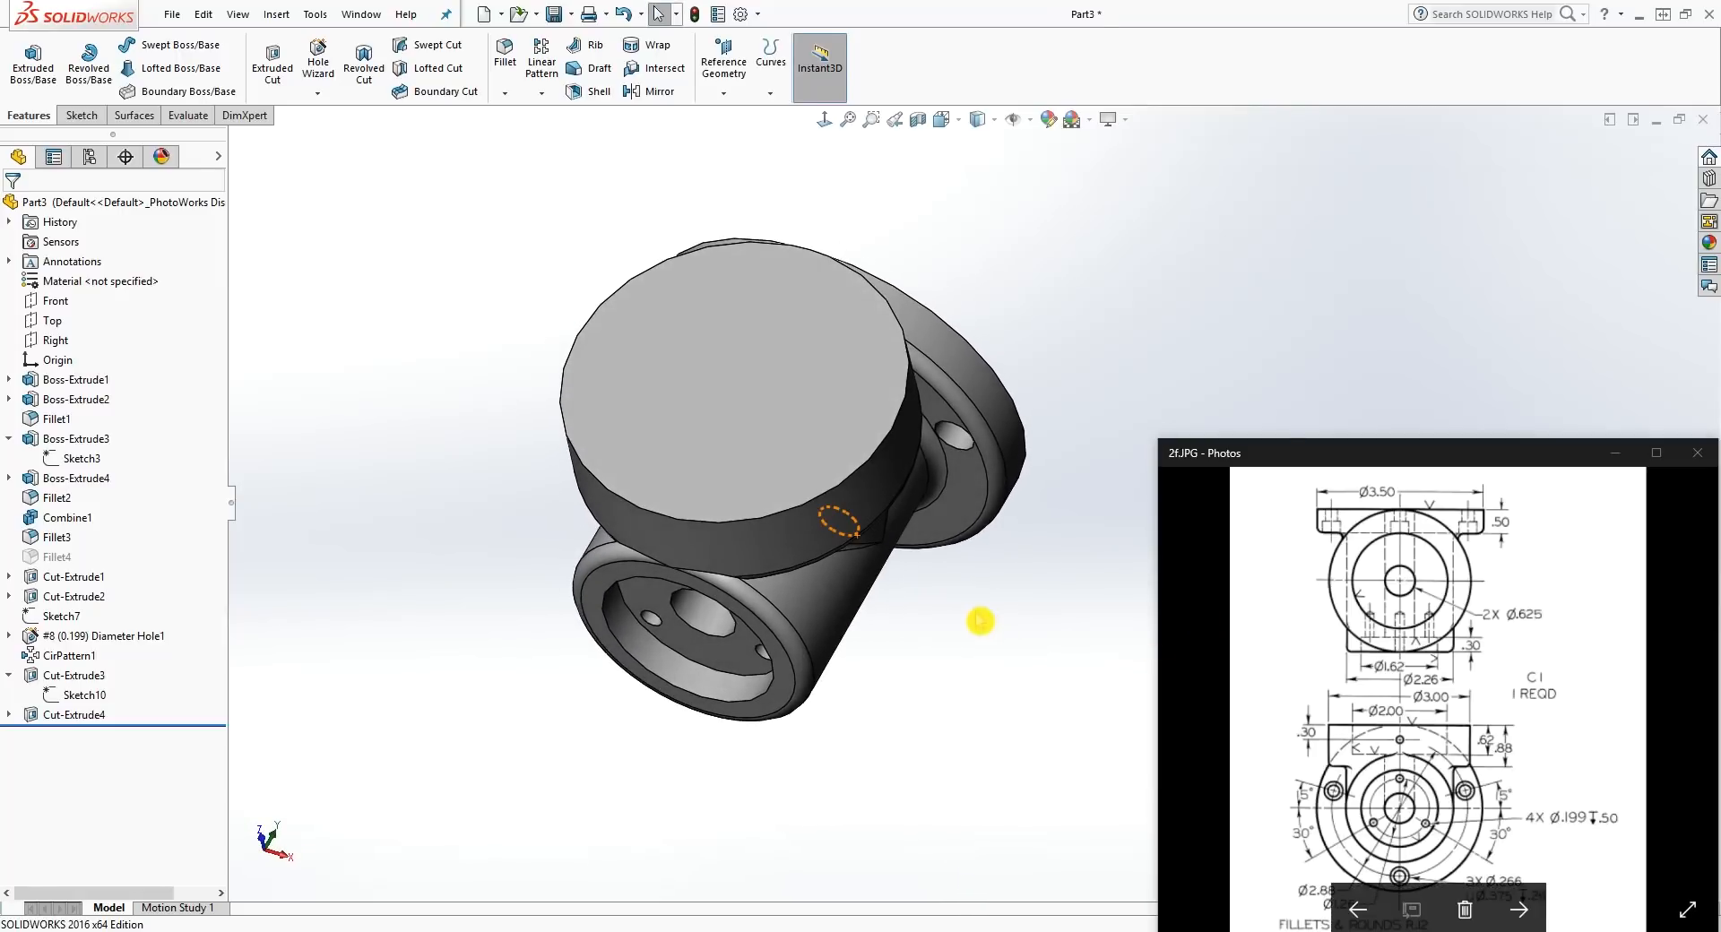
middle_drag(975, 660, 928, 373)
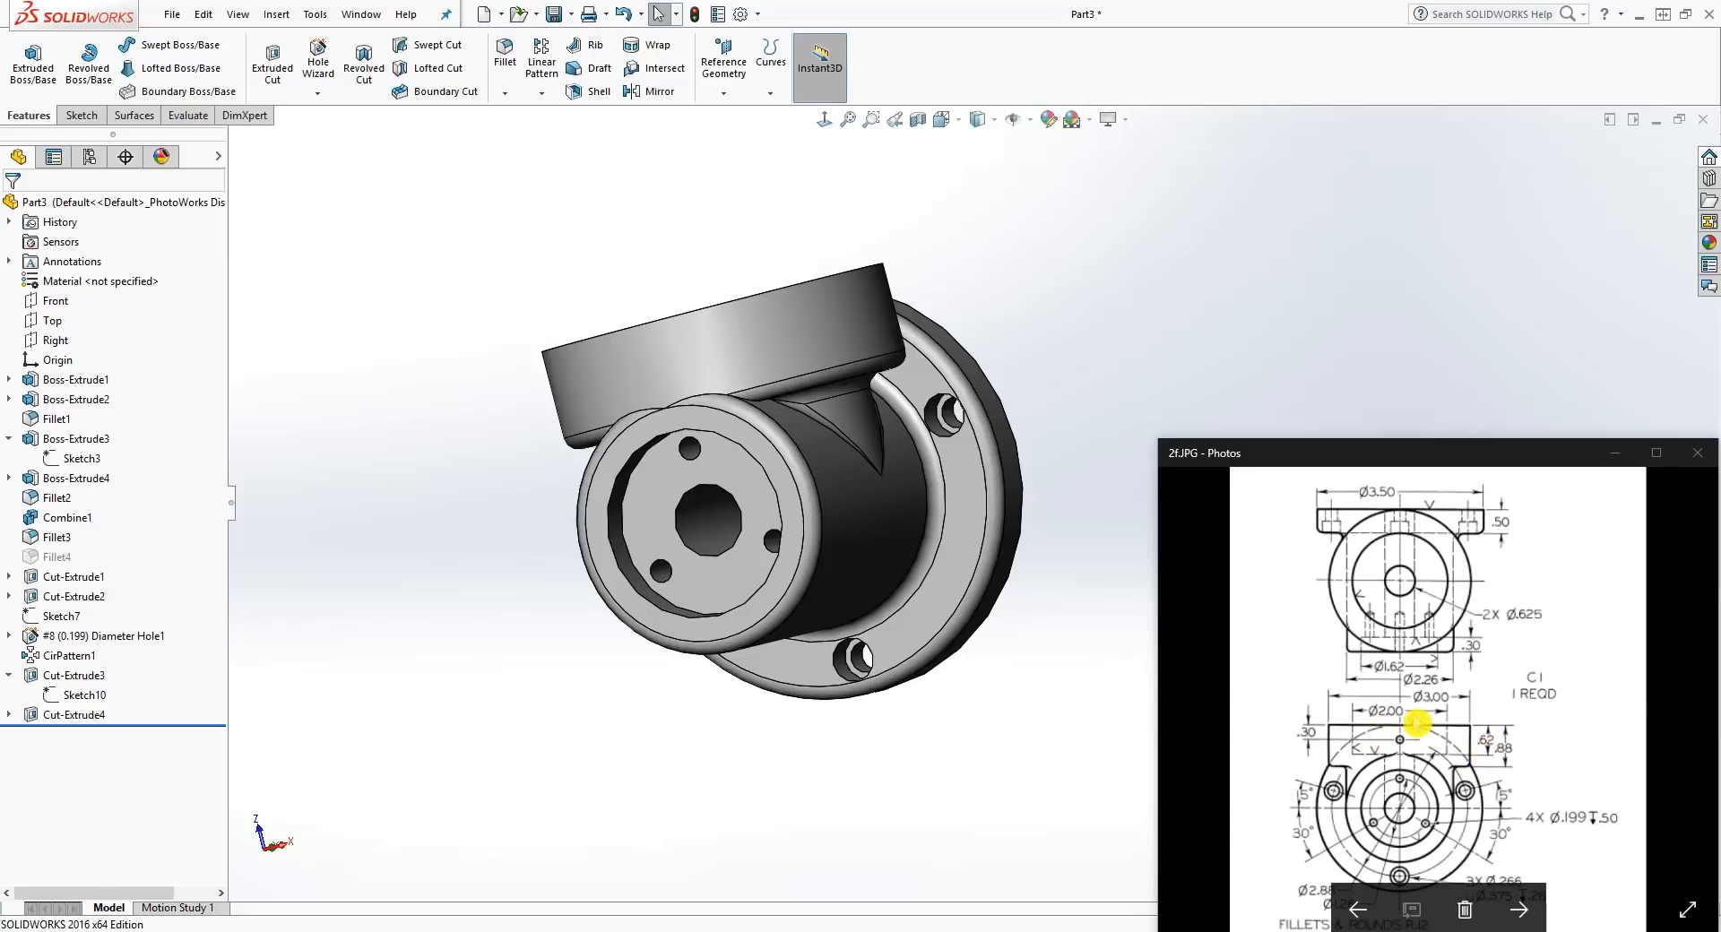
middle_drag(1135, 529, 859, 407)
click(765, 363)
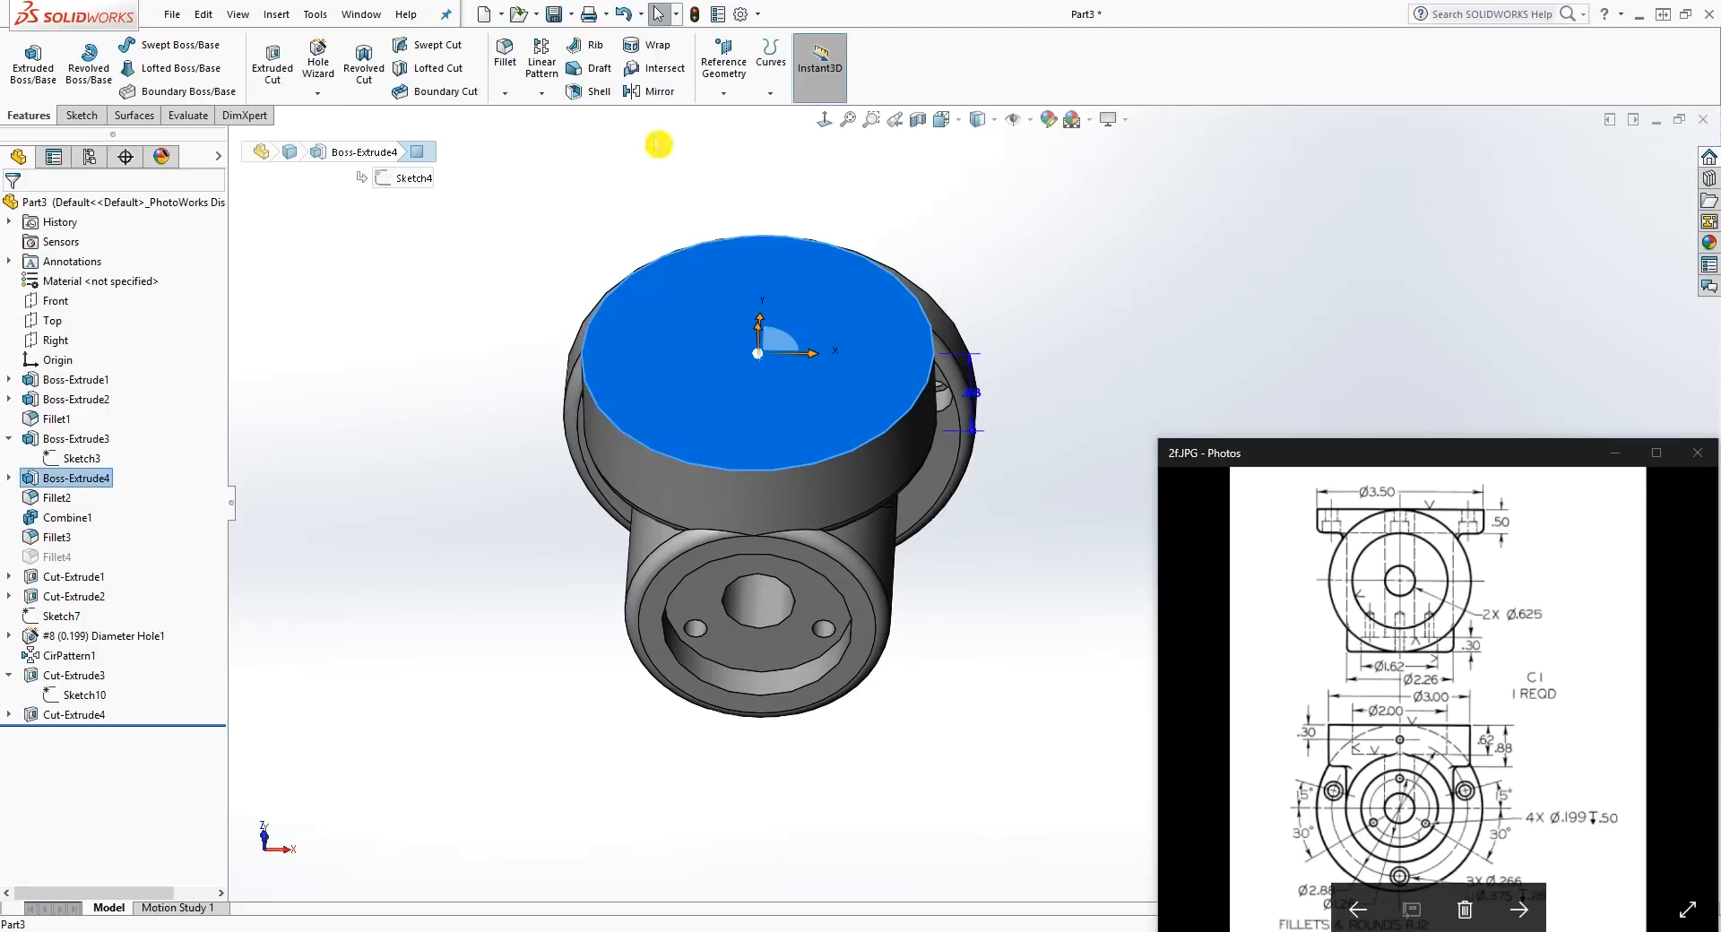
click(82, 114)
click(25, 56)
click(821, 122)
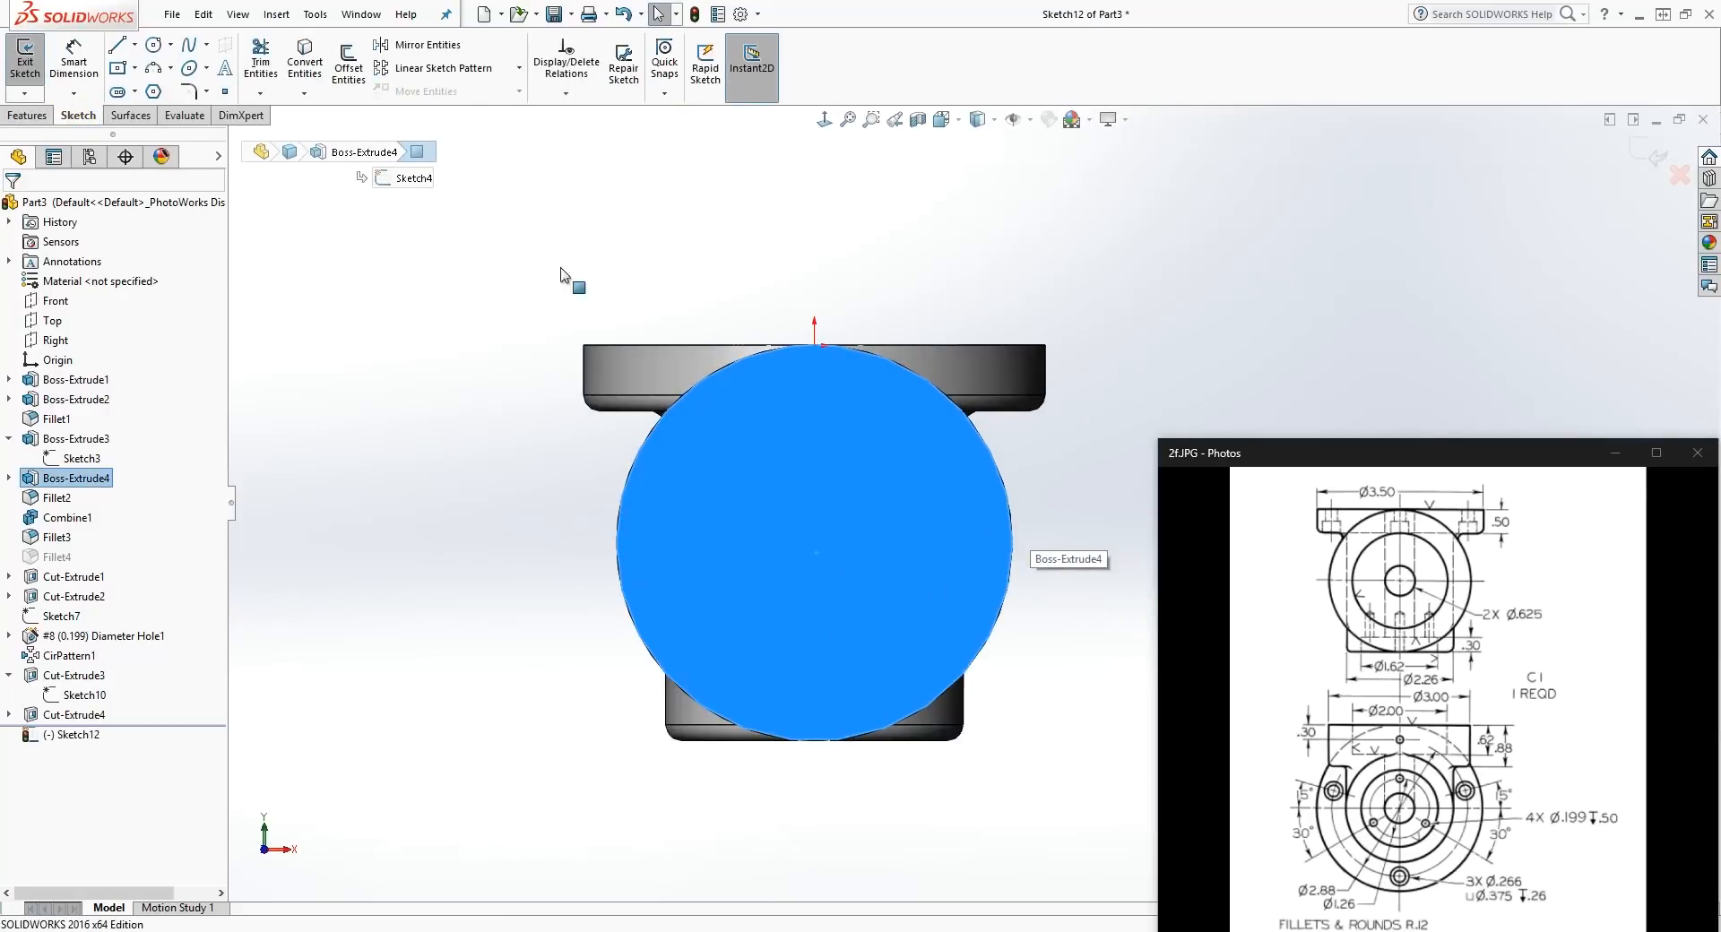
click(153, 44)
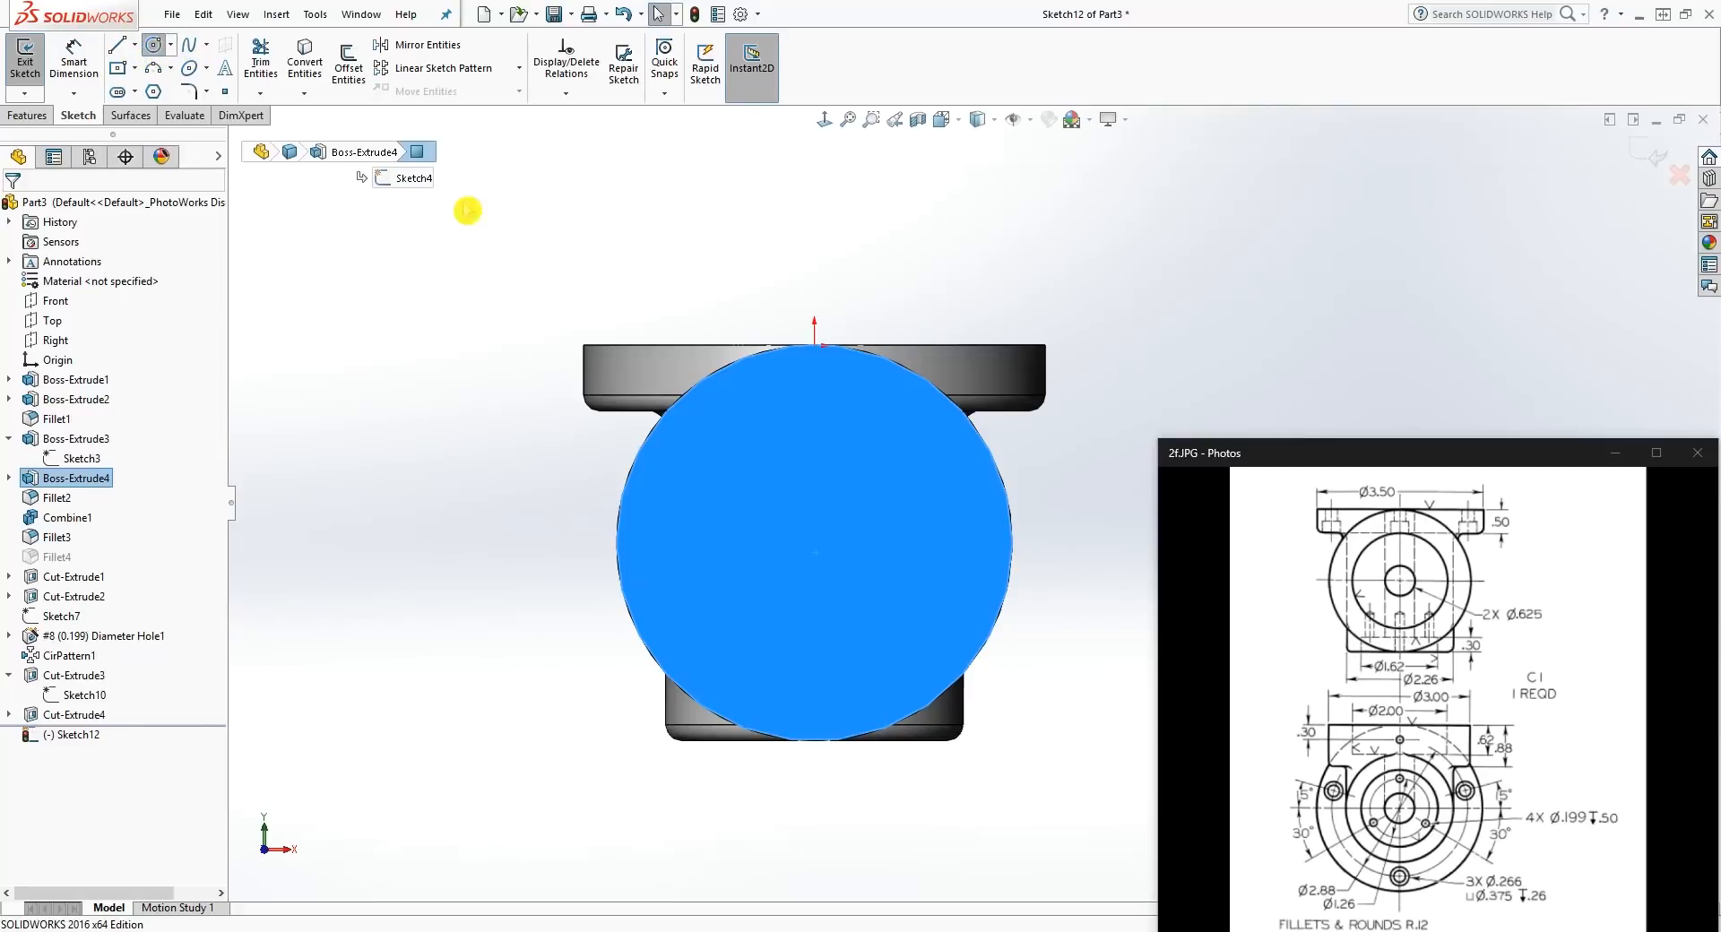
click(823, 528)
click(893, 473)
key(Escape)
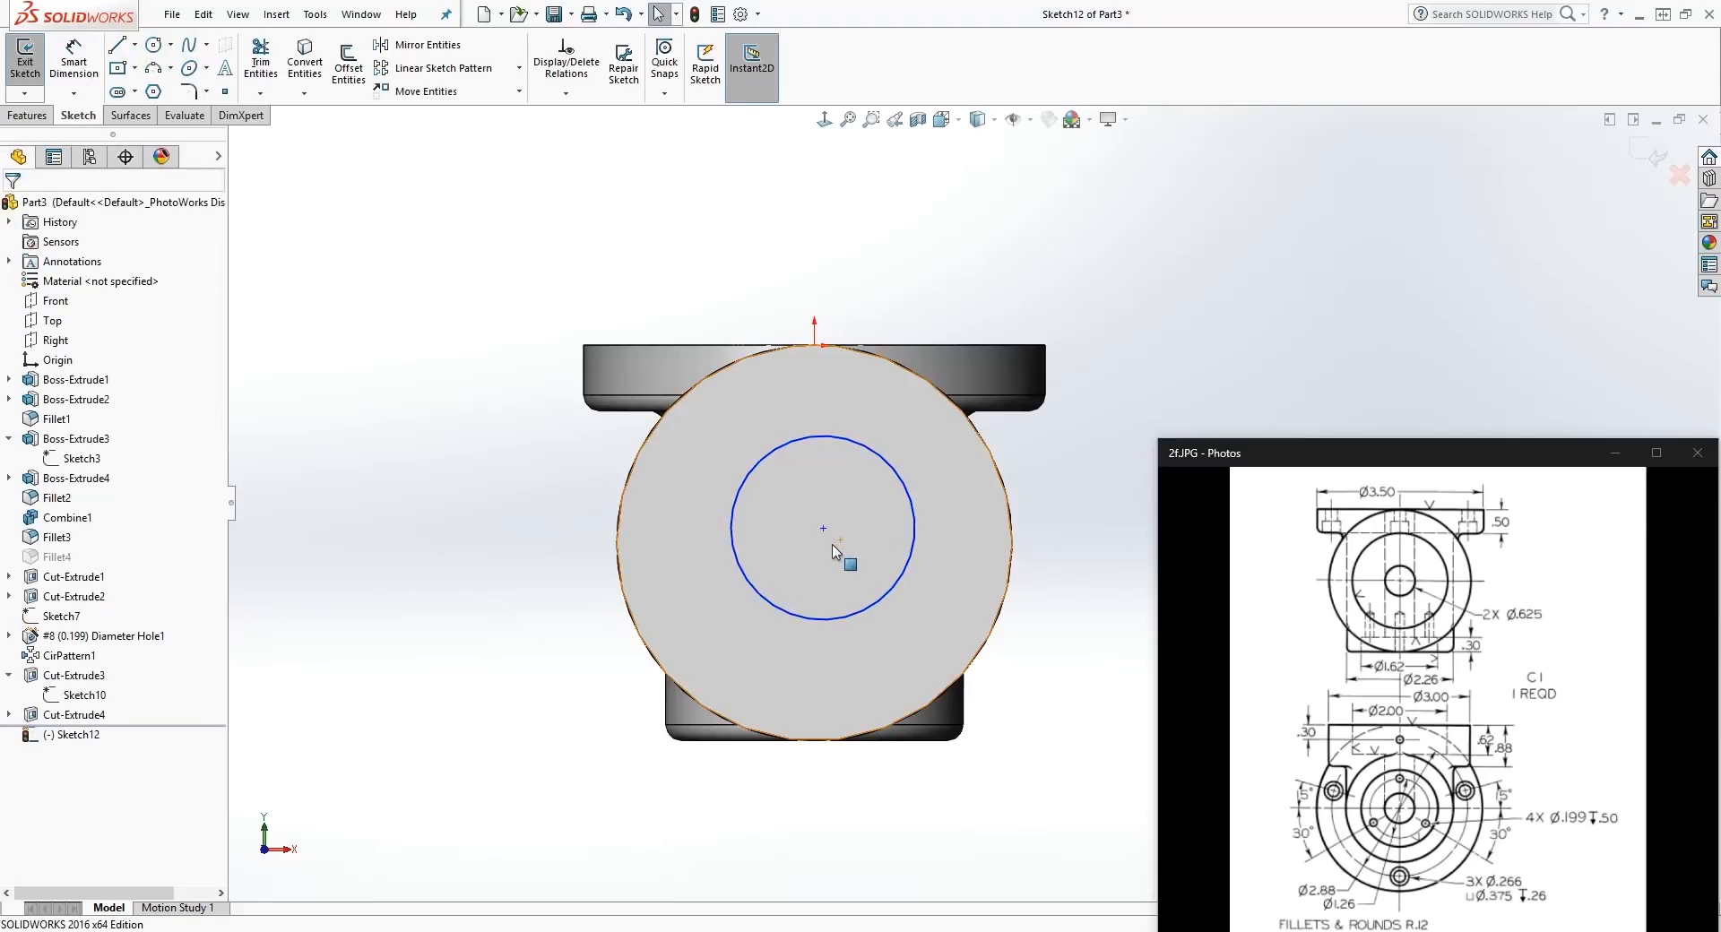
Step: Make the circle concentric with the end face's outer edge and enlarge it to a radius of about 0.86 in
click(899, 490)
ctrl+click(978, 453)
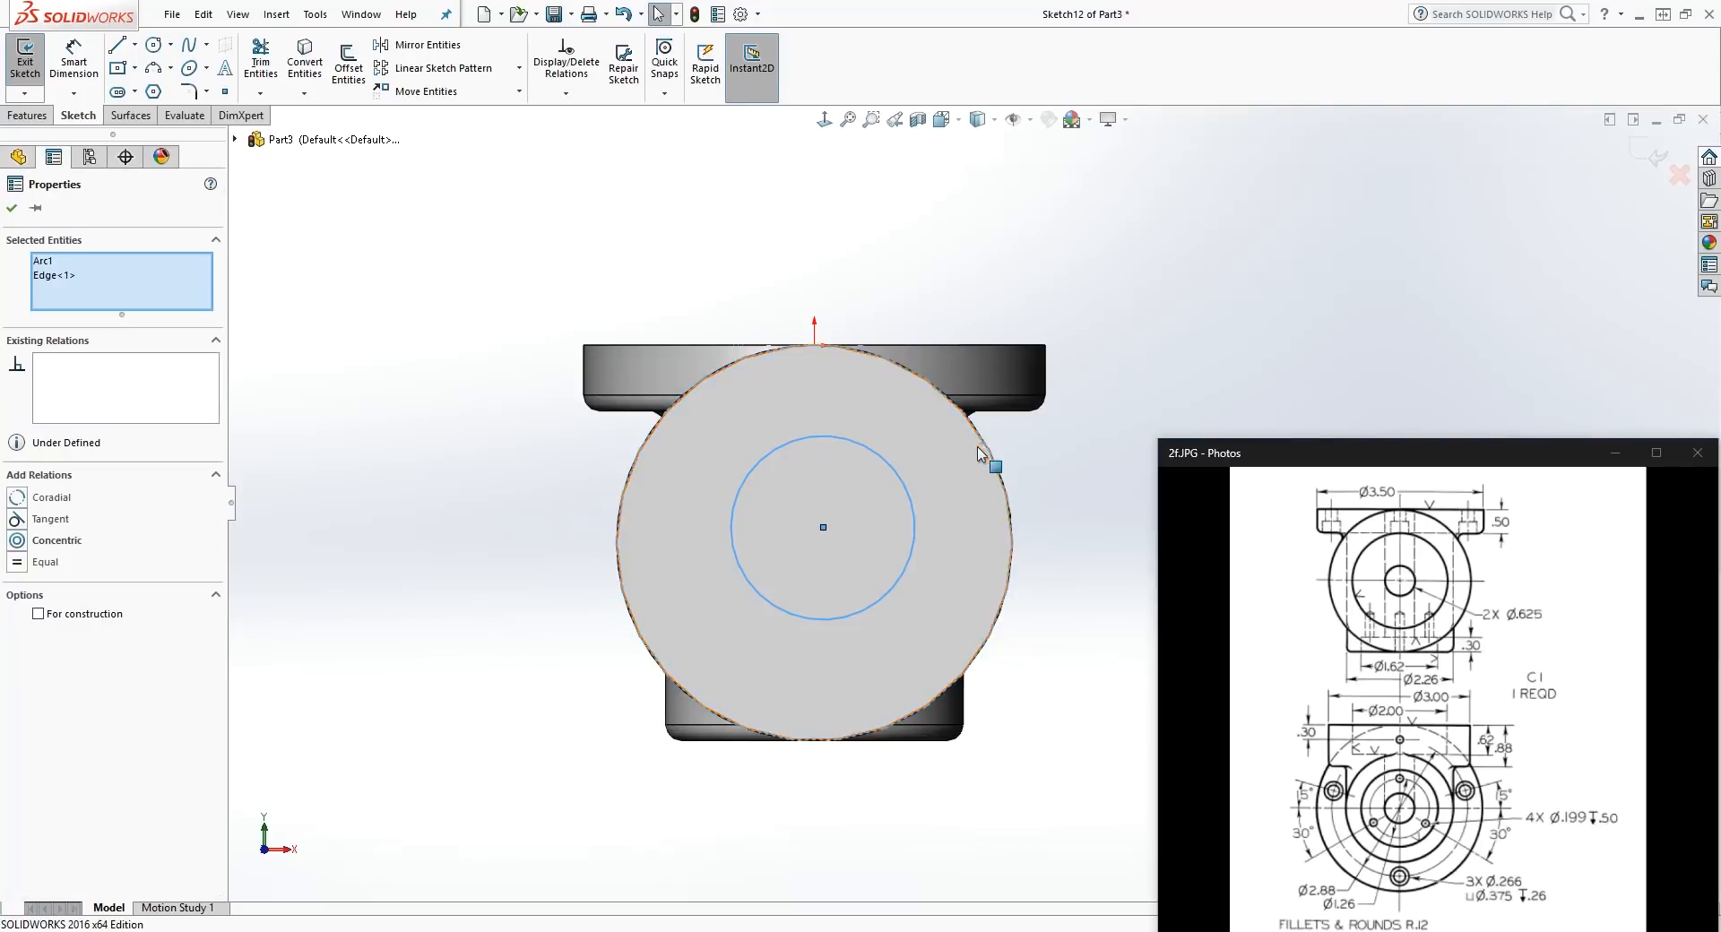
click(19, 540)
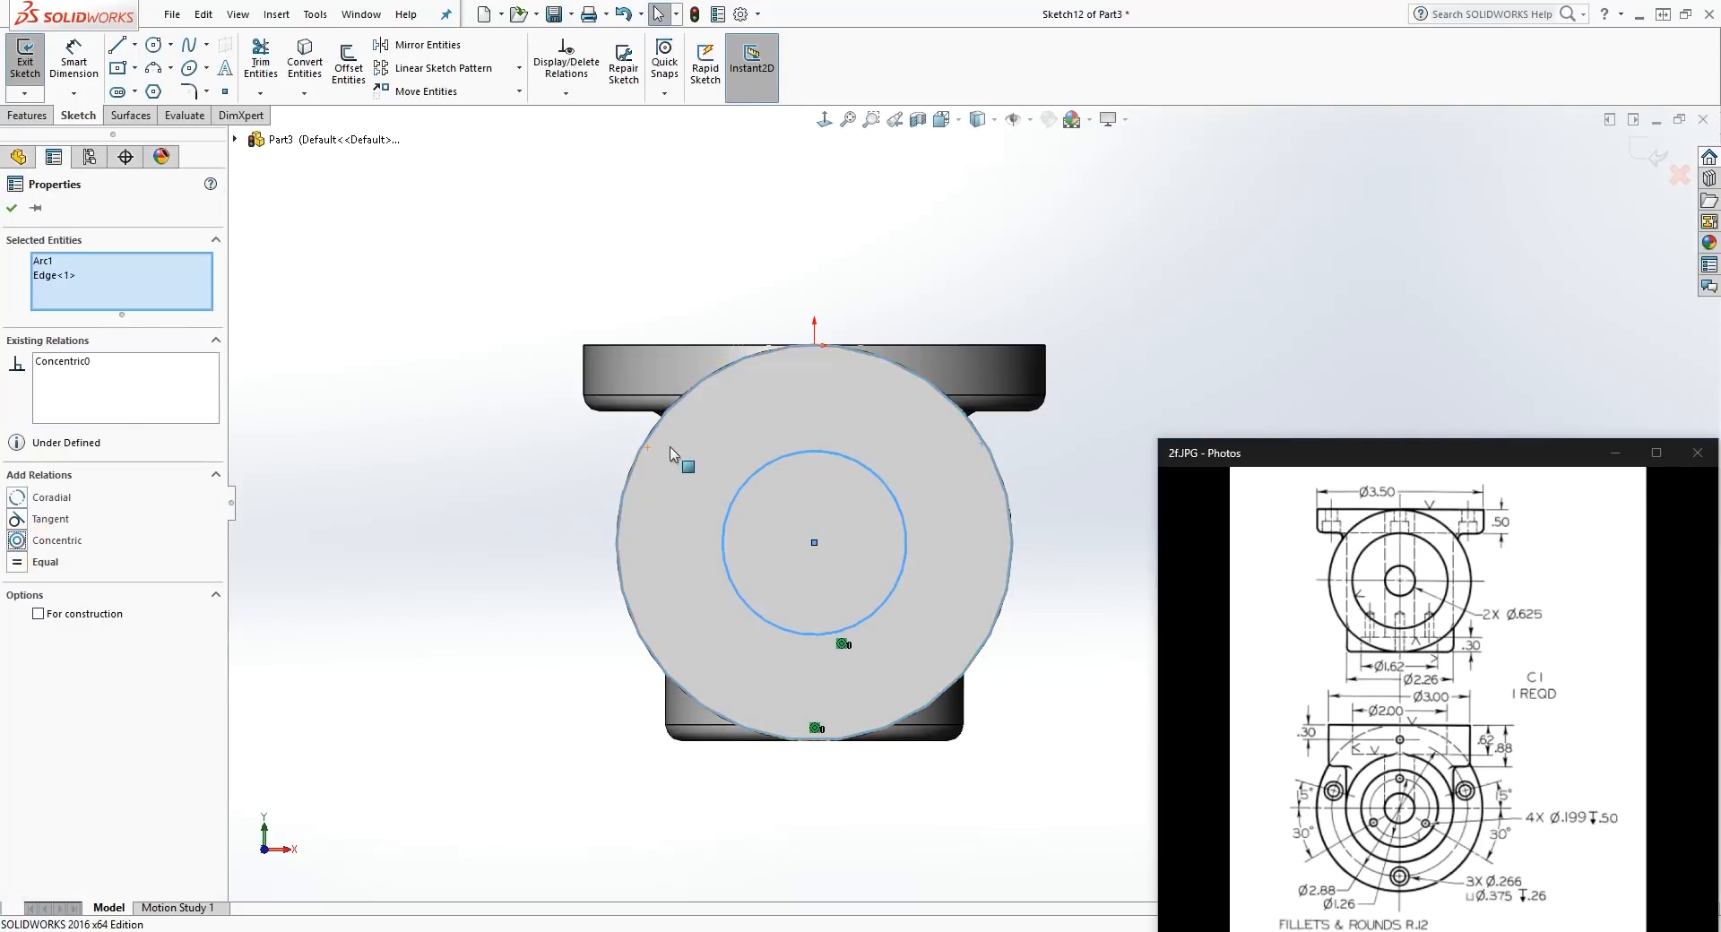
key(Escape)
drag(907, 518, 907, 480)
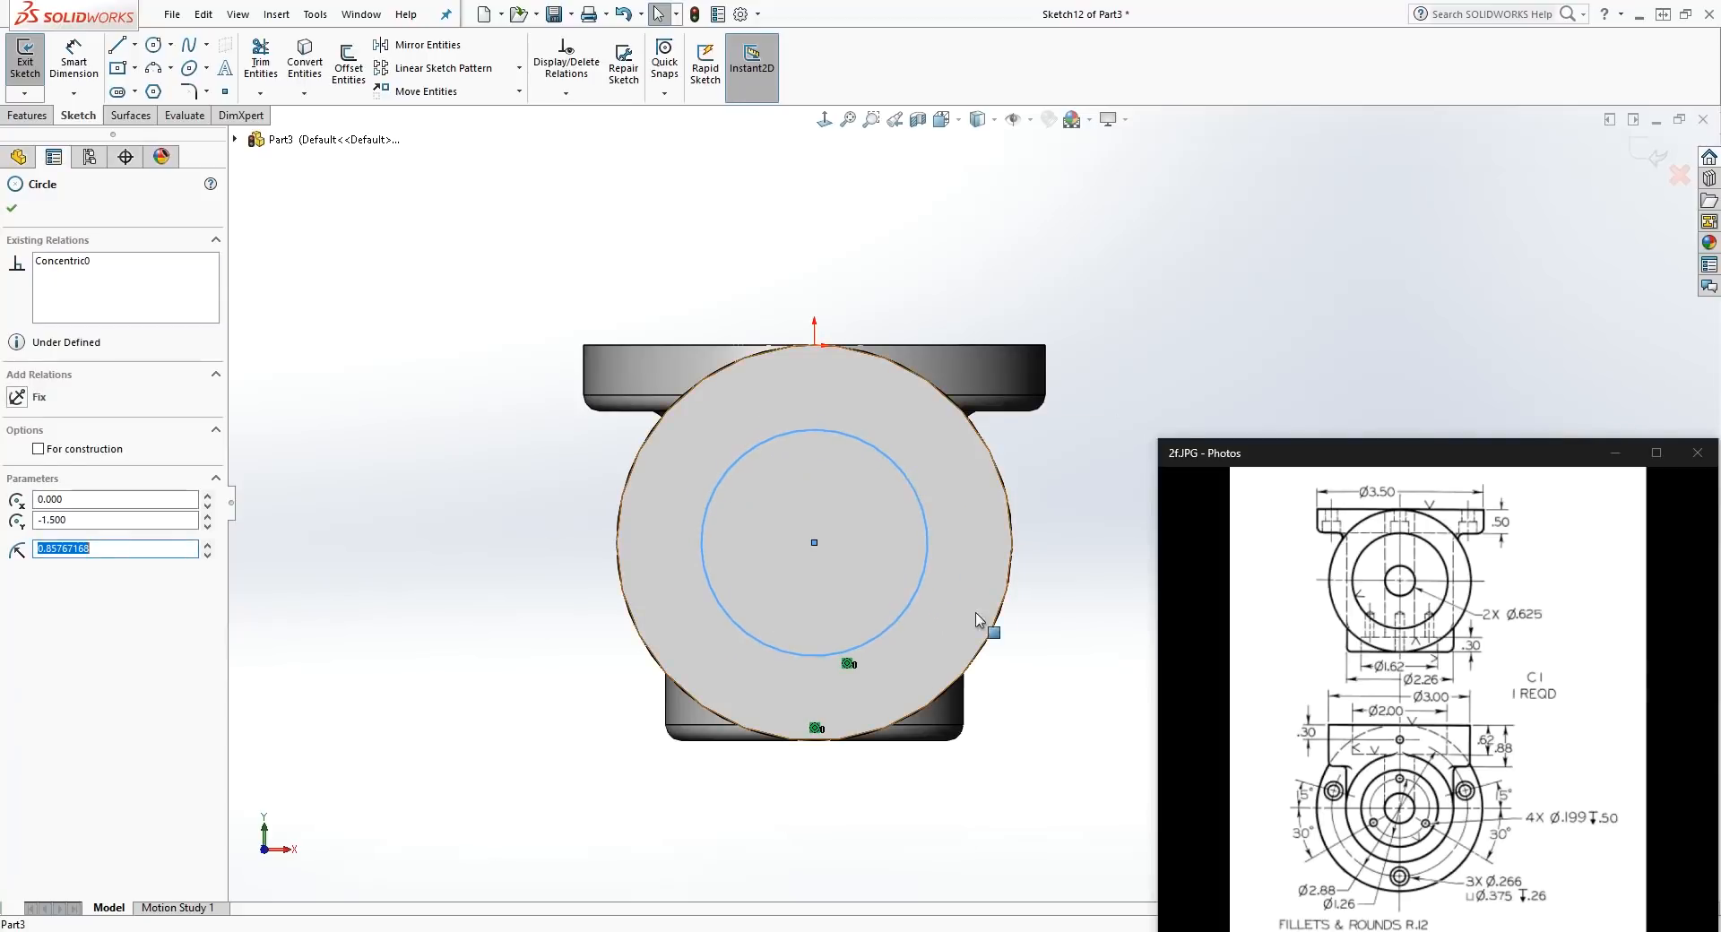
key(Escape)
Step: Dimension the concentric circle to a diameter of 2 in
right_drag(945, 549, 933, 502)
click(929, 592)
click(952, 699)
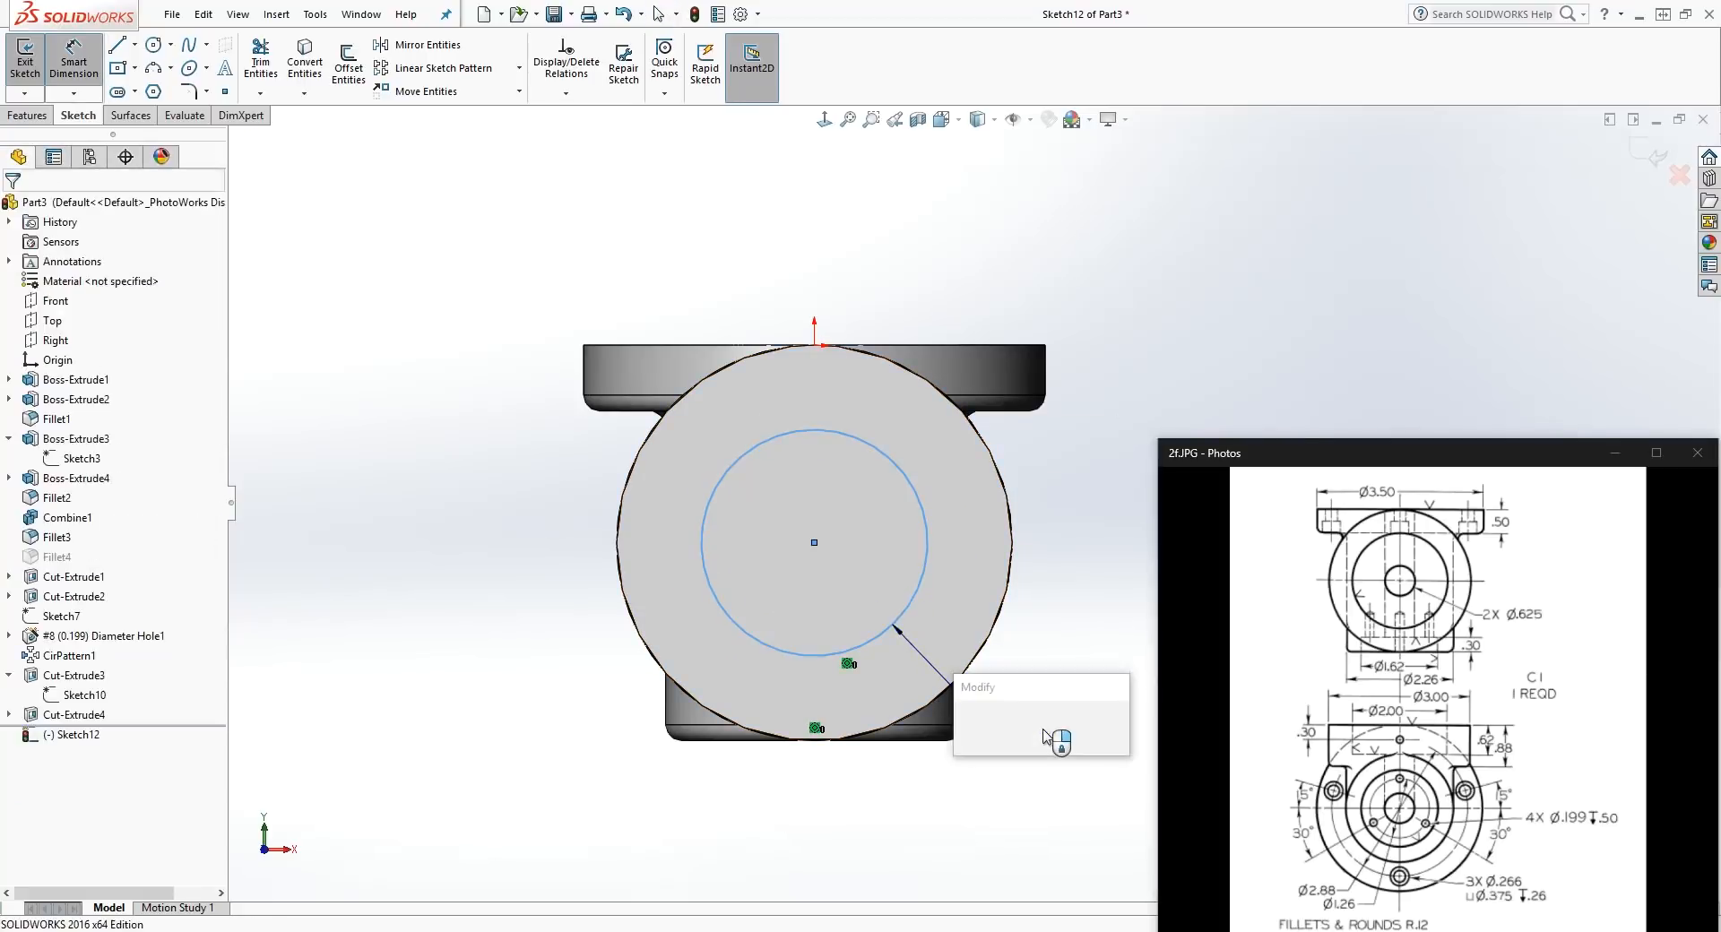
text(2)
key(Return)
key(Escape)
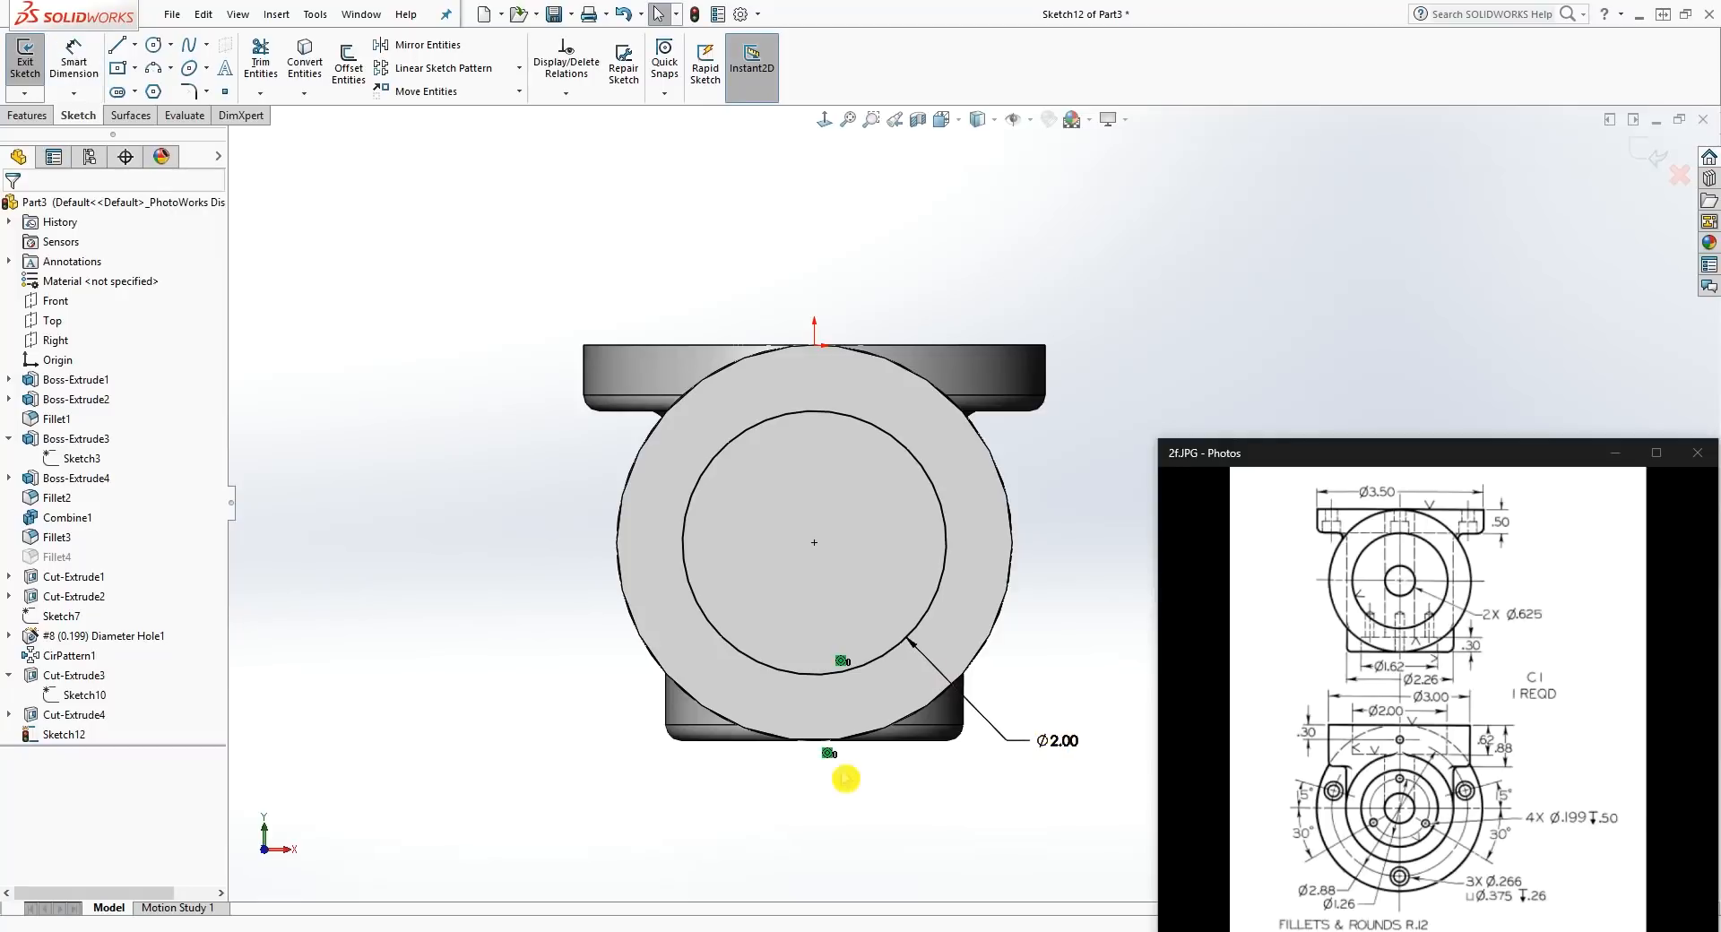
Step: Extrude-cut the 2 in circle 0.62 in deep into the upper cylinder
click(27, 115)
click(269, 81)
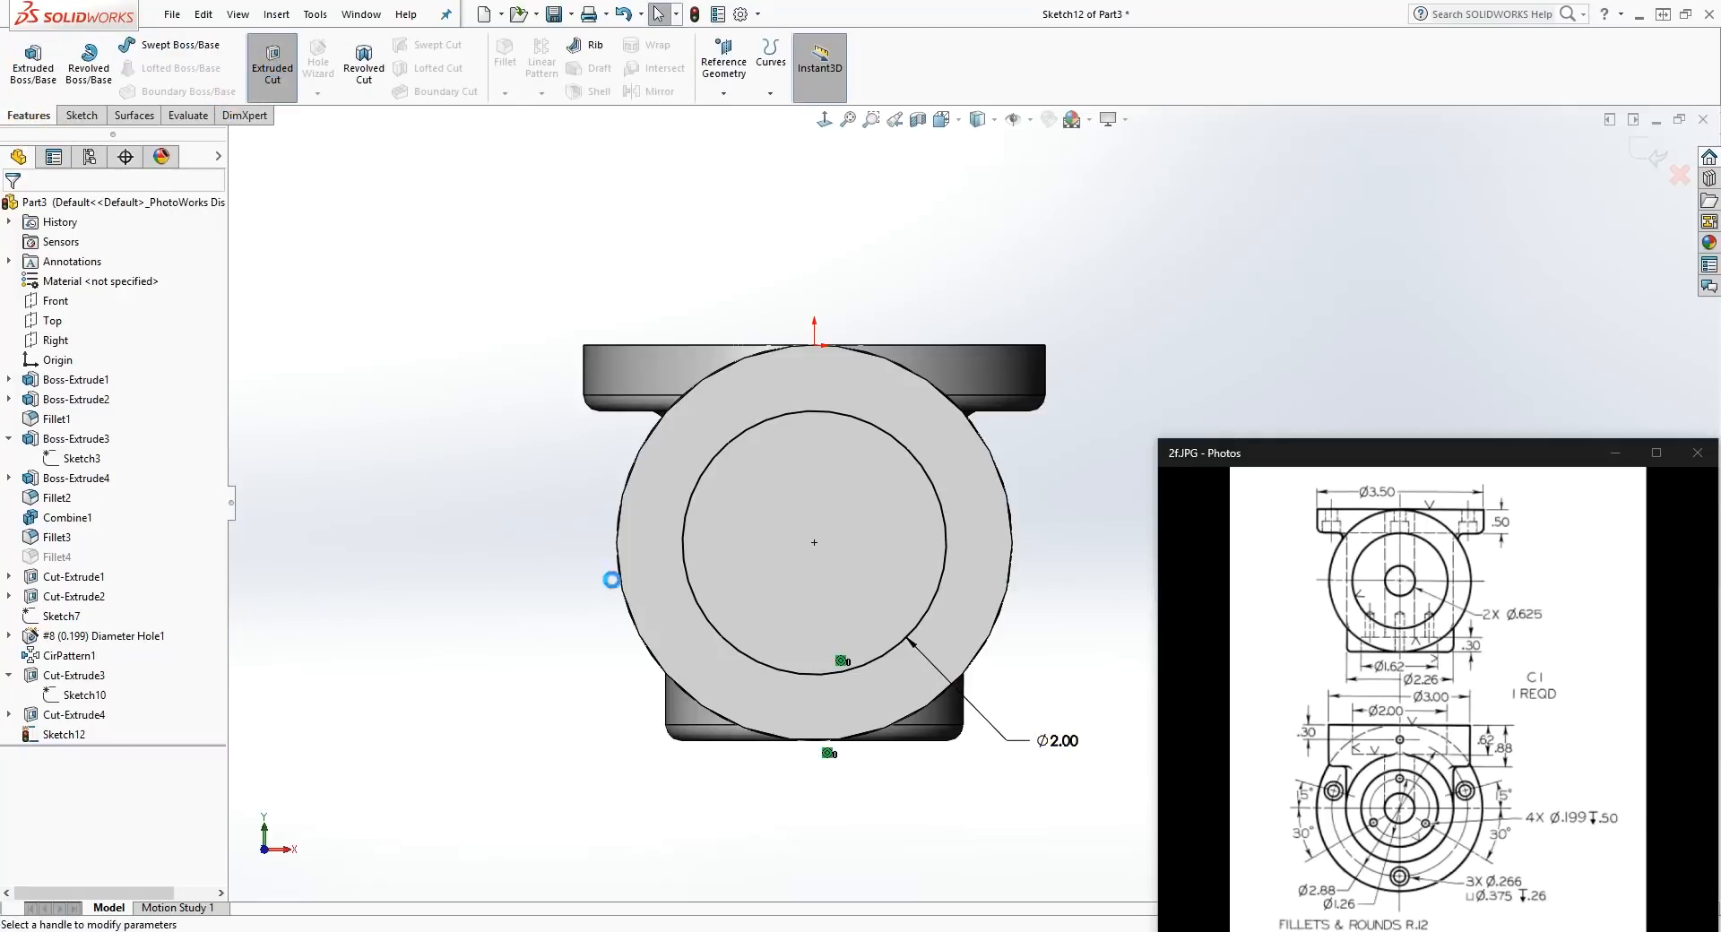
middle_drag(537, 358, 626, 261)
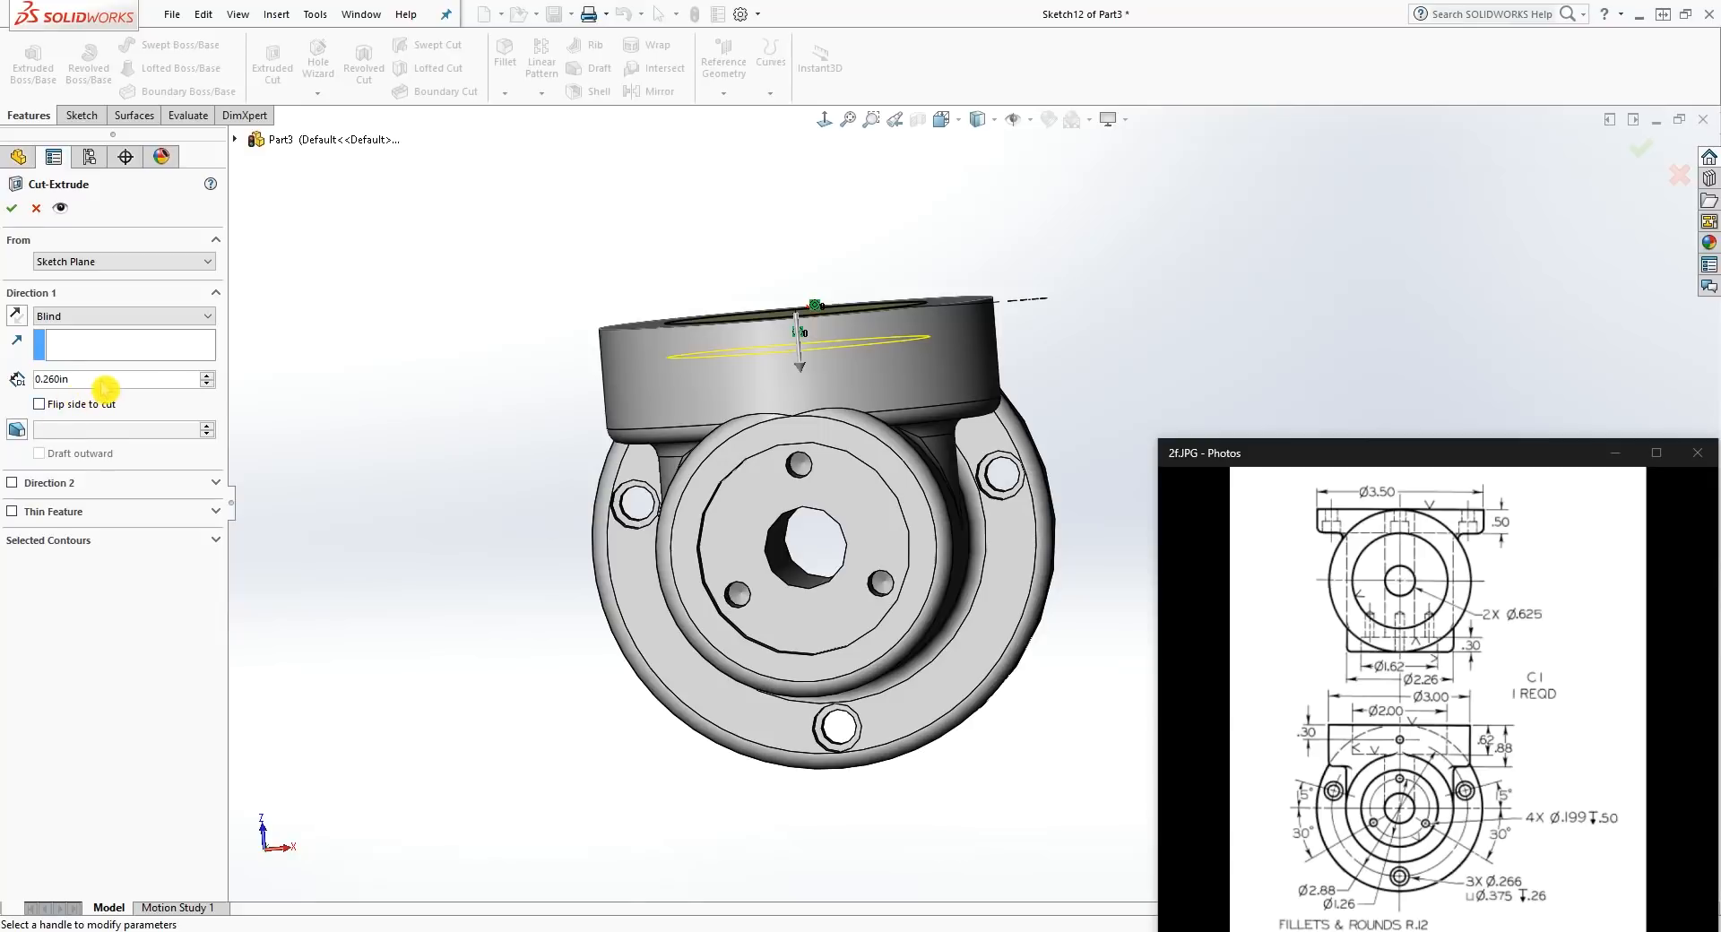
drag(105, 380, 13, 367)
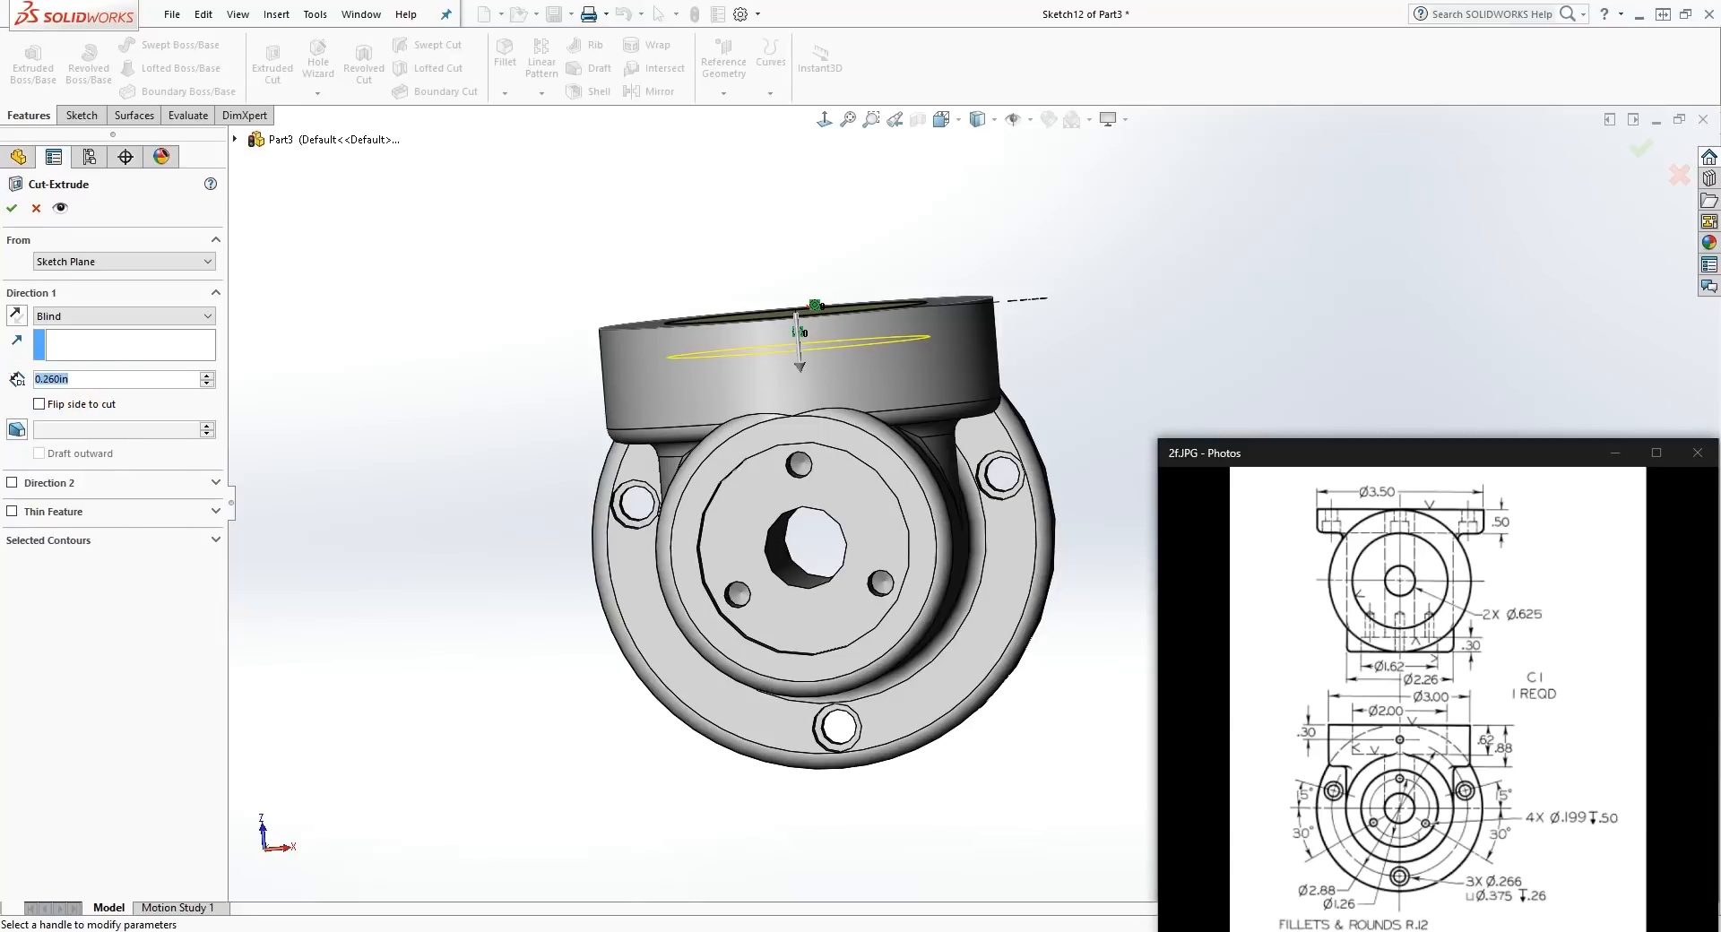
text(0.62)
key(Return)
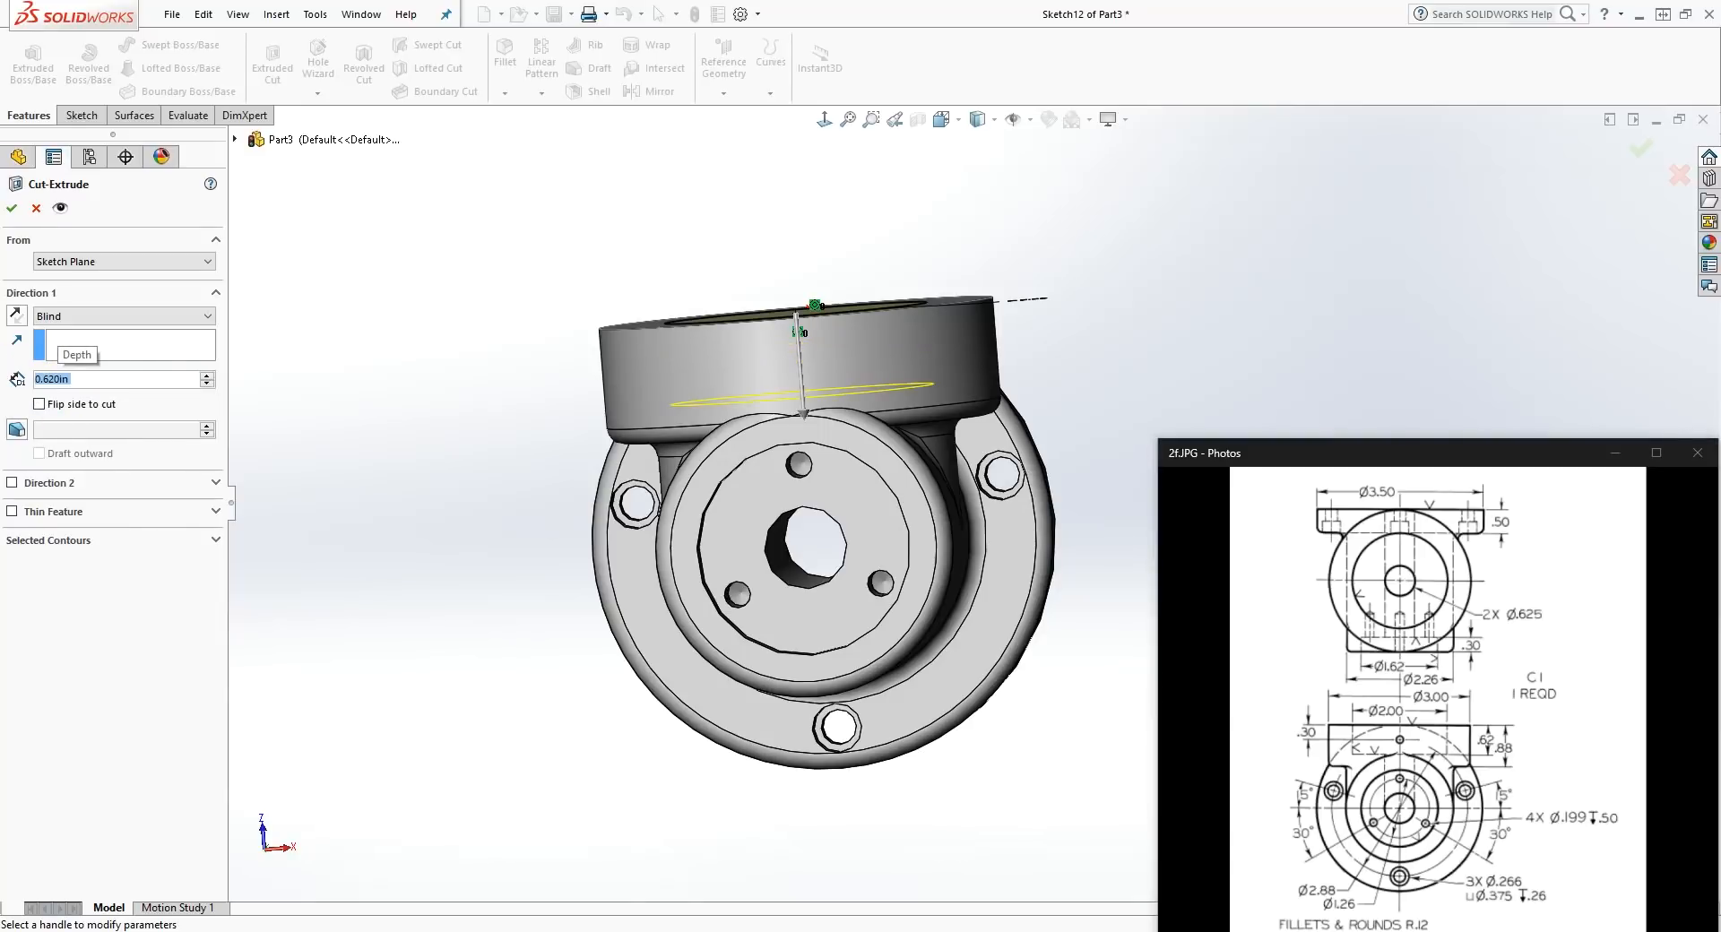
click(11, 208)
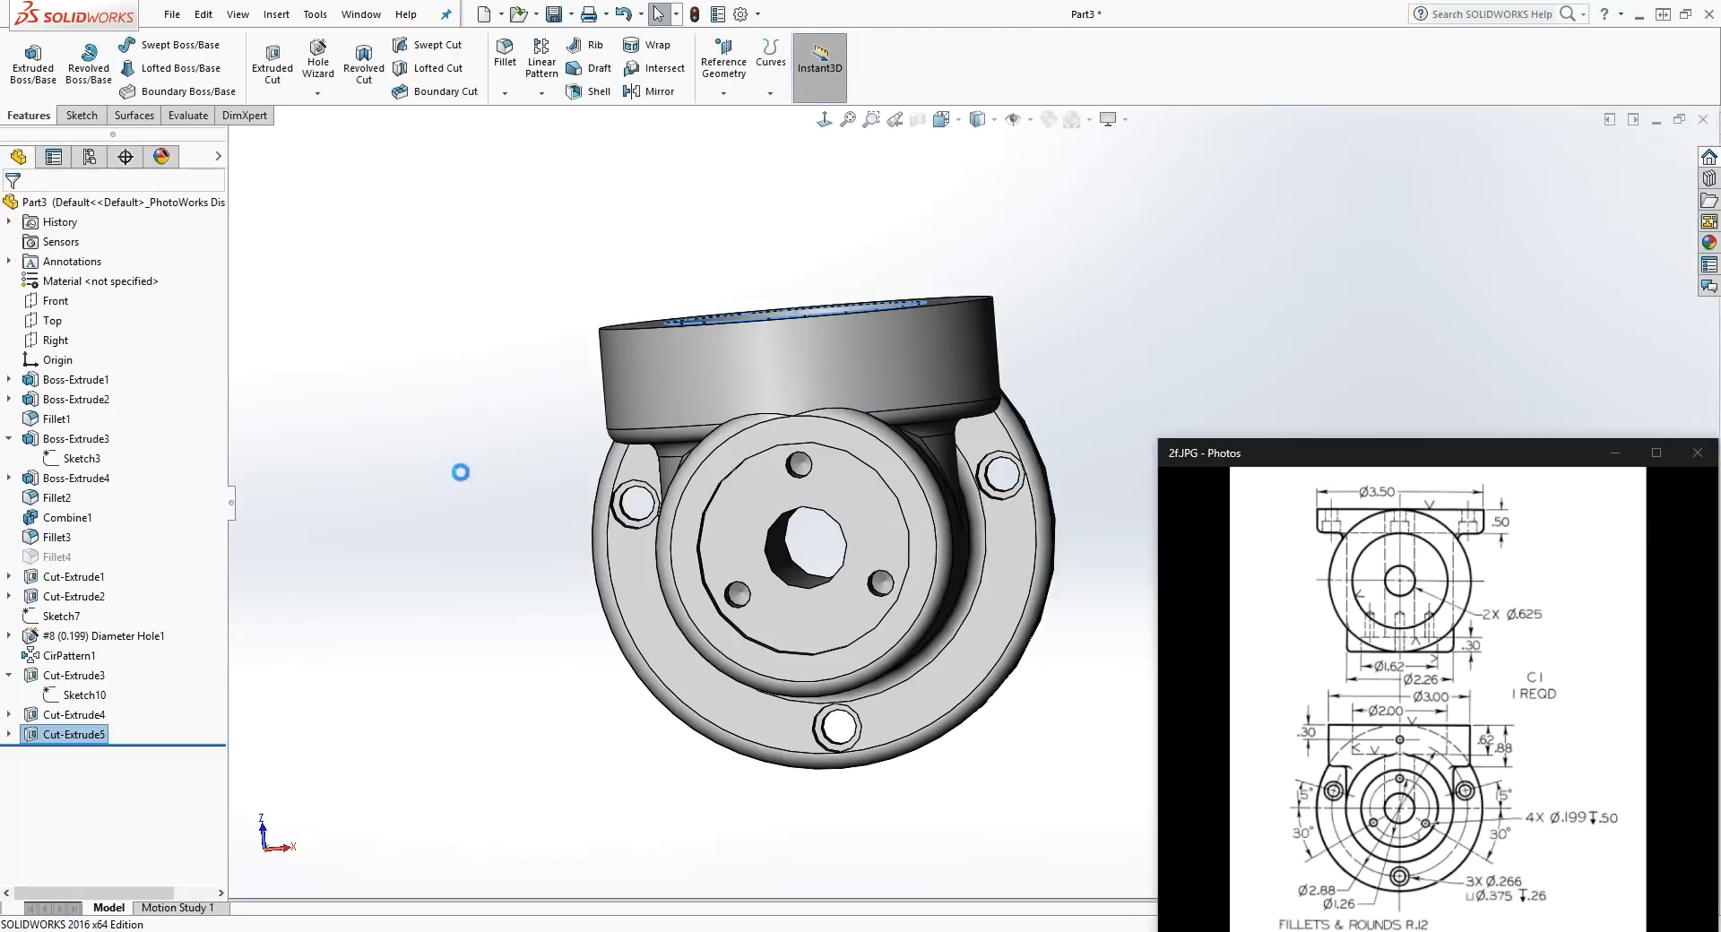
Step: Start a sketch on the floor of the new bore and draw a circle of about 0.52 in radius near its centre
mouse_move(628, 448)
middle_down()
mouse_move(673, 488)
mouse_move(684, 576)
middle_up()
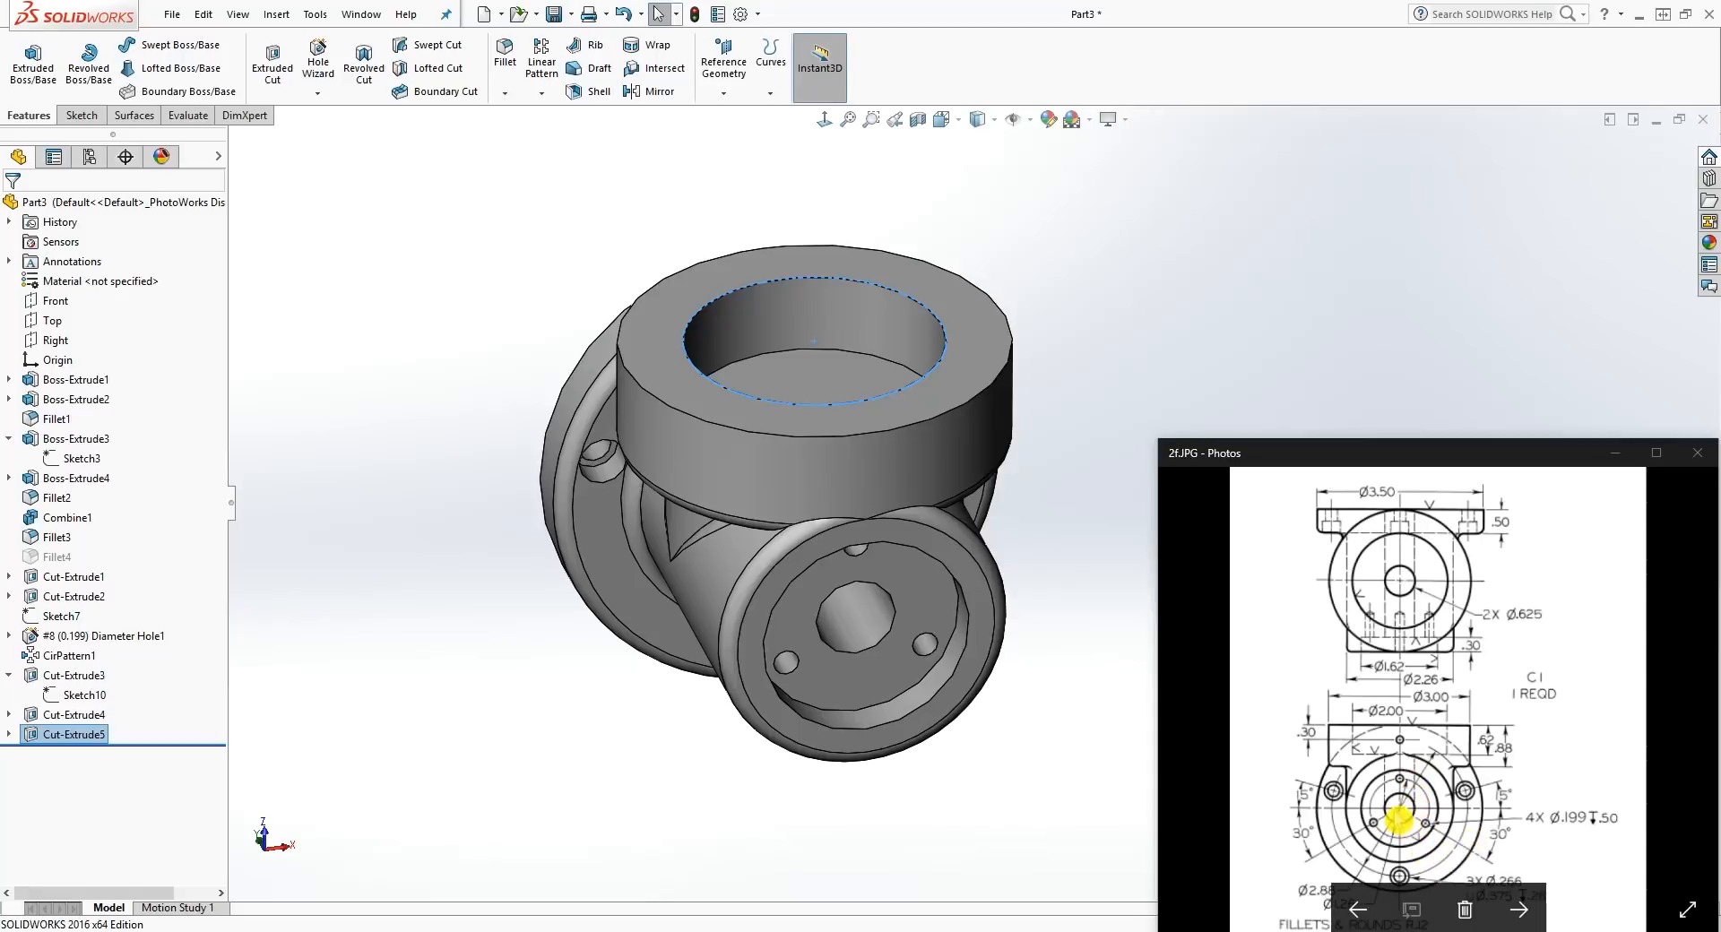
mouse_move(830, 572)
middle_down()
mouse_move(861, 538)
mouse_move(862, 574)
mouse_move(847, 502)
middle_up()
click(846, 502)
click(31, 78)
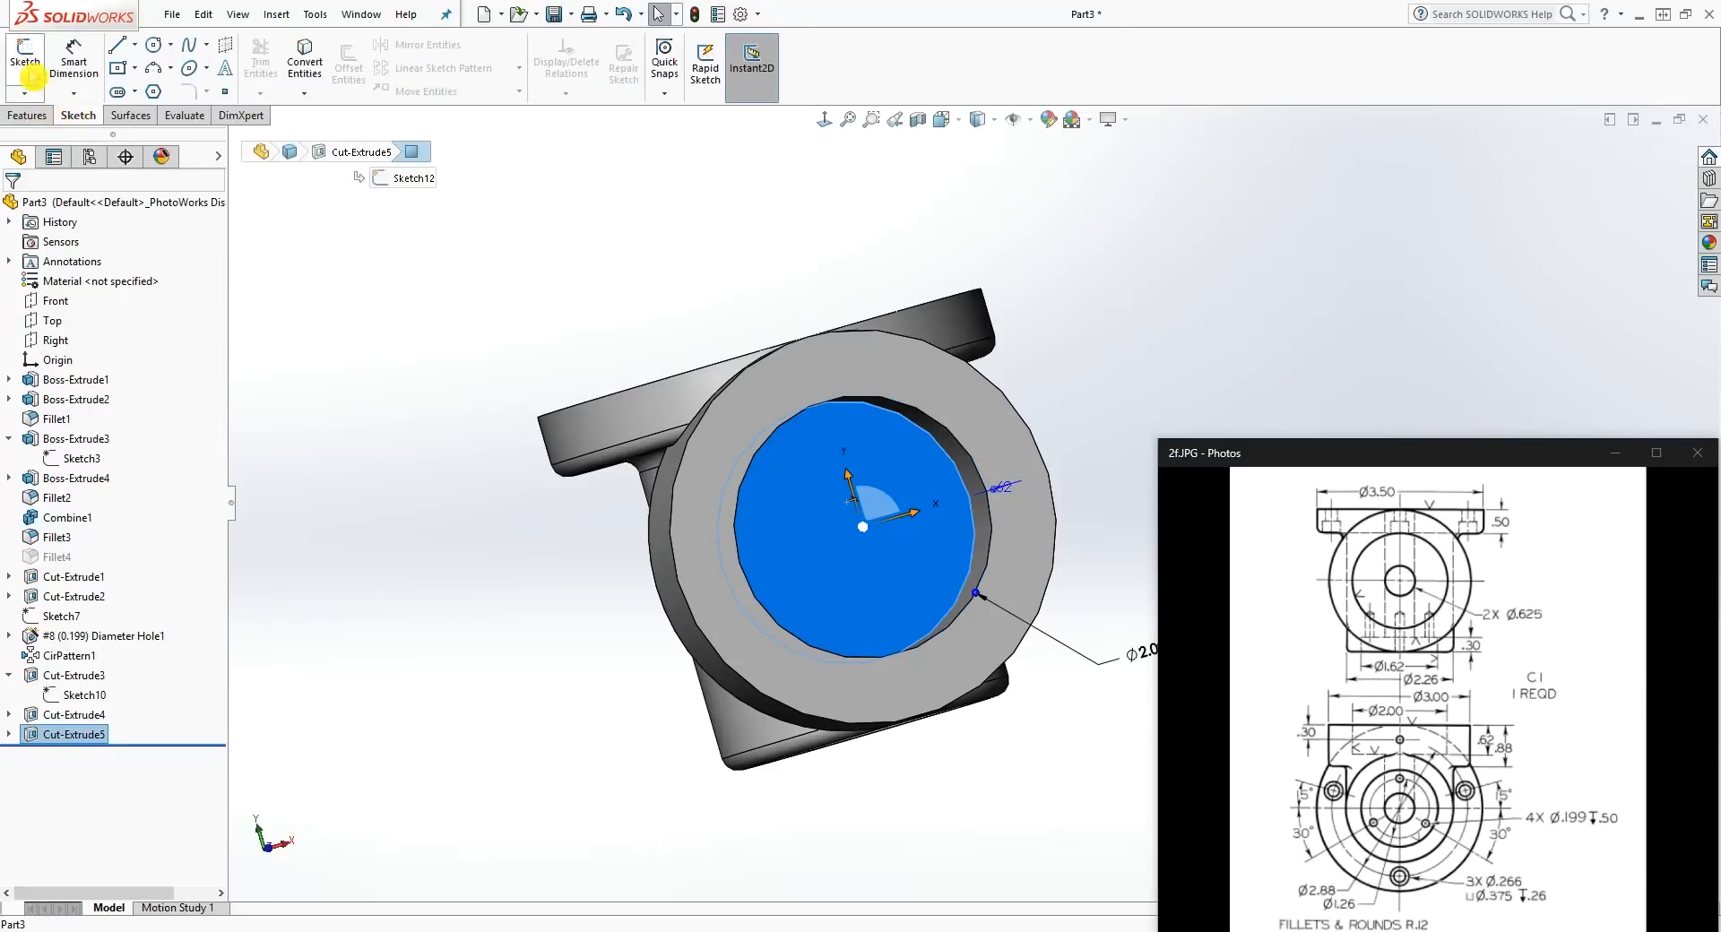
click(823, 120)
scroll(916, 370, up, 3)
scroll(1013, 417, down, 3)
scroll(1060, 524, up, 2)
scroll(1078, 538, down, 3)
click(1077, 540)
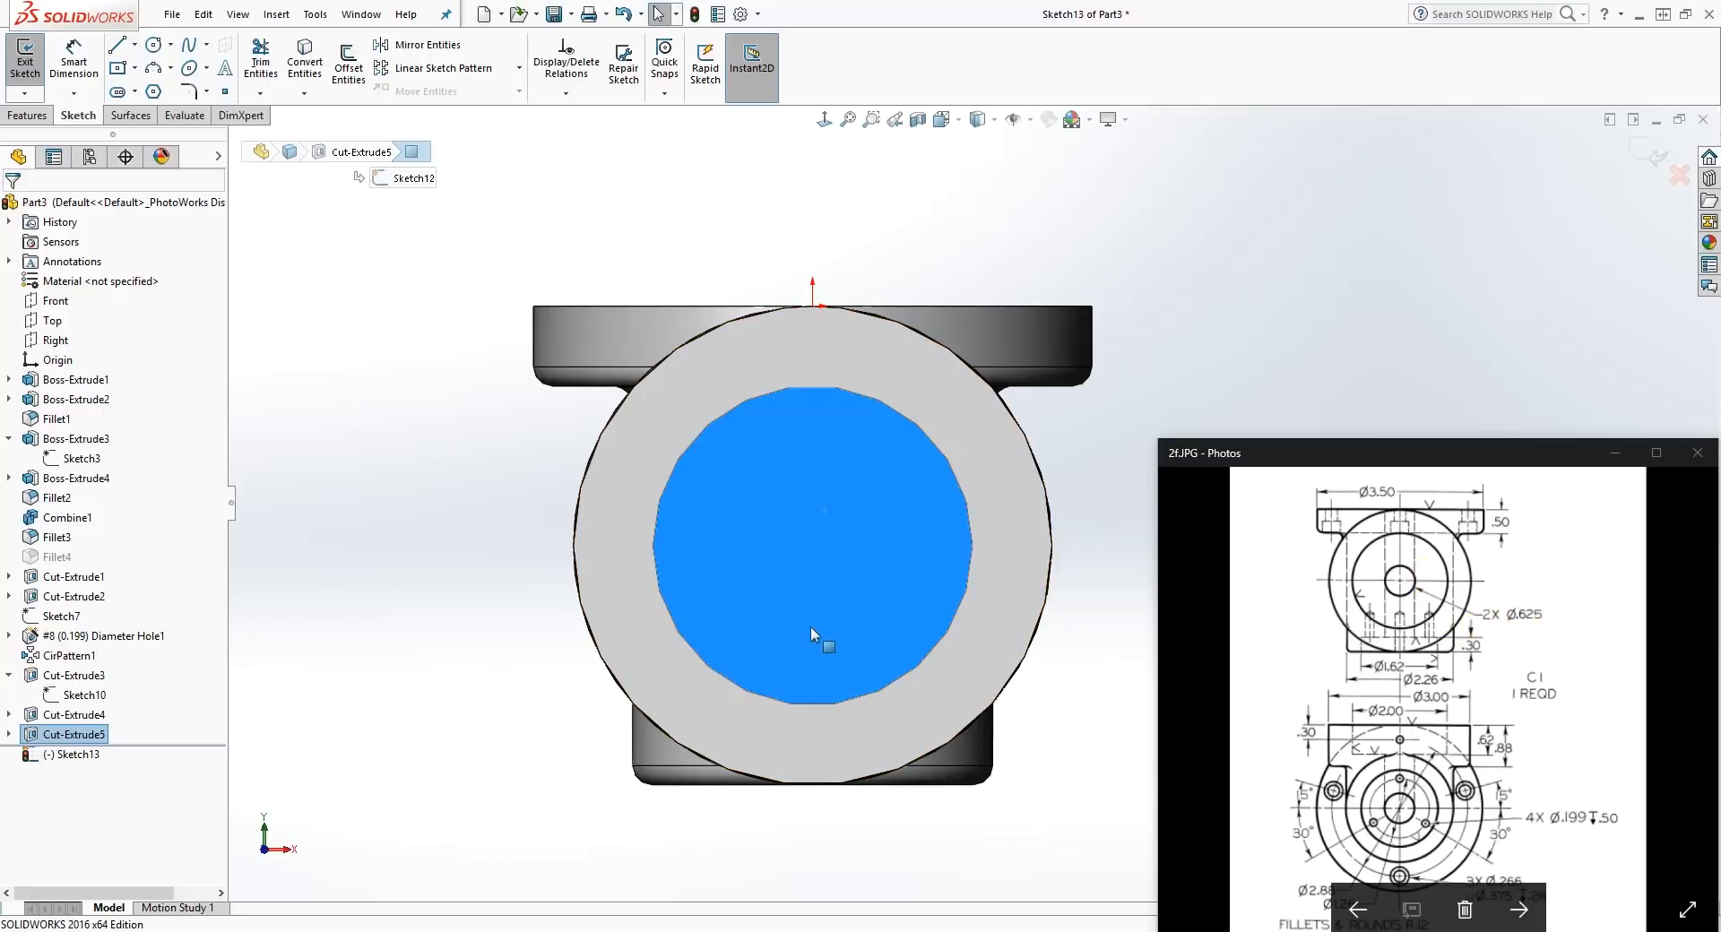
click(160, 68)
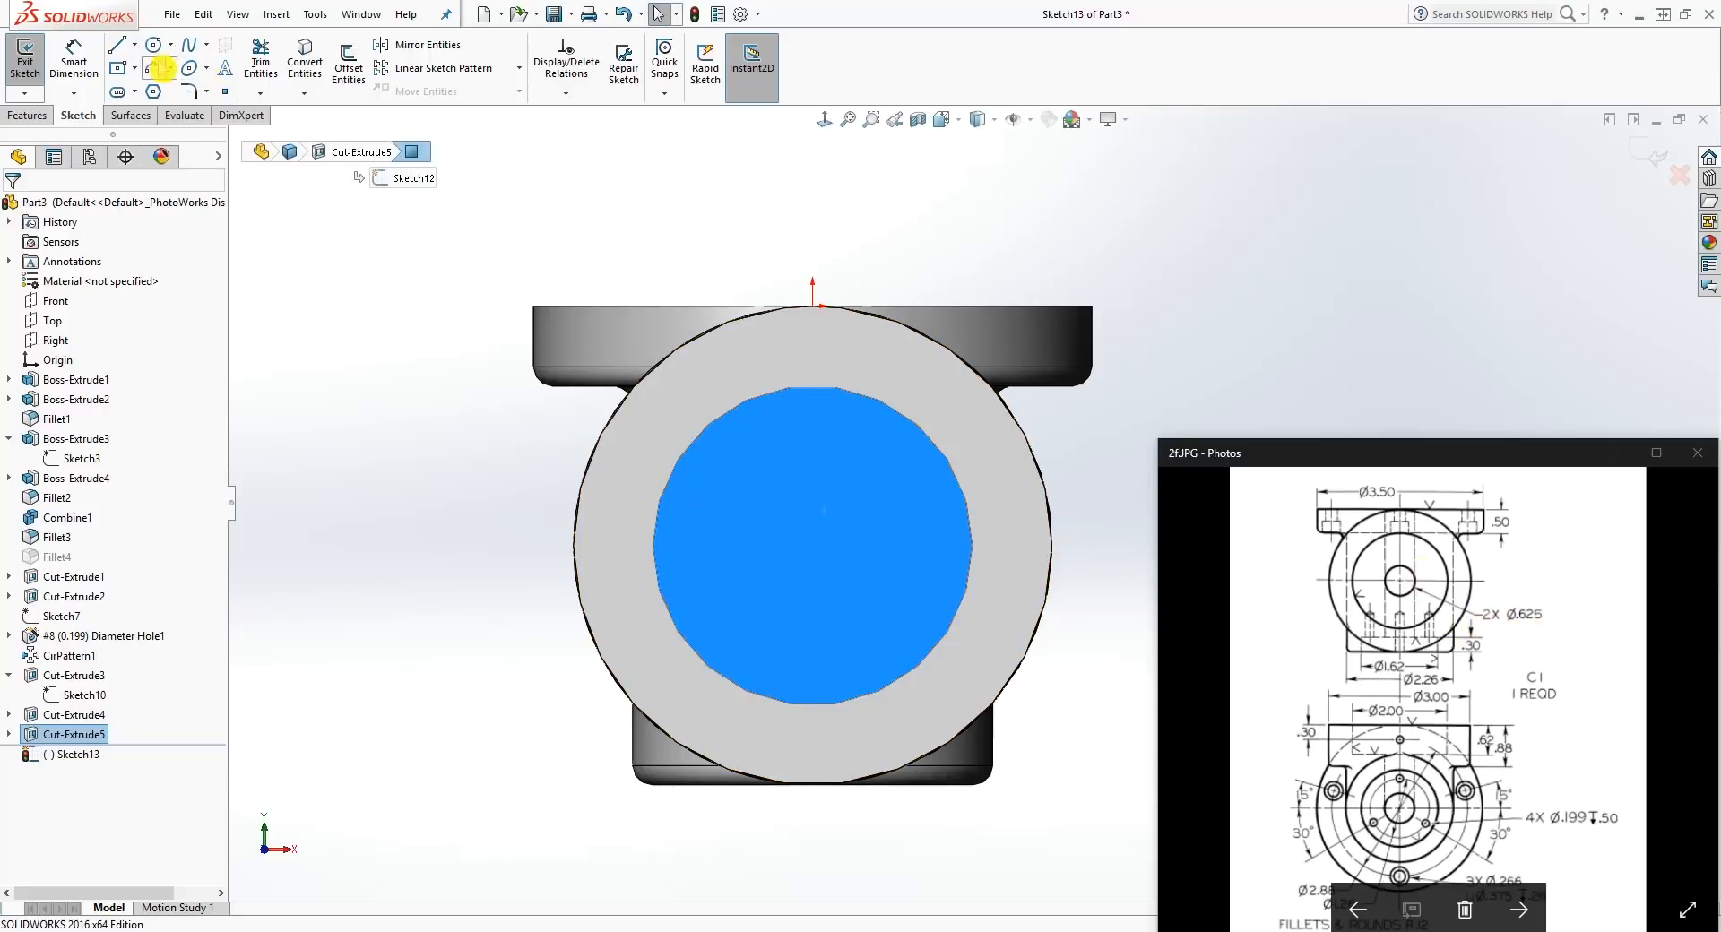
click(812, 556)
click(867, 500)
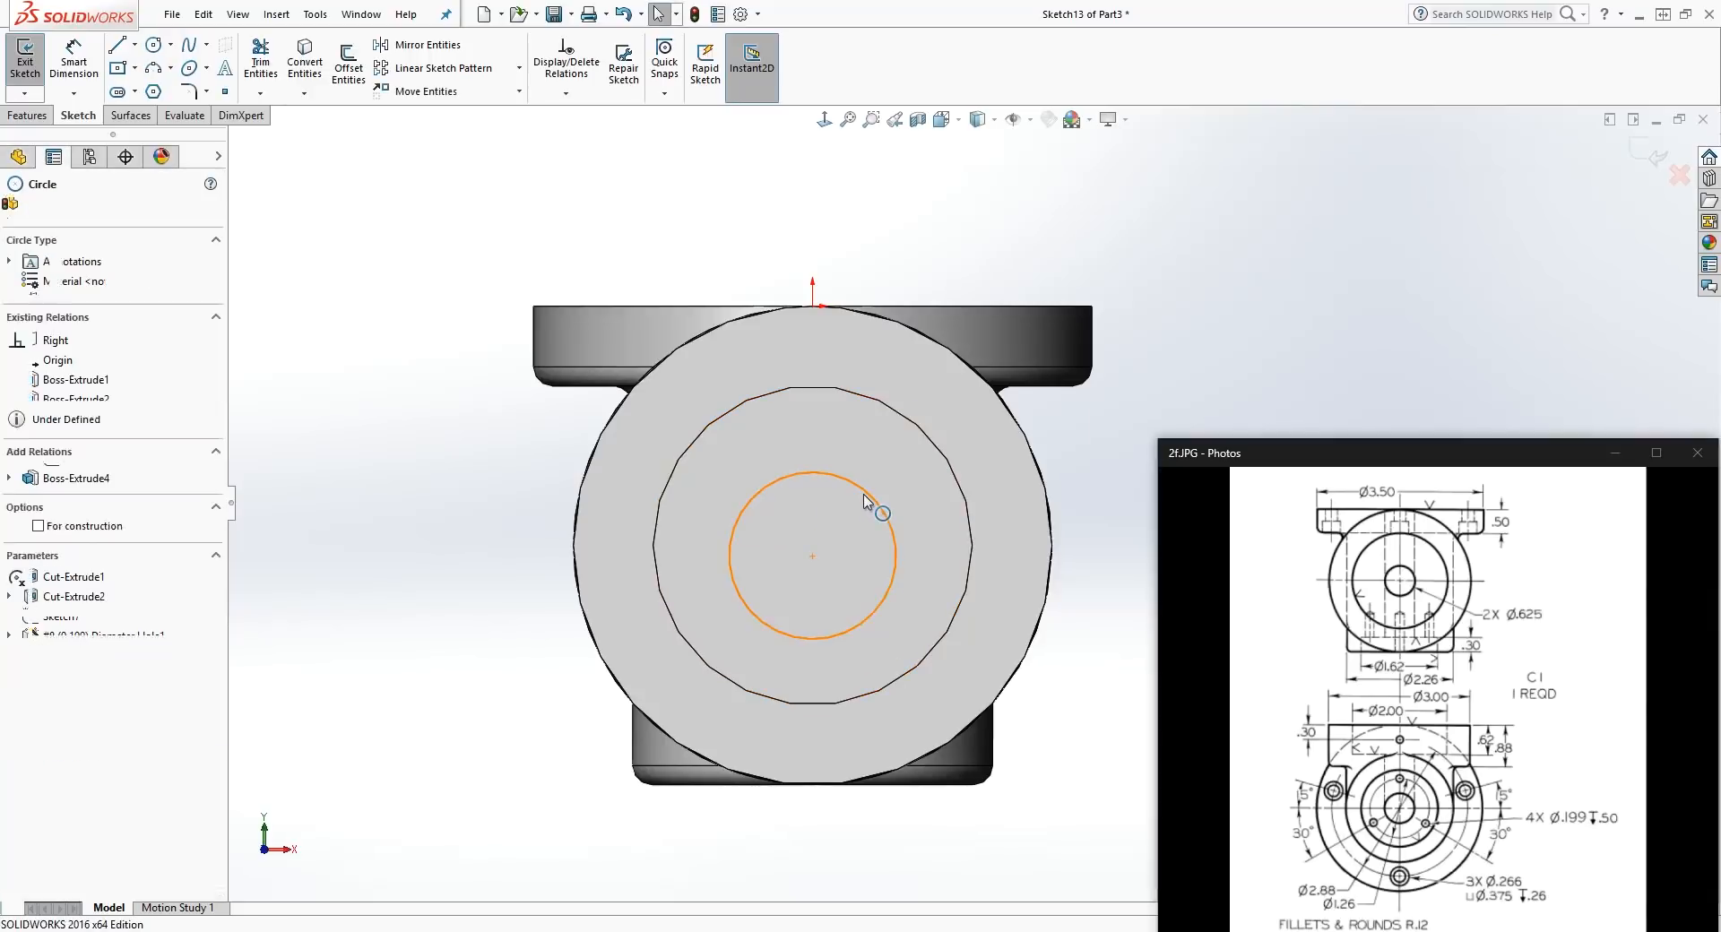
Step: Make the new circle concentric with the bore's circular edge
click(864, 495)
ctrl+click(954, 482)
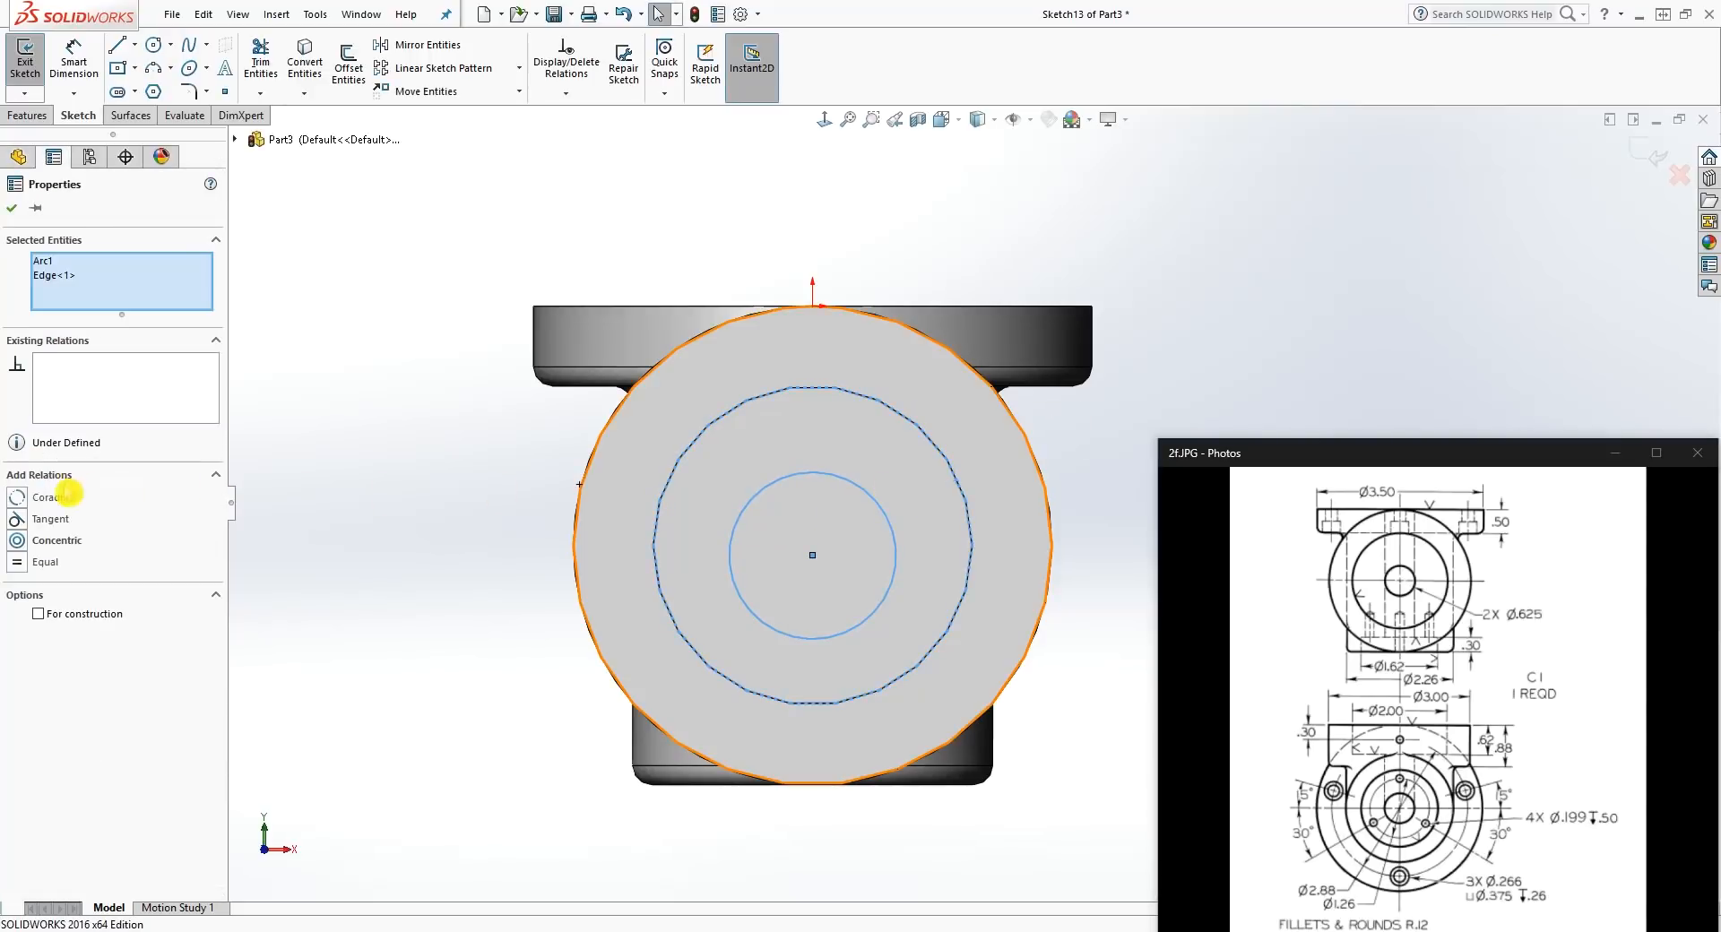
click(17, 540)
key(Escape)
Step: Dimension the concentric circle to a diameter of 0.625 in
right_drag(875, 632, 884, 588)
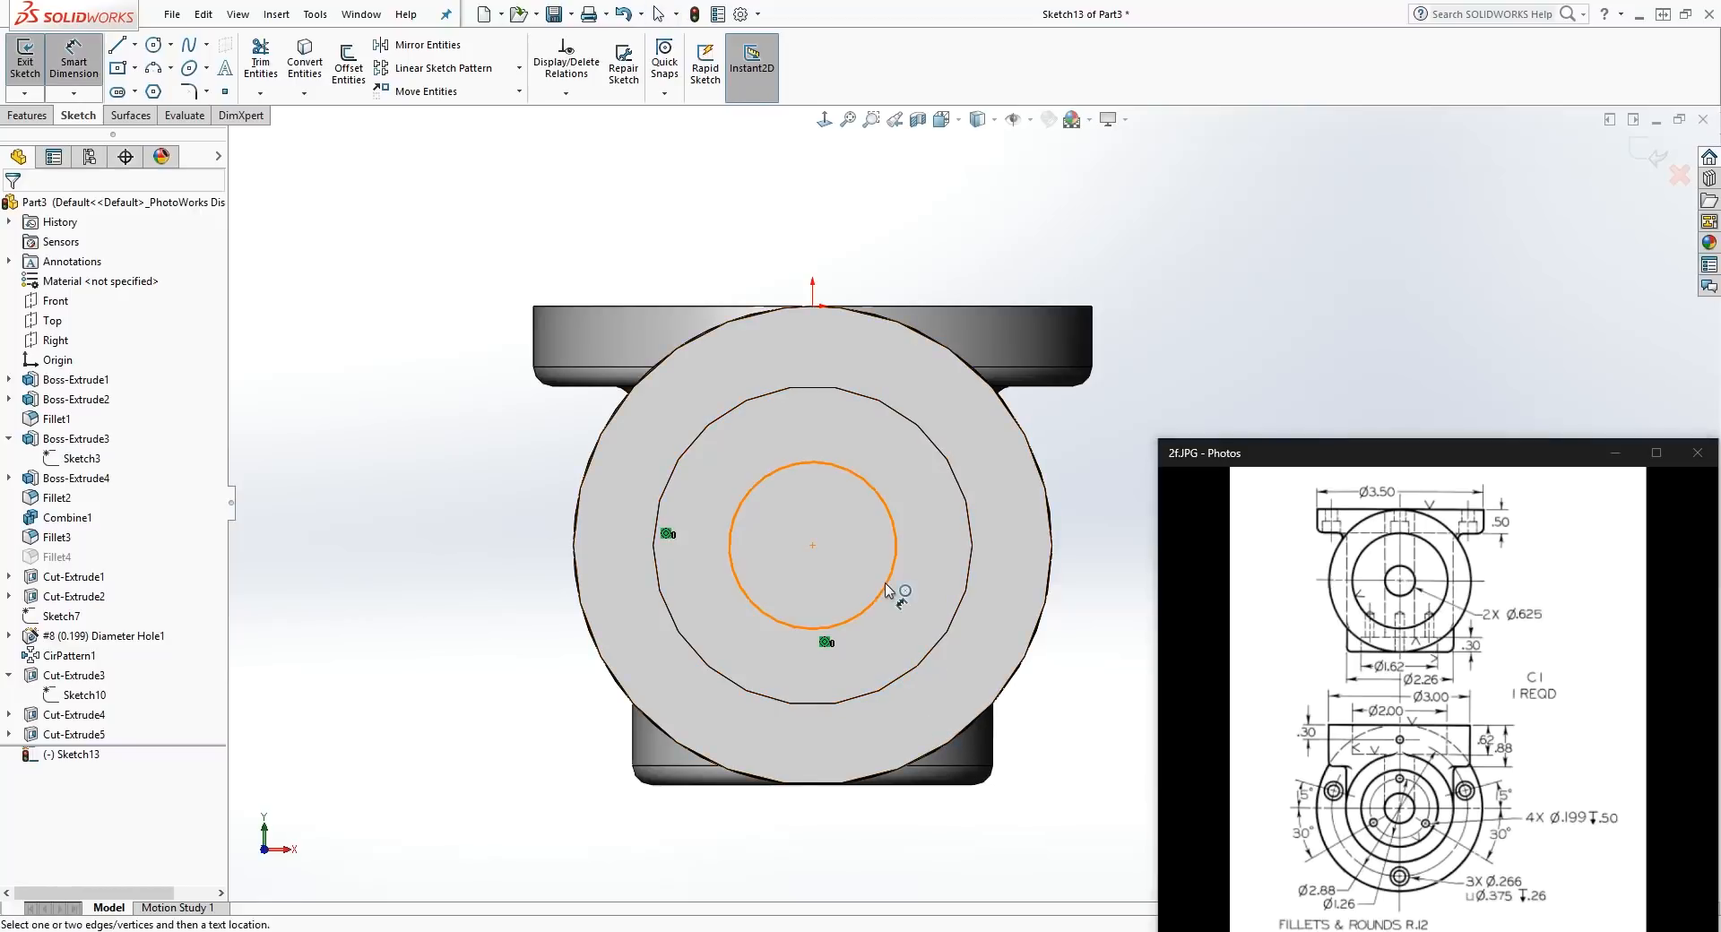
click(876, 599)
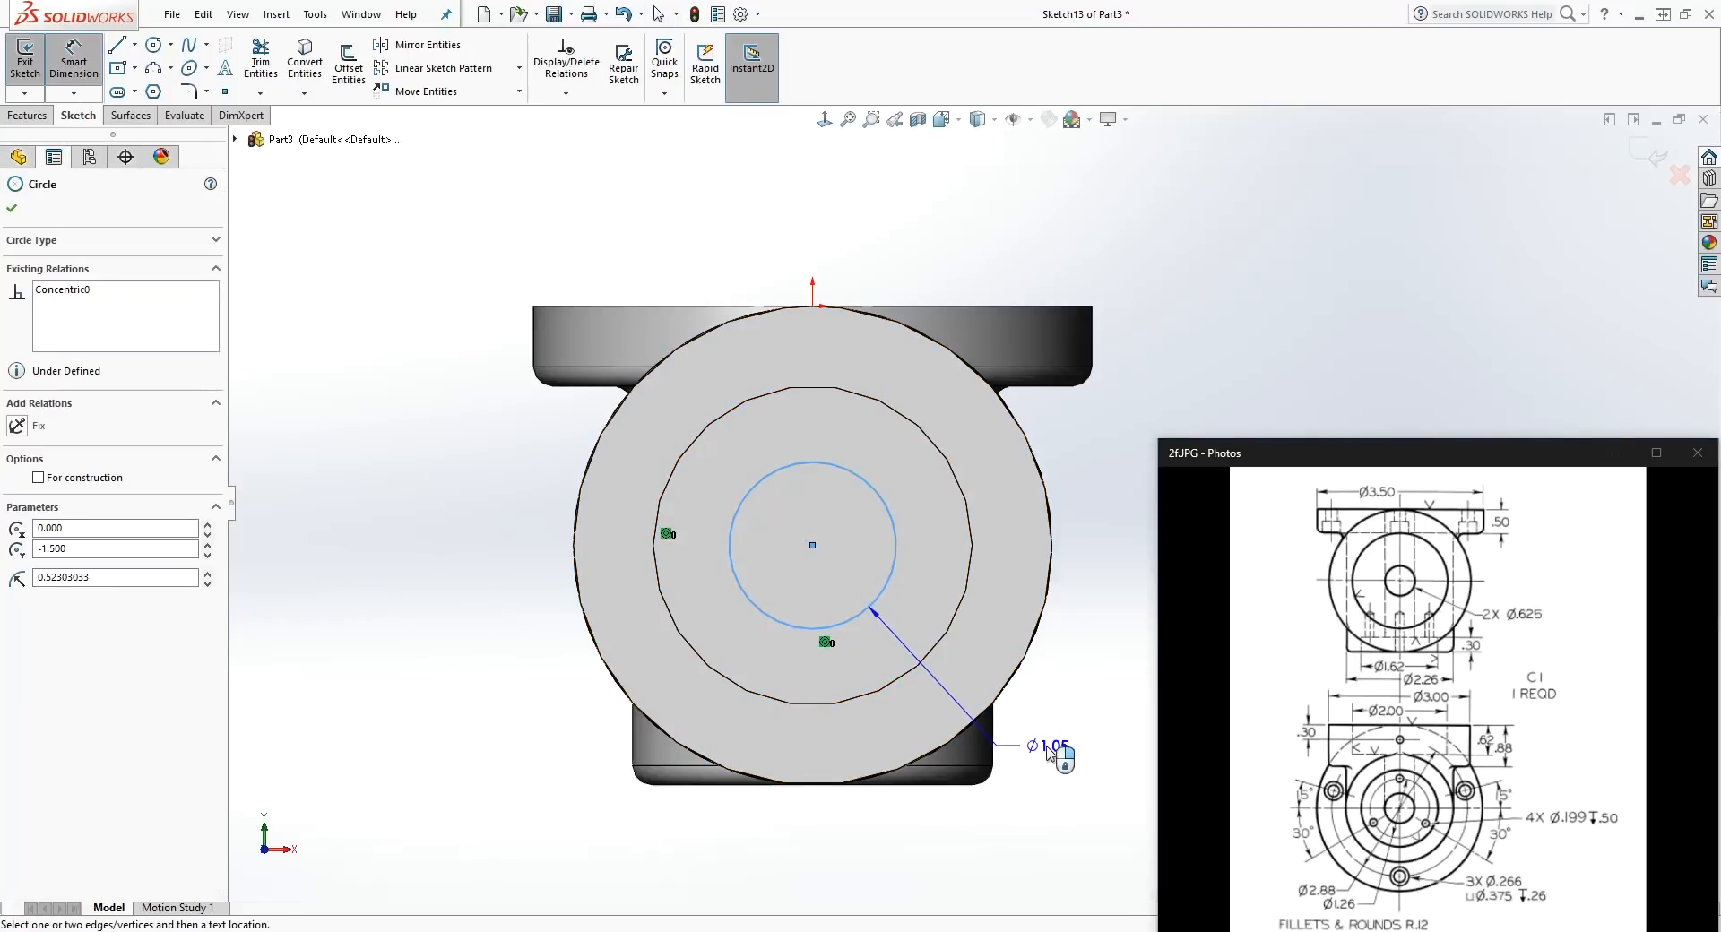
click(1050, 753)
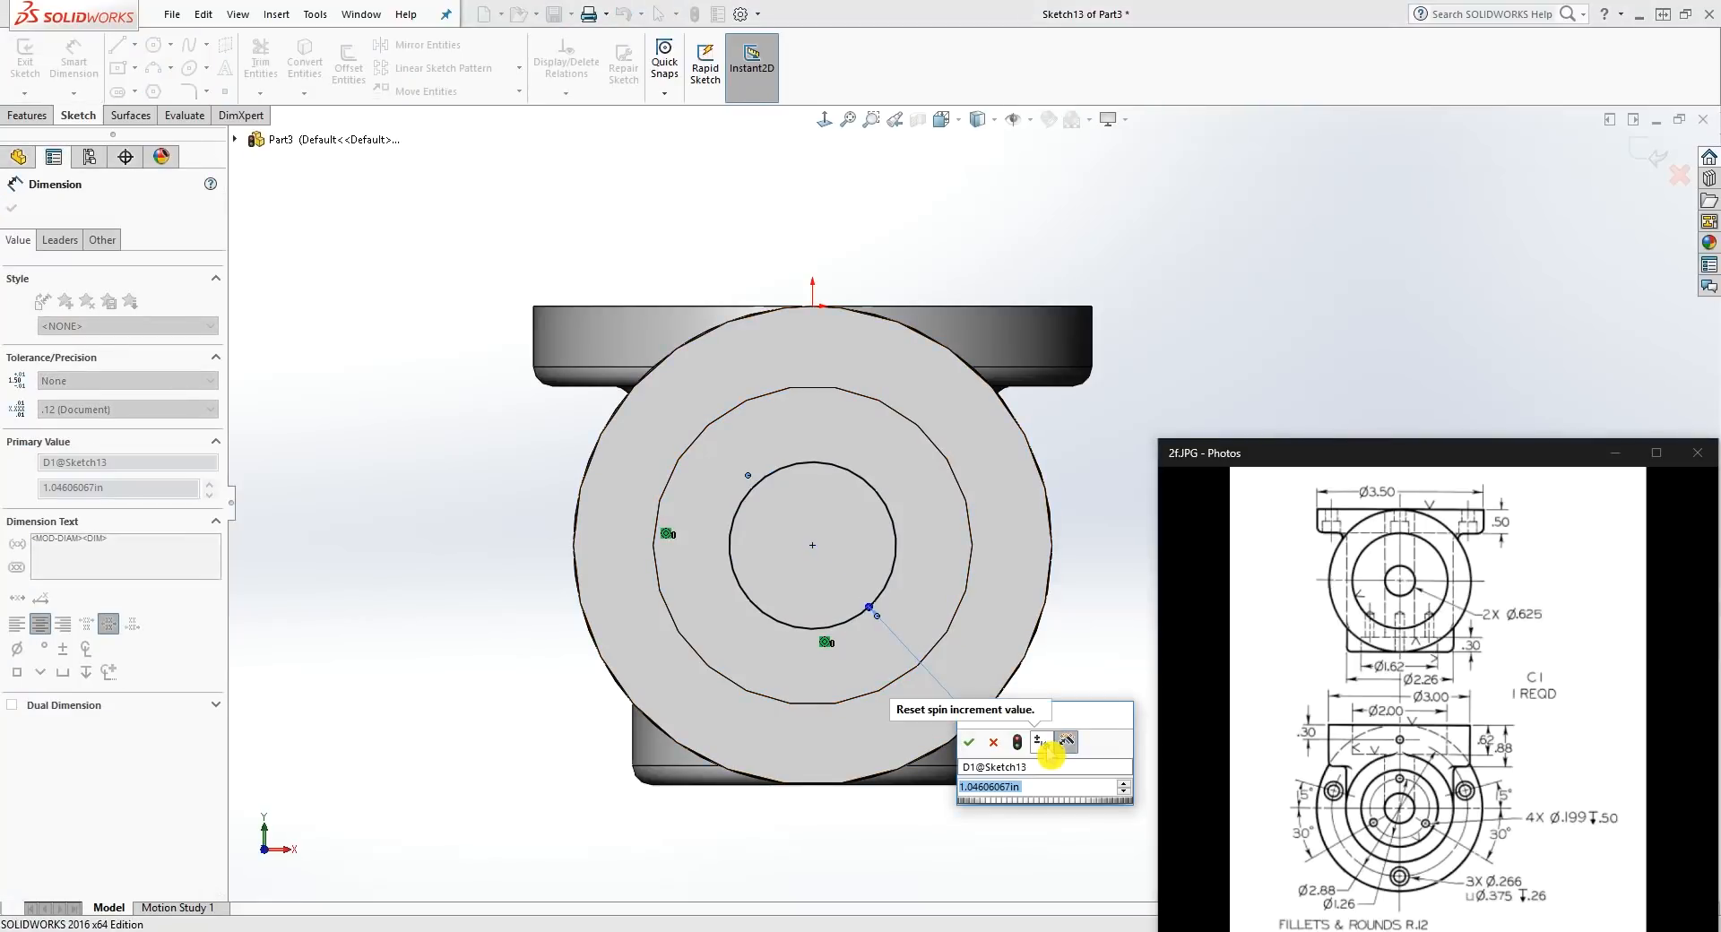
text(.)
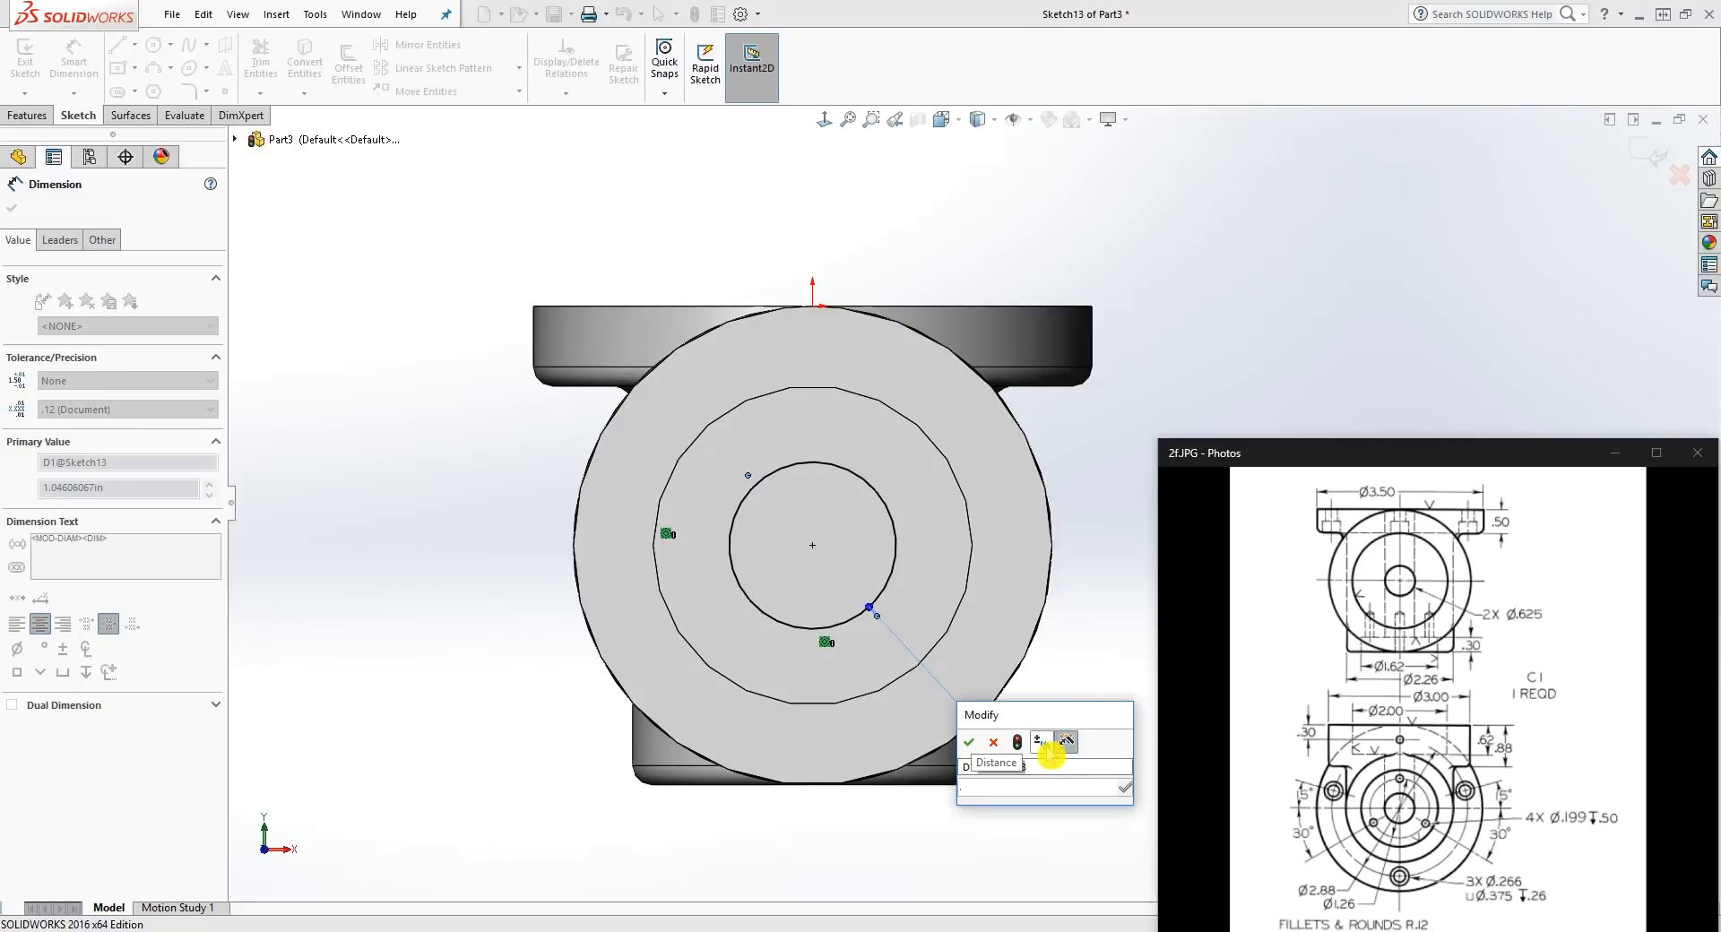
text(625)
key(Return)
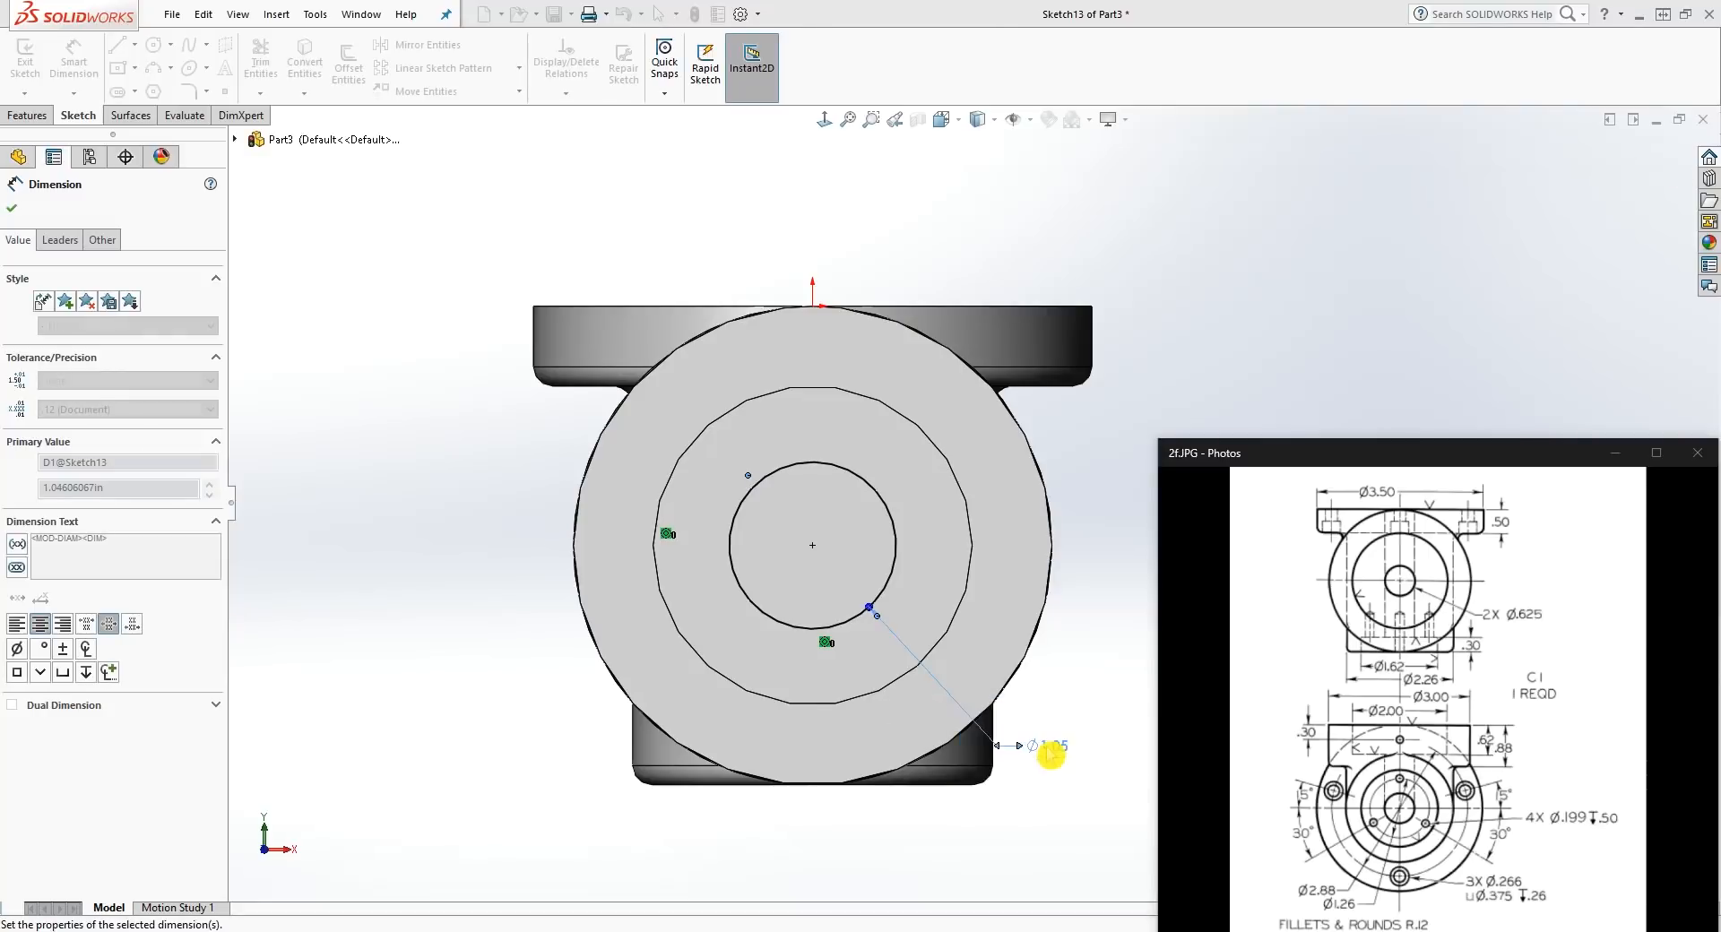
Step: Extrude-cut the 0.625 in circle from the bore floor with the Up To Next end condition
mouse_move(722, 472)
middle_down()
mouse_move(789, 682)
mouse_move(797, 807)
mouse_move(800, 760)
middle_up()
click(27, 115)
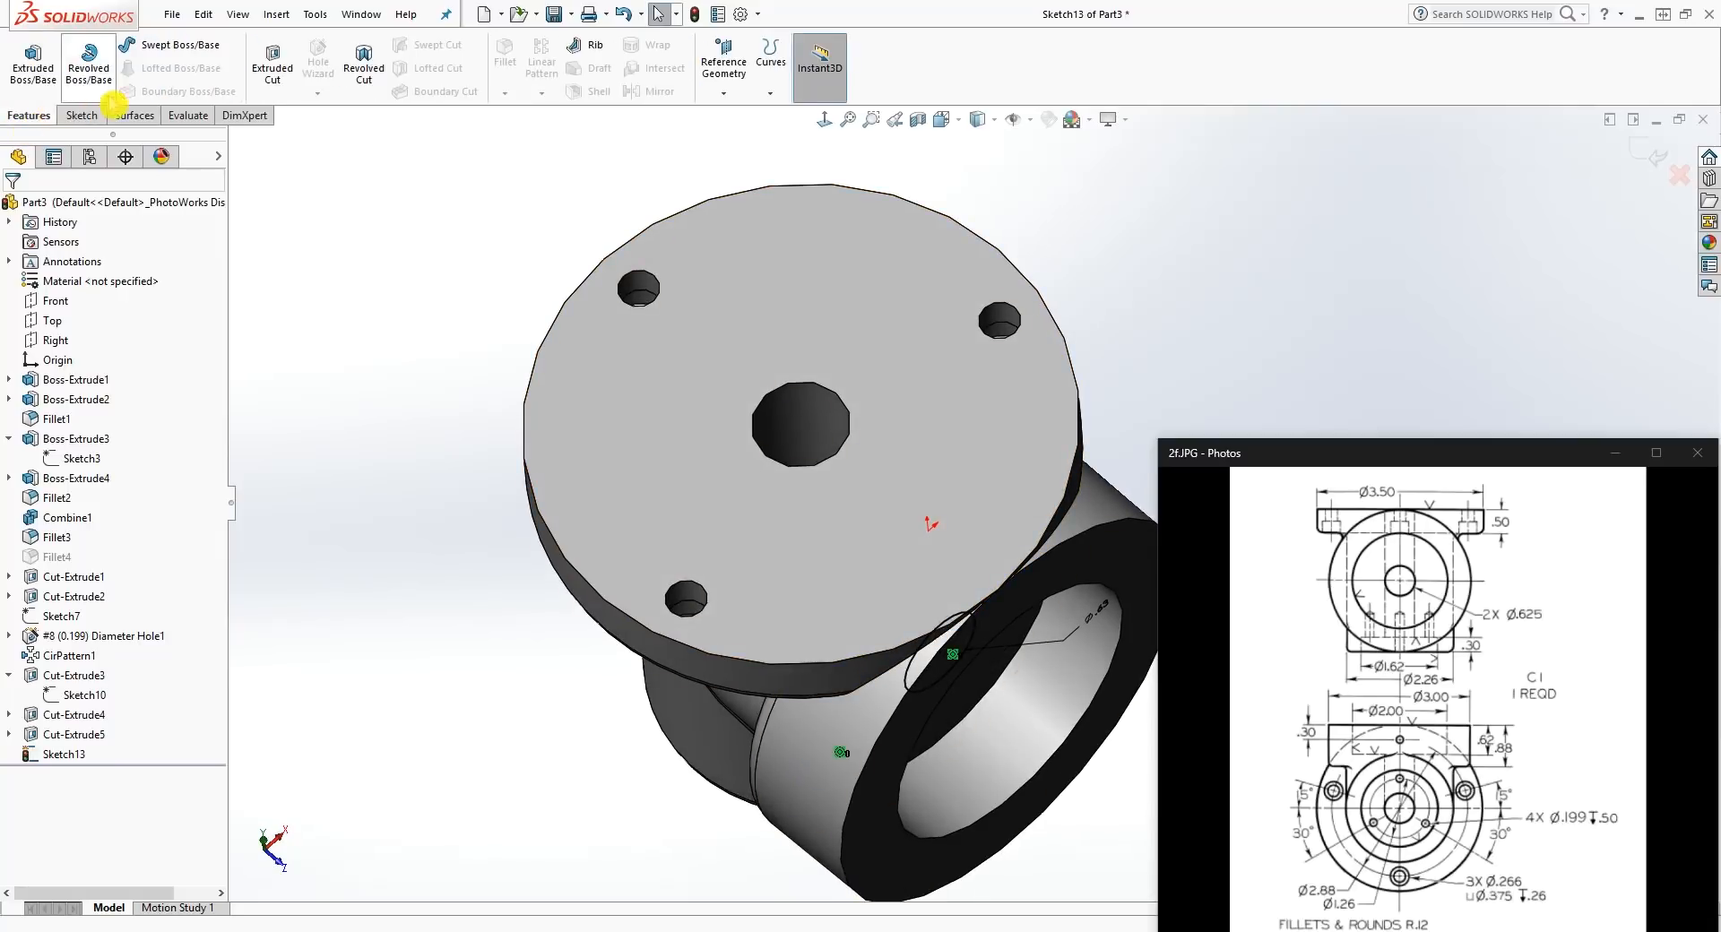
click(297, 68)
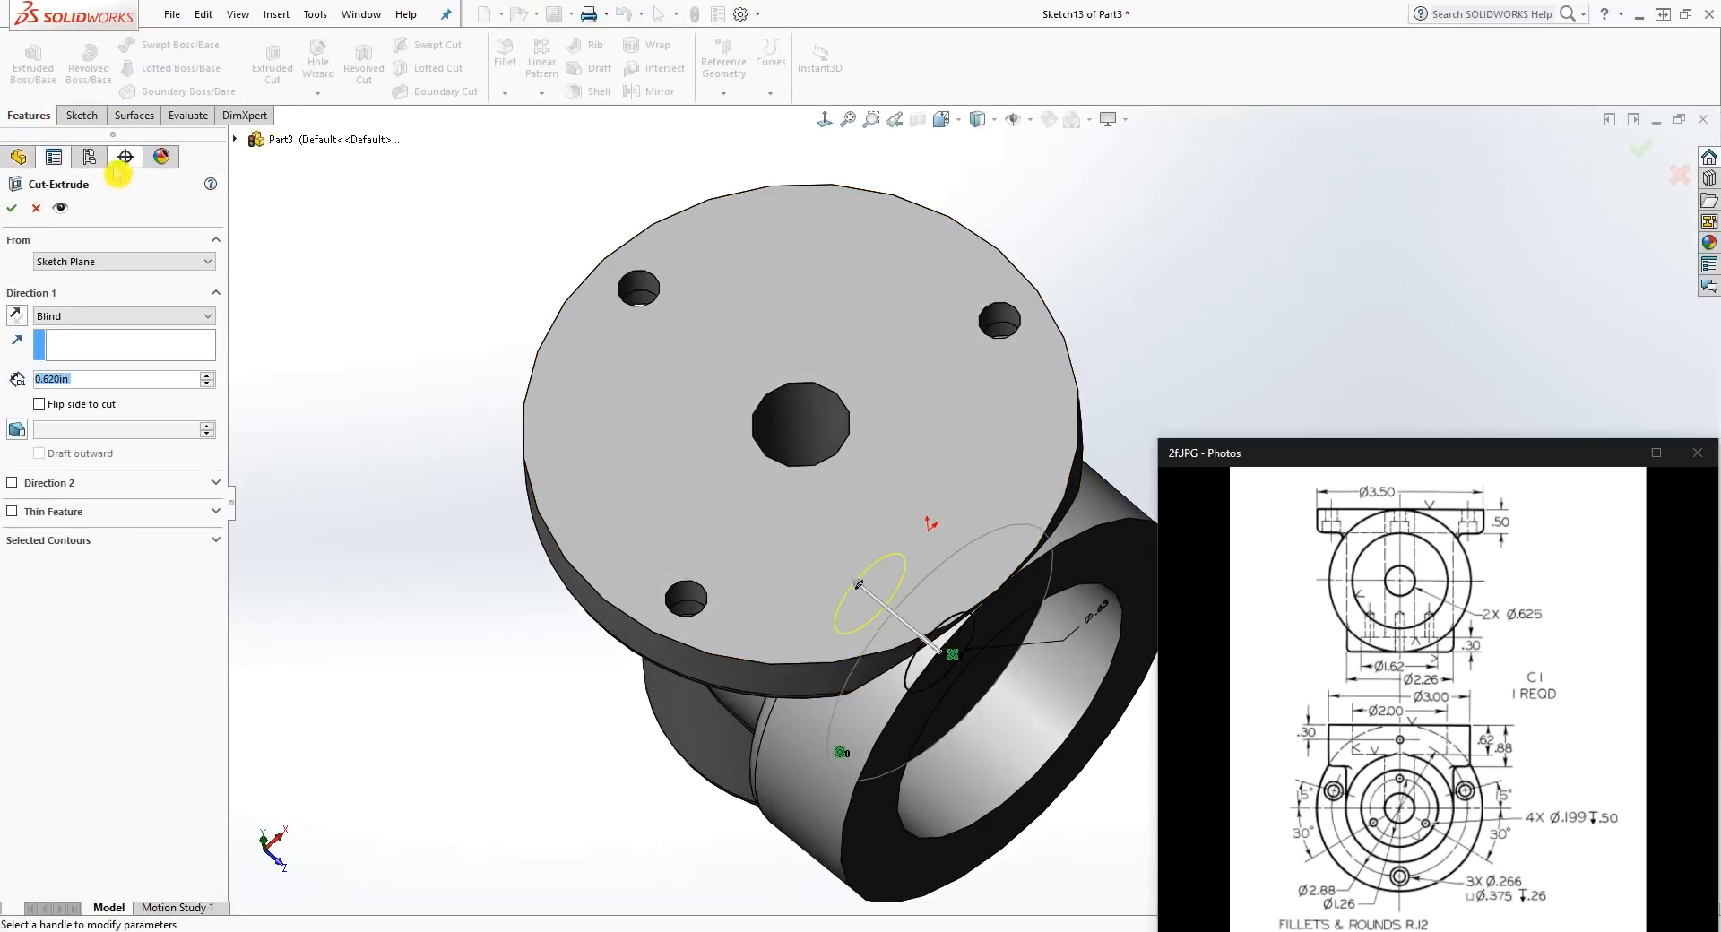
click(139, 317)
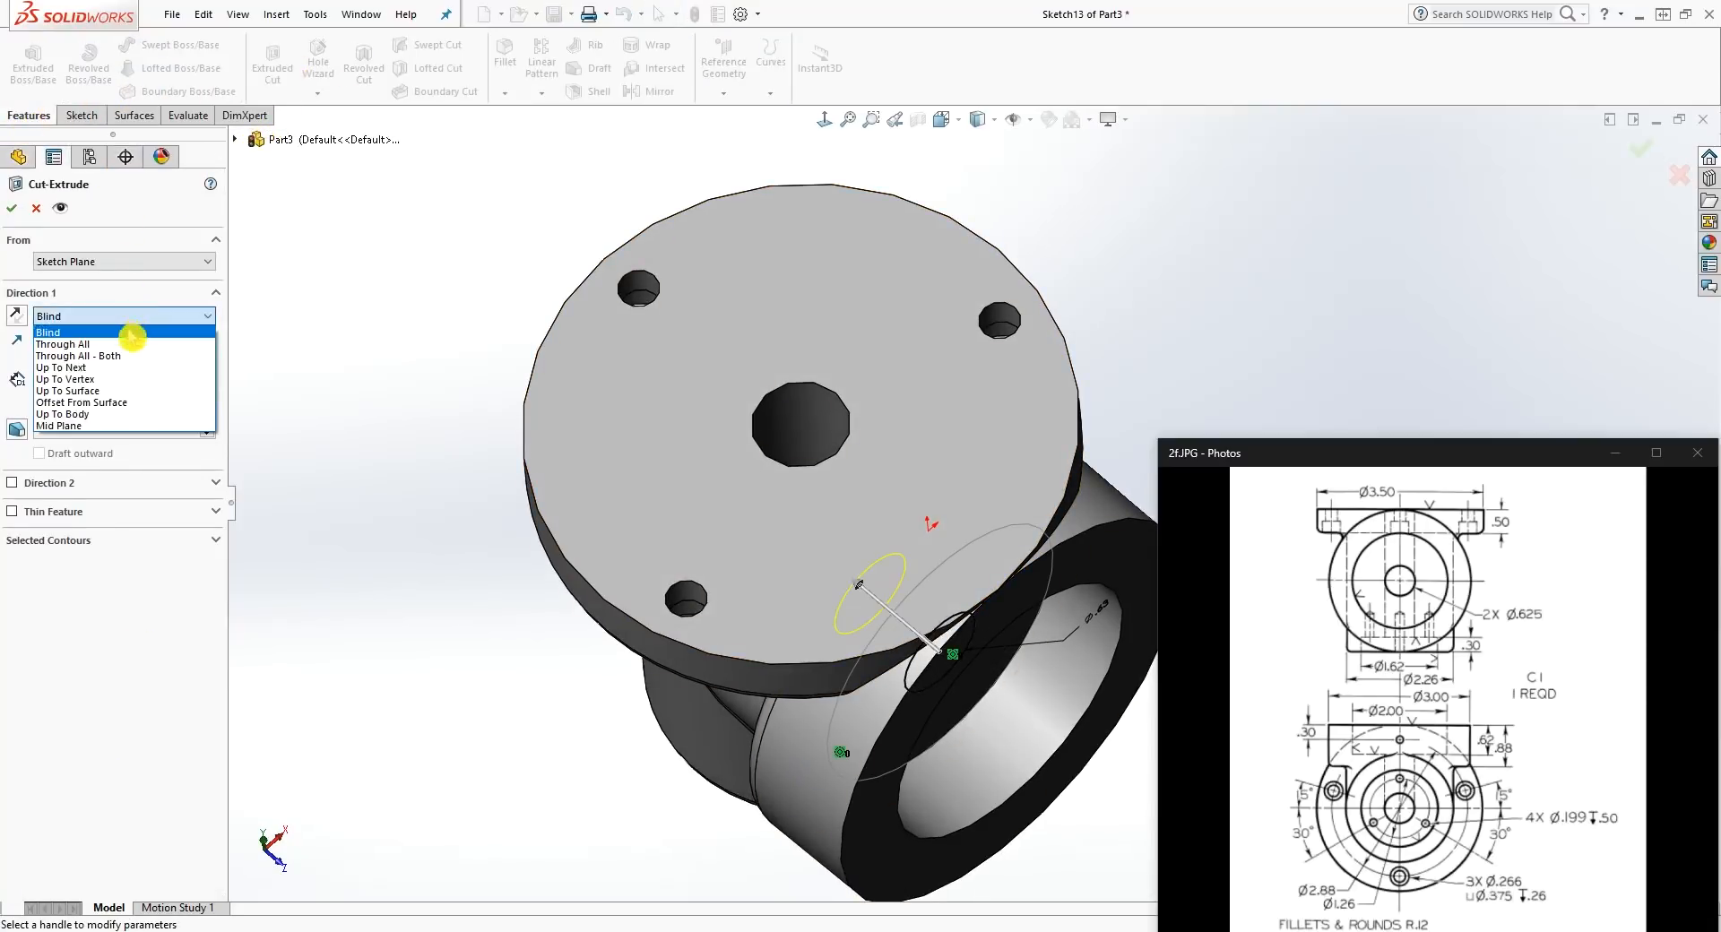
click(90, 368)
middle_drag(503, 414, 550, 589)
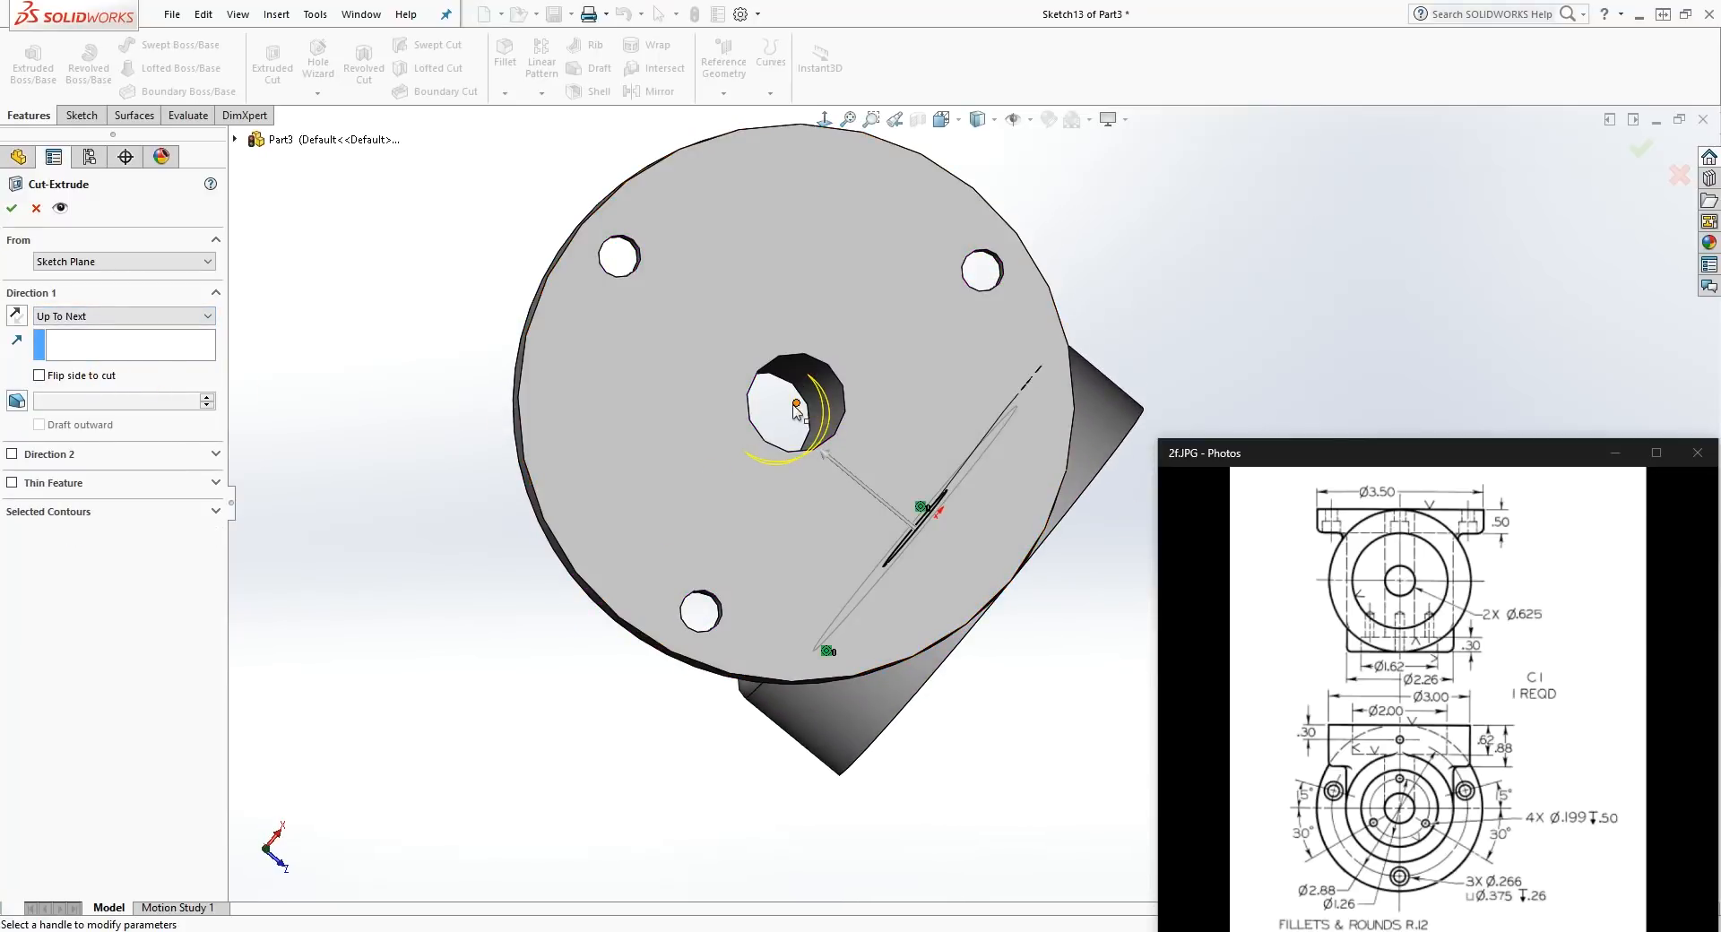
click(1386, 766)
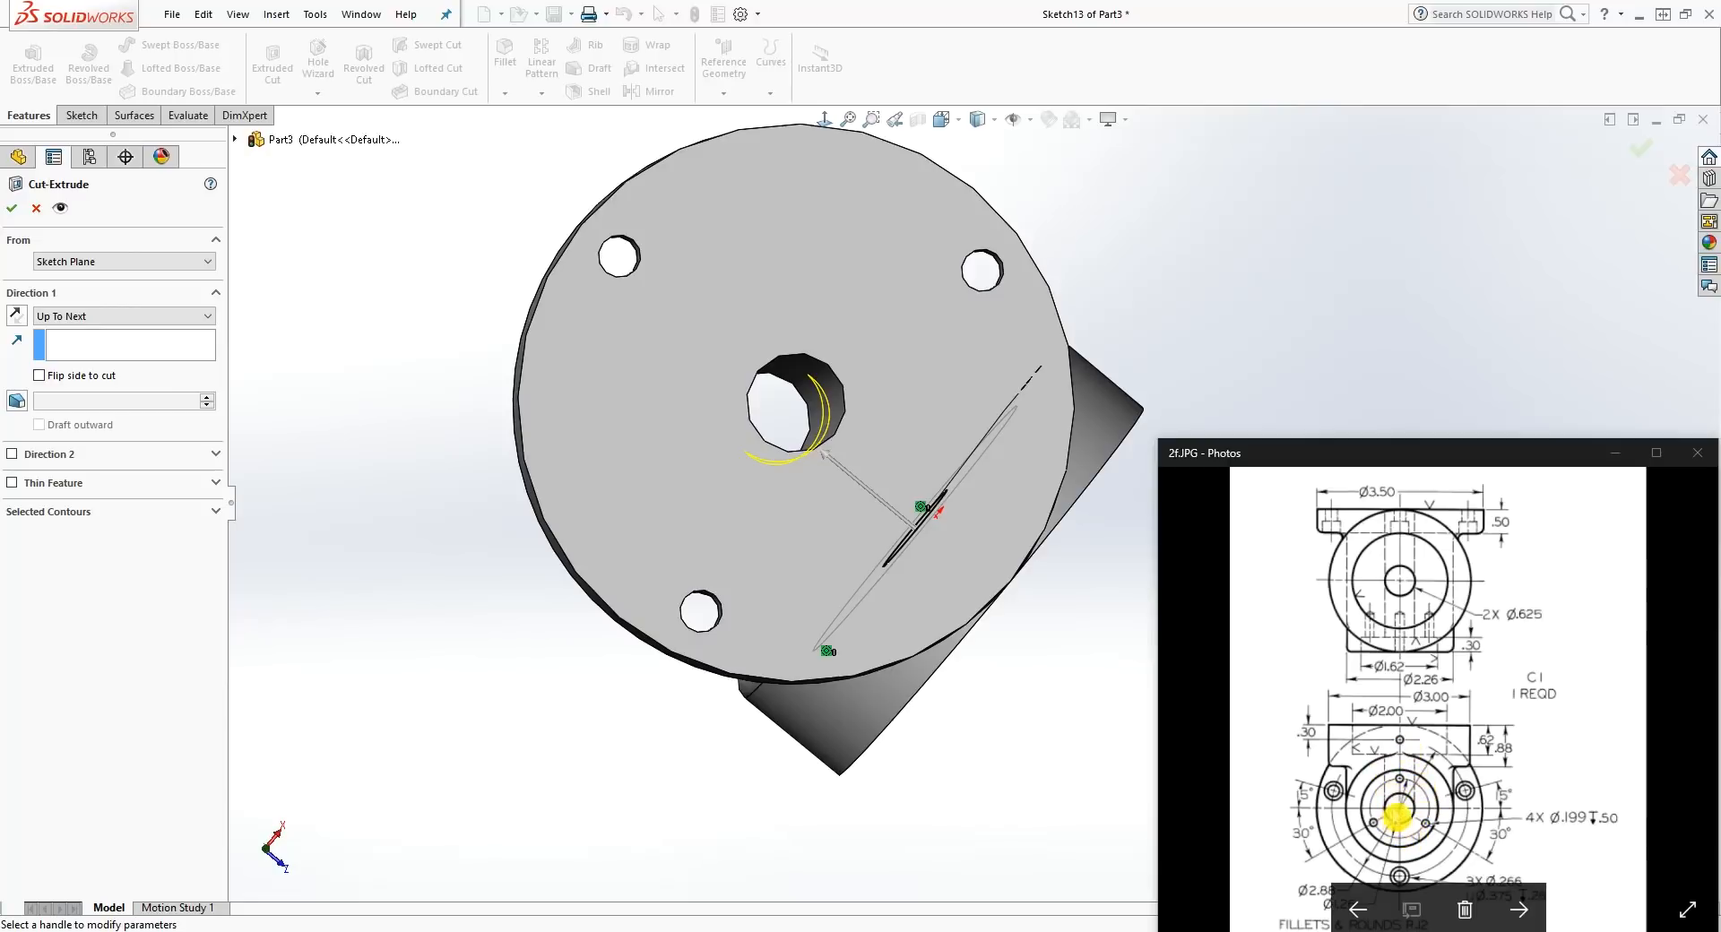
click(14, 211)
Step: Change the sketch plane of Sketch7 to the ring-shaped end face of the lower cylinder
middle_drag(885, 455, 1030, 358)
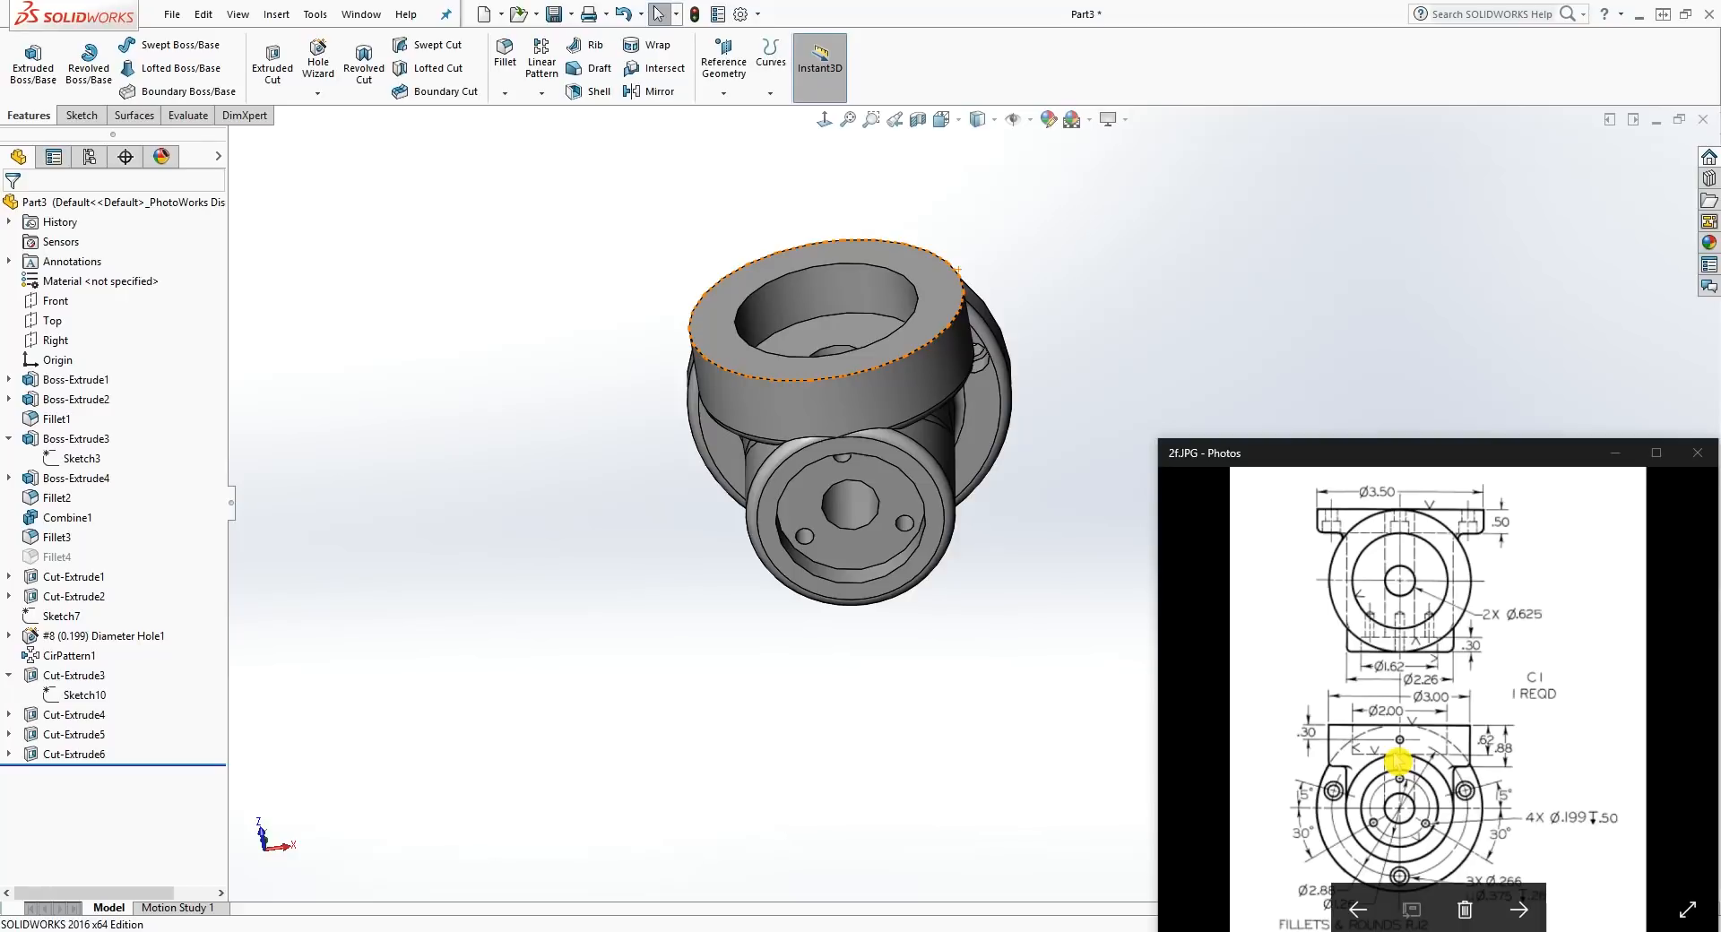
middle_drag(703, 622, 950, 546)
scroll(1001, 398, down, 3)
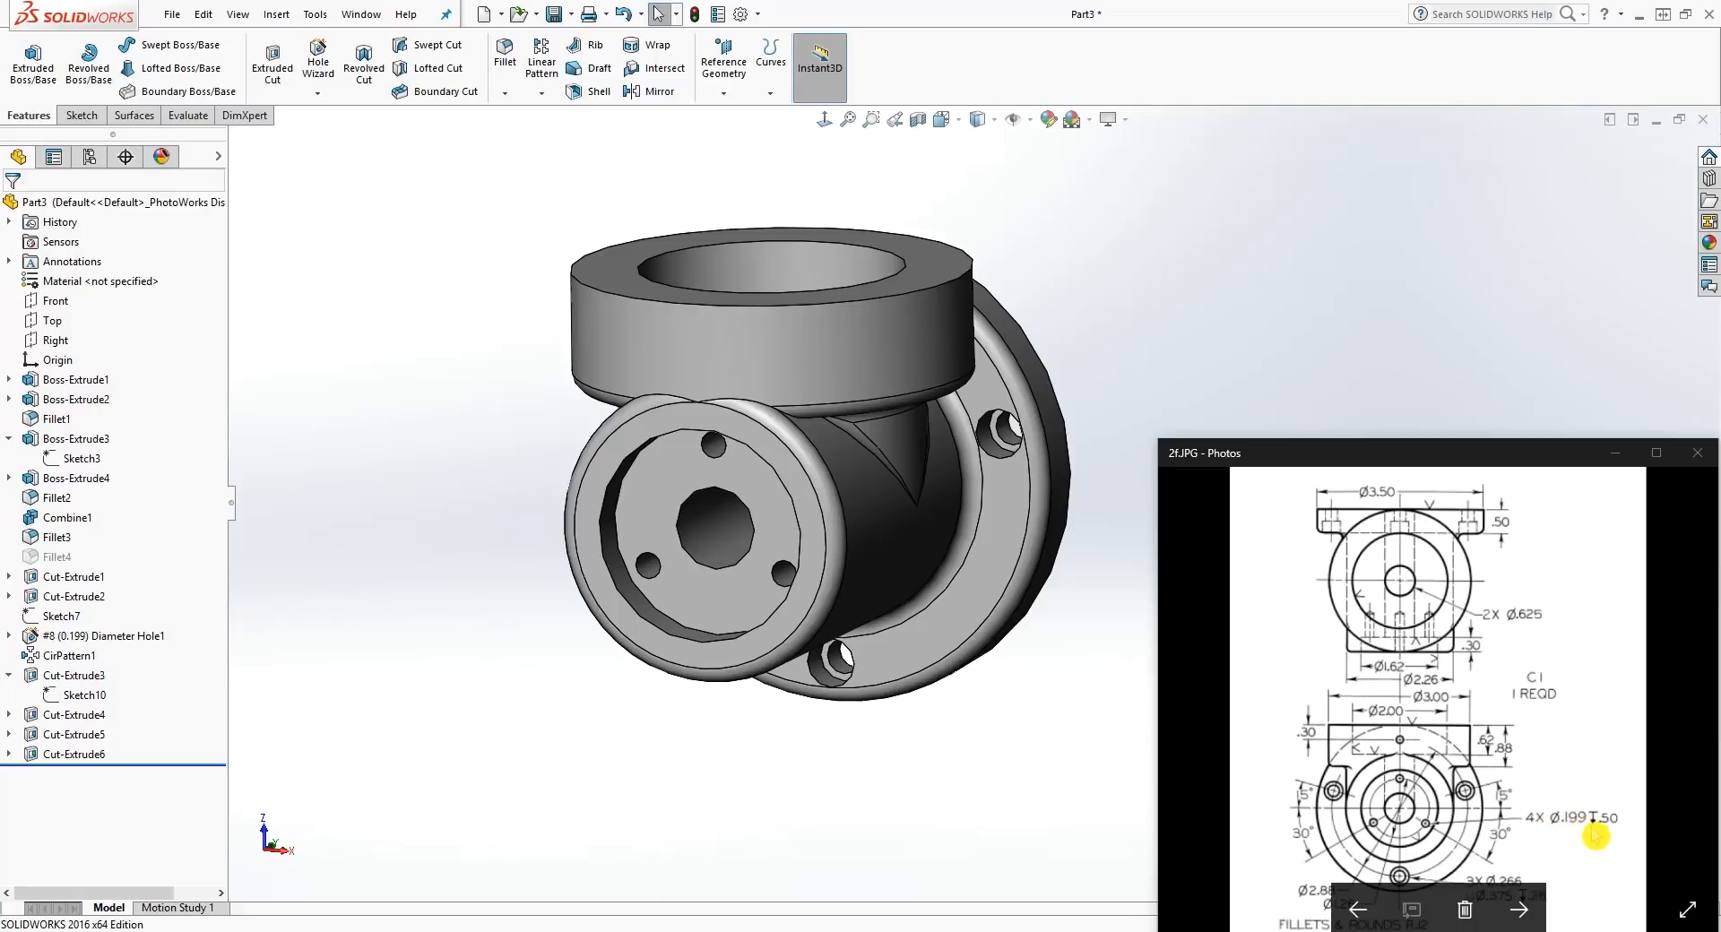
mouse_move(807, 466)
middle_down()
mouse_move(708, 468)
mouse_move(699, 484)
middle_up()
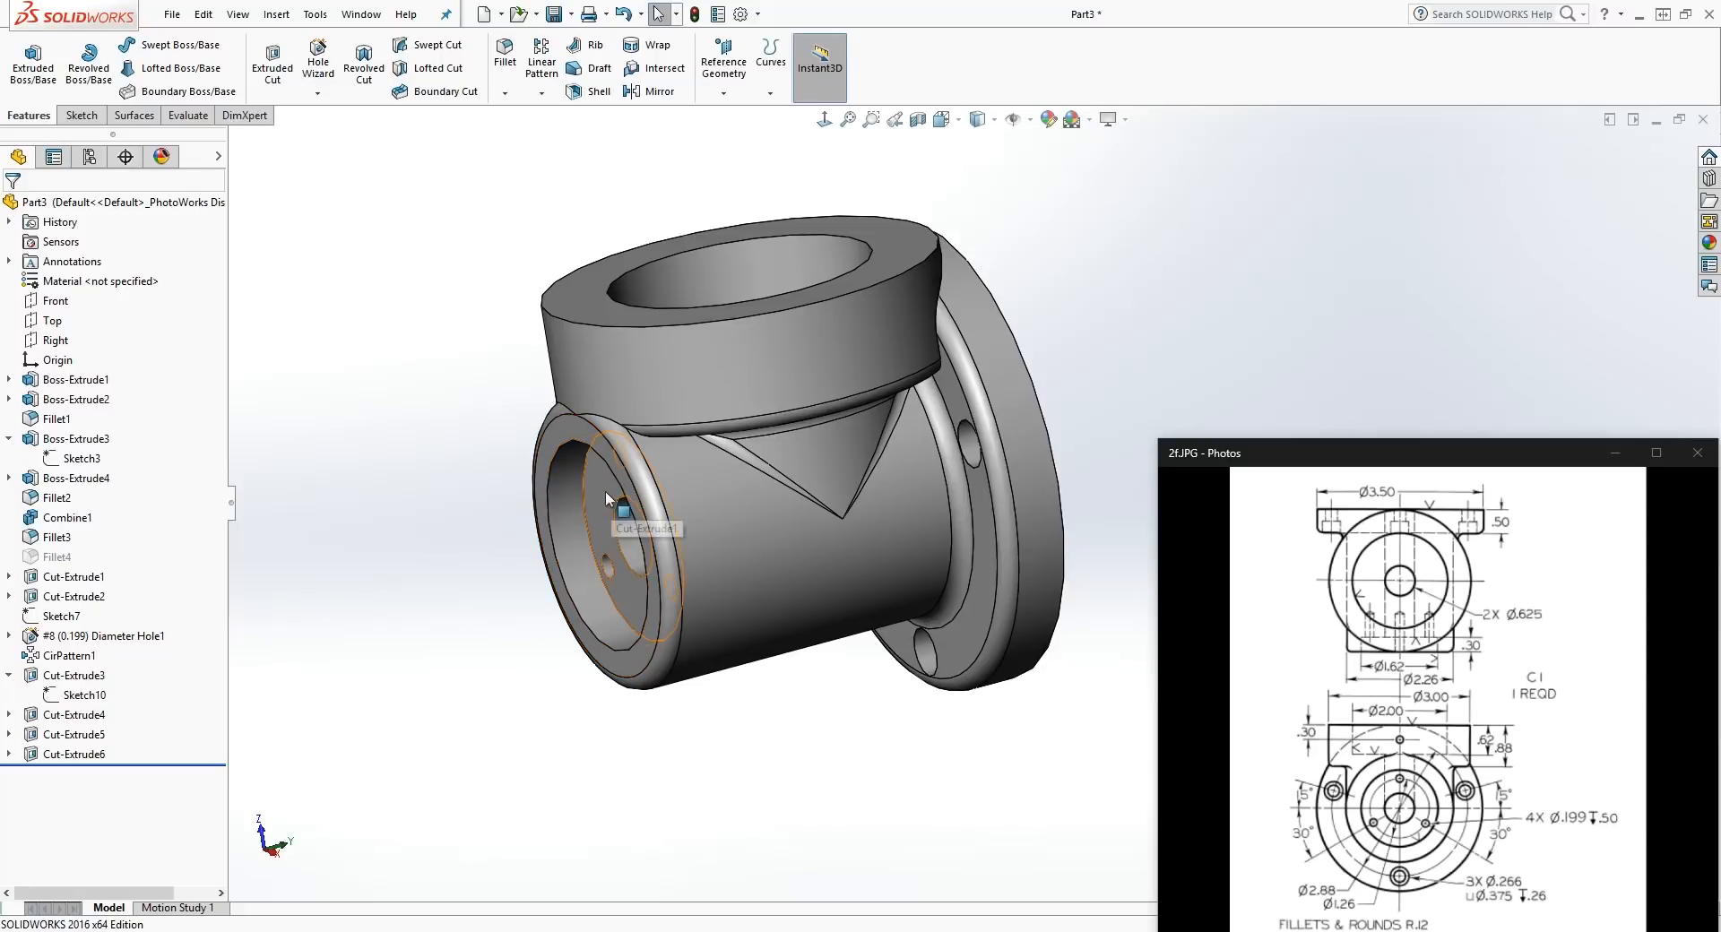
middle_drag(615, 531, 644, 446)
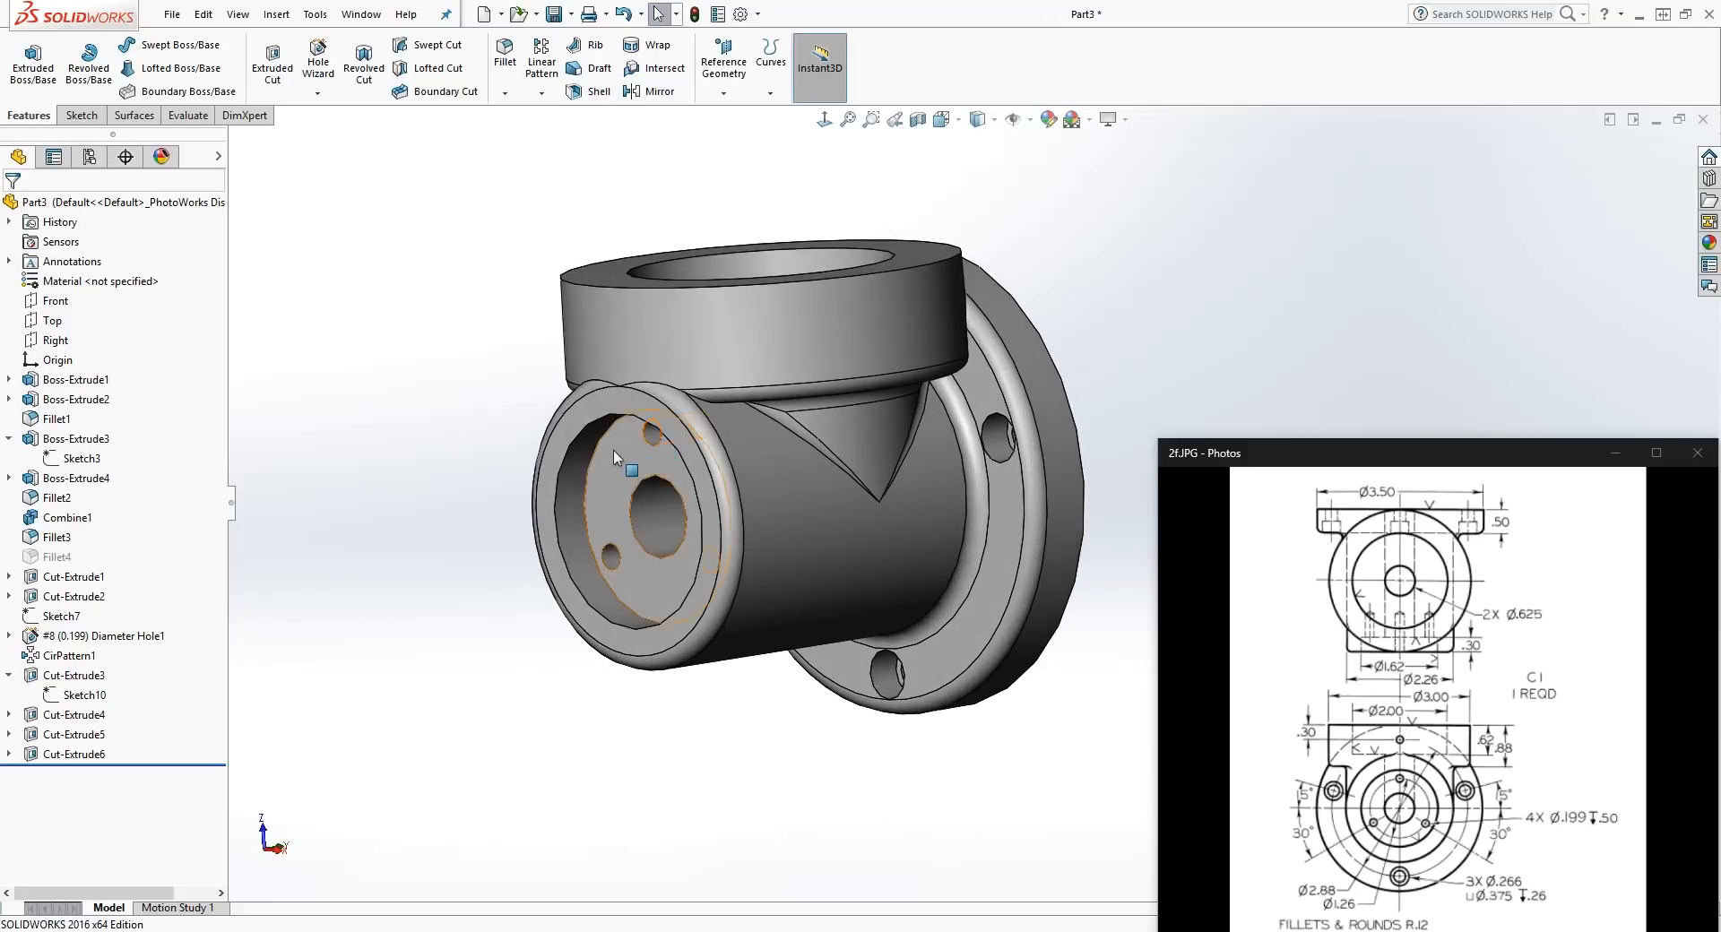
right_click(70, 616)
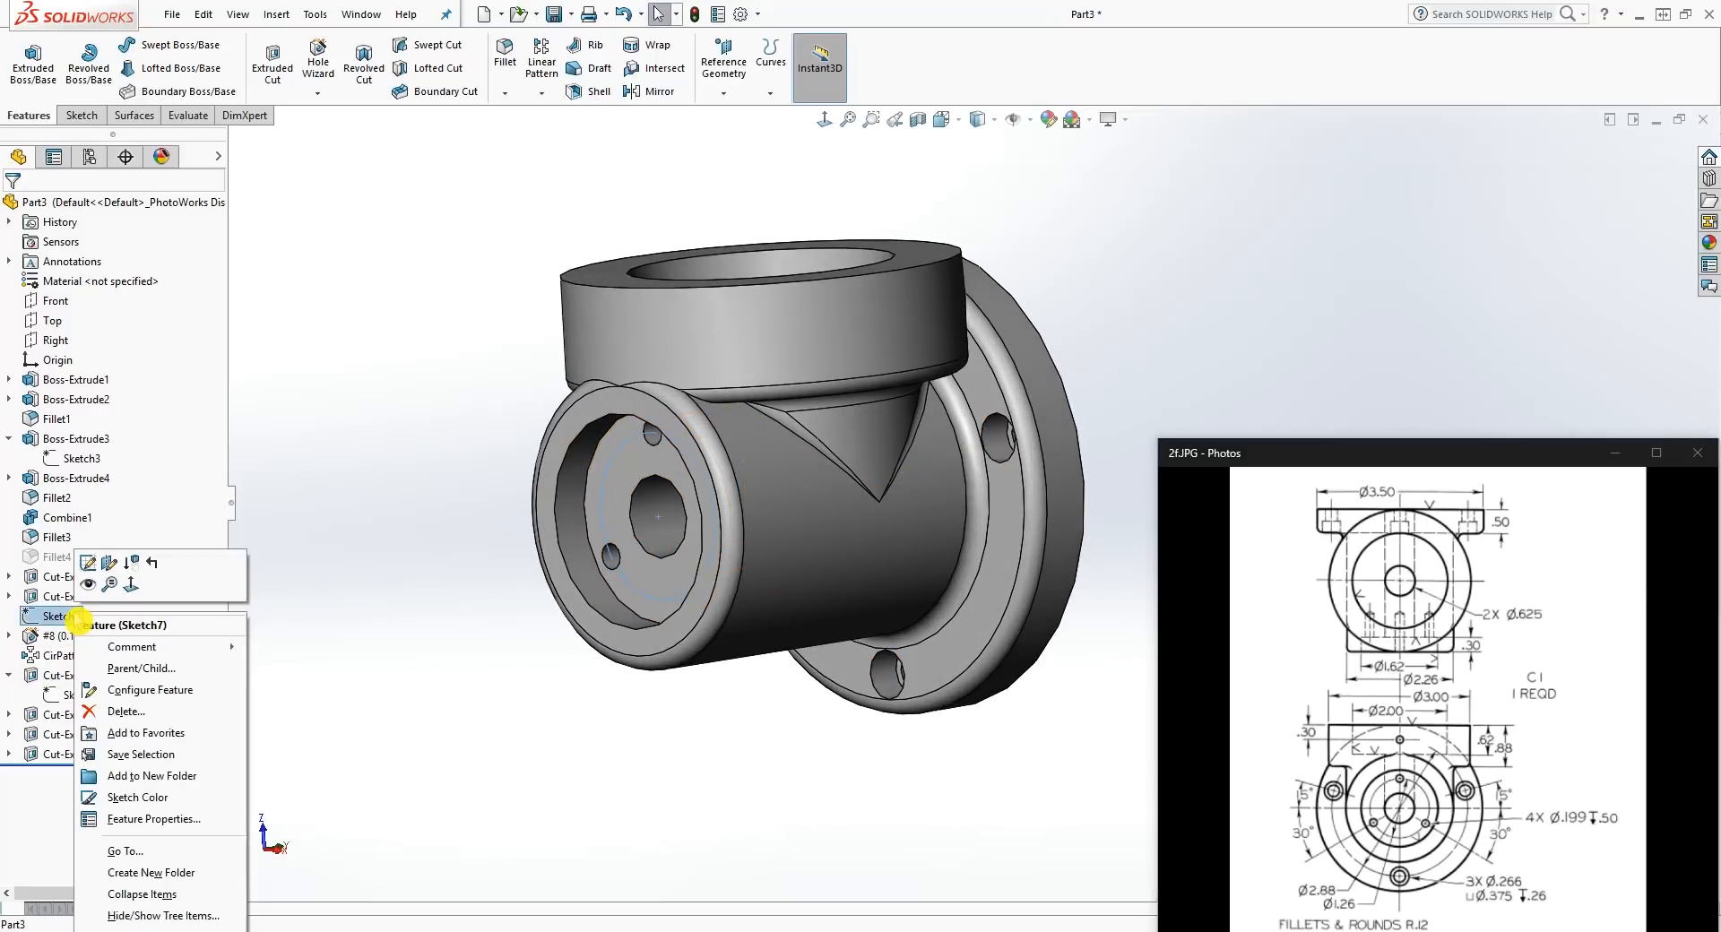
click(109, 563)
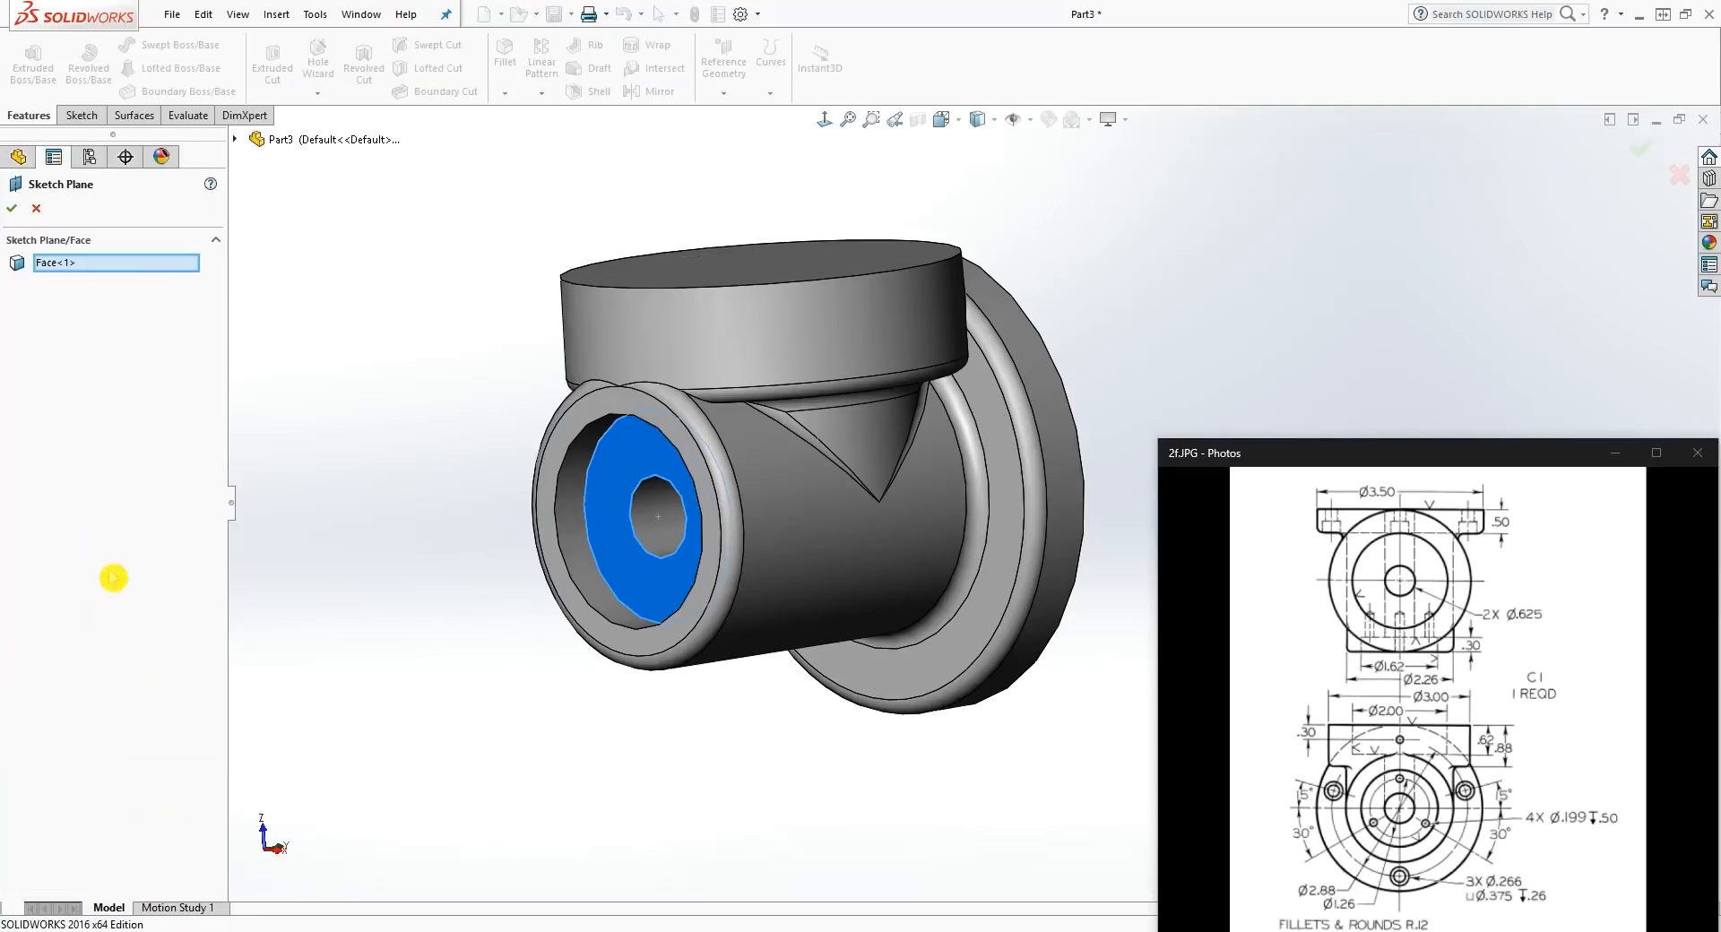
click(615, 402)
click(16, 212)
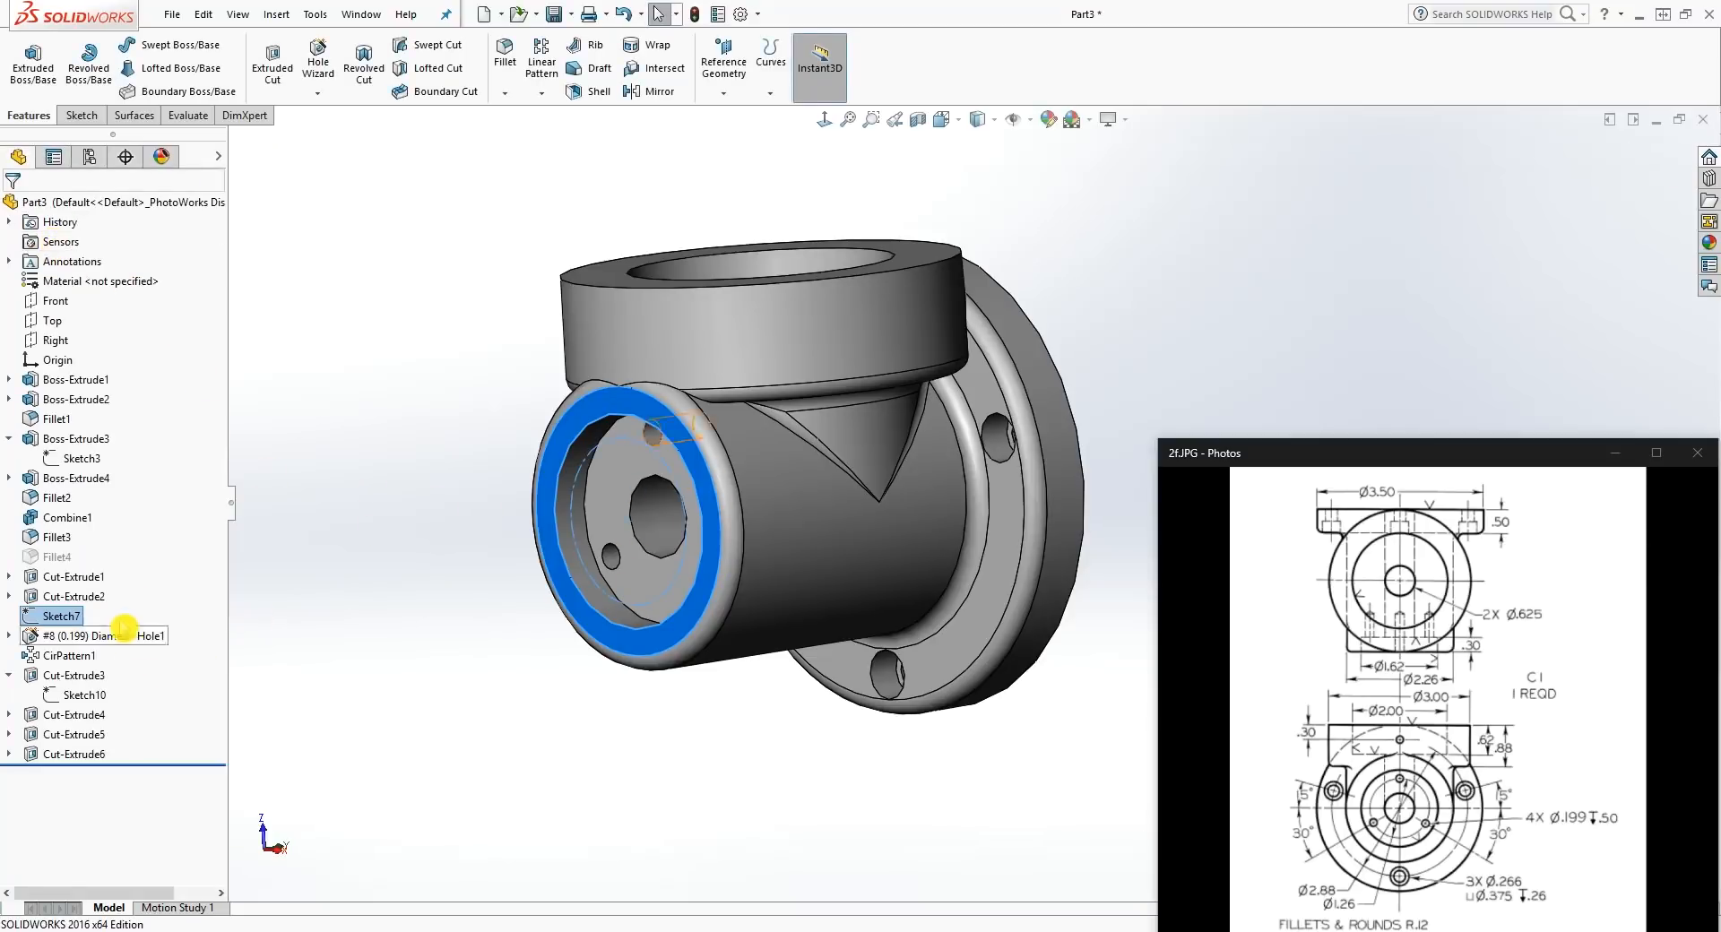
Step: Change the plane of the #8 (0.199) diameter hole's Sketch8 to the lower cylinder's ring-shaped end face
click(9, 635)
right_click(83, 657)
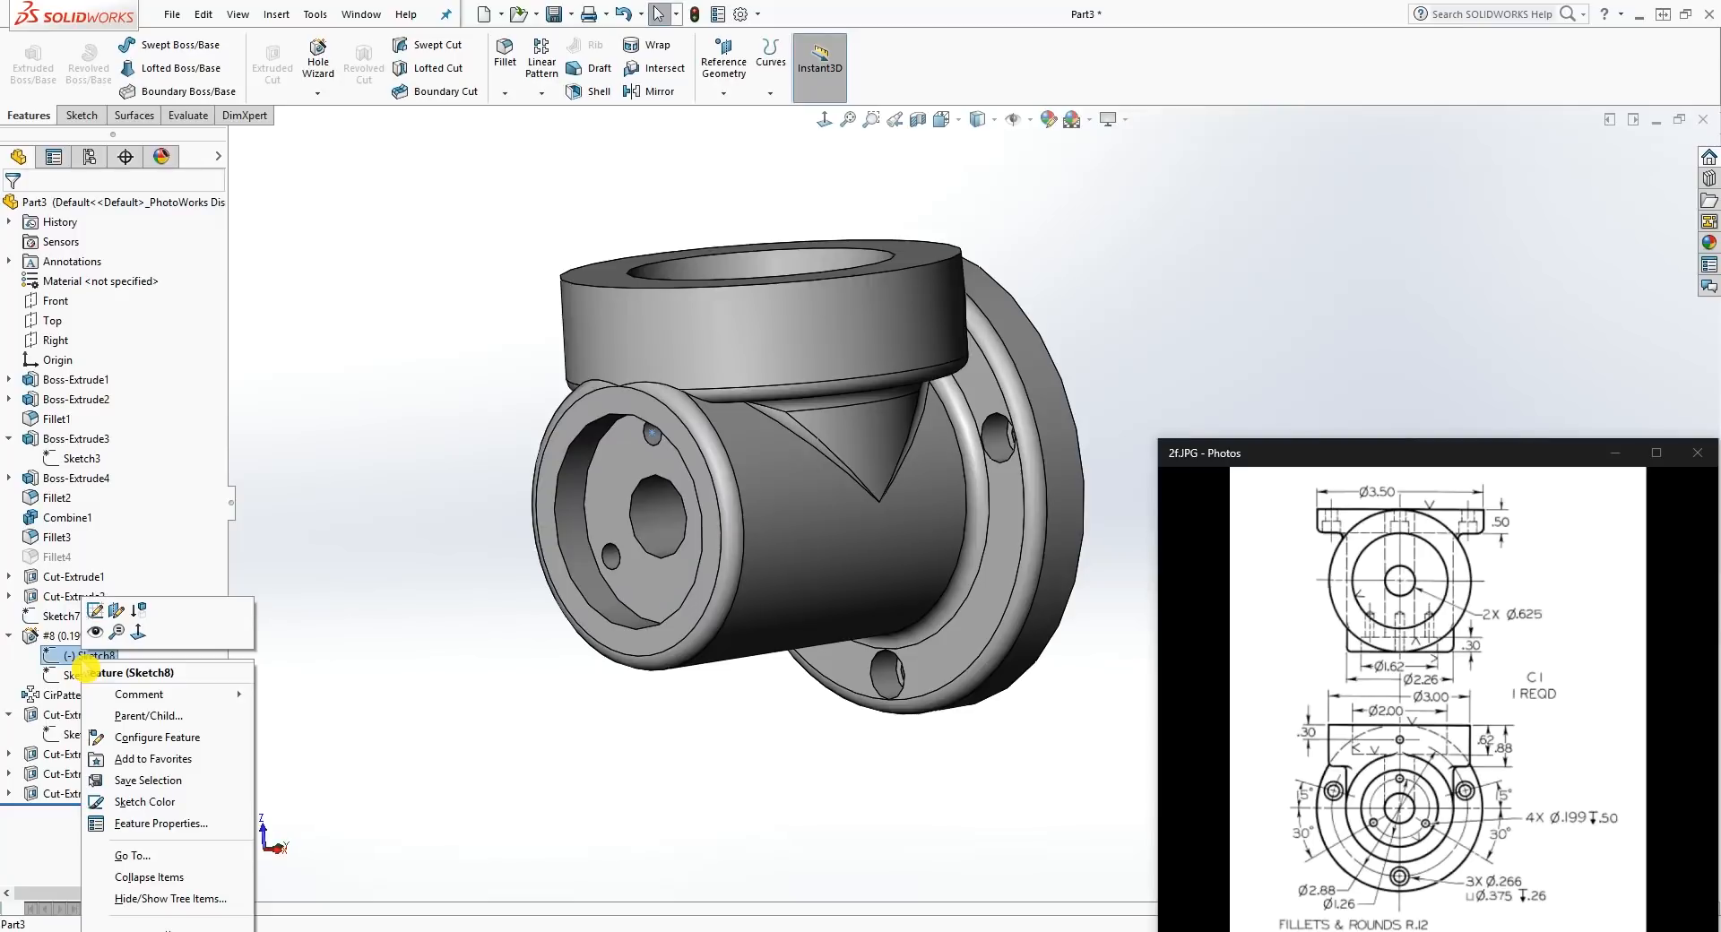
click(119, 623)
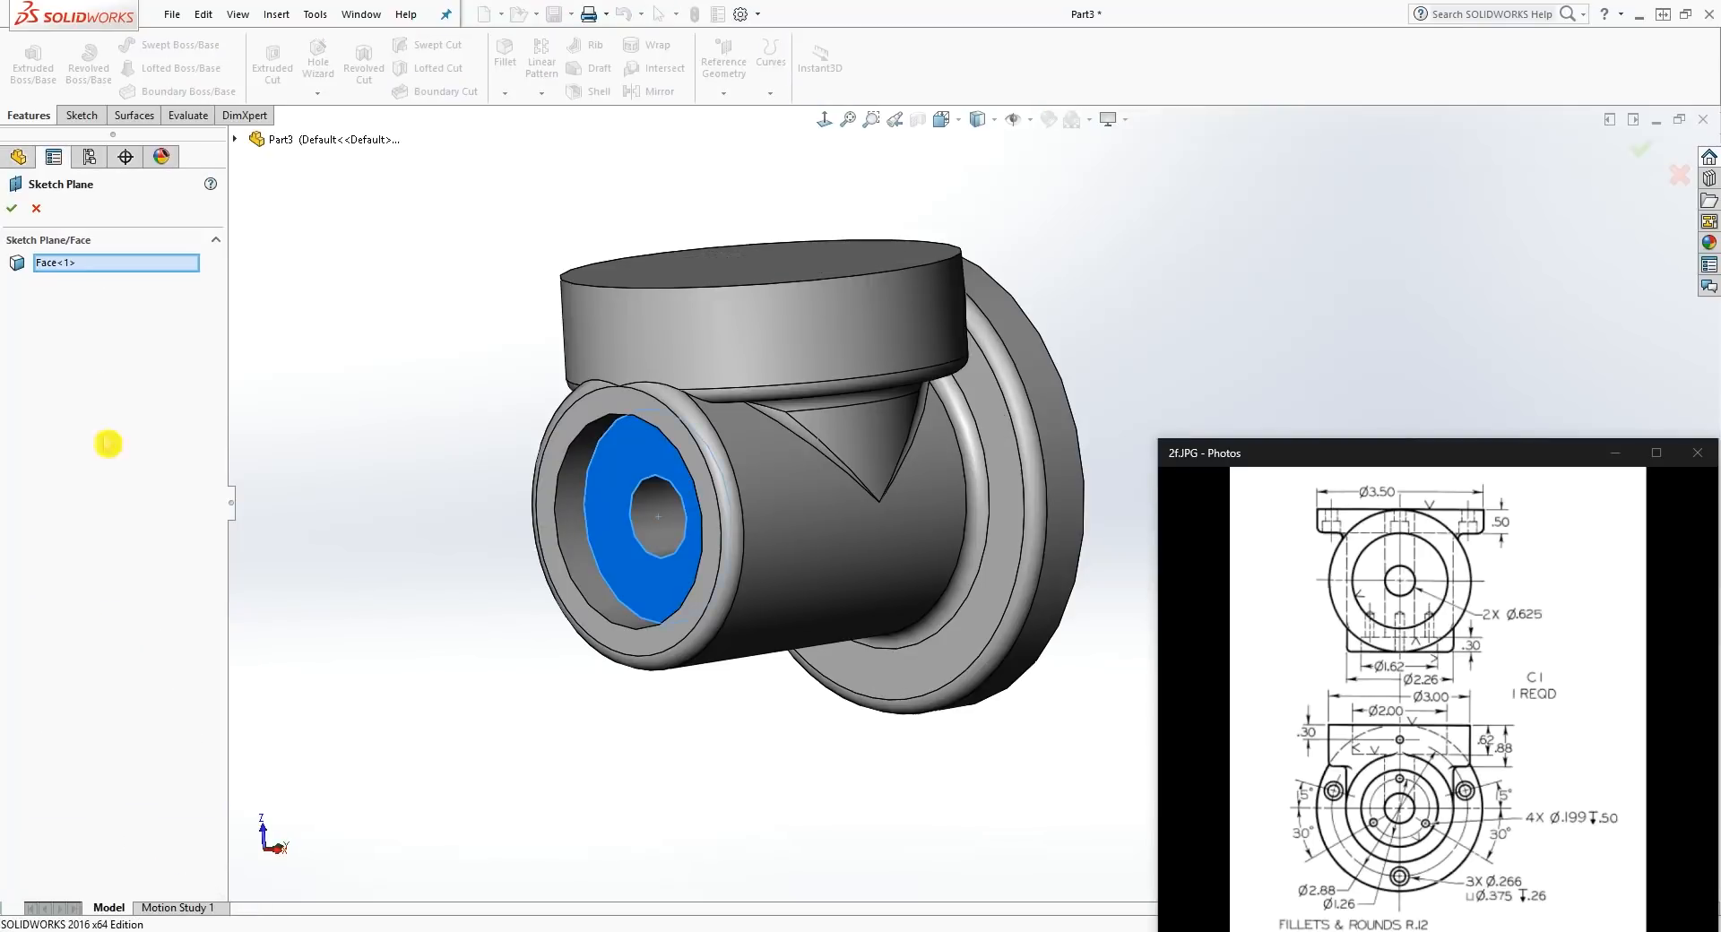
click(607, 399)
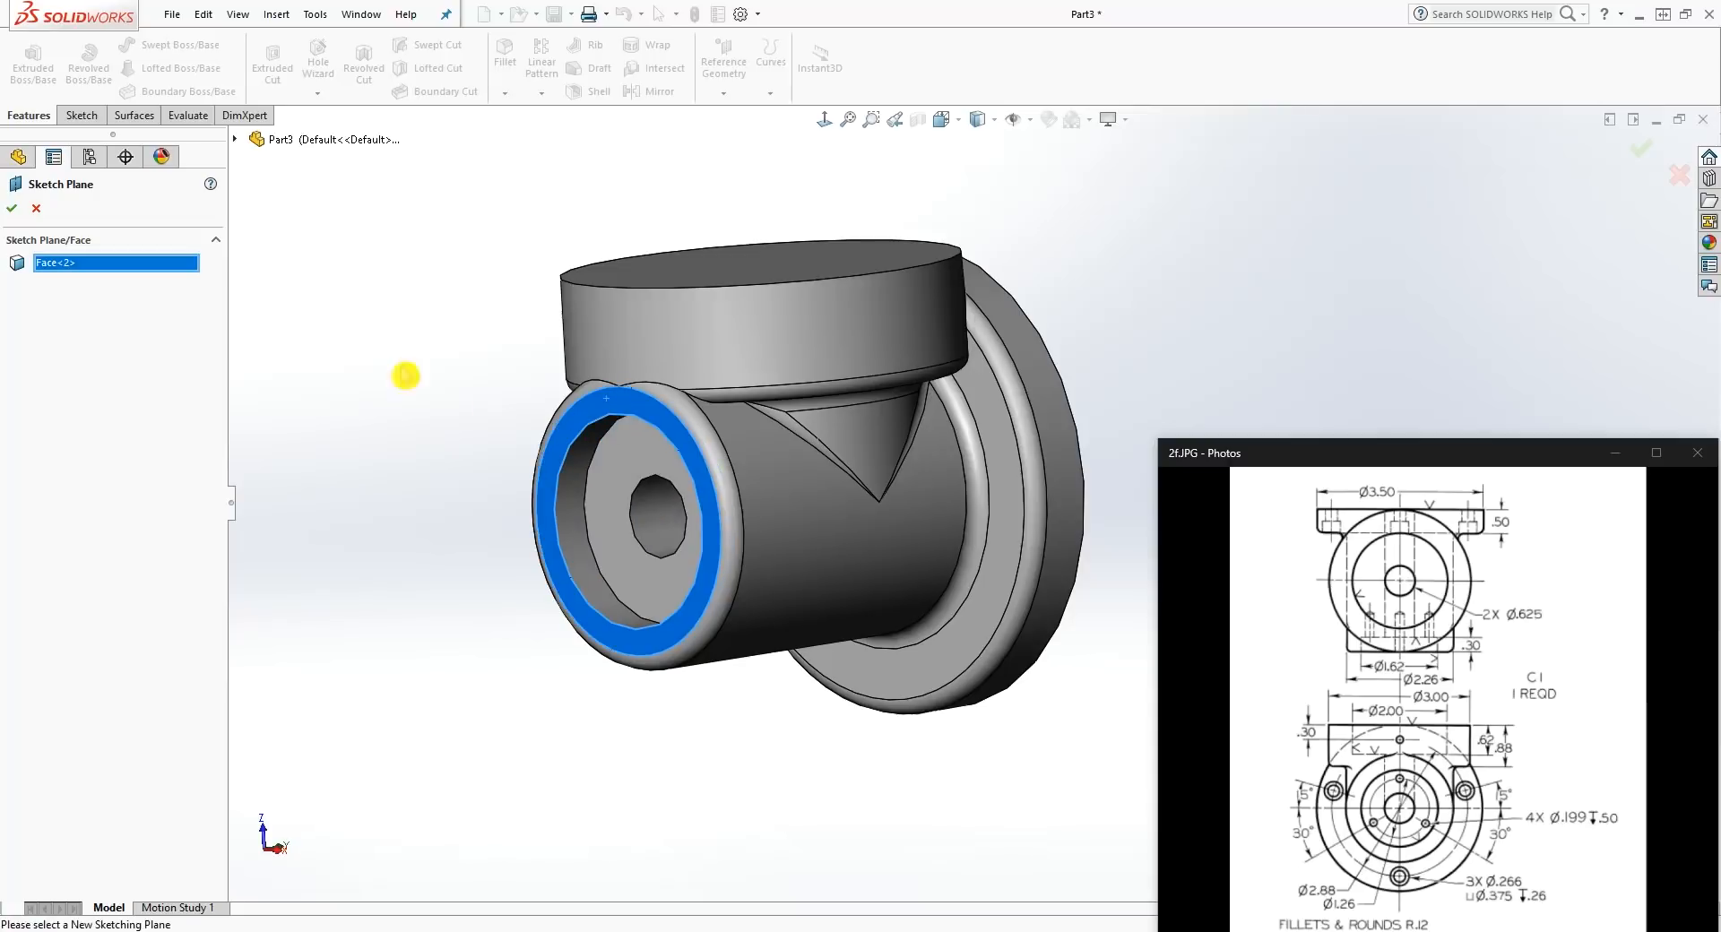
click(13, 215)
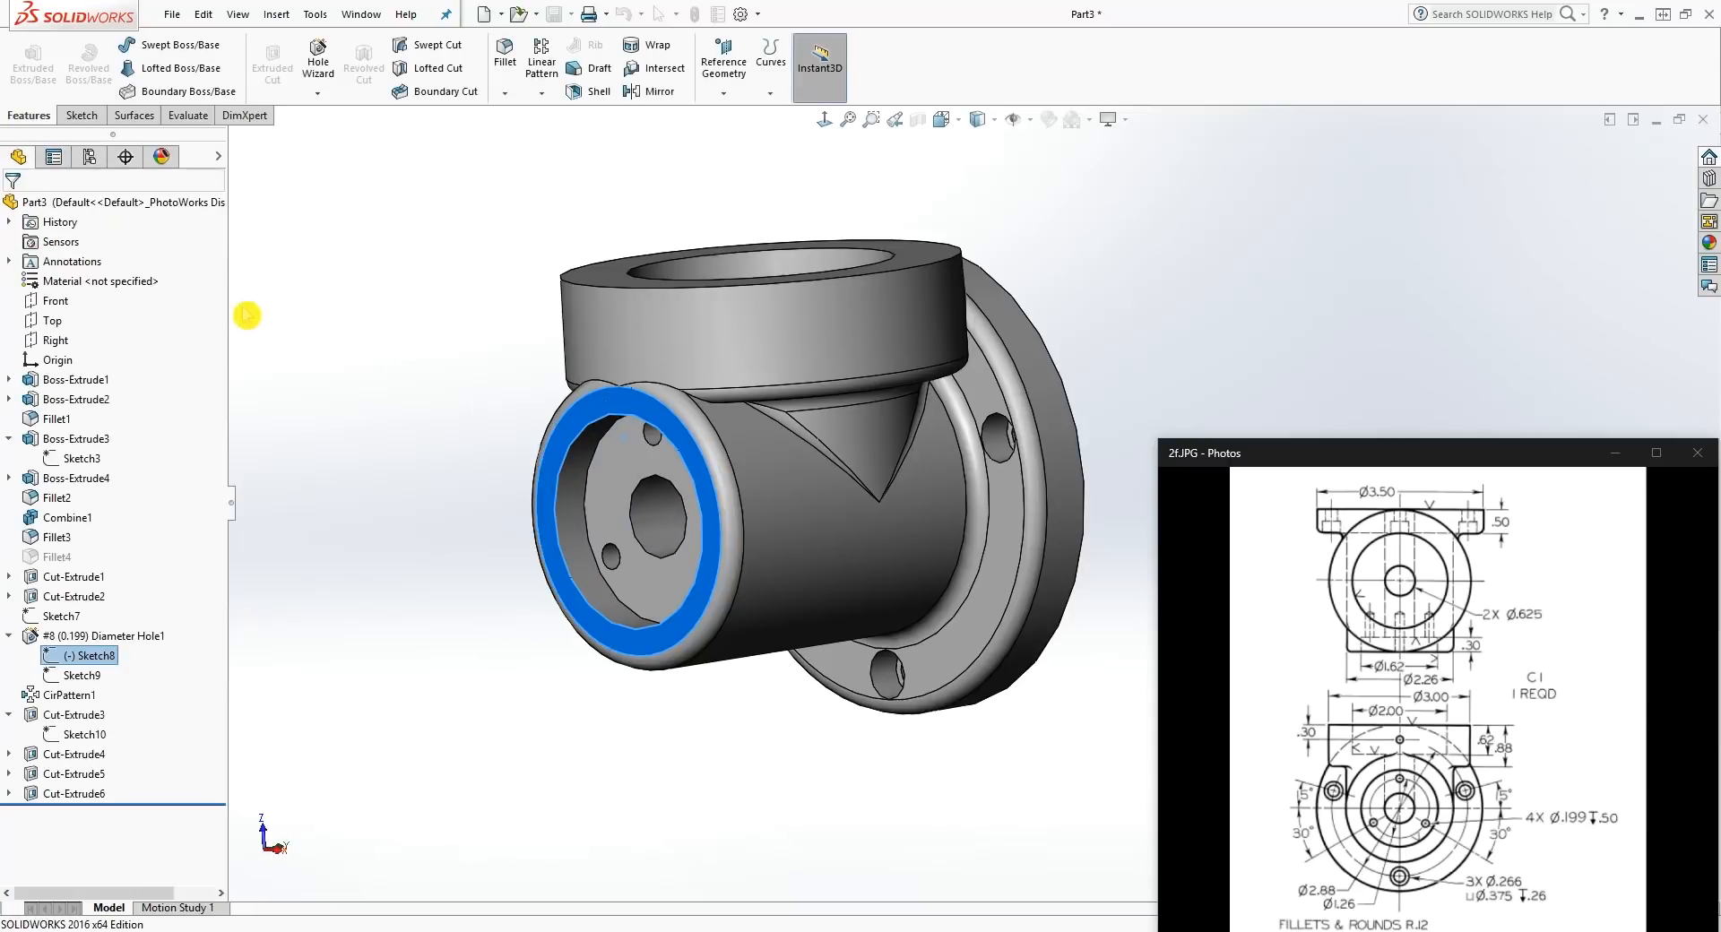
Step: Examine the housing's interior with a section view through the Right plane, and close it without keeping the section
mouse_move(654, 538)
middle_down()
mouse_move(730, 578)
mouse_move(652, 539)
mouse_move(647, 593)
mouse_move(621, 443)
middle_up()
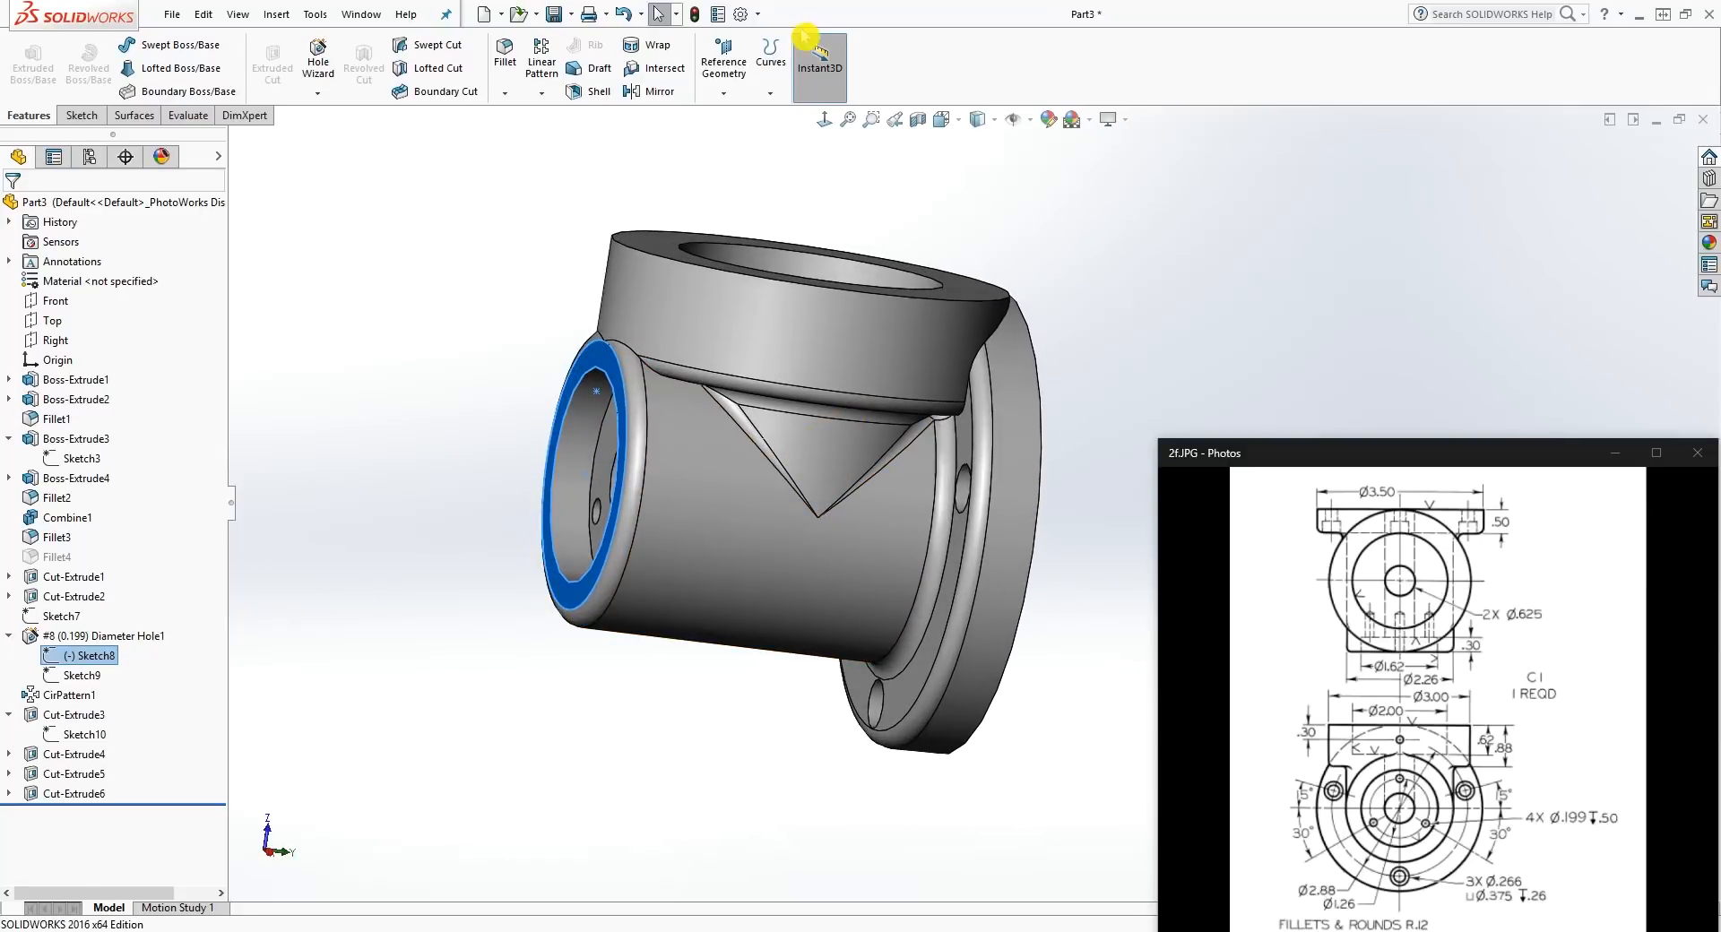
click(824, 119)
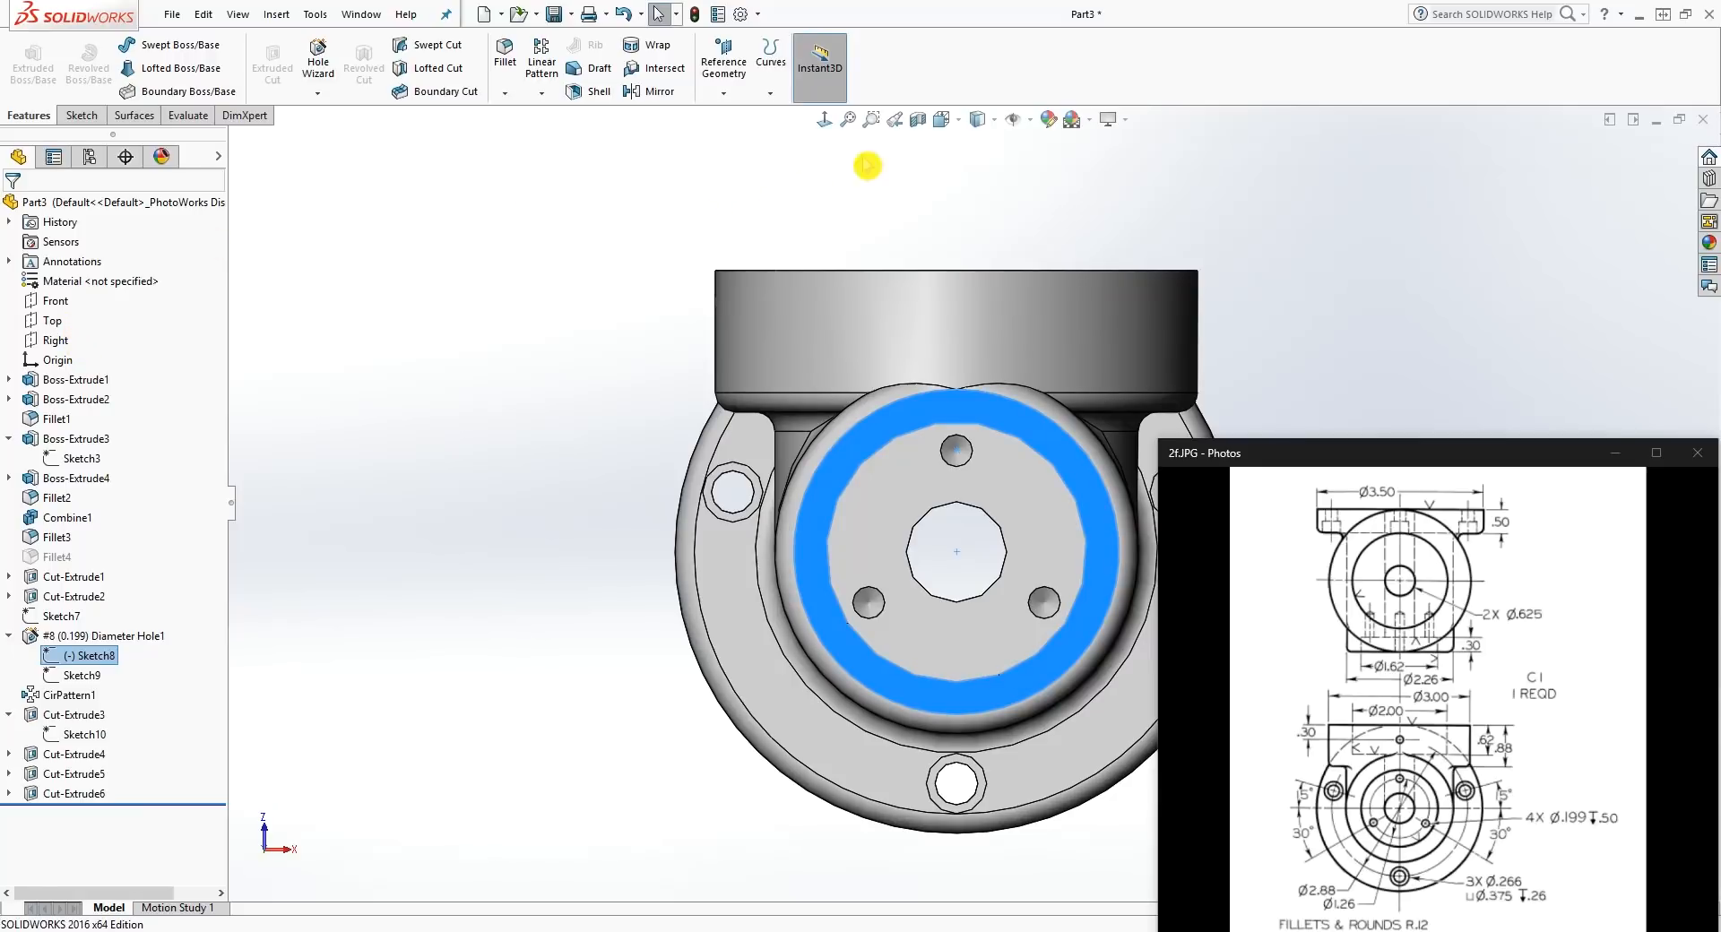
click(918, 119)
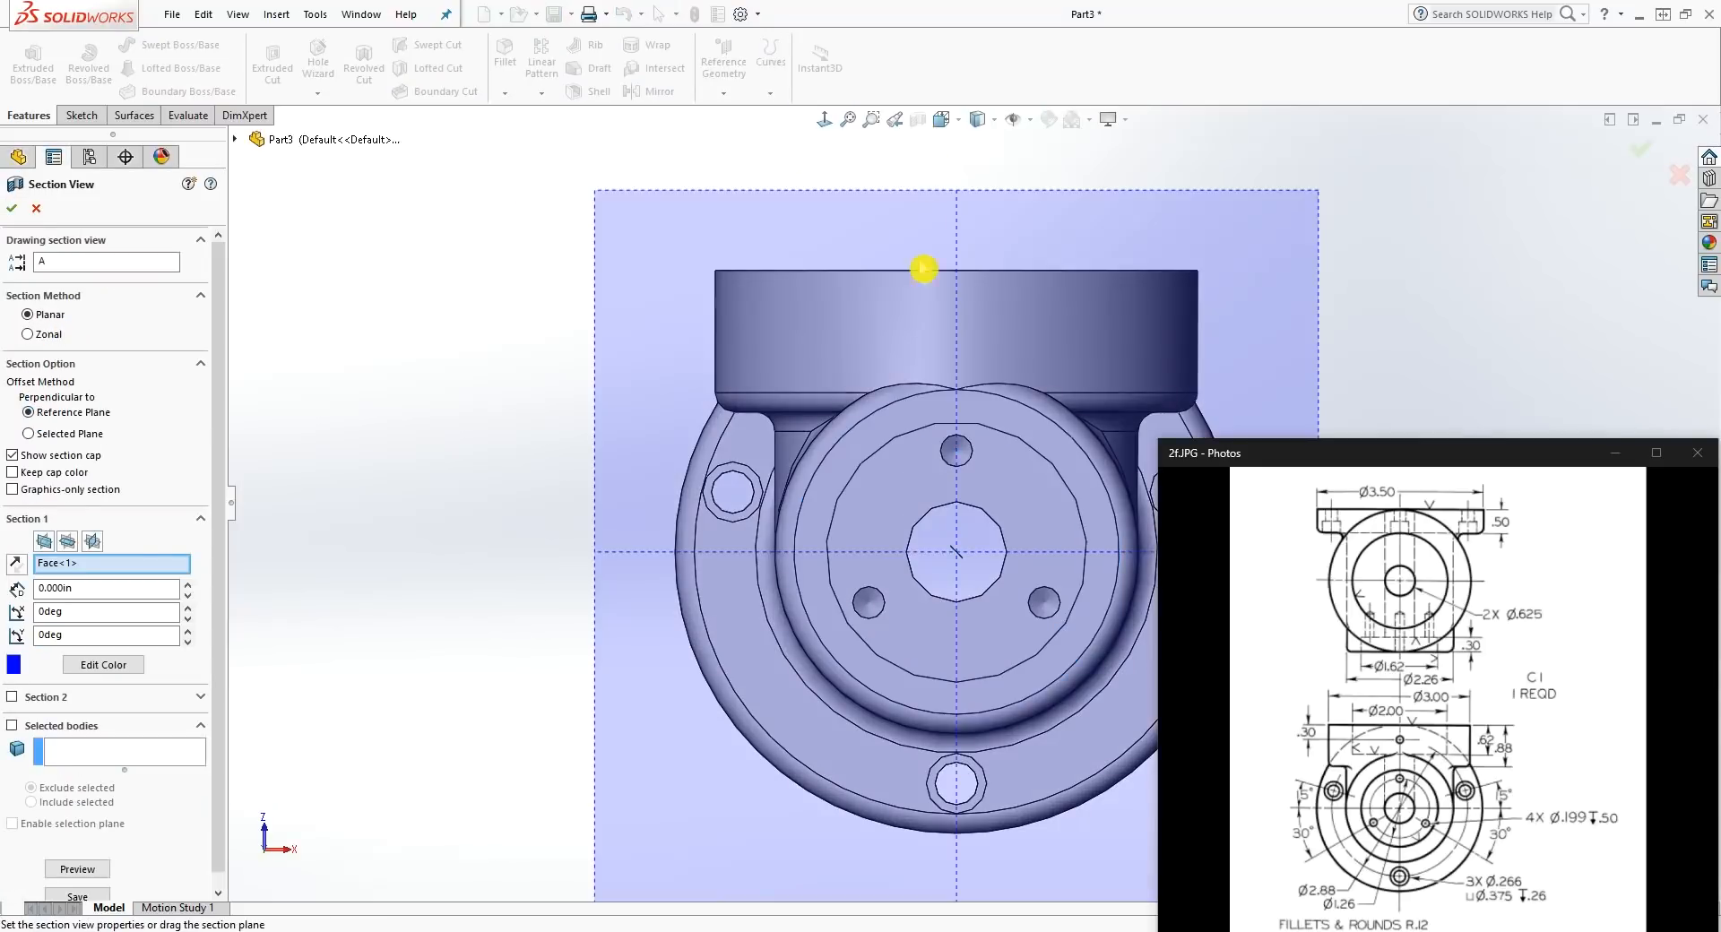
click(68, 541)
click(92, 542)
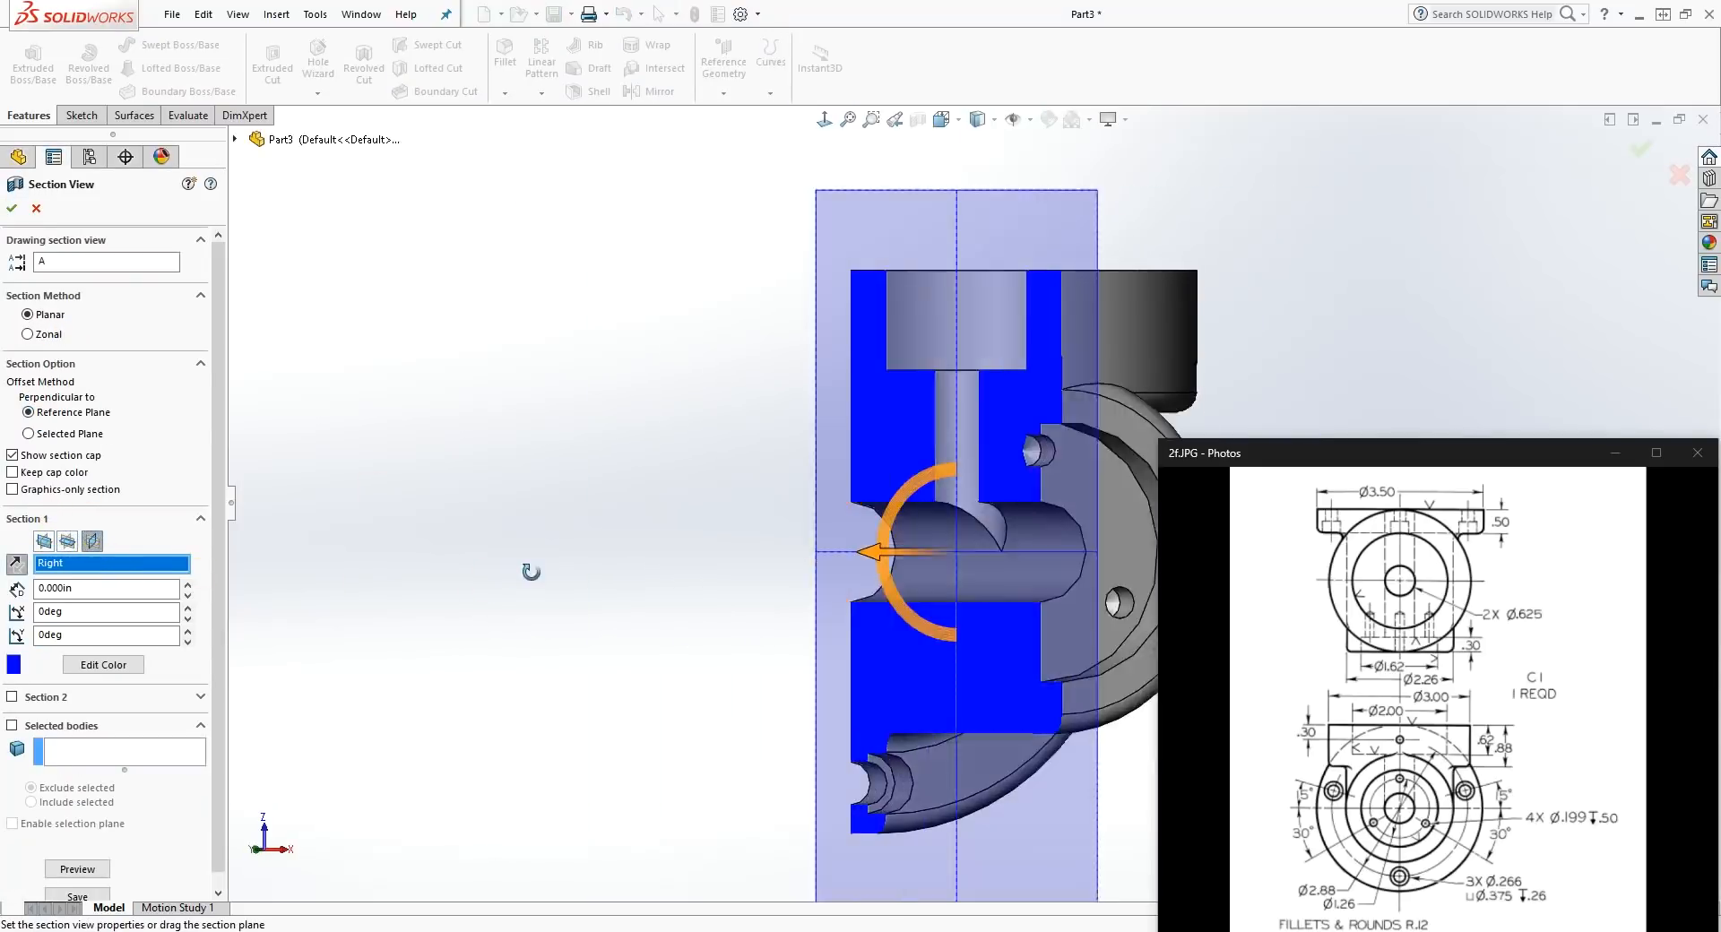
middle_drag(959, 583, 991, 553)
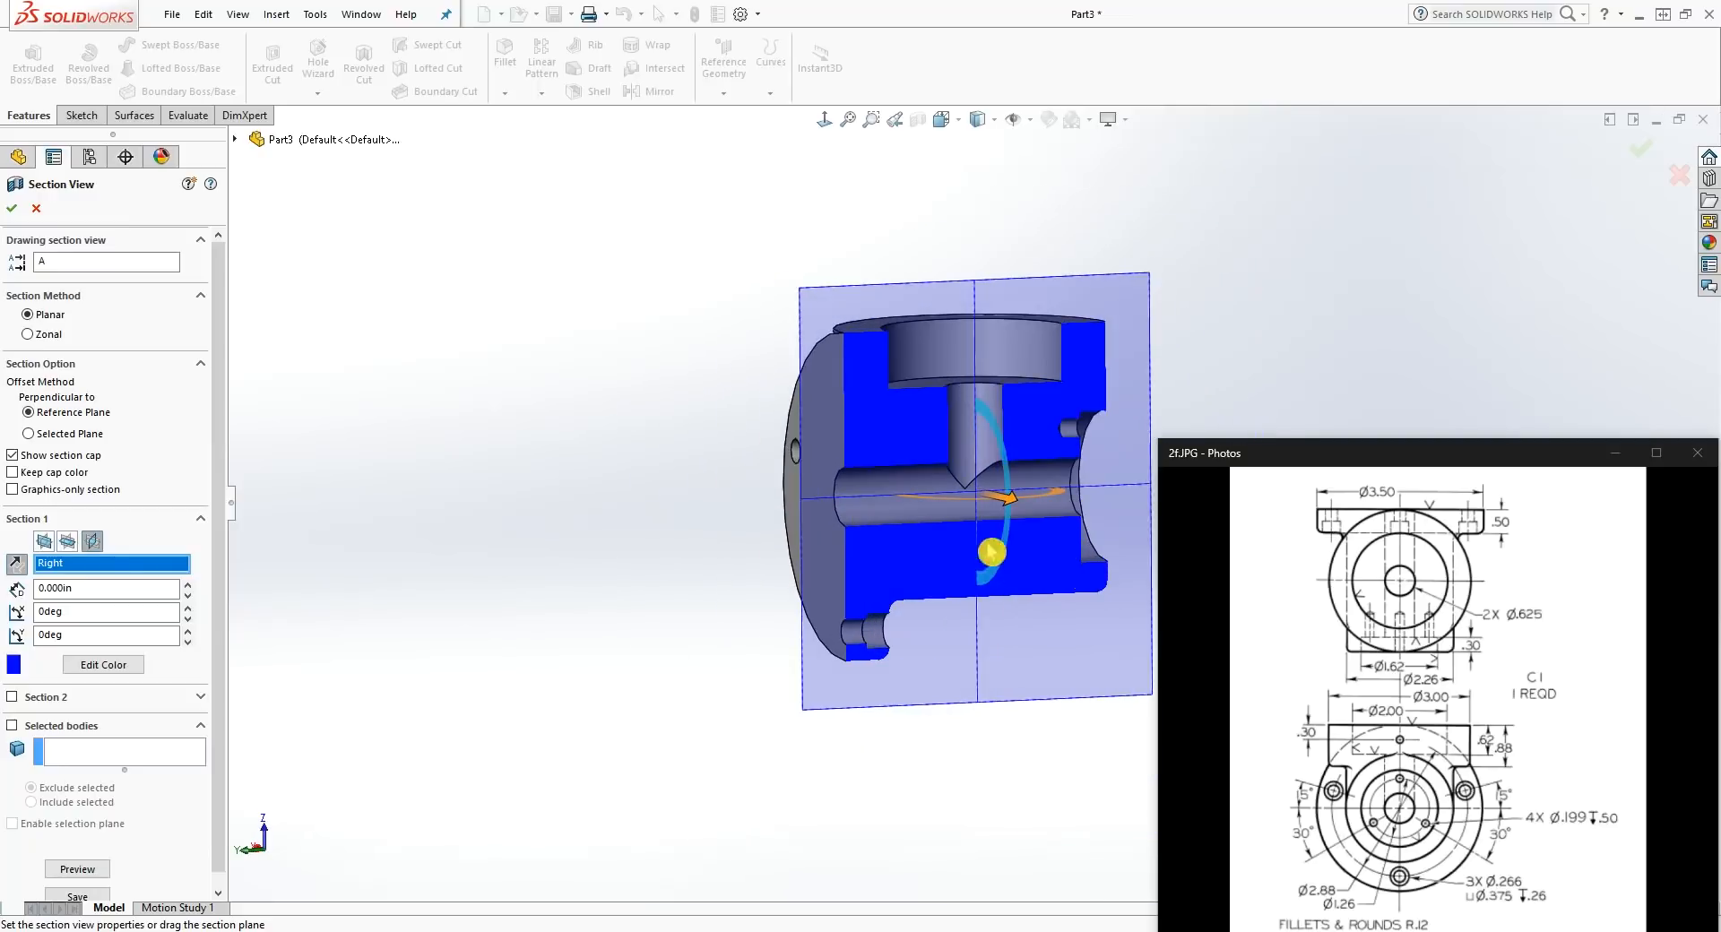
click(36, 208)
middle_drag(732, 520, 1037, 513)
scroll(1037, 513, down, 2)
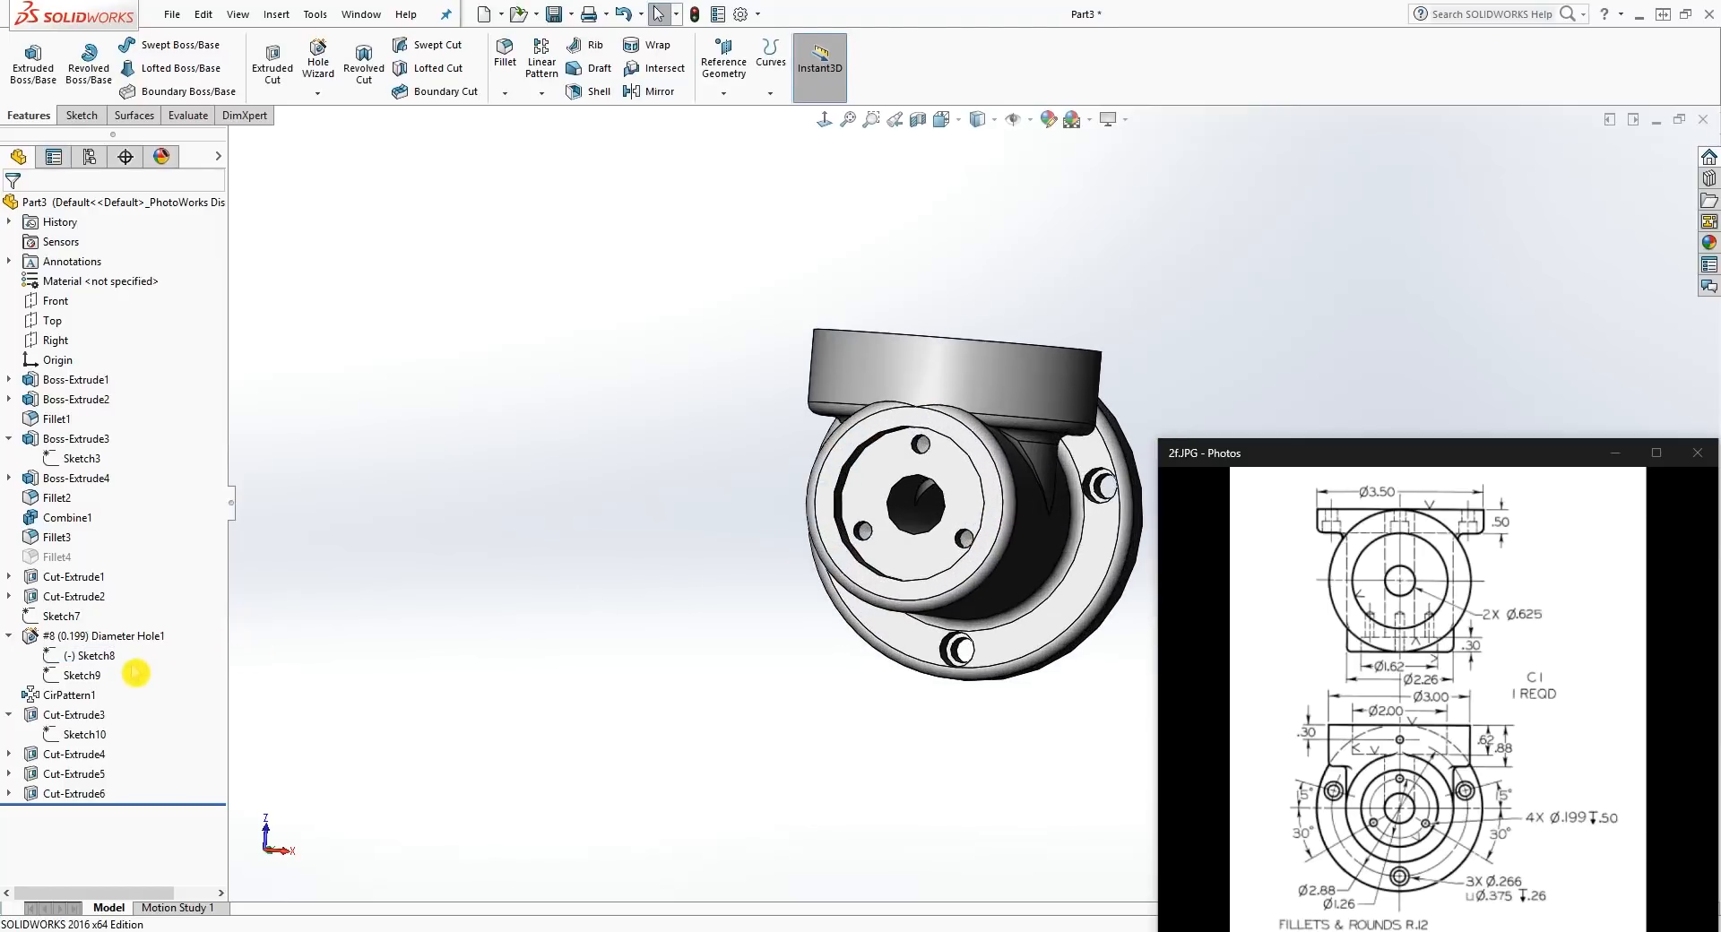
Step: Check which faces Sketch7 and the #8 (0.199) diameter hole's Sketch8 are placed on
right_click(56, 617)
click(100, 579)
middle_drag(804, 565, 686, 598)
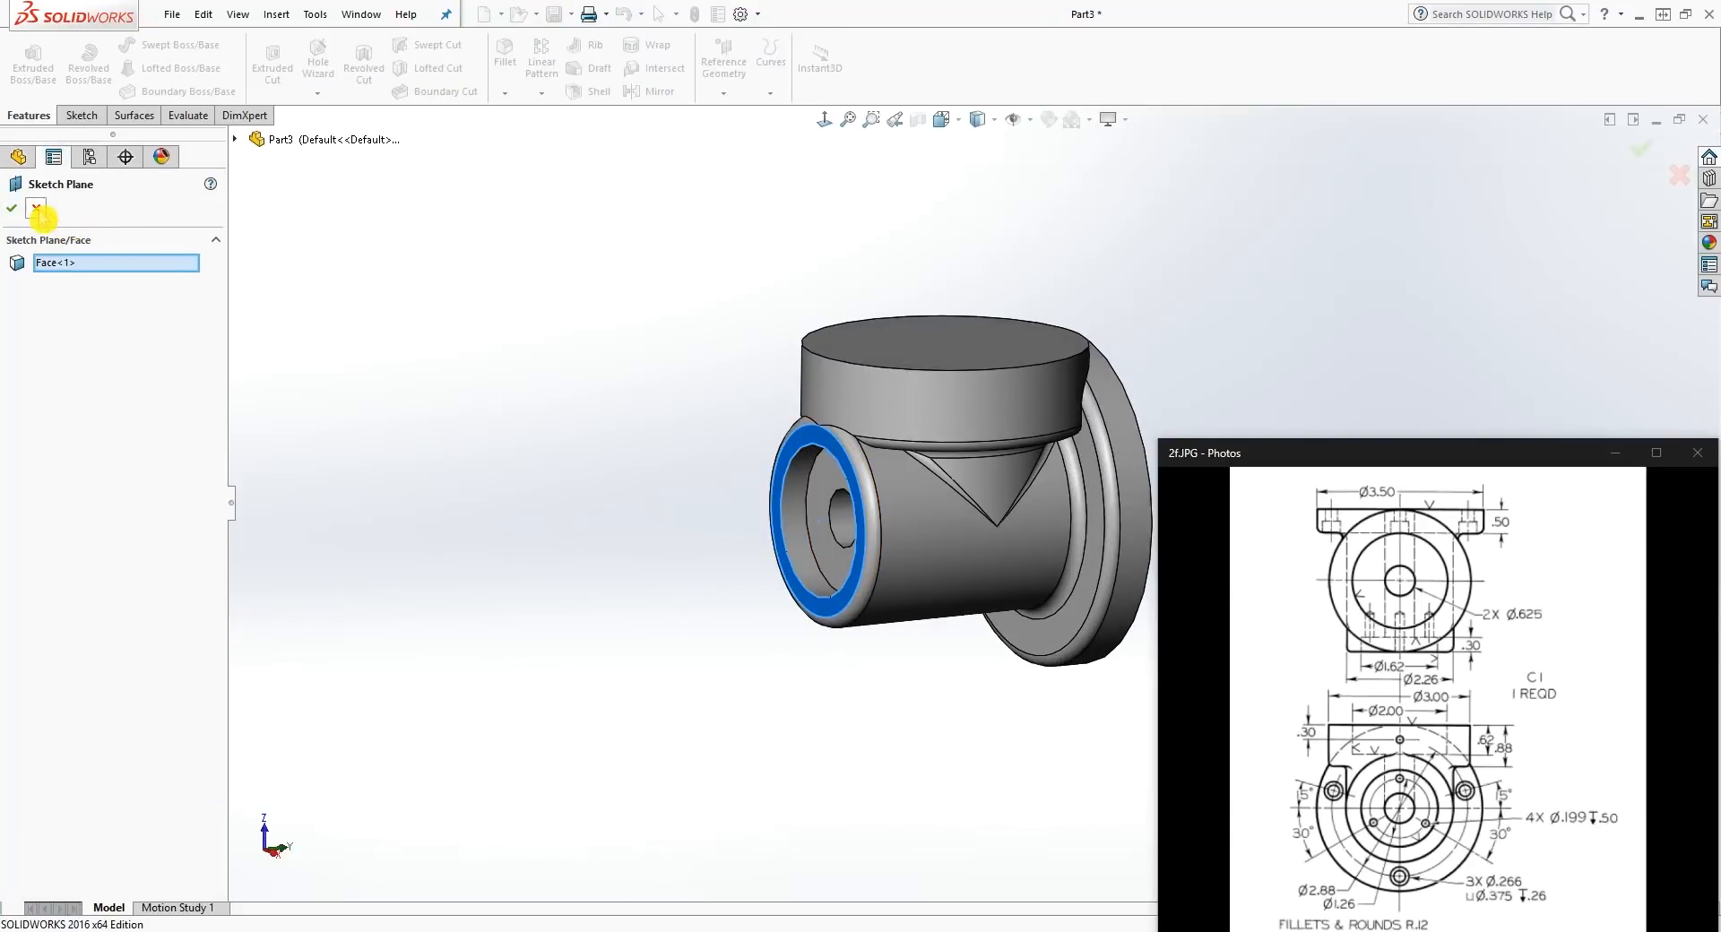
key(Return)
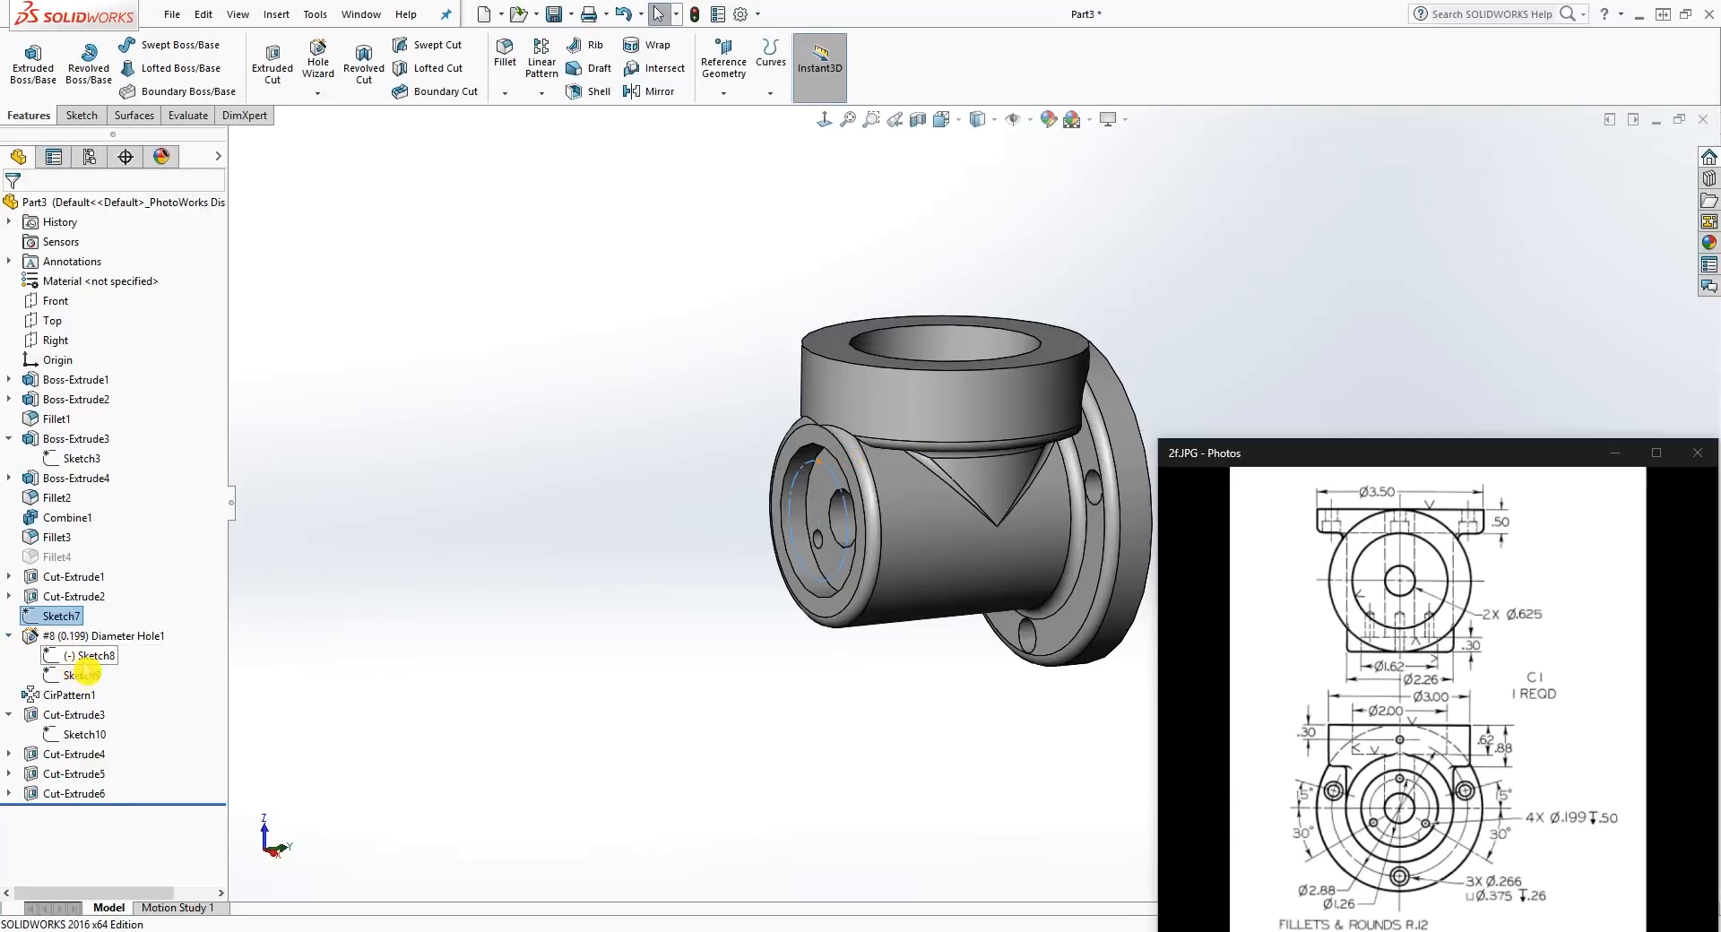
right_click(85, 659)
click(121, 618)
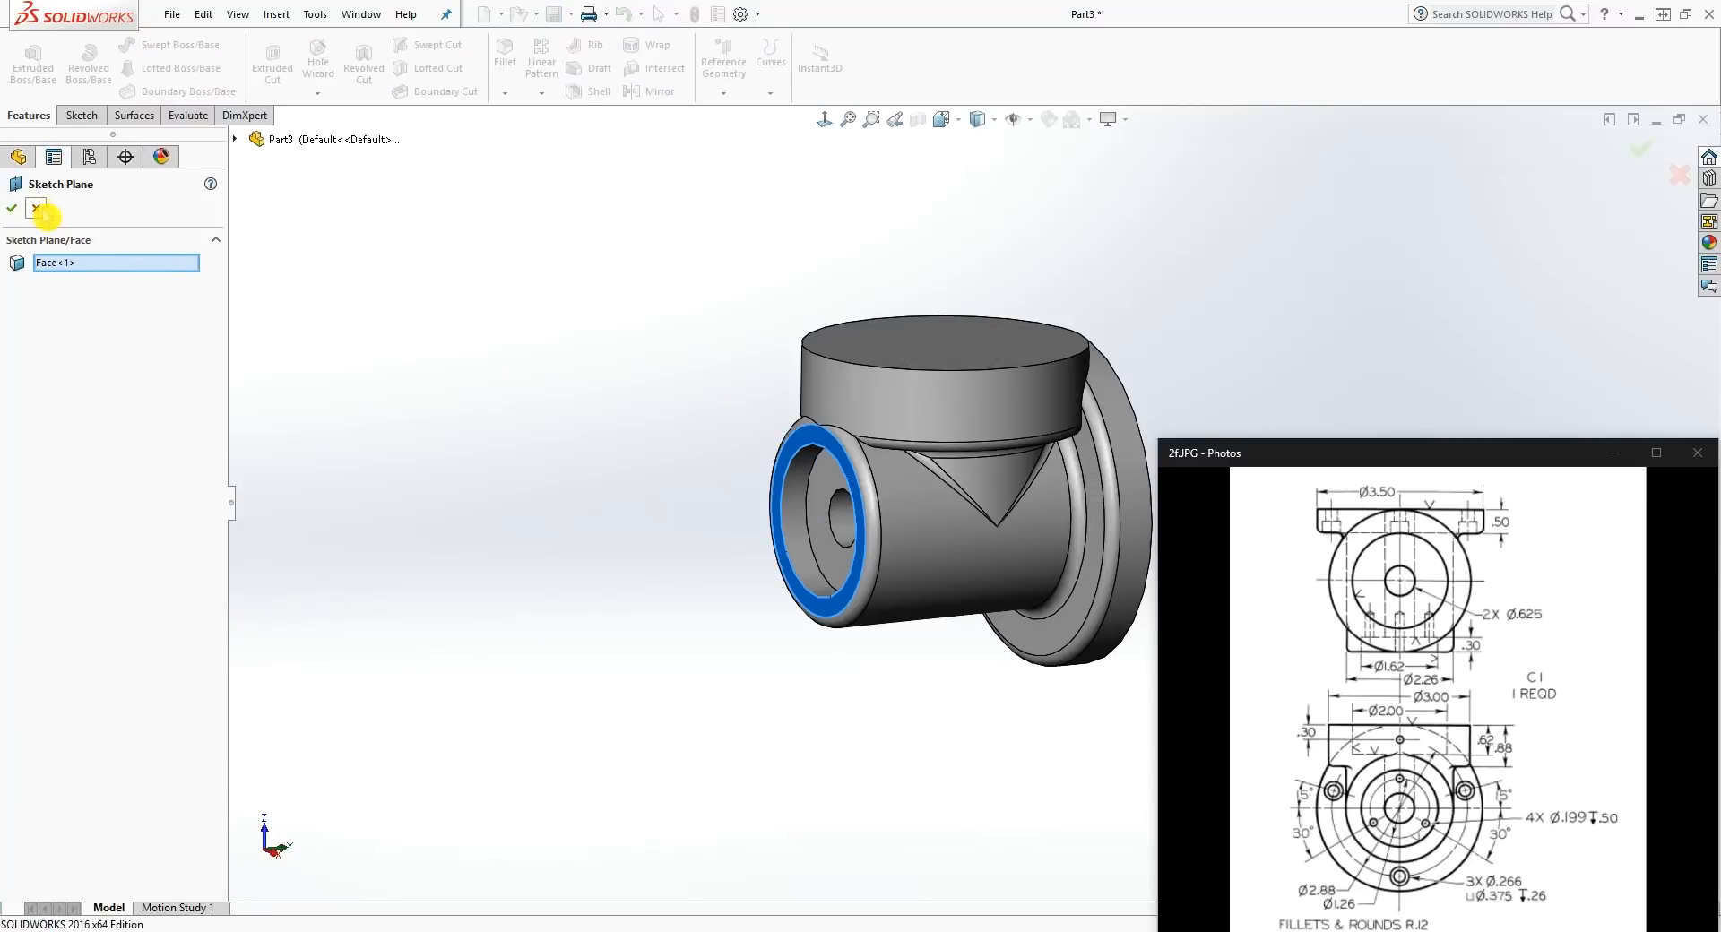
click(39, 211)
Step: Review the hole specification of the #8 (0.199) diameter hole and examine the three holes in the bore floor
right_click(161, 635)
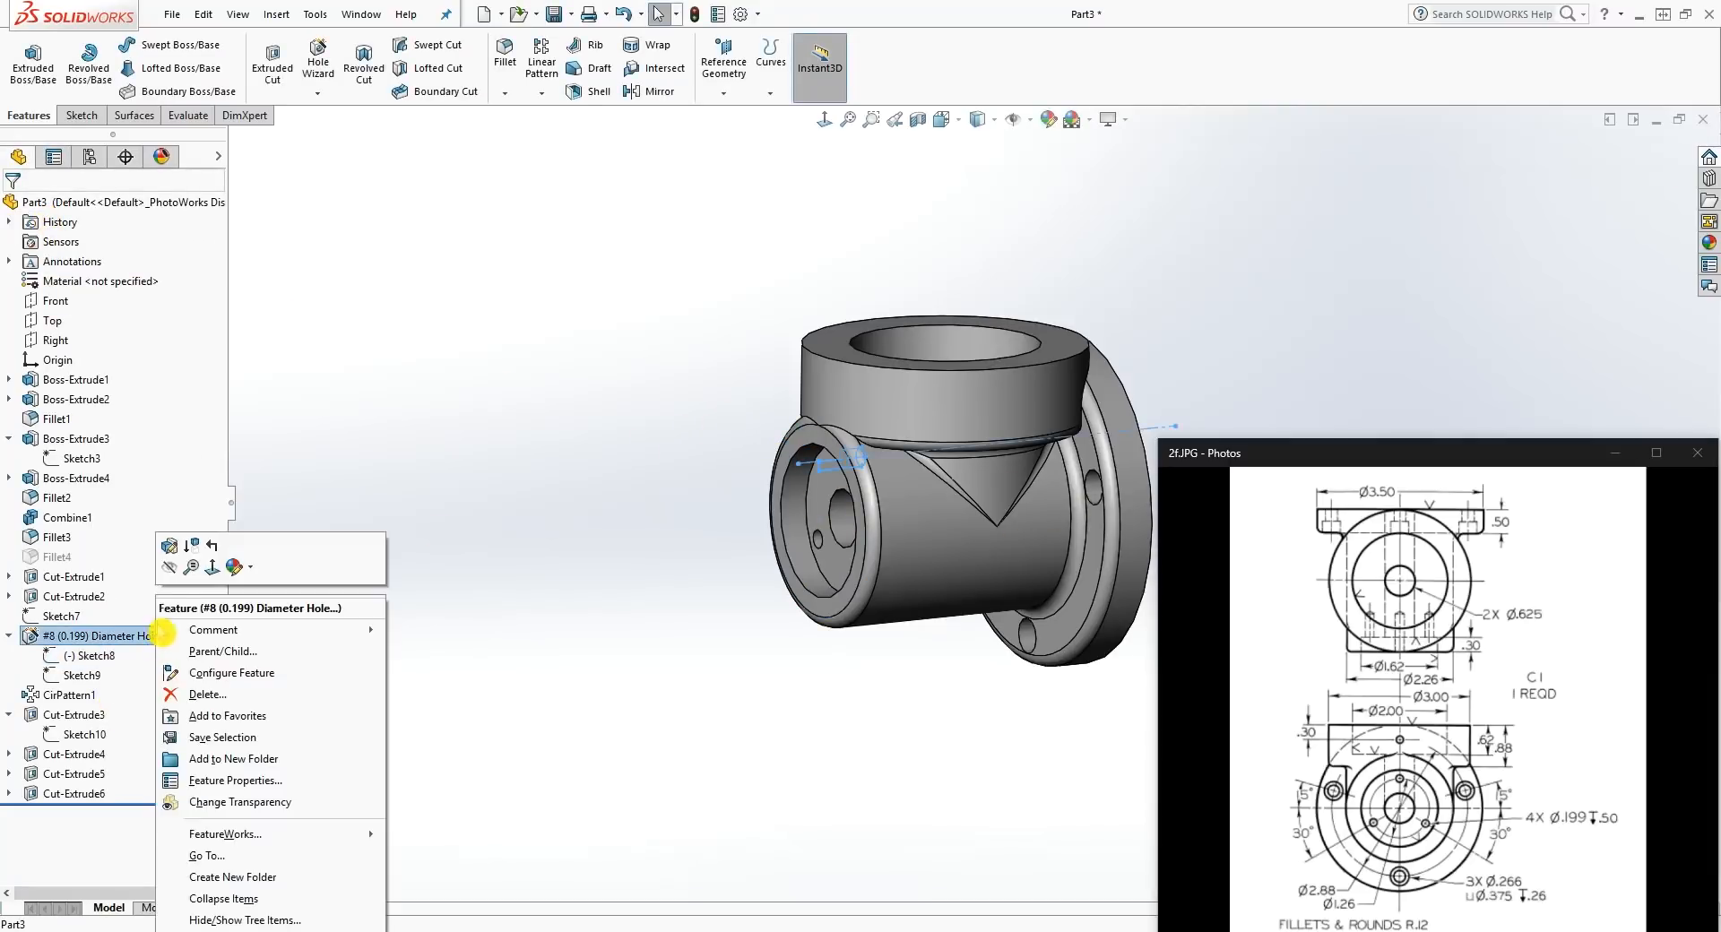
click(169, 545)
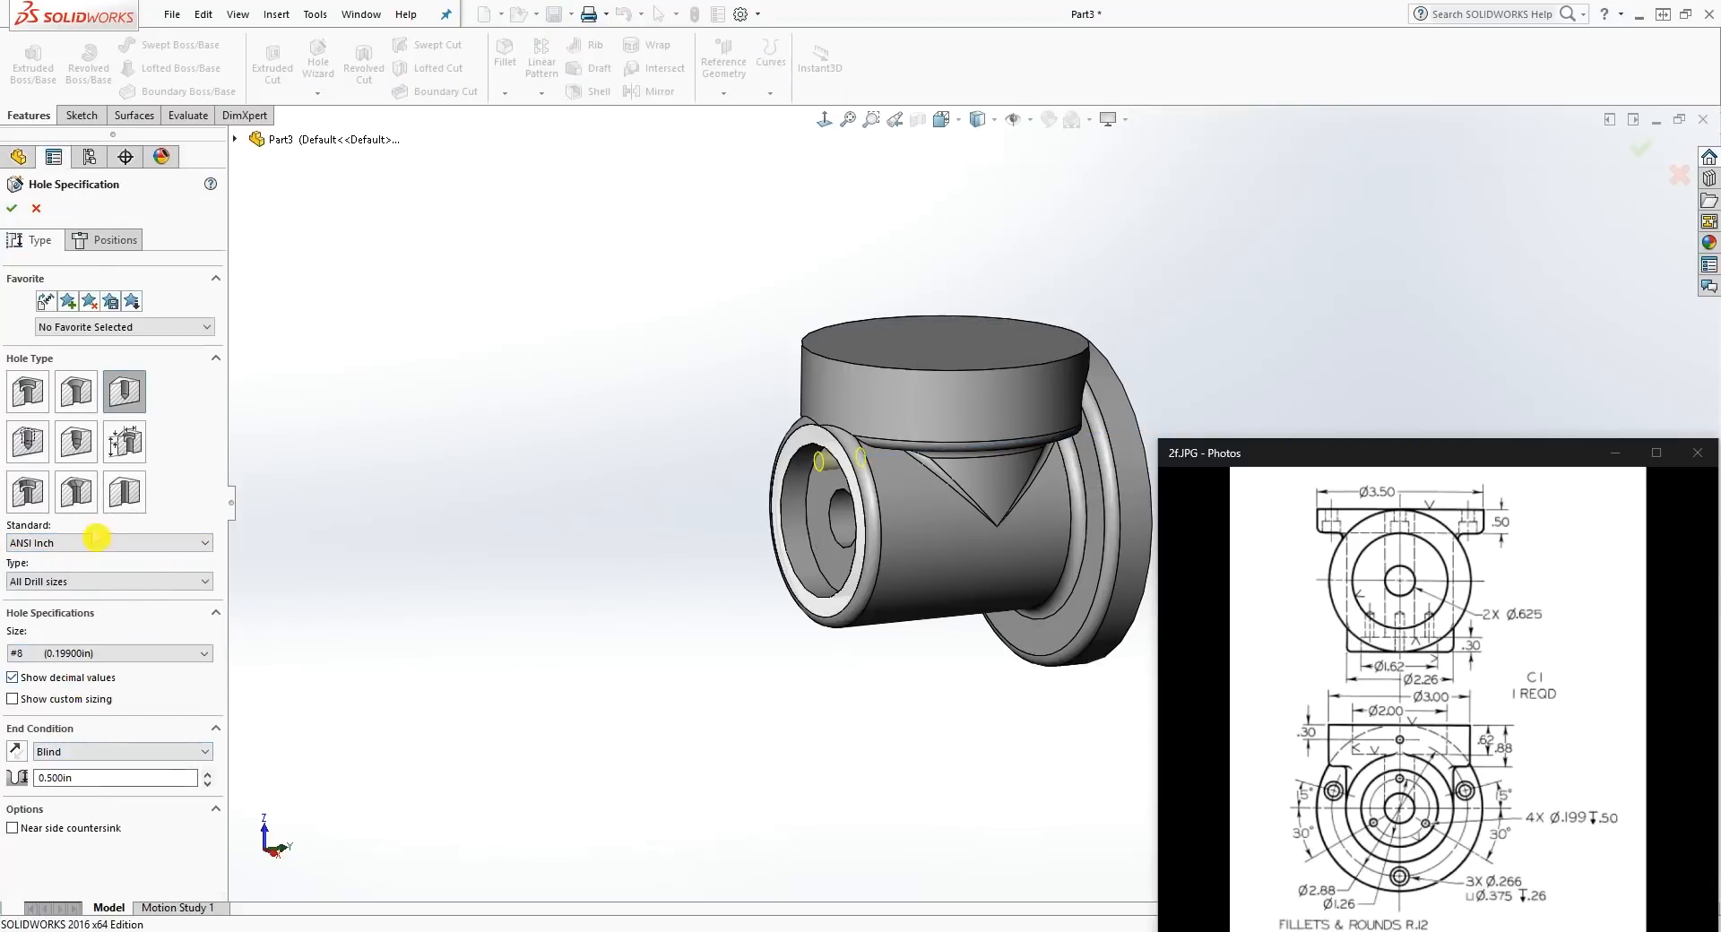
click(12, 208)
middle_drag(730, 529, 832, 493)
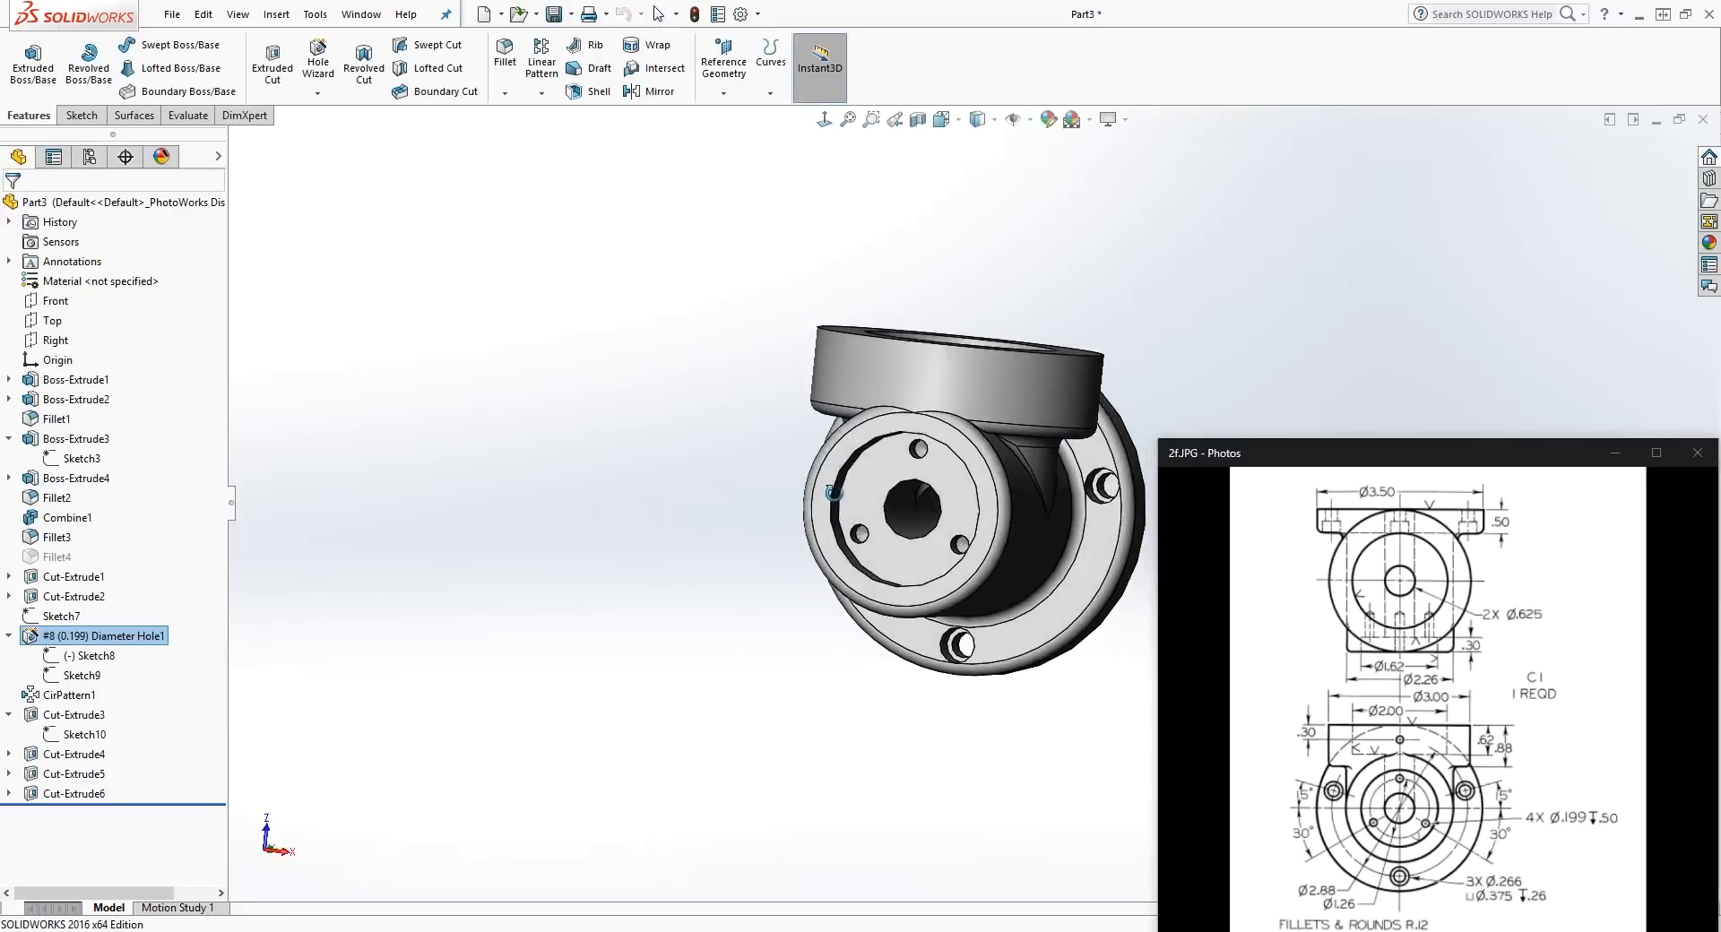
scroll(941, 394, down, 4)
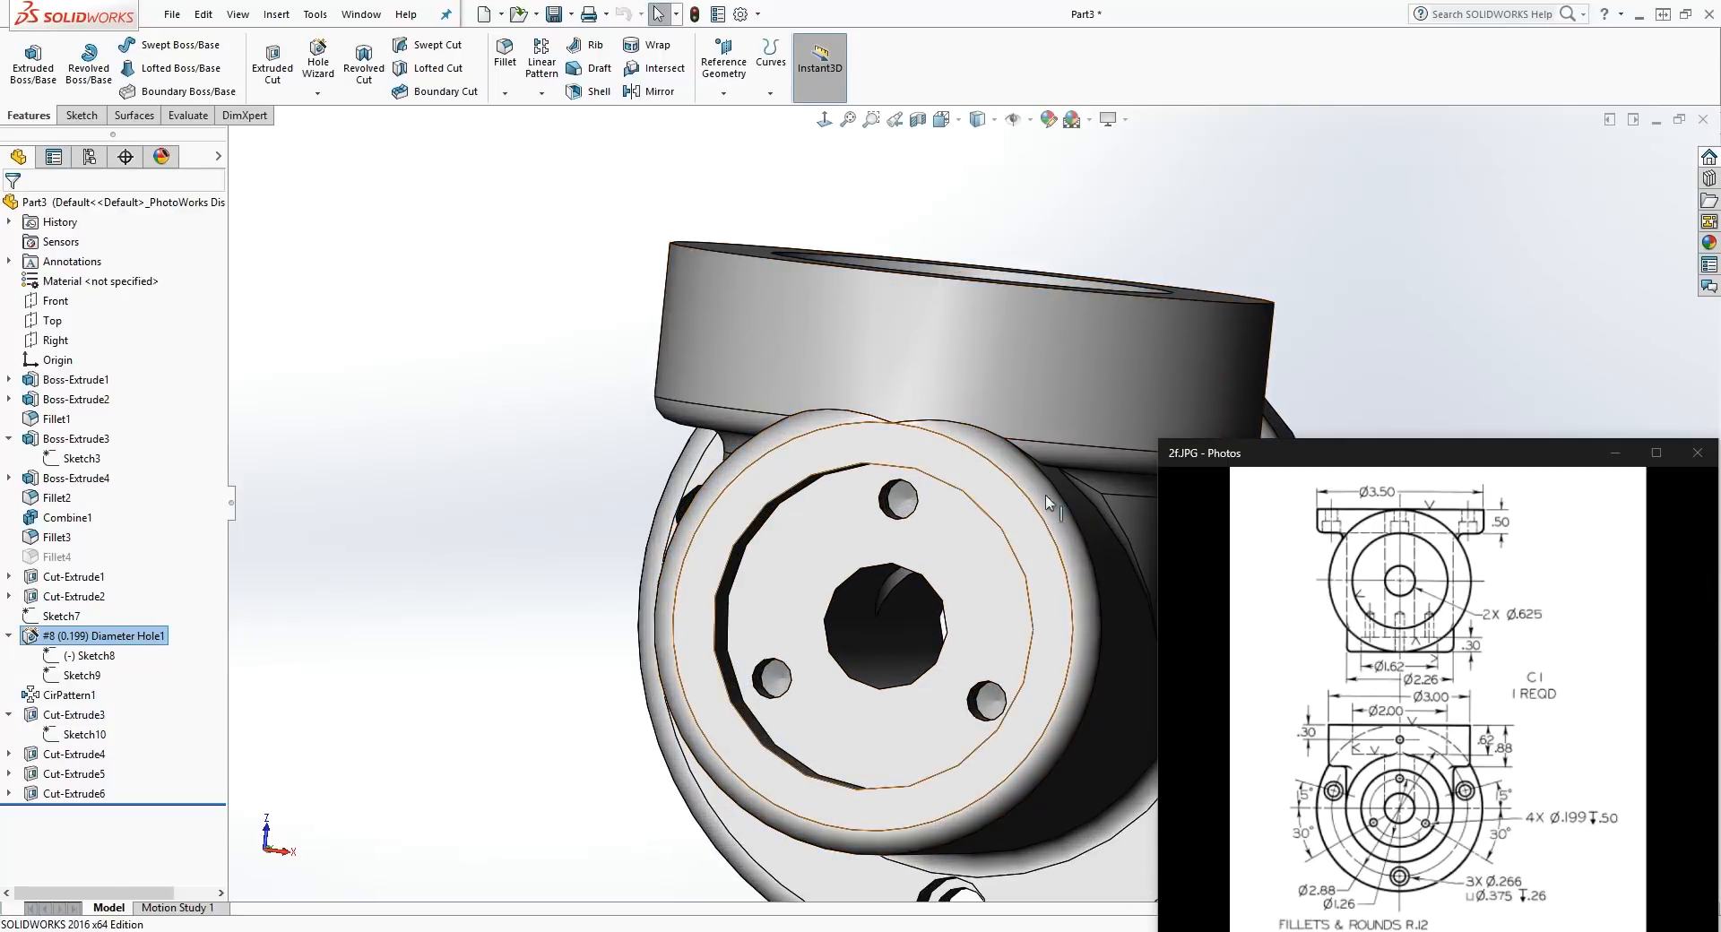
Step: Start a sketch on the ring-shaped end face of the lower cylinder, viewed normal to the face
click(1402, 581)
middle_drag(896, 462, 905, 453)
click(903, 423)
middle_drag(874, 330, 990, 312)
middle_drag(907, 468, 873, 465)
click(768, 330)
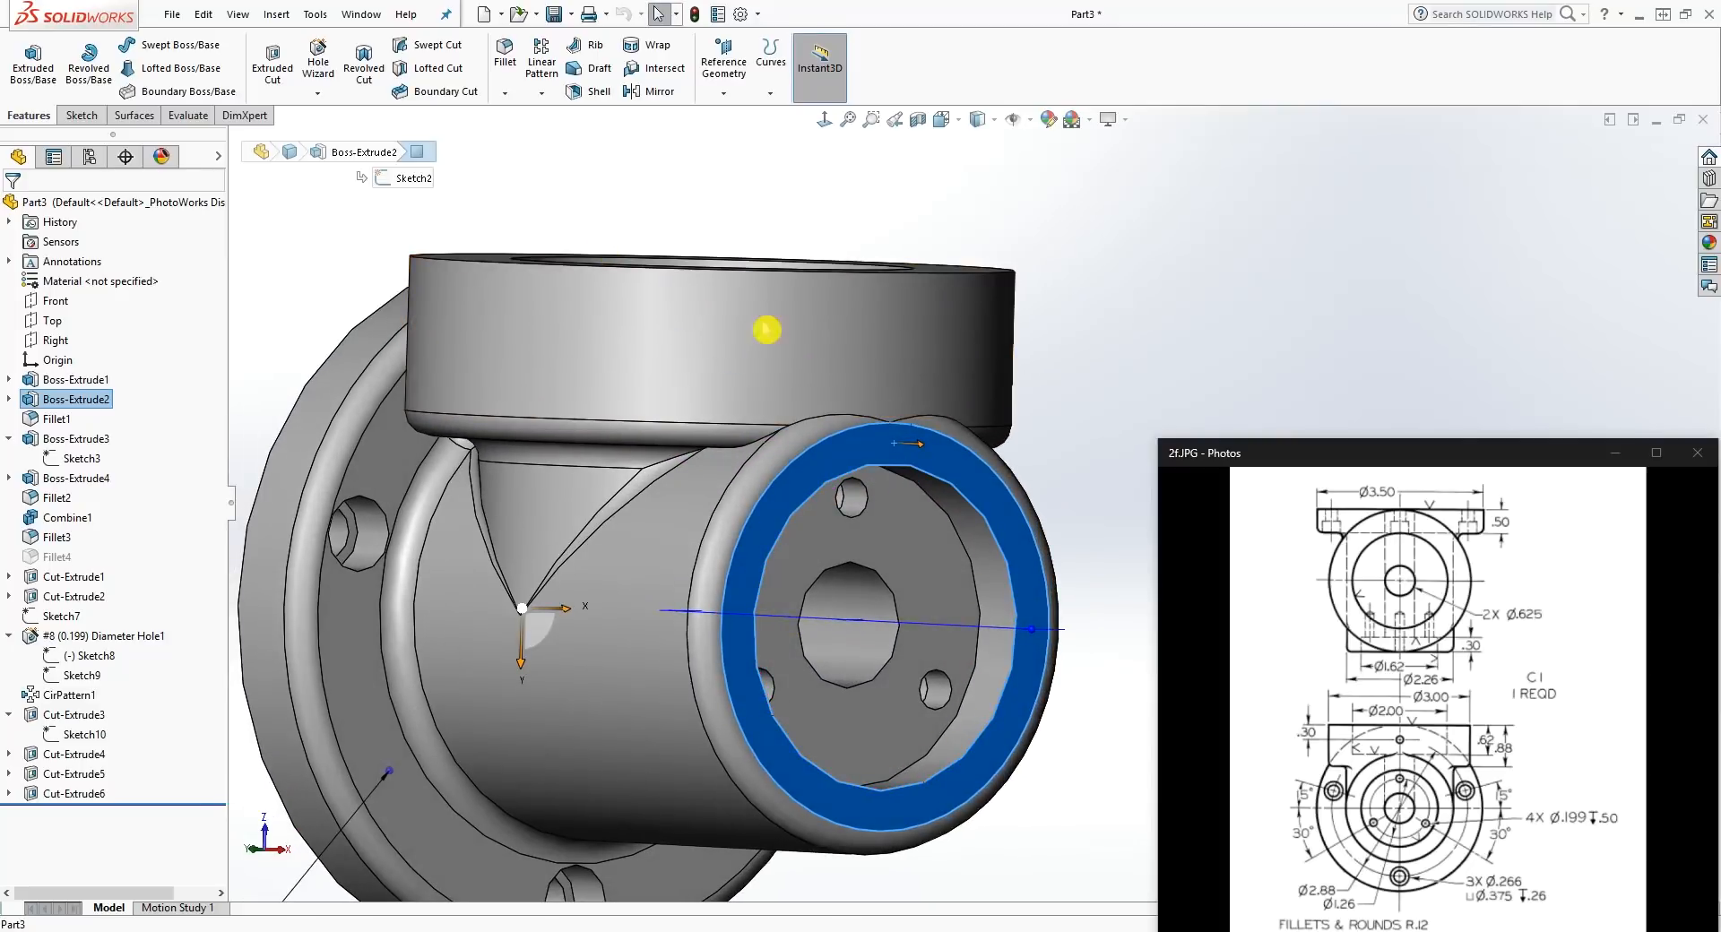
click(82, 115)
click(73, 63)
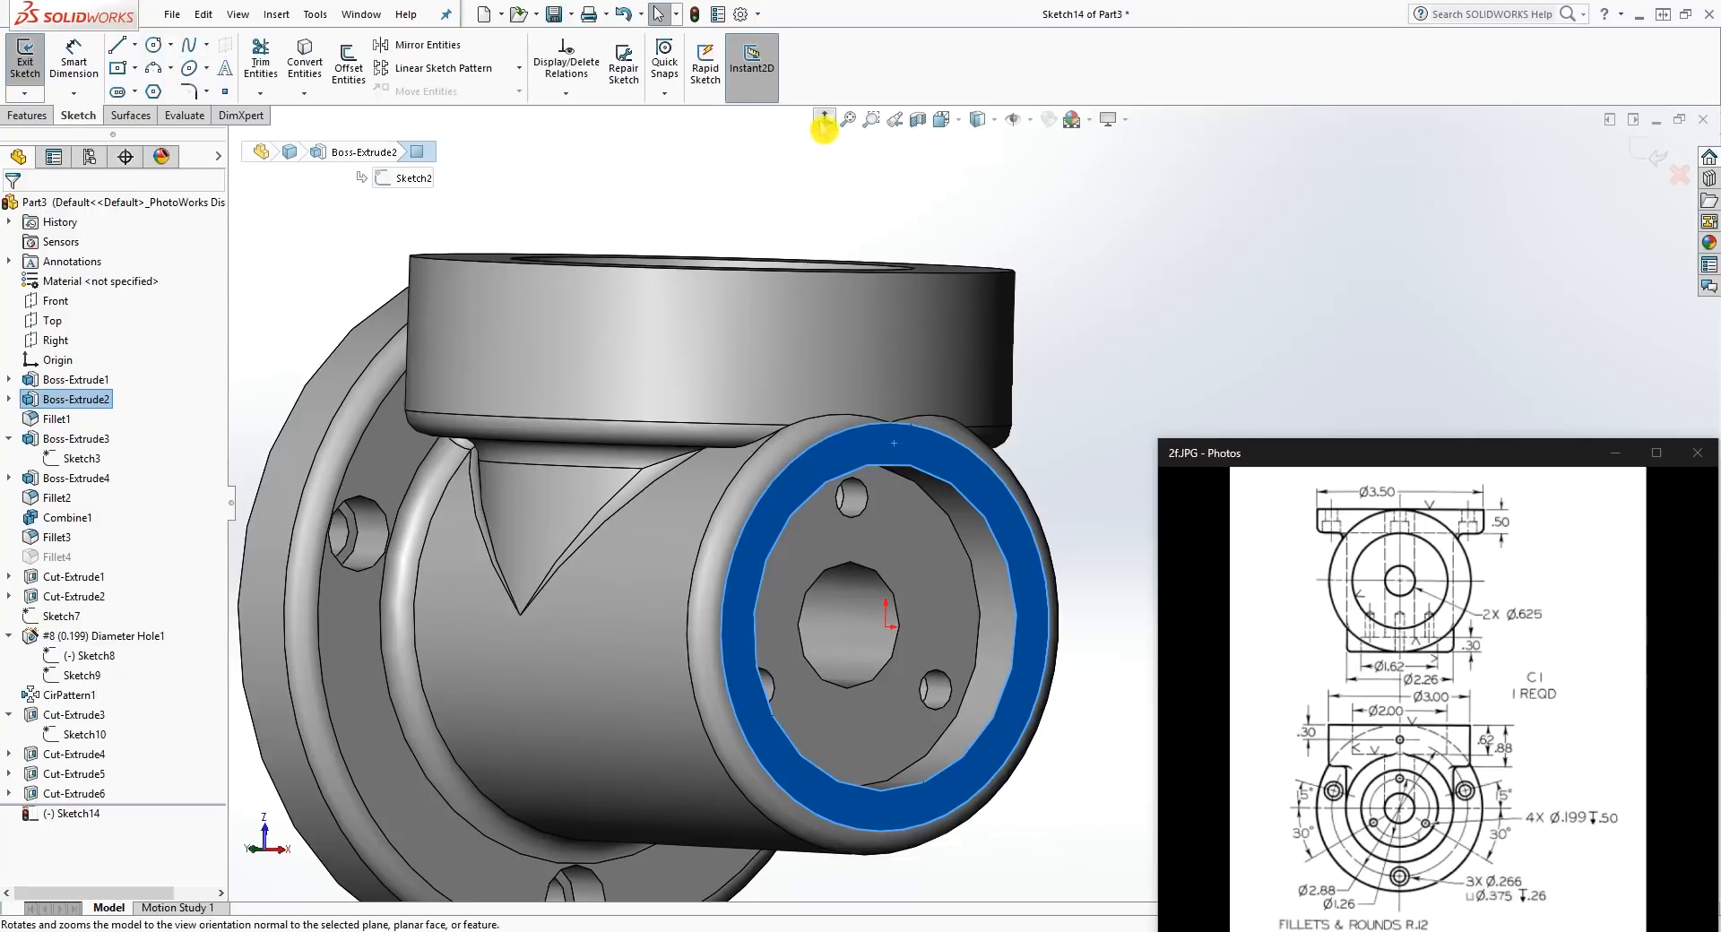
click(823, 122)
scroll(1121, 352, down, 5)
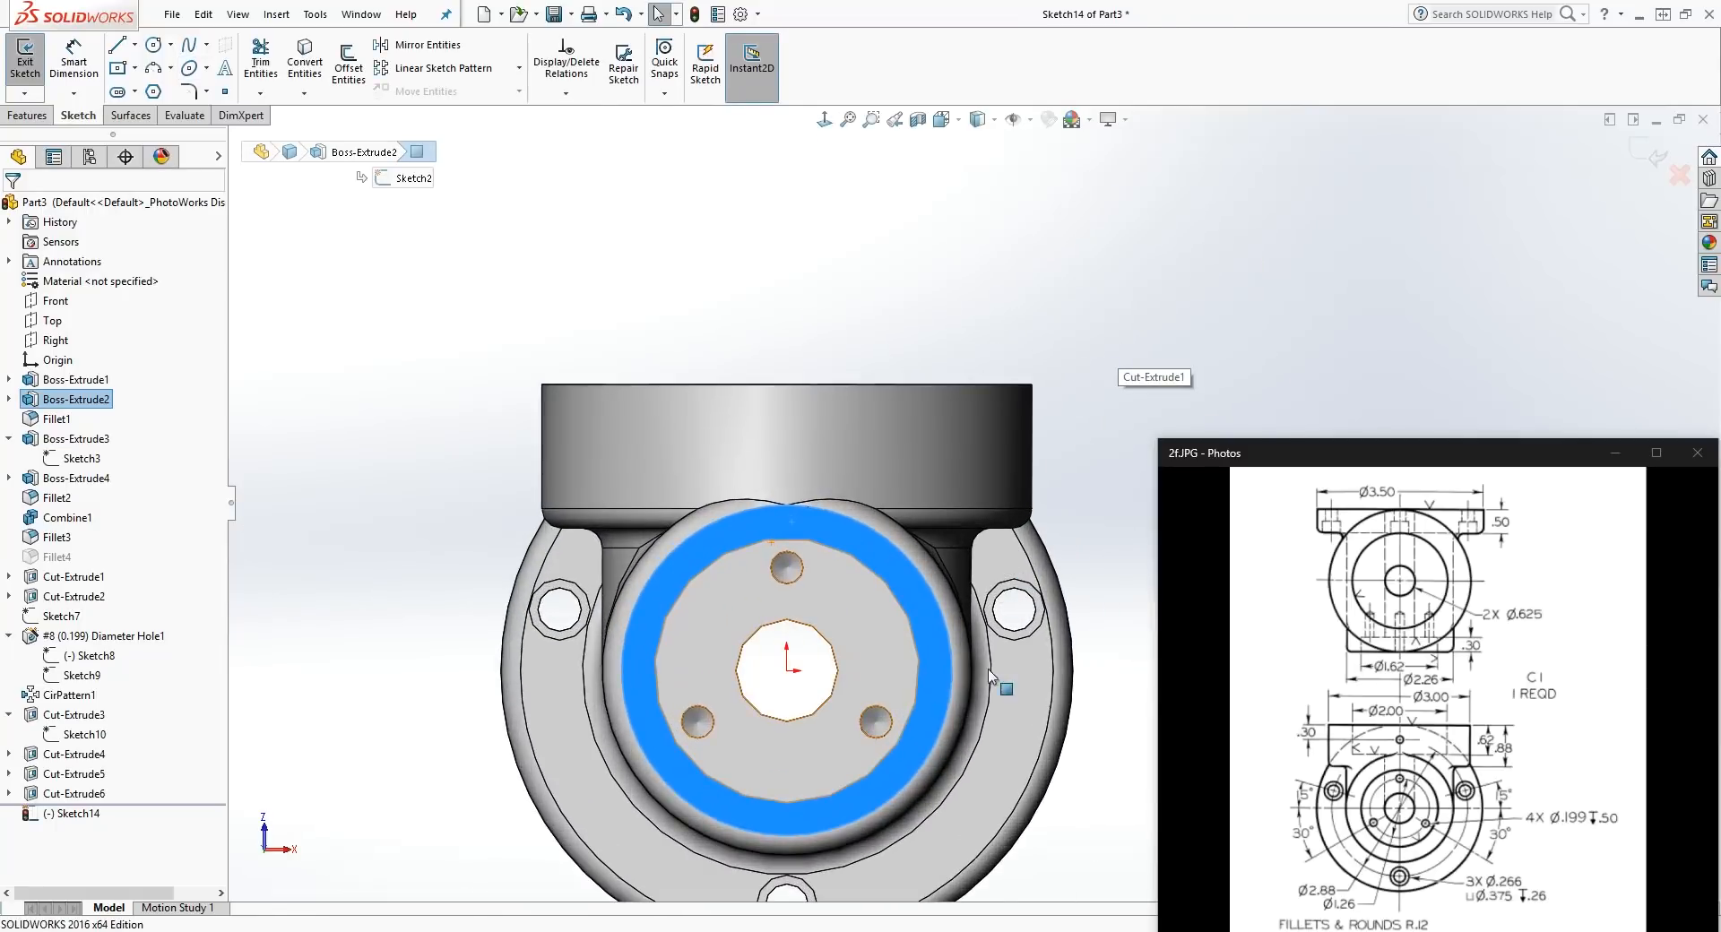
Step: Sketch a circle about 0.26 in in diameter over the upper cylinder and align its centre vertically with the origin
click(161, 70)
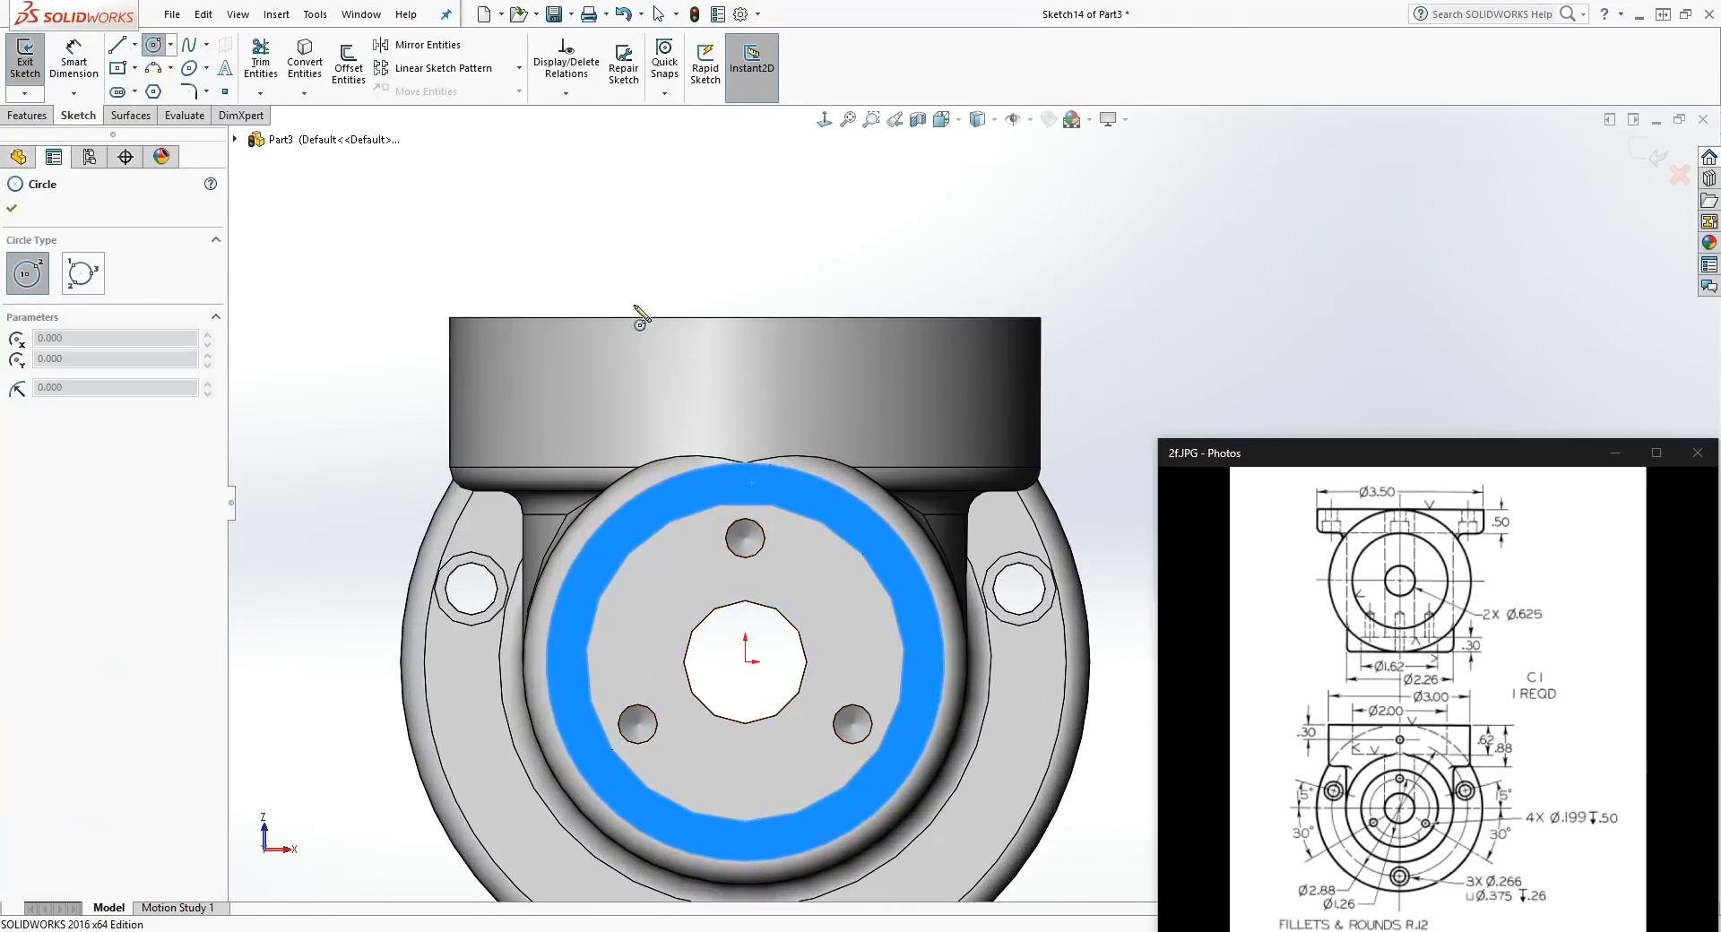
click(734, 366)
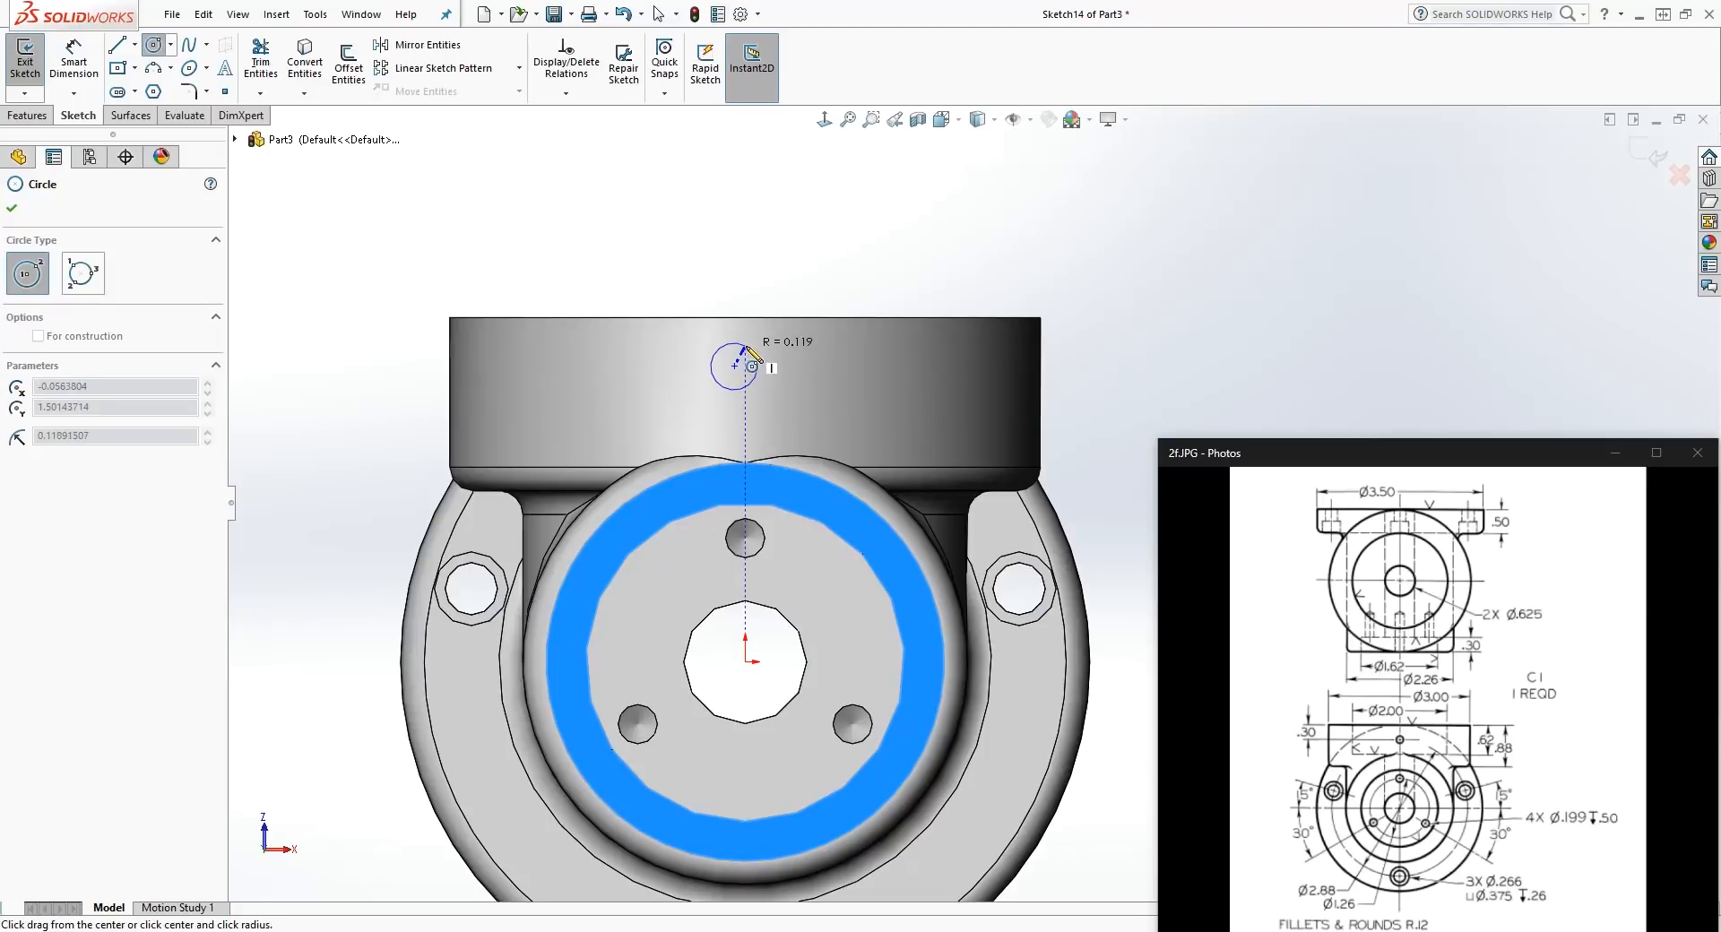
click(750, 347)
key(Escape)
click(735, 366)
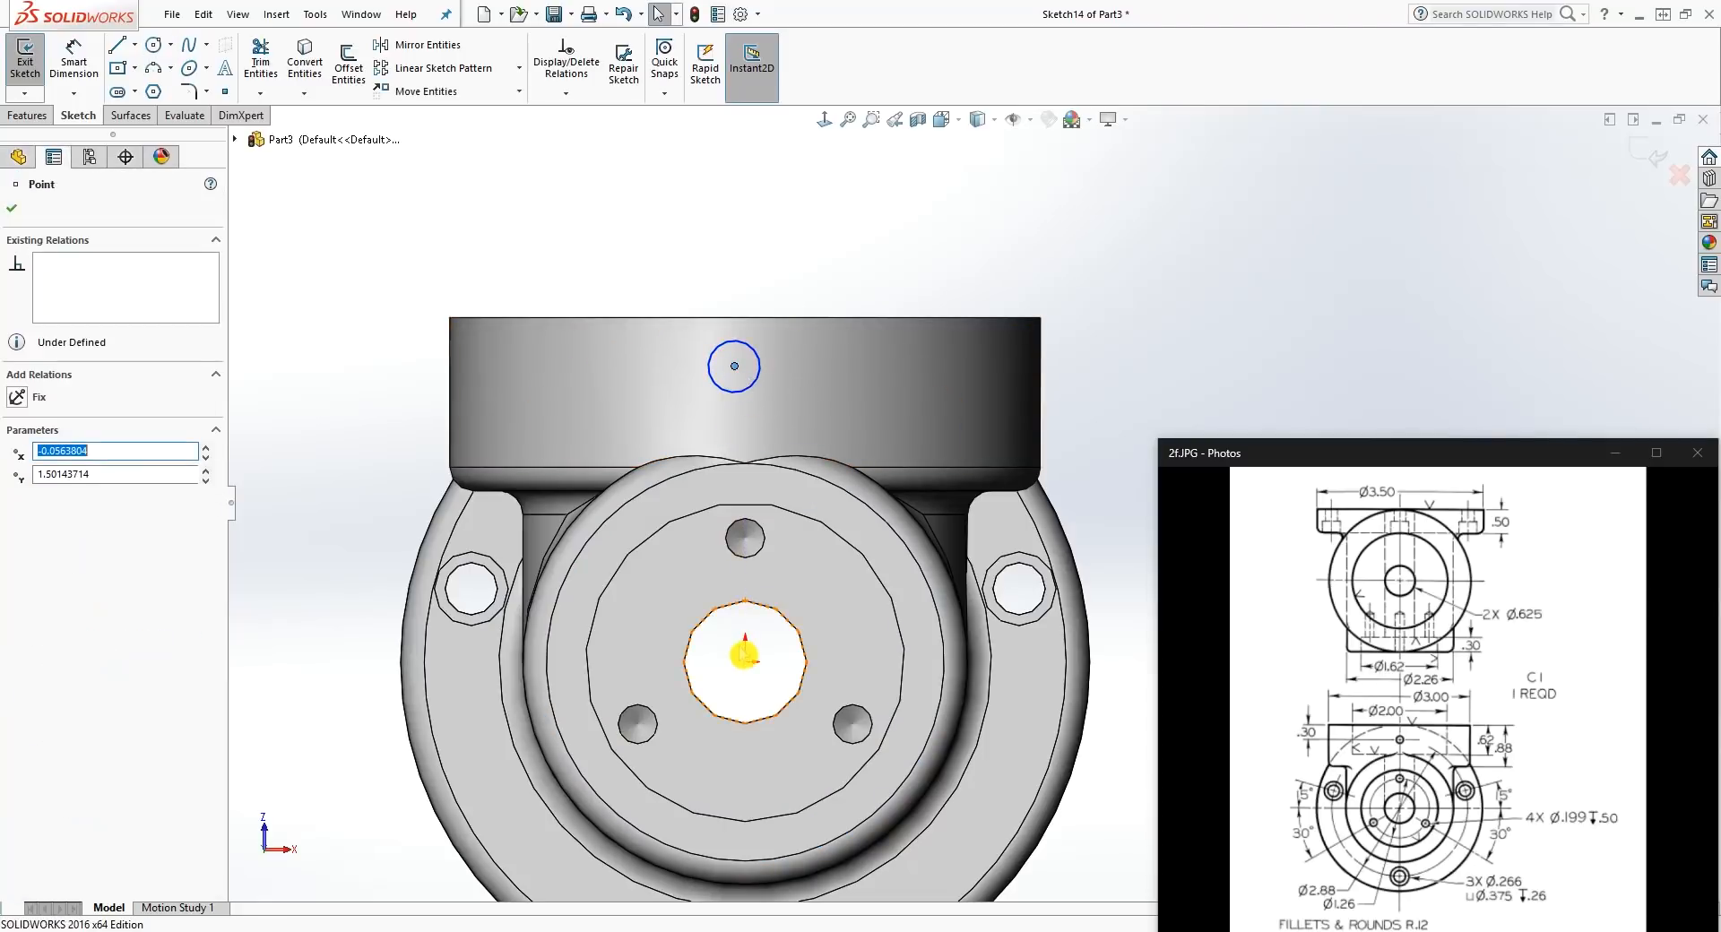
ctrl+click(747, 663)
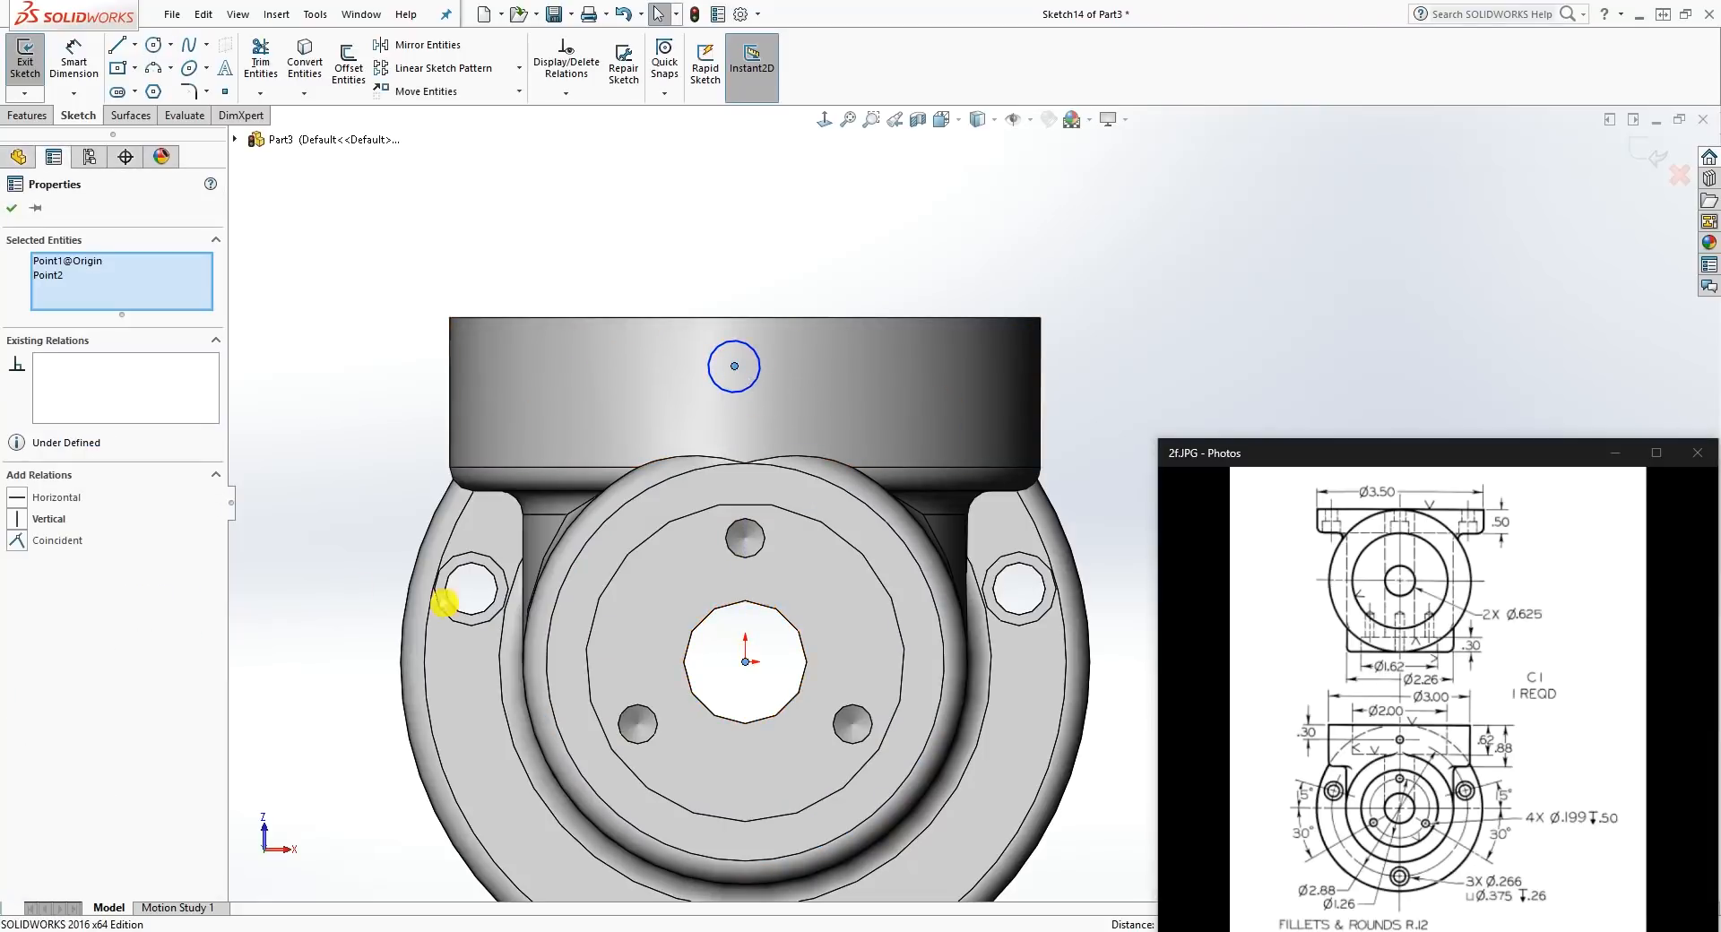
click(18, 520)
key(Escape)
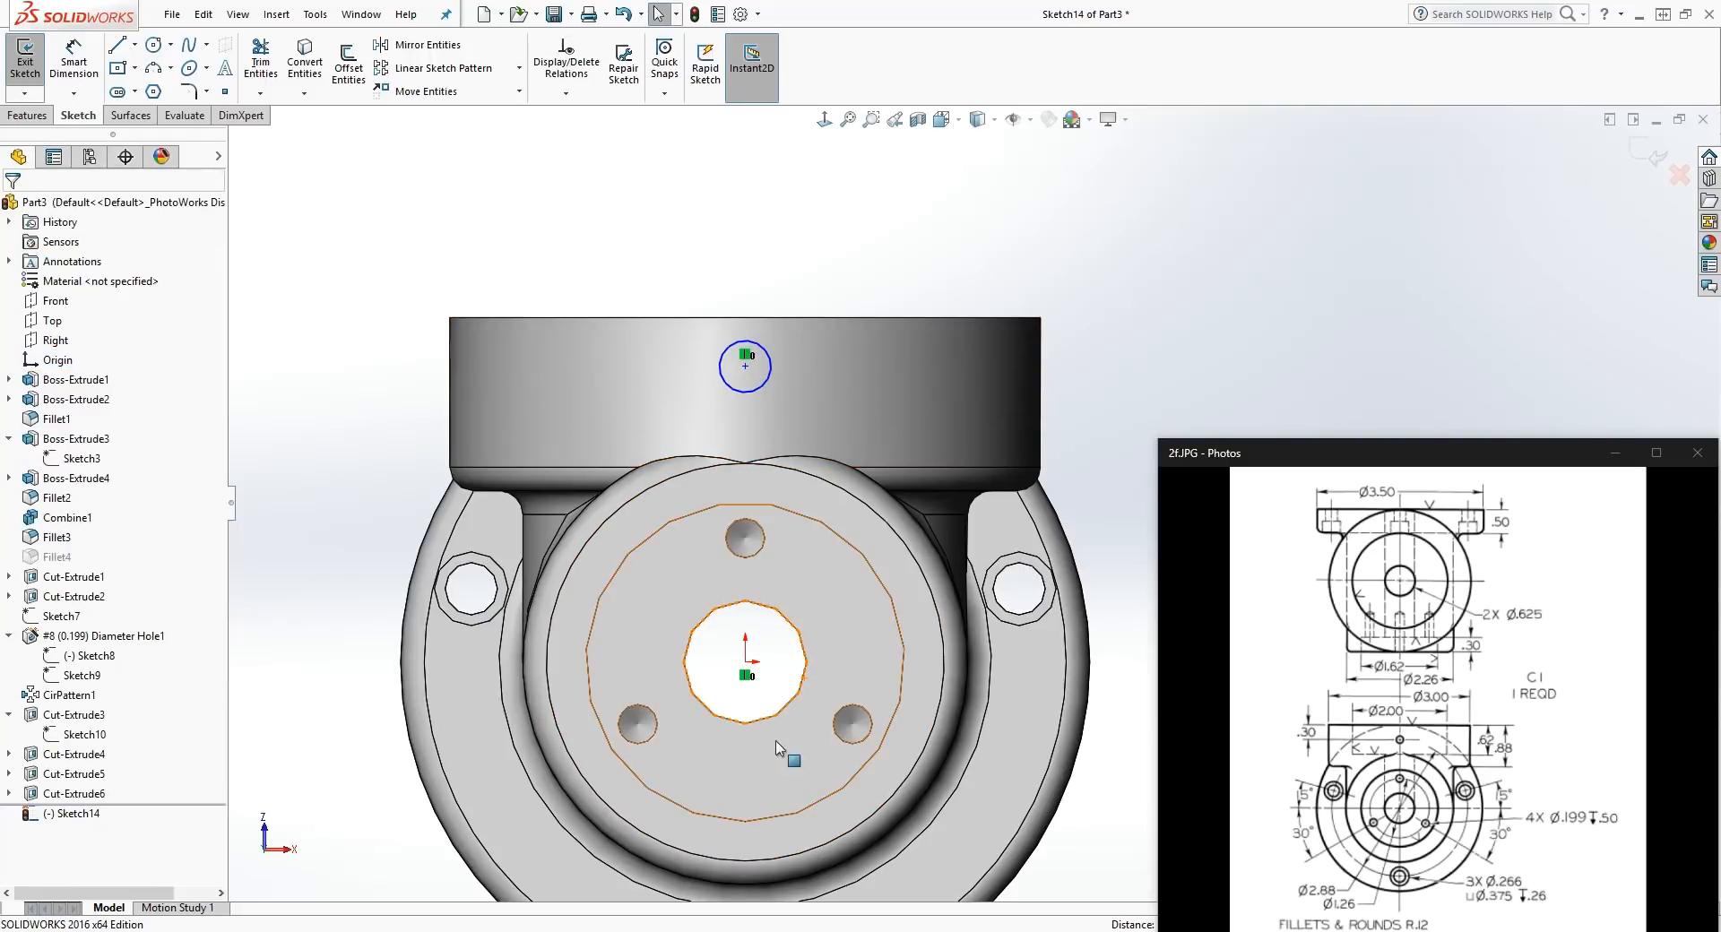
Step: Dimension the circle's centre 0.30 in below the top edge of the upper cylinder
click(1347, 717)
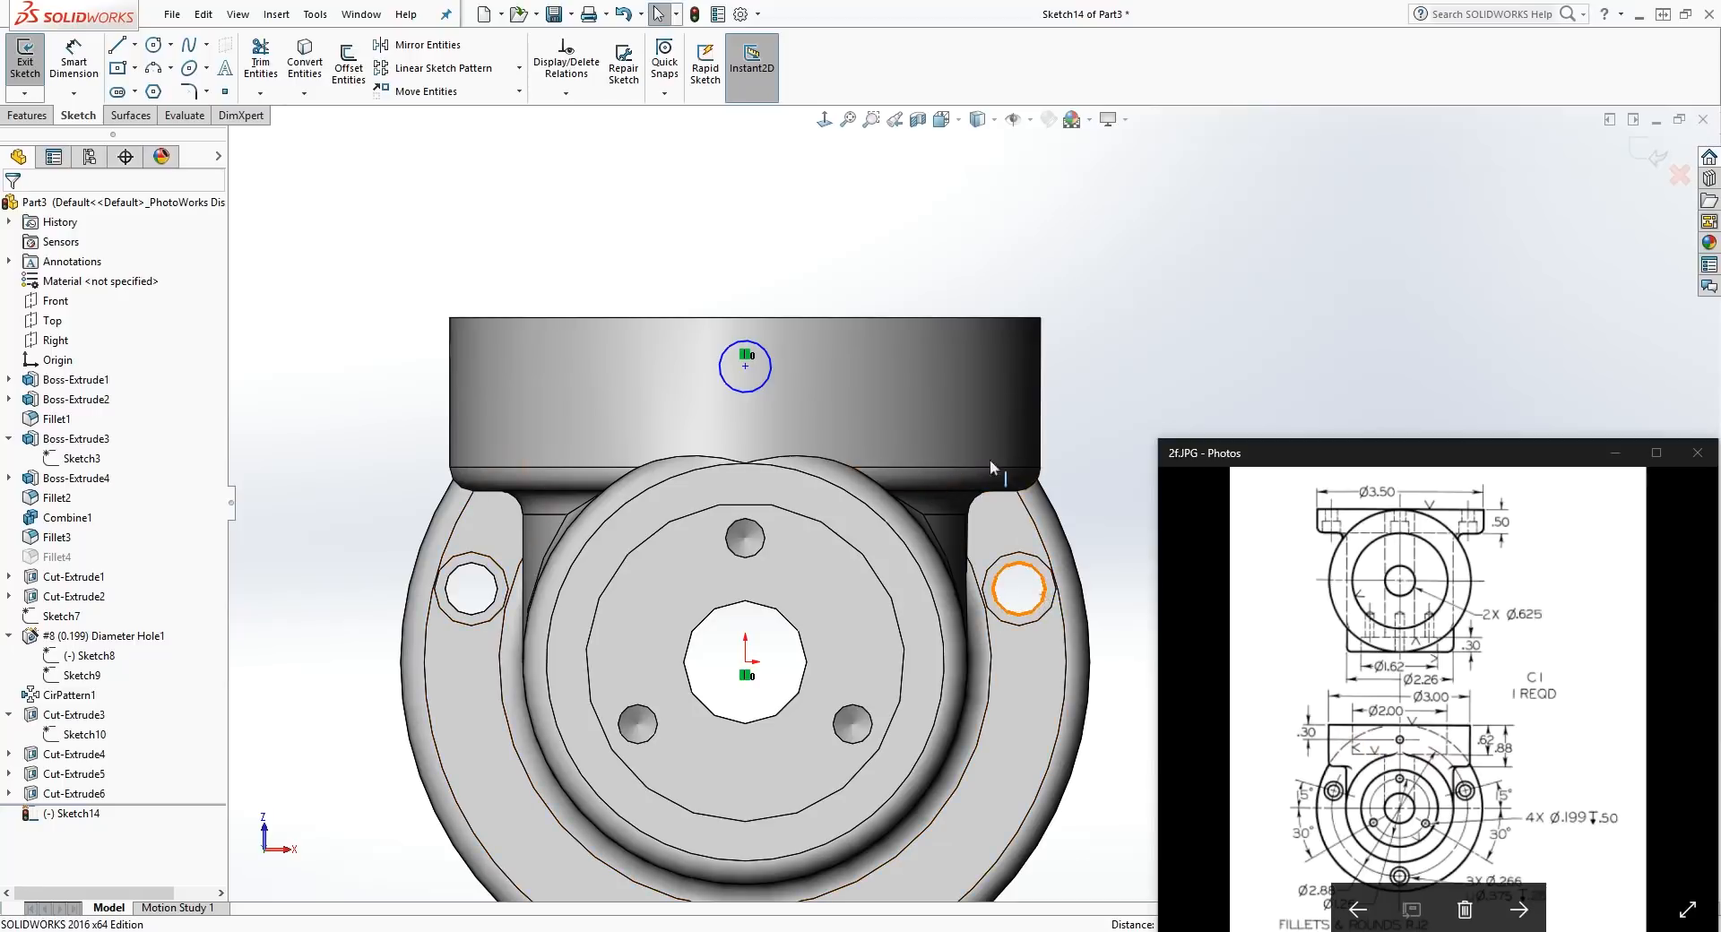
right_drag(990, 459, 977, 377)
click(747, 319)
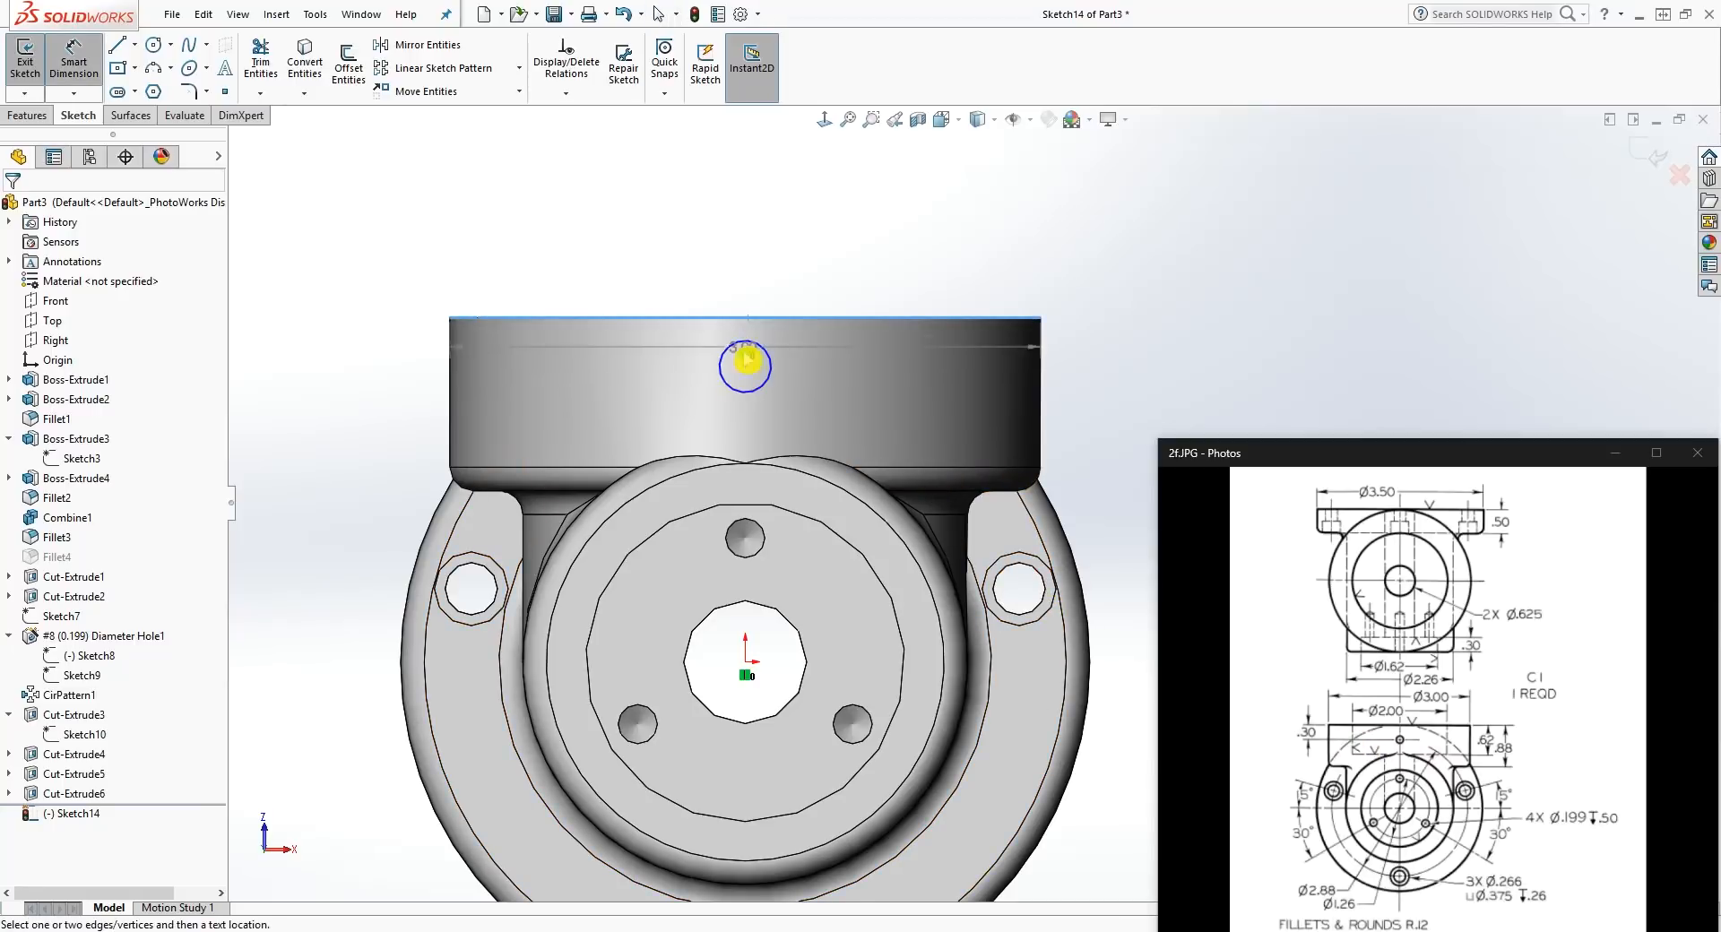
click(745, 366)
click(326, 346)
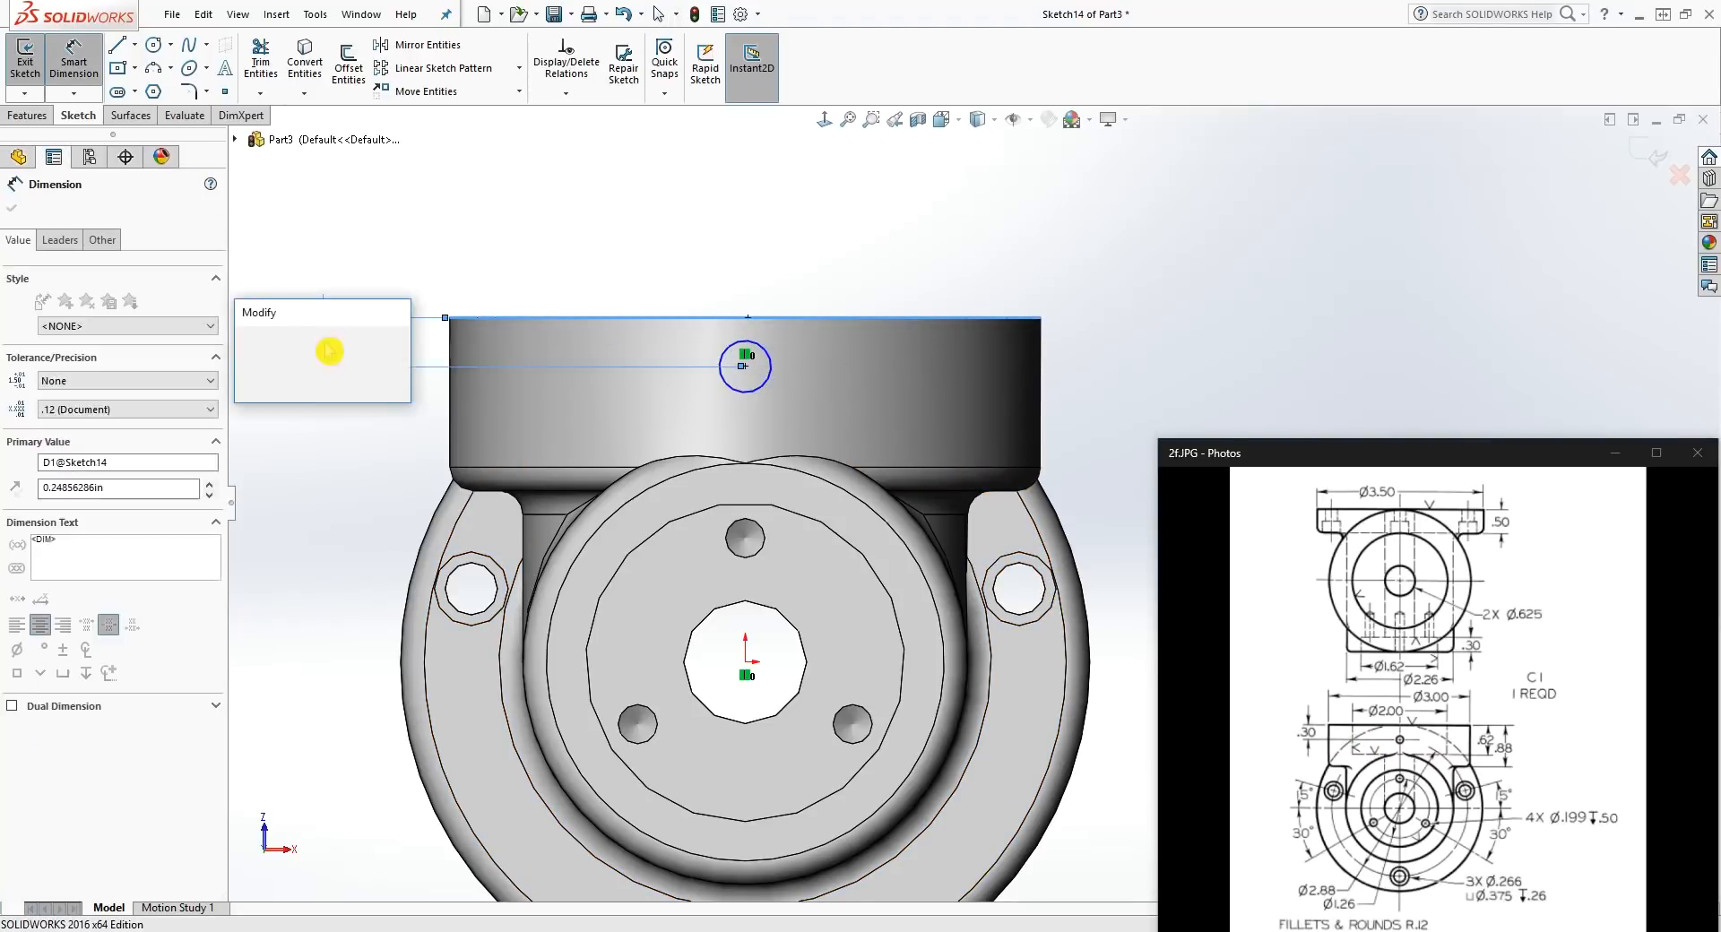
text(.3)
key(Return)
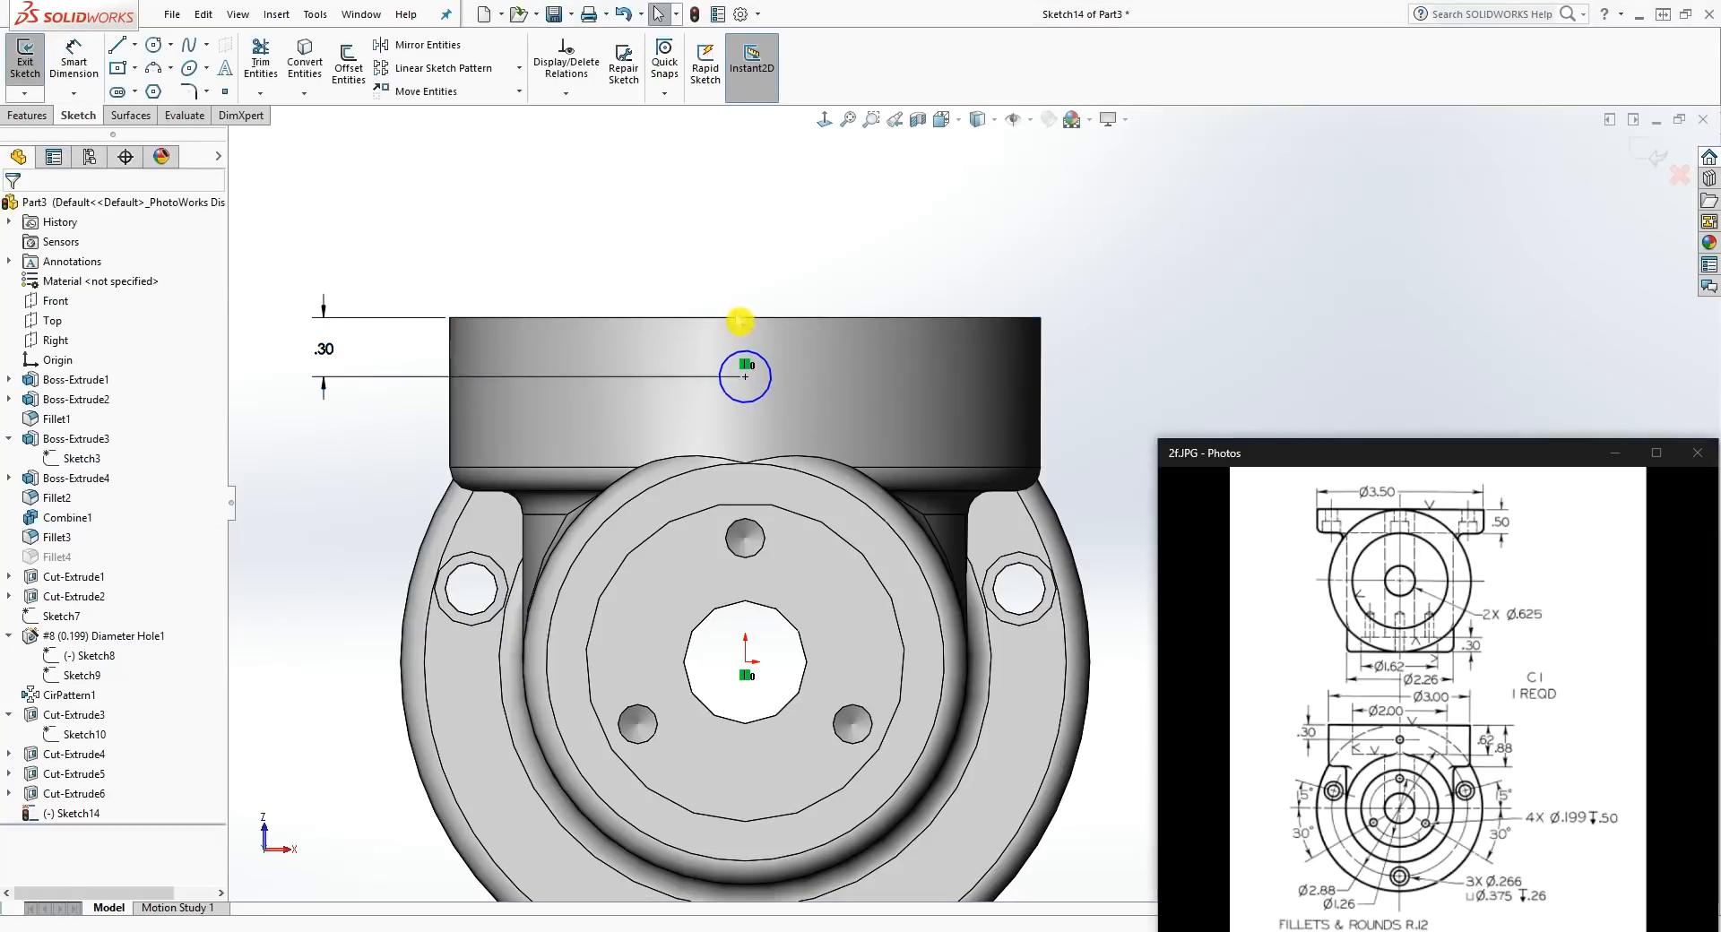
Step: Dimension the circle over the upper cylinder to a diameter of 0.199 in
click(770, 383)
click(892, 435)
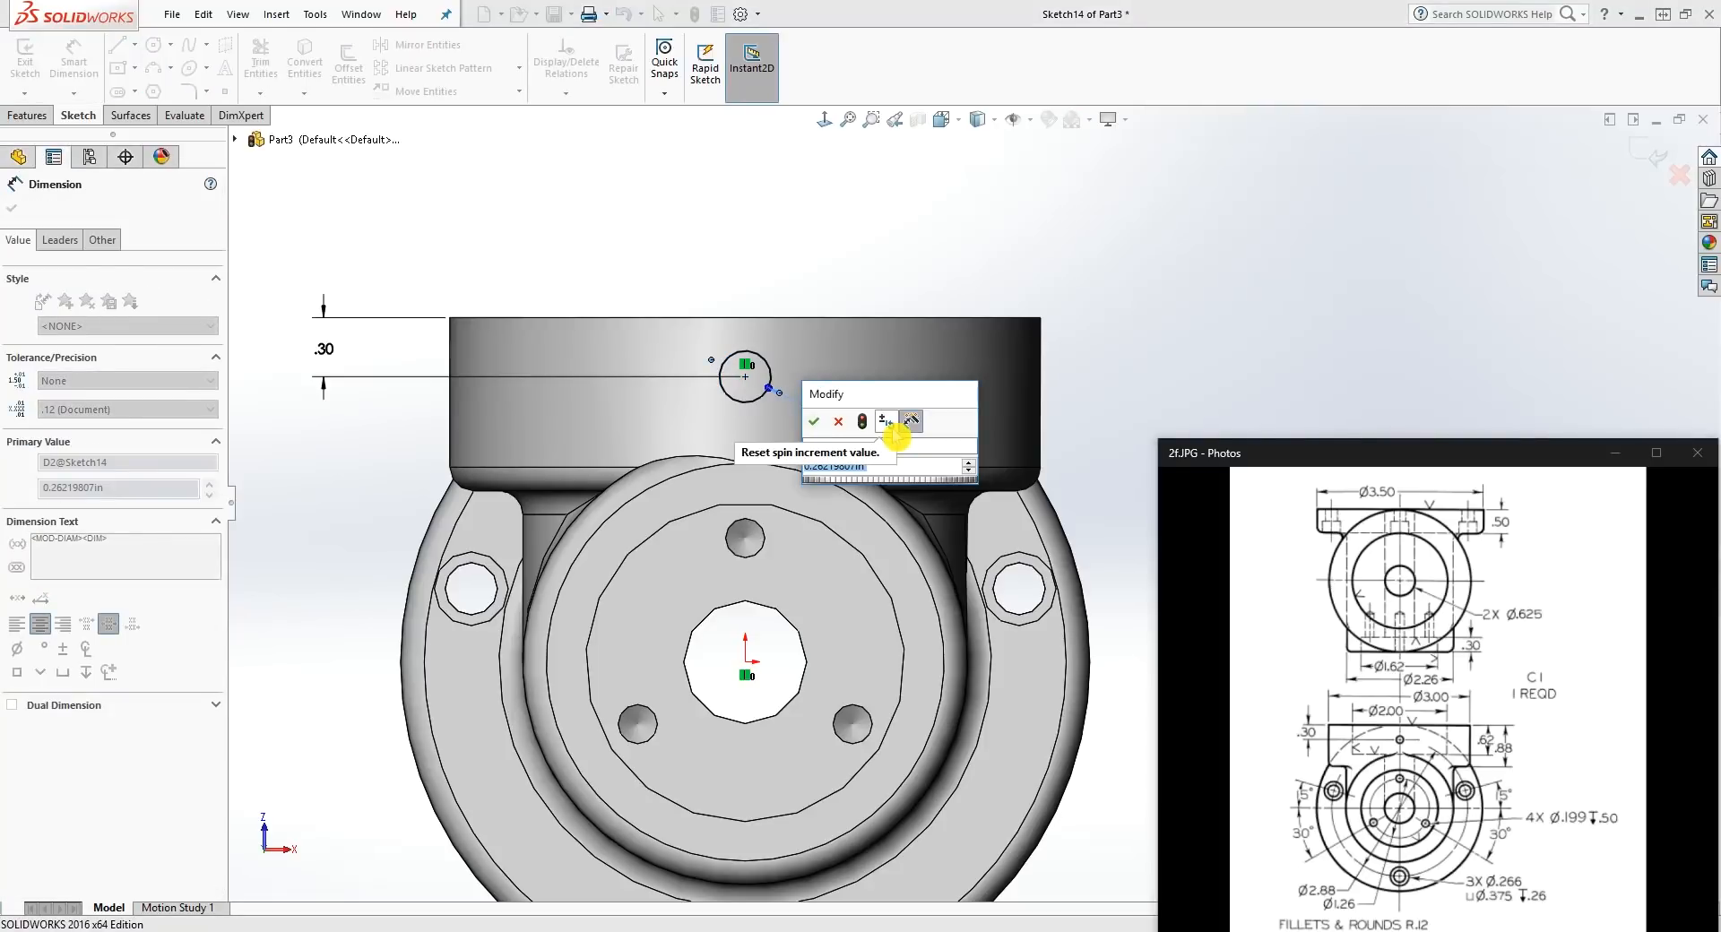
text(.199)
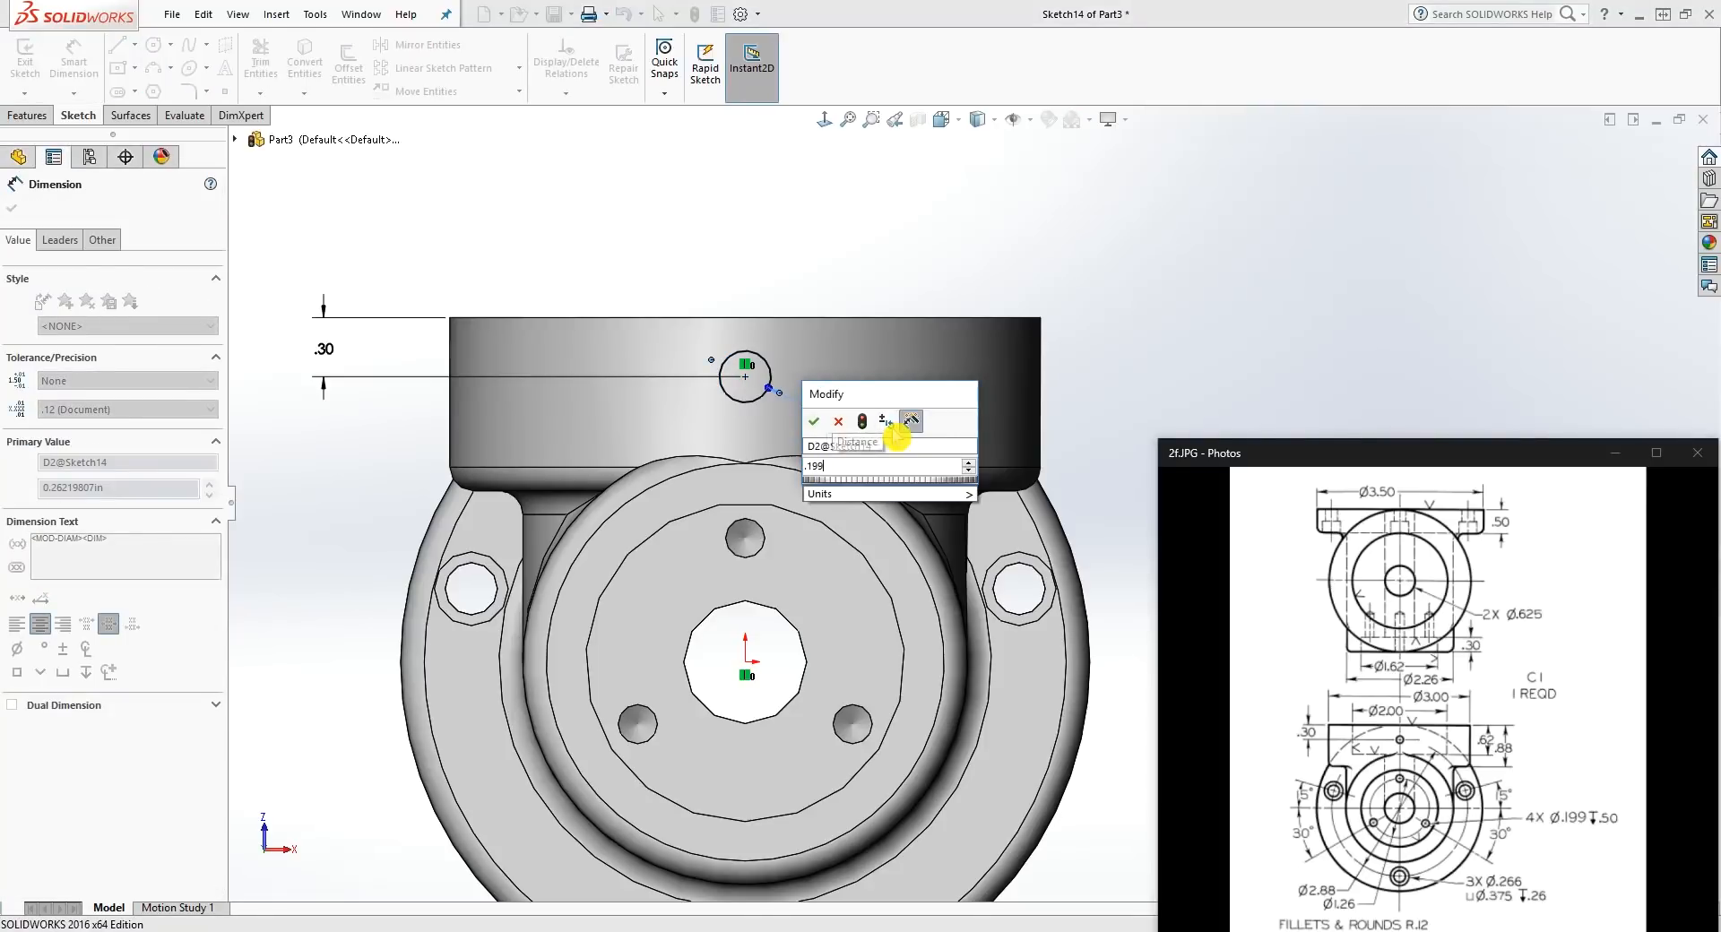
key(Return)
click(986, 213)
Step: Exit the sketch containing the 0.199 in circle and discard its changes
middle_drag(1007, 242, 967, 413)
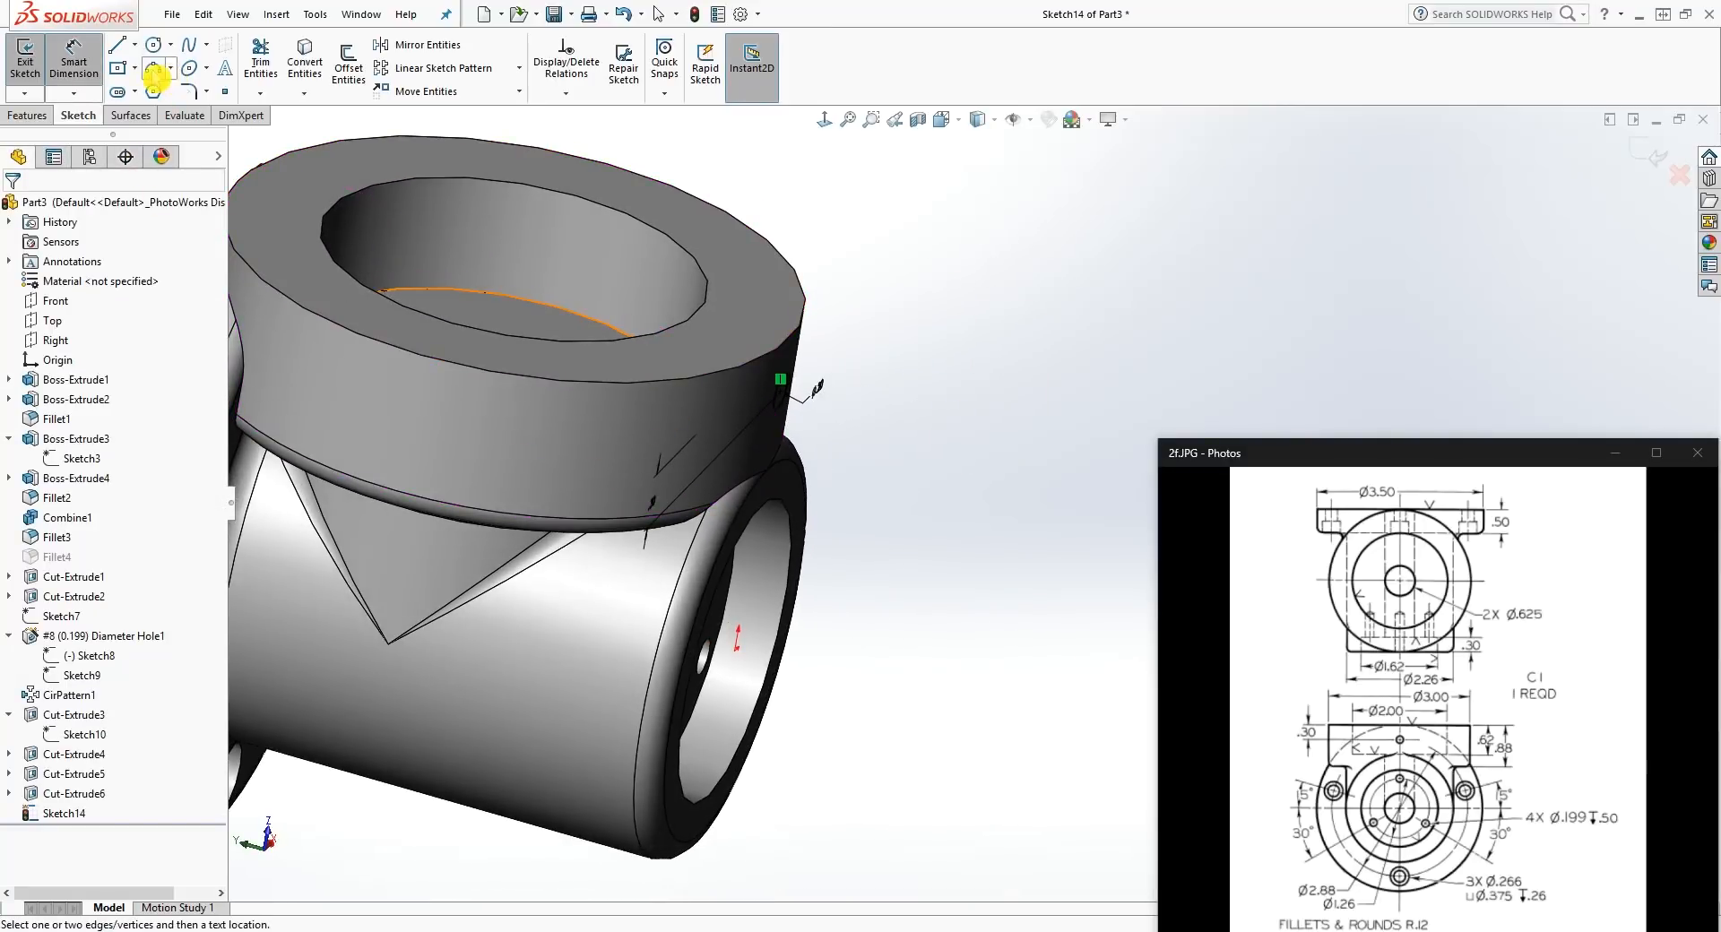
mouse_move(883, 421)
middle_down()
mouse_move(707, 345)
mouse_move(792, 366)
mouse_move(762, 350)
mouse_move(749, 423)
mouse_move(717, 363)
middle_up()
key(d)
scroll(892, 361, up, 2)
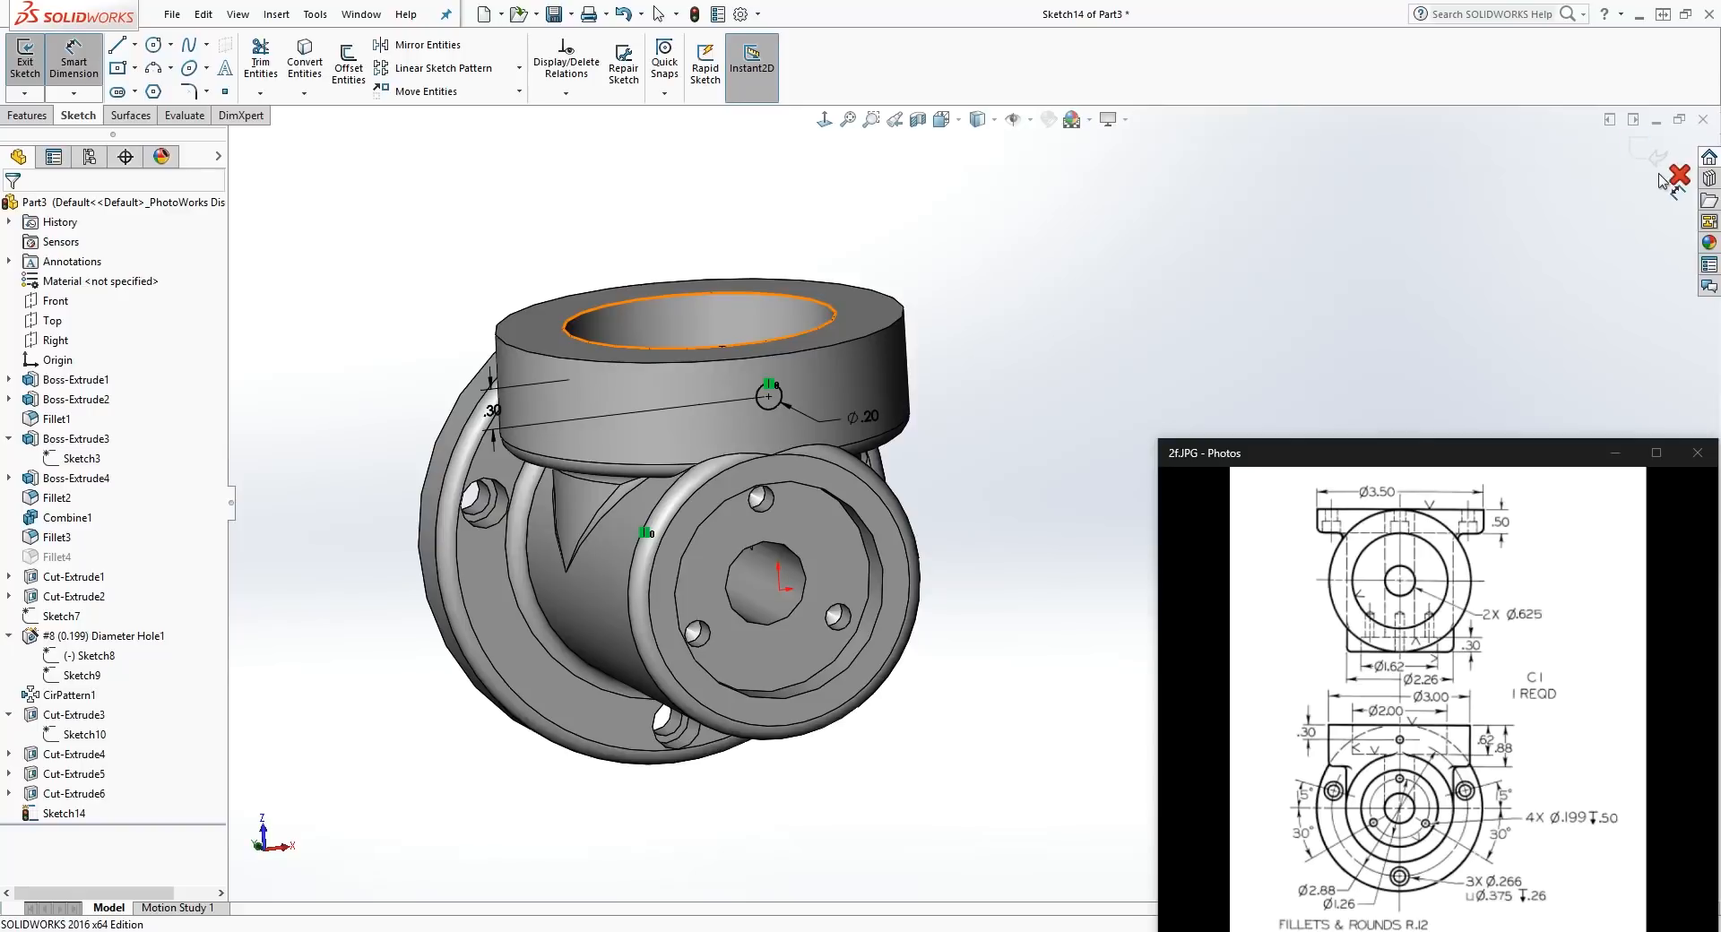
click(1674, 173)
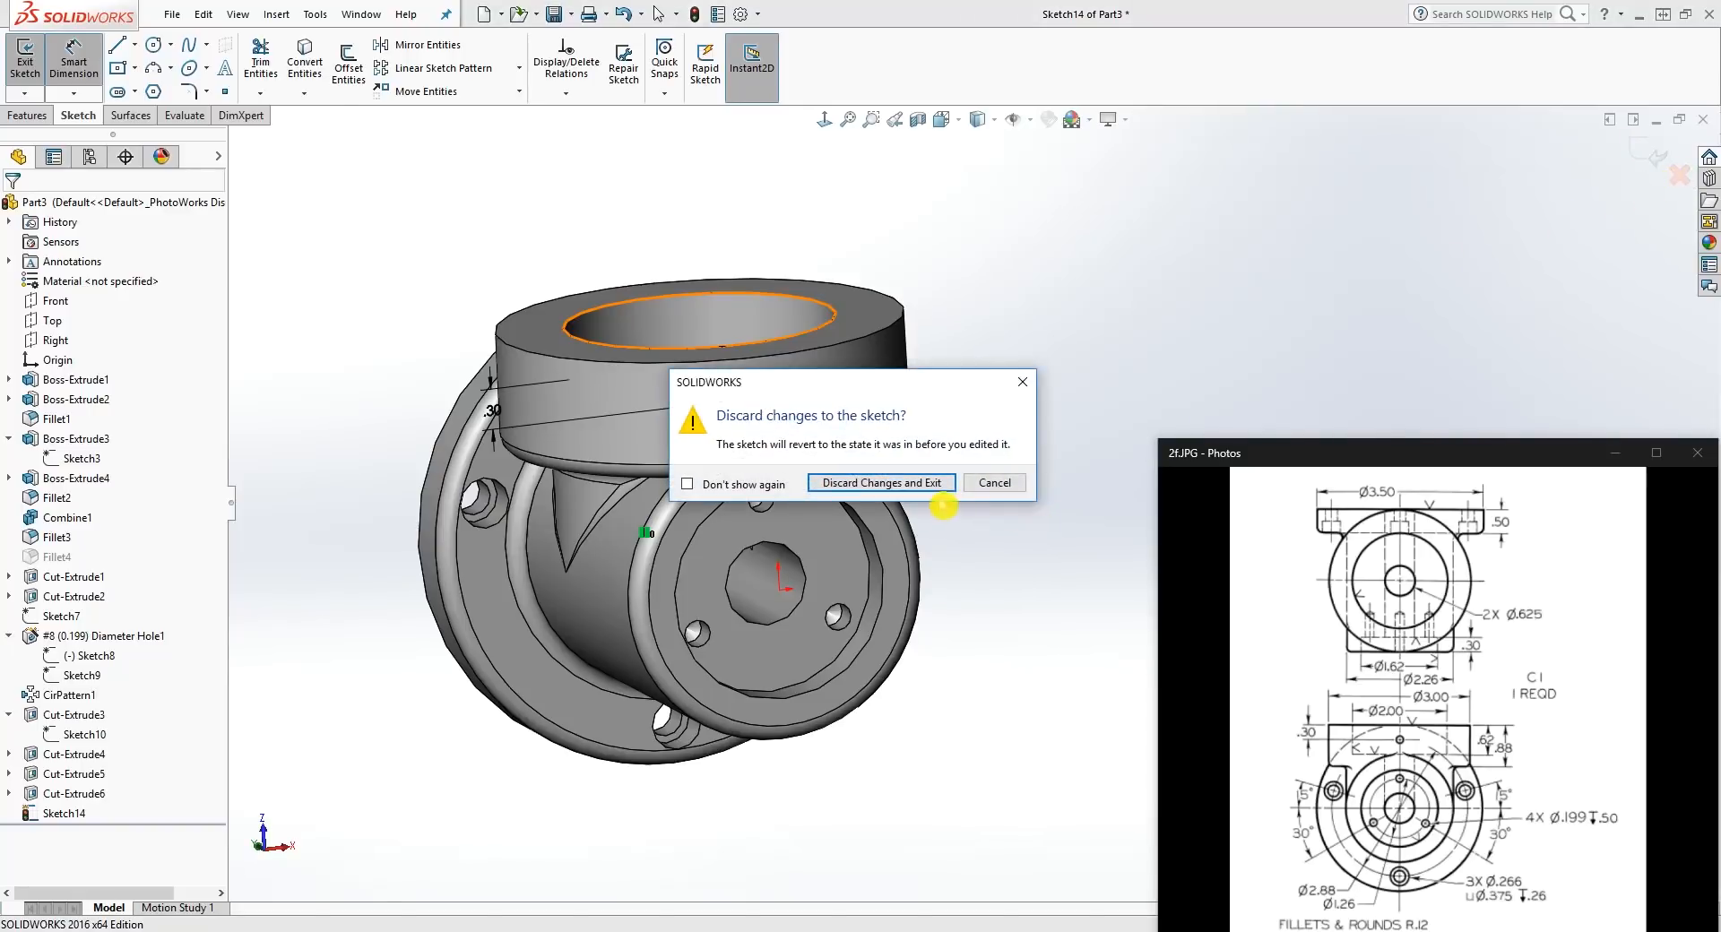
key(Return)
Step: Start a #8 (0.199 in) Hole Wizard hole and place its centre point over the upper cylinder, using the lower cylinder's front face as sketch plane
key(ctrl+1)
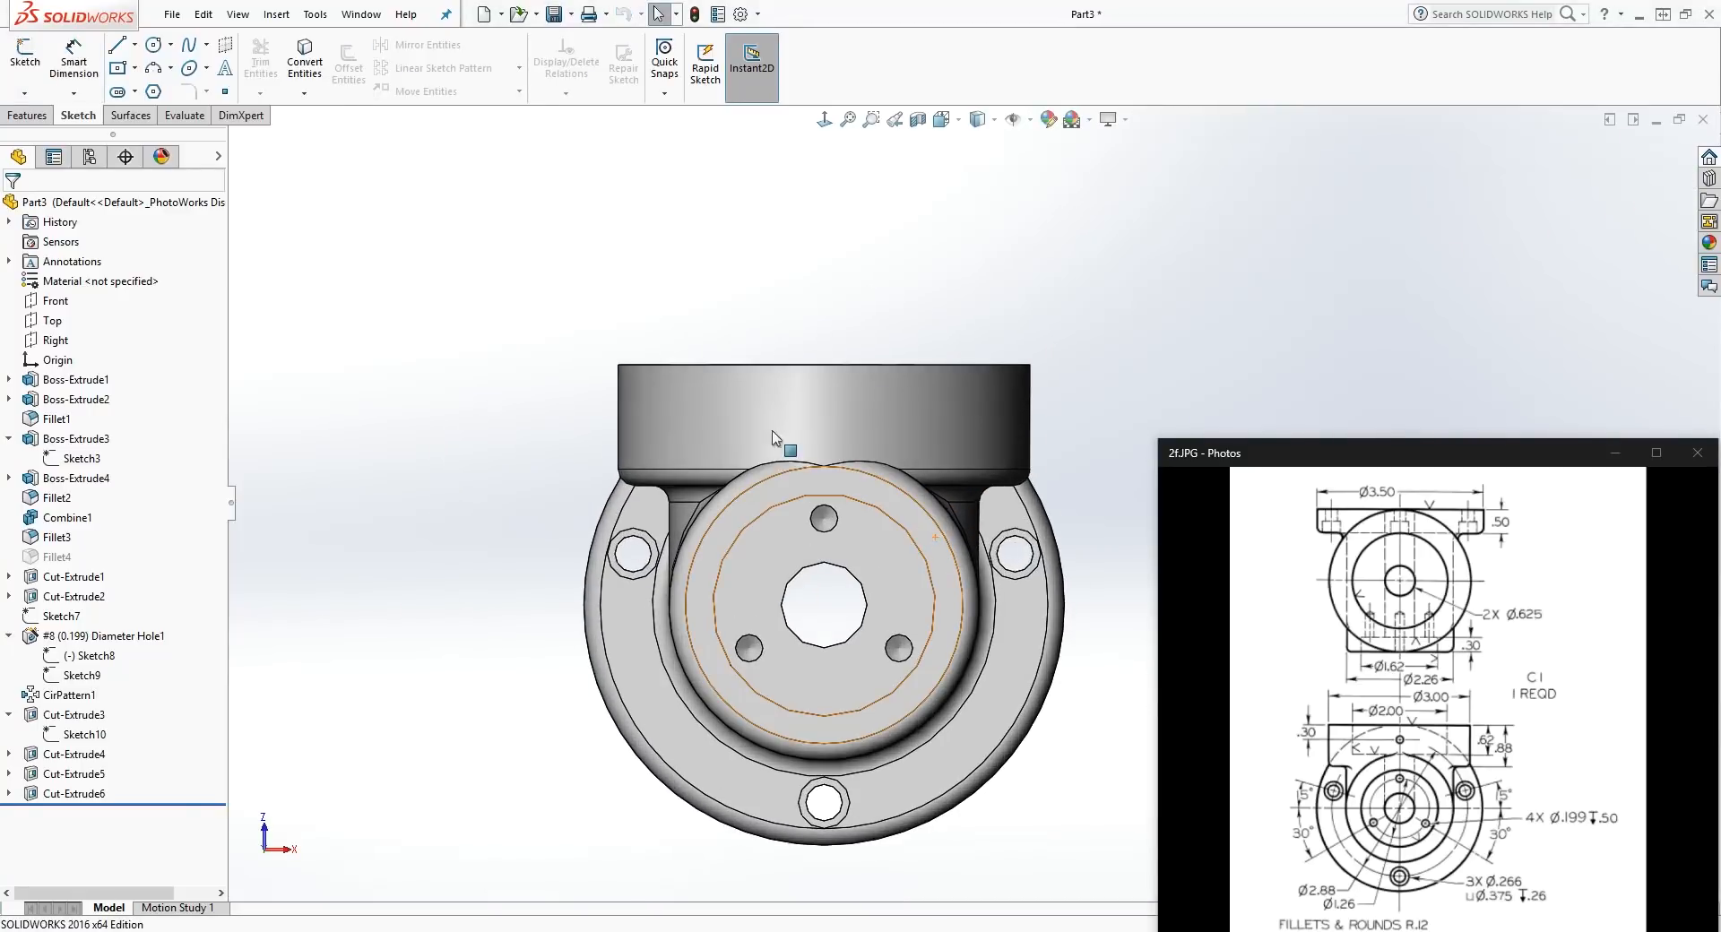
click(29, 115)
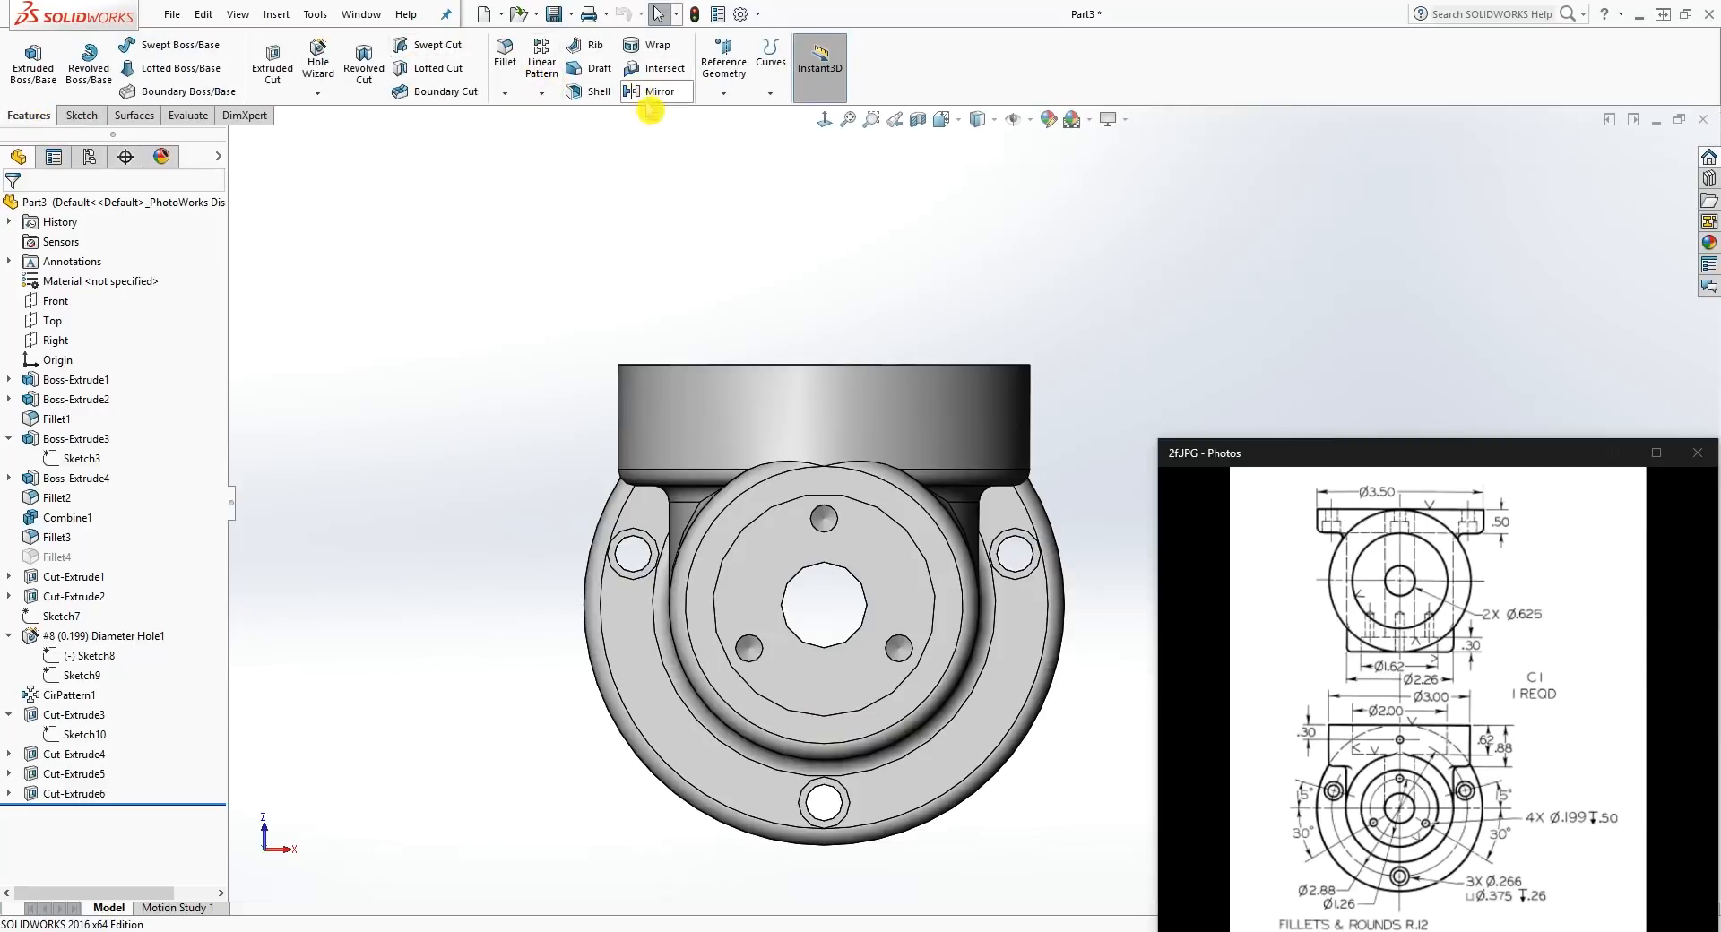
click(318, 55)
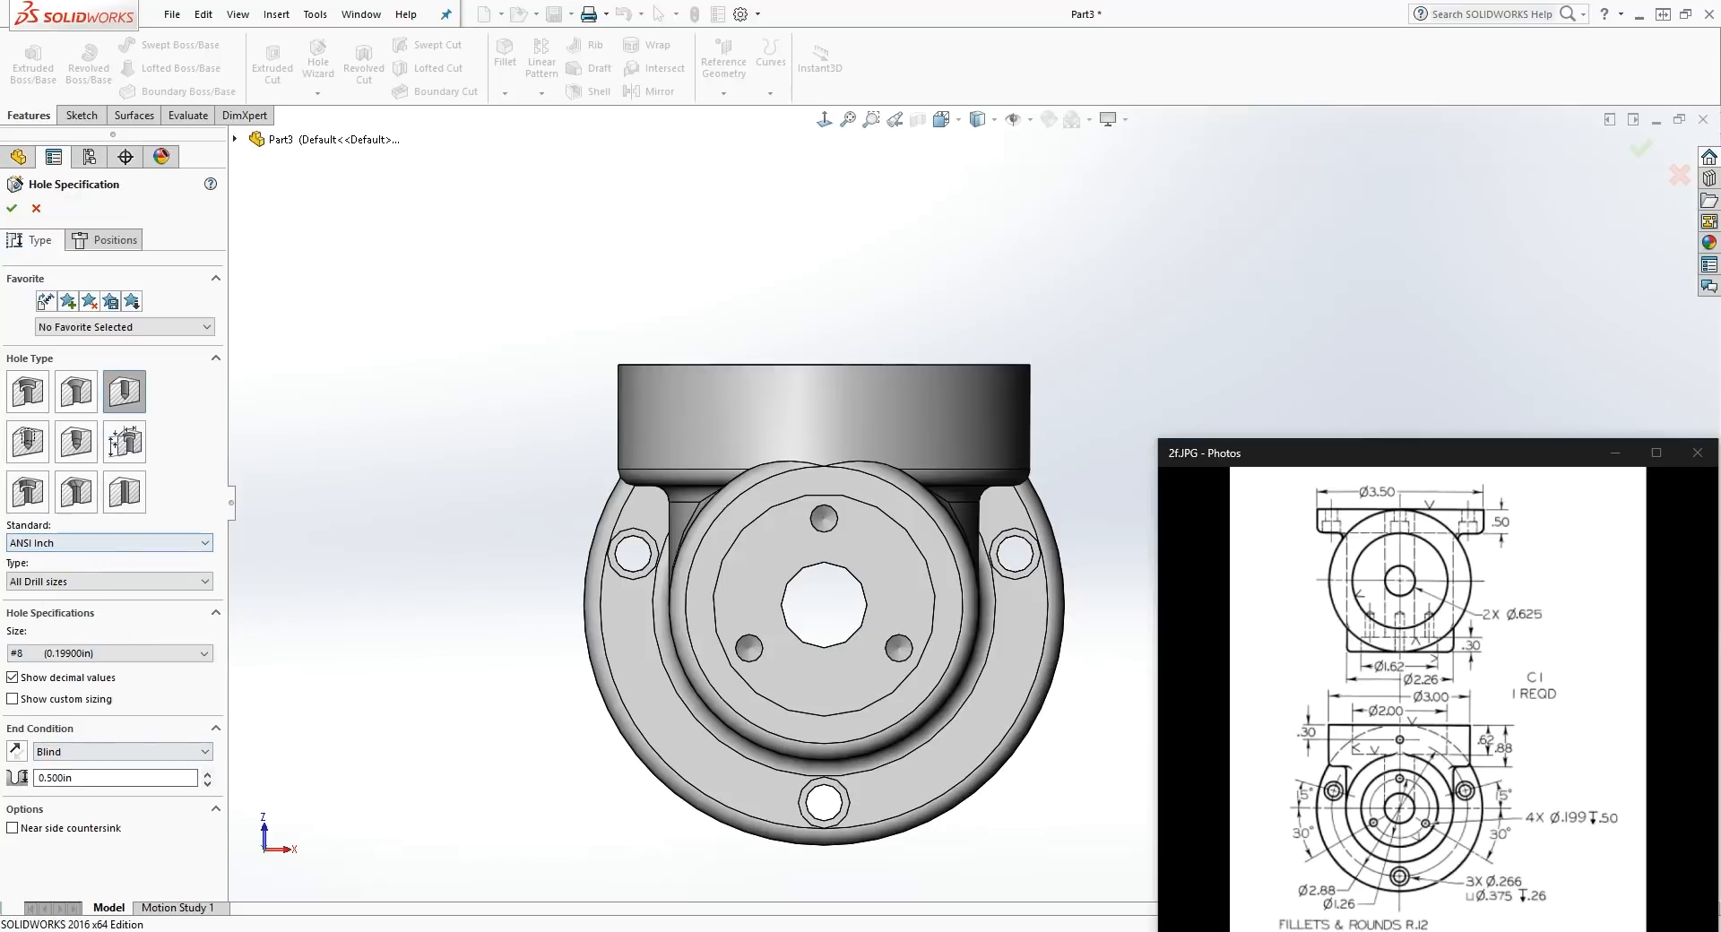
click(115, 240)
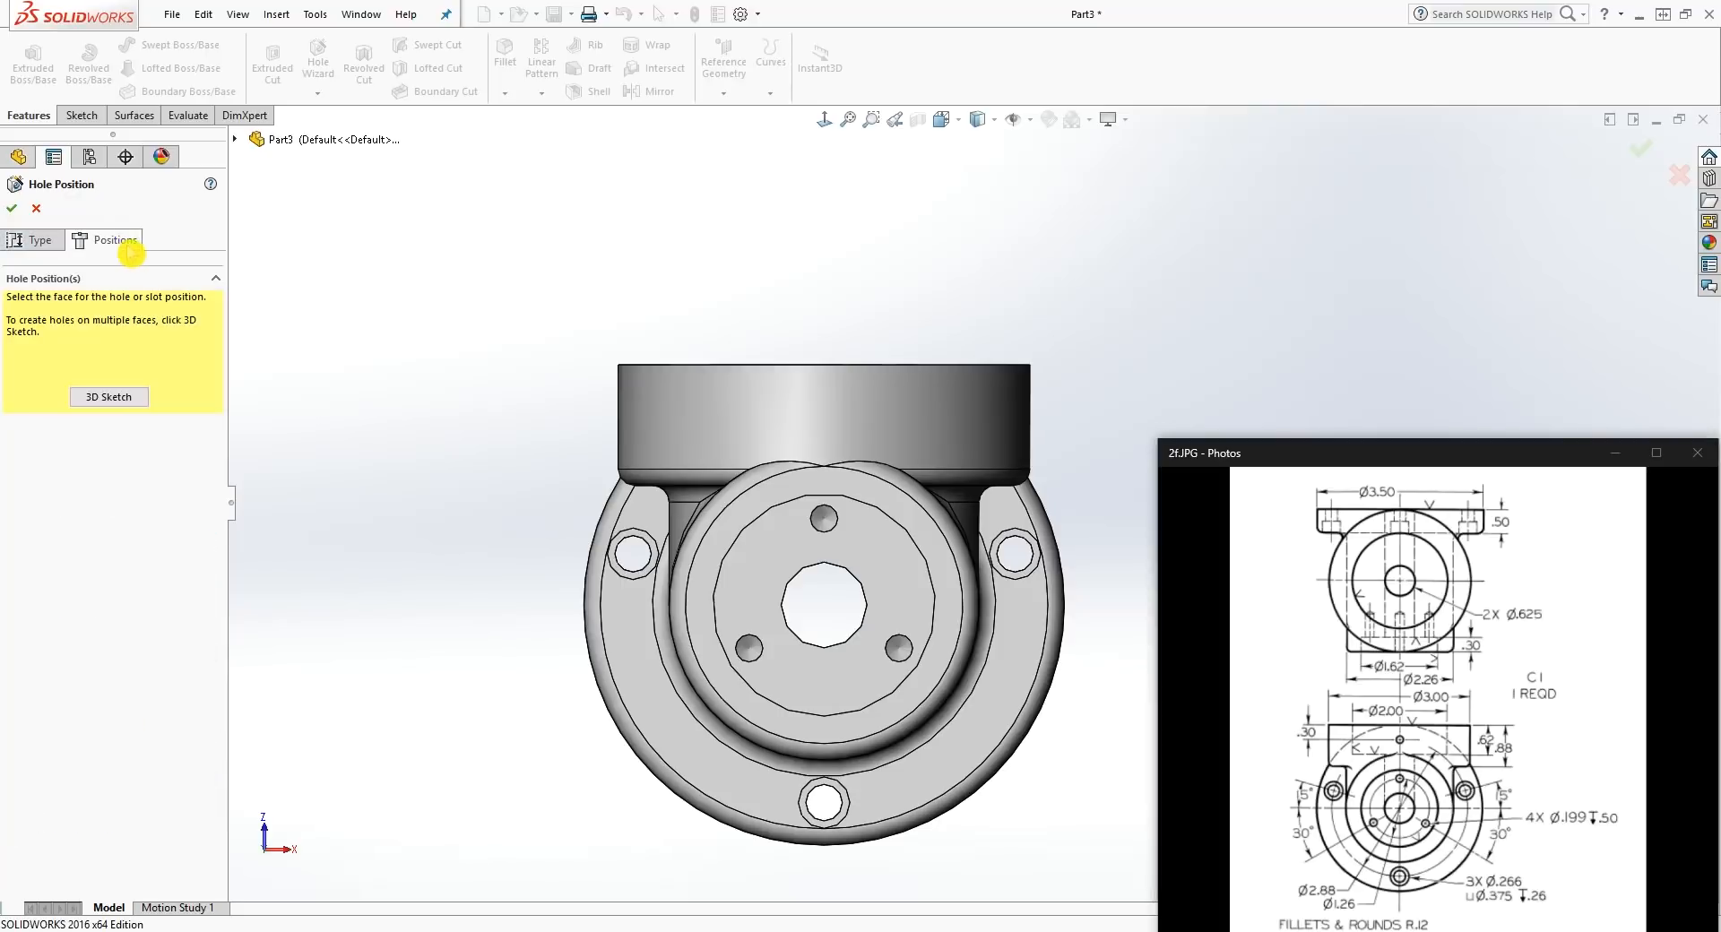
click(834, 499)
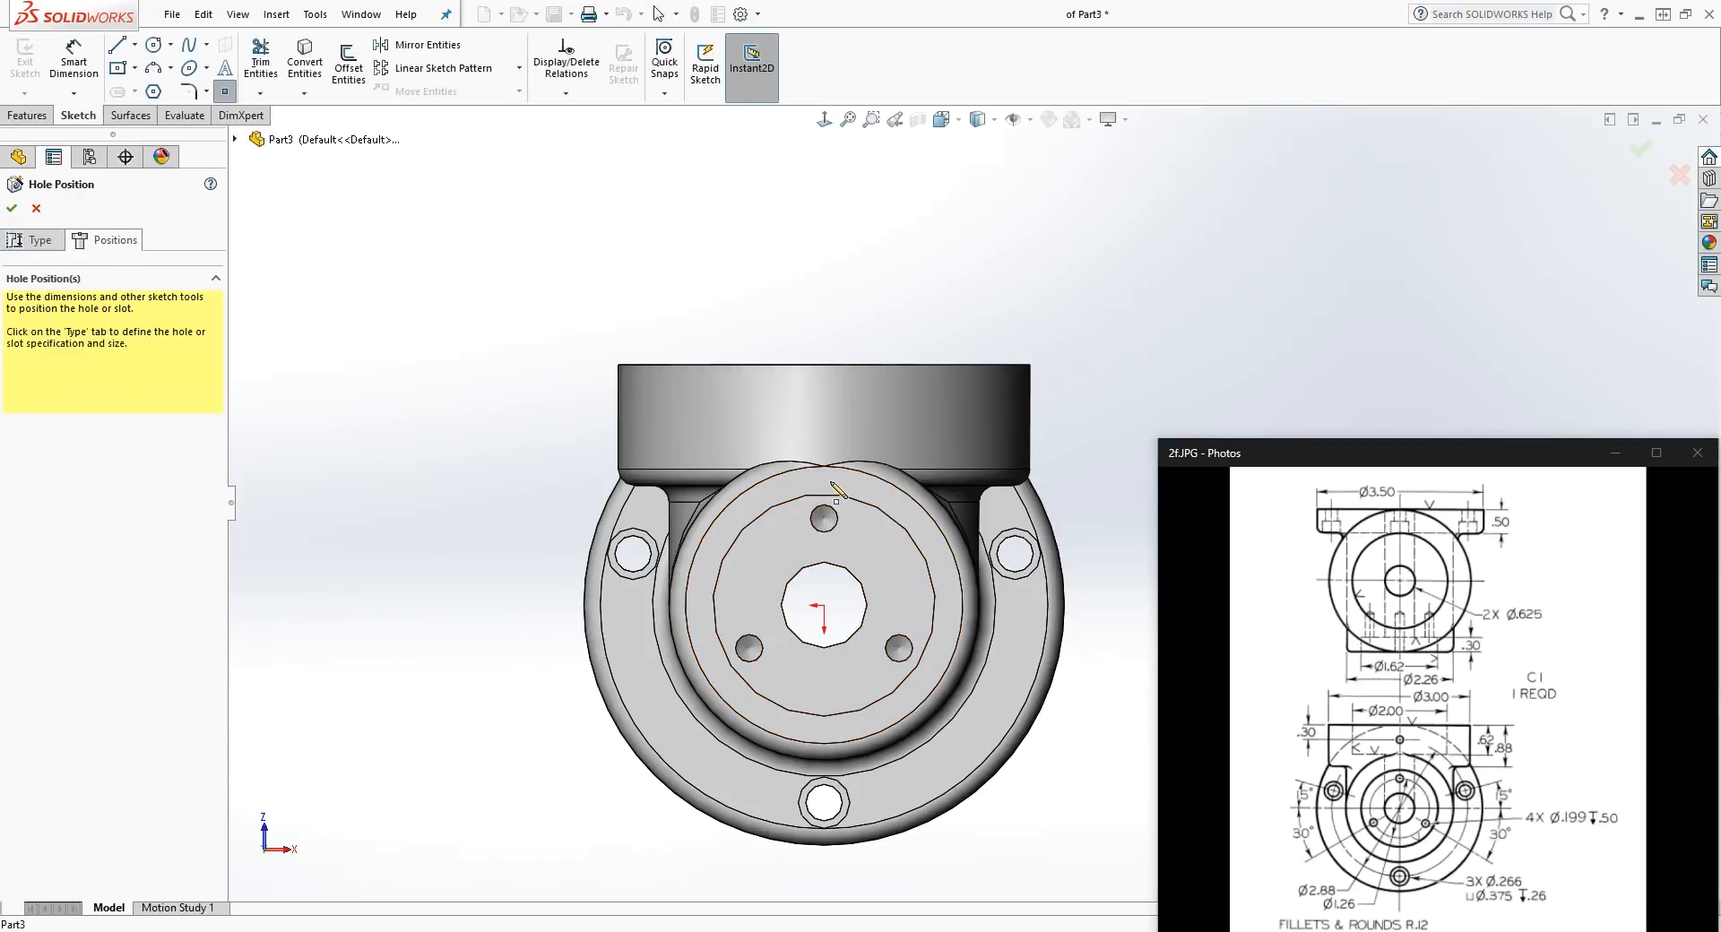
click(824, 413)
key(Escape)
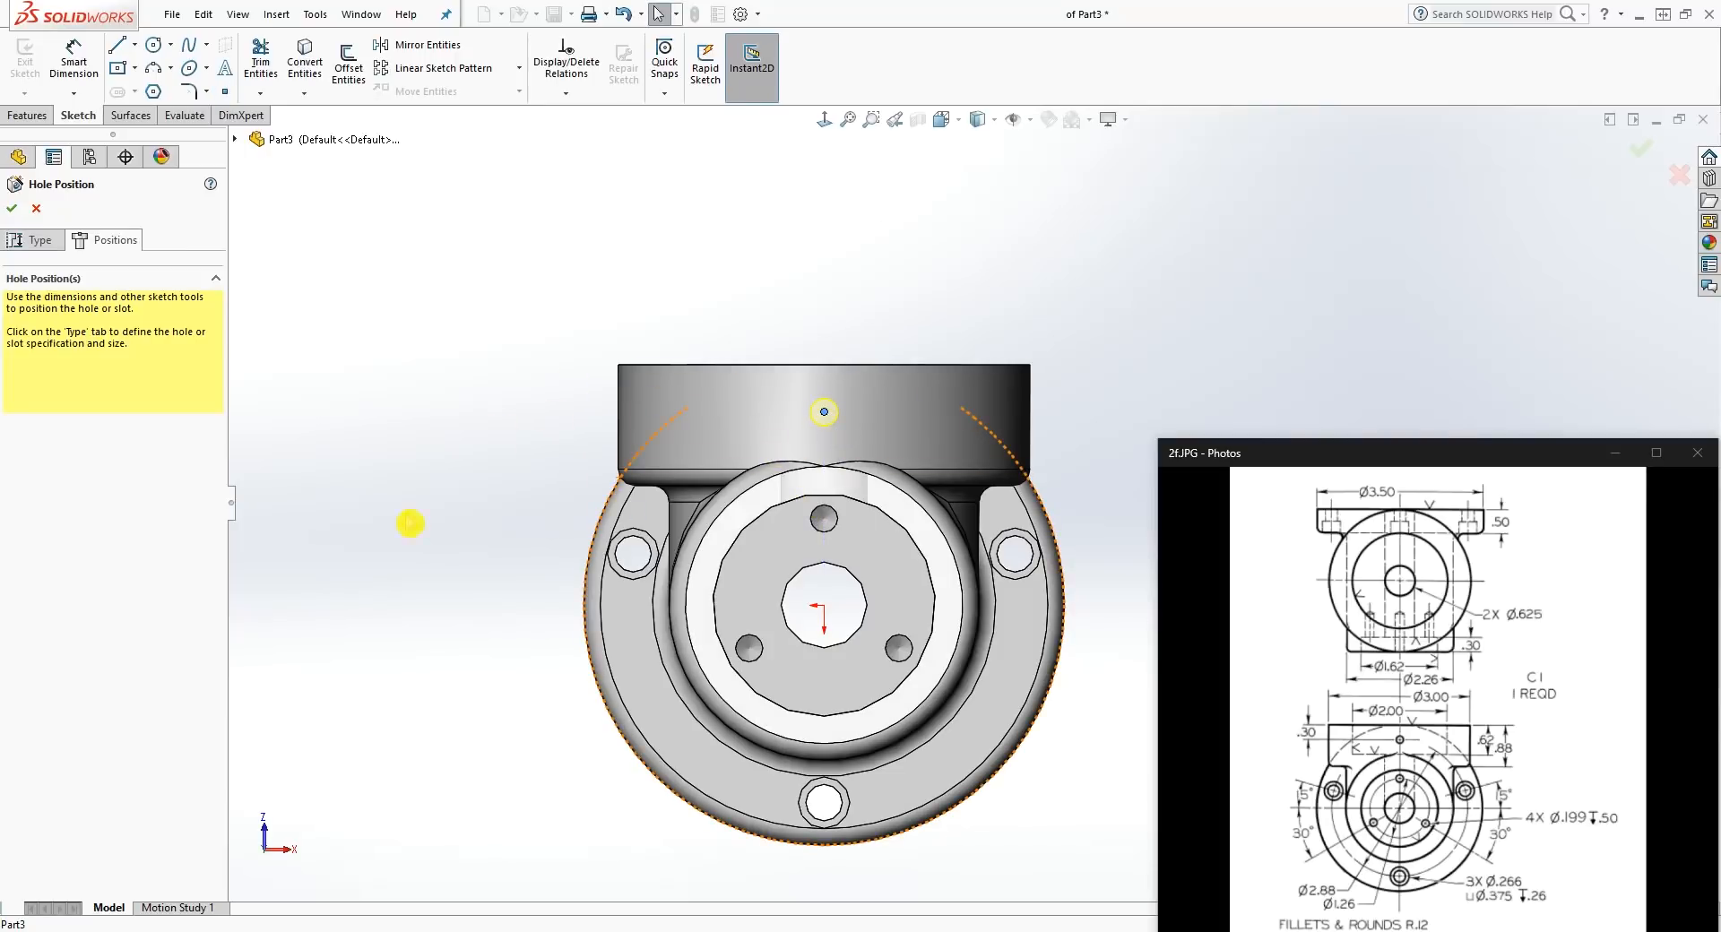
Step: Dimension the hole's centre point 0.30 in below the top edge of the upper cylinder
key(d)
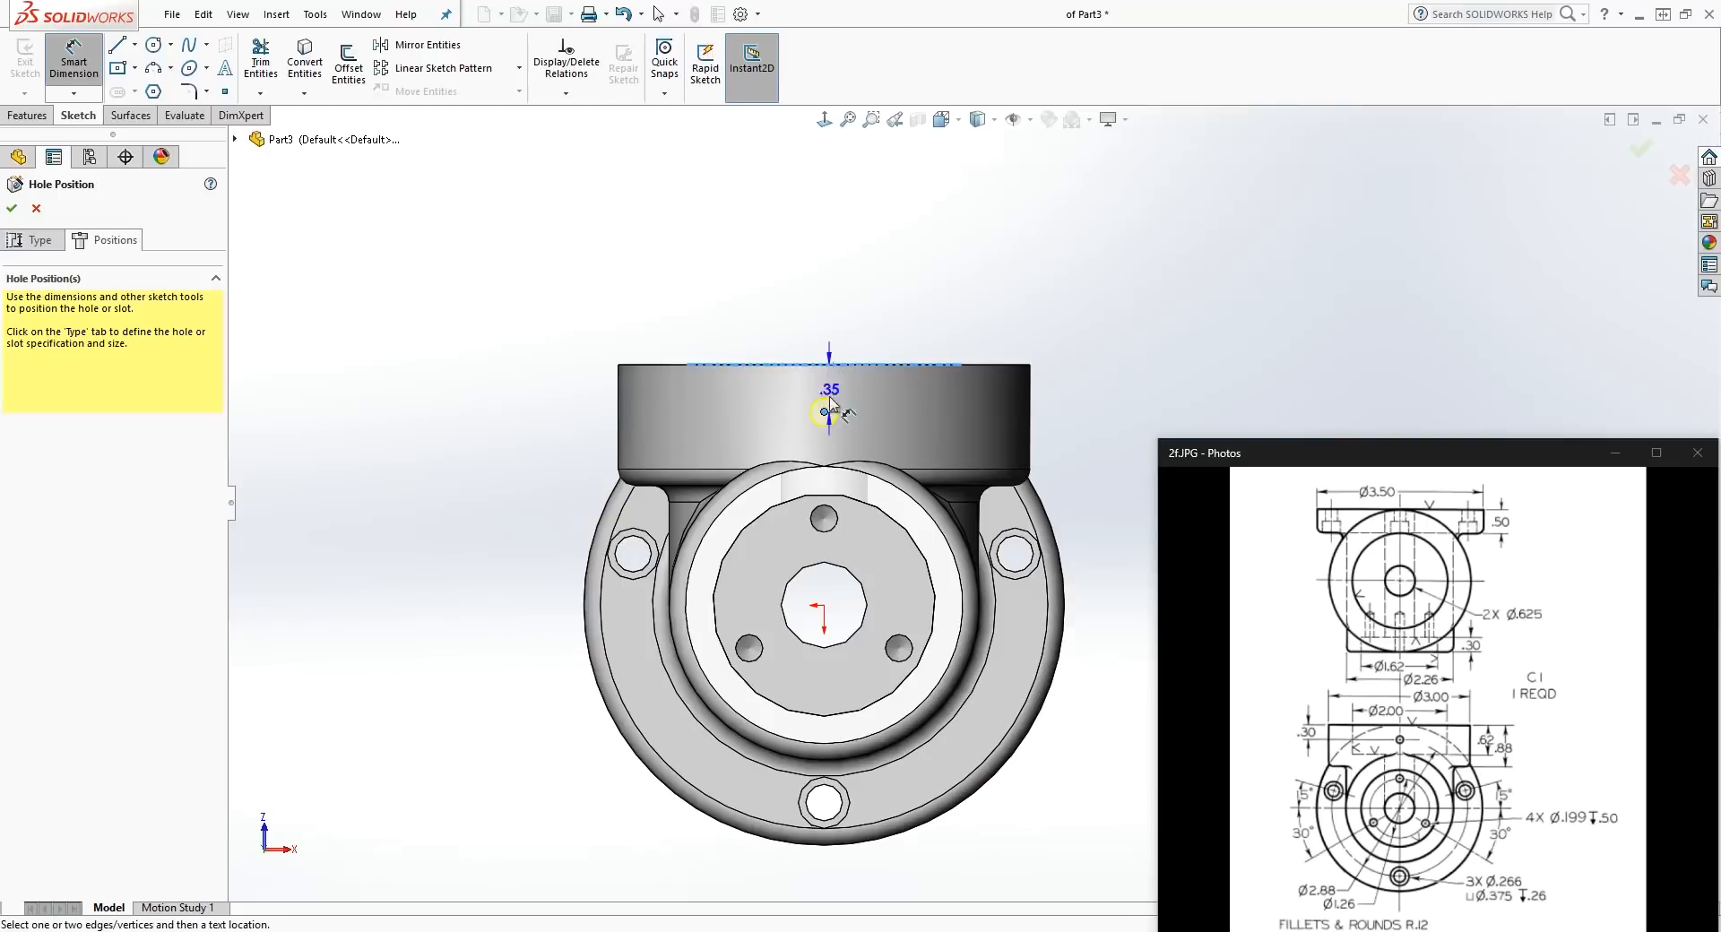
click(513, 392)
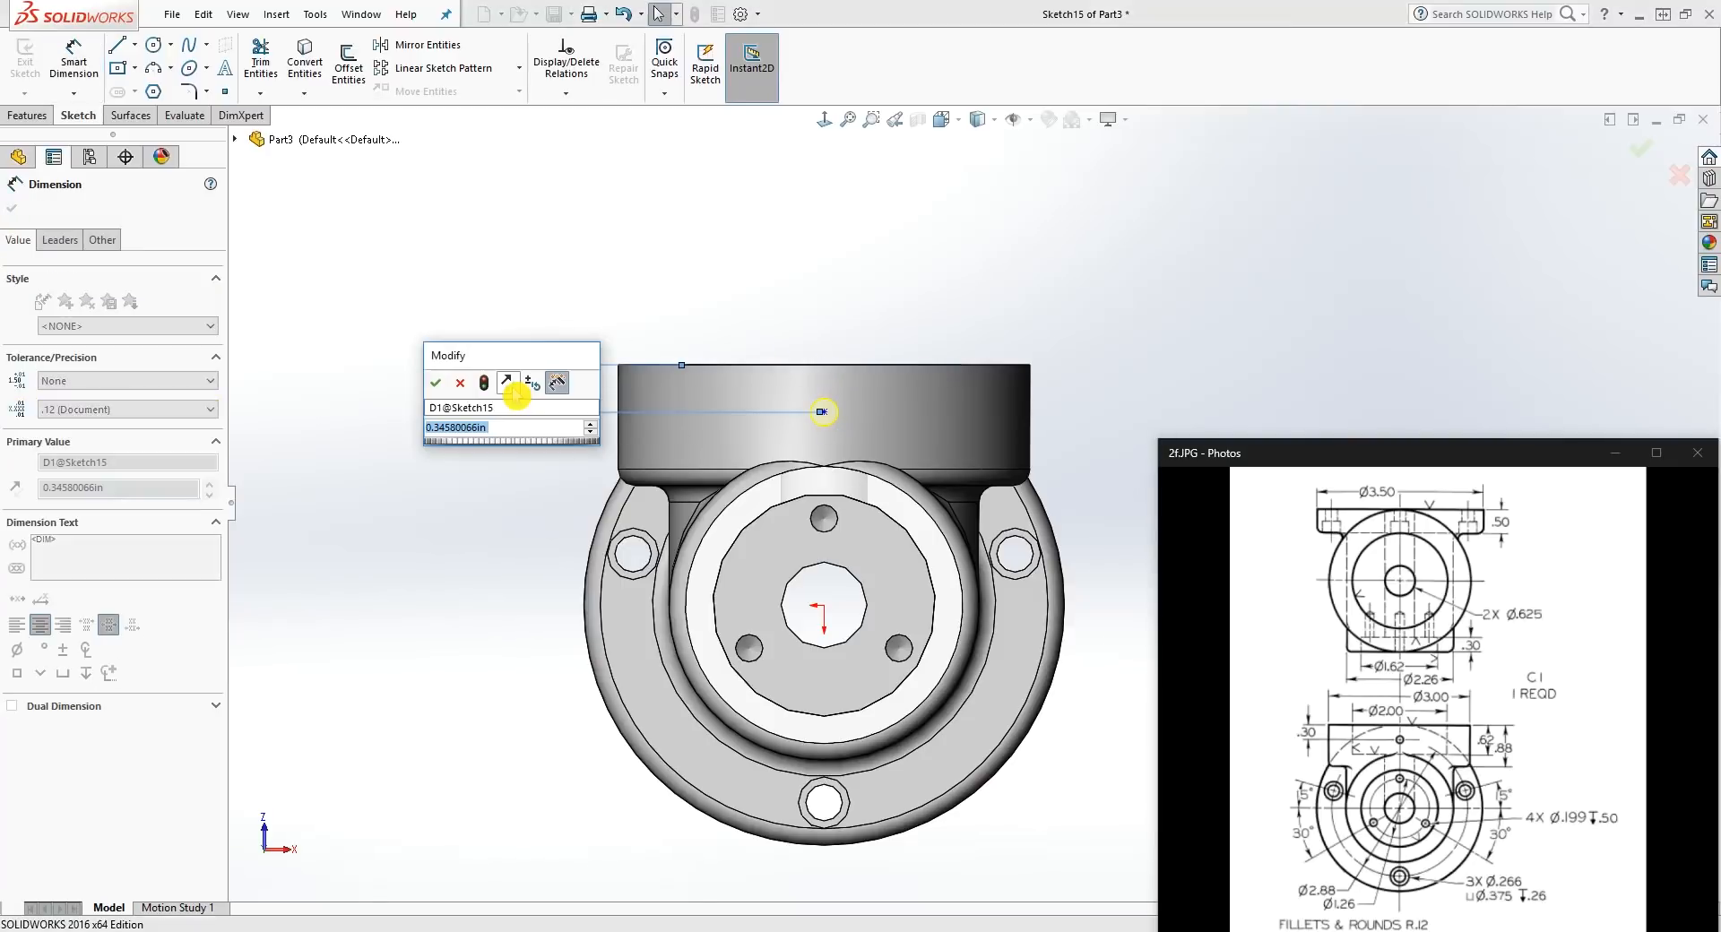
key(Return)
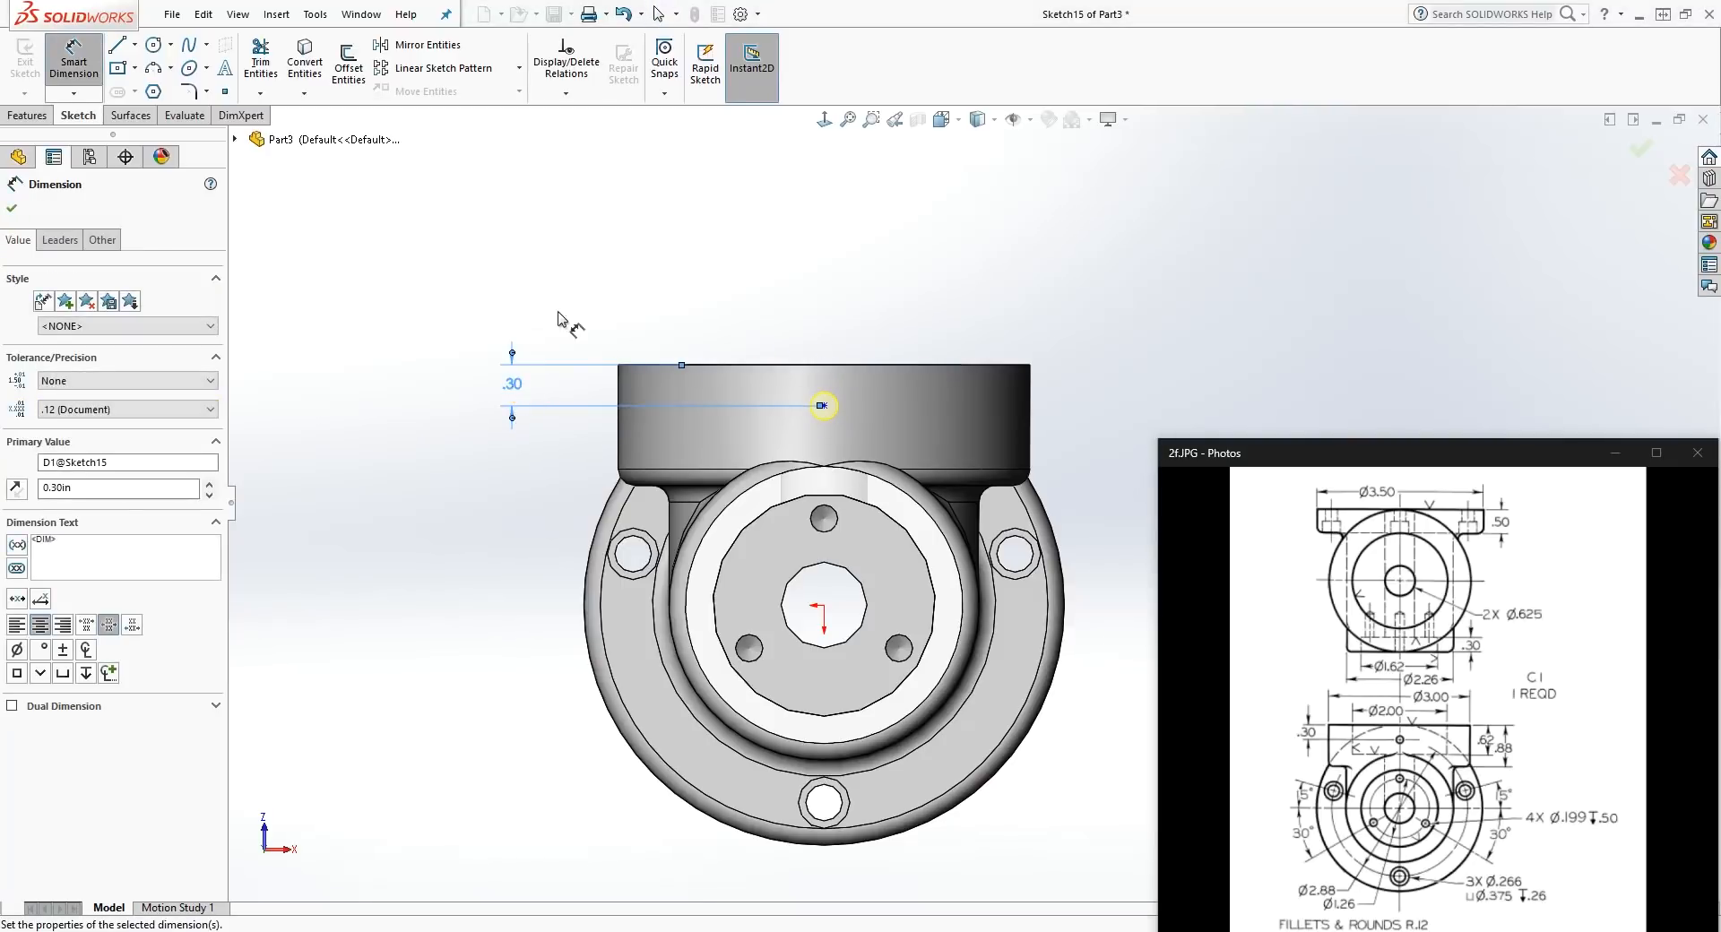
key(Escape)
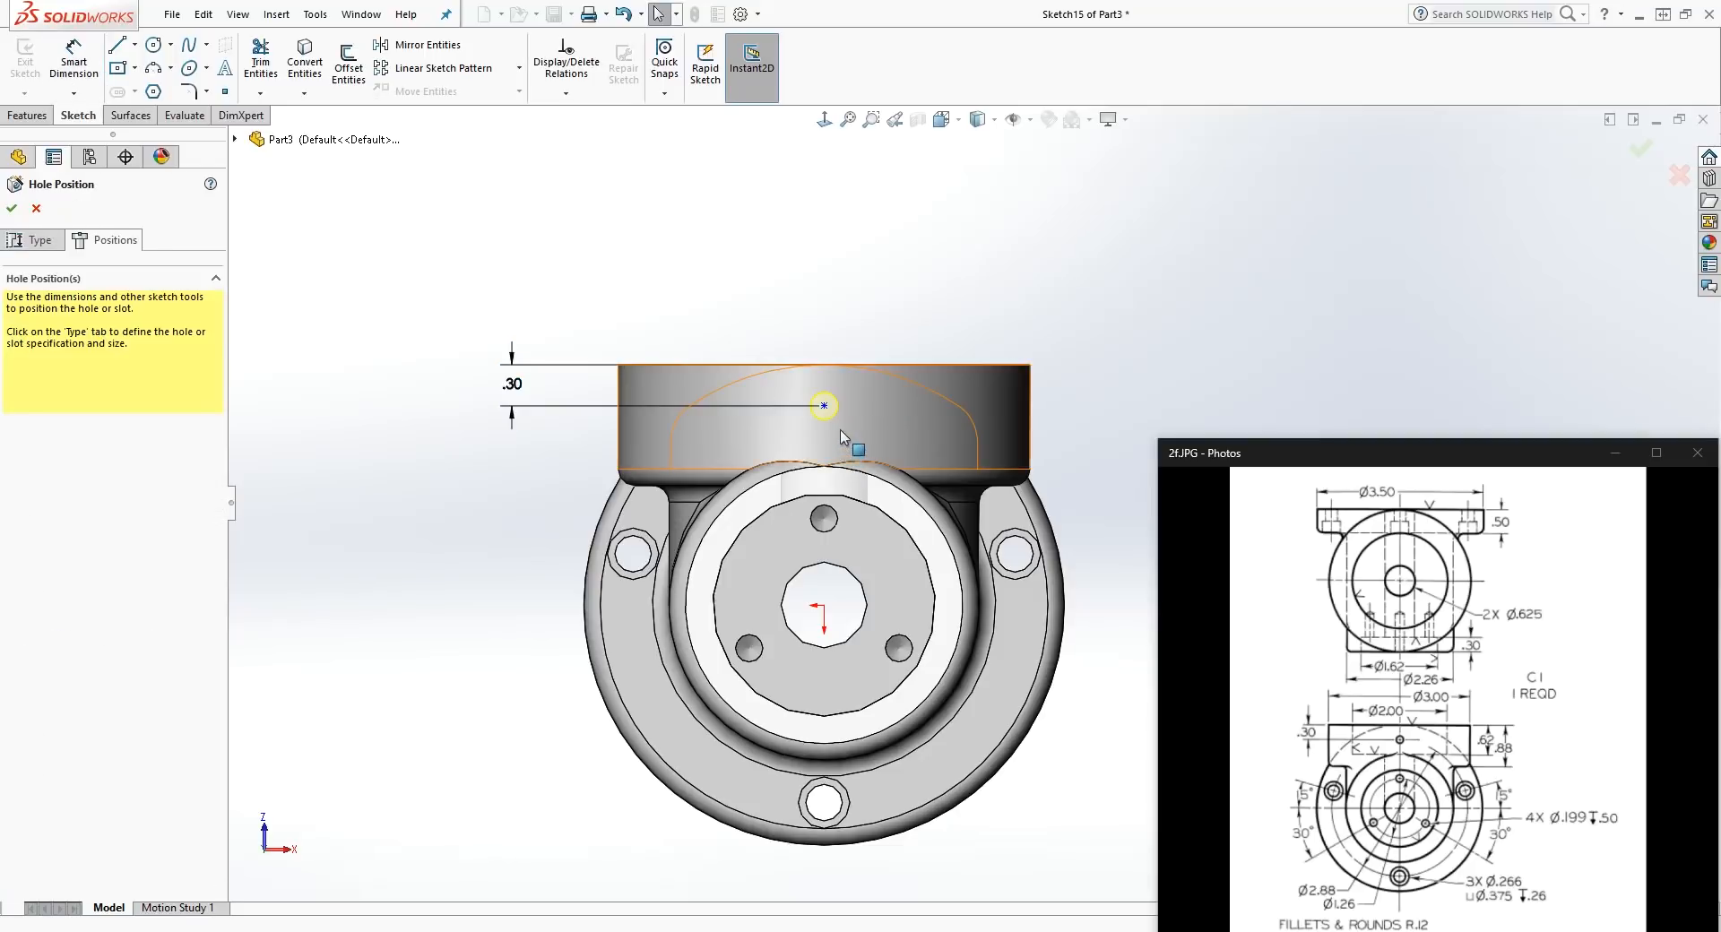
Step: Add a vertical relation between the hole's centre point and the origin
ctrl+click(825, 606)
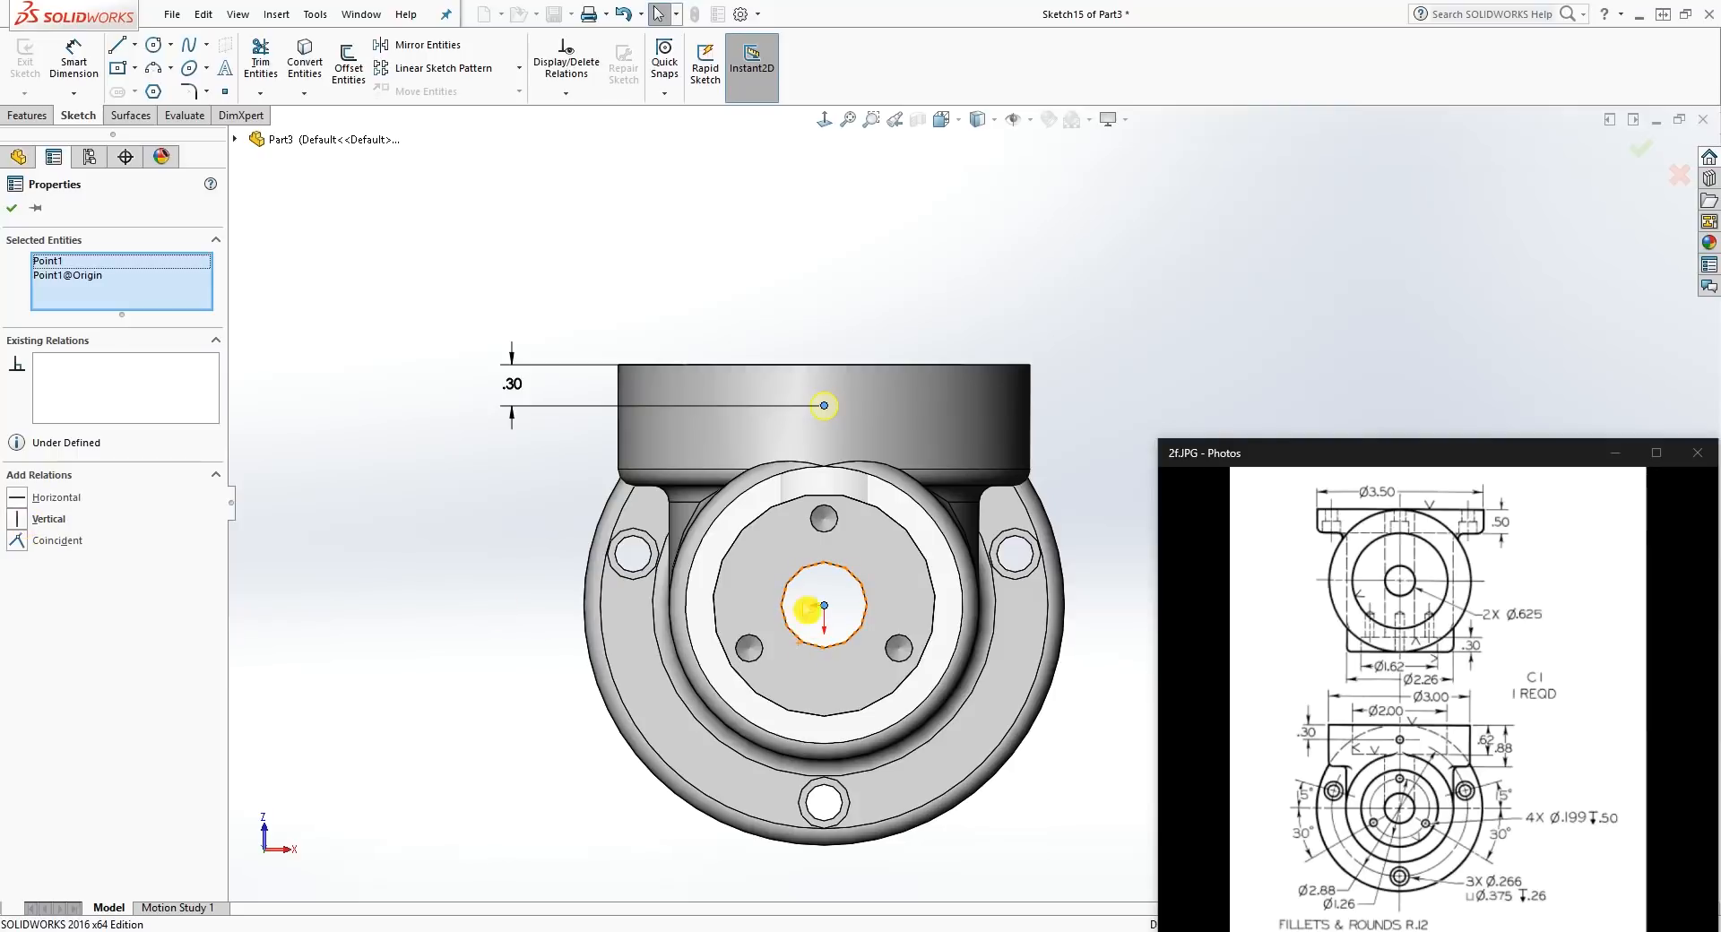
click(19, 522)
key(Escape)
scroll(883, 444, down, 3)
scroll(937, 461, up, 2)
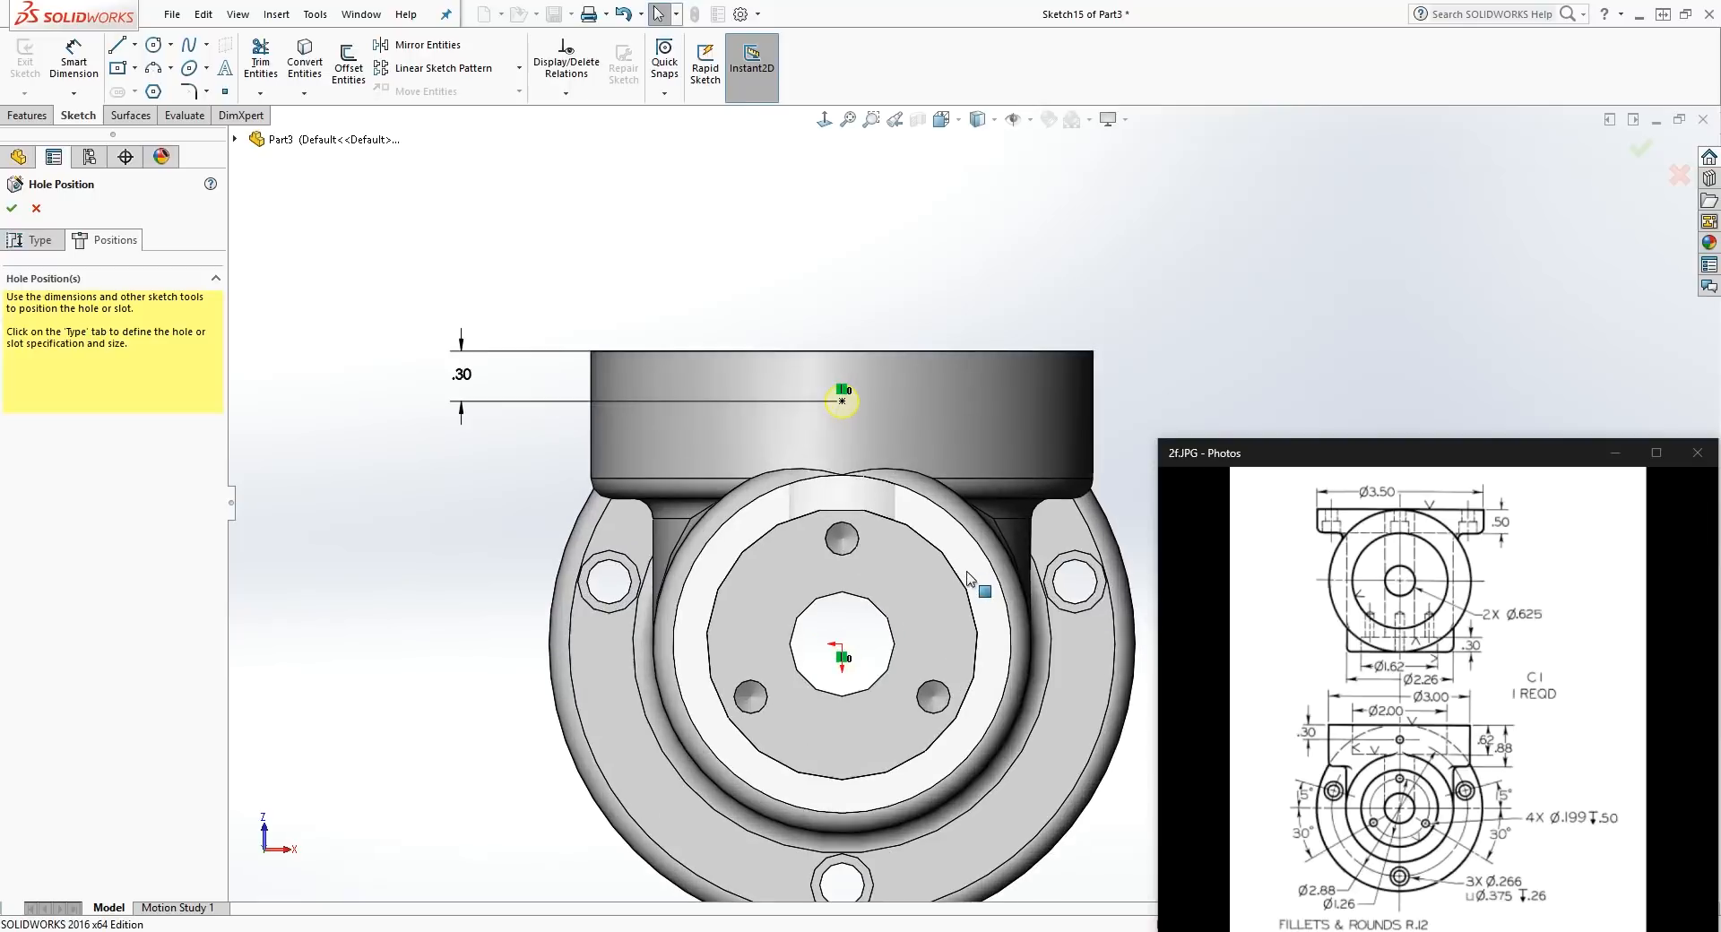
scroll(999, 497, up, 2)
scroll(987, 499, down, 2)
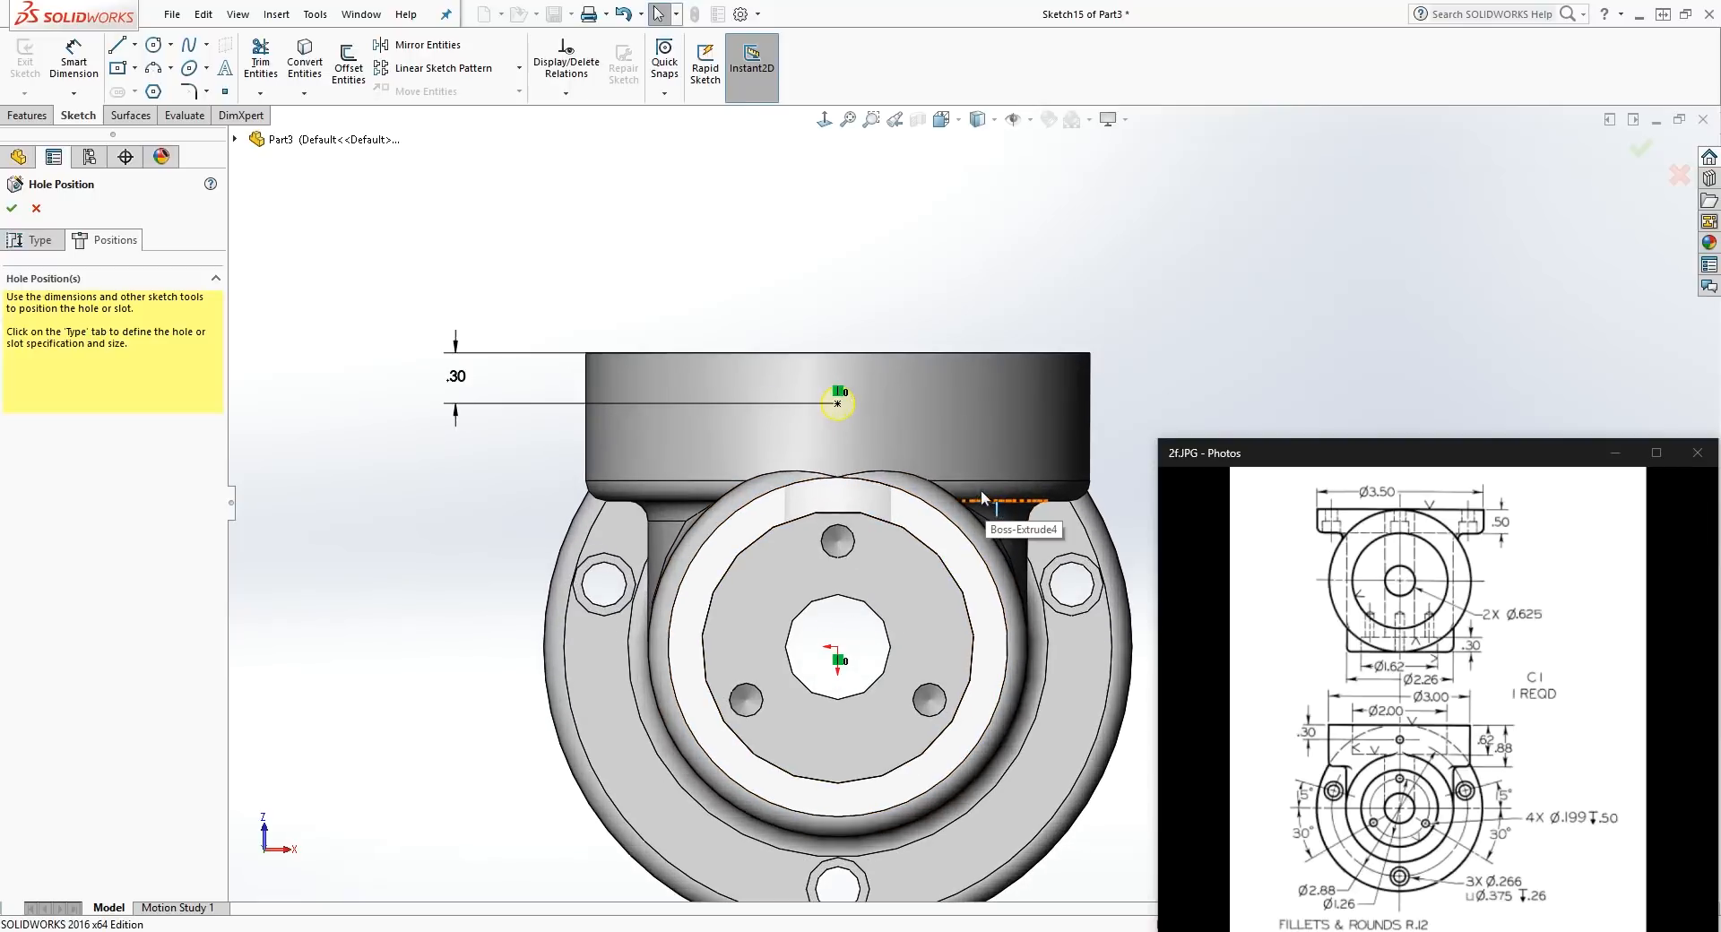
Step: Create the positioned hole as an ANSI Inch #8 drill hole, 0.199 in diameter, blind to a depth of 0.500 in
click(29, 242)
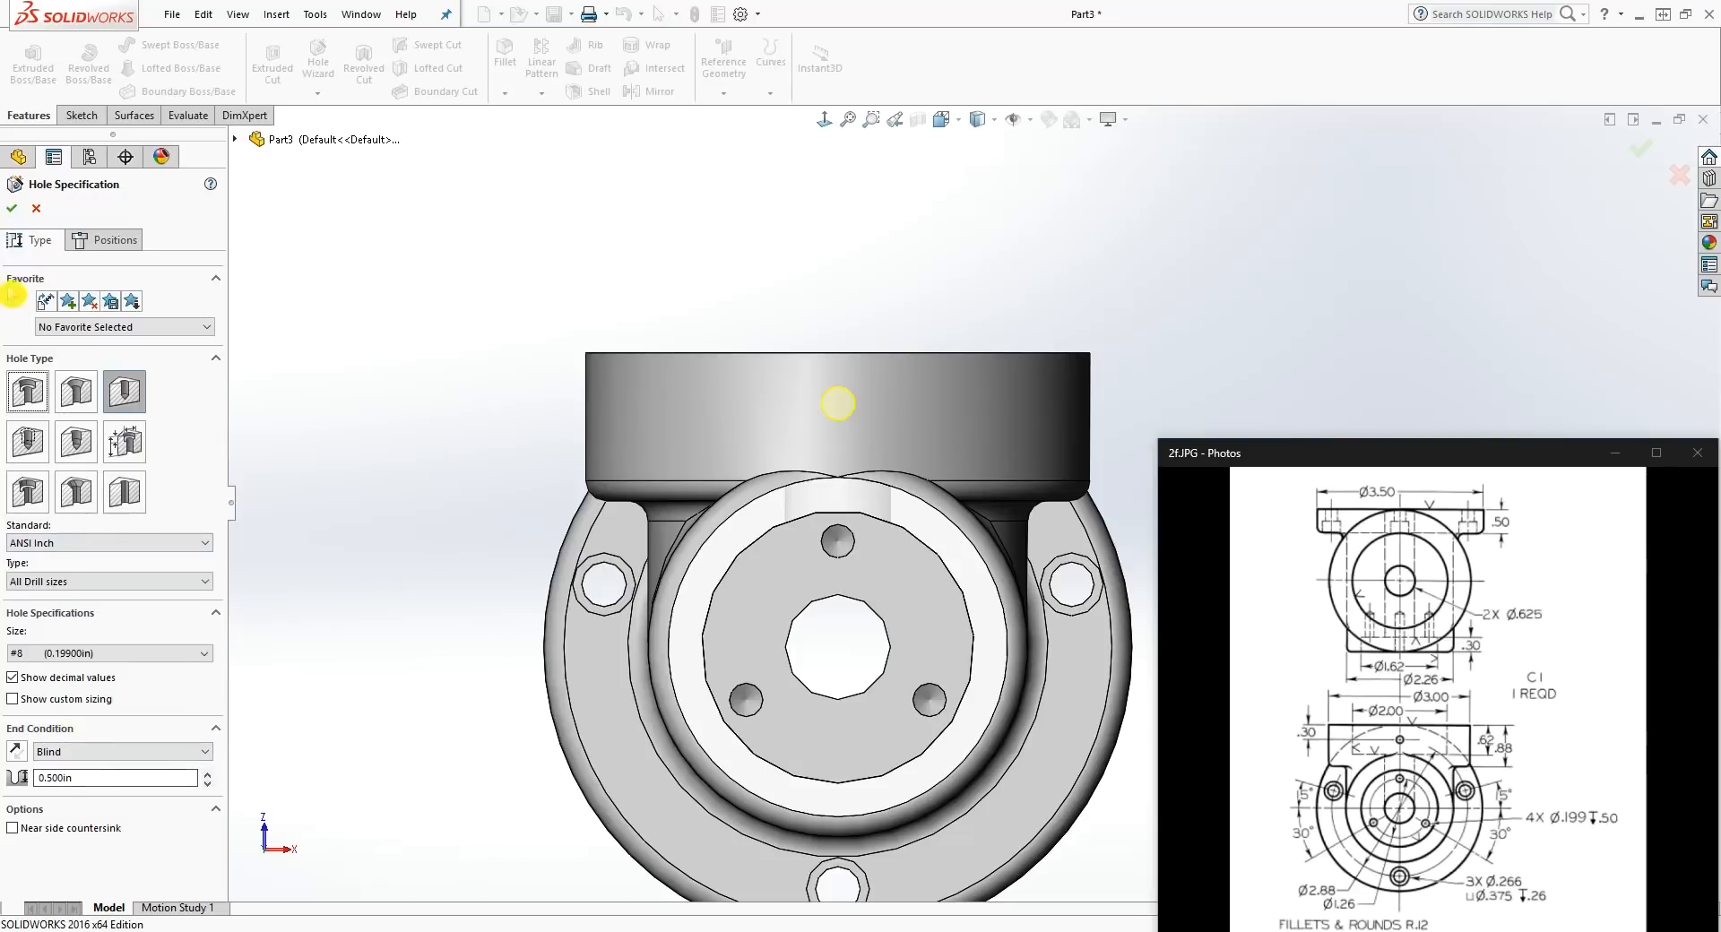
middle_drag(568, 314, 941, 567)
scroll(829, 445, down, 2)
scroll(941, 566, up, 3)
click(941, 212)
middle_drag(935, 224, 980, 200)
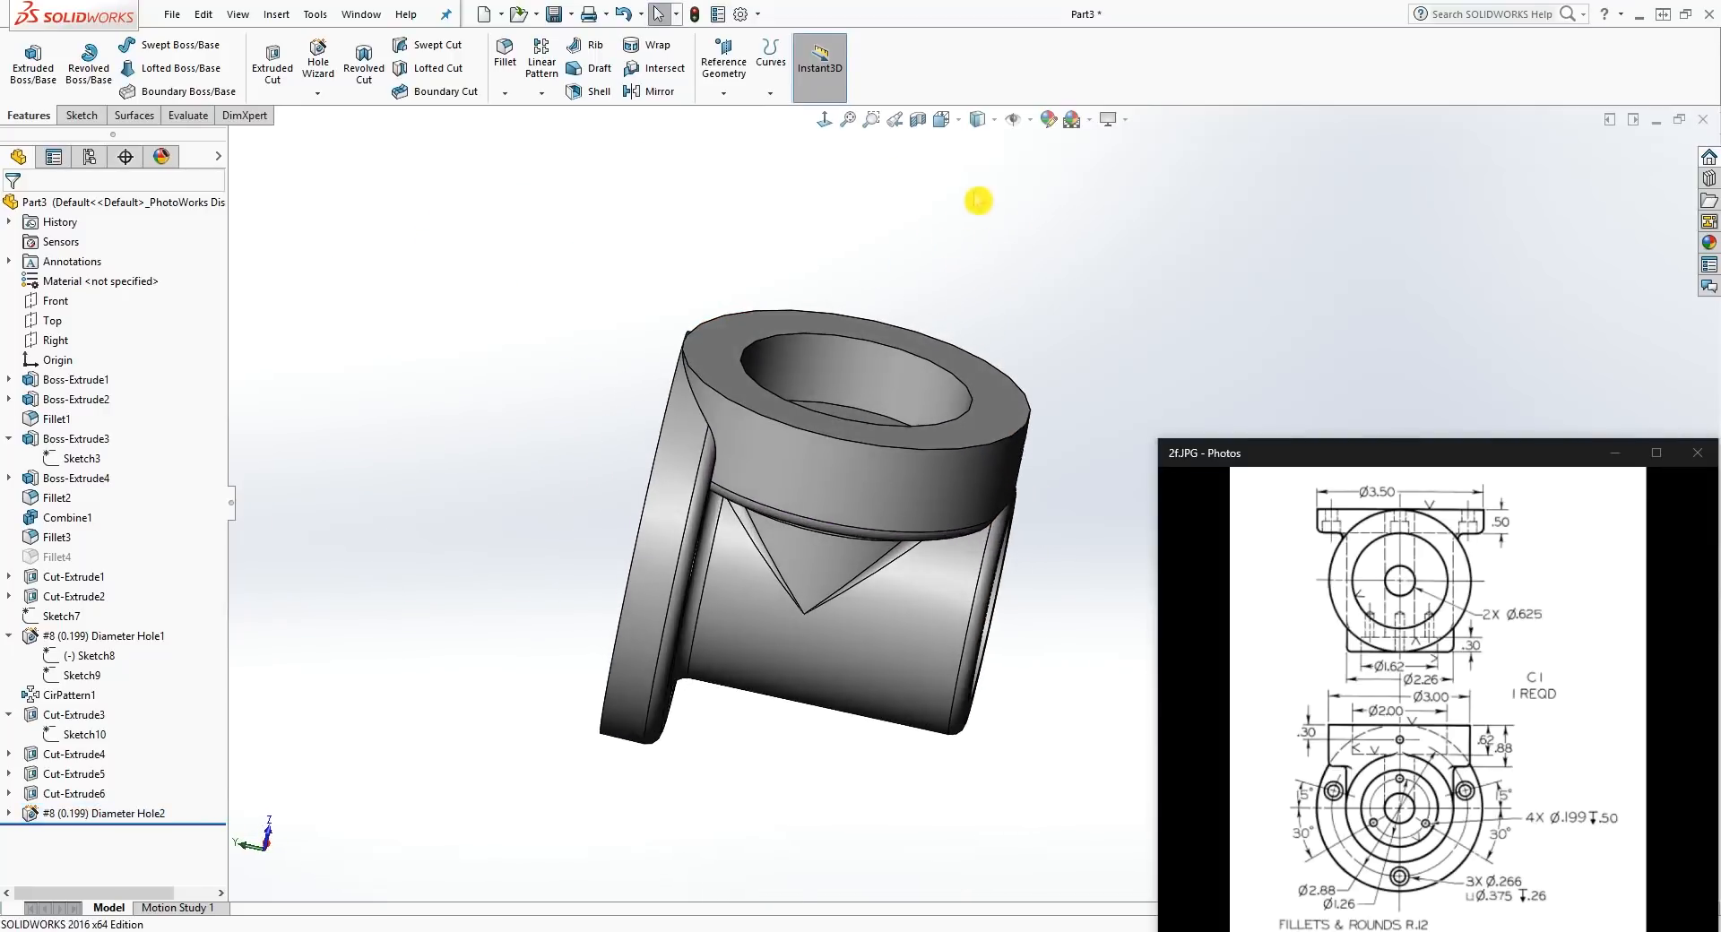
Step: Section the part temporarily on the Right plane and examine the bores and drilled holes face-on against the reference drawing
click(917, 121)
click(68, 544)
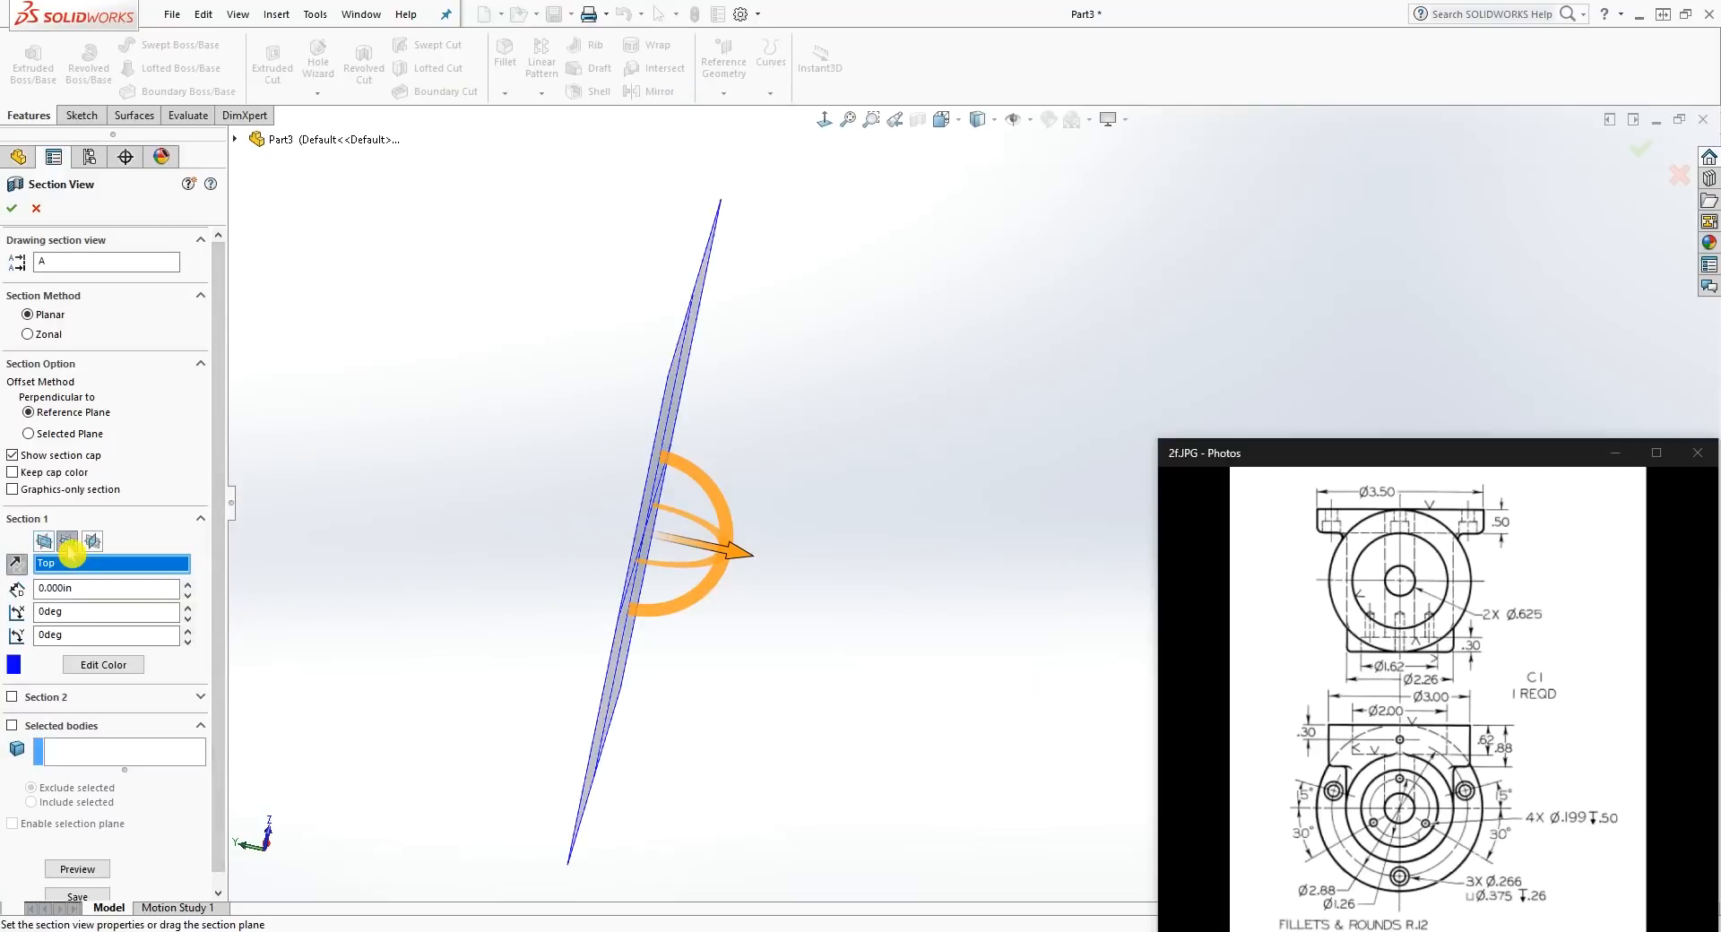
click(91, 542)
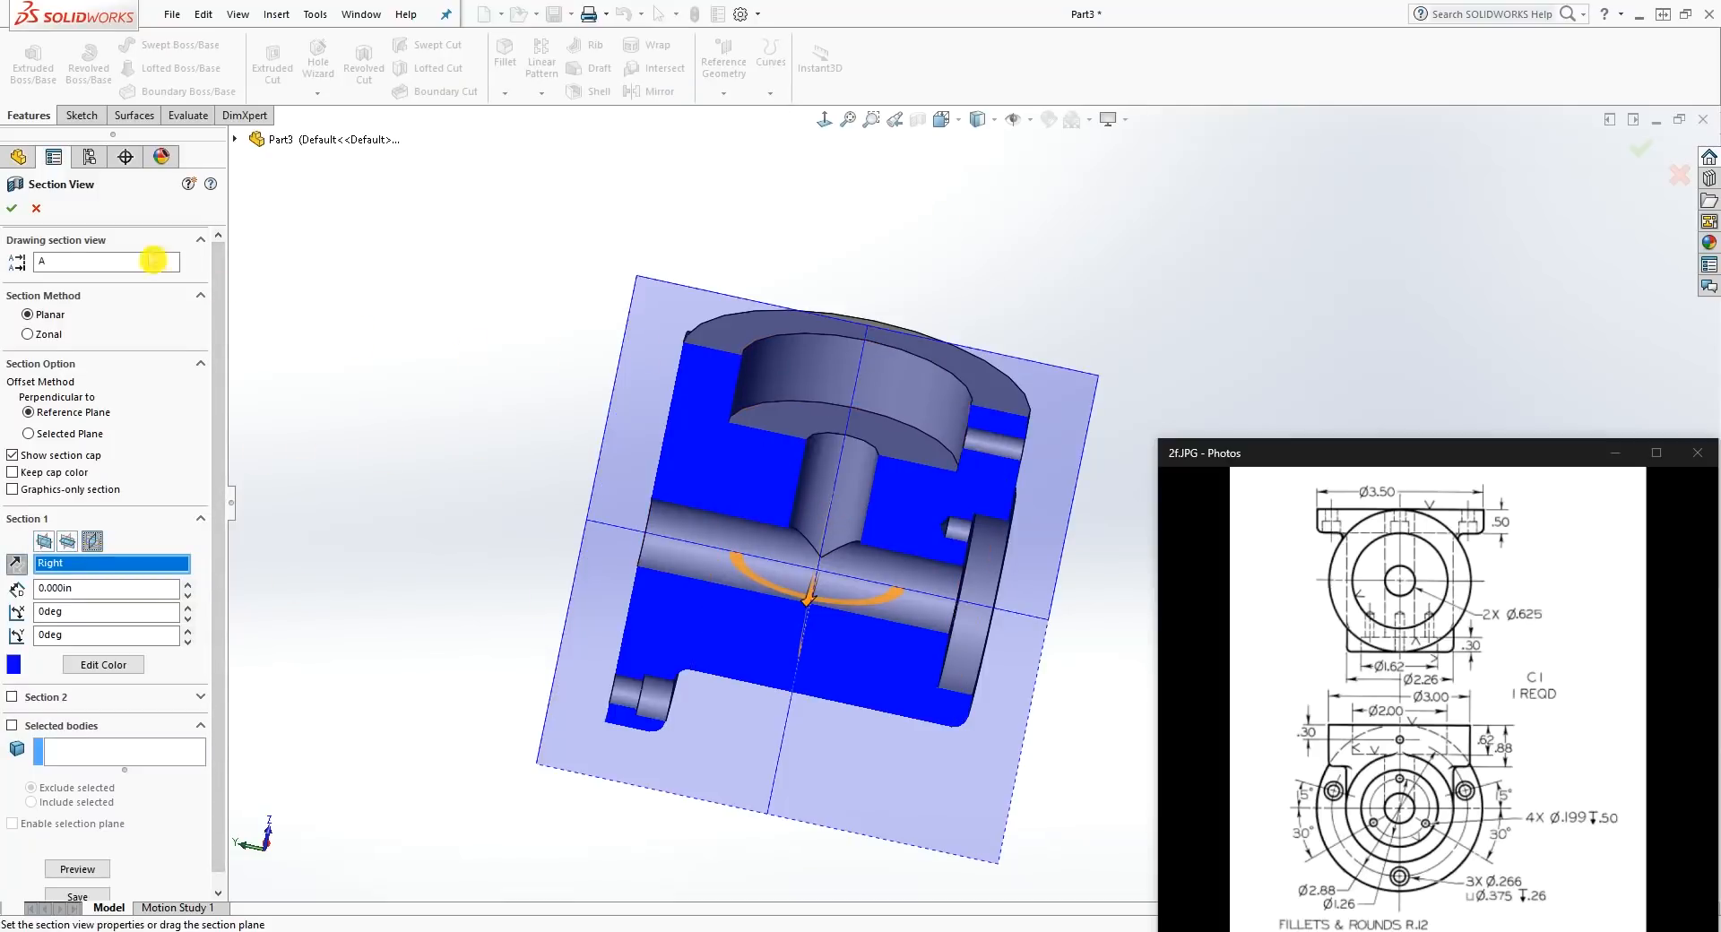
click(12, 208)
click(824, 119)
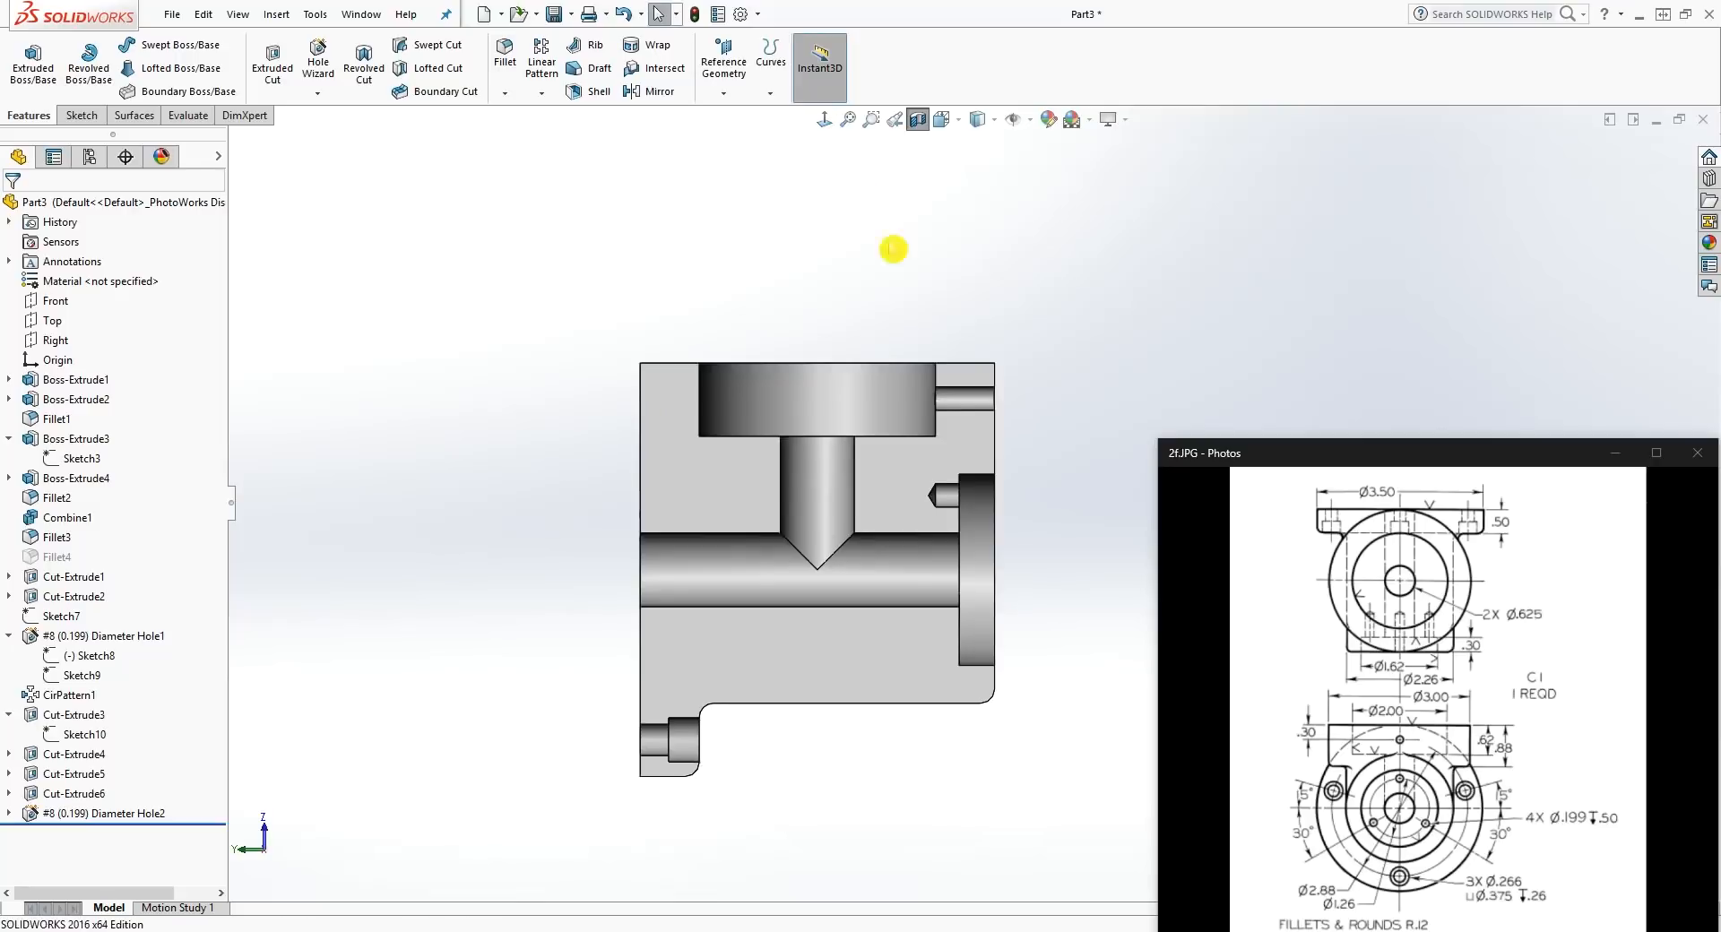
scroll(978, 547, down, 5)
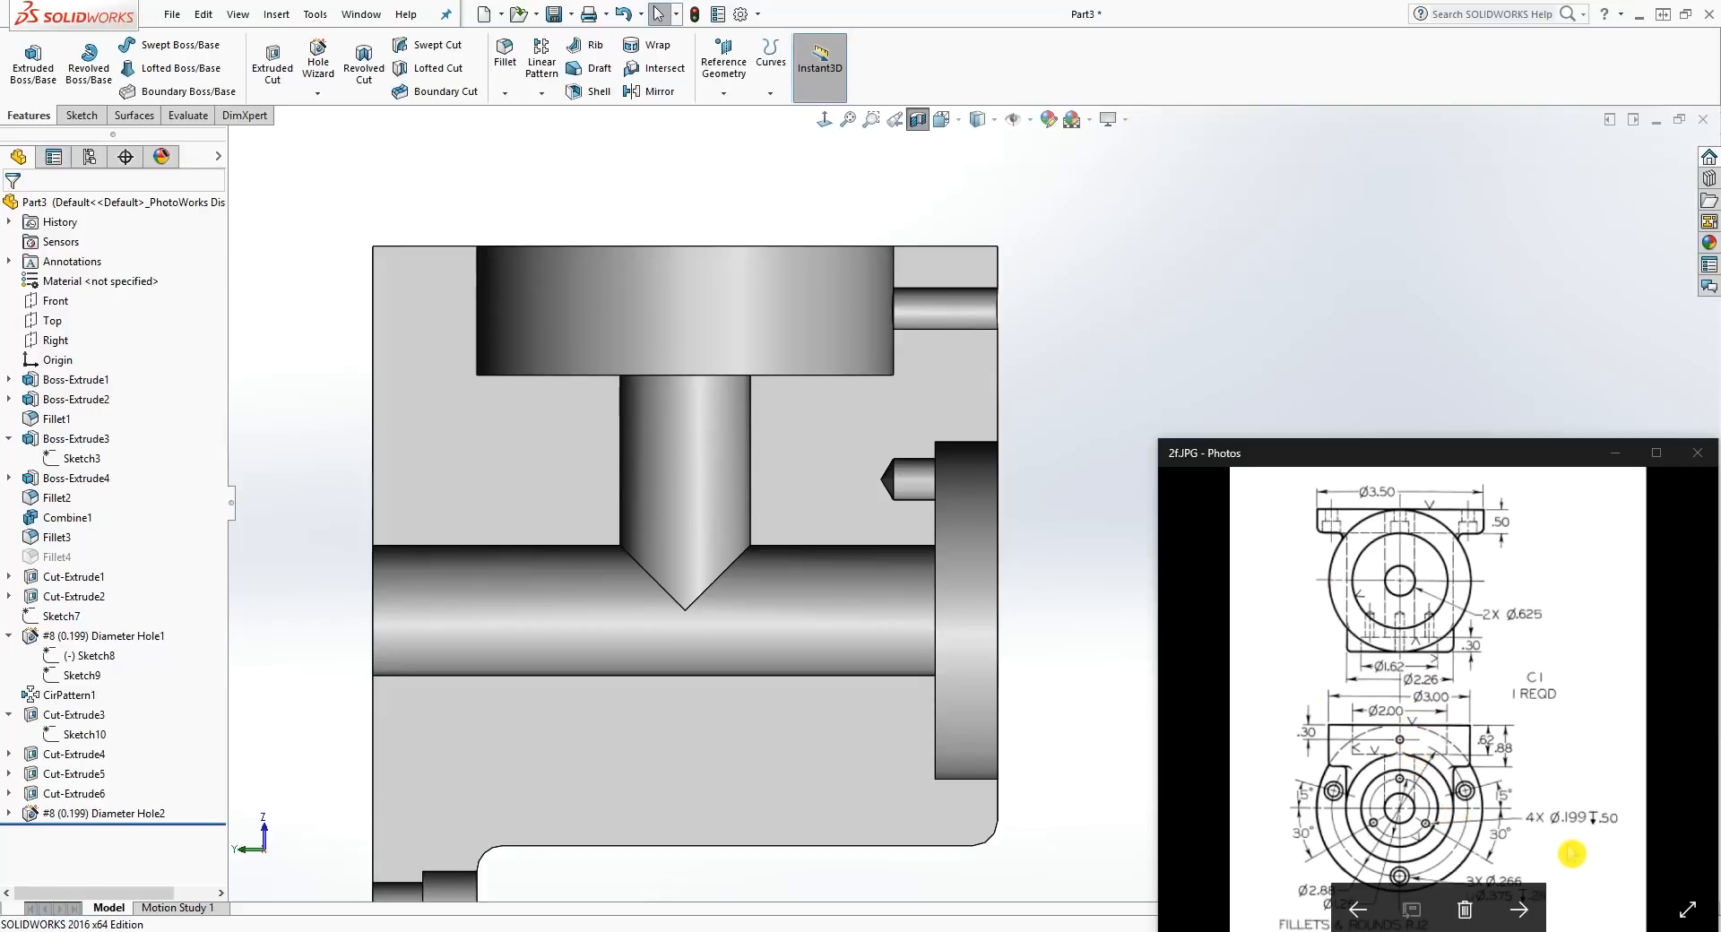
middle_drag(643, 477, 663, 418)
click(917, 120)
Step: Unsuppress Fillet4 and inspect the completed housing from several sides
middle_drag(941, 218, 708, 575)
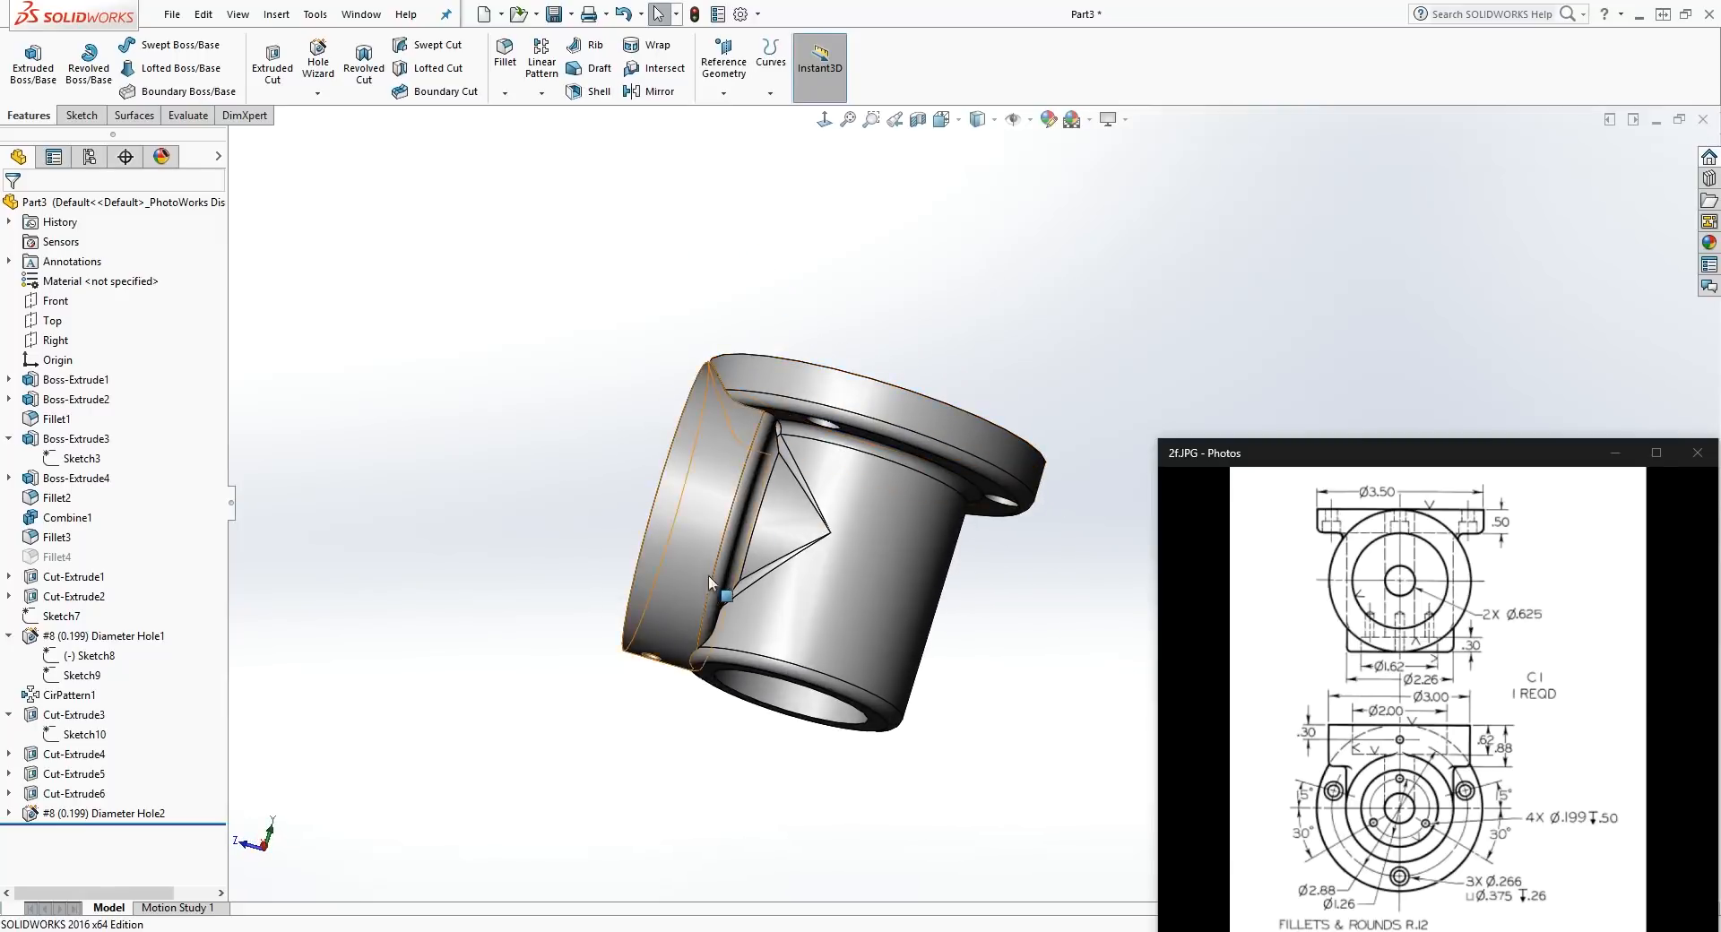
right_click(81, 553)
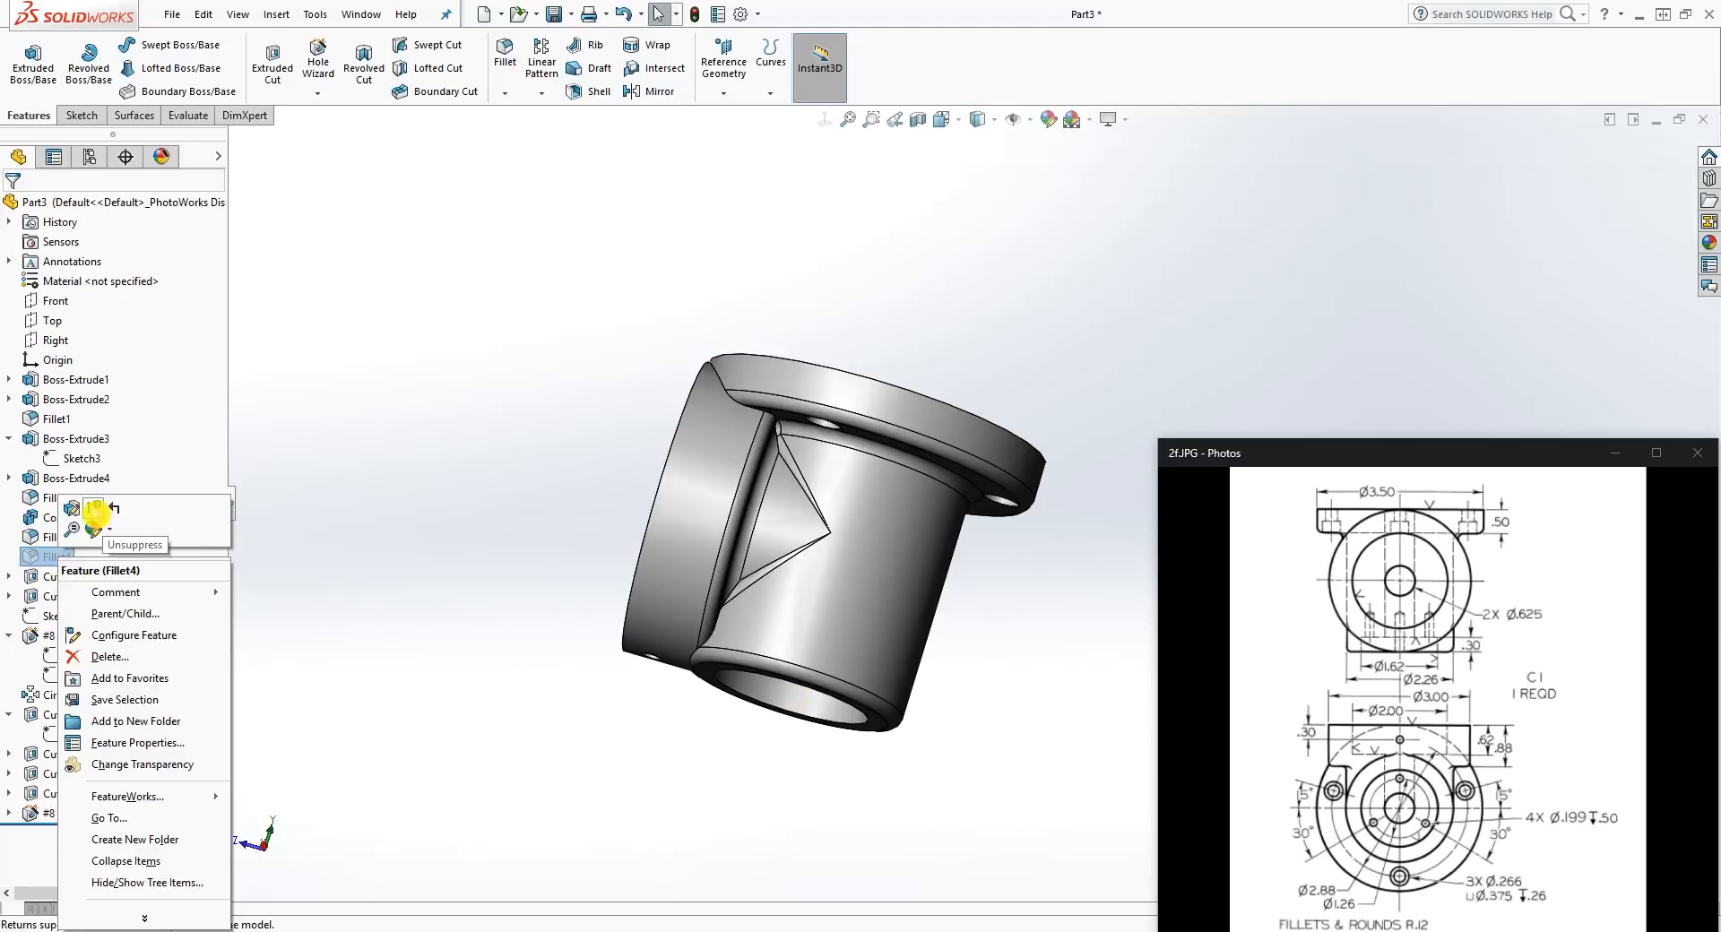
click(94, 508)
middle_drag(472, 512, 795, 244)
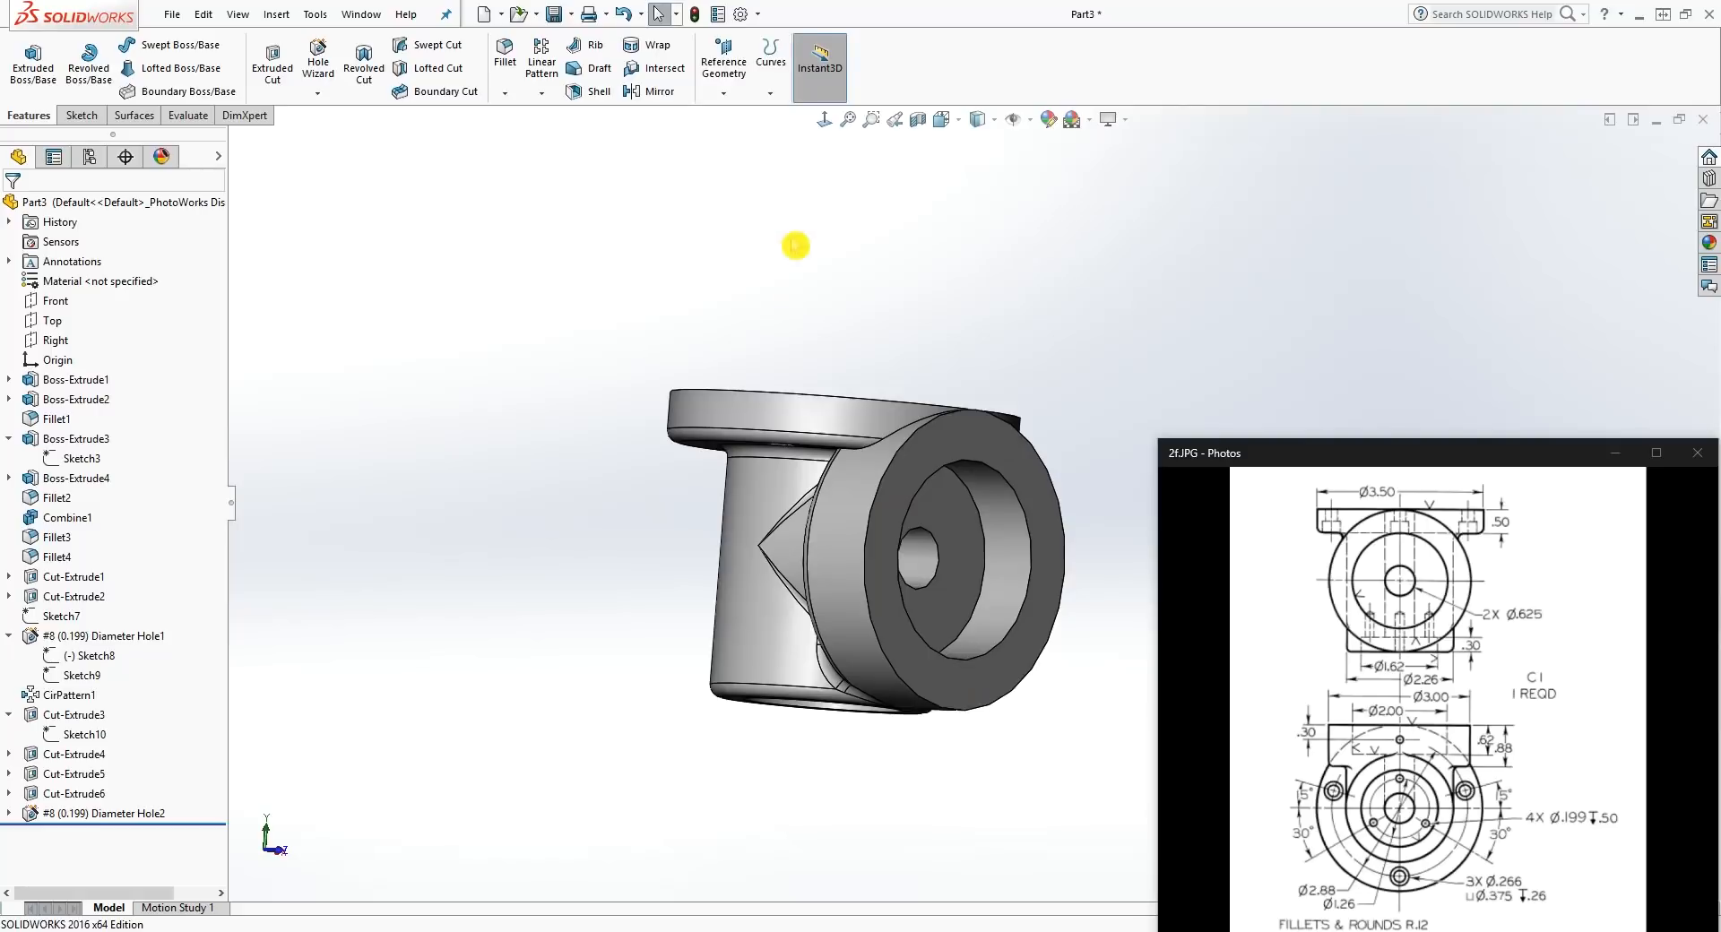
middle_drag(831, 150, 874, 581)
scroll(986, 548, down, 3)
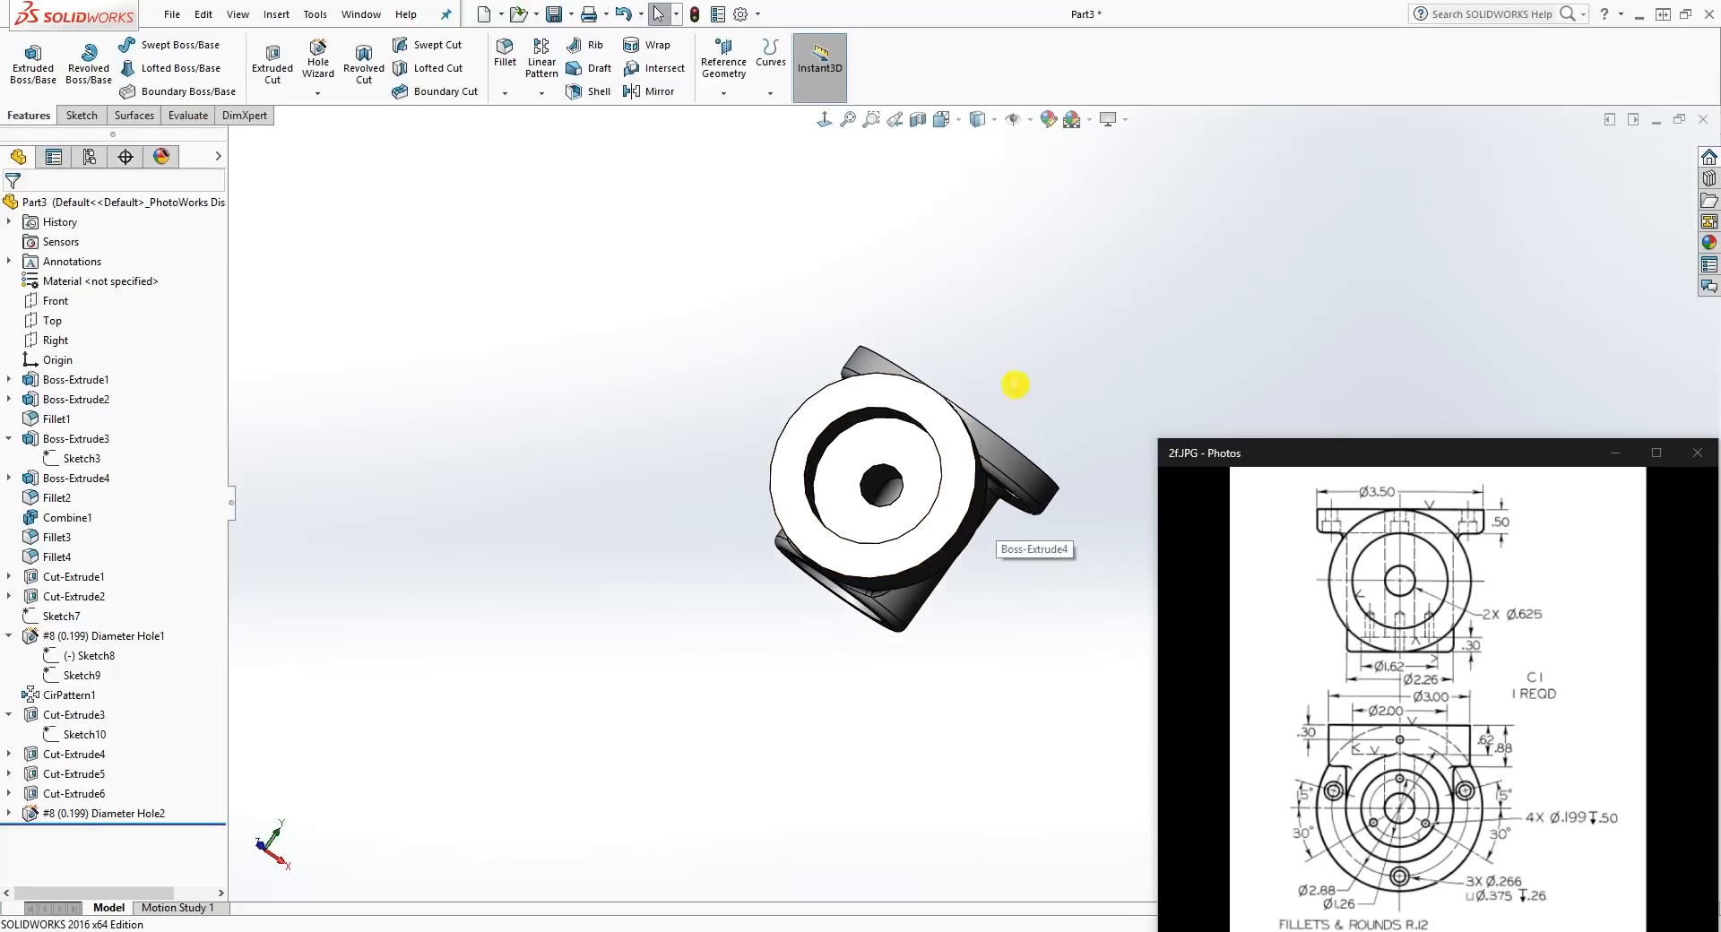
Step: Save the part to the Desktop under the name Part3
click(553, 13)
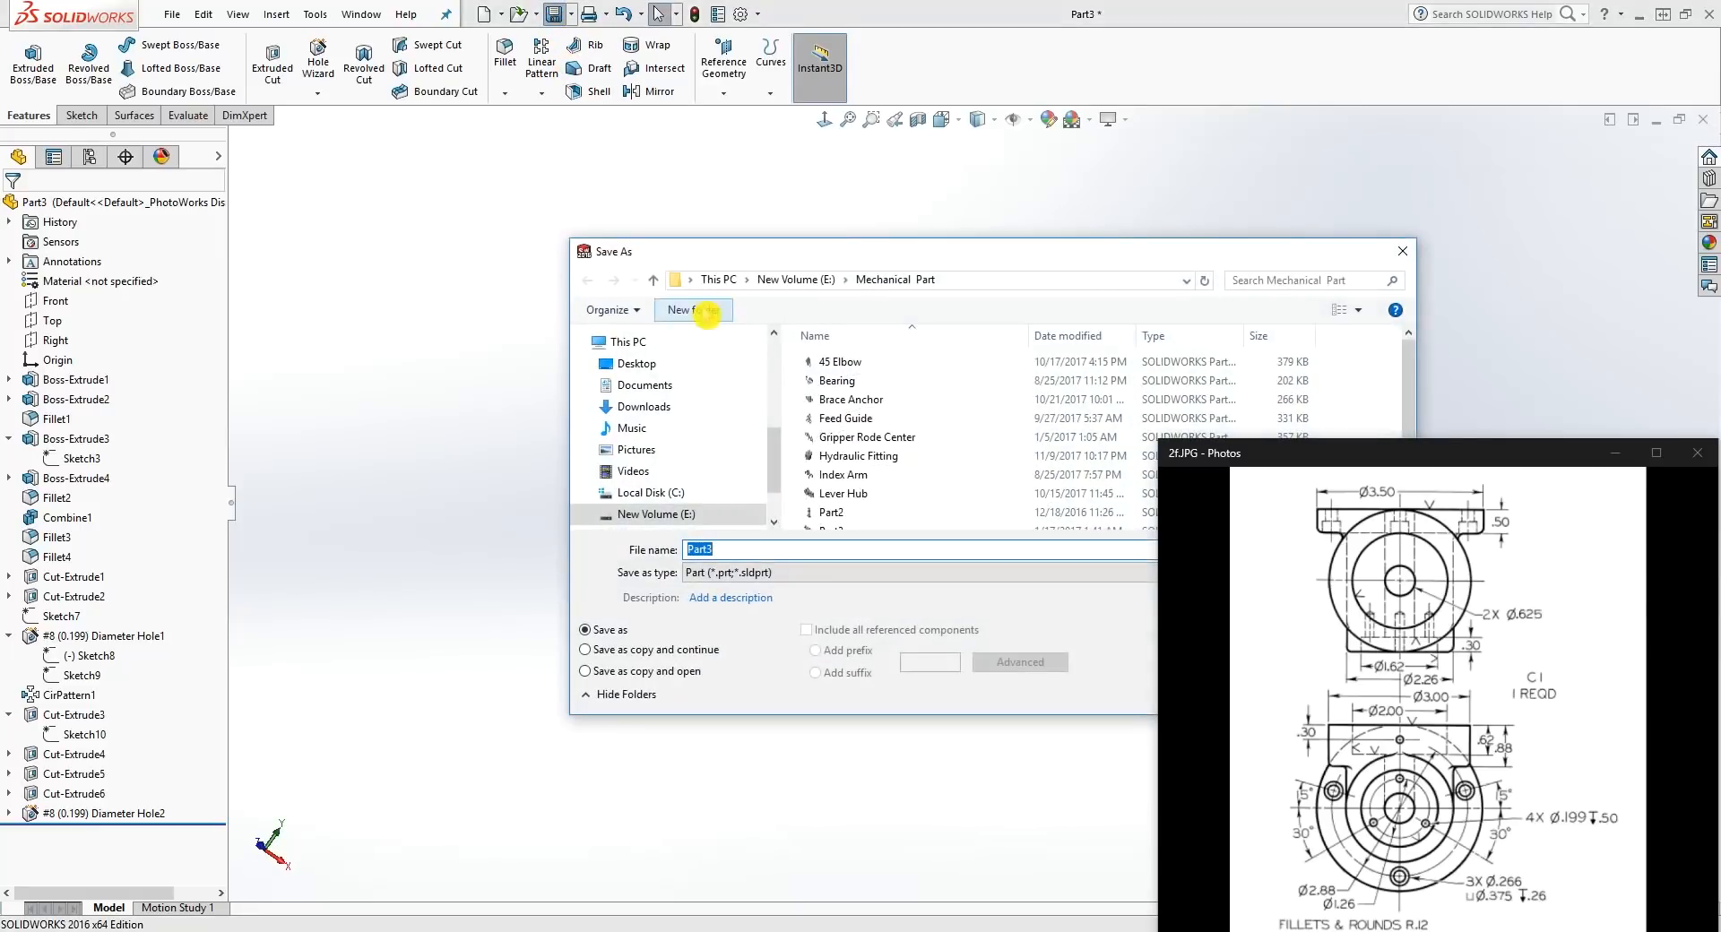
click(638, 364)
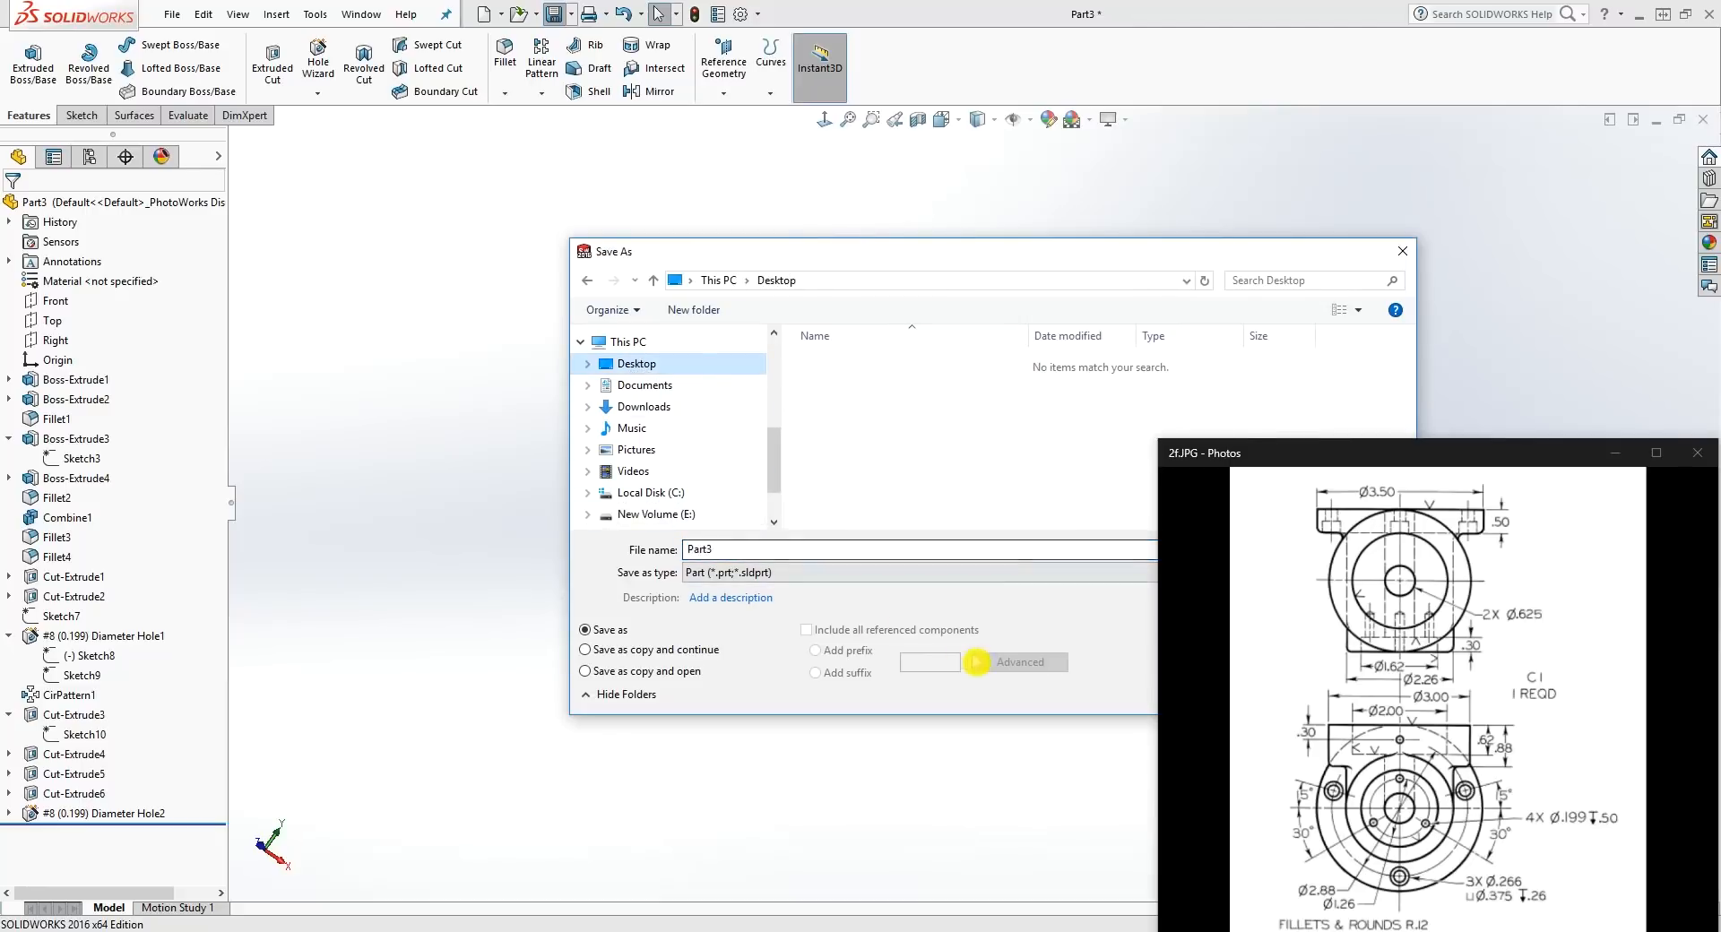
drag(1130, 260, 862, 154)
click(977, 585)
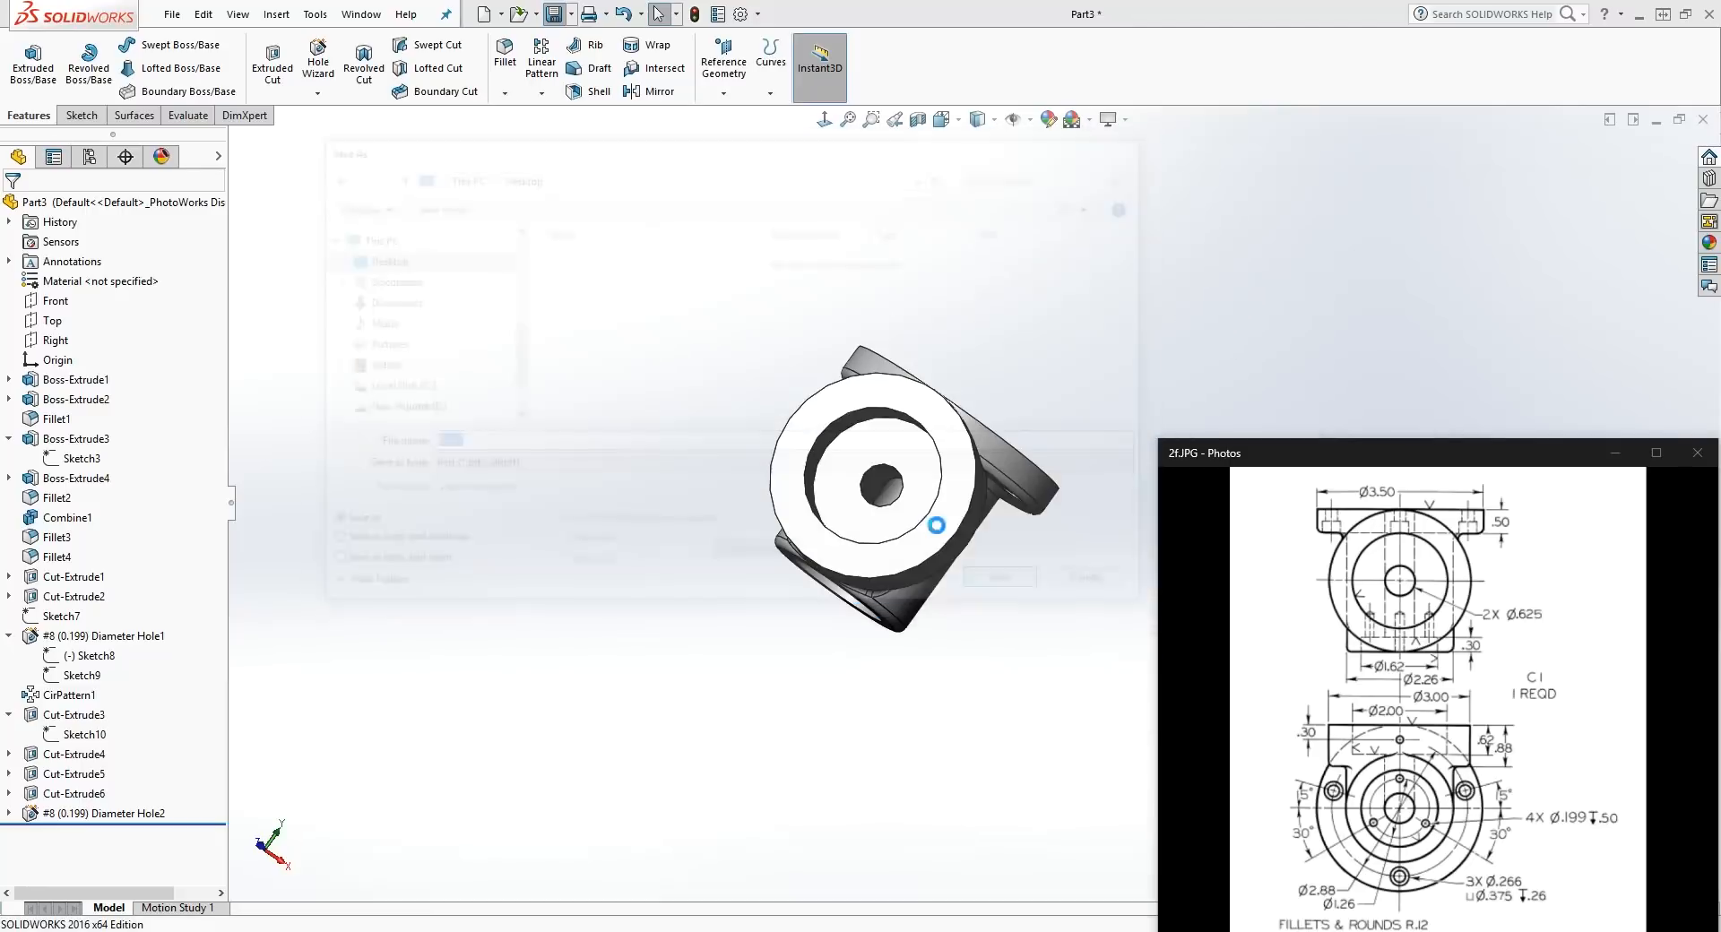
middle_drag(783, 459, 830, 394)
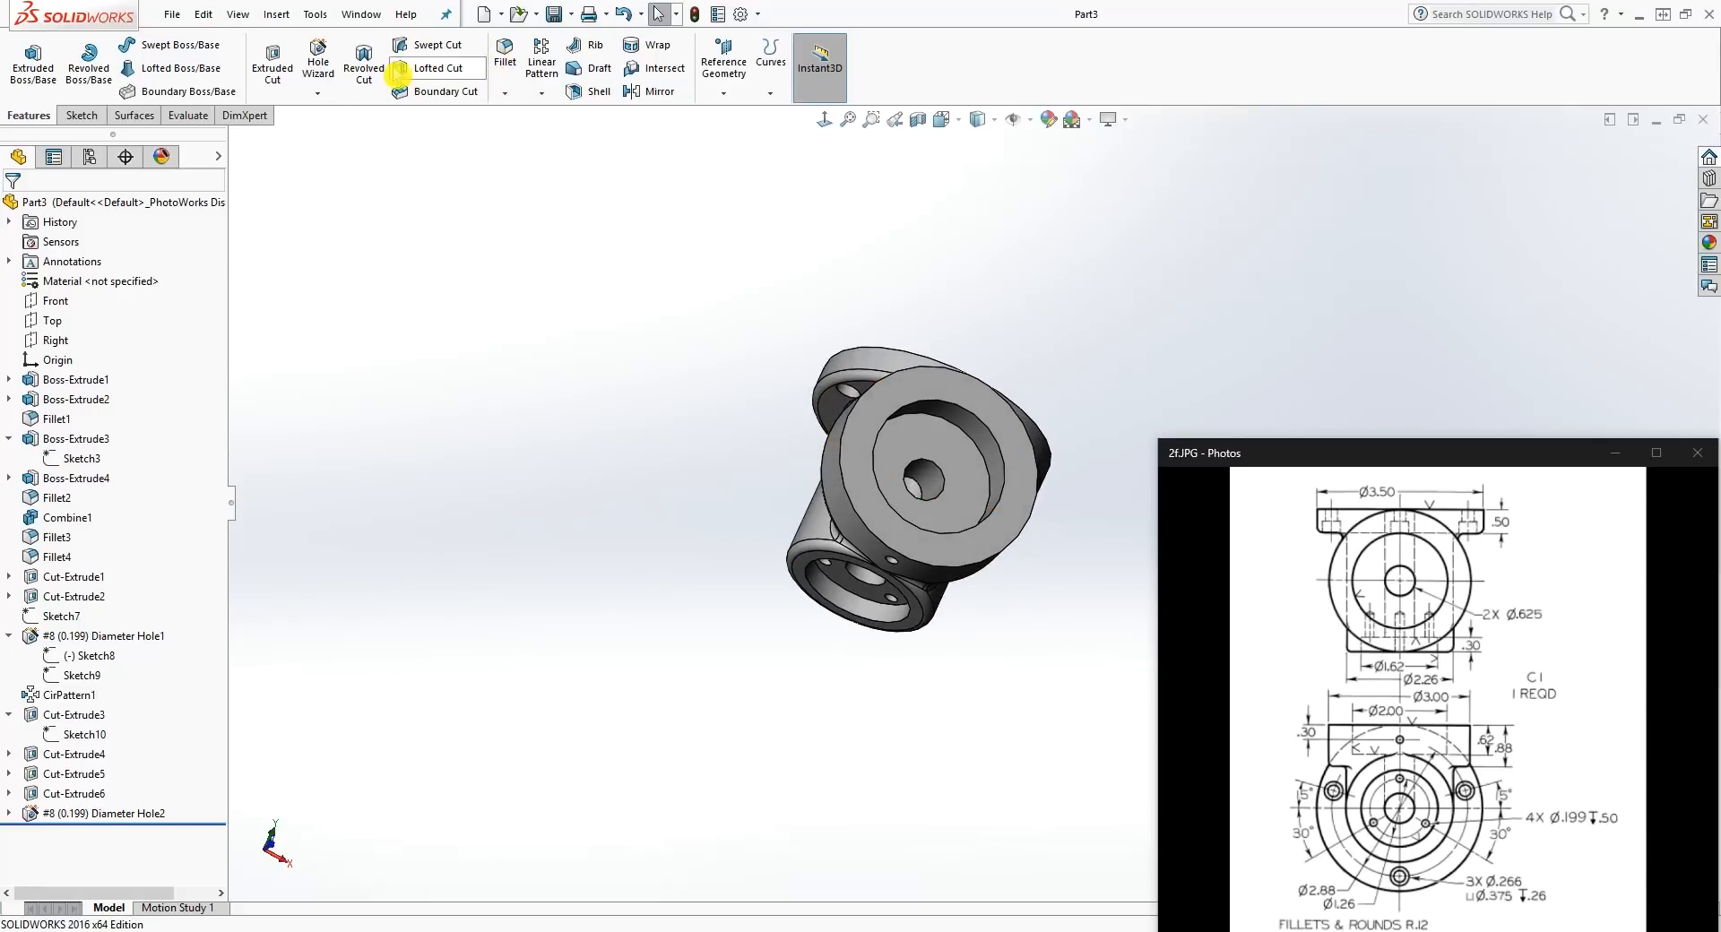
Step: Create a new drawing and place the Front view of Part3 in the upper left area of the sheet at sheet scale
click(483, 14)
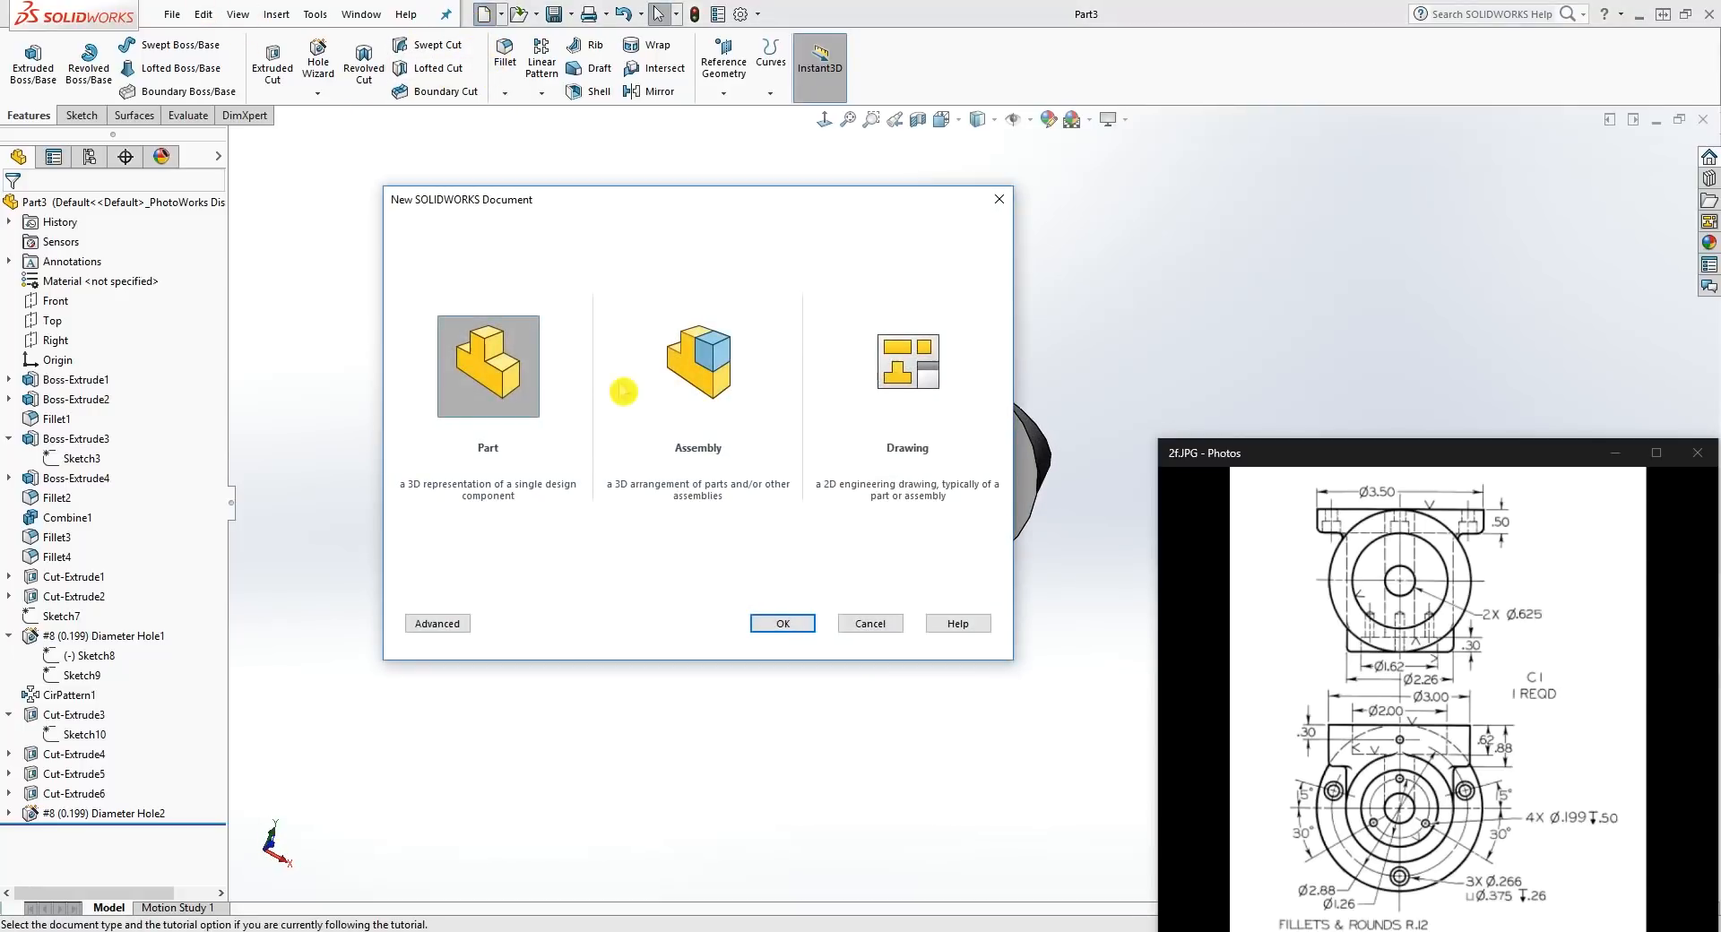
click(907, 443)
click(782, 625)
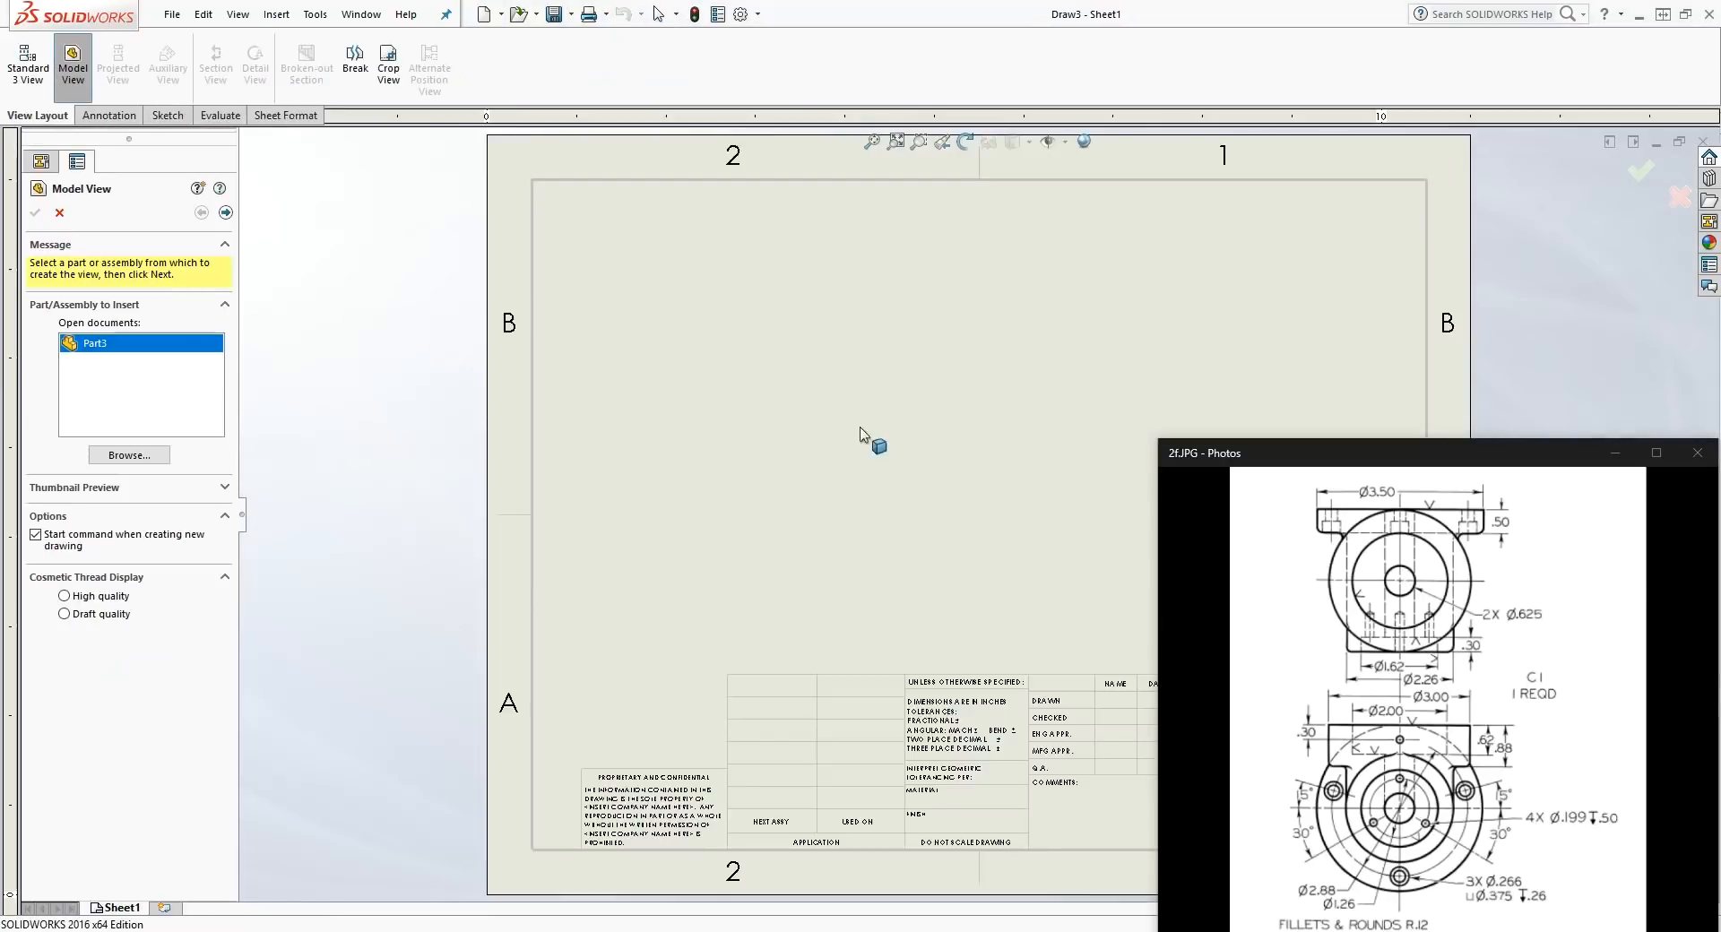
double_click(95, 346)
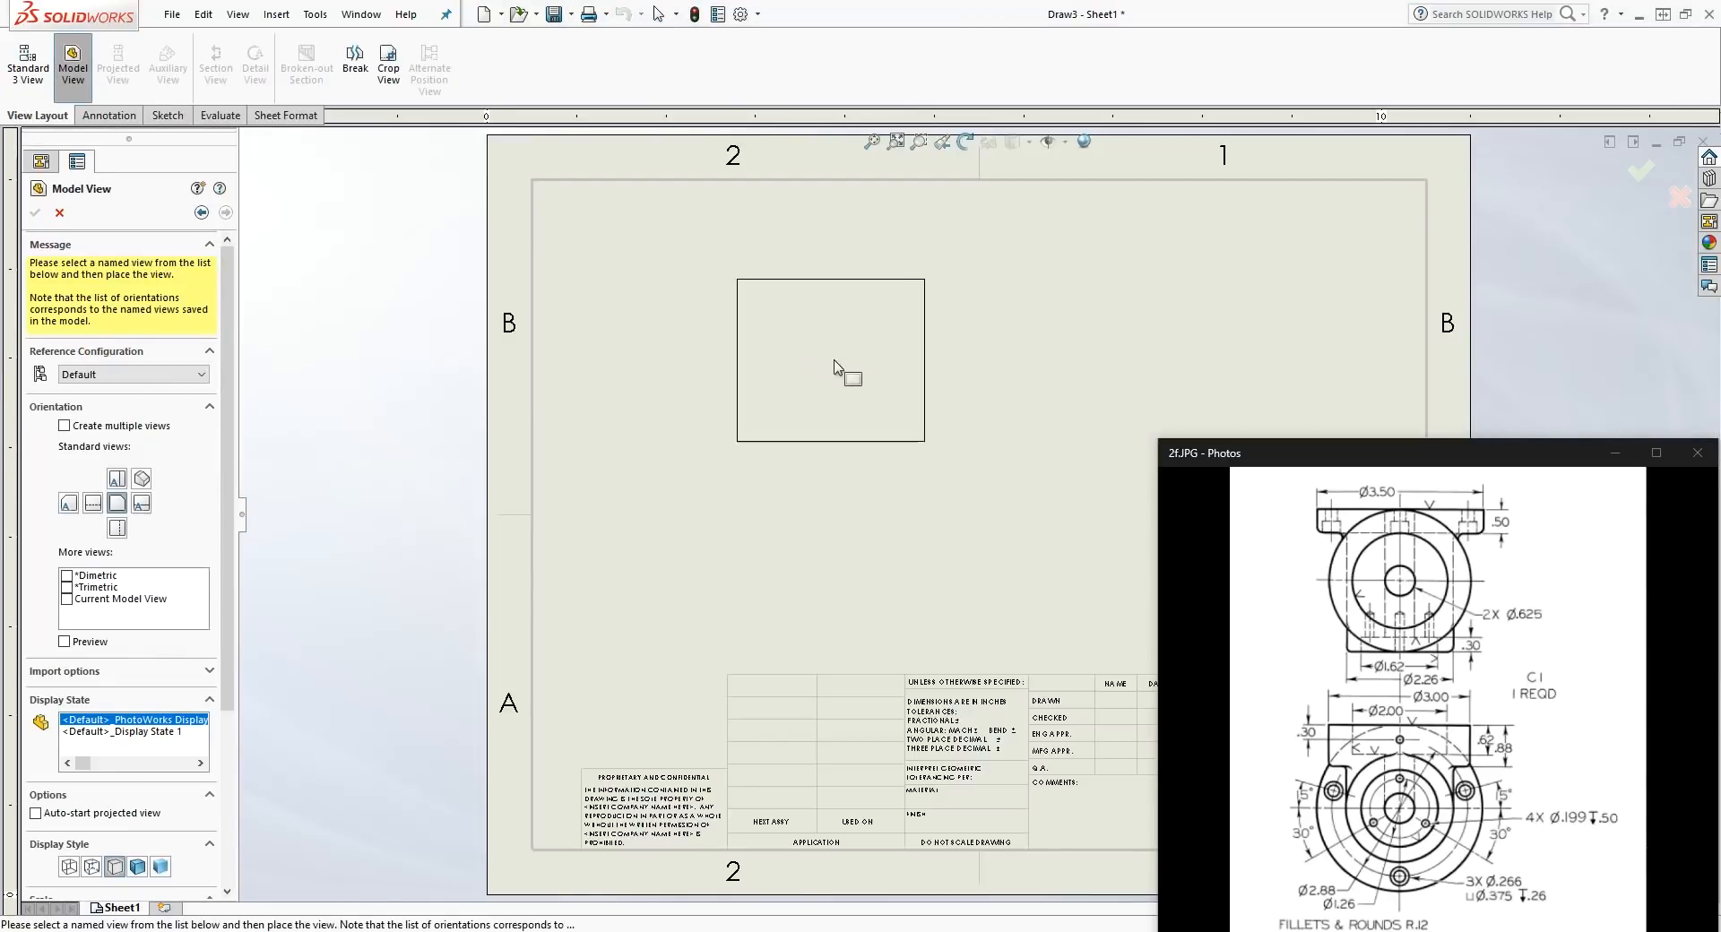
click(835, 352)
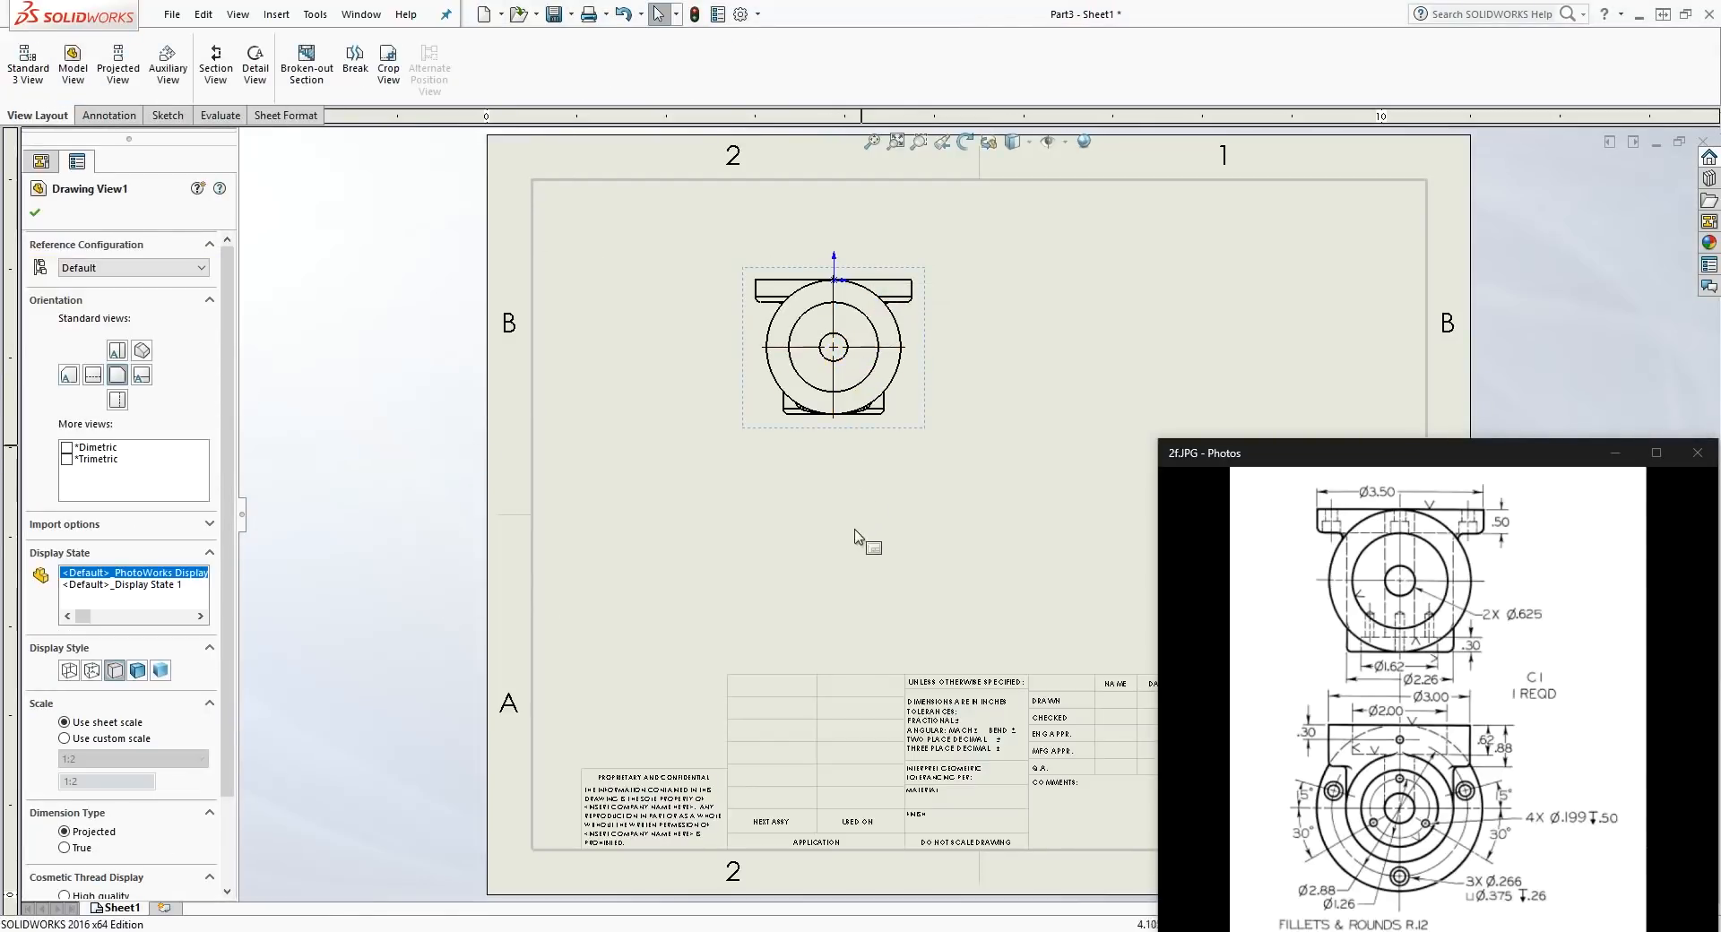
click(118, 67)
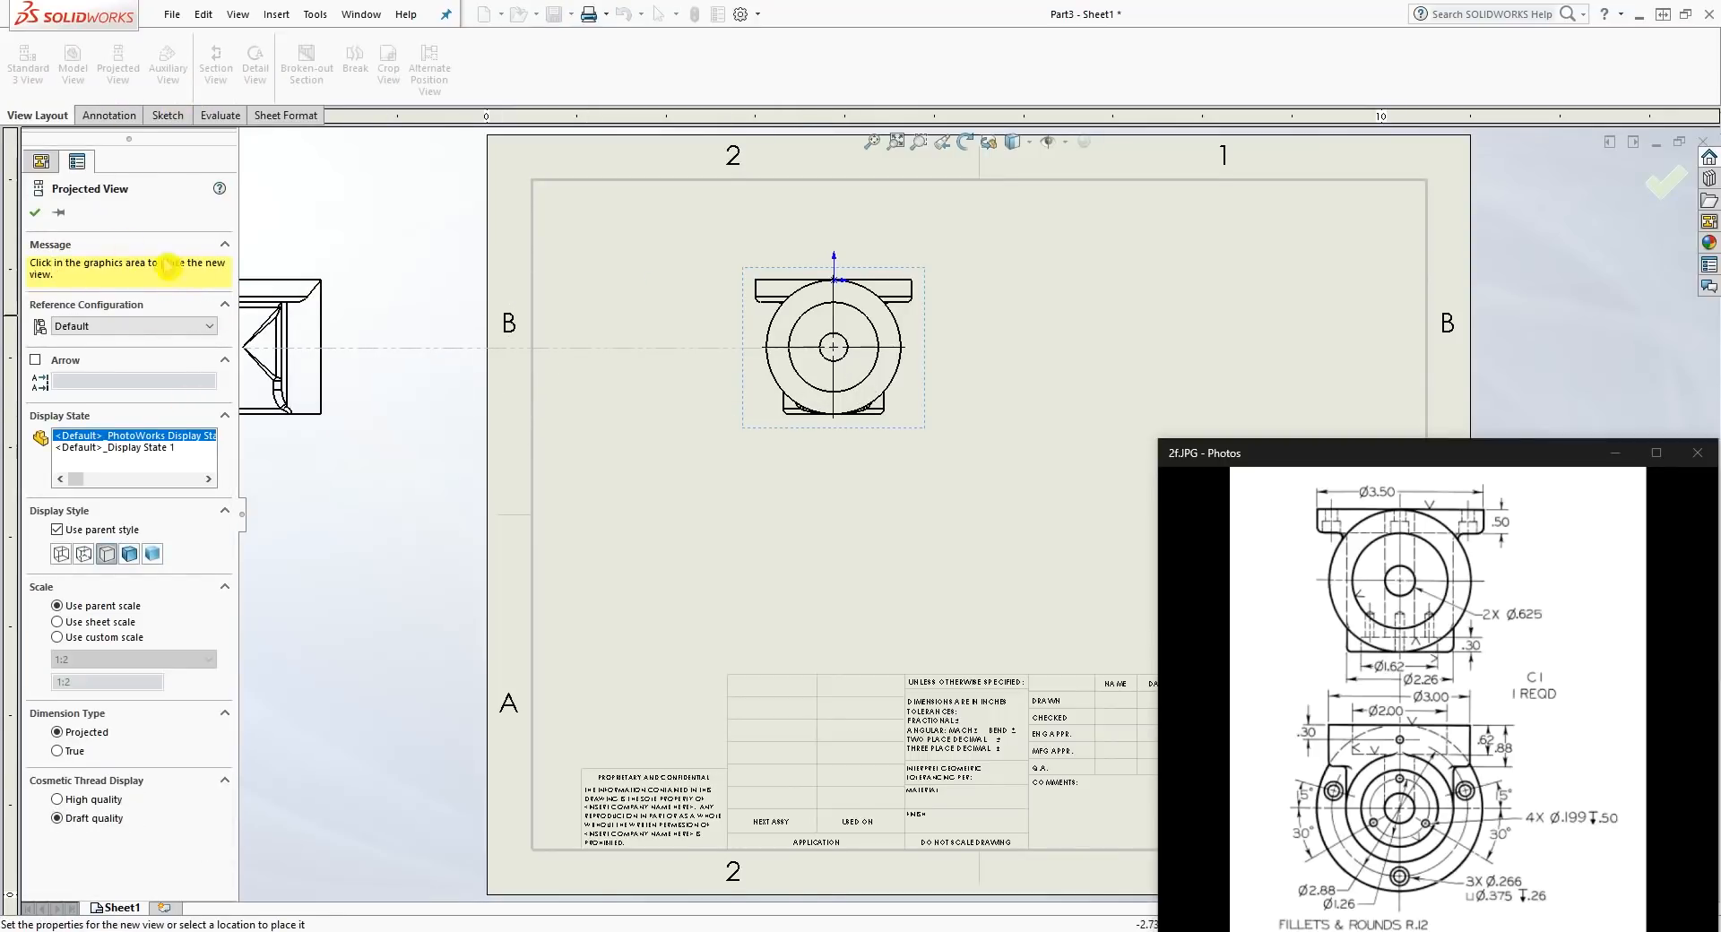
key(Escape)
click(787, 348)
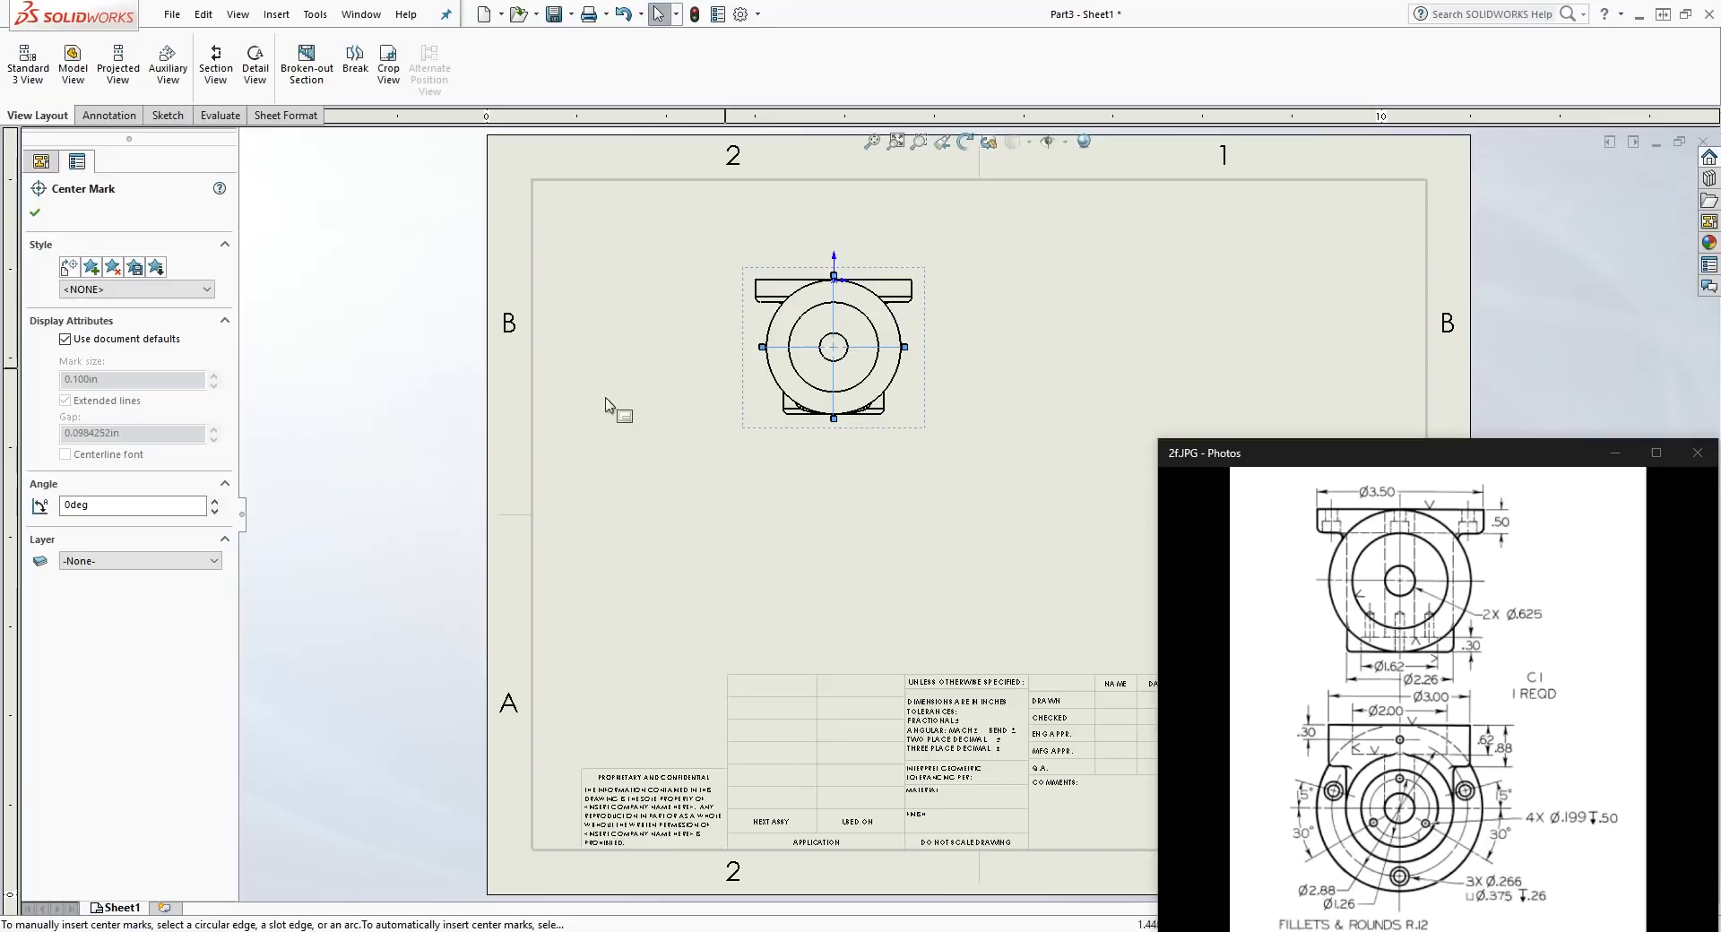
click(980, 487)
Step: Project a view from the Front view and place it directly below, above the title block
click(919, 414)
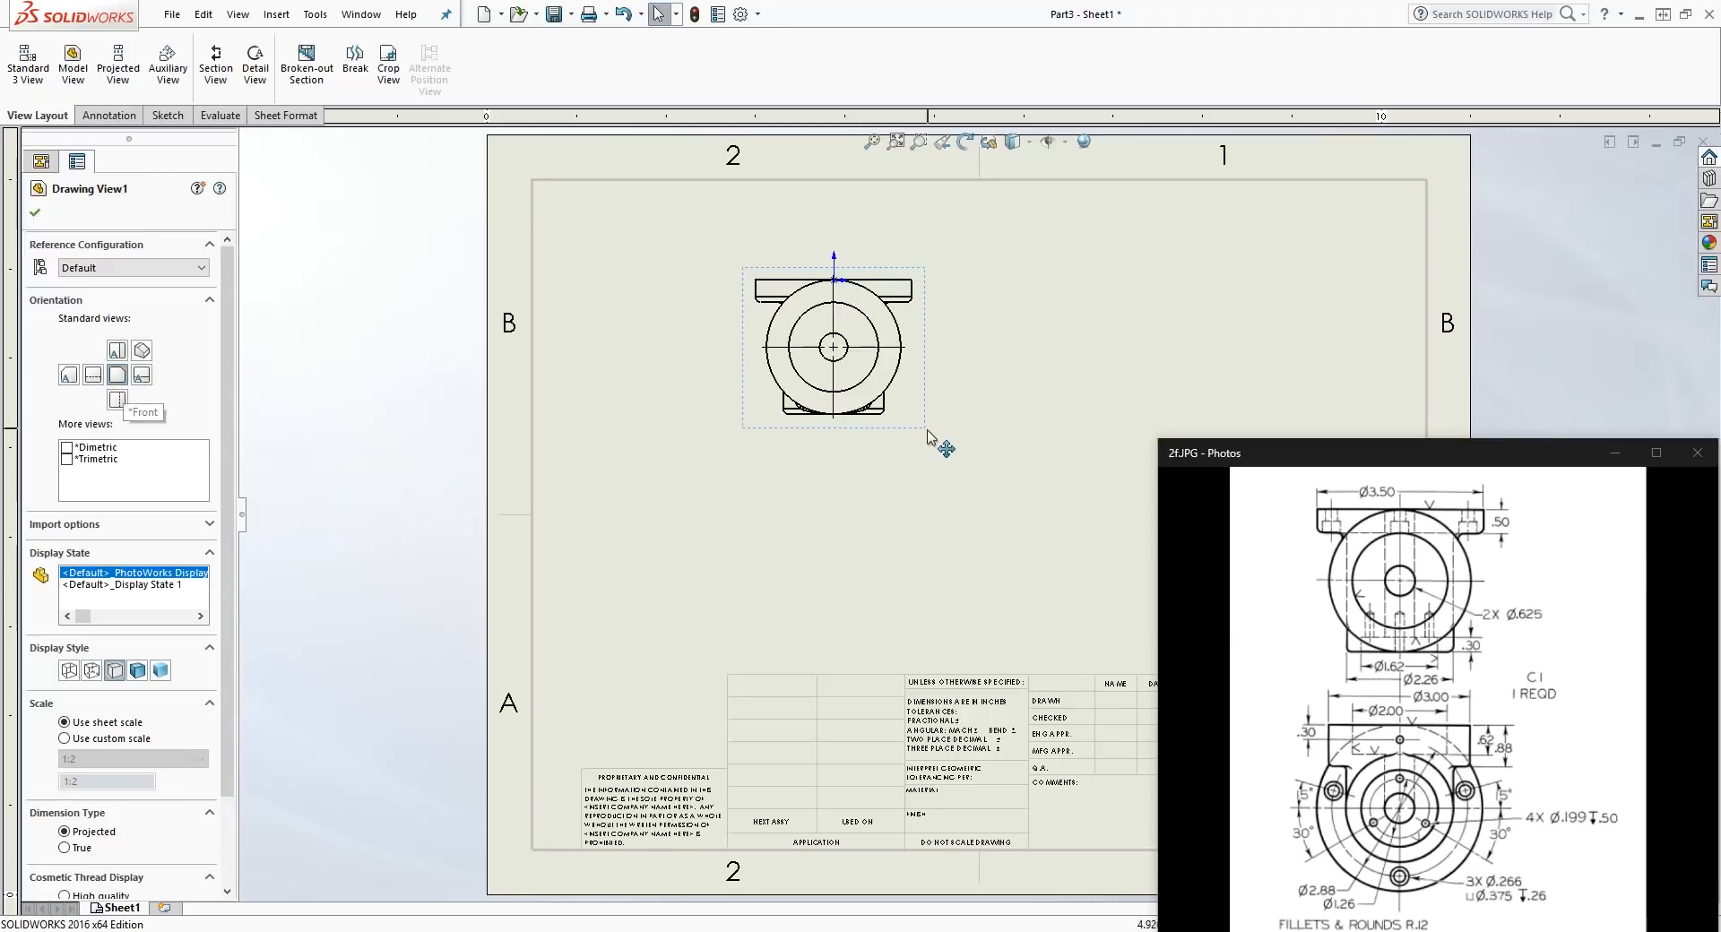
click(126, 79)
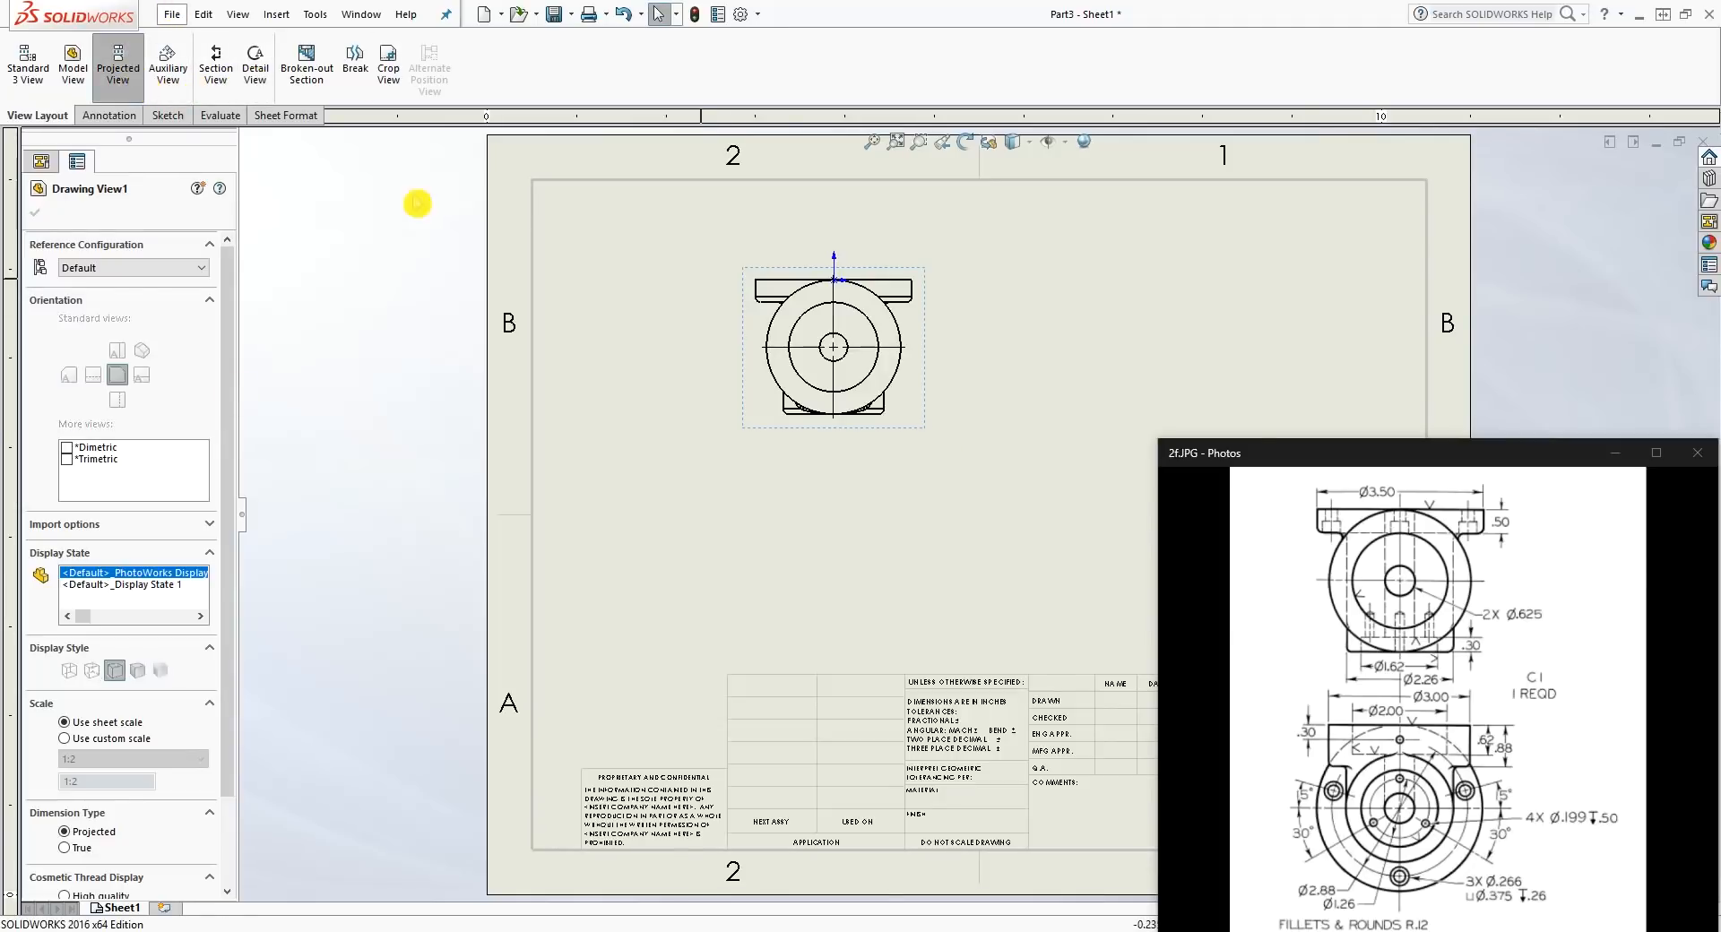
key(Escape)
click(915, 399)
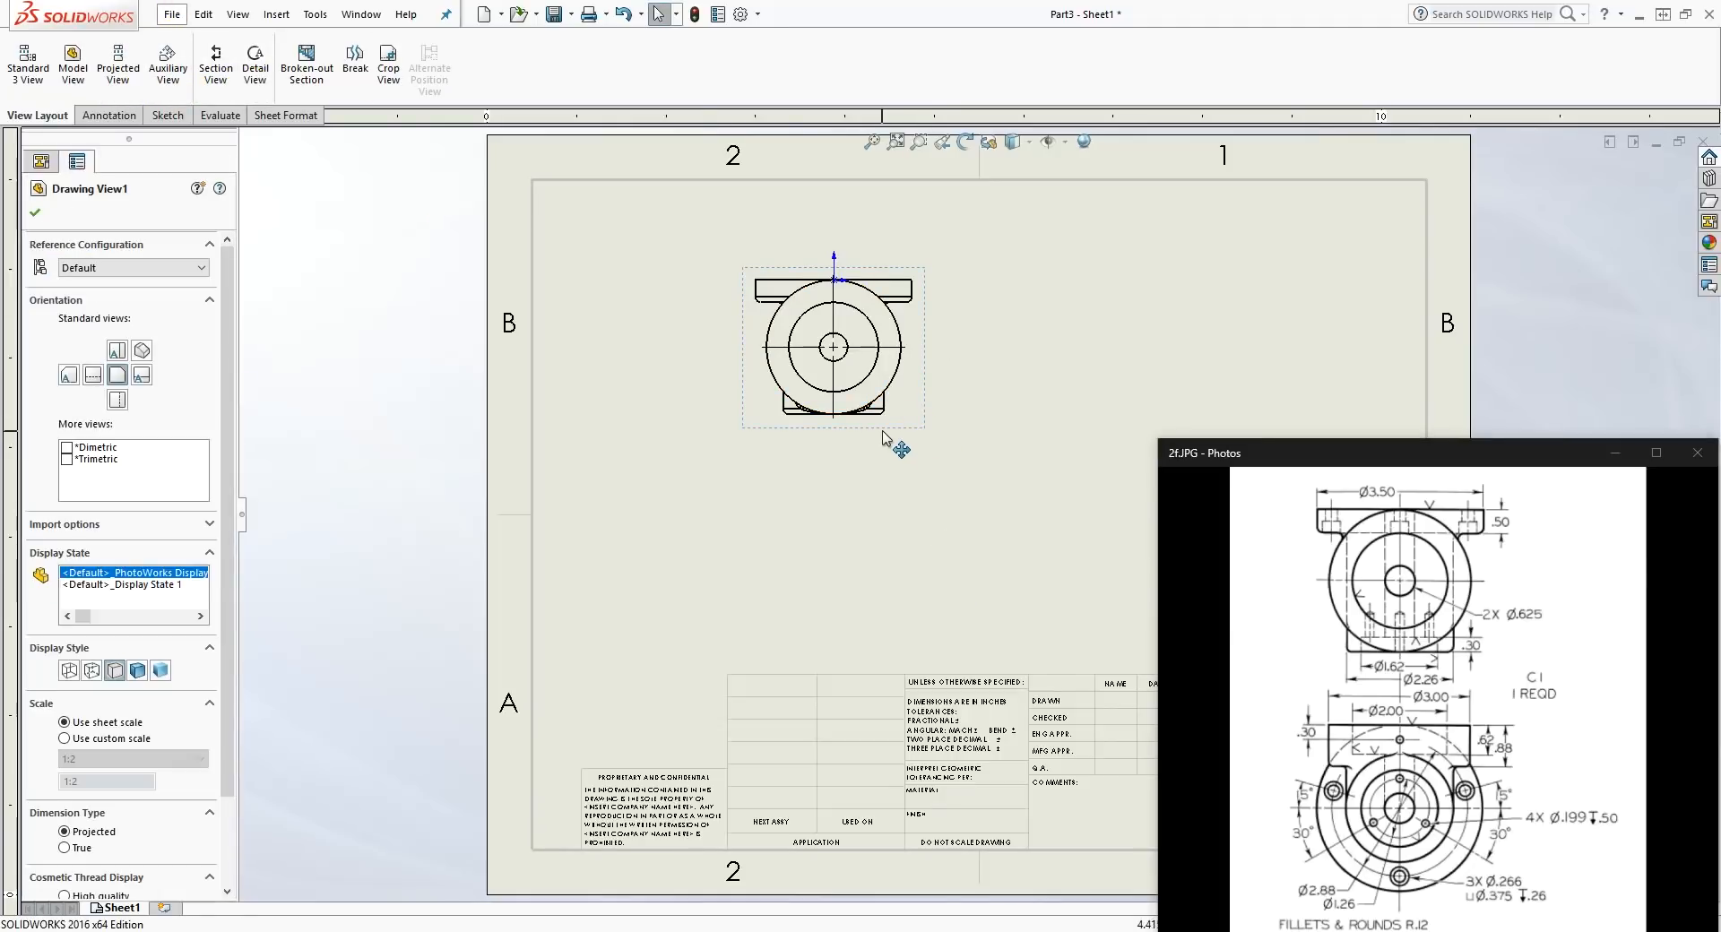
click(117, 65)
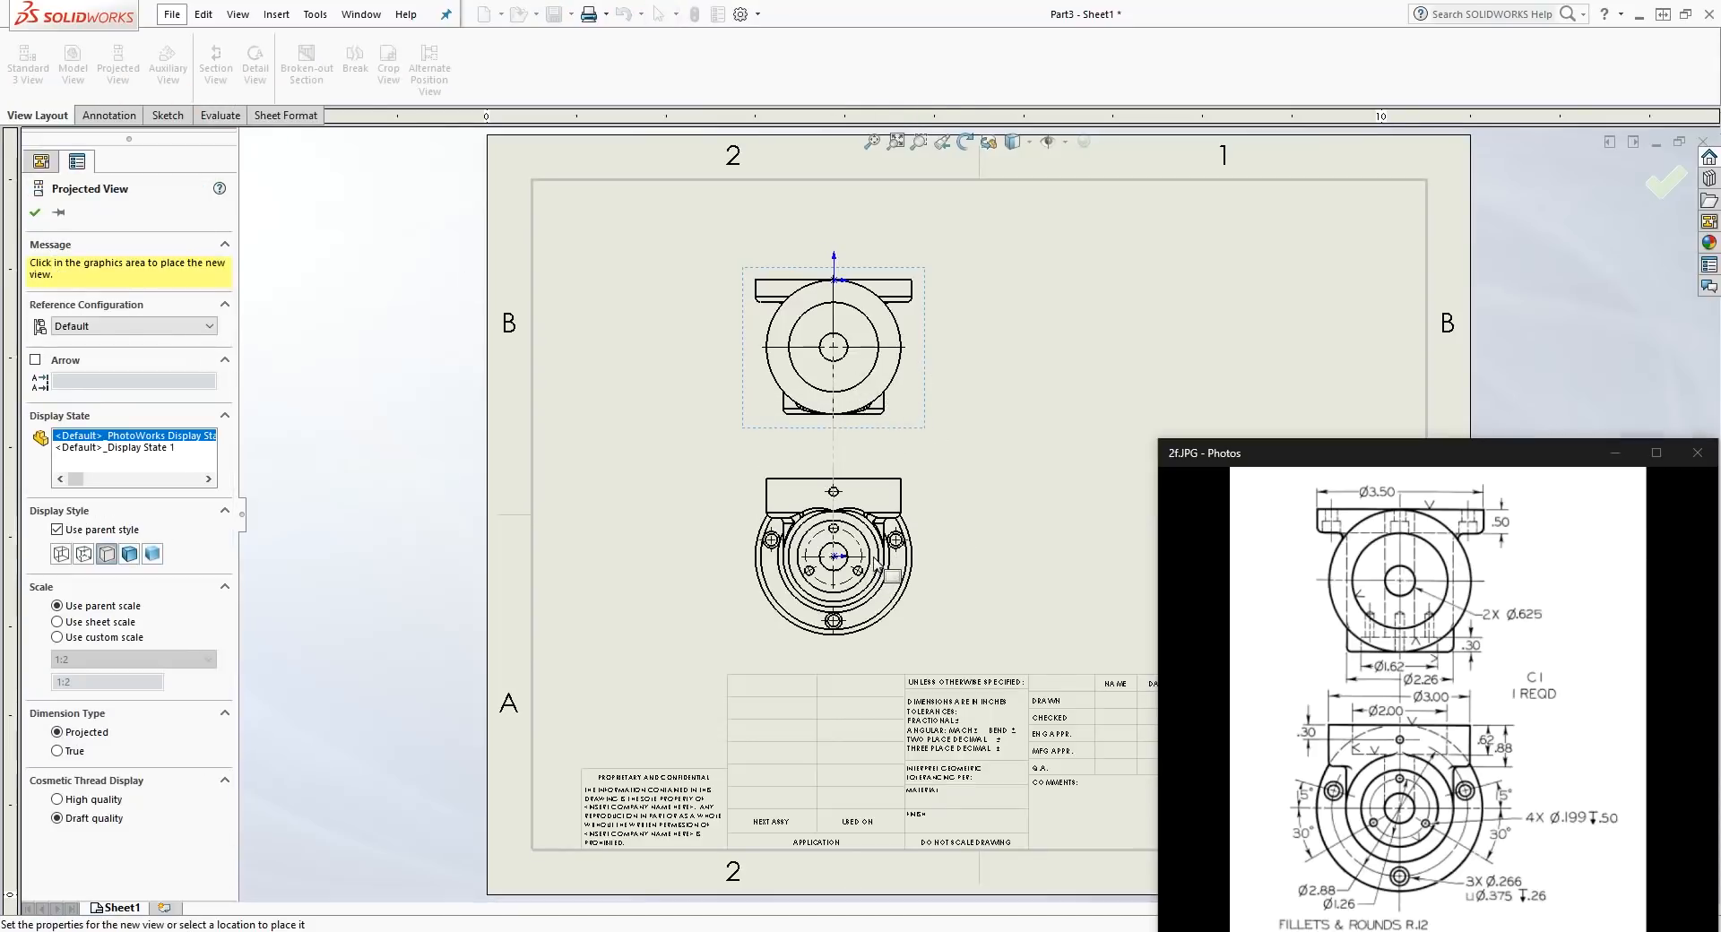
click(876, 565)
Step: Set the Front view's display style to Hidden Lines Visible, with the projected view following its parent style
scroll(983, 602, down, 3)
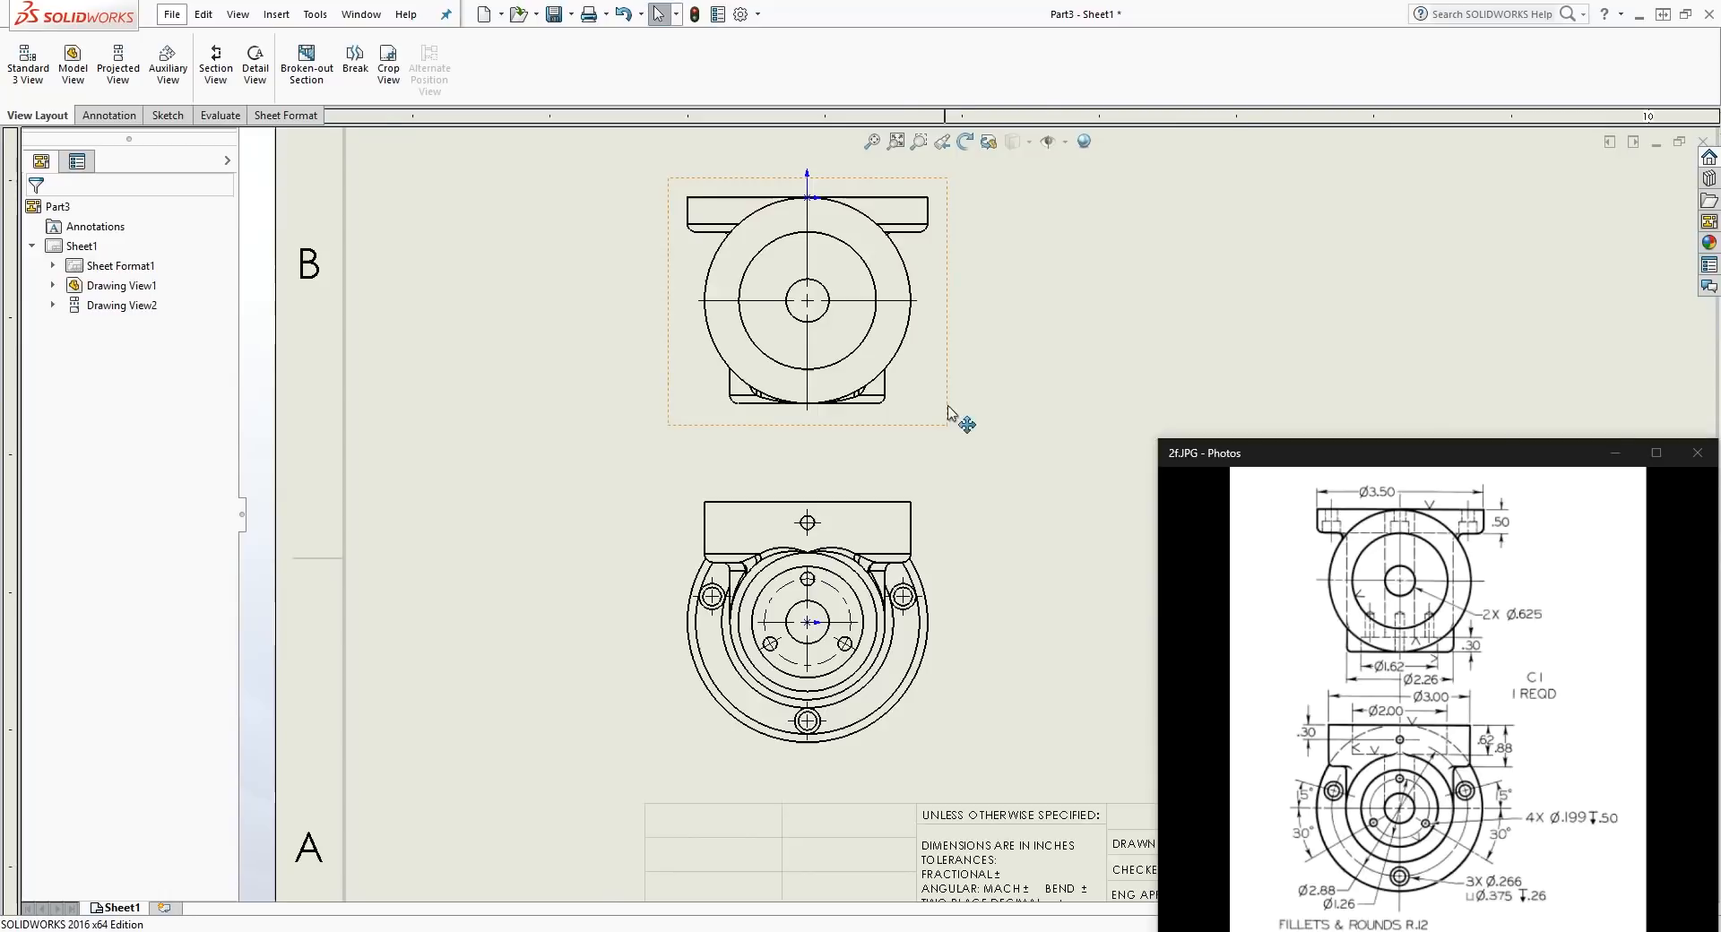
scroll(952, 420, up, 2)
click(896, 457)
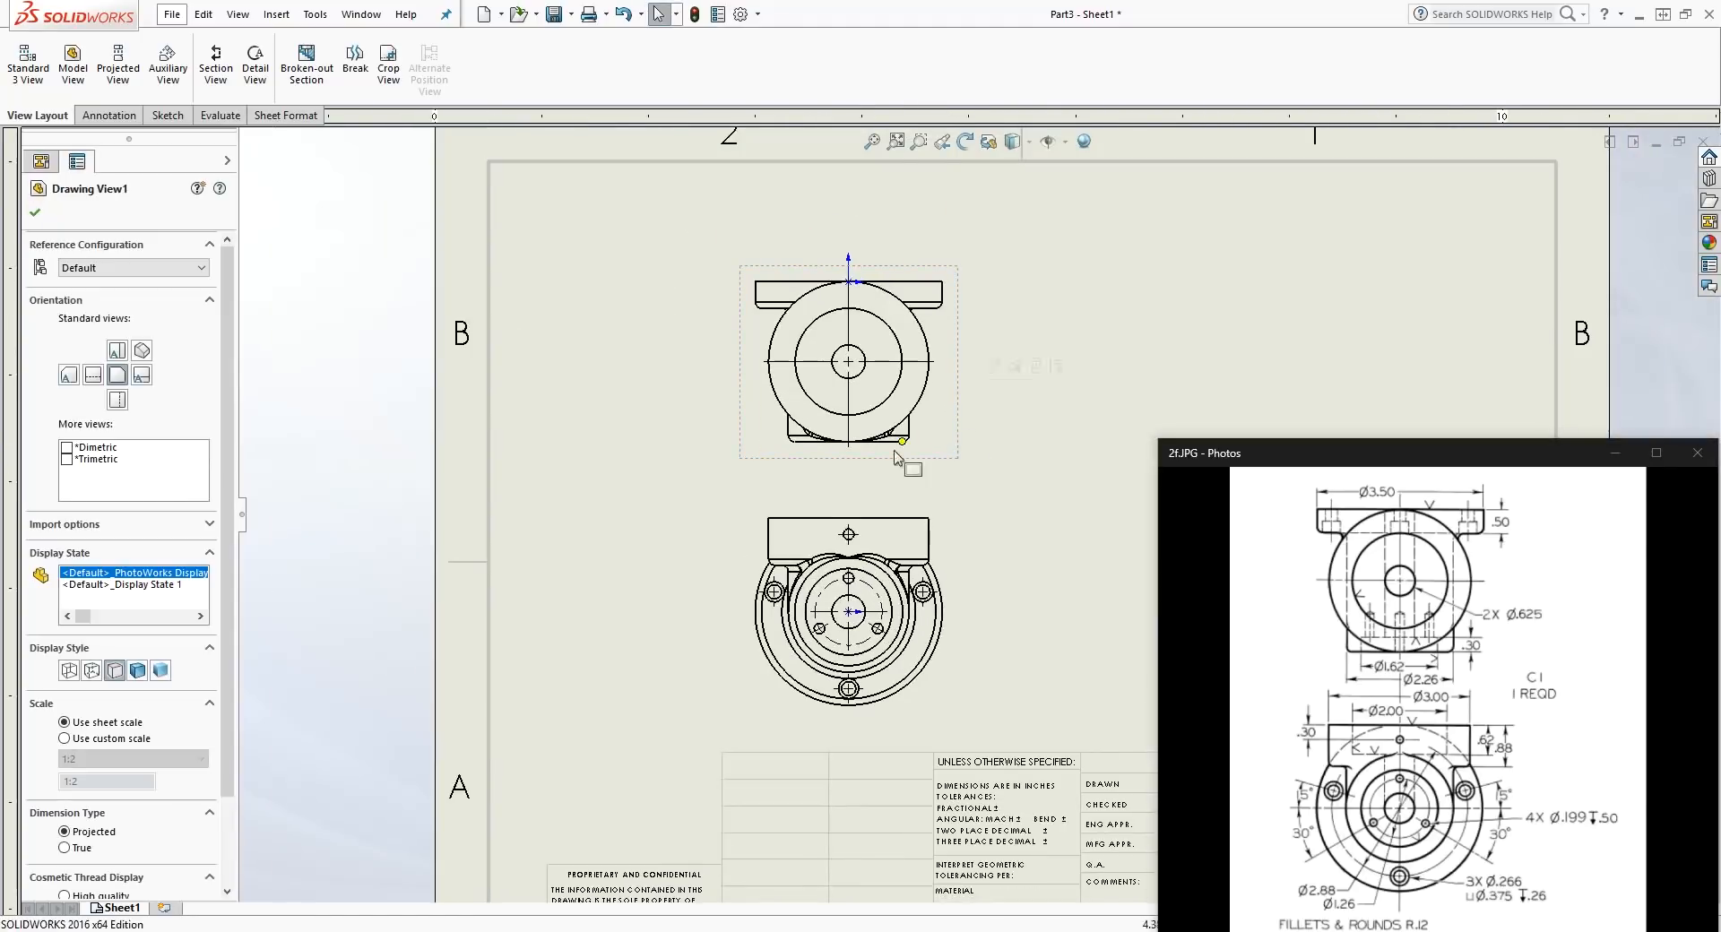
click(92, 670)
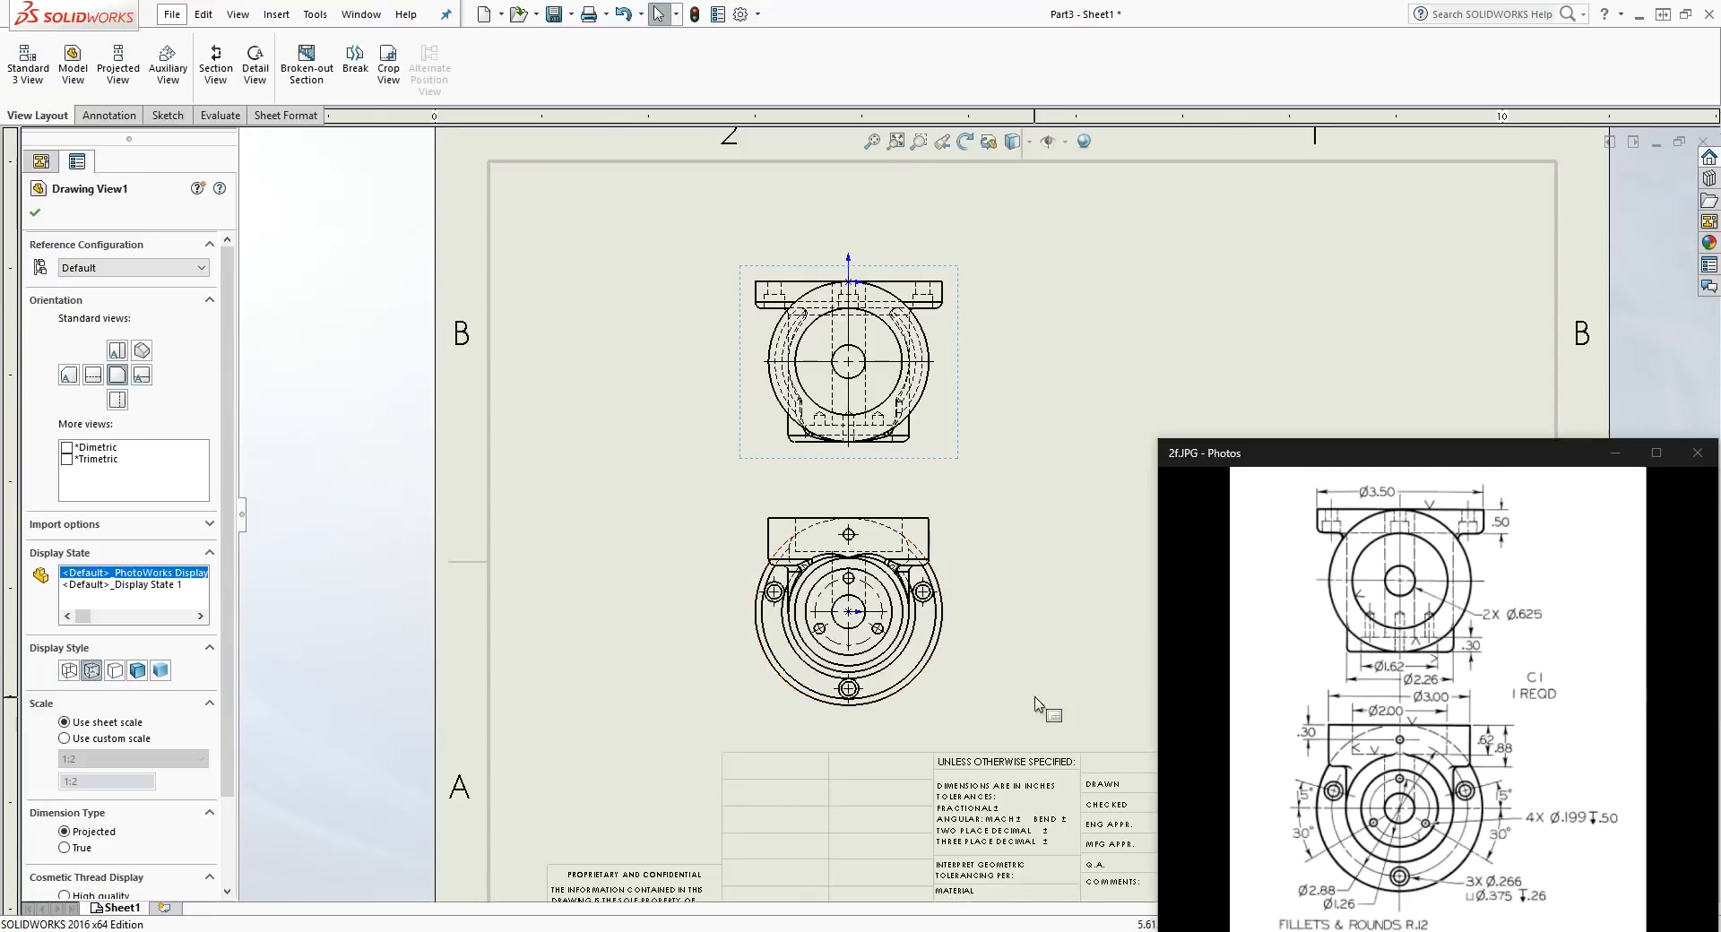
Step: Set both the Front view and the projected view below it to Tangent Edges Removed
key(f)
right_click(939, 357)
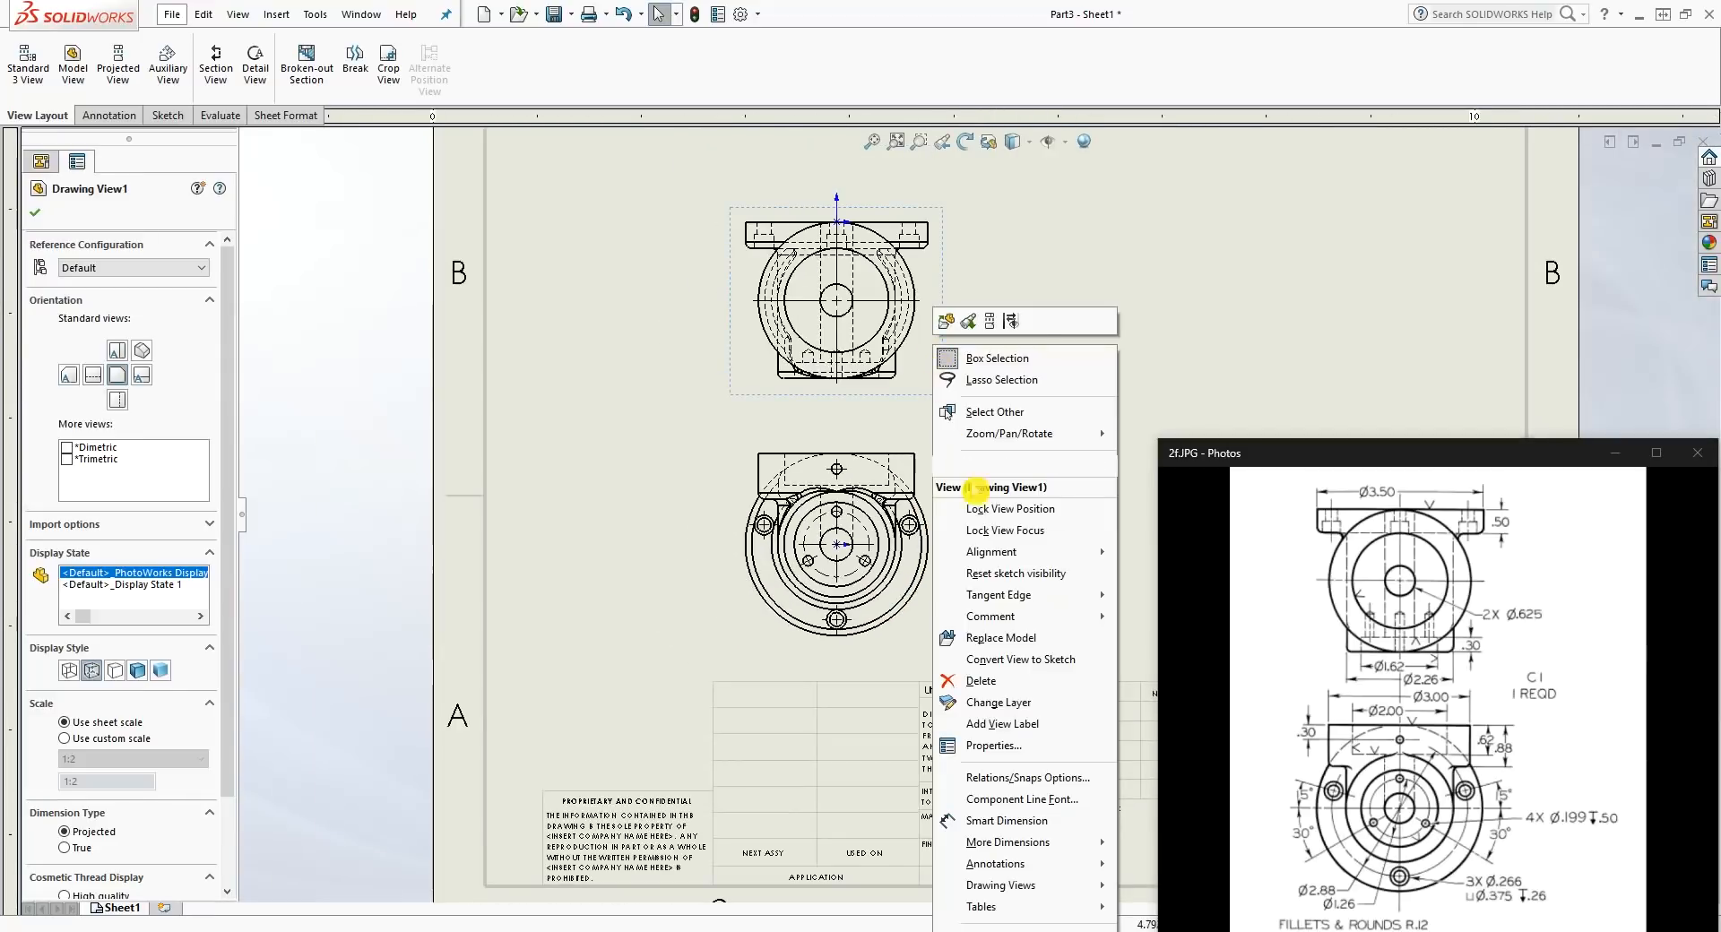
mouse_move(1038, 618)
mouse_move(1083, 600)
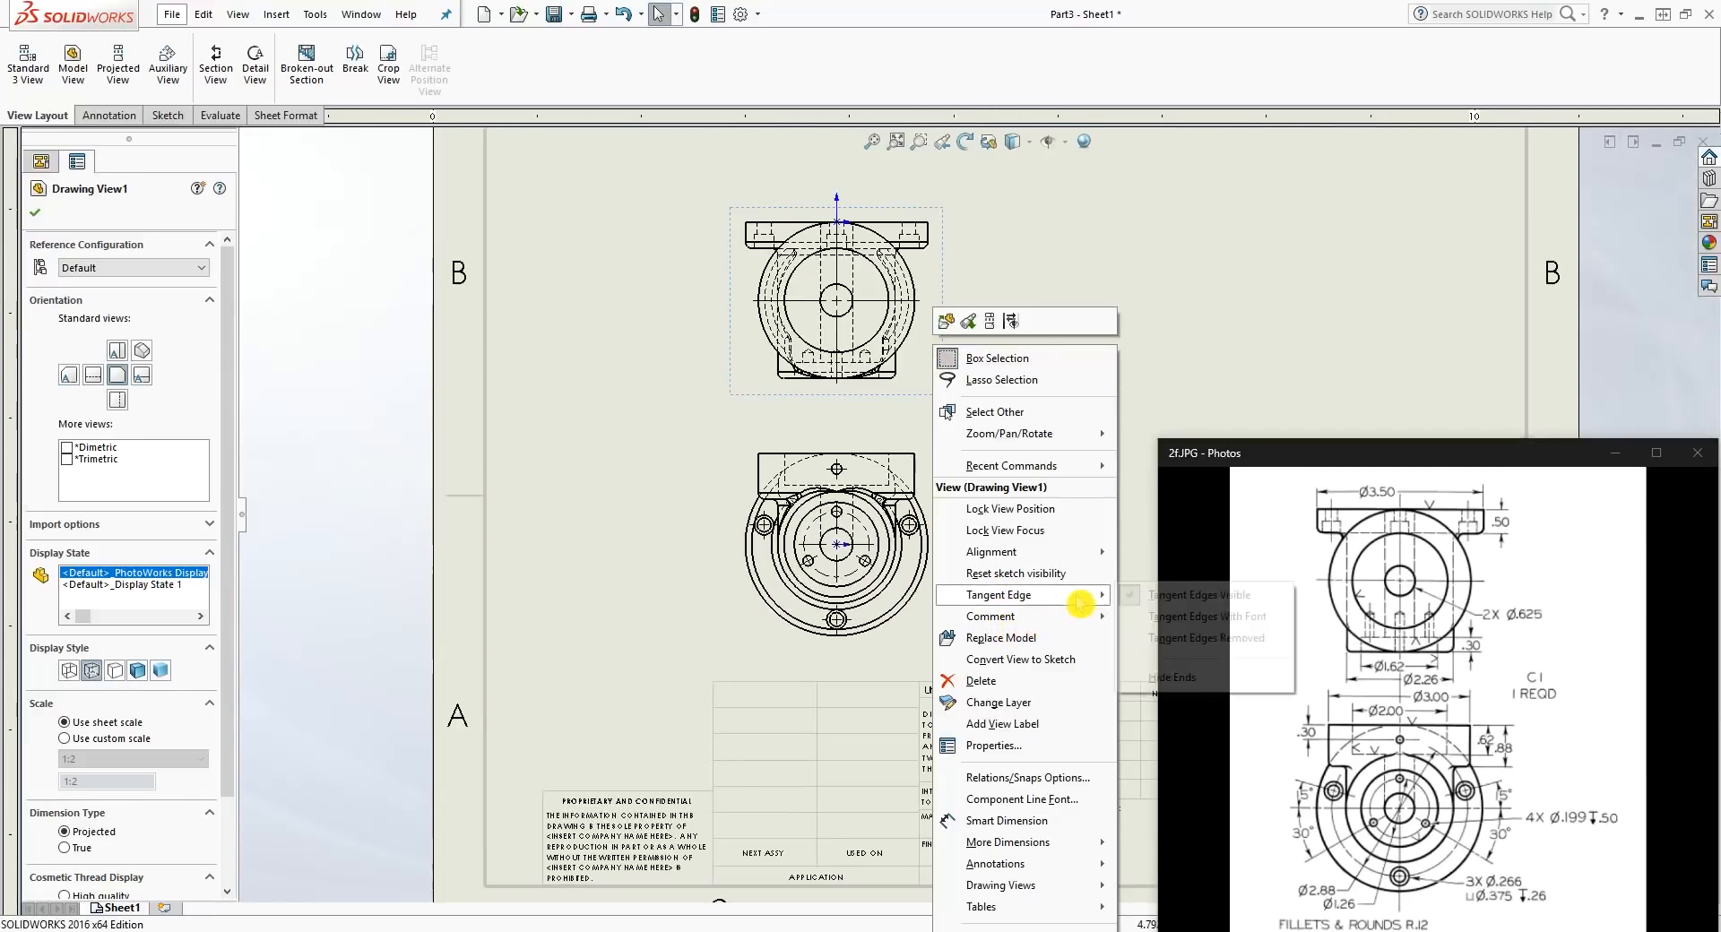
click(1201, 639)
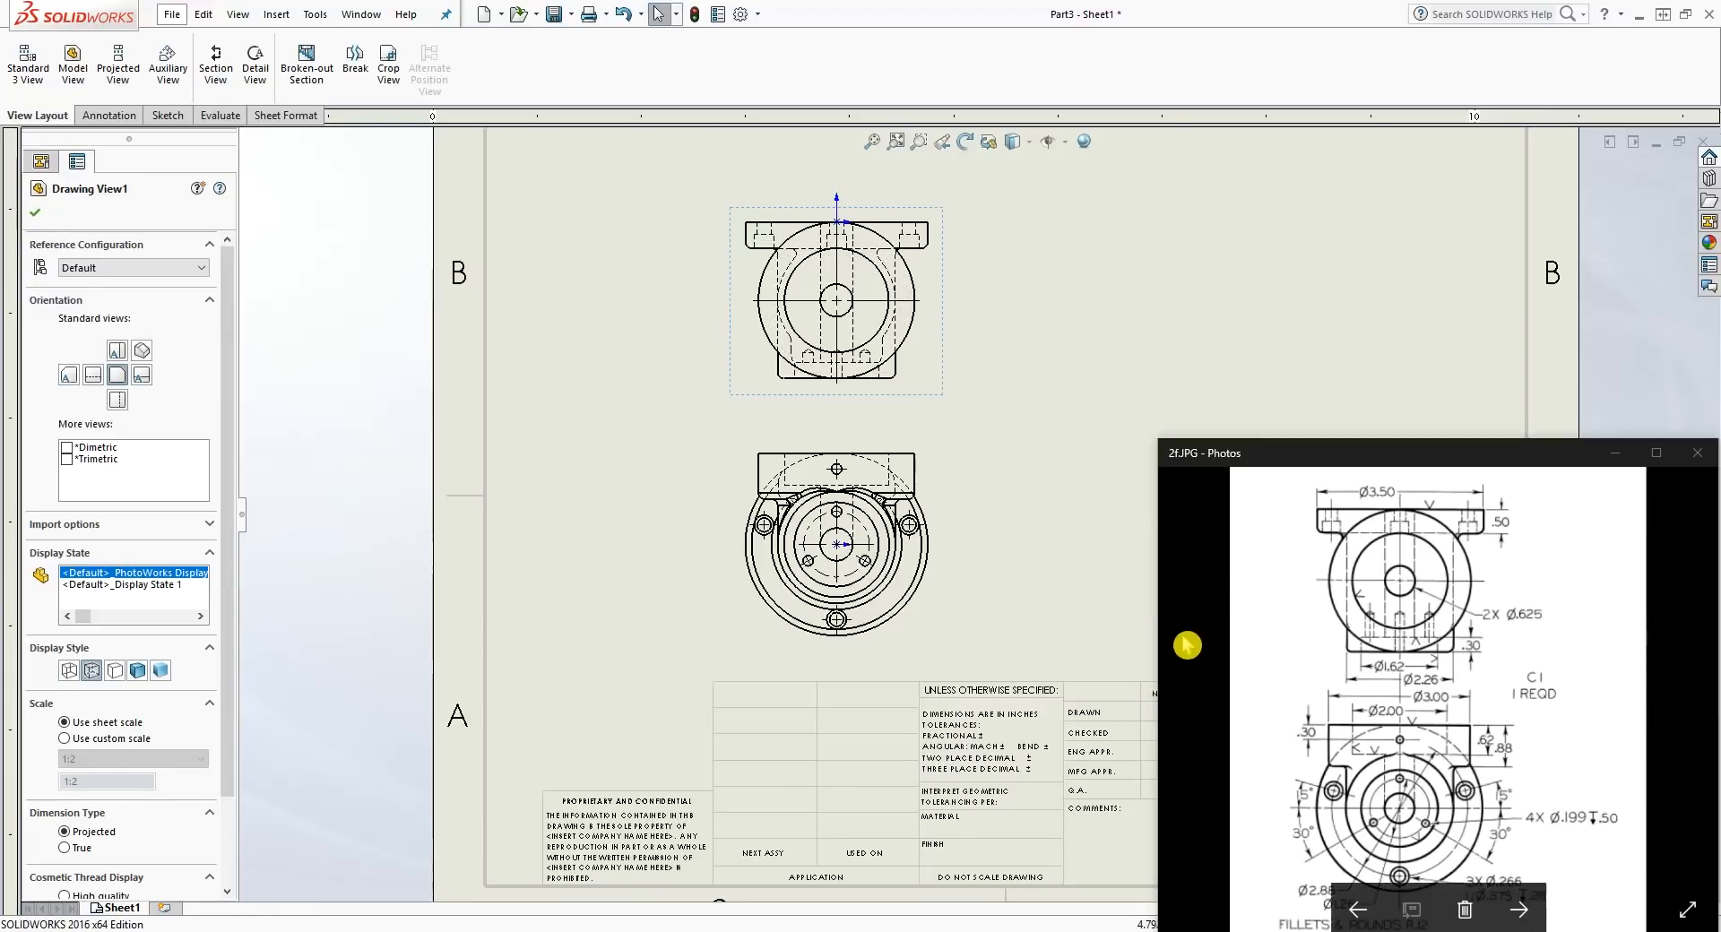
click(928, 591)
right_click(928, 592)
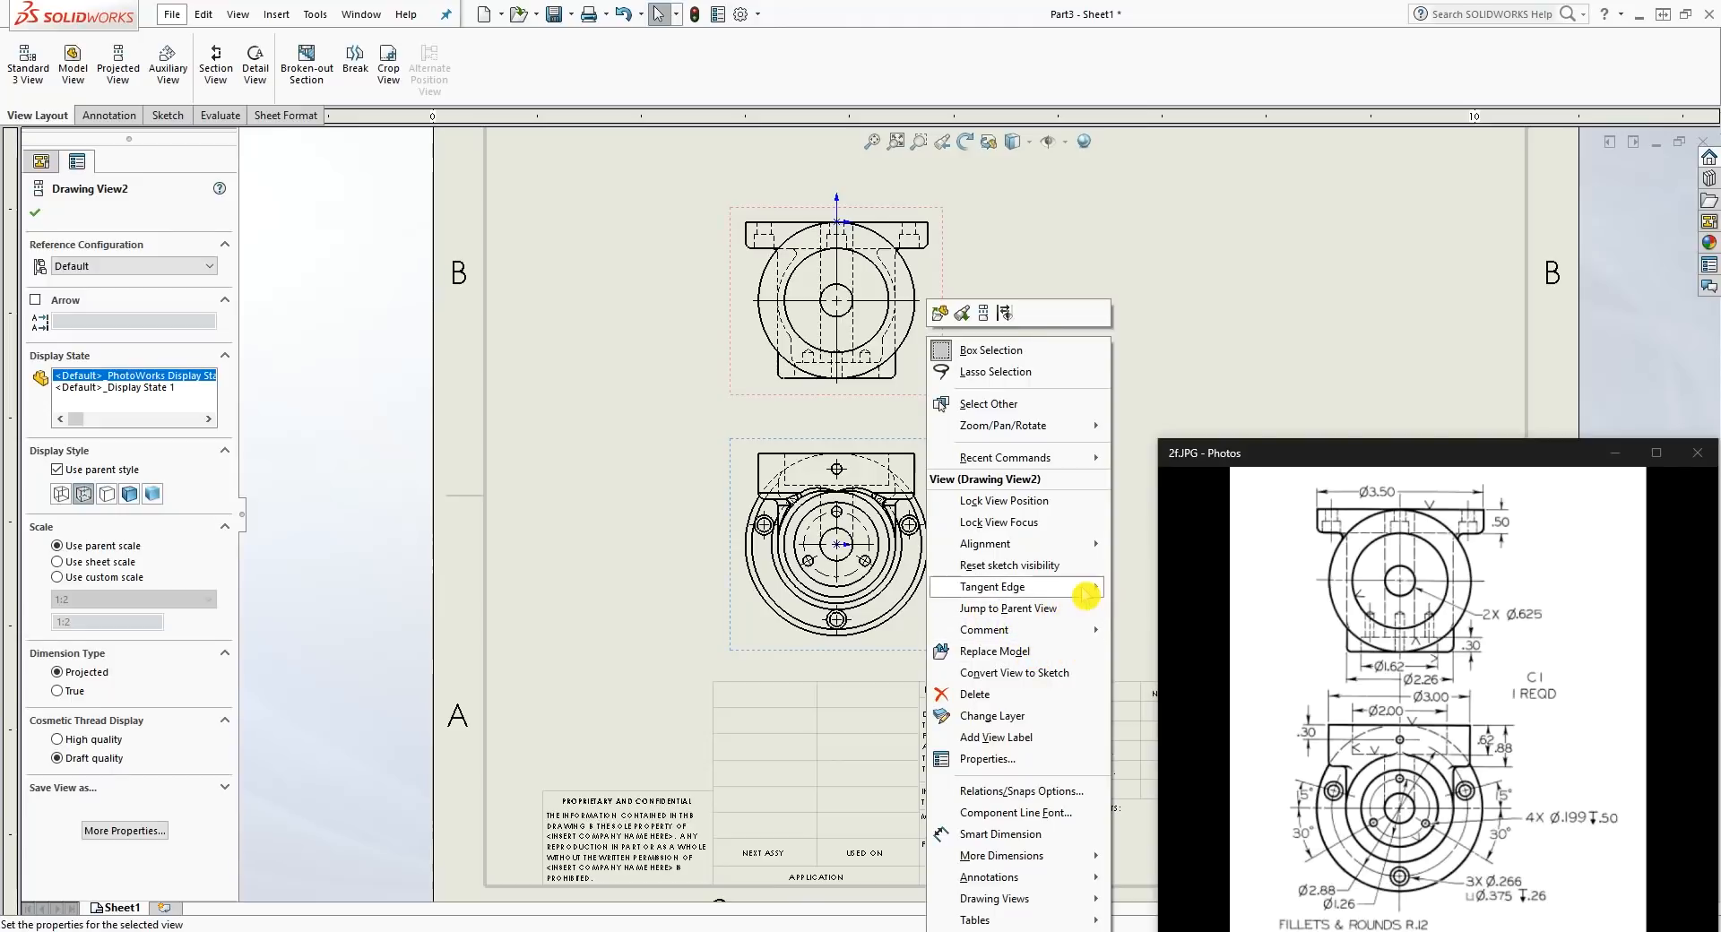
mouse_move(1087, 595)
click(1161, 630)
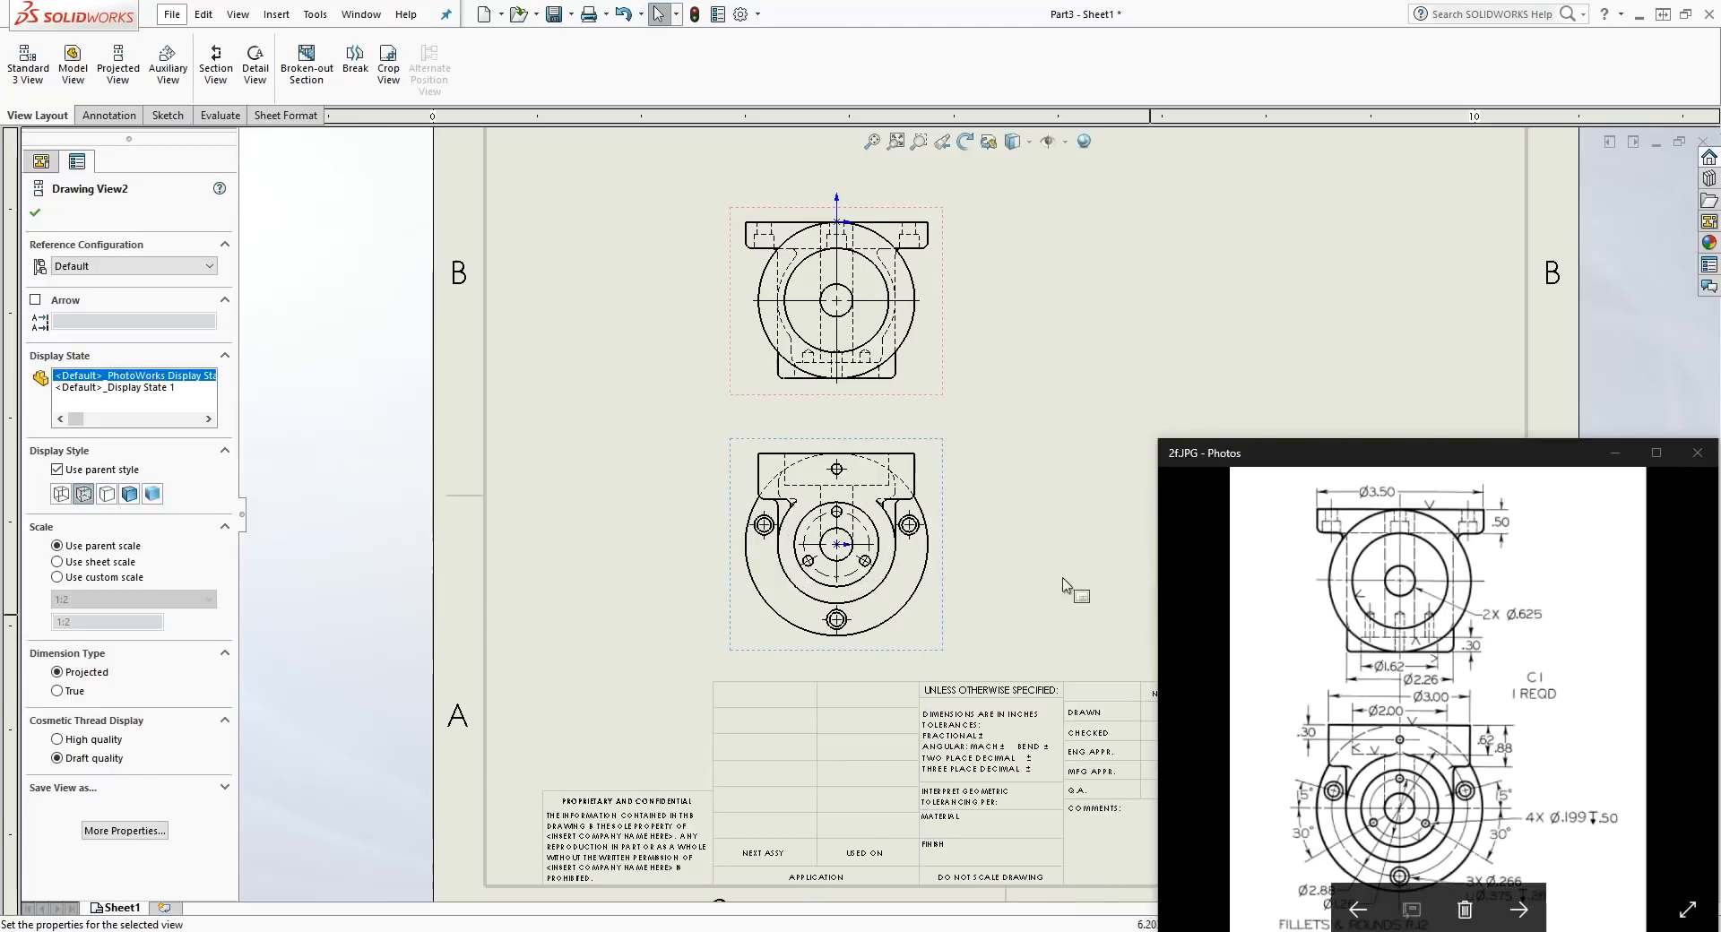
Step: Examine the outlines, hidden lines and hole positions of both views against the reference drawing
scroll(952, 581, down, 2)
scroll(952, 581, up, 3)
scroll(960, 338, down, 3)
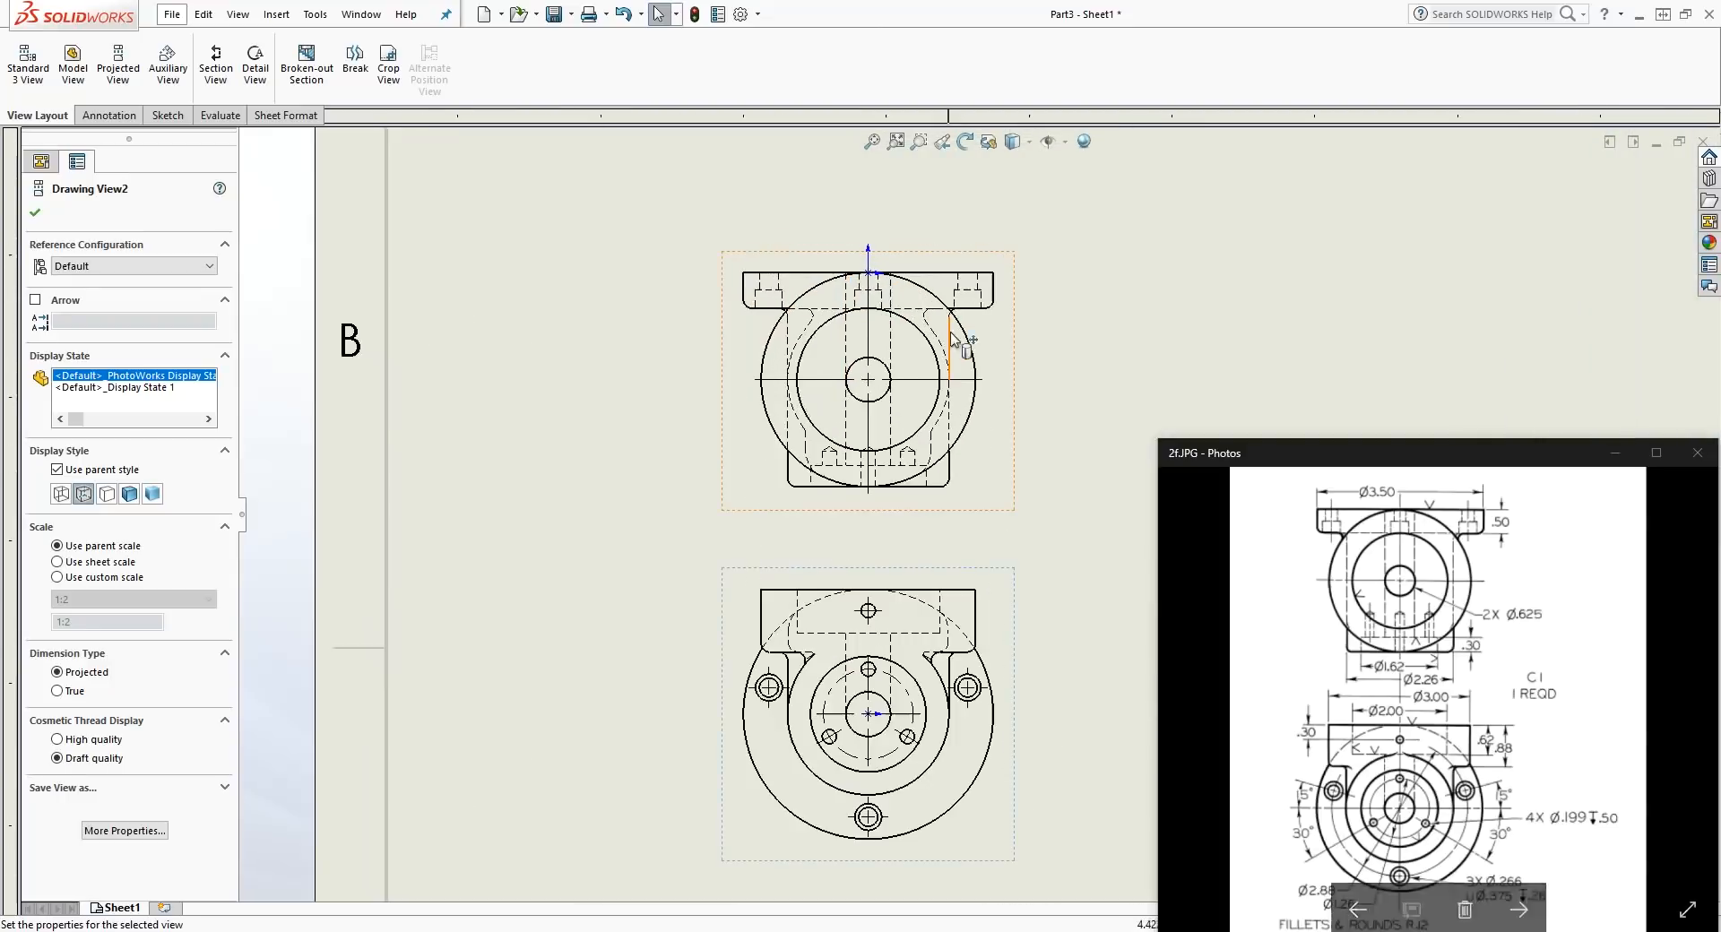
scroll(986, 511, down, 1)
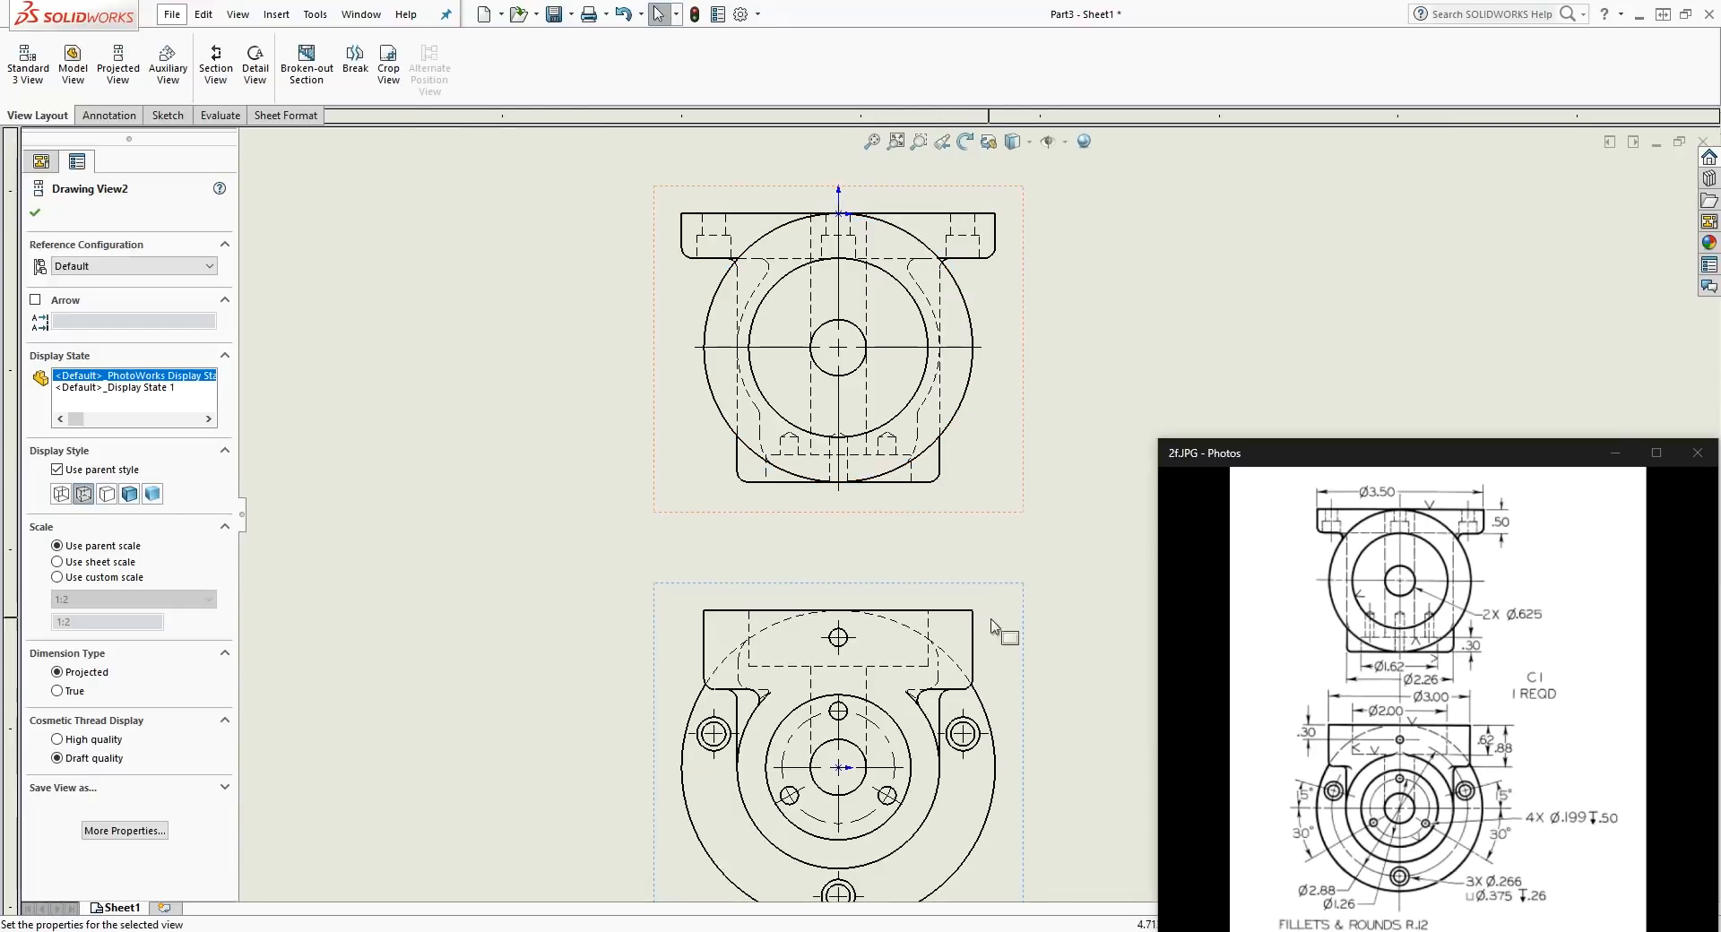
scroll(1005, 697, up, 2)
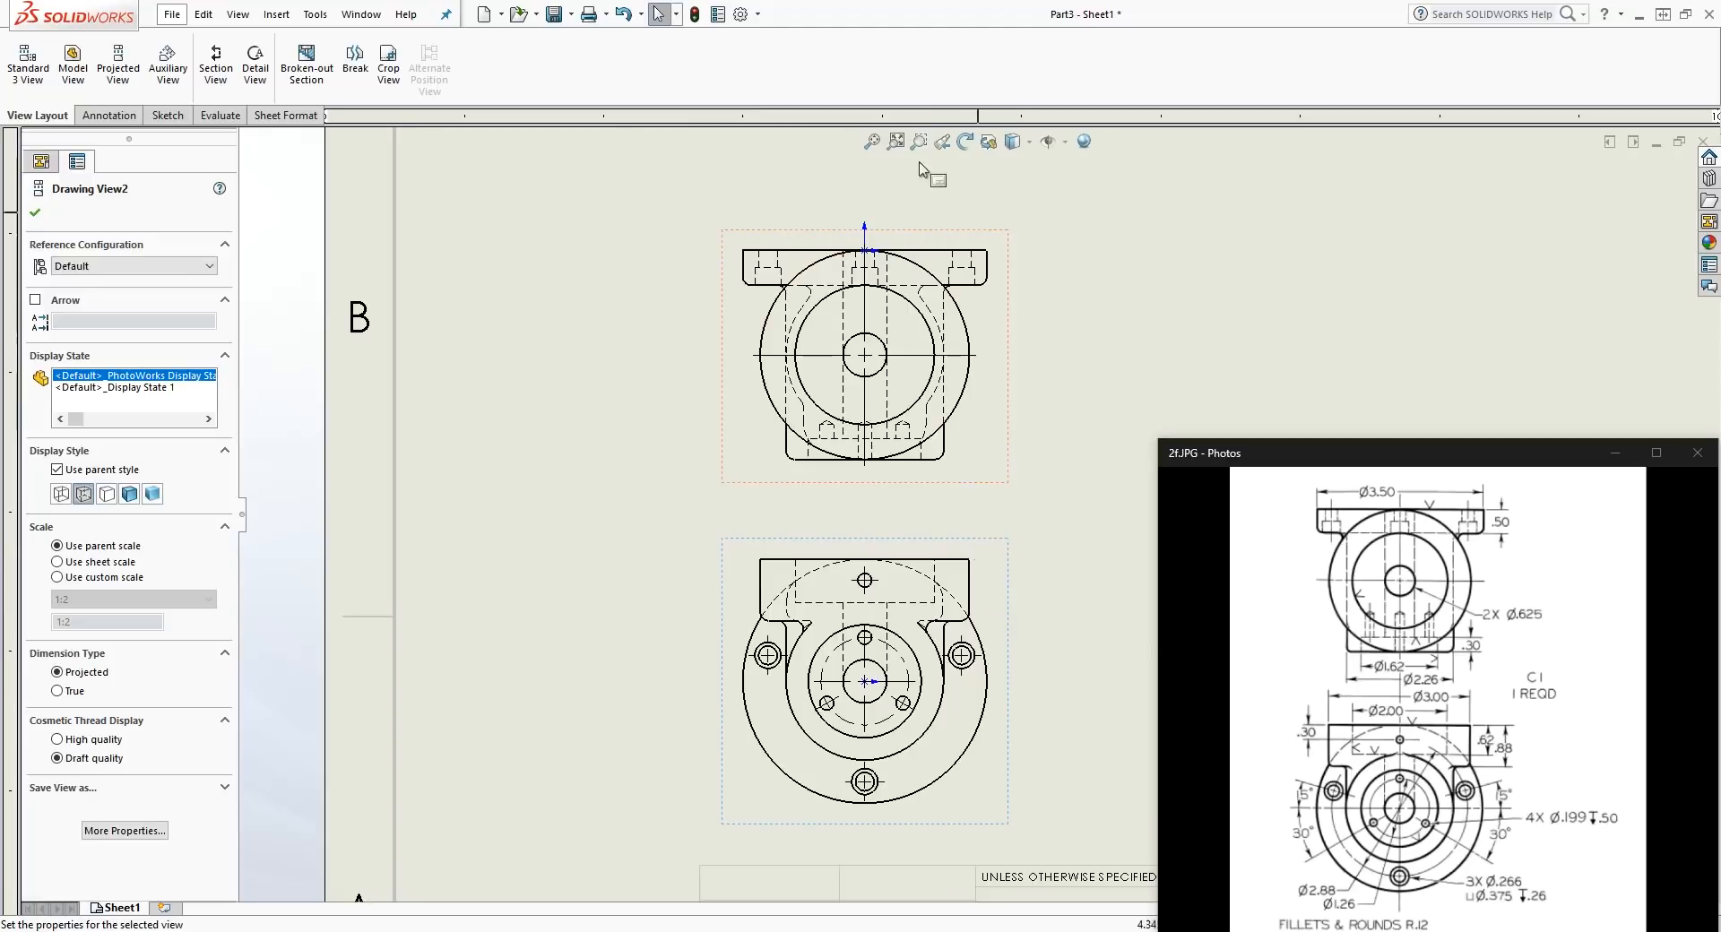
click(1521, 778)
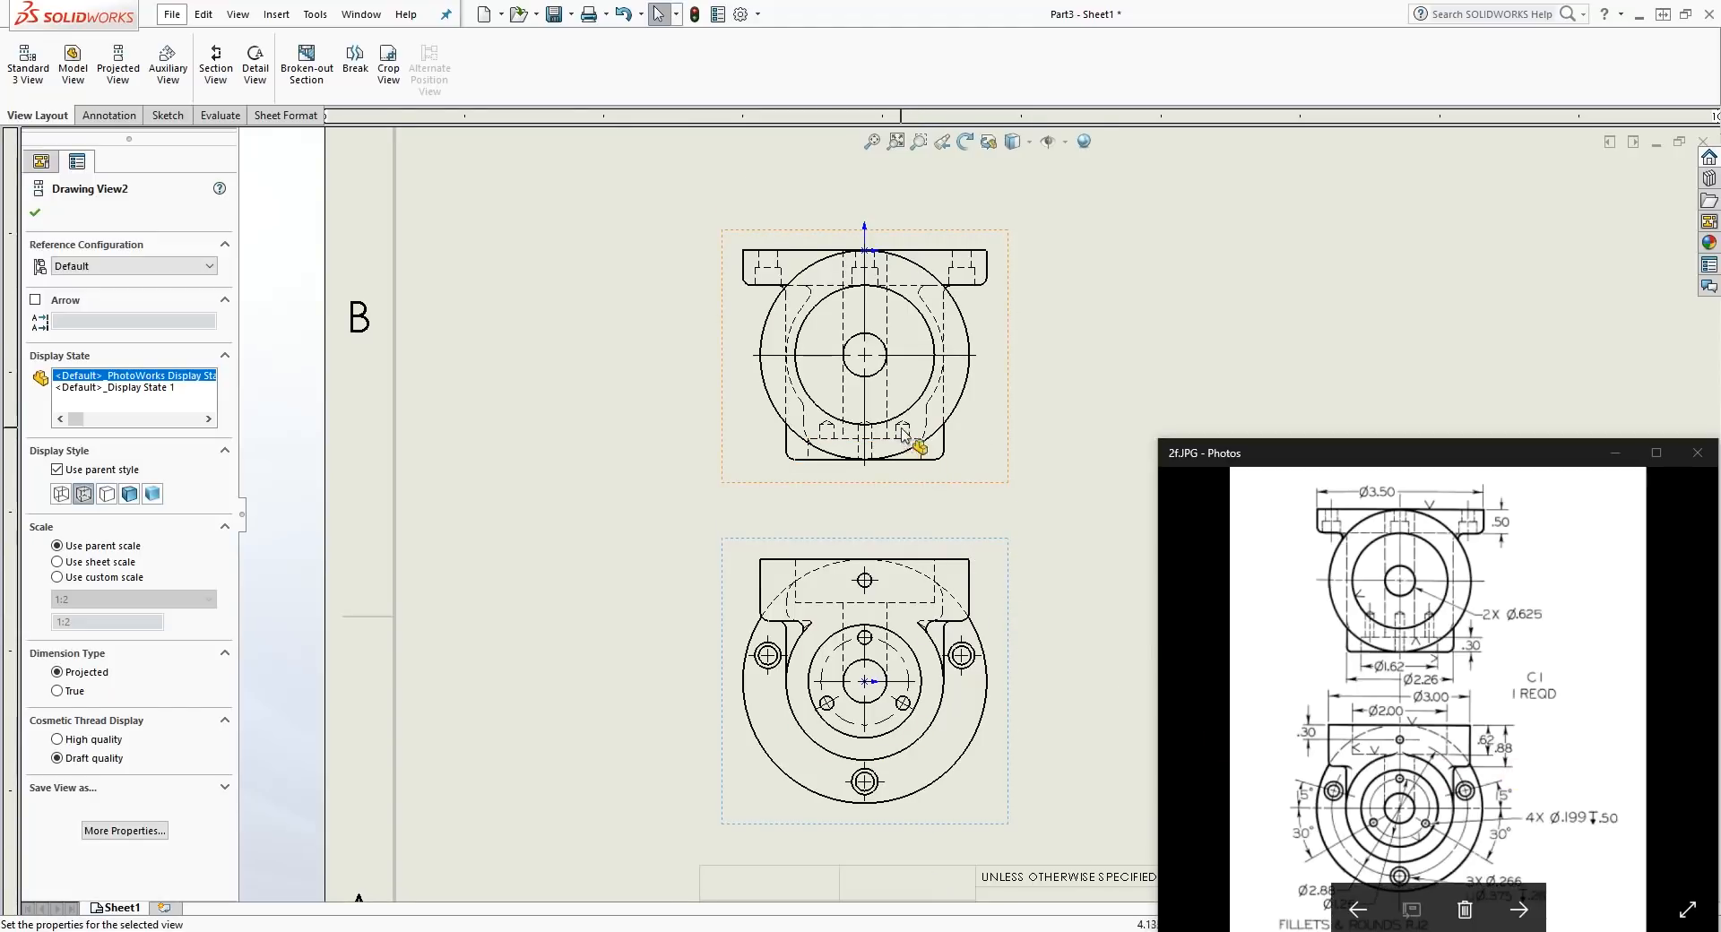
click(875, 465)
click(869, 435)
click(876, 435)
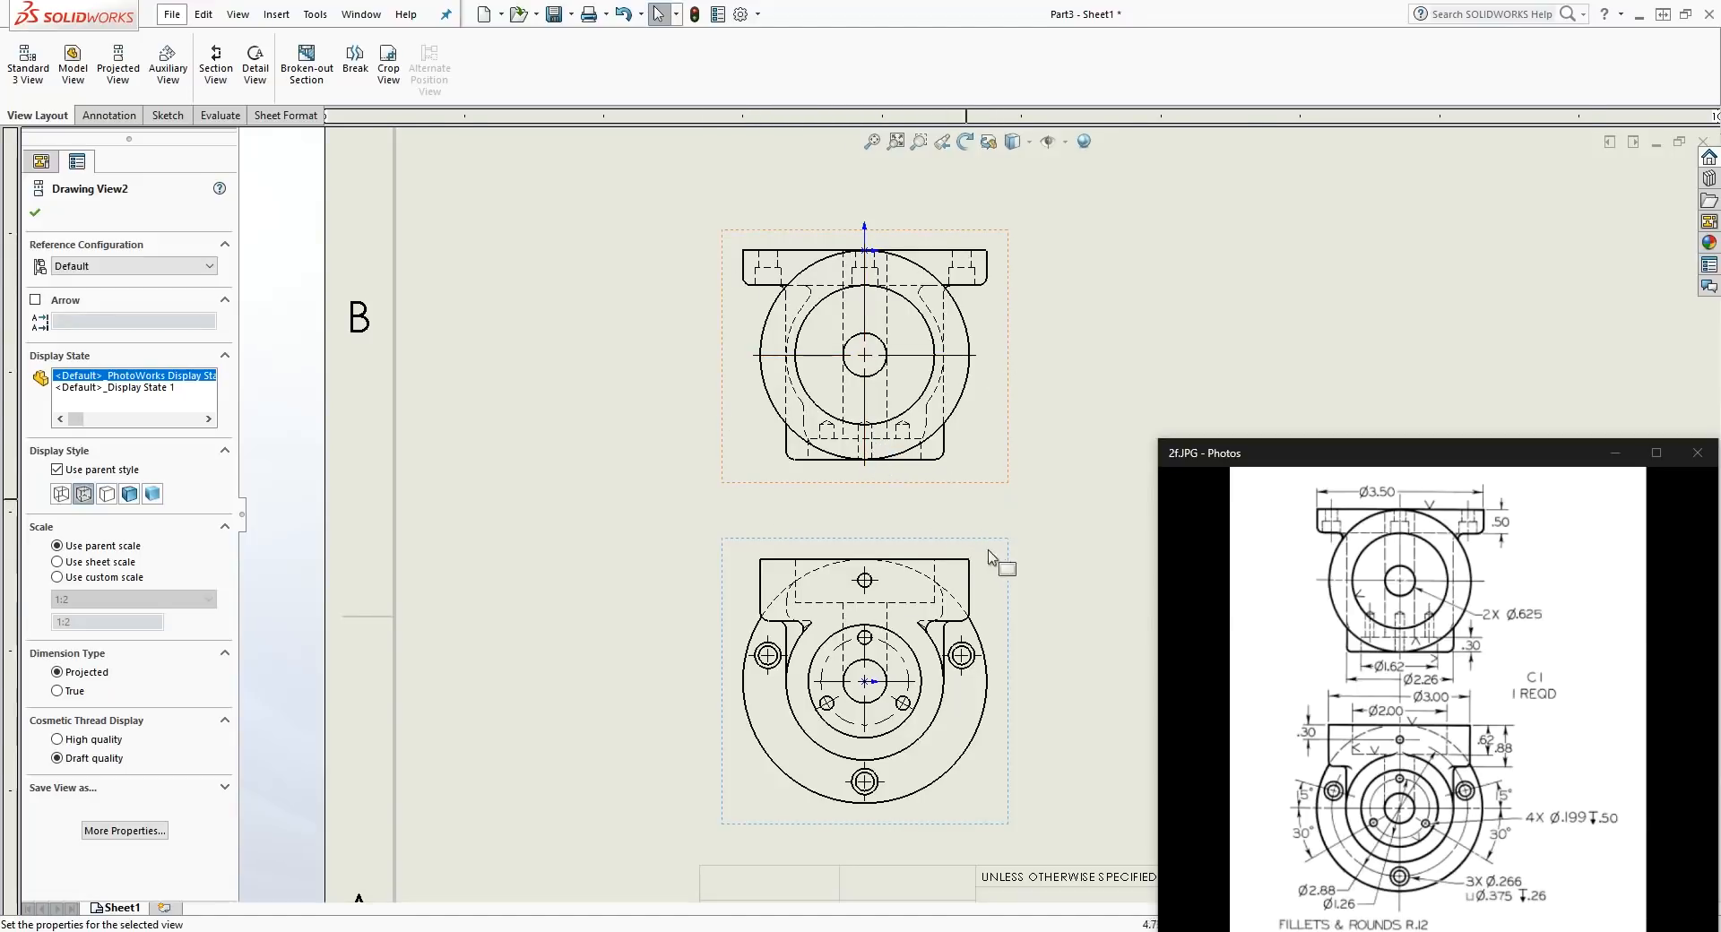
scroll(992, 565, up, 3)
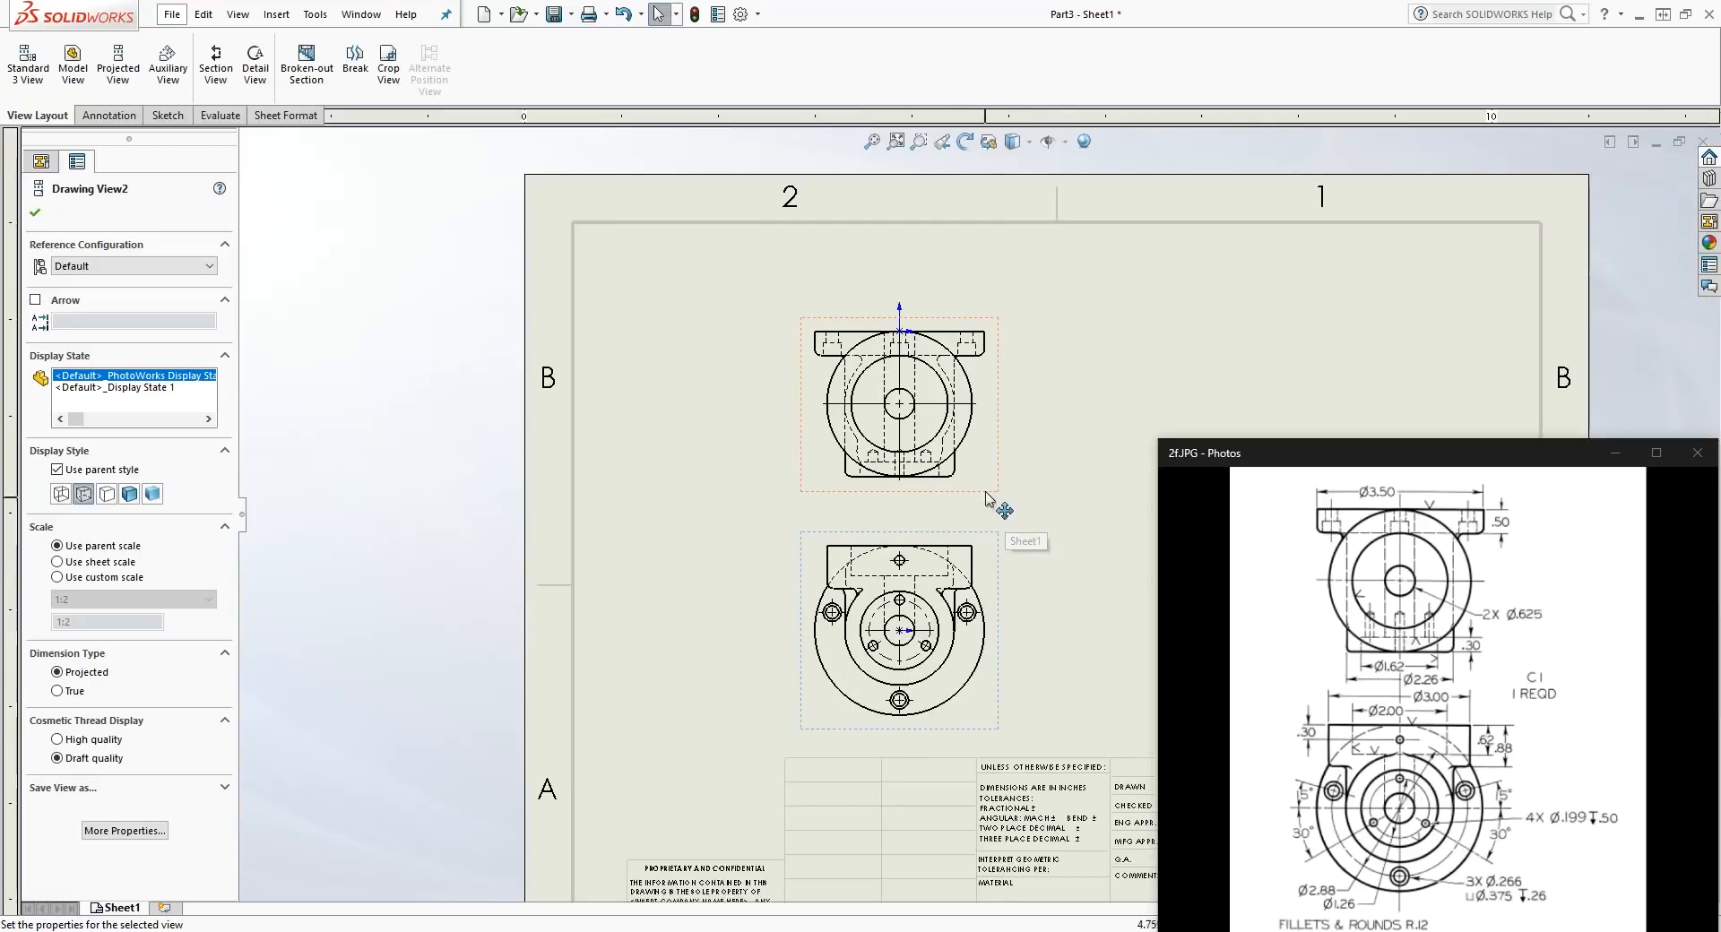
click(863, 464)
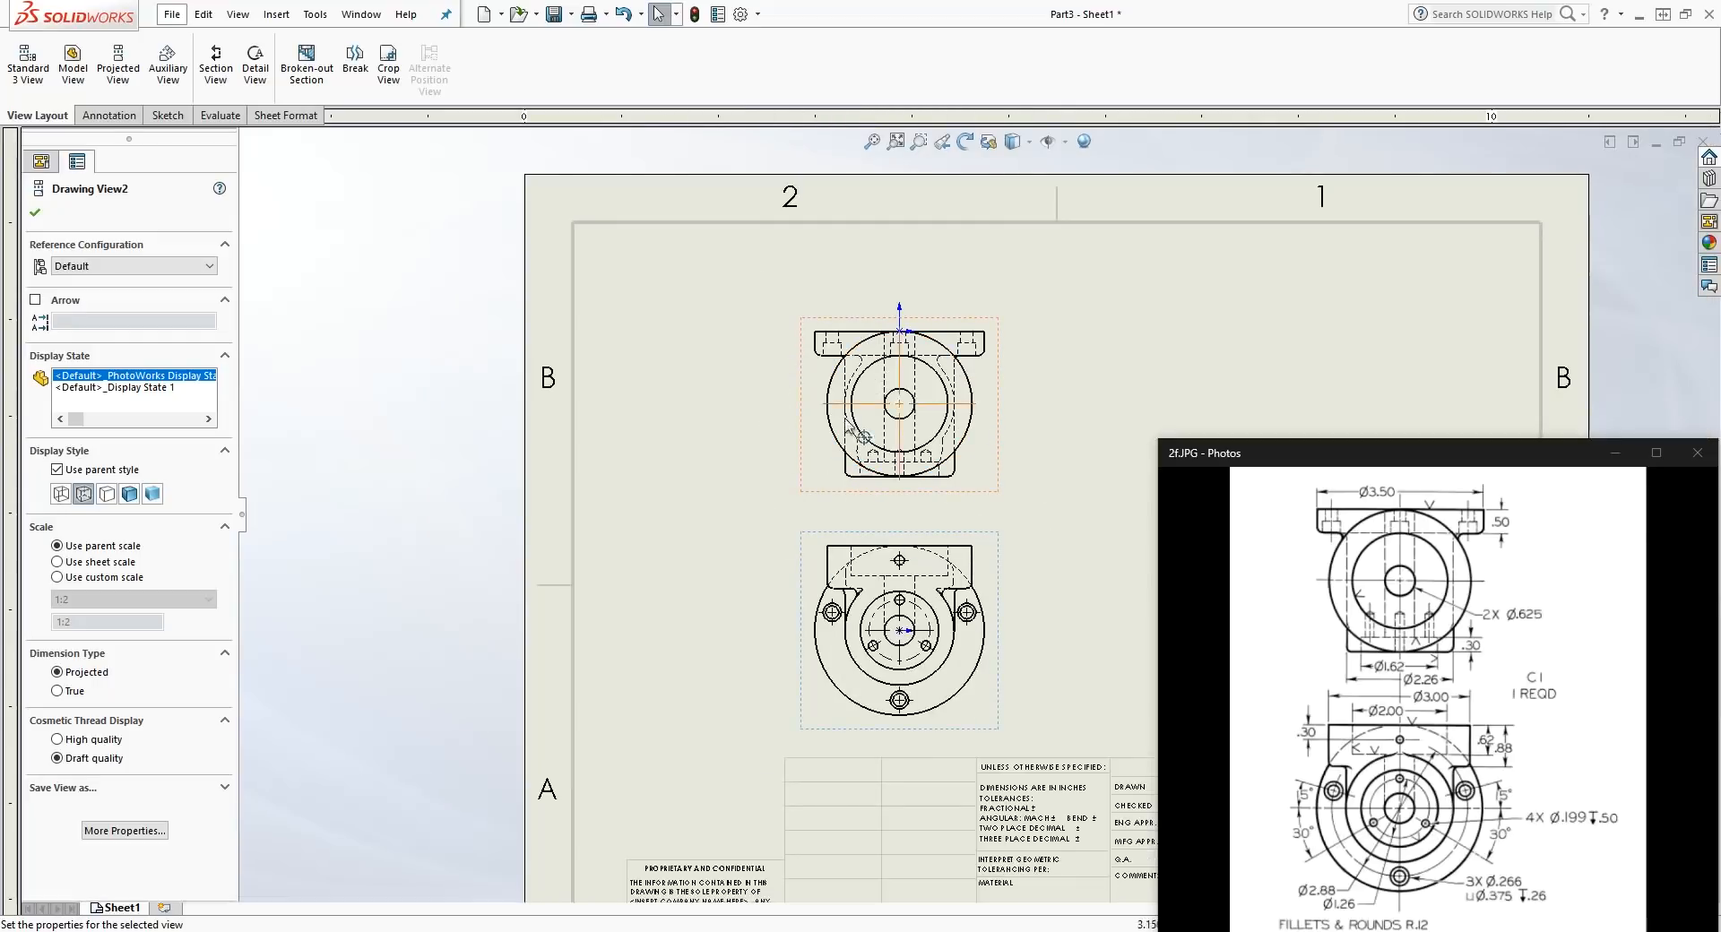
scroll(987, 431, down, 3)
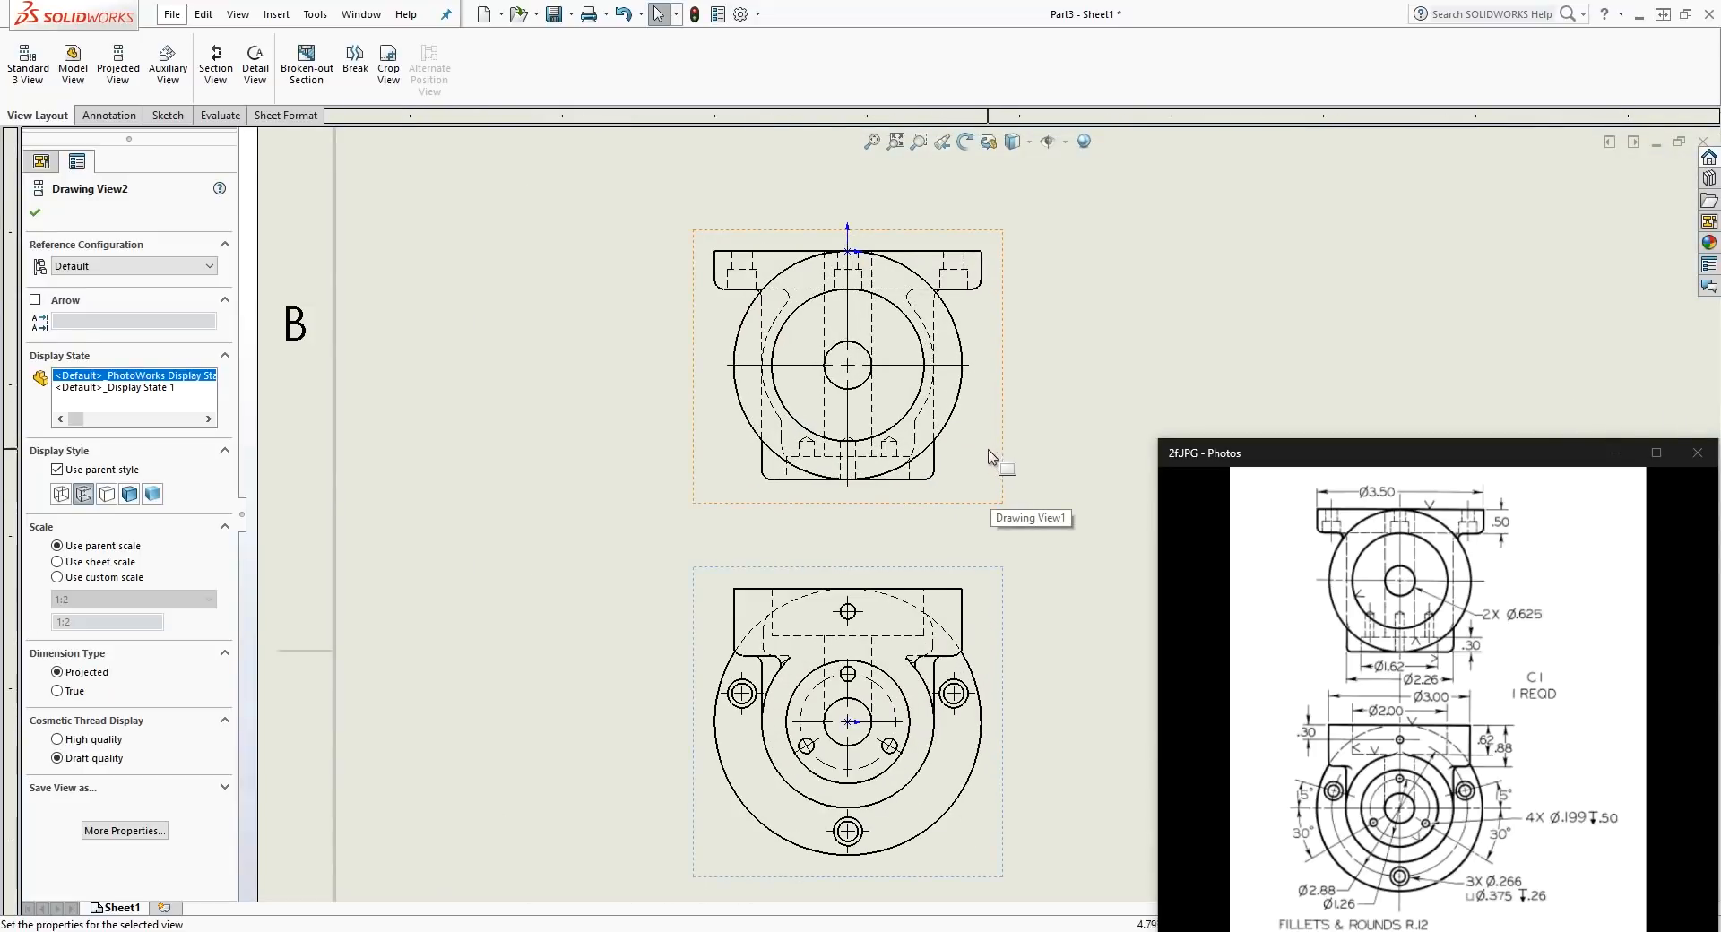